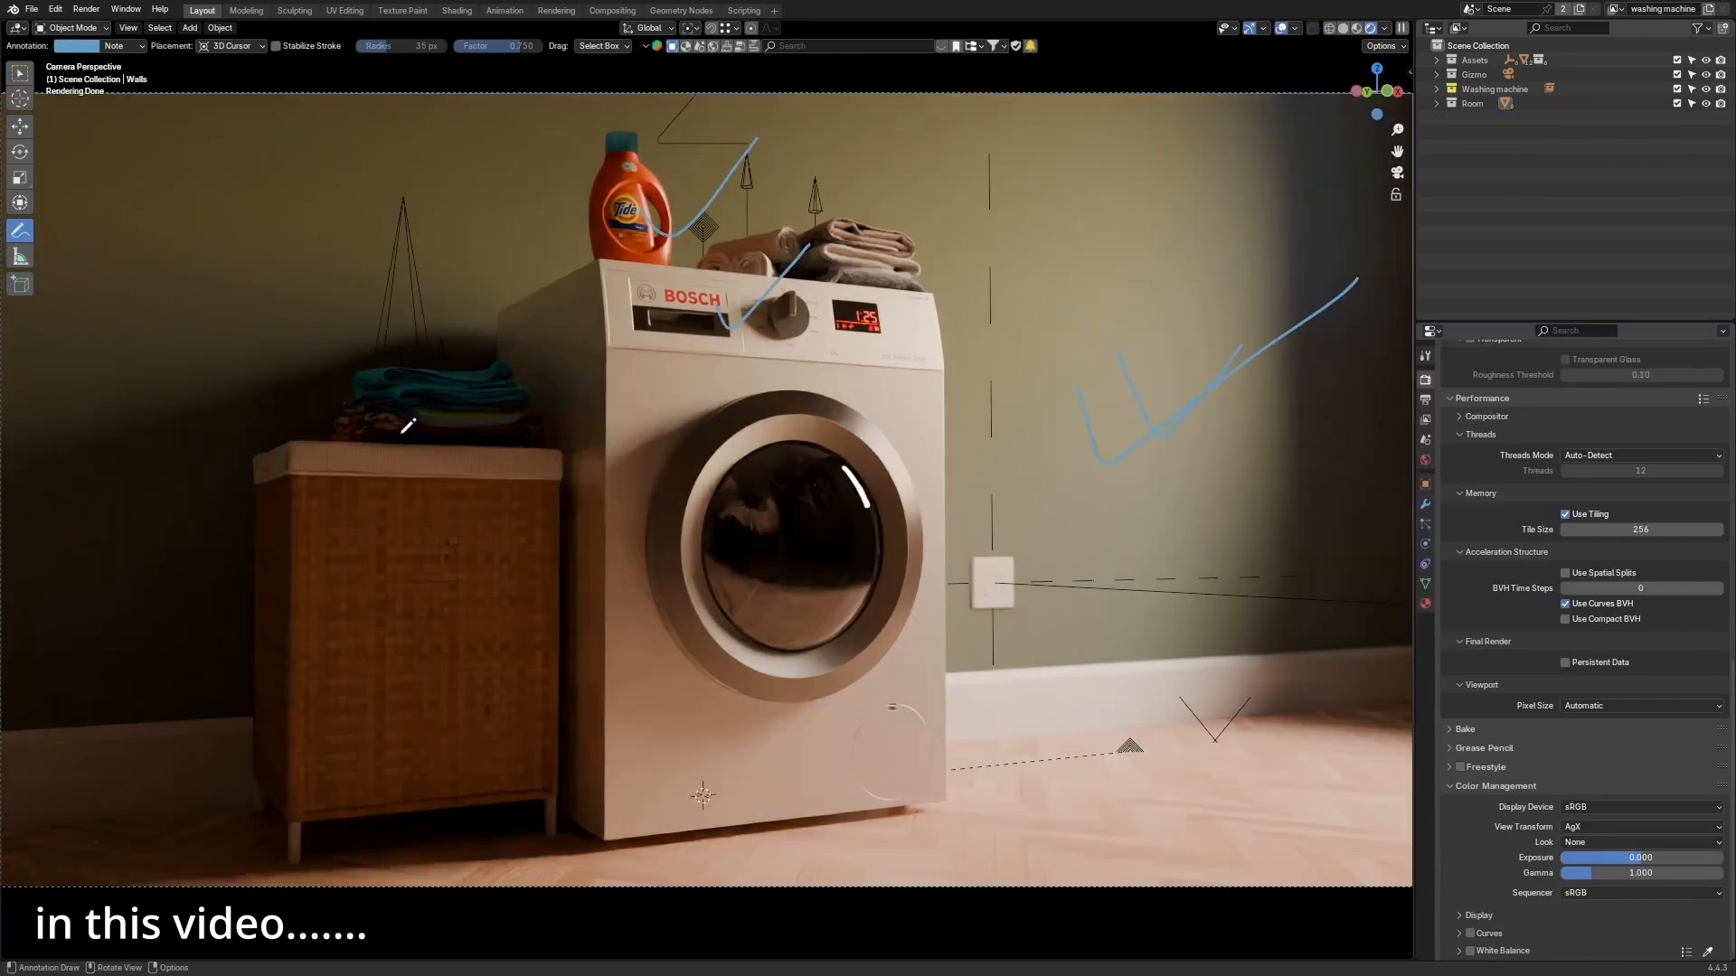
pyautogui.moveTo(493, 342)
pyautogui.mouseDown()
pyautogui.moveTo(259, 363)
pyautogui.moveTo(2, 498)
pyautogui.mouseUp()
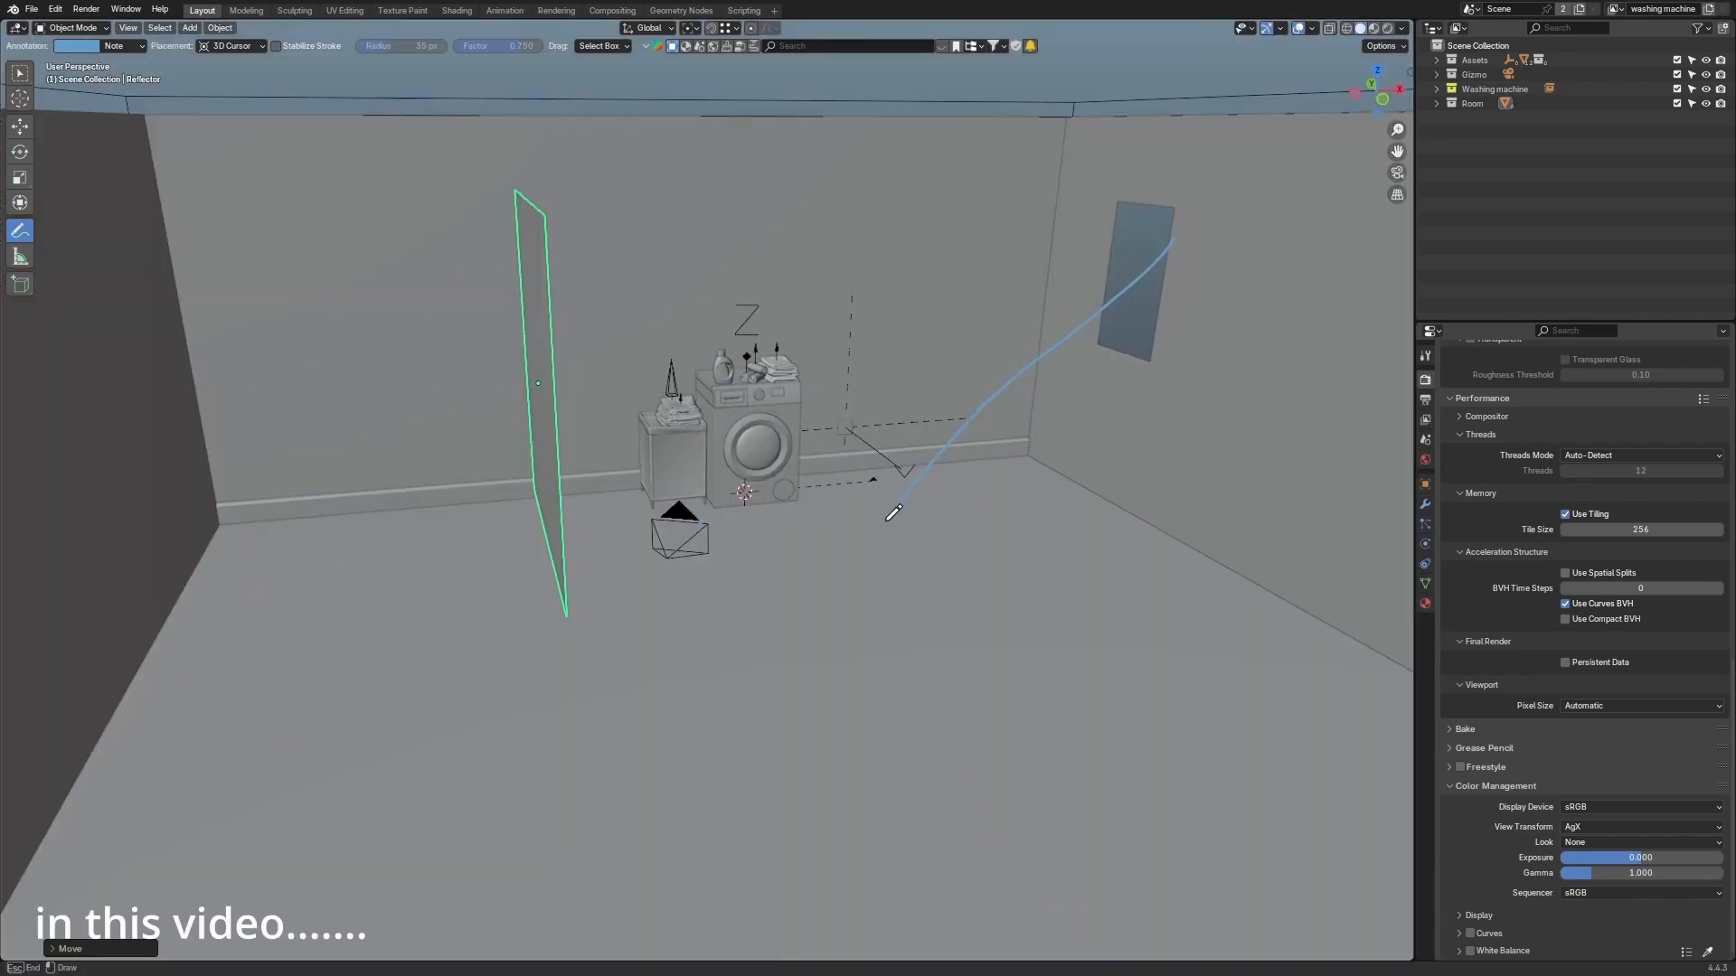
pyautogui.moveTo(887, 520); pyautogui.dragTo(878, 527)
pyautogui.moveTo(1123, 283); pyautogui.dragTo(752, 224)
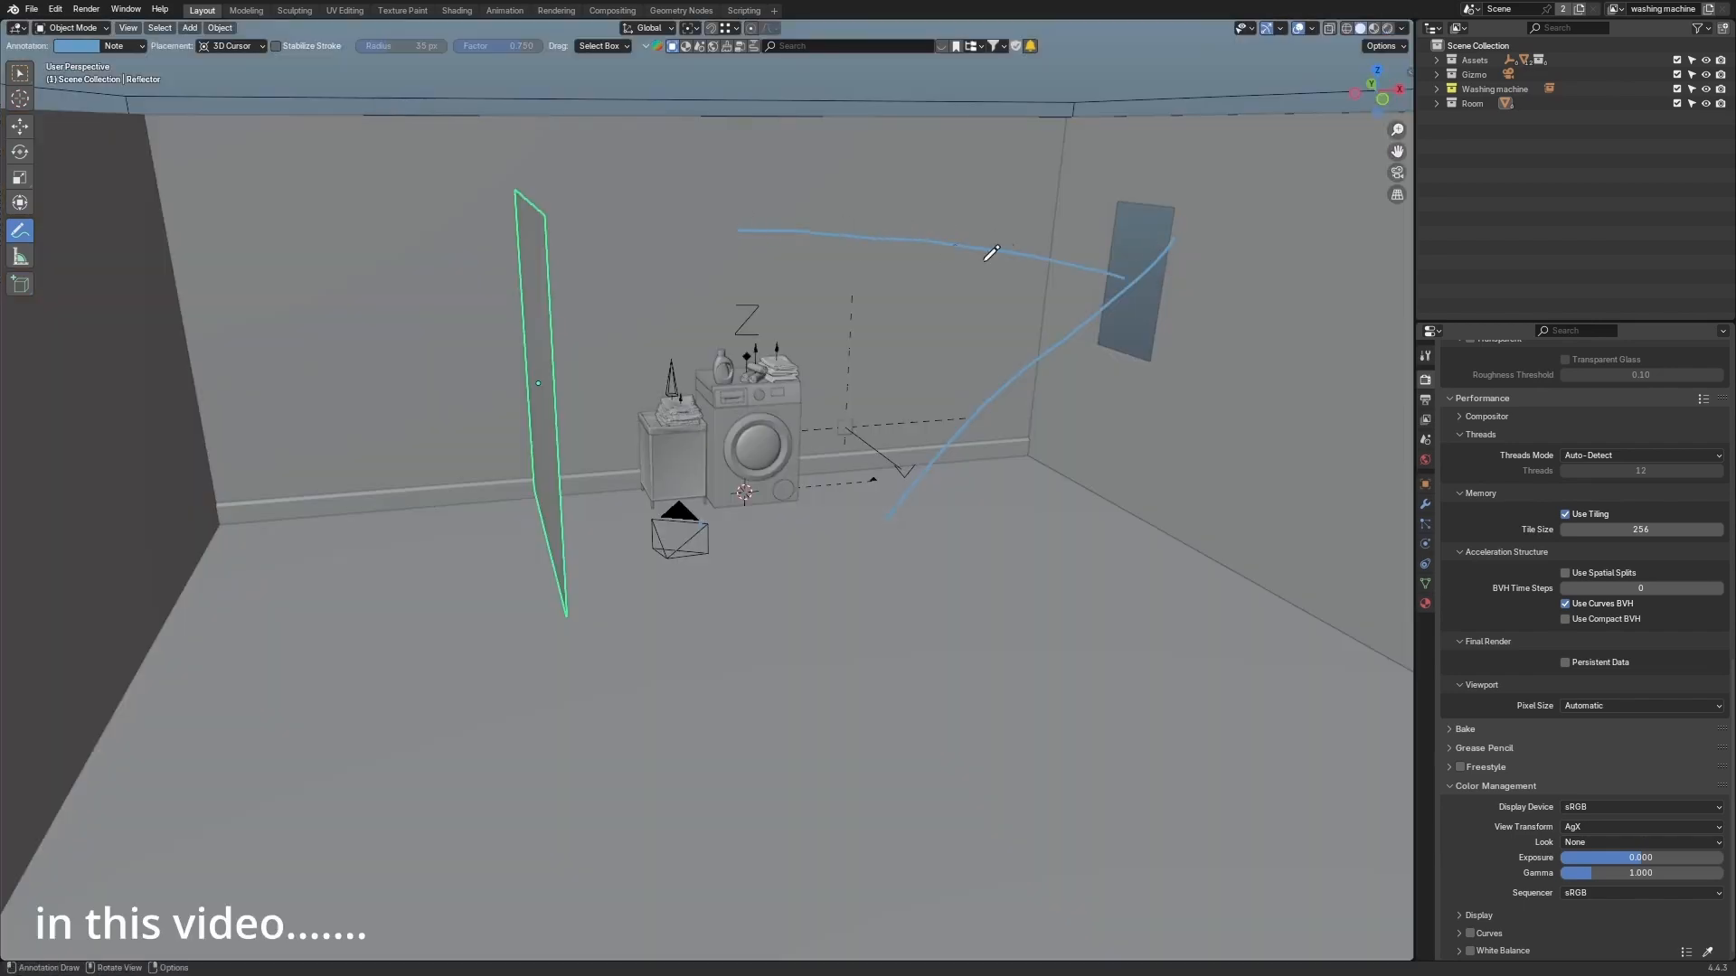
pyautogui.moveTo(998, 264); pyautogui.dragTo(984, 258, button='middle')
pyautogui.moveTo(792, 220); pyautogui.dragTo(534, 300)
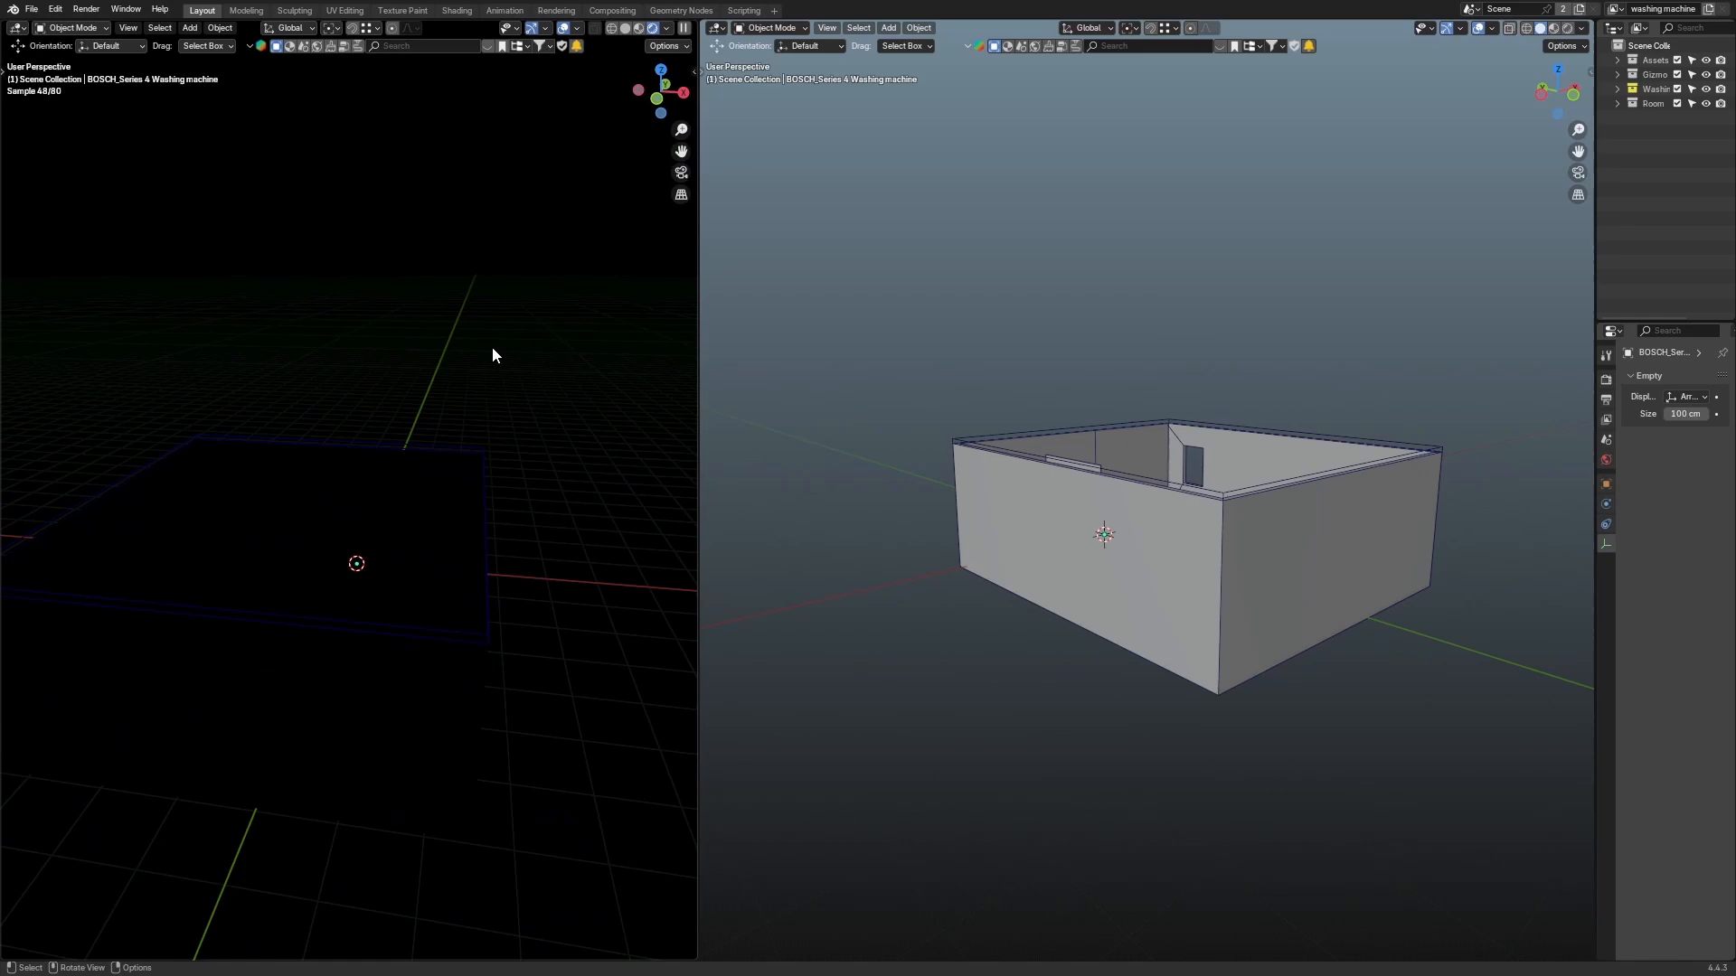
pyautogui.moveTo(491, 355); pyautogui.dragTo(665, 197, button='middle')
# Step: Switch the editor showing the room overview to the Shader Editor
pyautogui.click(716, 27)
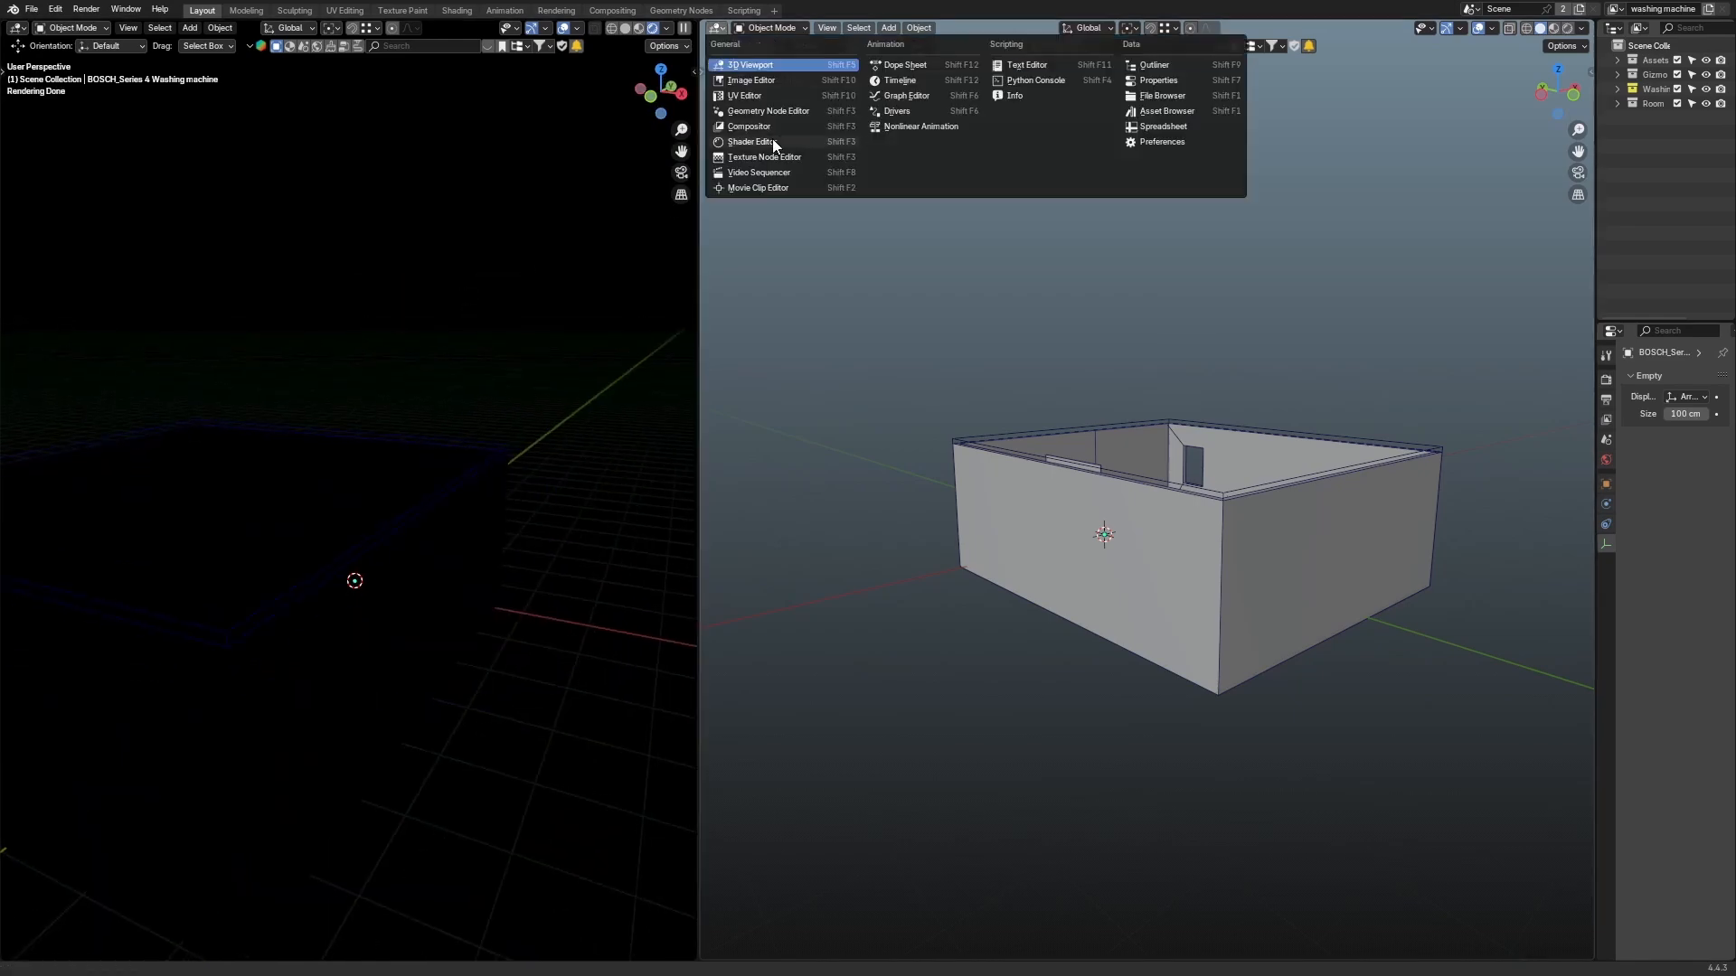
pyautogui.click(772, 140)
pyautogui.moveTo(410, 213); pyautogui.dragTo(473, 240, button='middle')
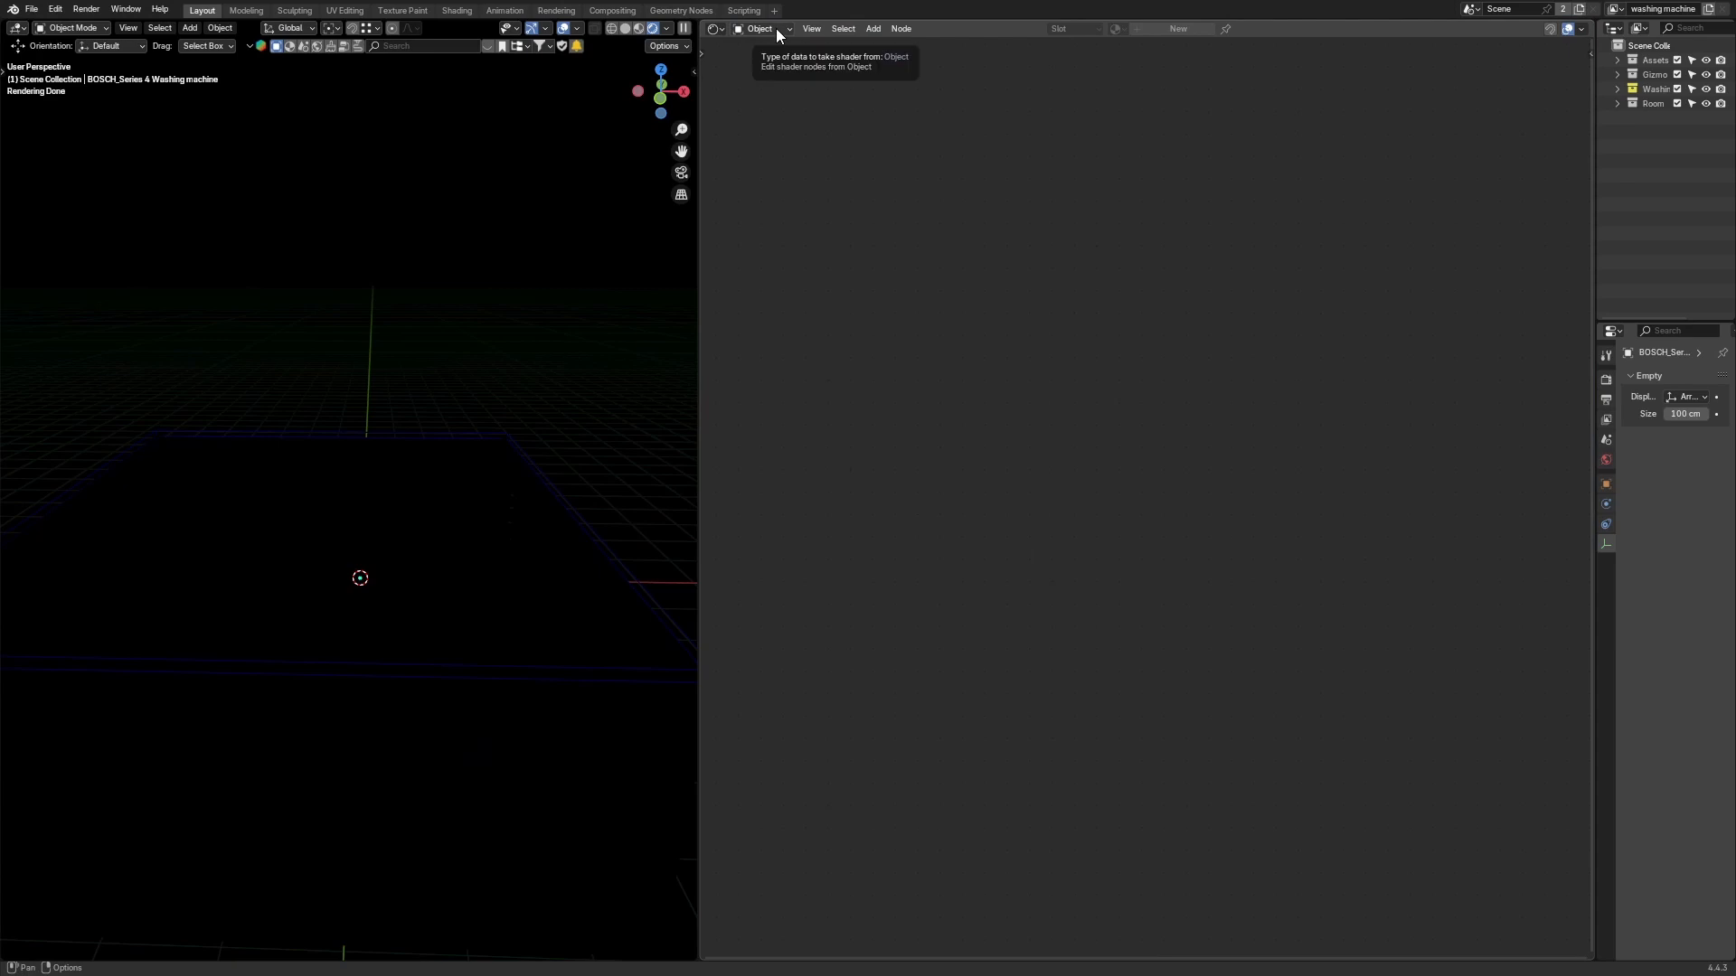
# Step: Set the Shader Editor to display World shader nodes
pyautogui.keyDown('ctrl'); pyautogui.scroll(-1, 776, 29); pyautogui.keyUp('ctrl')
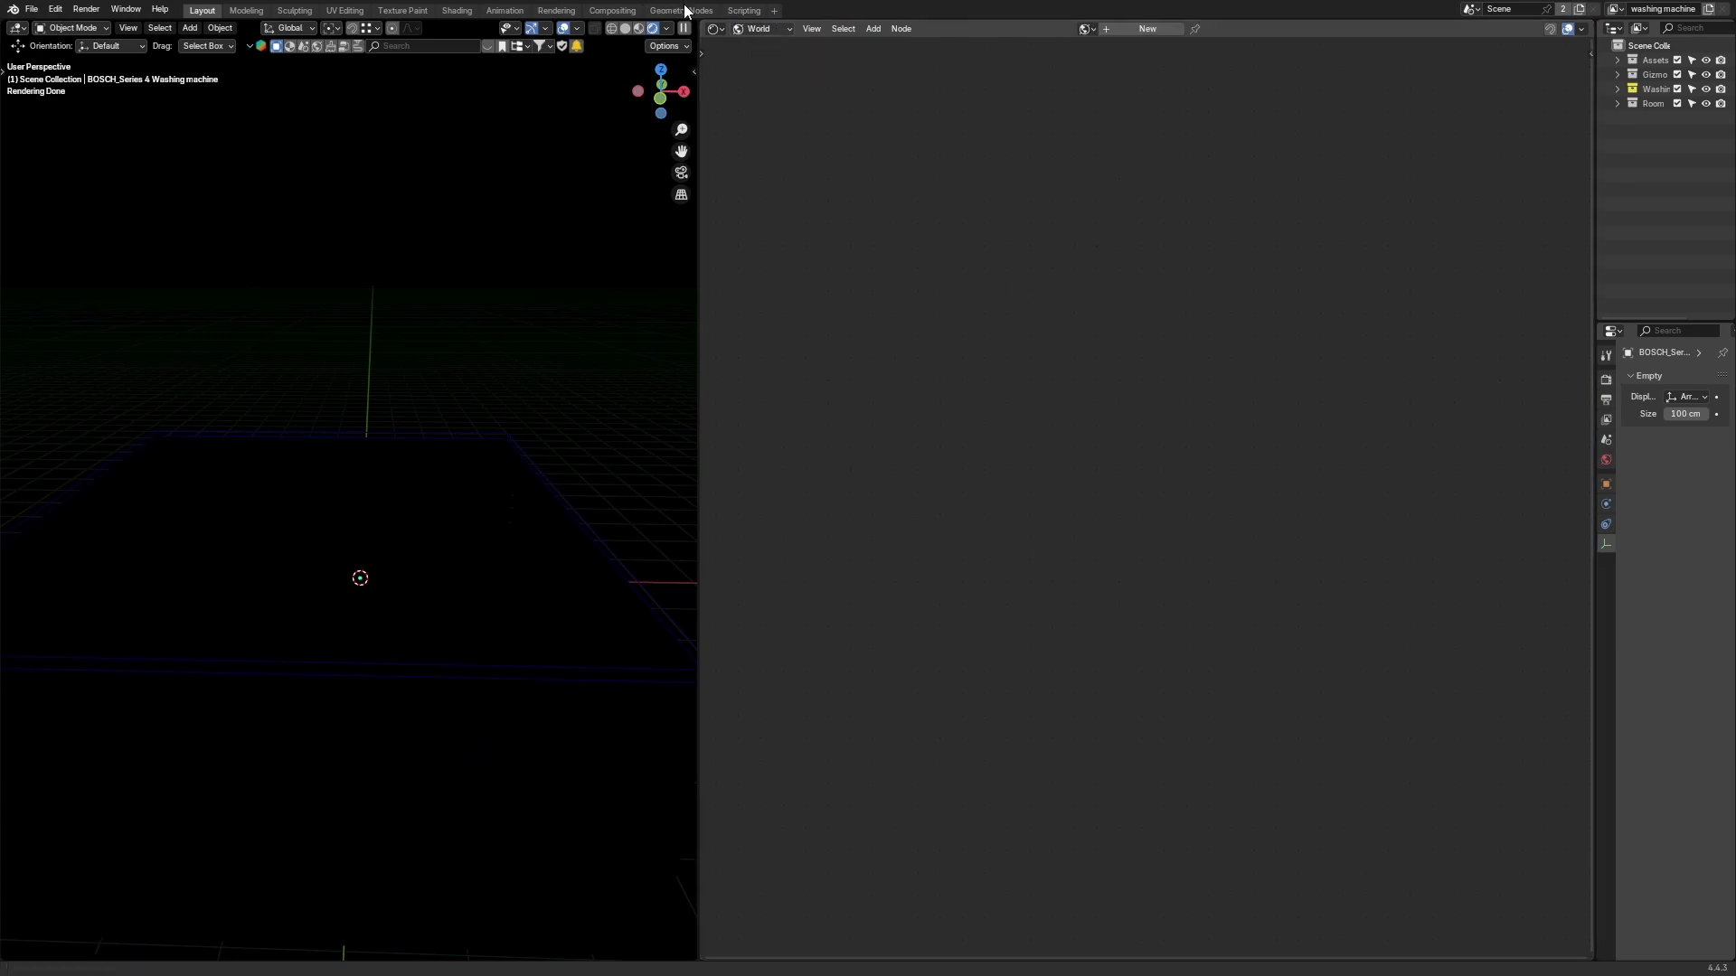
pyautogui.click(767, 28)
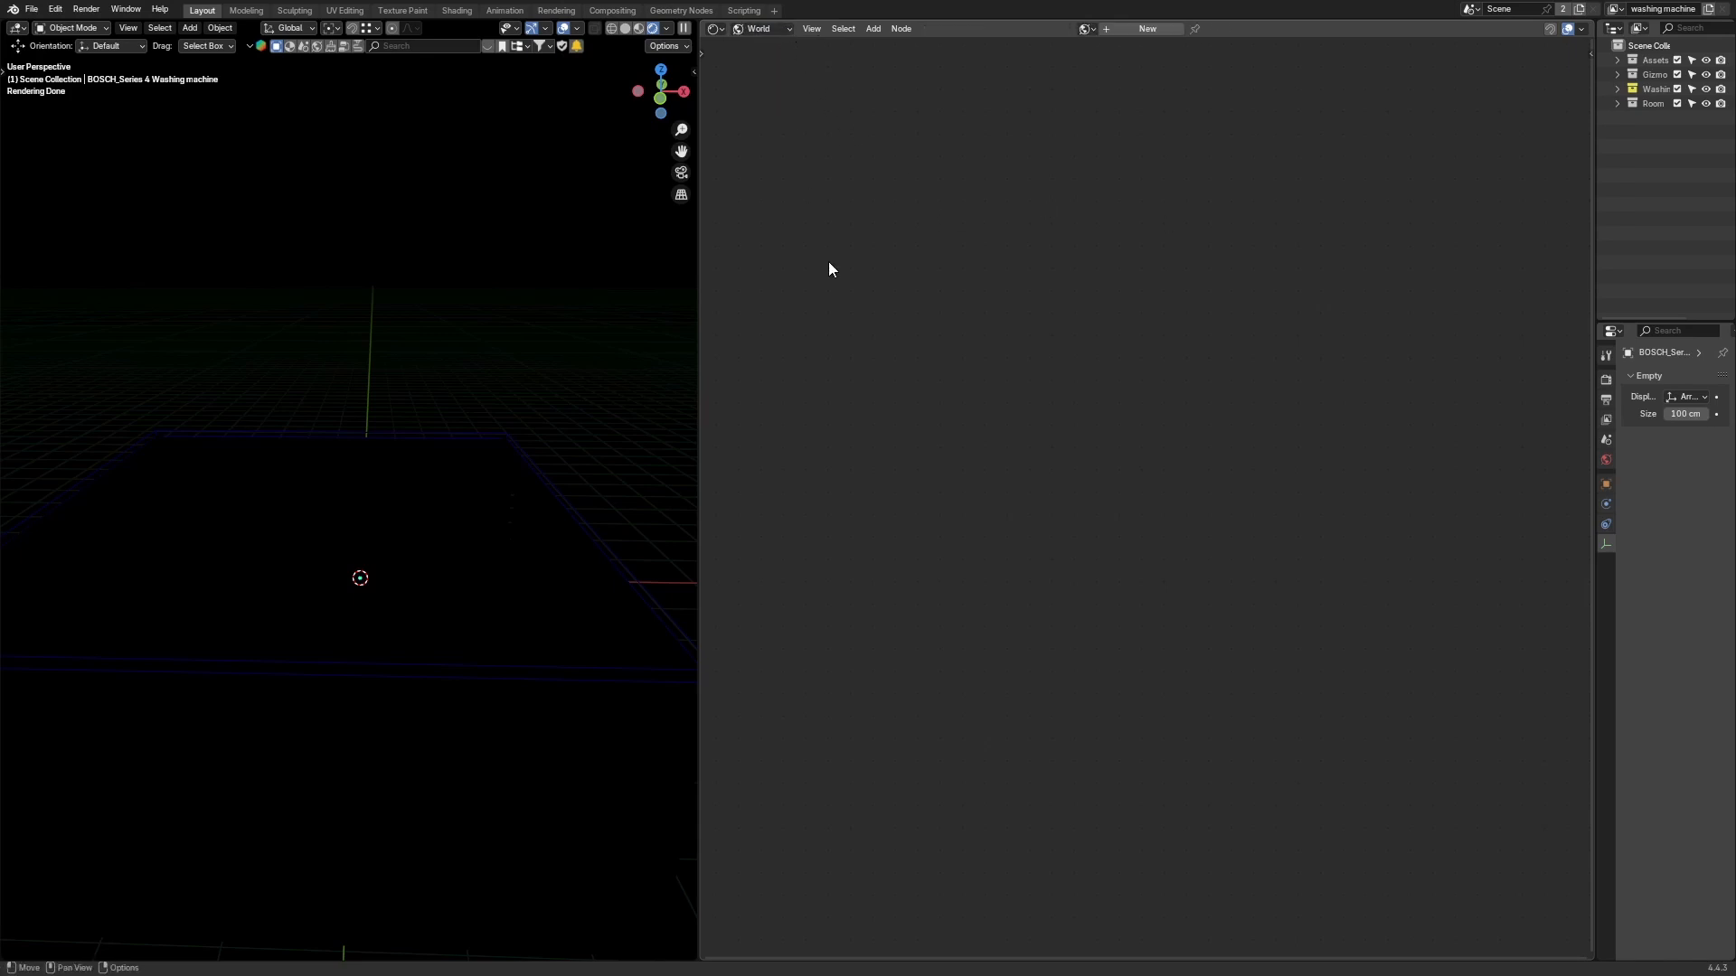
pyautogui.click(775, 27)
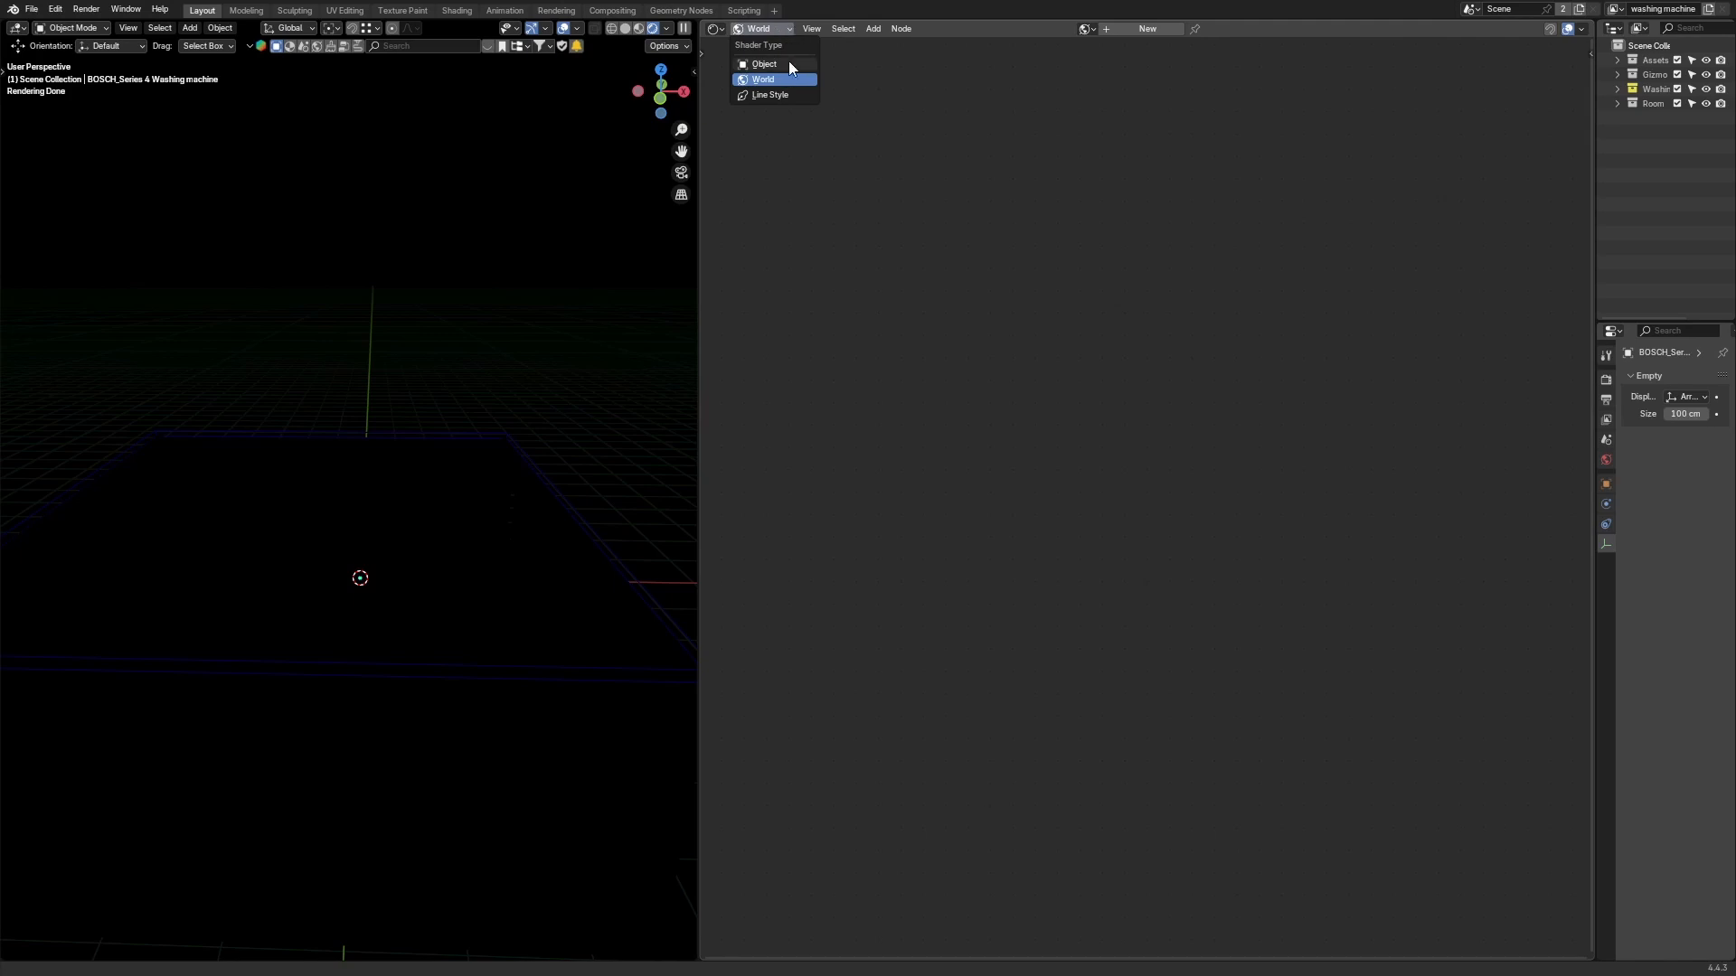
pyautogui.click(767, 60)
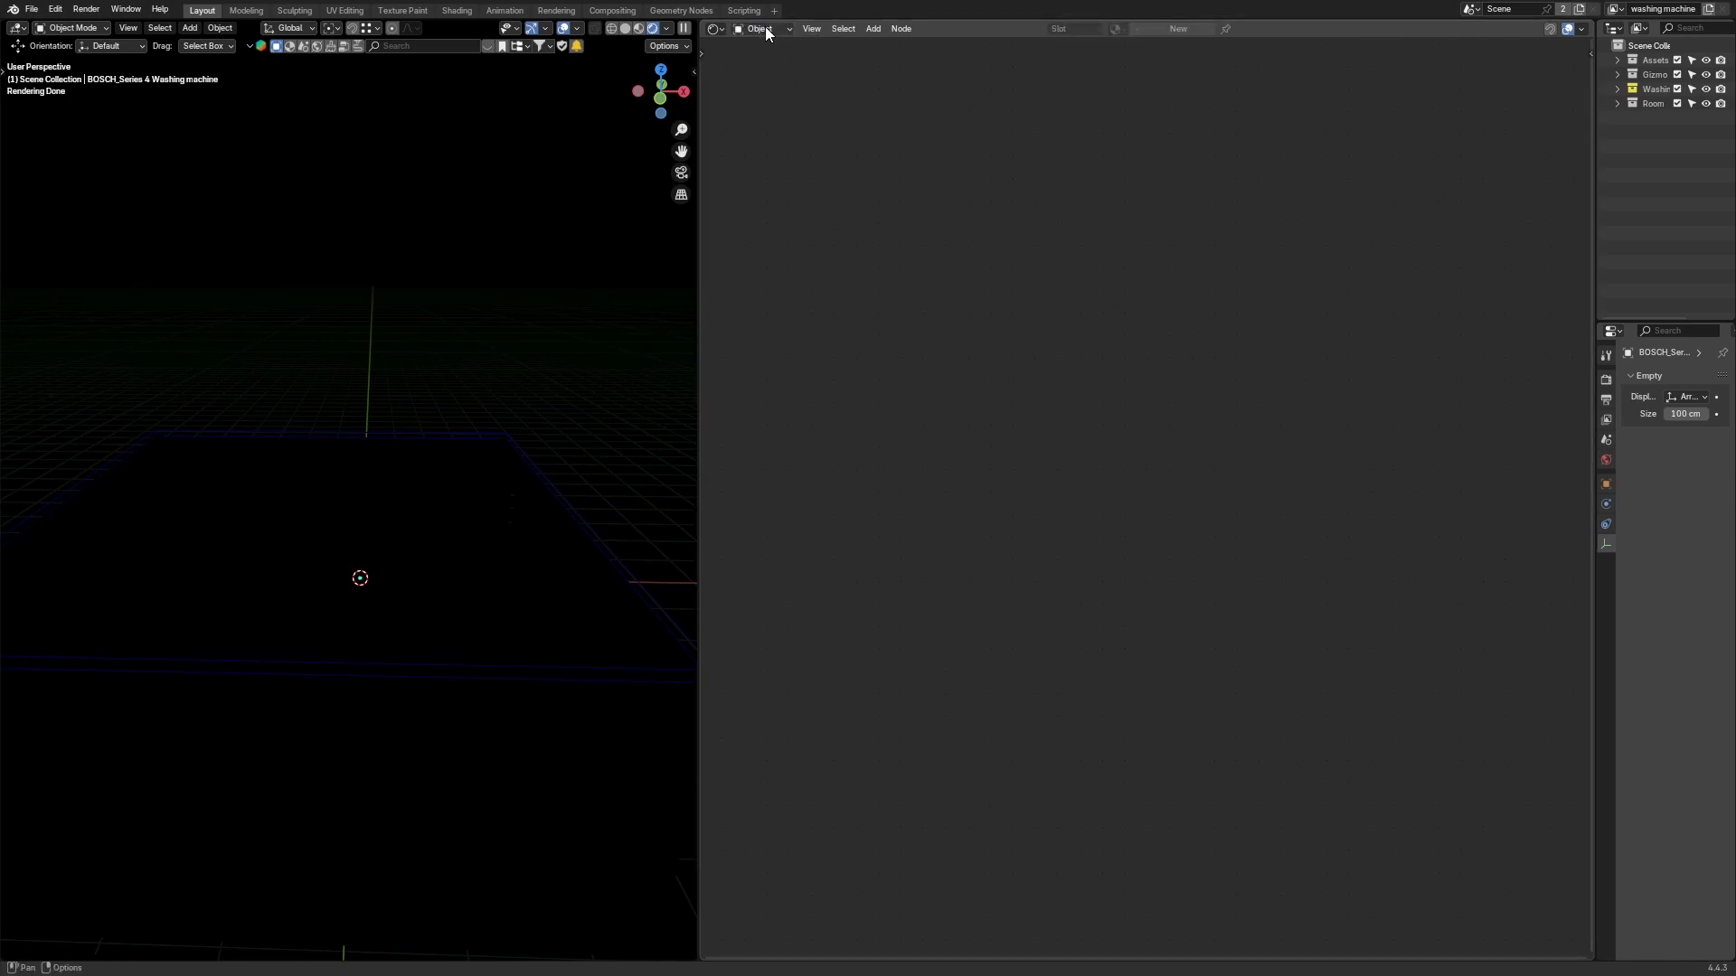
pyautogui.keyDown('ctrl'); pyautogui.scroll(-1, 765, 28); pyautogui.keyUp('ctrl')
pyautogui.scroll(-5, 474, 159)
# Step: Create Easy HDRI world nodes using the industrial_sunset_02_puresky_2k HDRI from the viewport sidebar
pyautogui.moveTo(473, 160); pyautogui.dragTo(455, 163, button='middle')
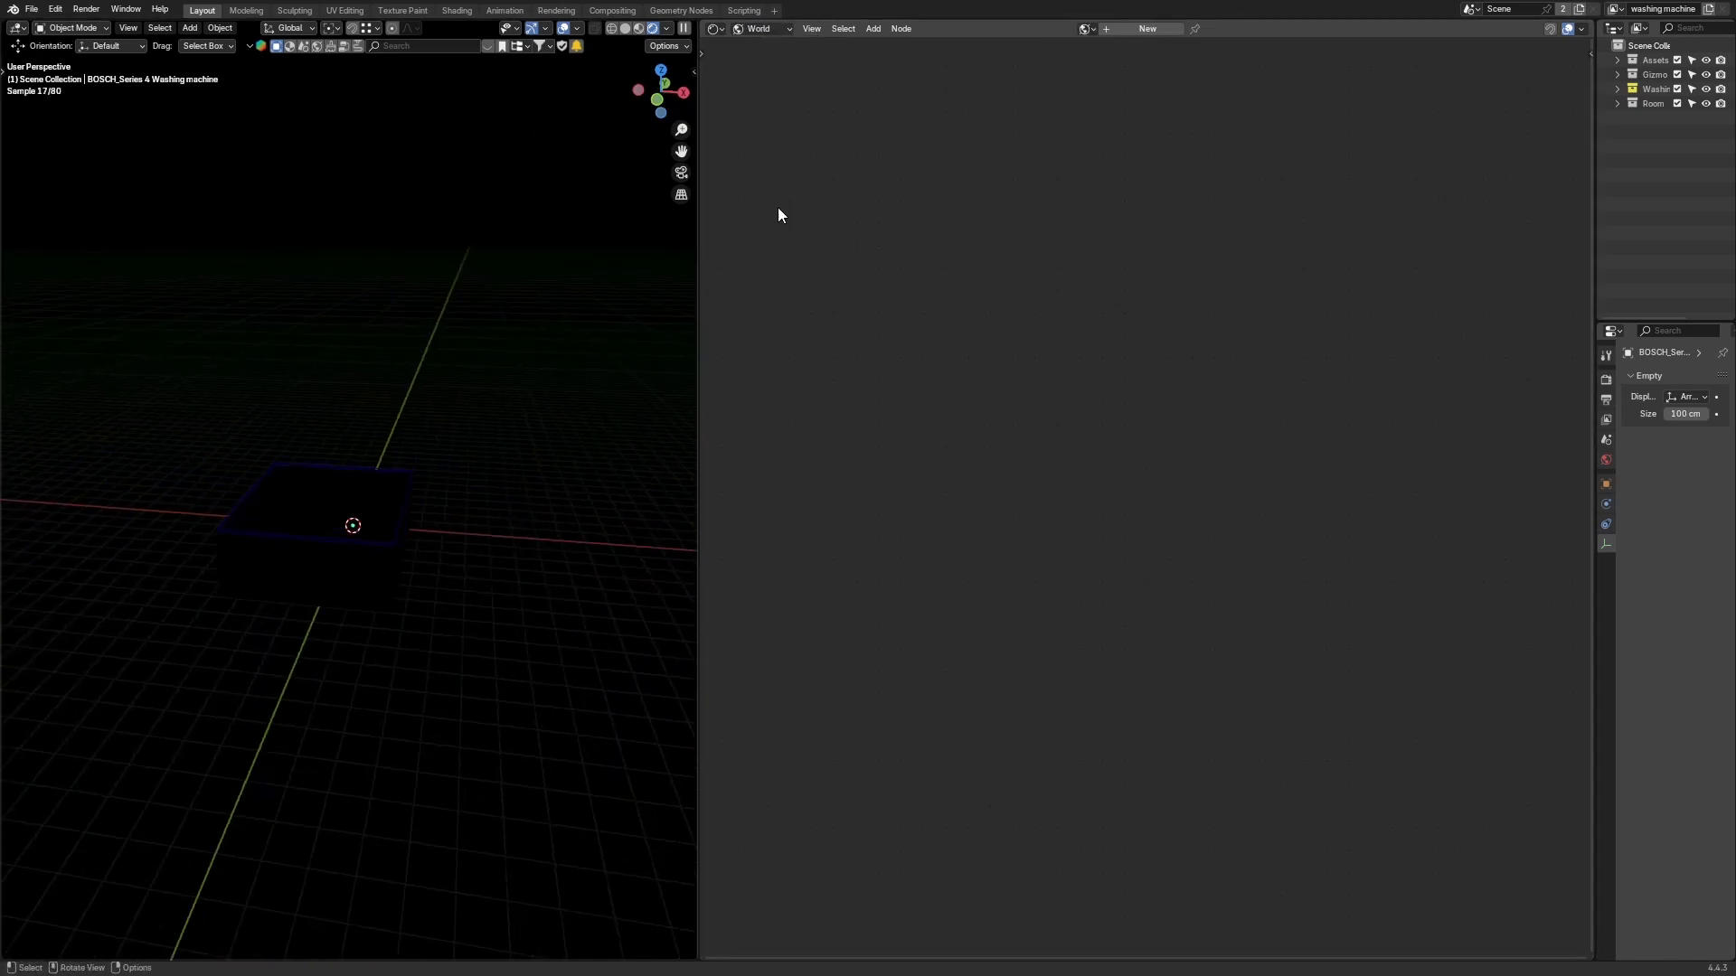
pyautogui.scroll(2, 507, 253)
pyautogui.moveTo(507, 253); pyautogui.dragTo(529, 246, button='middle')
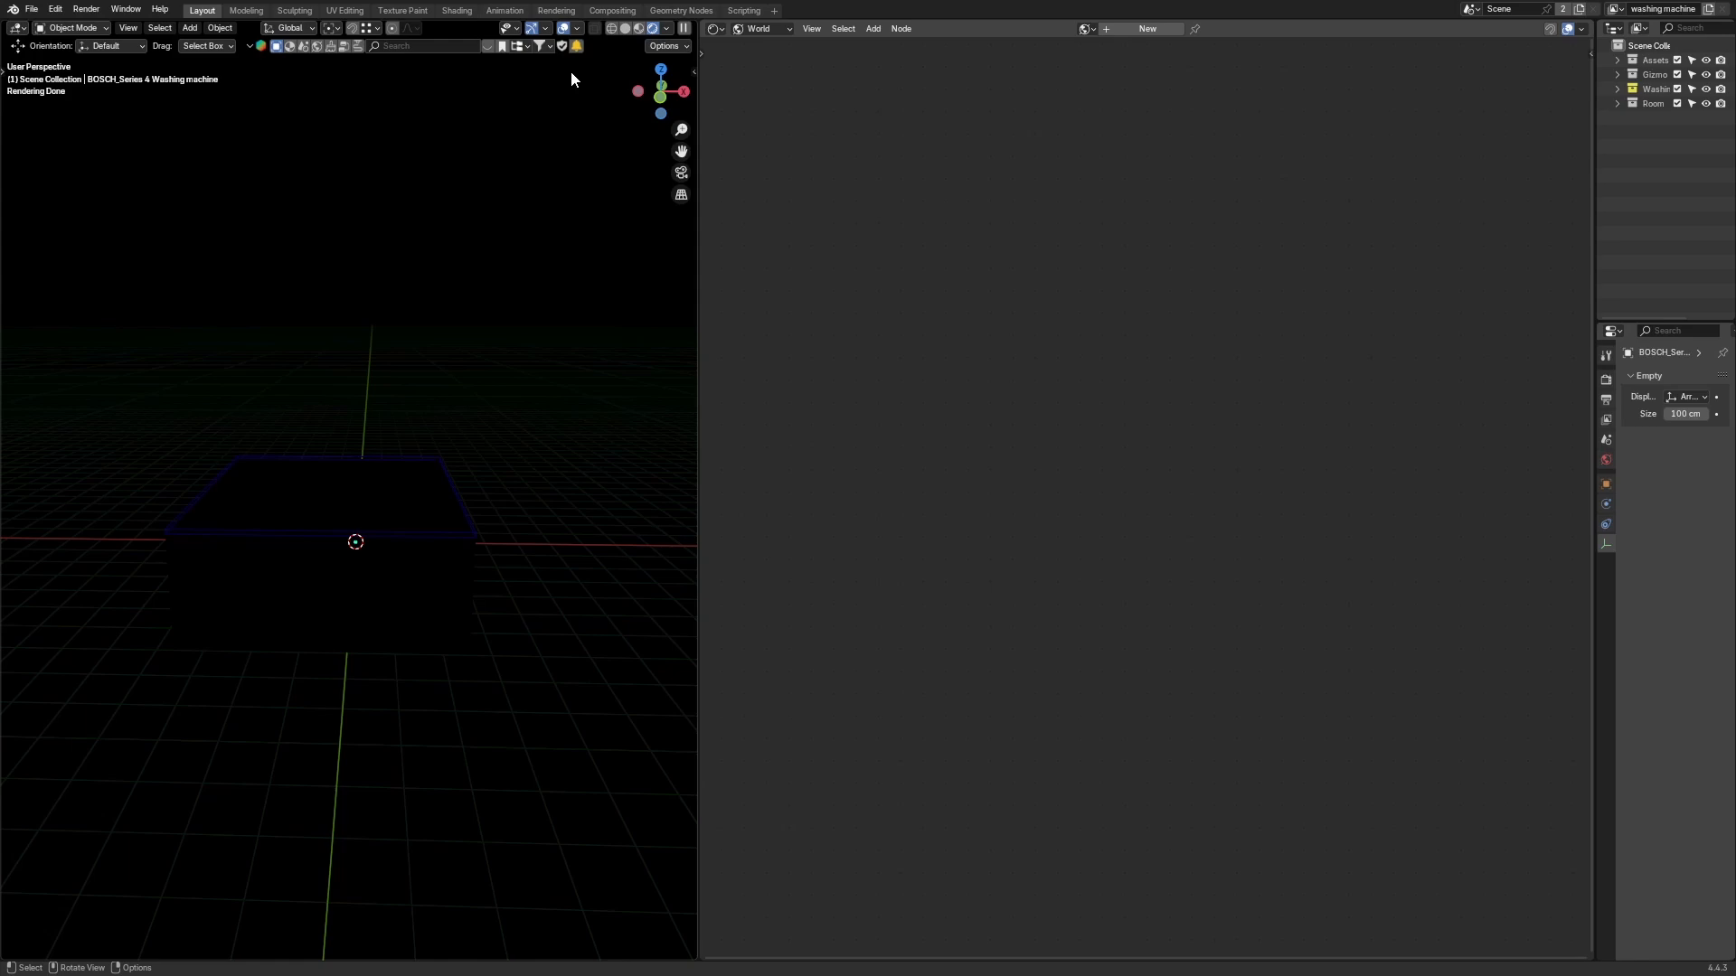
pyautogui.press('n')
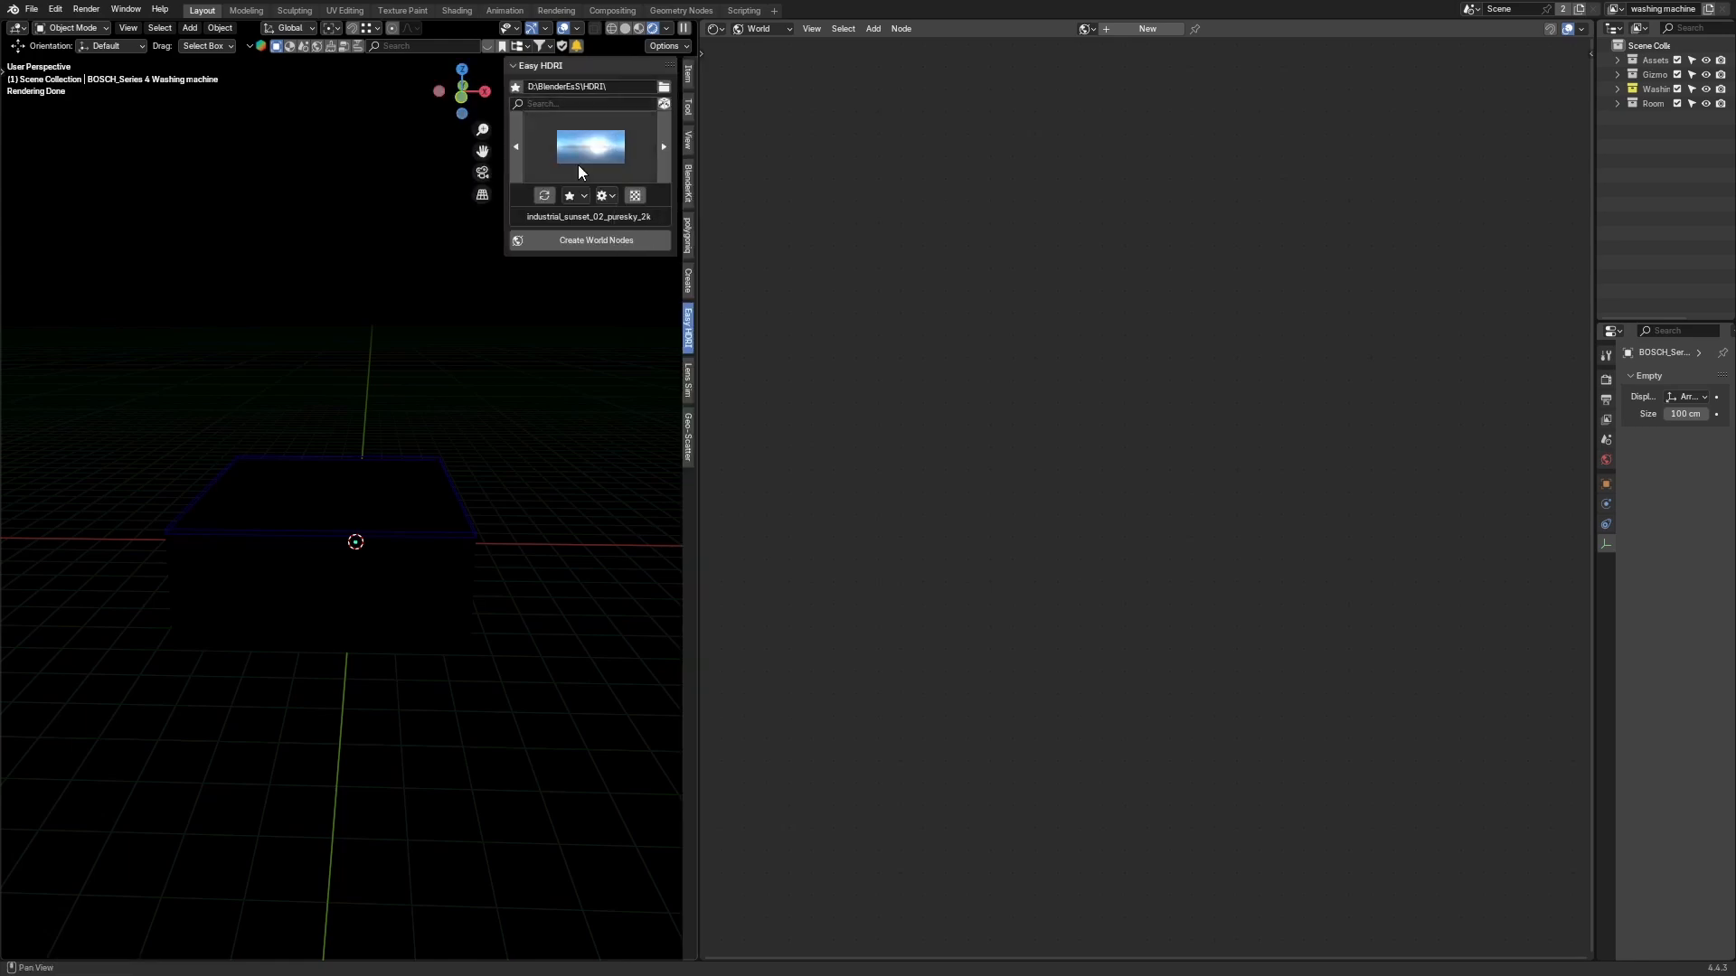
pyautogui.click(601, 237)
pyautogui.scroll(-3, 311, 353)
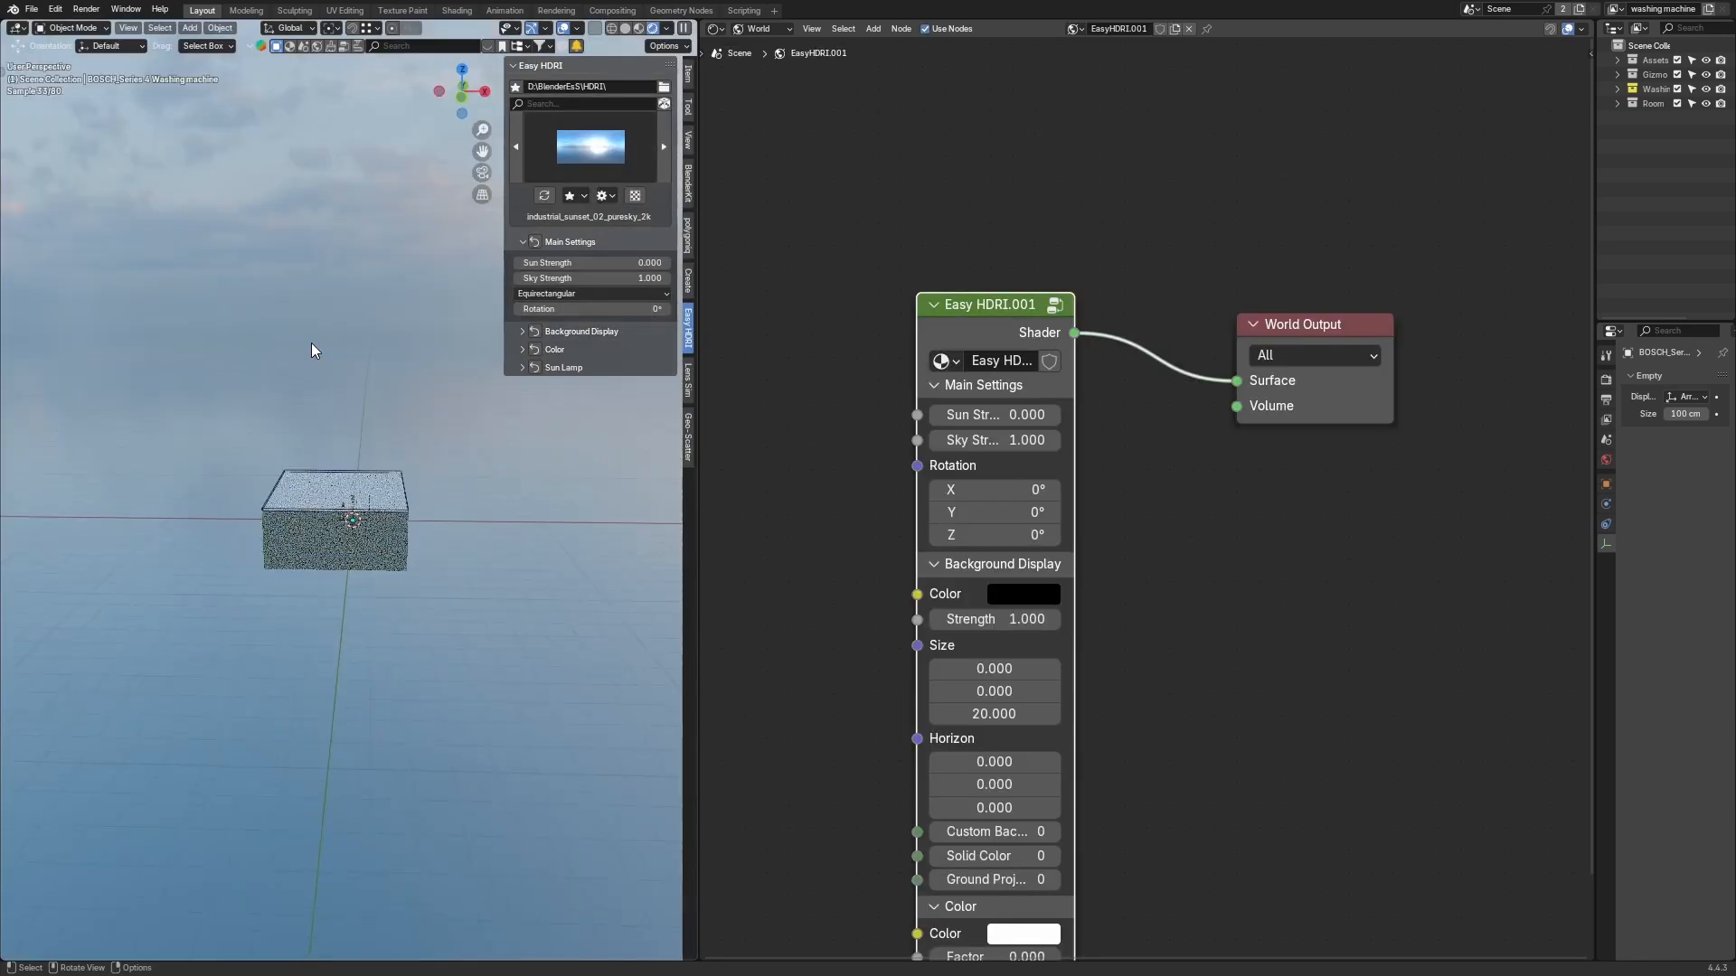
# Step: Try the qwantani dusk, industrial sunset and kloofendal HDRIs from the Easy HDRI gallery
pyautogui.press('n')
pyautogui.press('n')
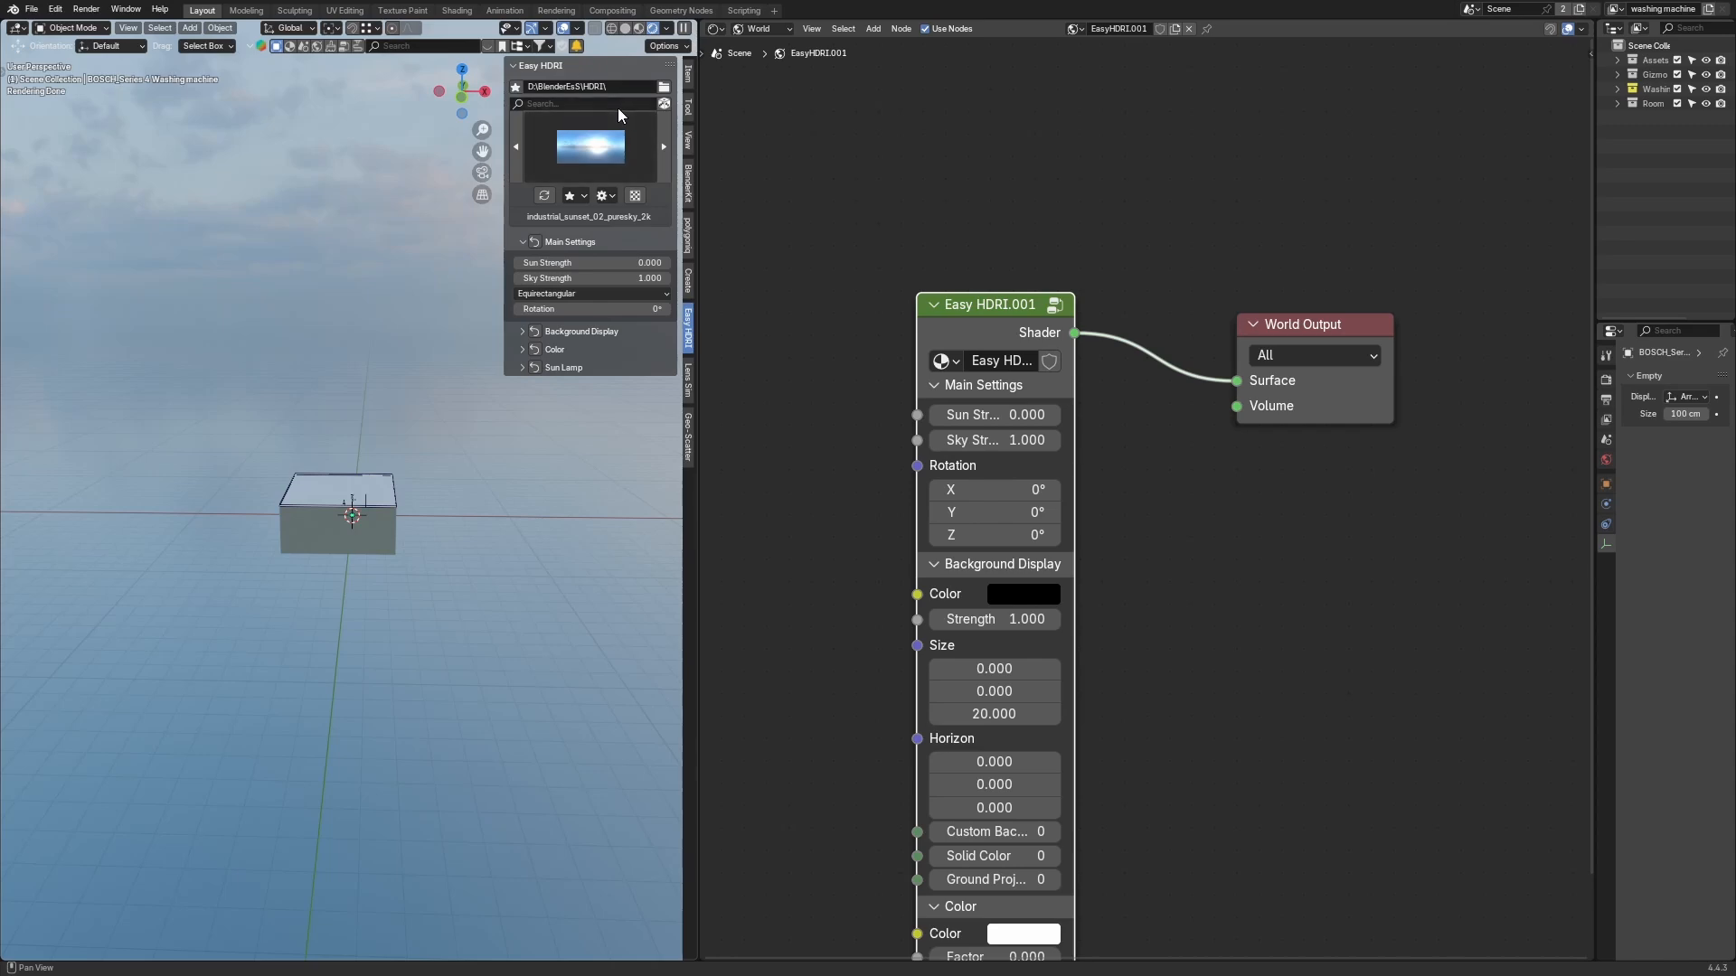
pyautogui.click(578, 158)
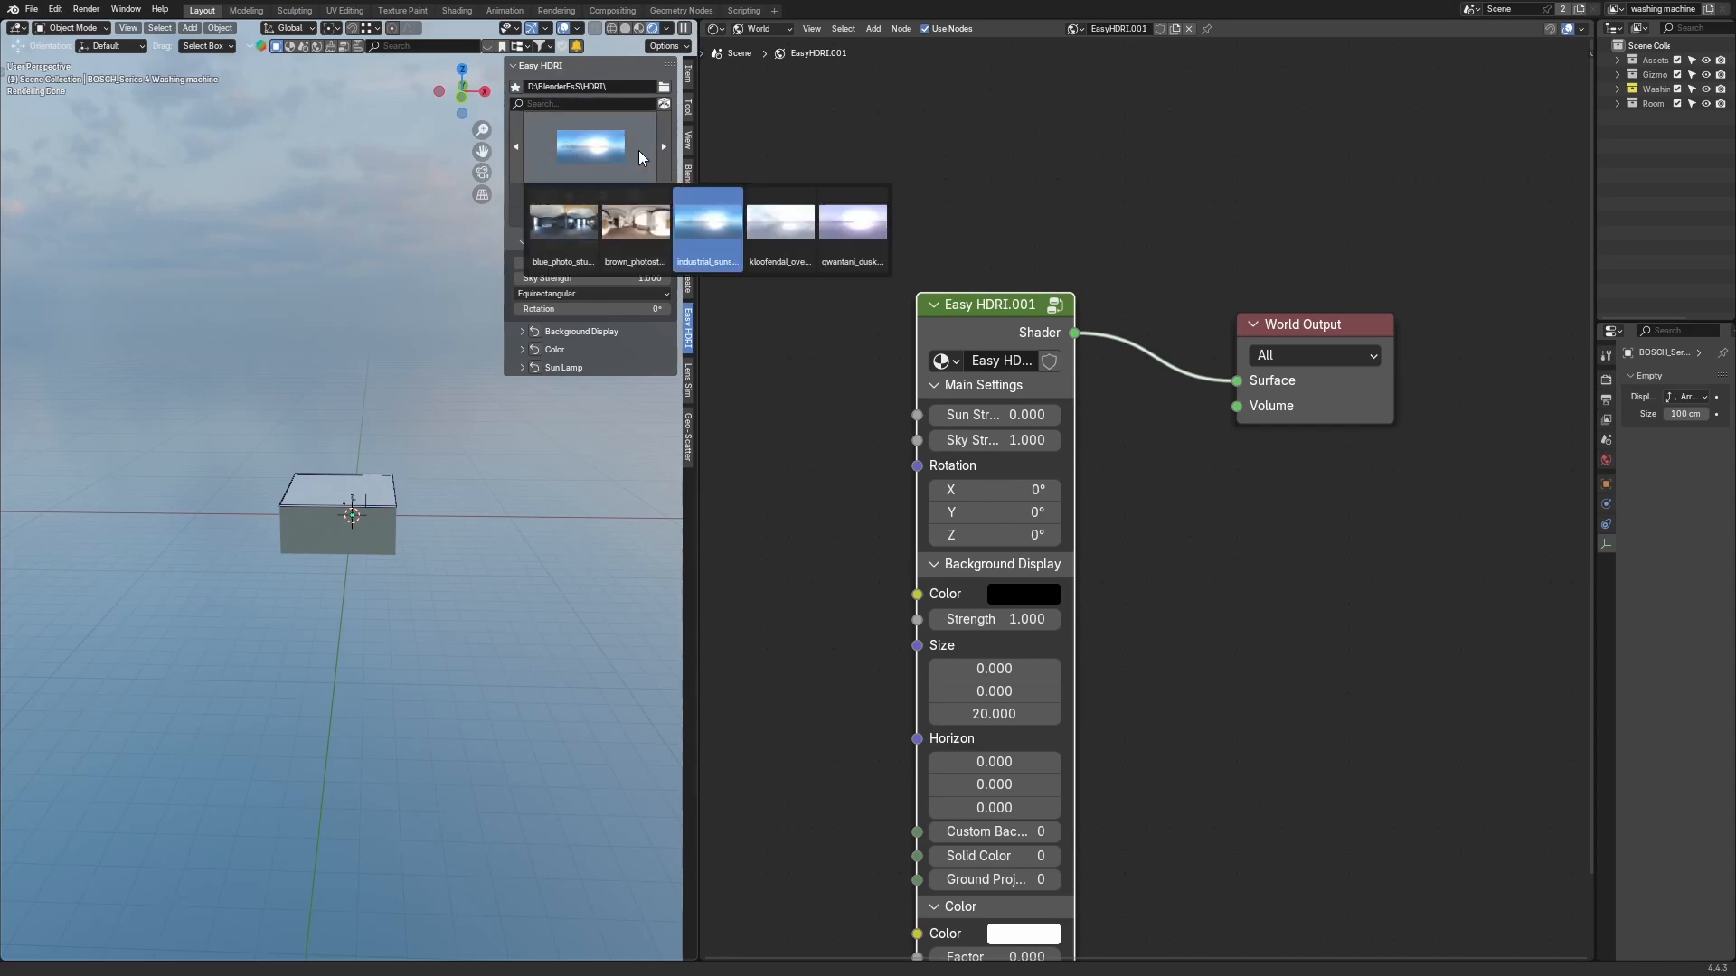
pyautogui.click(581, 125)
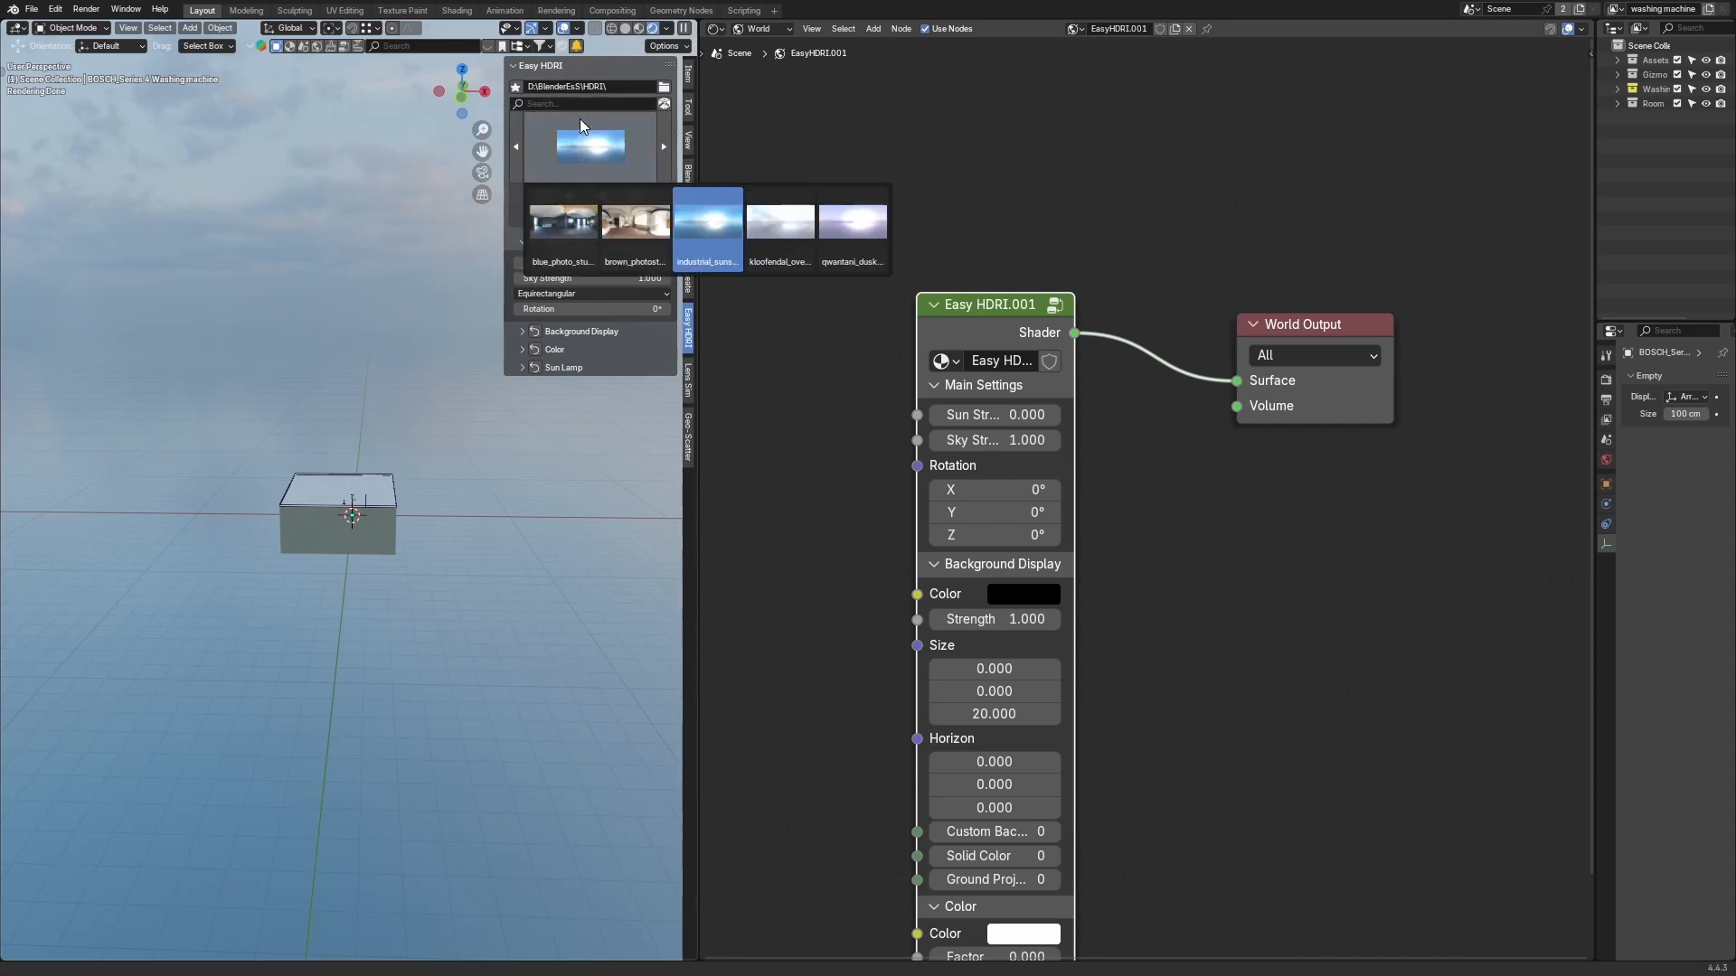
pyautogui.click(850, 233)
pyautogui.click(637, 152)
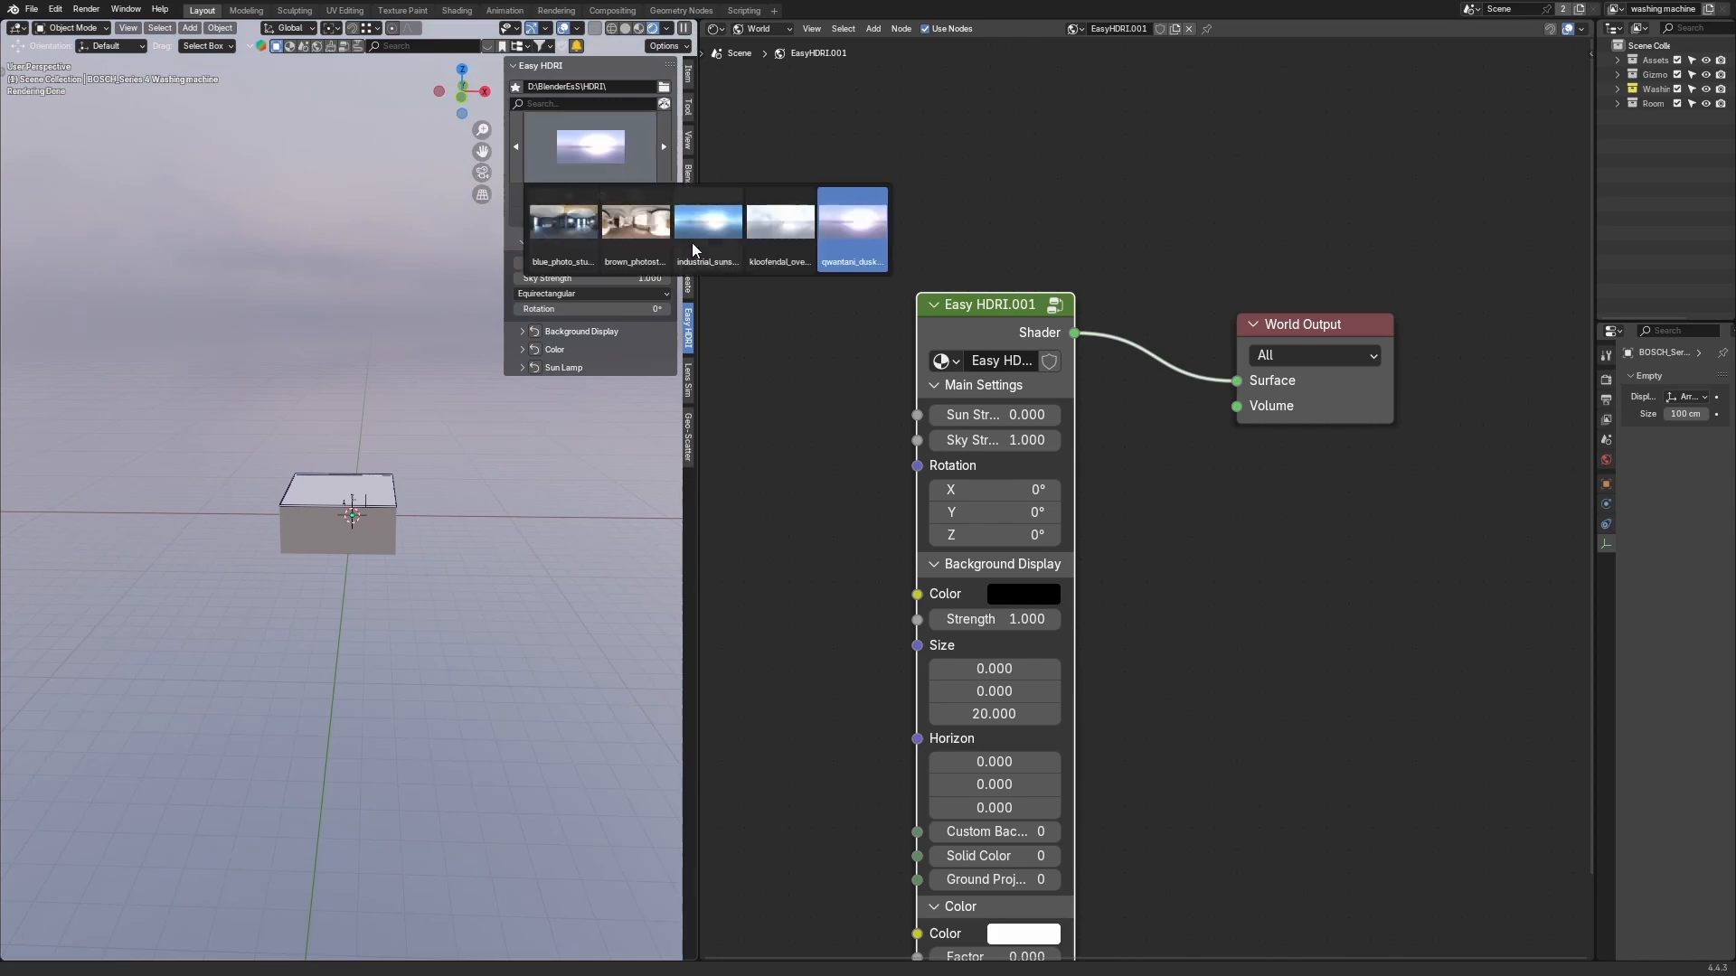
pyautogui.click(704, 226)
pyautogui.click(590, 148)
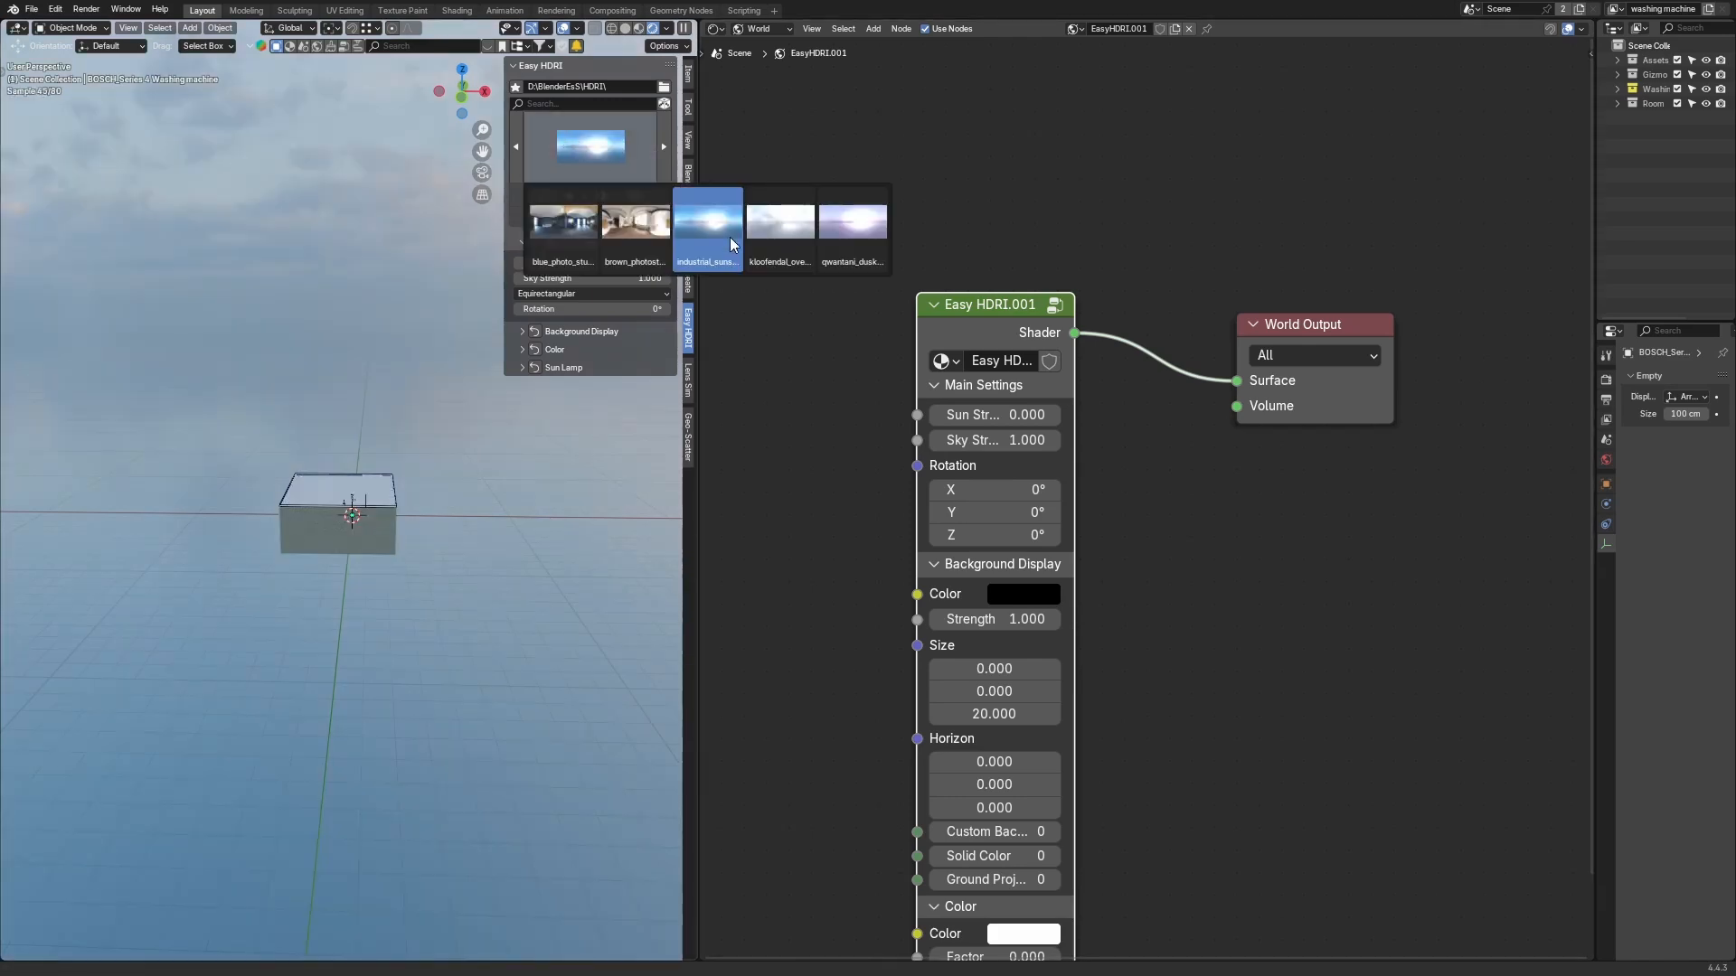
pyautogui.click(779, 226)
pyautogui.press('n')
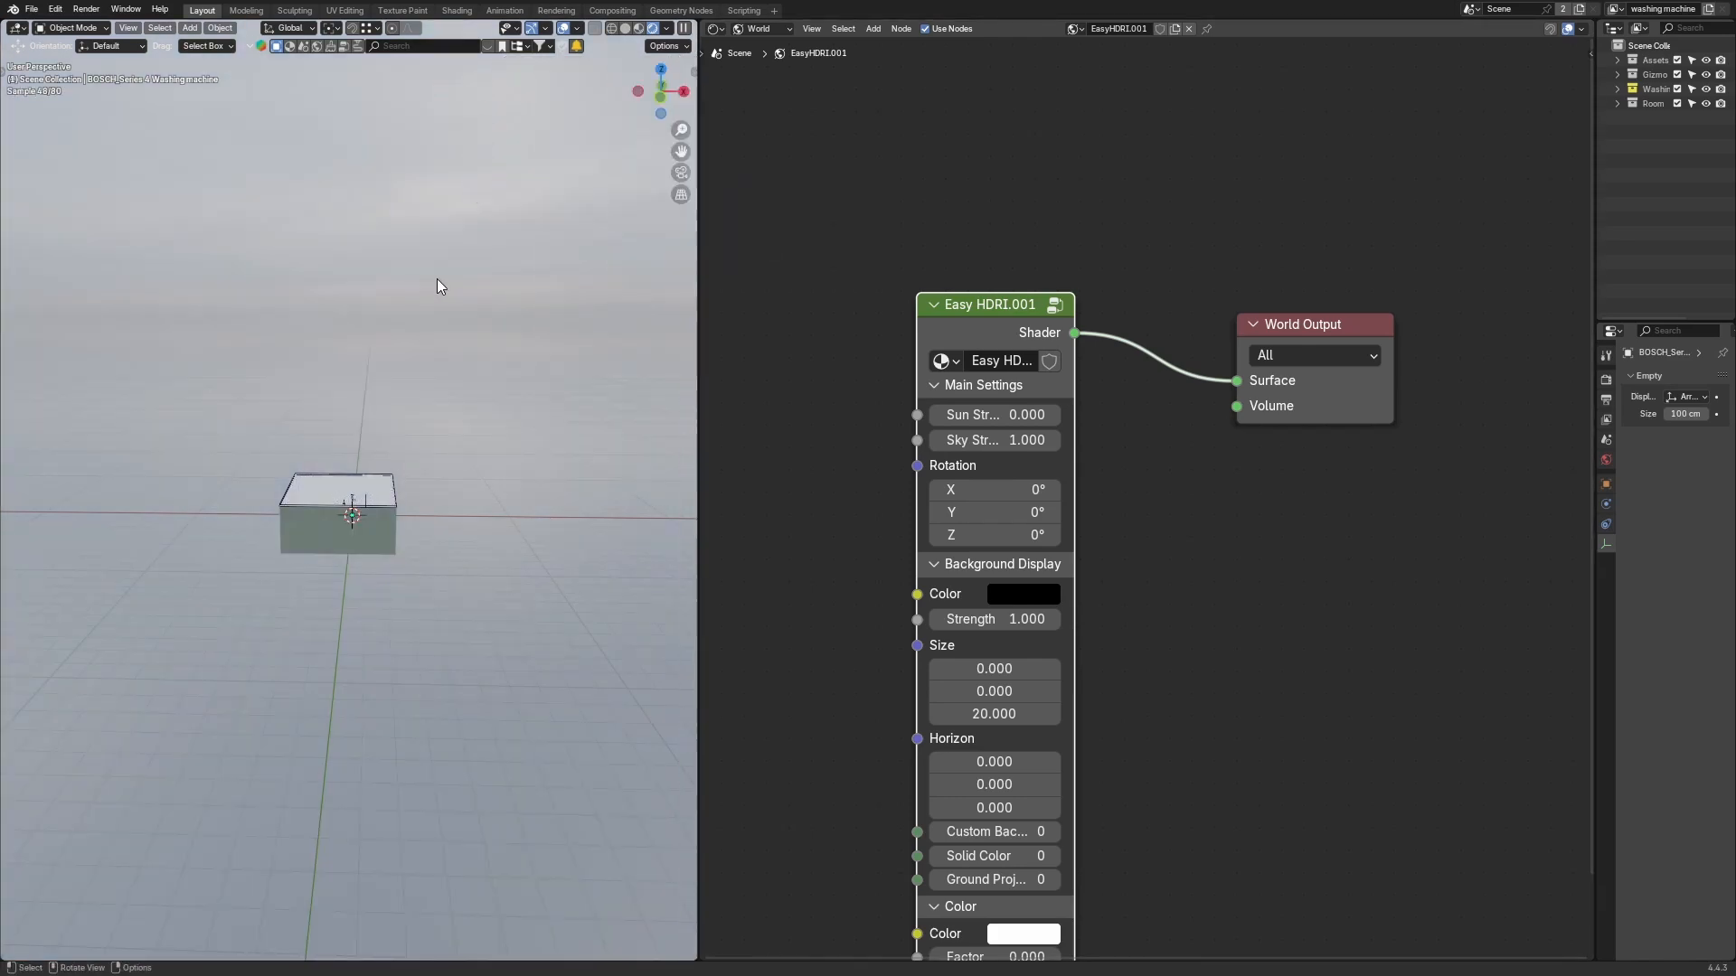
pyautogui.moveTo(217, 352); pyautogui.dragTo(409, 317, button='middle')
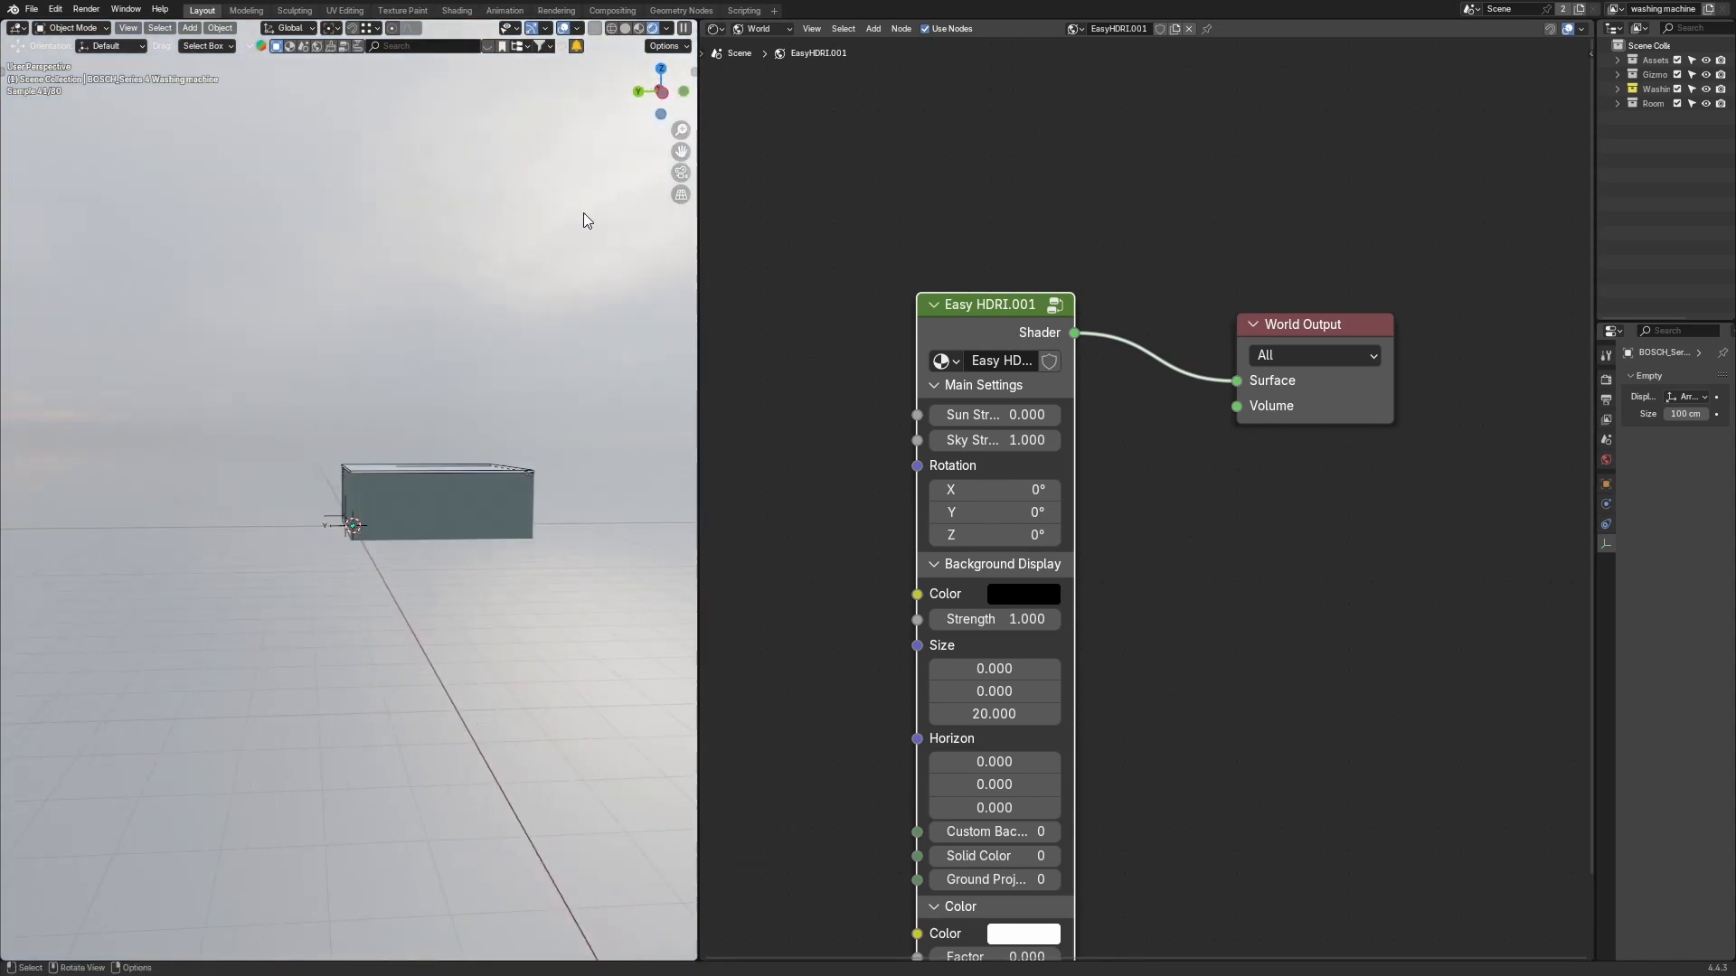
# Step: Switch the world HDRI to qwantani_dusk_2_puresky_2k in the Easy HDRI gallery
pyautogui.press('n')
pyautogui.click(611, 167)
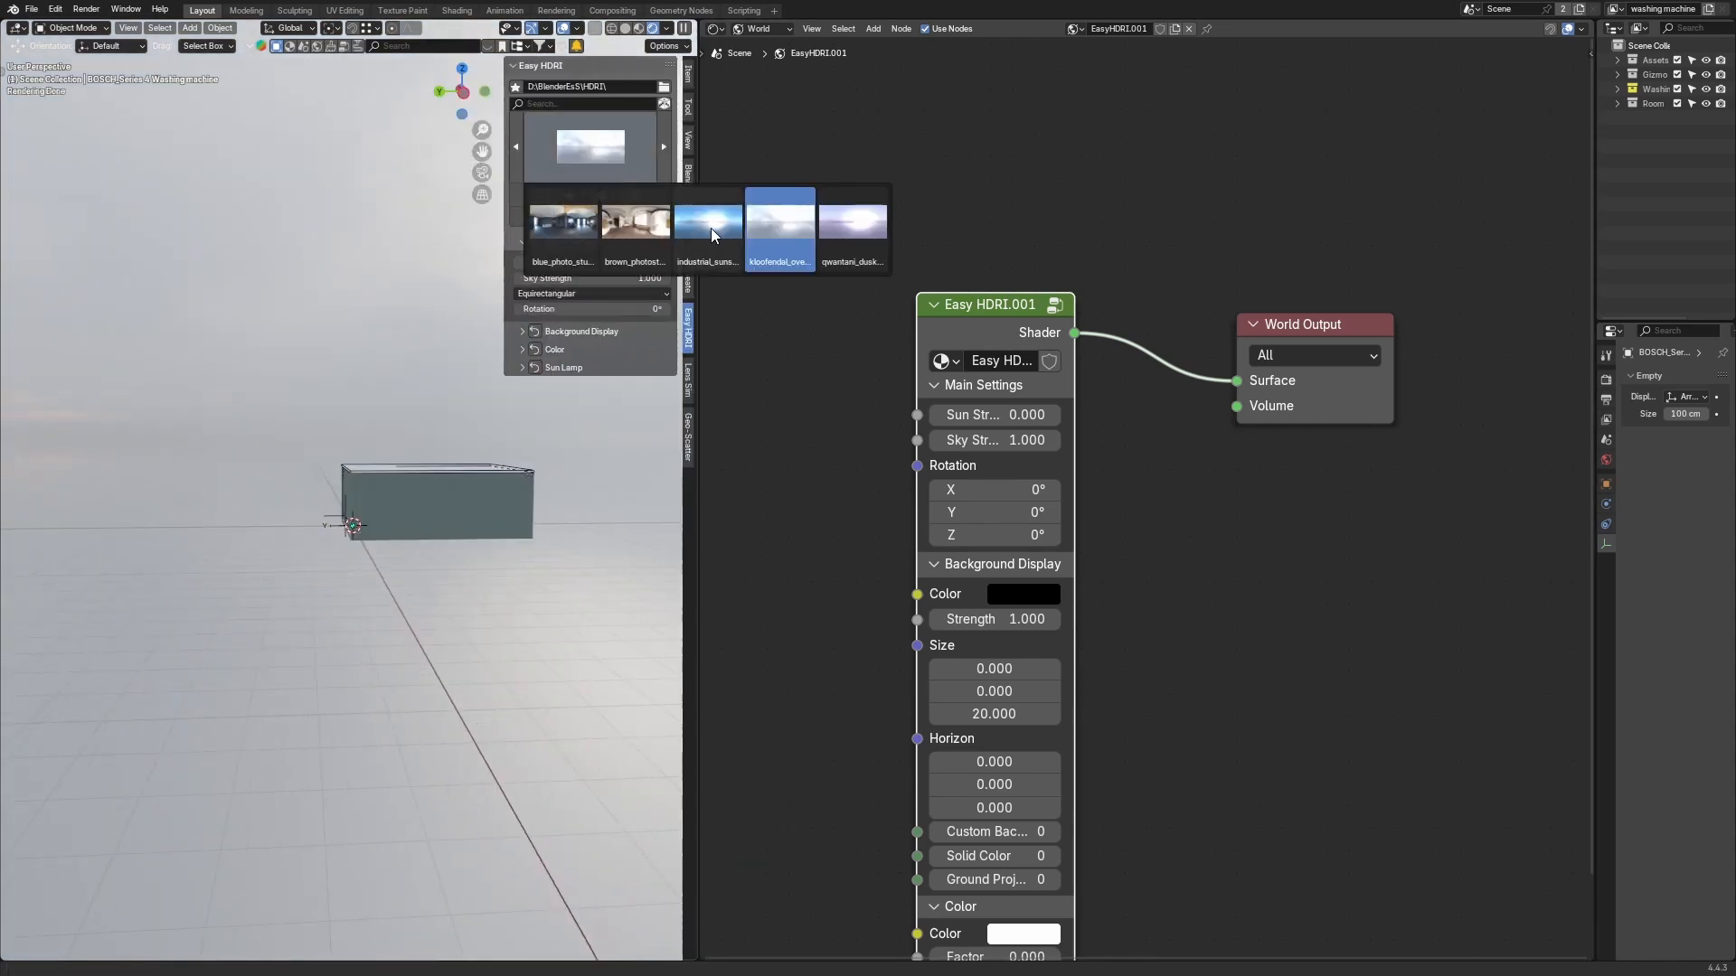
pyautogui.click(859, 224)
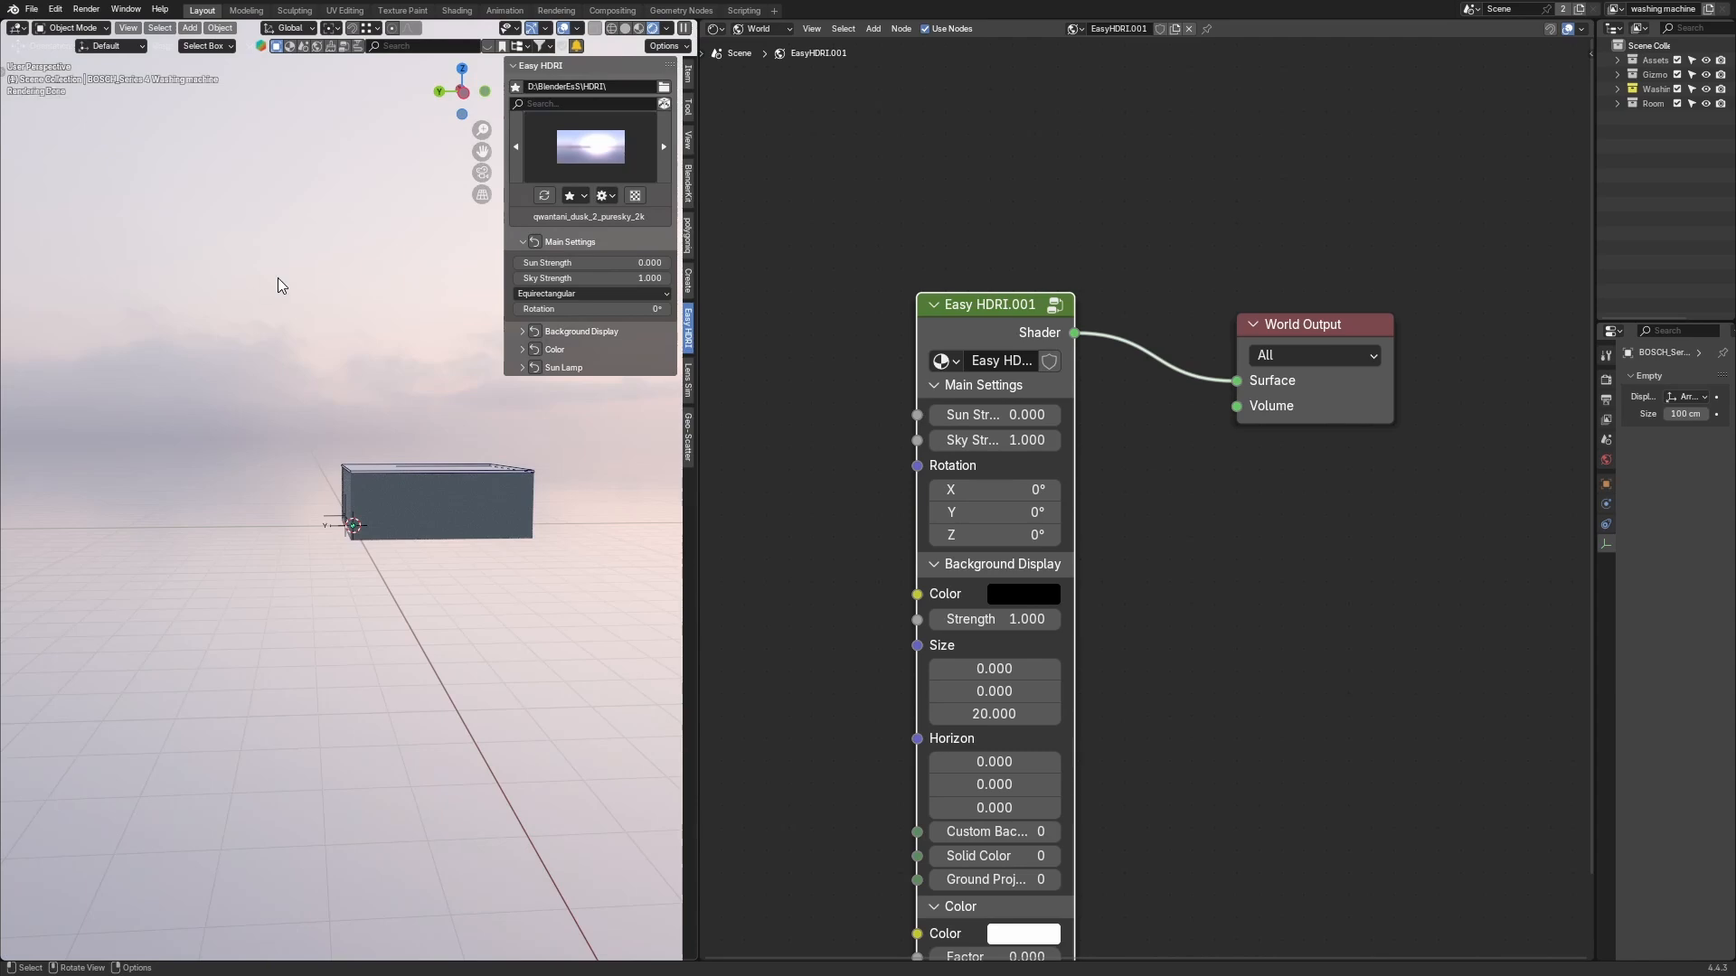
pyautogui.press('n')
pyautogui.moveTo(181, 272); pyautogui.dragTo(432, 288, button='middle')
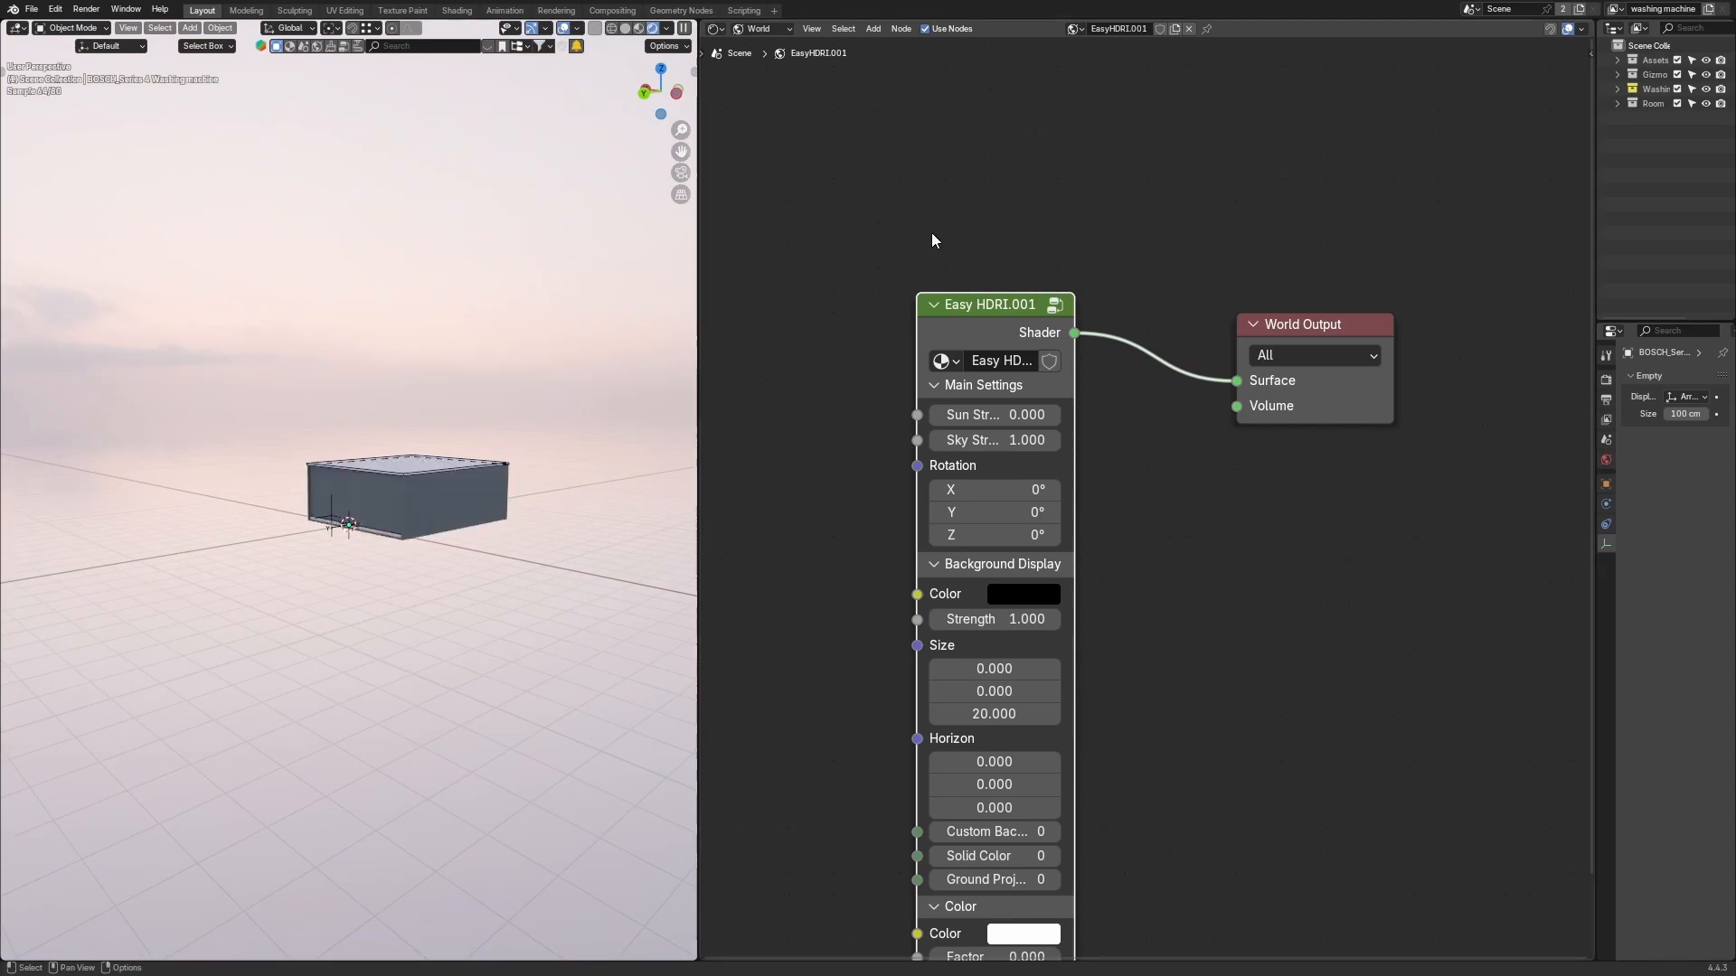
# Step: Delete the Easy HDRI node from the world node tree and widen the 3D viewport area
pyautogui.press('x')
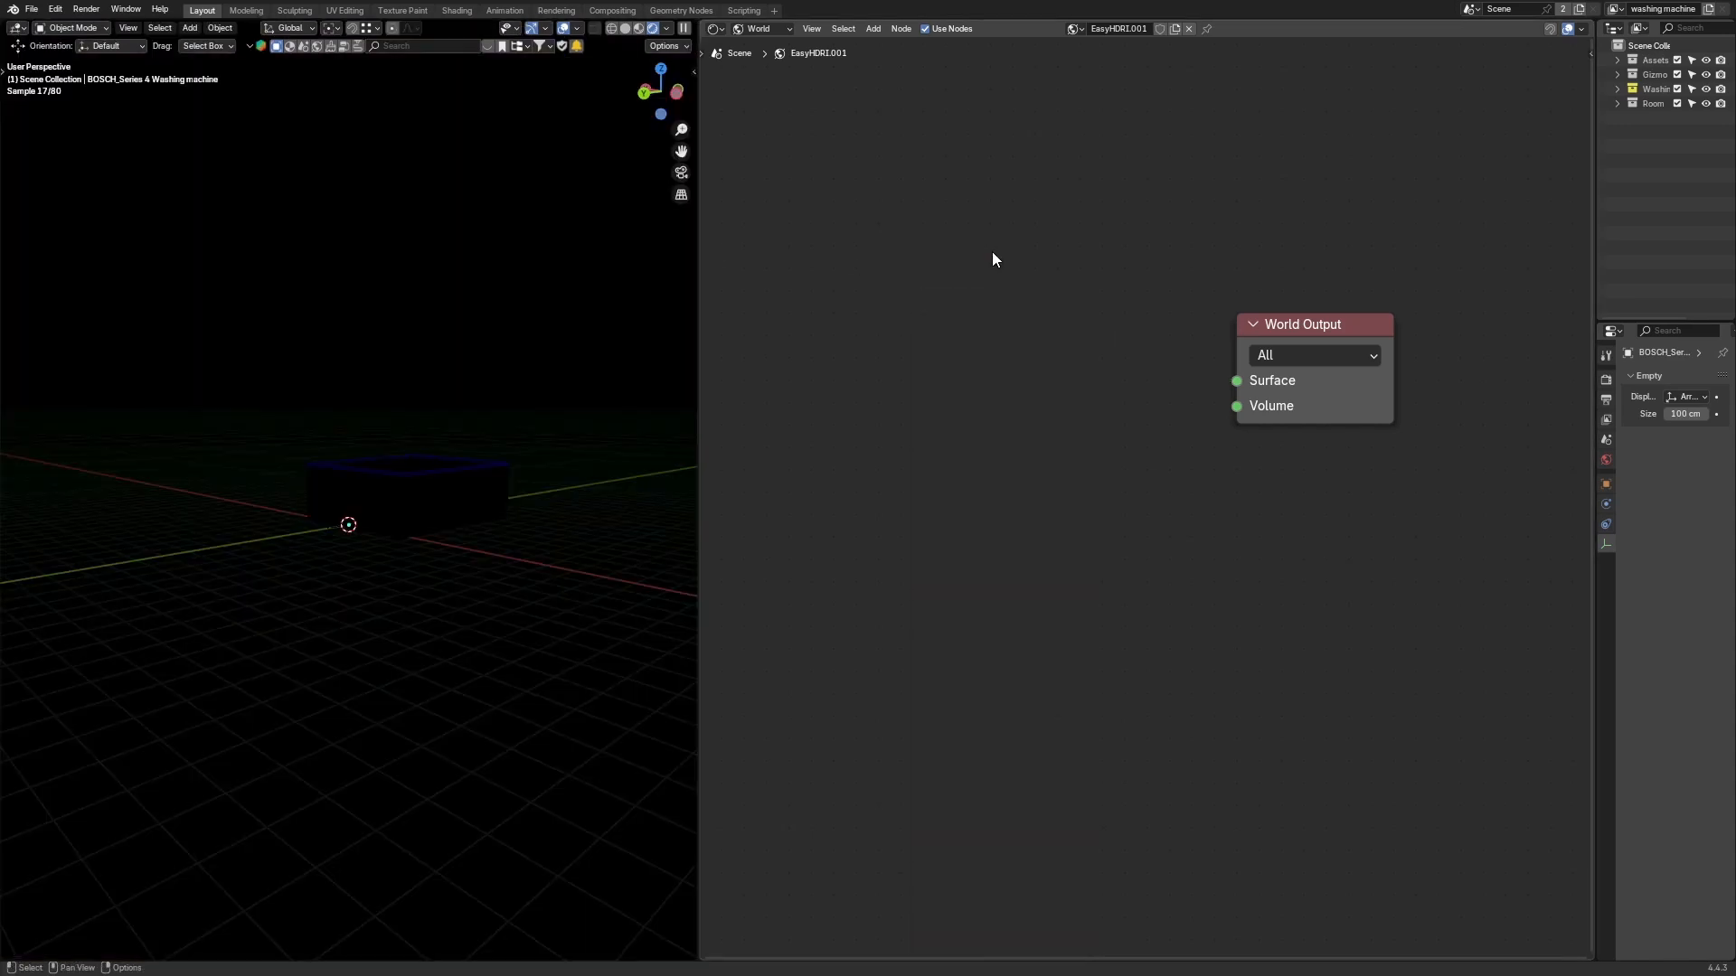
pyautogui.moveTo(568, 479); pyautogui.dragTo(539, 483, button='middle')
pyautogui.scroll(2, 544, 477)
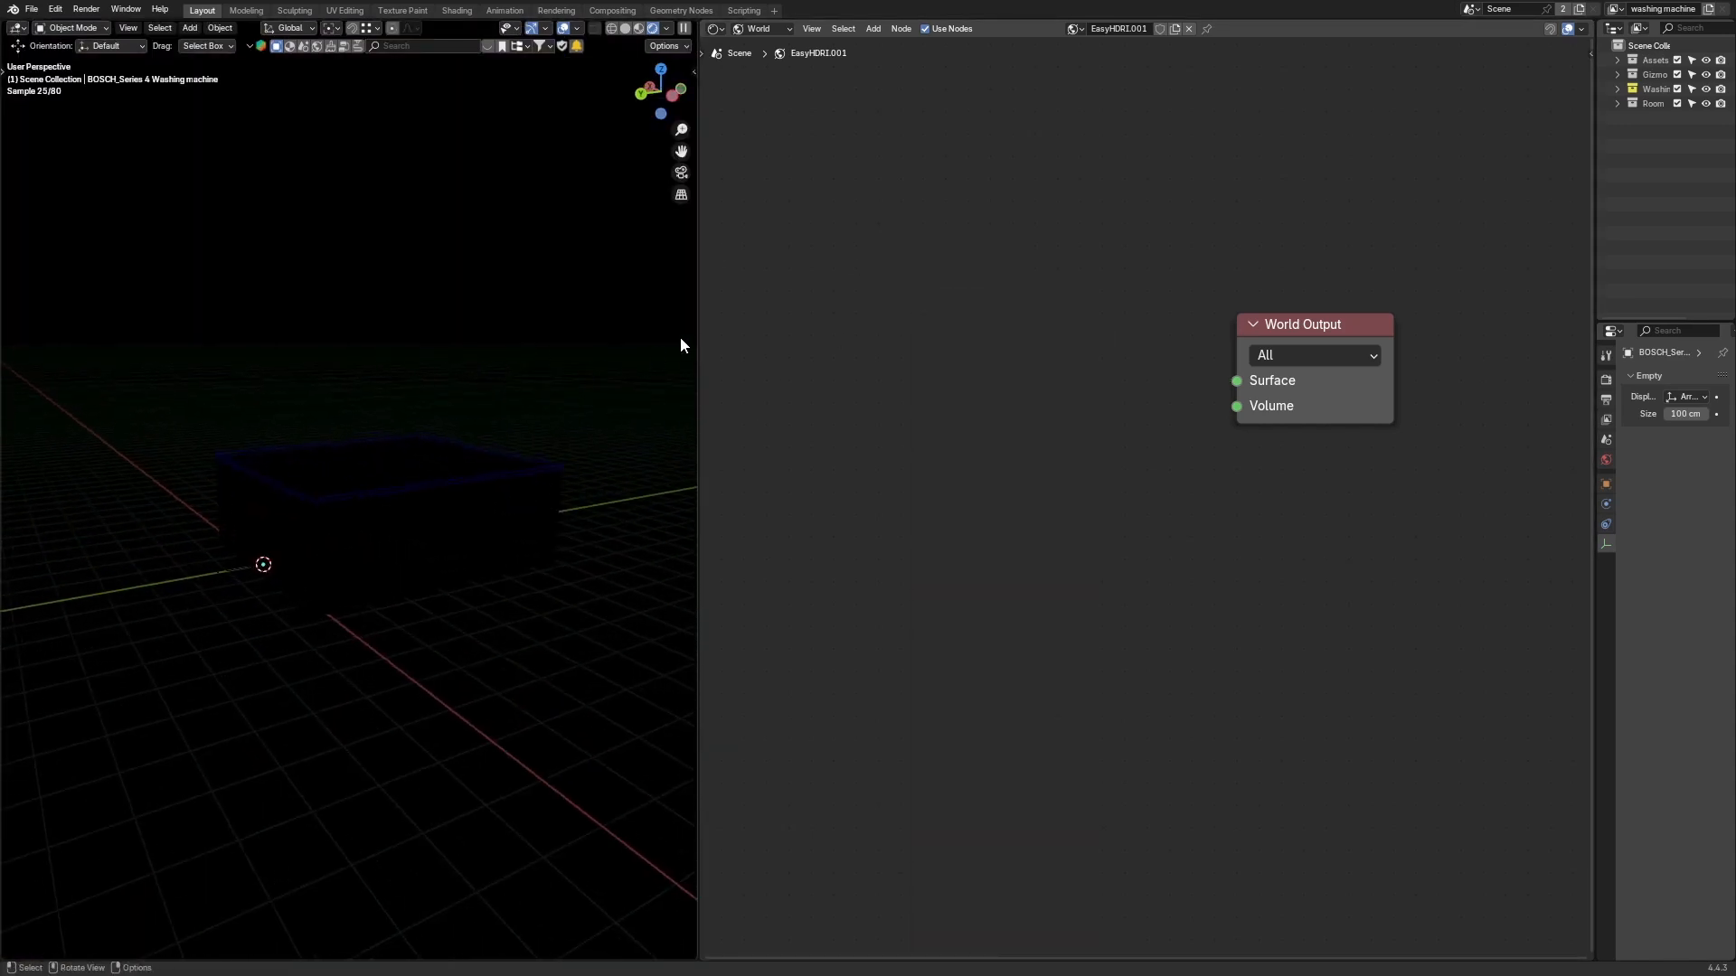
pyautogui.moveTo(698, 334); pyautogui.dragTo(904, 330)
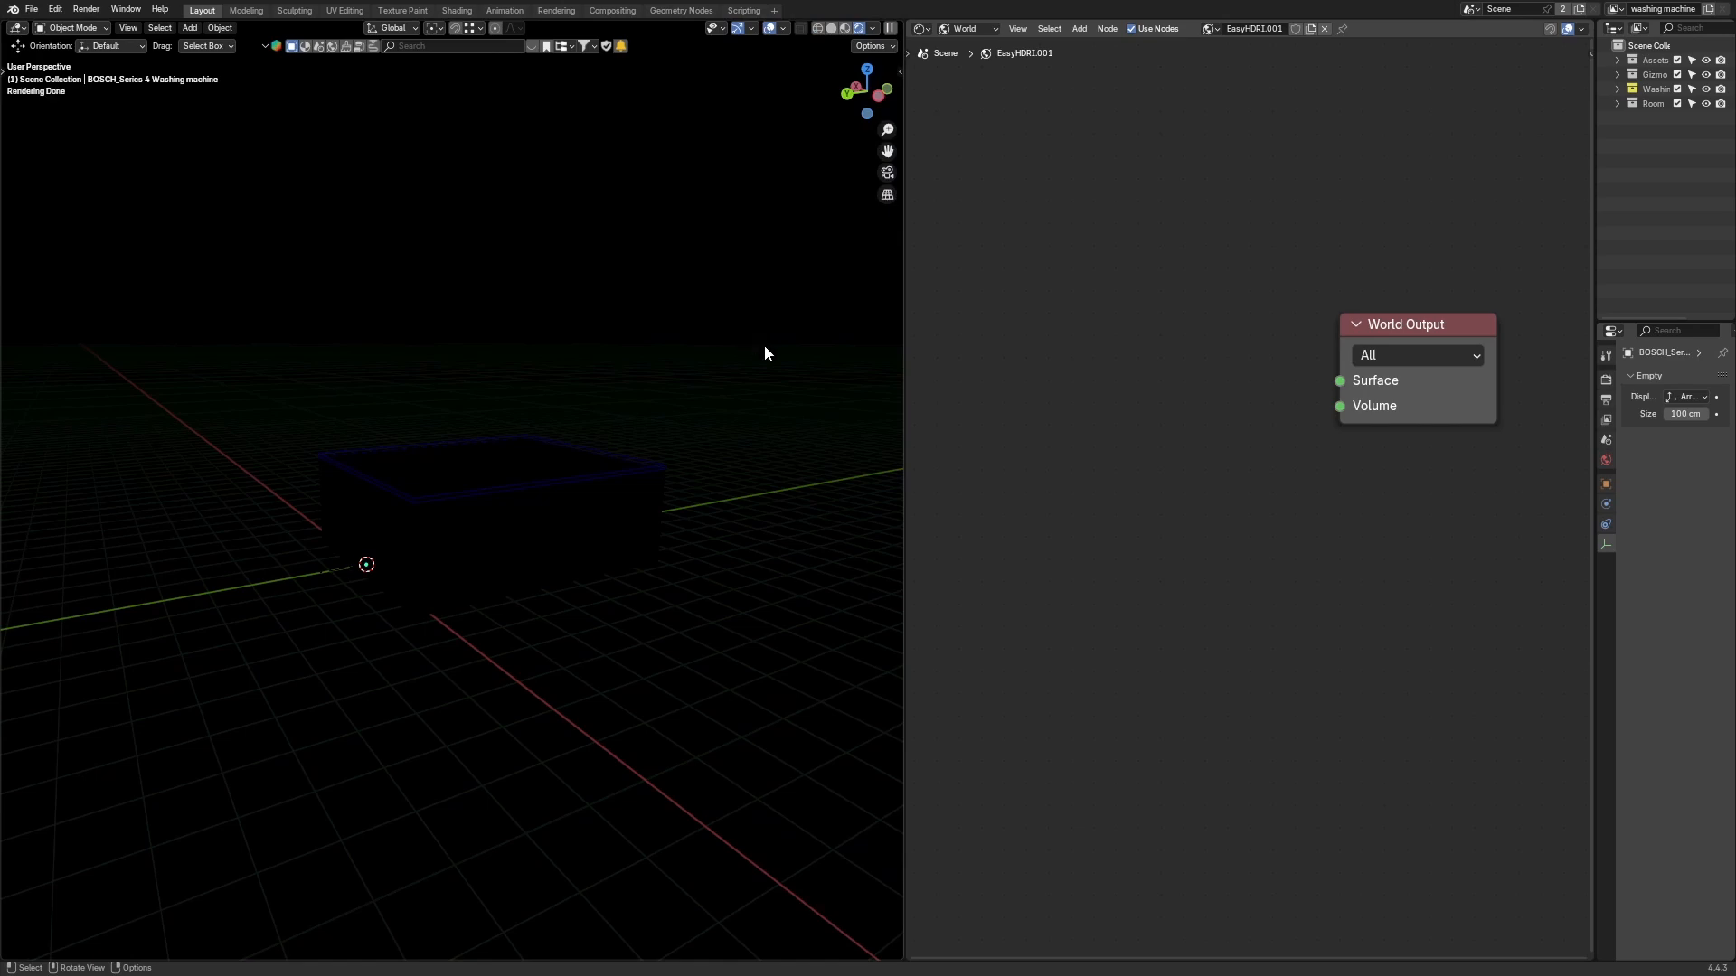
# Step: Create Easy HDRI world nodes again with the qwantani_dusk_2_puresky_2k HDRI
pyautogui.press('n')
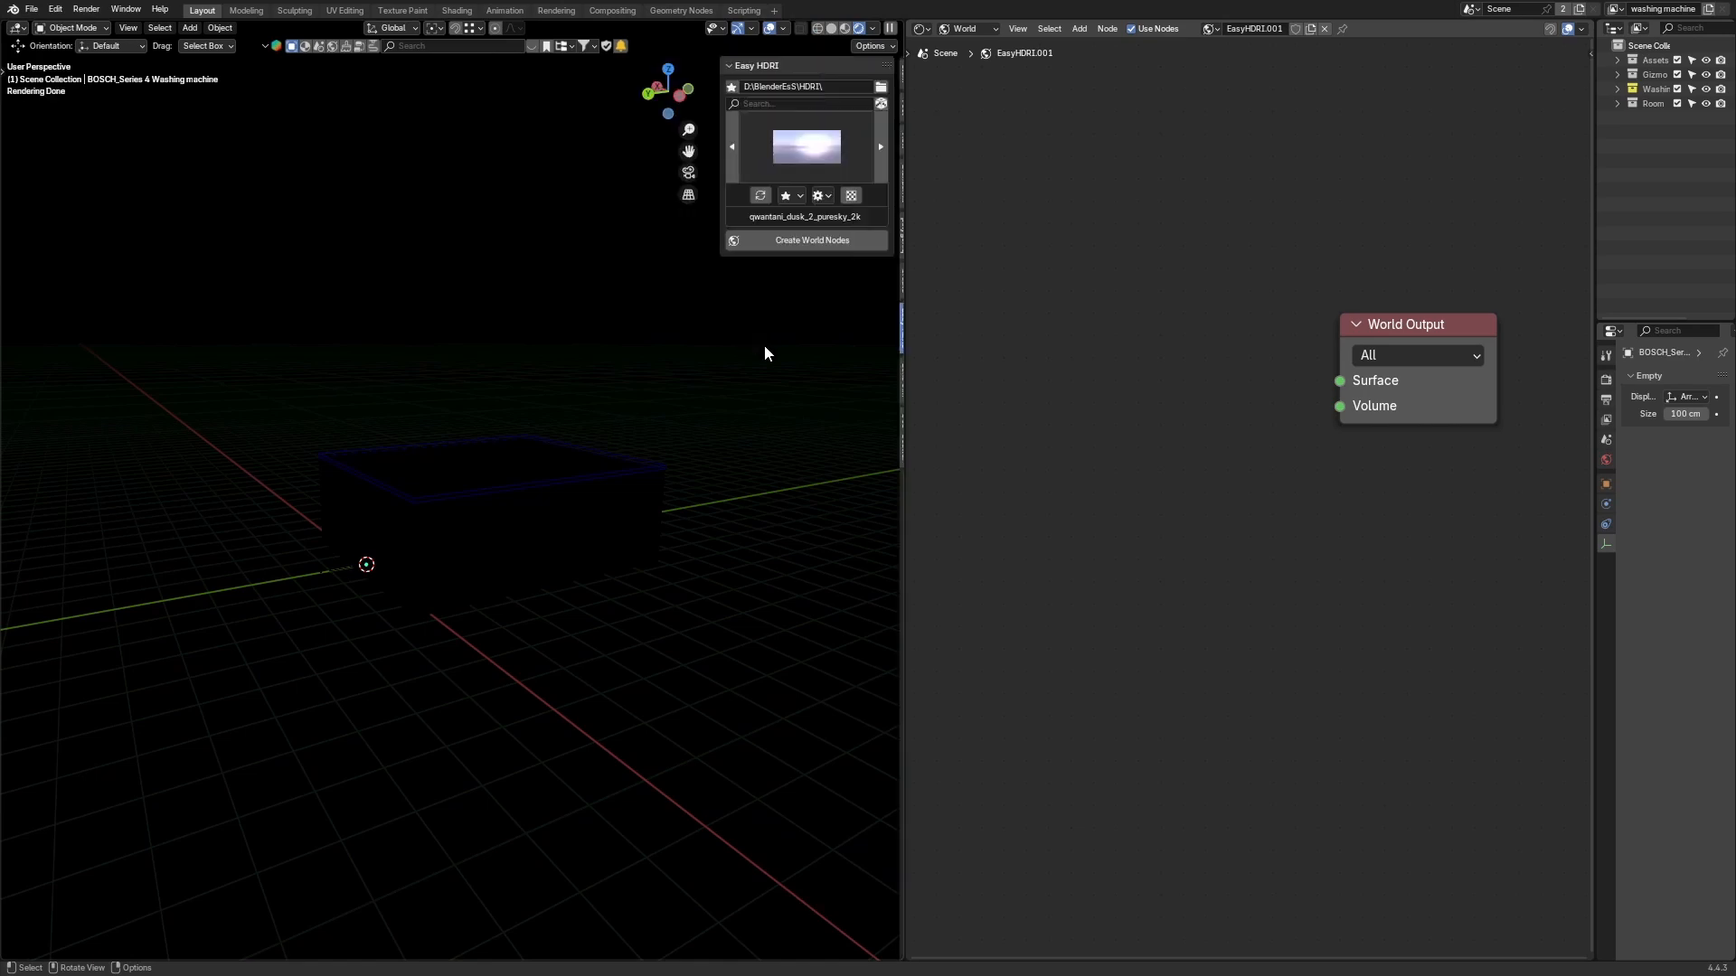
pyautogui.click(840, 242)
pyautogui.moveTo(316, 213); pyautogui.dragTo(325, 298, button='middle')
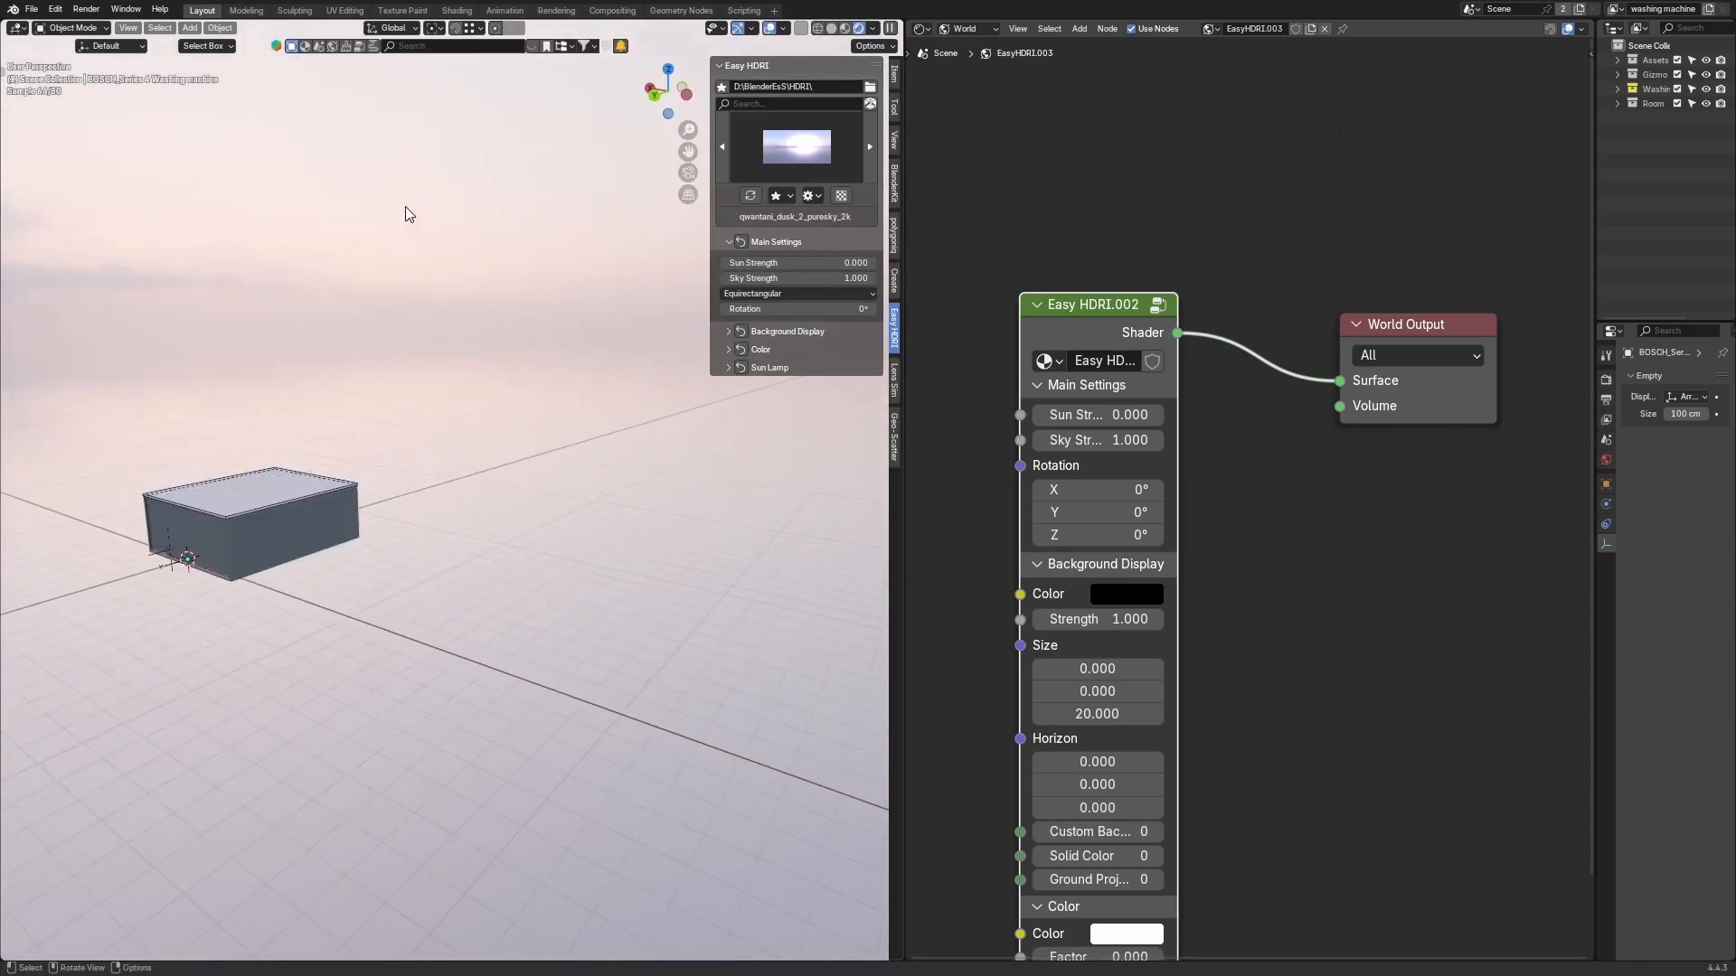
# Step: Switch the world HDRI to industrial_sunset_02_puresky_2k in the Easy HDRI gallery
pyautogui.click(805, 167)
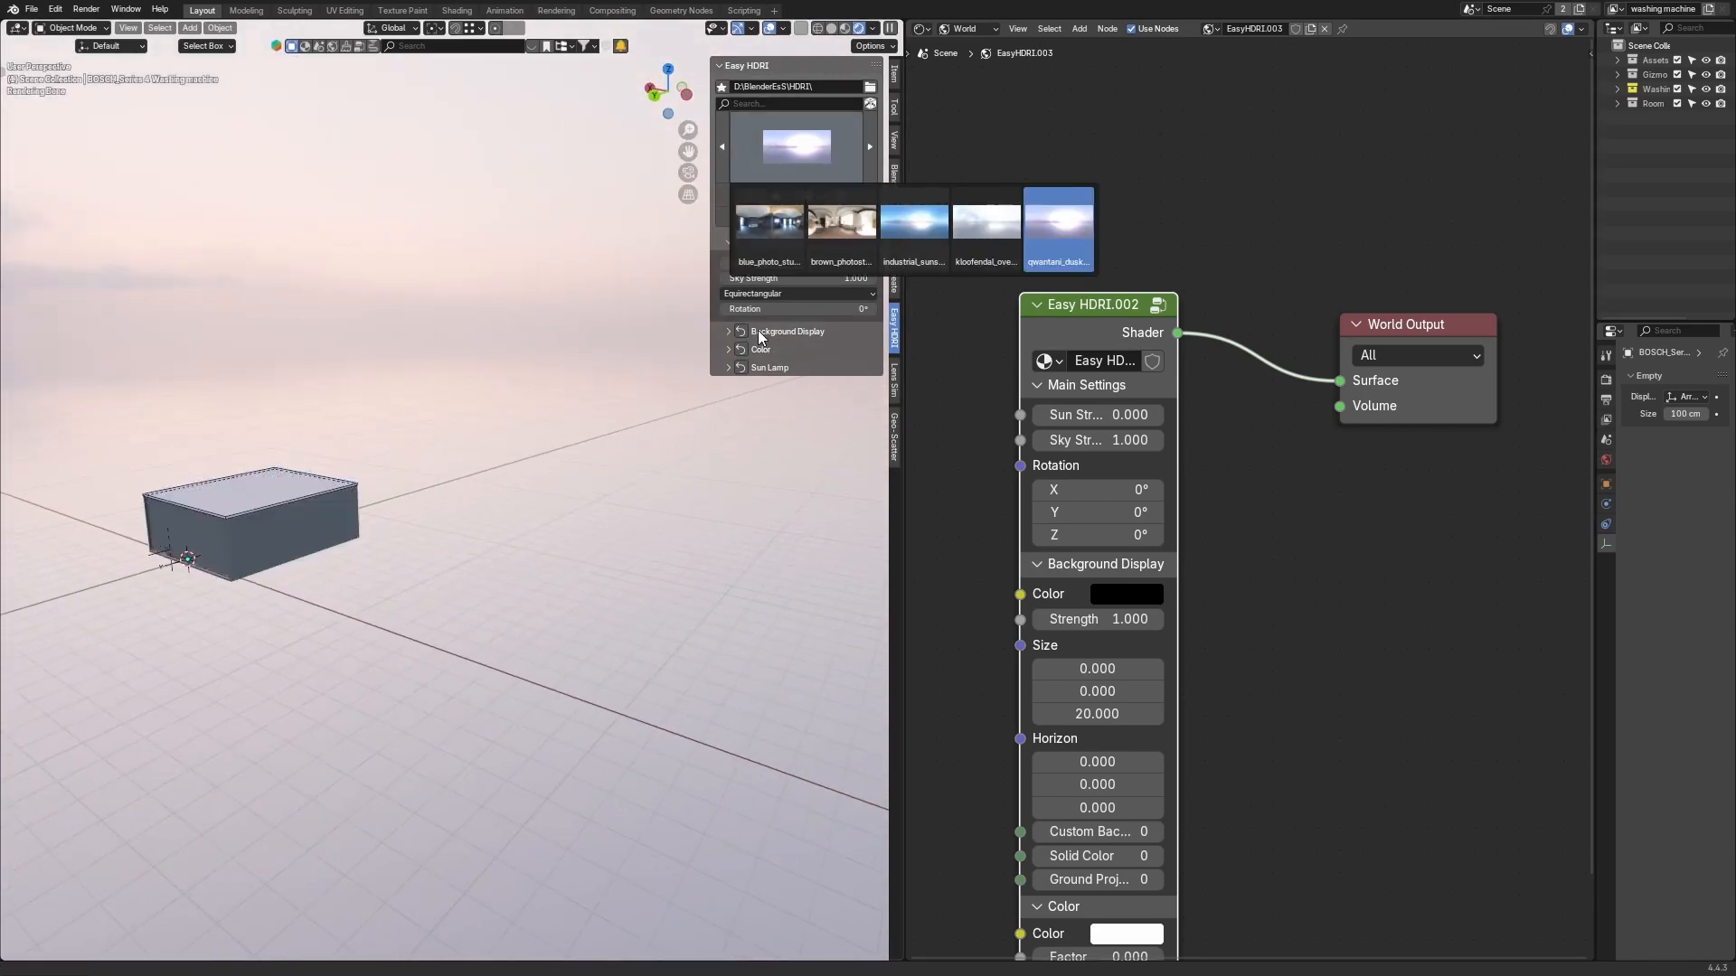
pyautogui.click(807, 140)
pyautogui.click(794, 138)
pyautogui.click(911, 261)
pyautogui.moveTo(426, 355); pyautogui.dragTo(378, 349, button='middle')
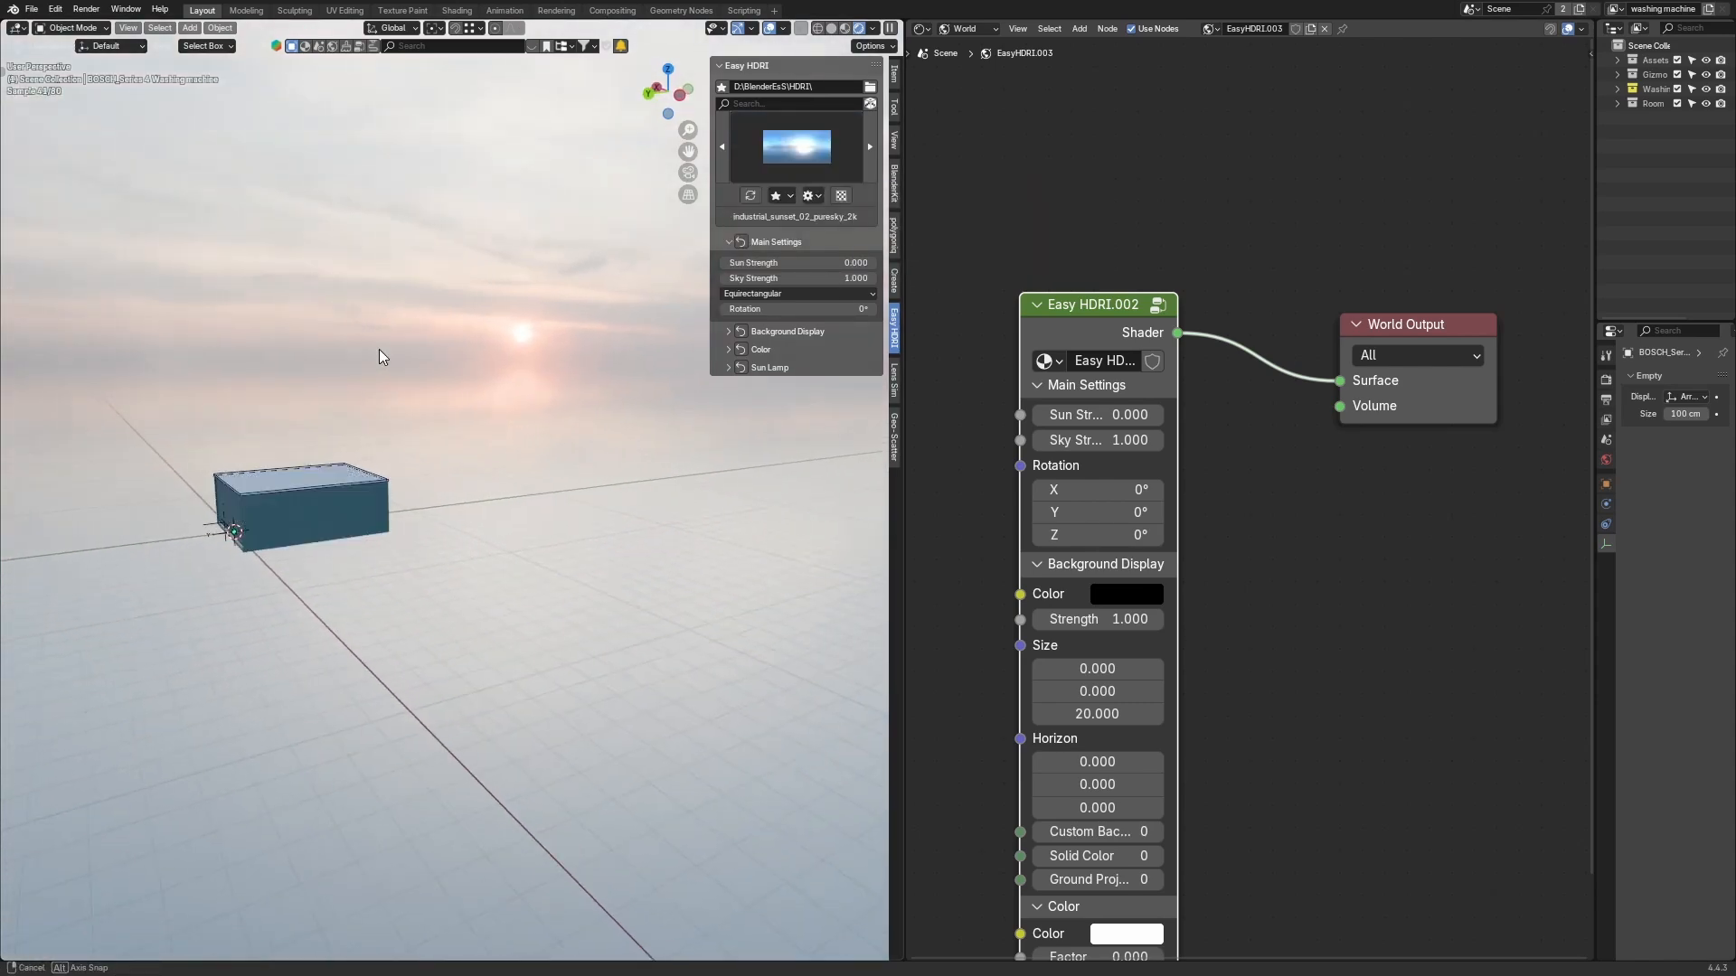
pyautogui.press('n')
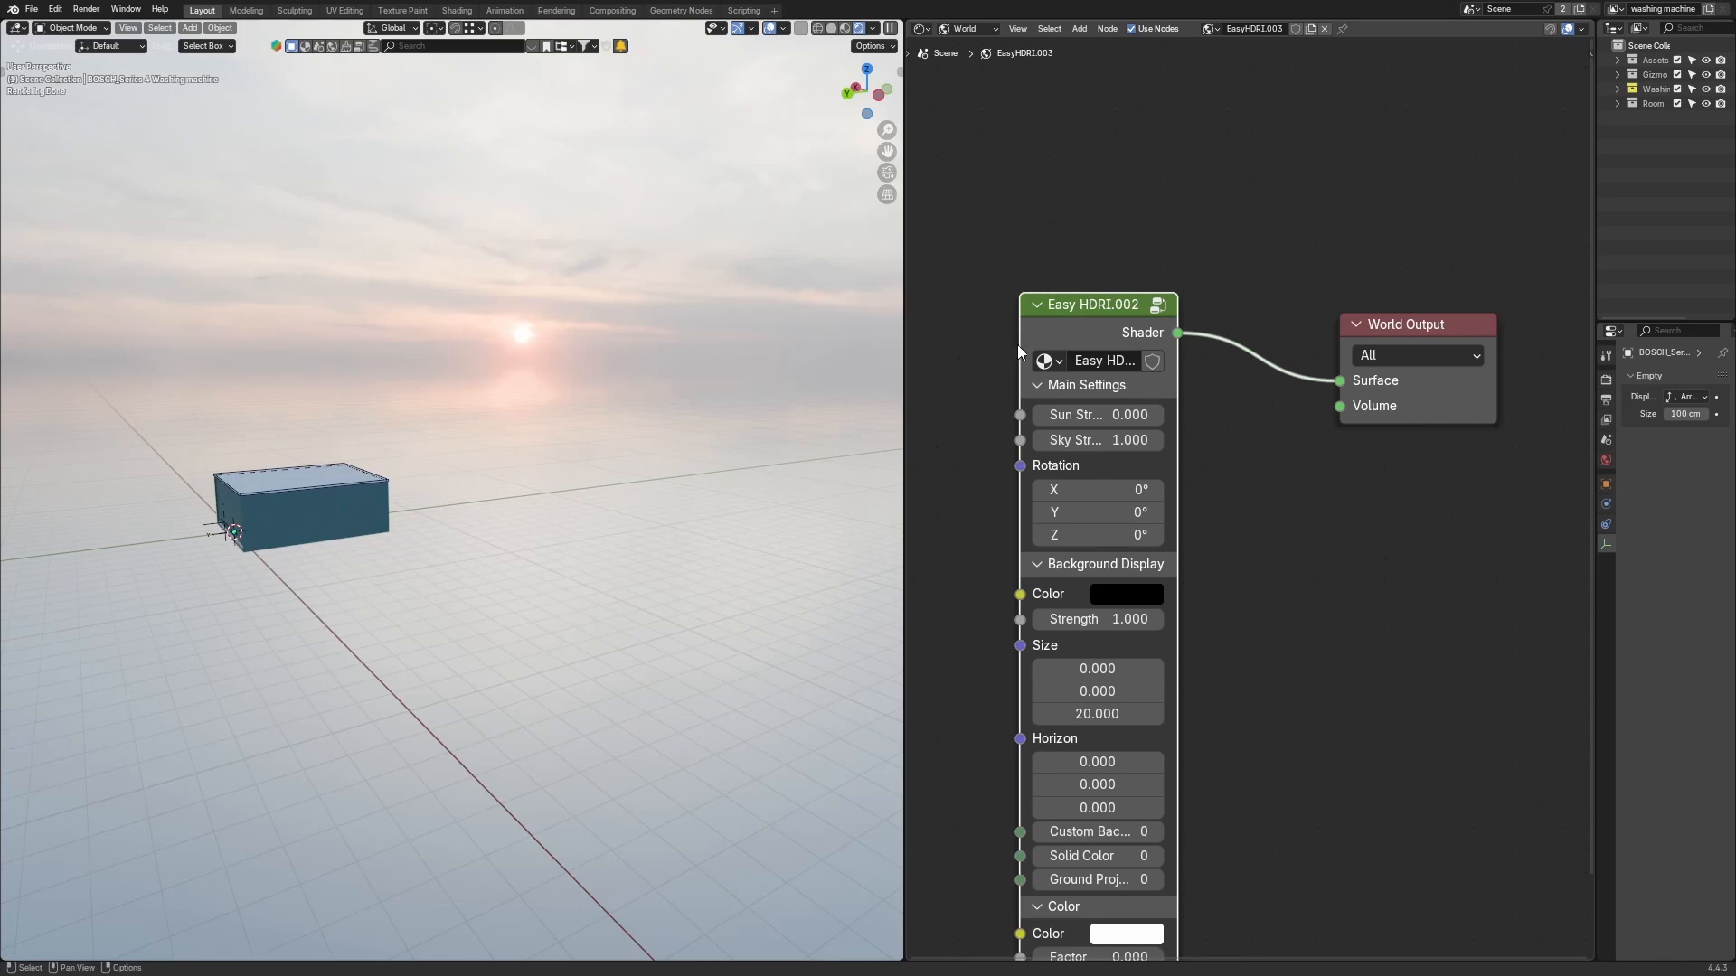
# Step: Delete the Easy HDRI node and turn the Shader Editor back into a 3D Viewport
pyautogui.press('x')
pyautogui.moveTo(665, 371); pyautogui.dragTo(457, 355, button='middle')
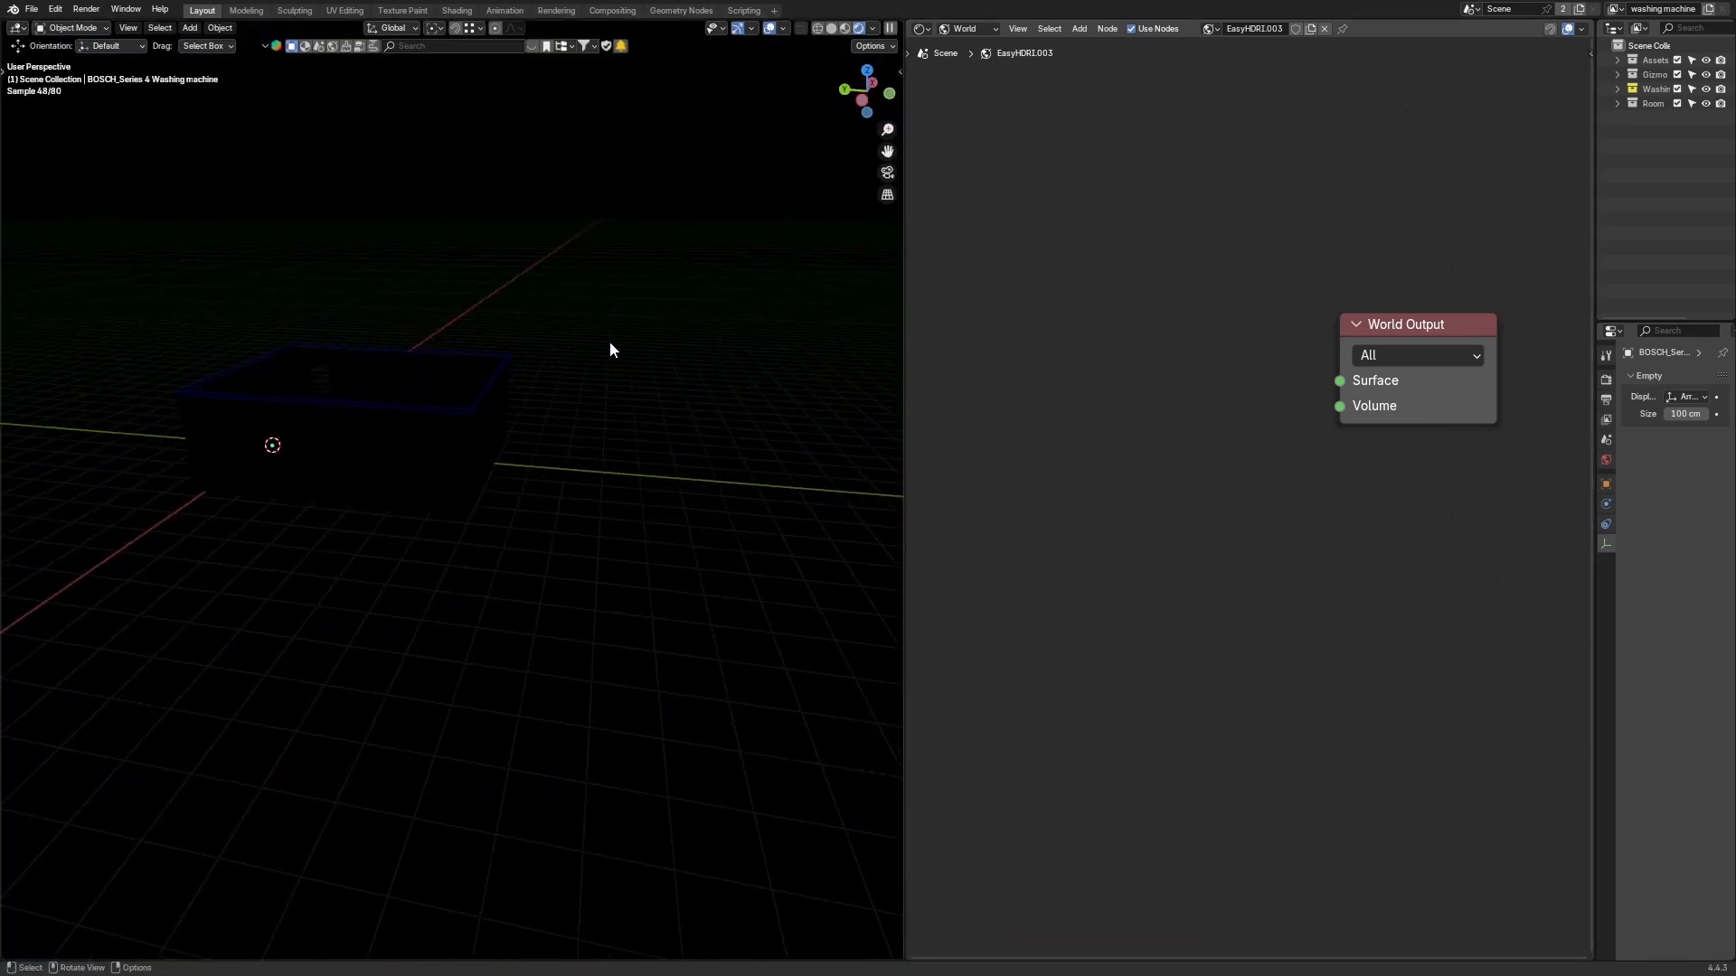
pyautogui.click(923, 30)
pyautogui.click(953, 63)
# Step: Add a Sun light to the scene
pyautogui.moveTo(724, 349); pyautogui.dragTo(590, 354, button='middle')
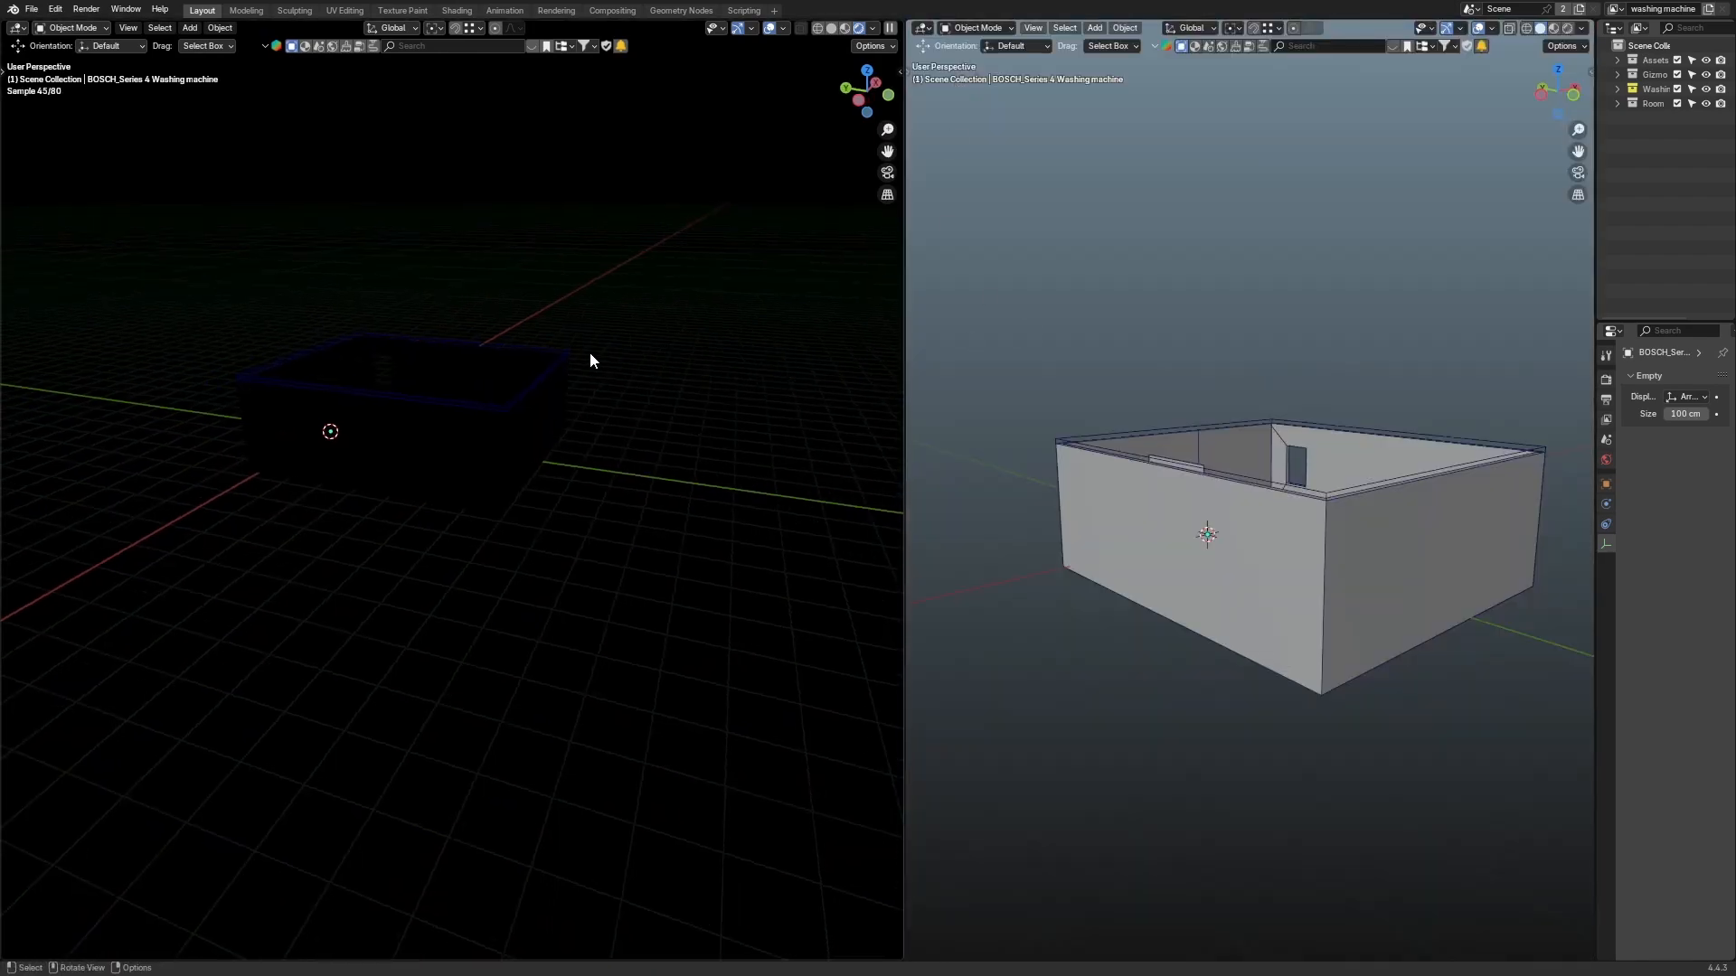
pyautogui.press('KP_0')
pyautogui.scroll(-2, 1028, 353)
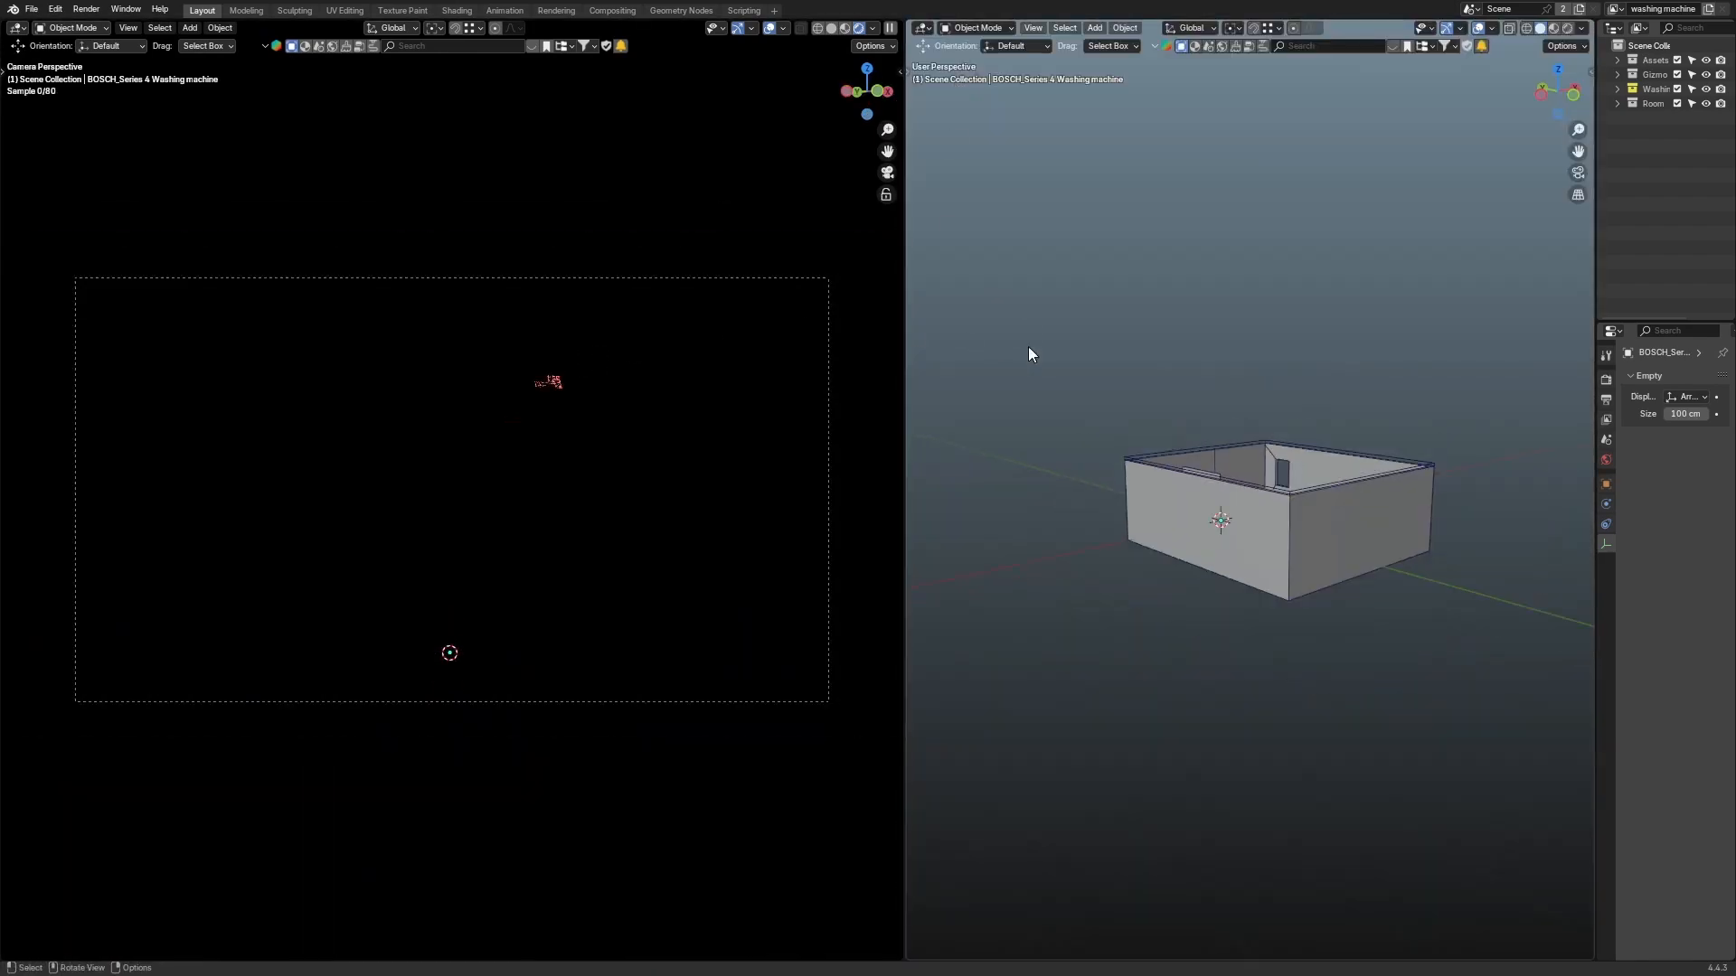
pyautogui.scroll(-2, 1028, 353)
pyautogui.hotkey('shift', 'a')
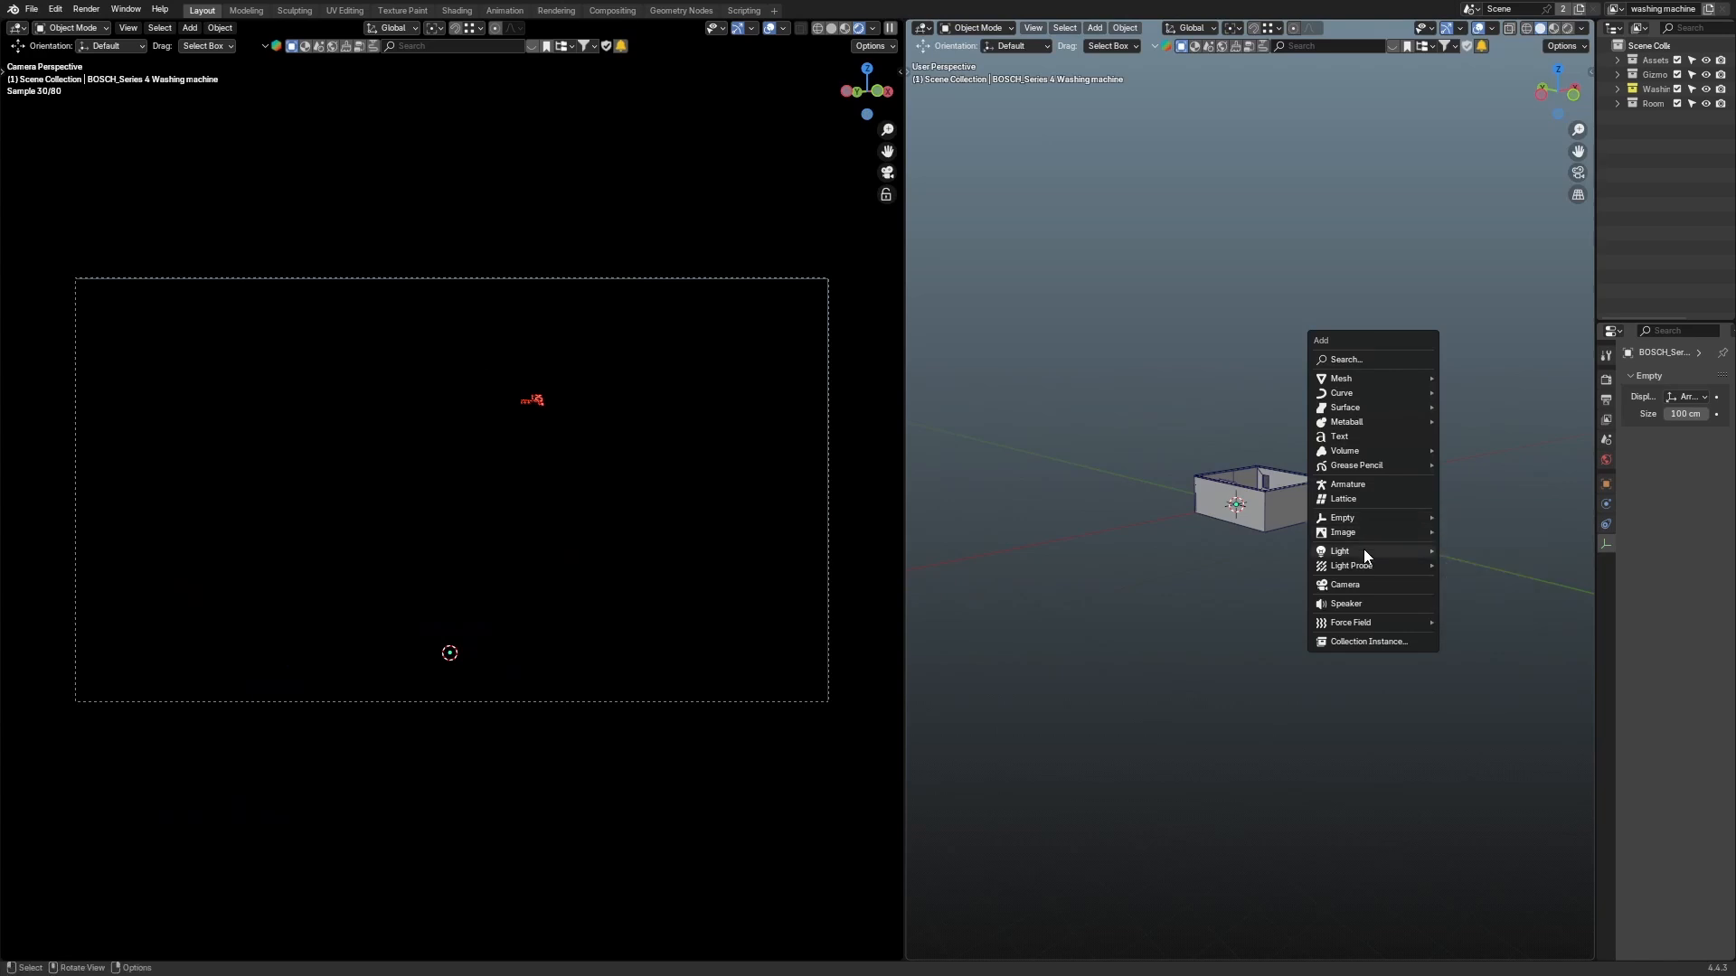
pyautogui.moveTo(1370, 555)
pyautogui.click(1508, 569)
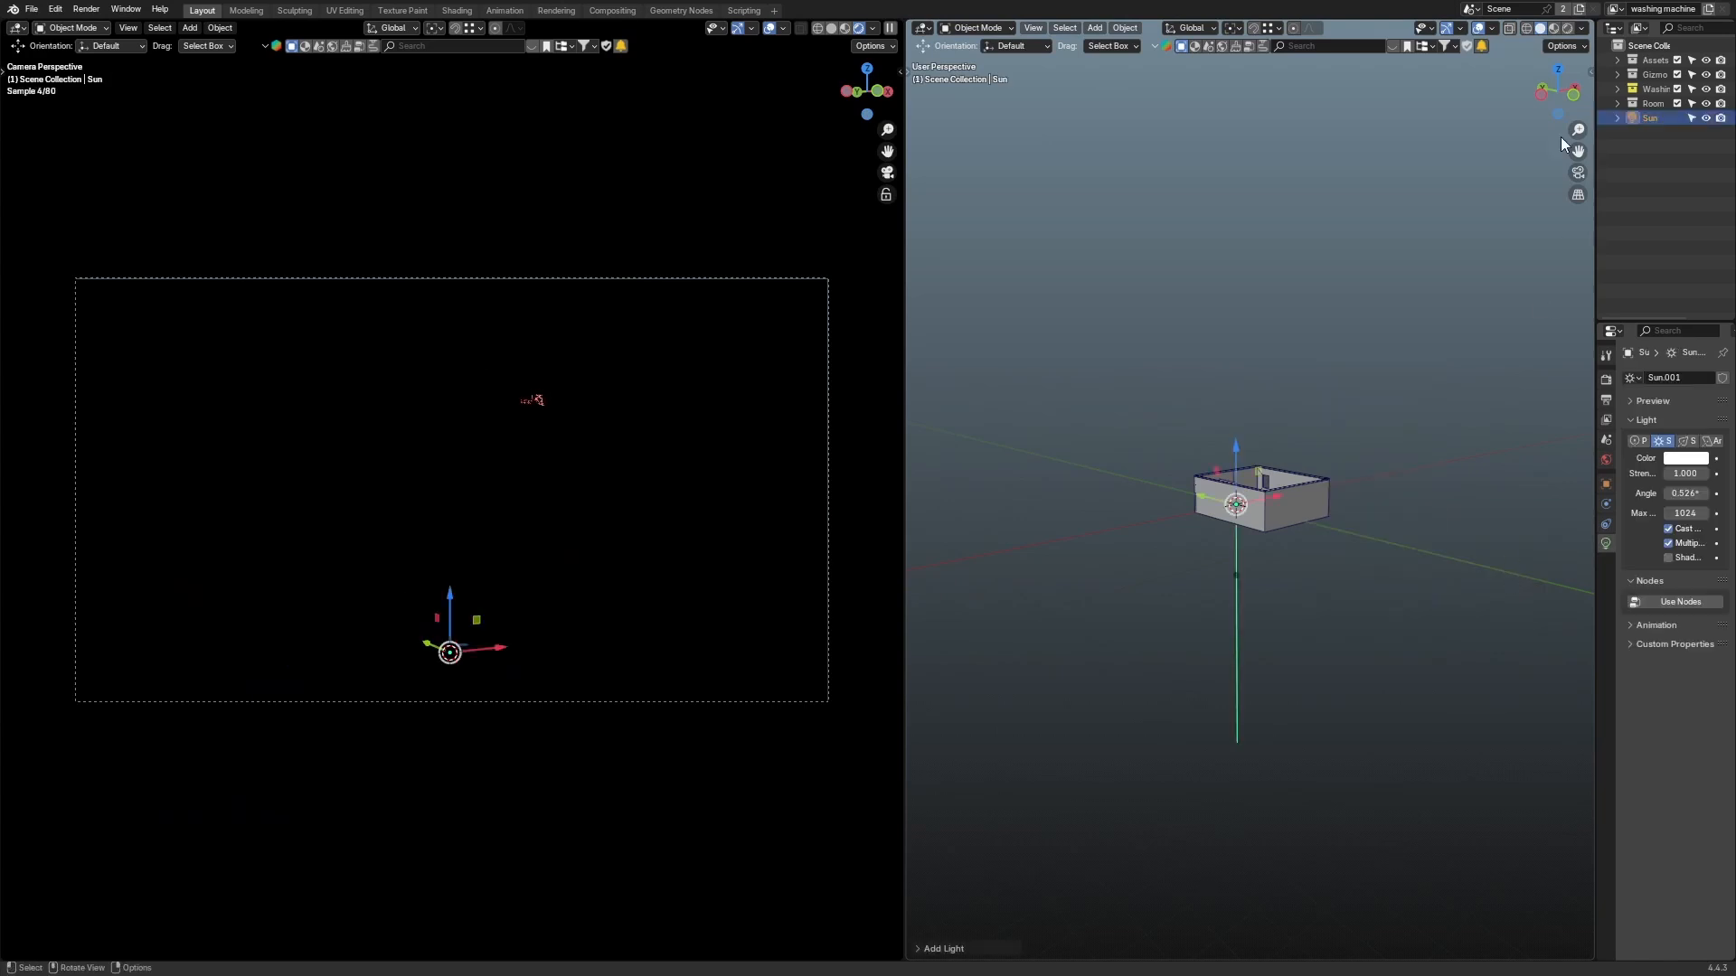
# Step: Move the Sun light above the washing machine and tilt and rotate its direction so it shines onto the machine
pyautogui.press('KP_1')
pyautogui.press('g')
pyautogui.click(1372, 443)
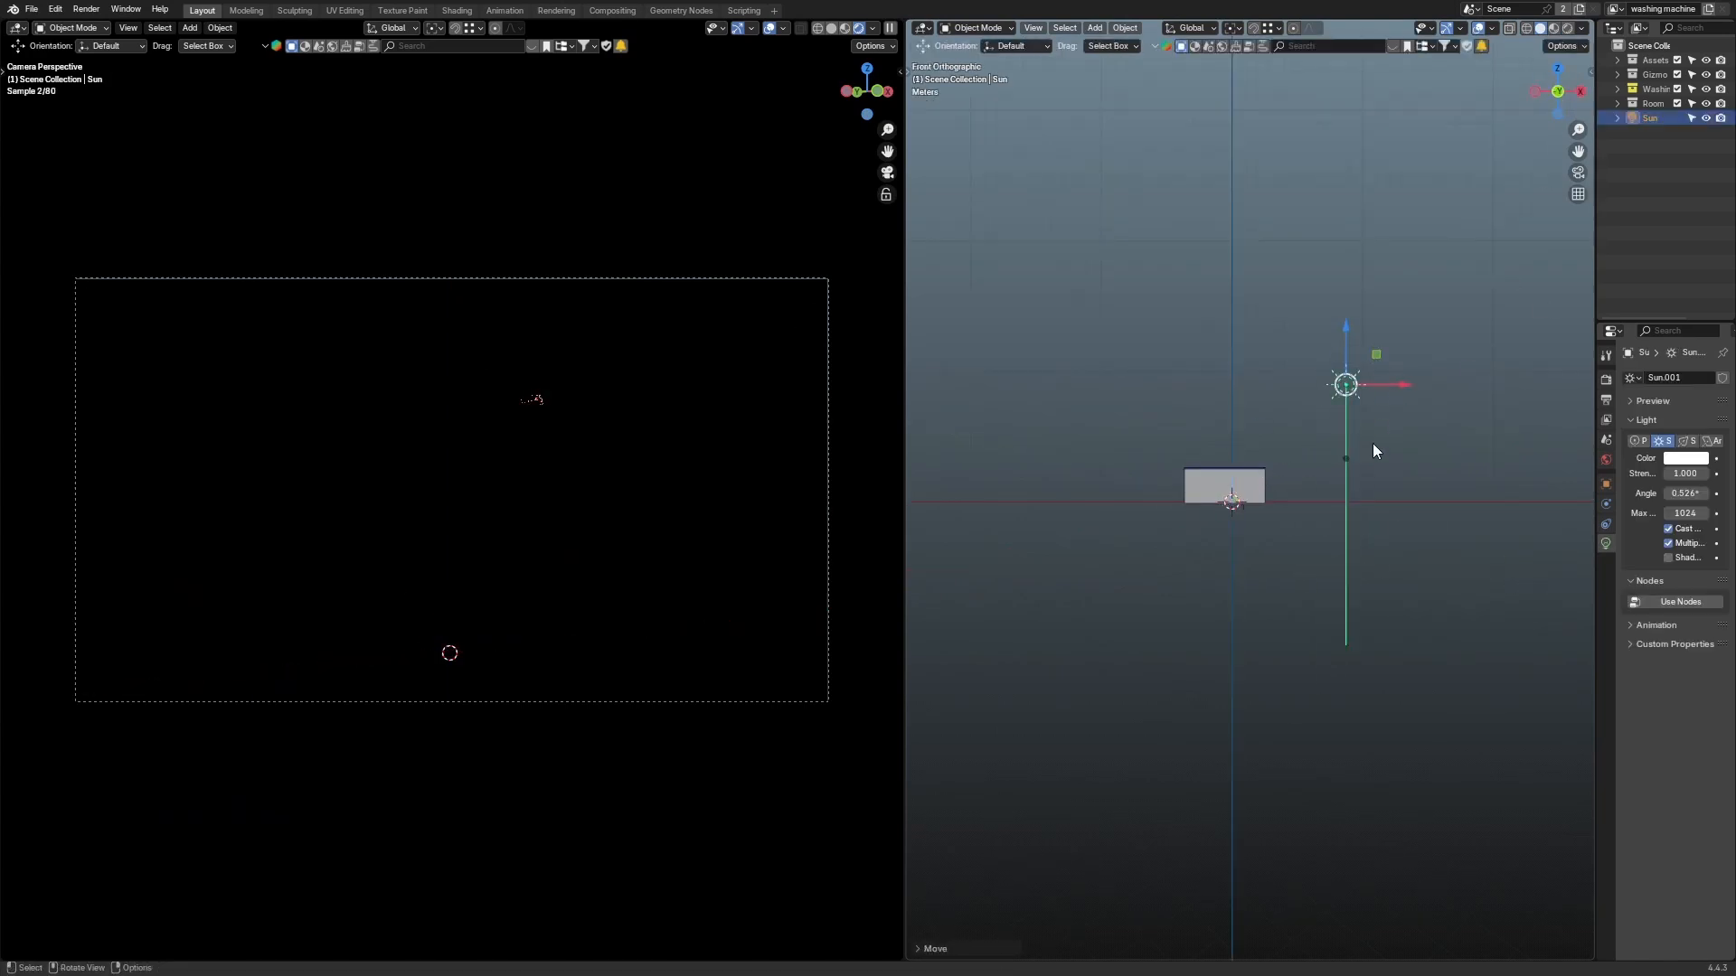
pyautogui.moveTo(1341, 459); pyautogui.dragTo(1100, 559)
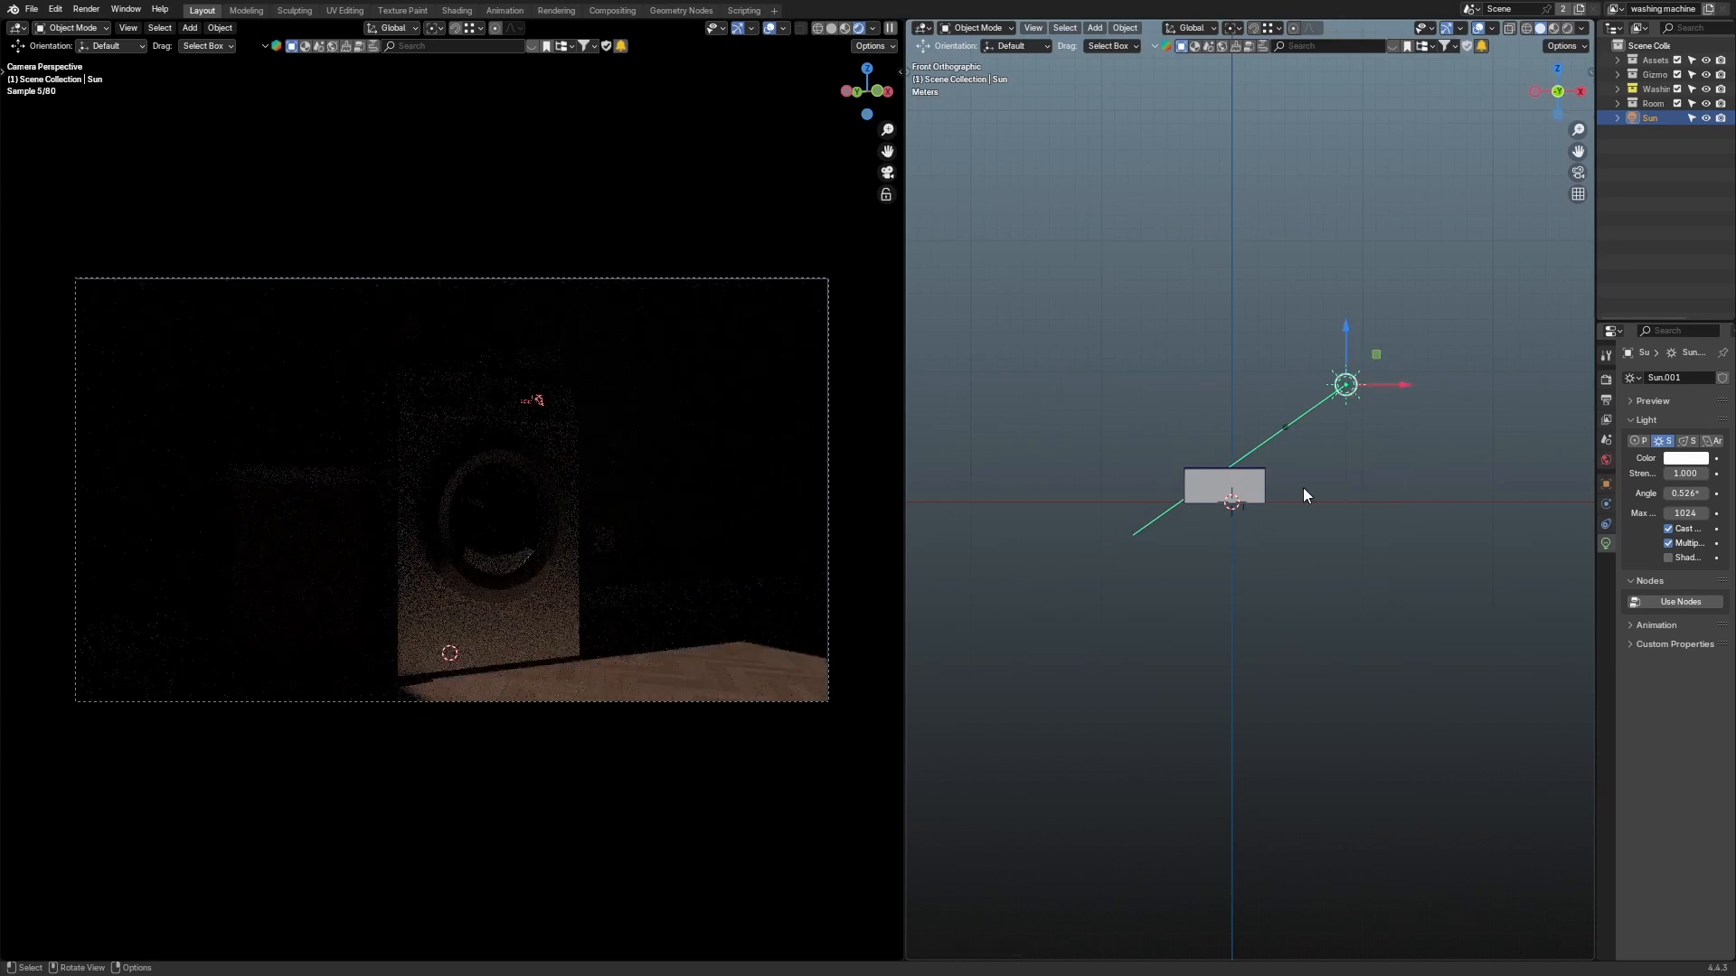
pyautogui.press('KP_7')
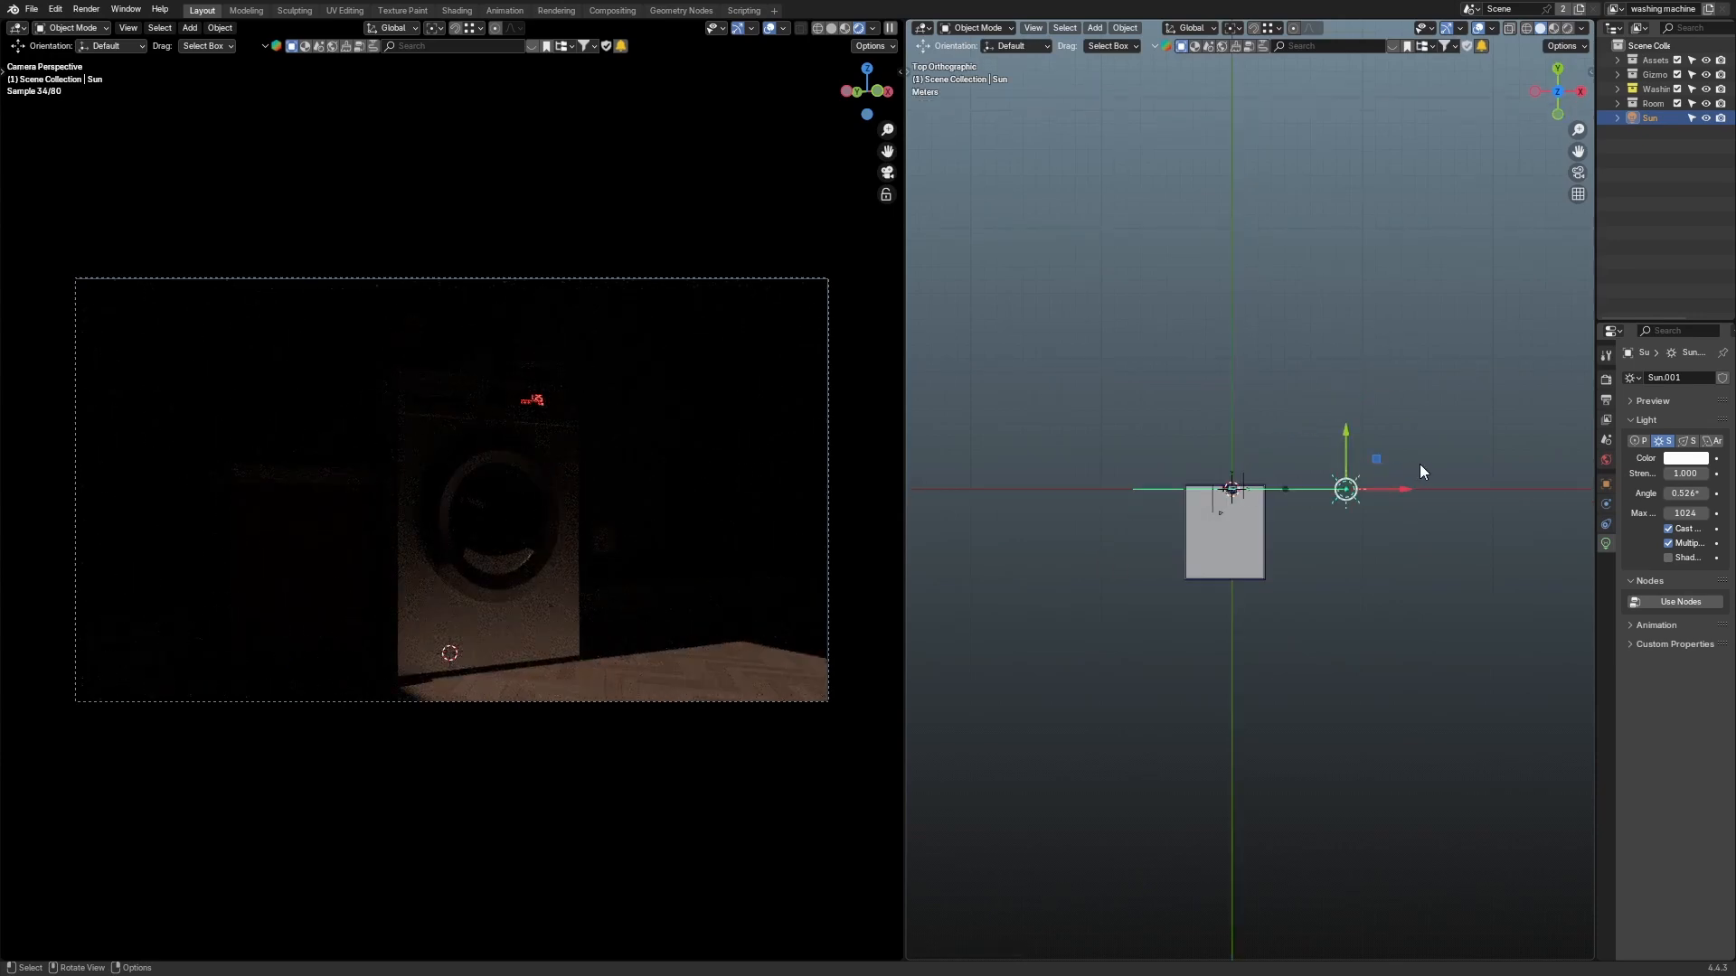
pyautogui.press('r')
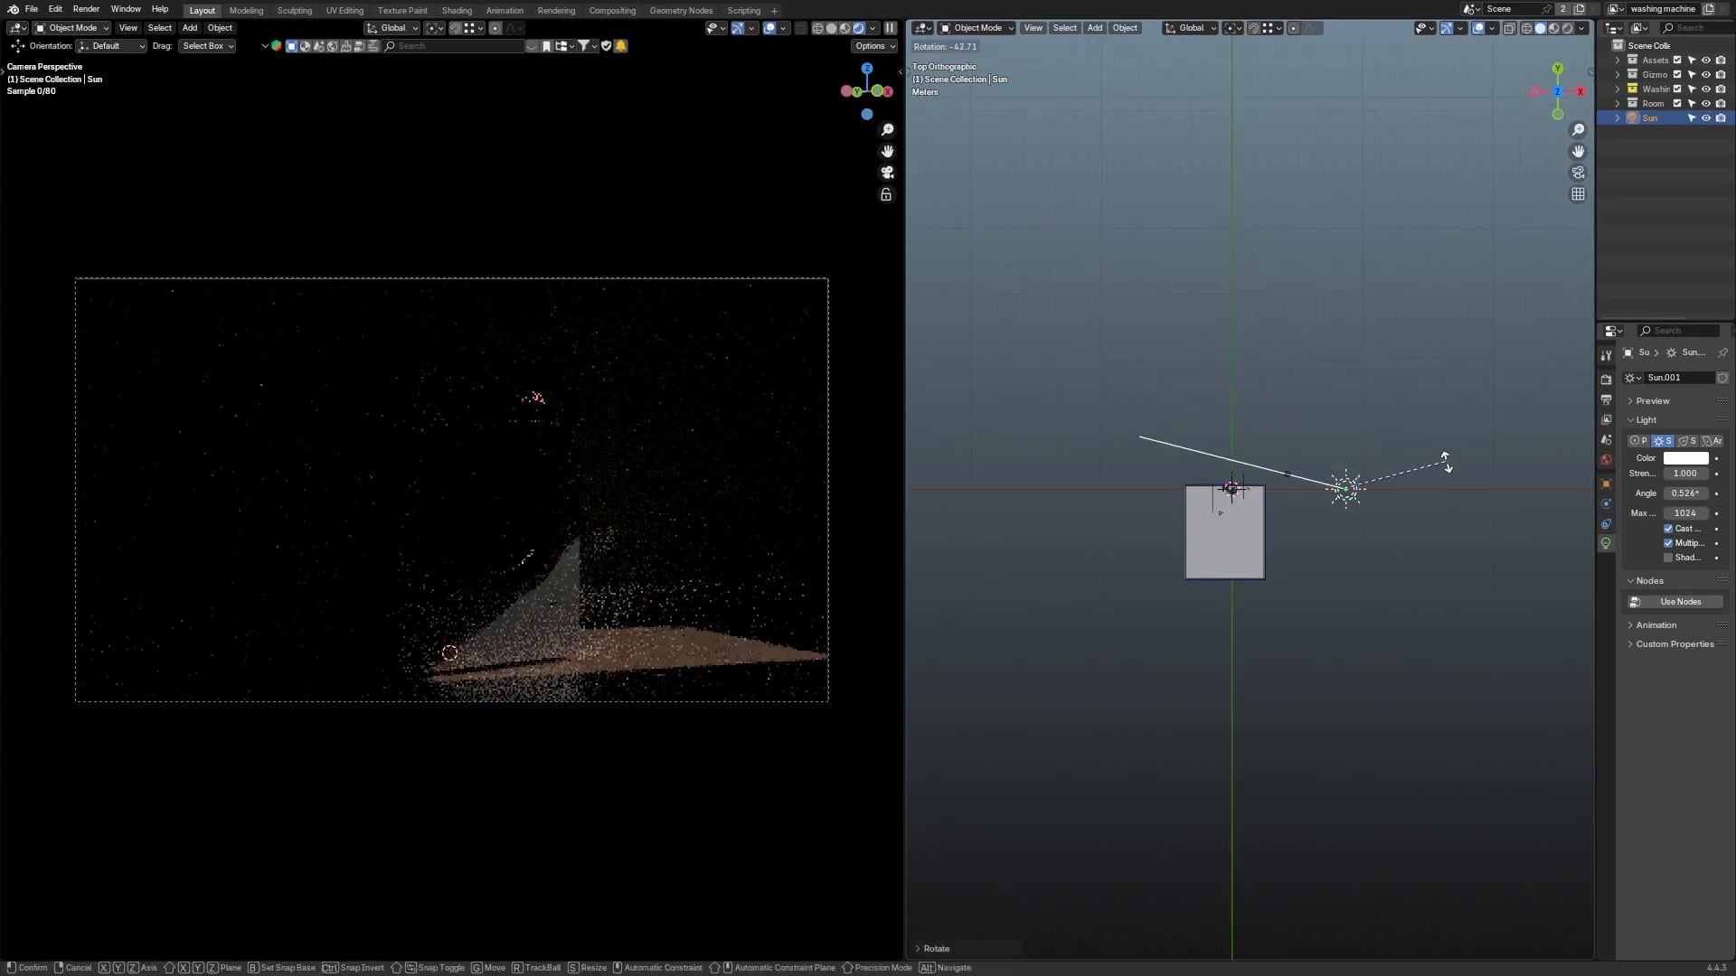
pyautogui.click(1452, 457)
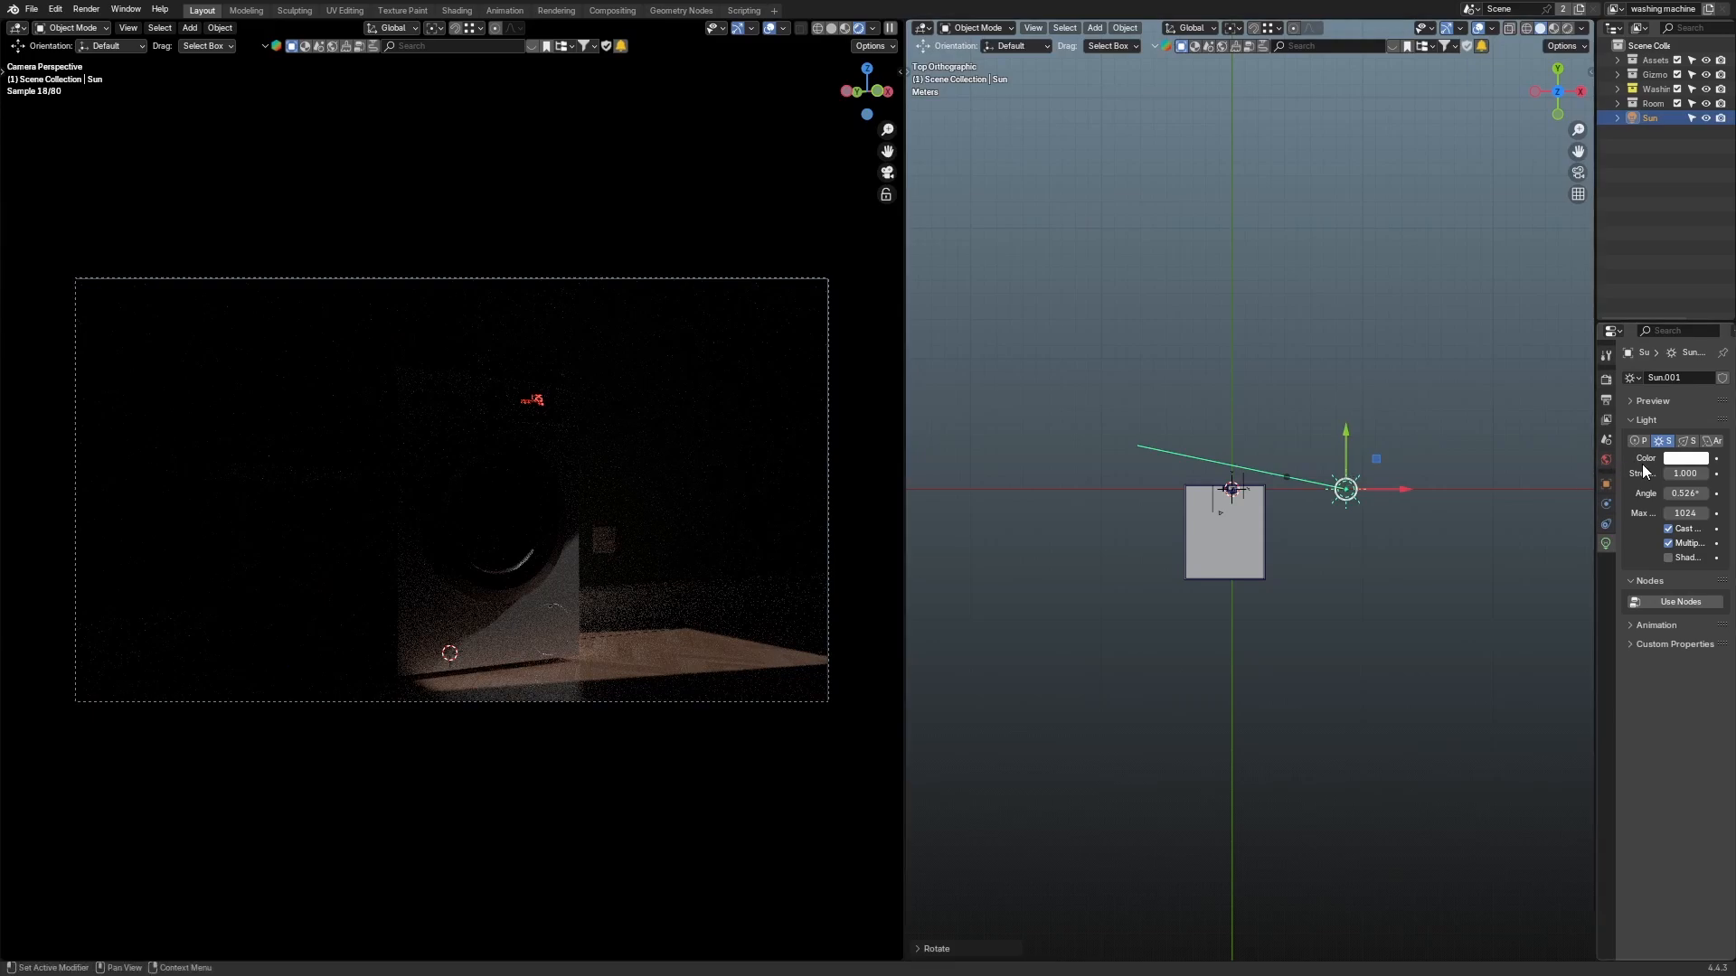
# Step: Set the Sun light's strength to 10 and its angle to 5°
pyautogui.click(1685, 474)
pyautogui.write('10')
pyautogui.press('Return')
pyautogui.scroll(4, 638, 511)
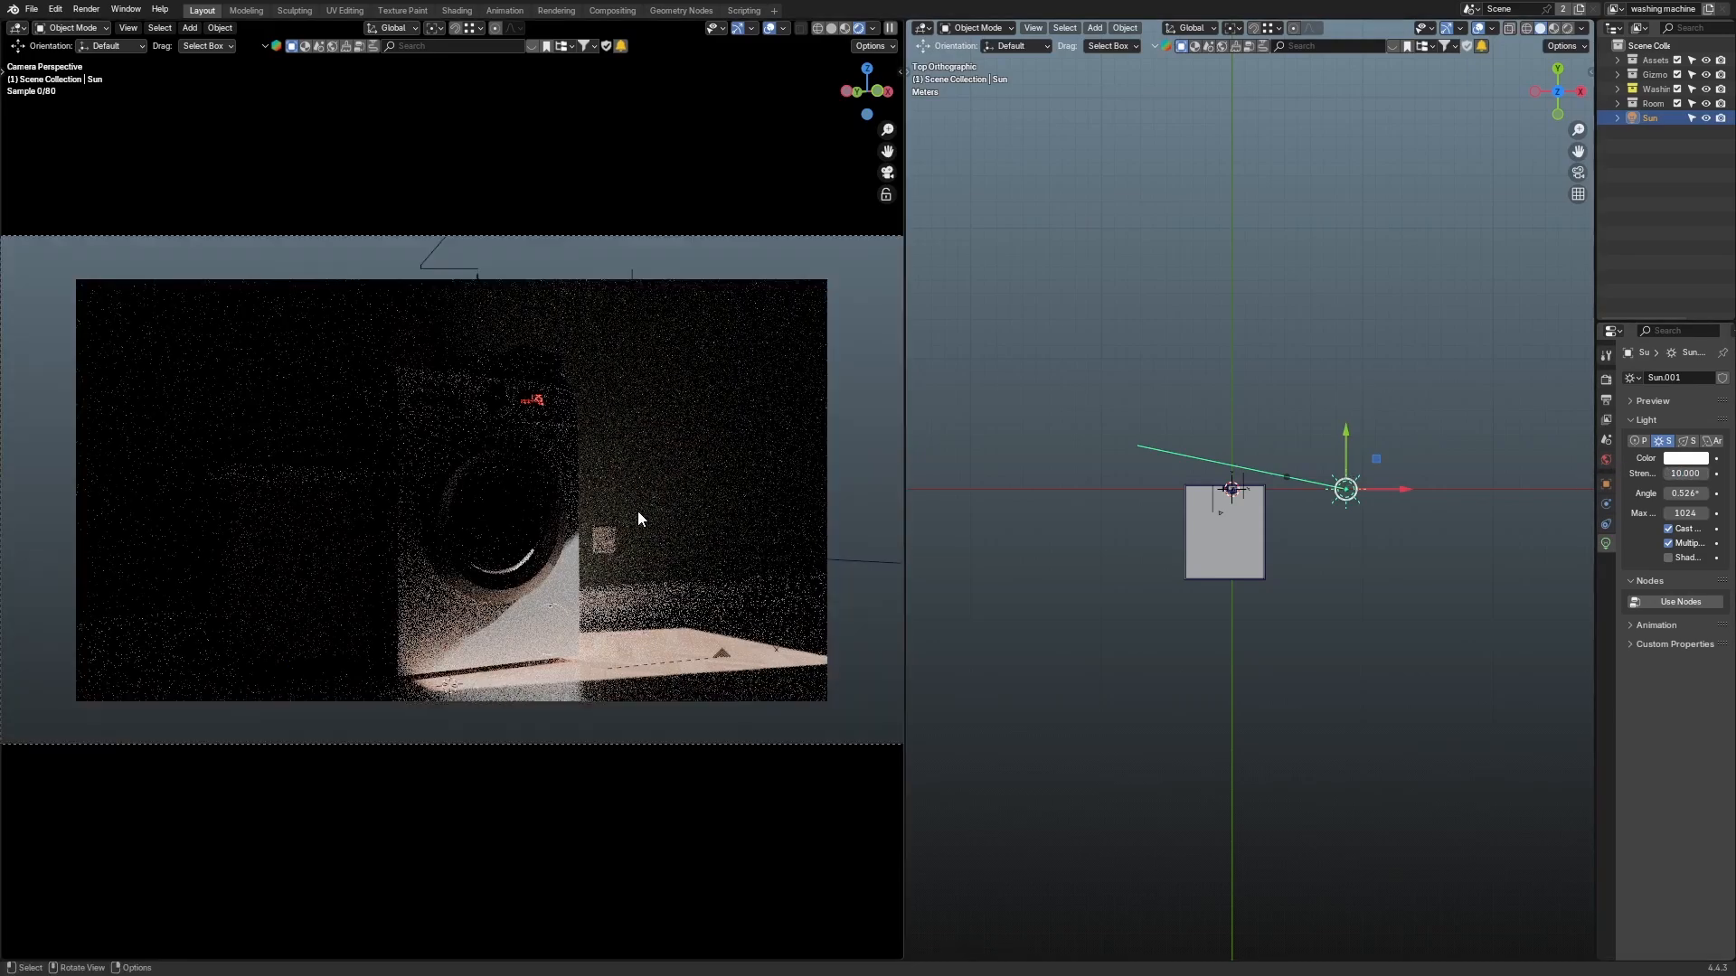
pyautogui.scroll(-4, 615, 458)
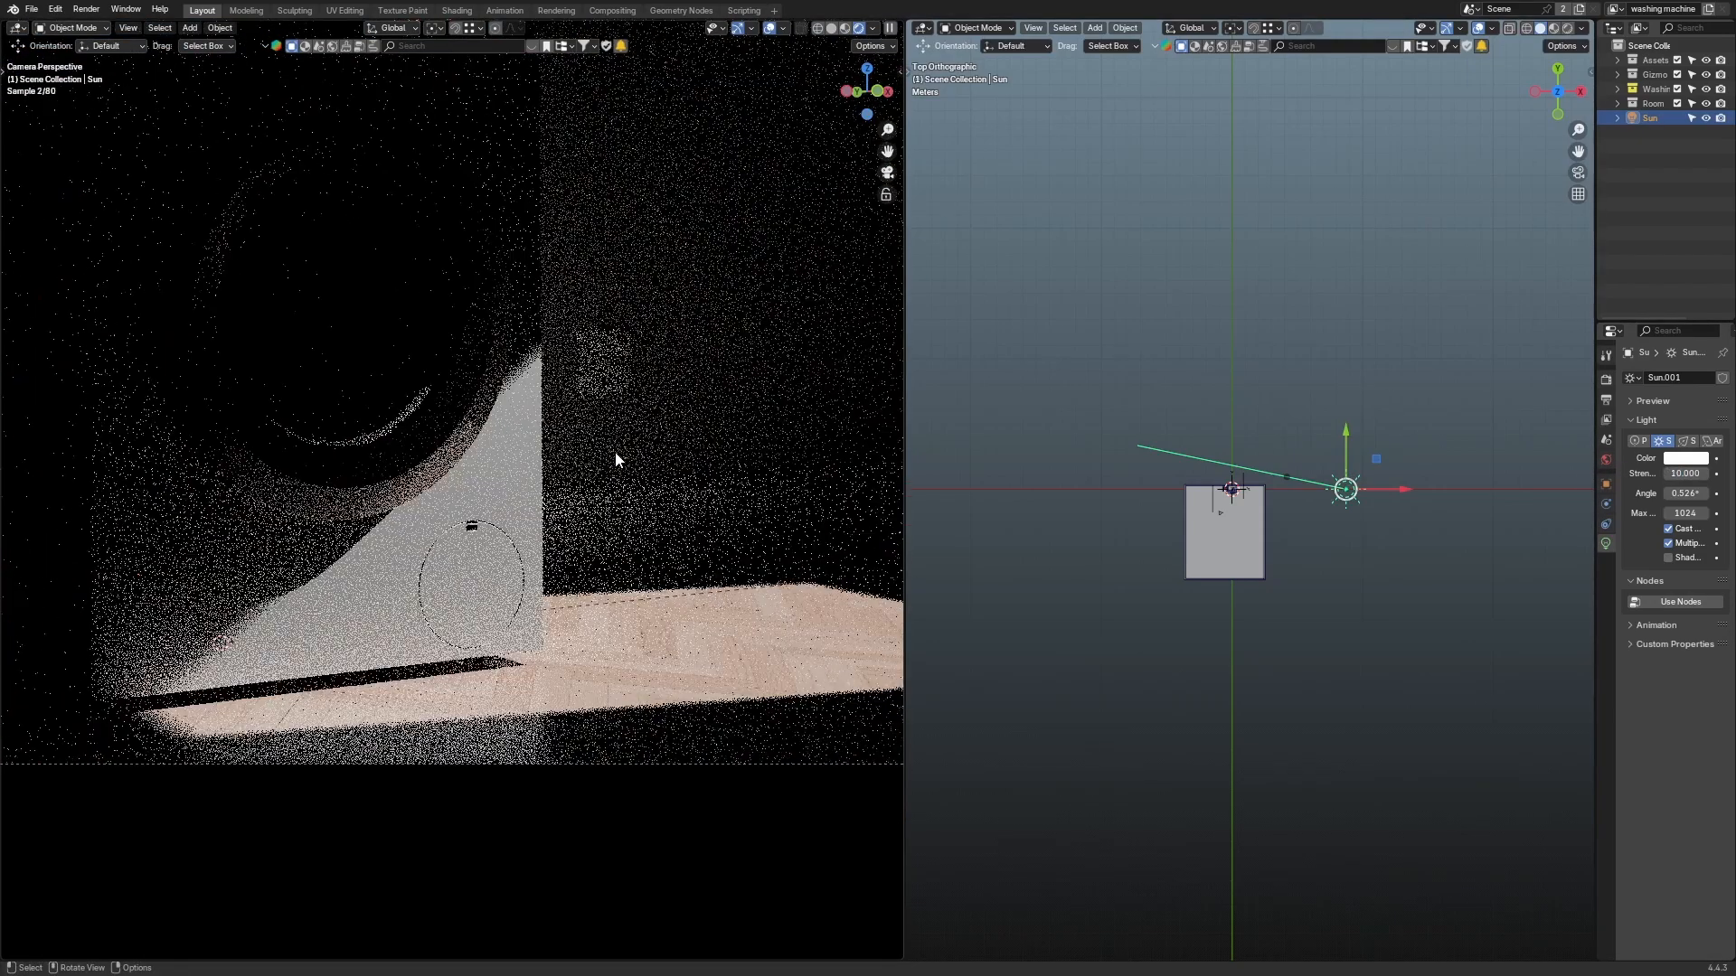
pyautogui.click(1686, 493)
pyautogui.write('5')
pyautogui.press('Return')
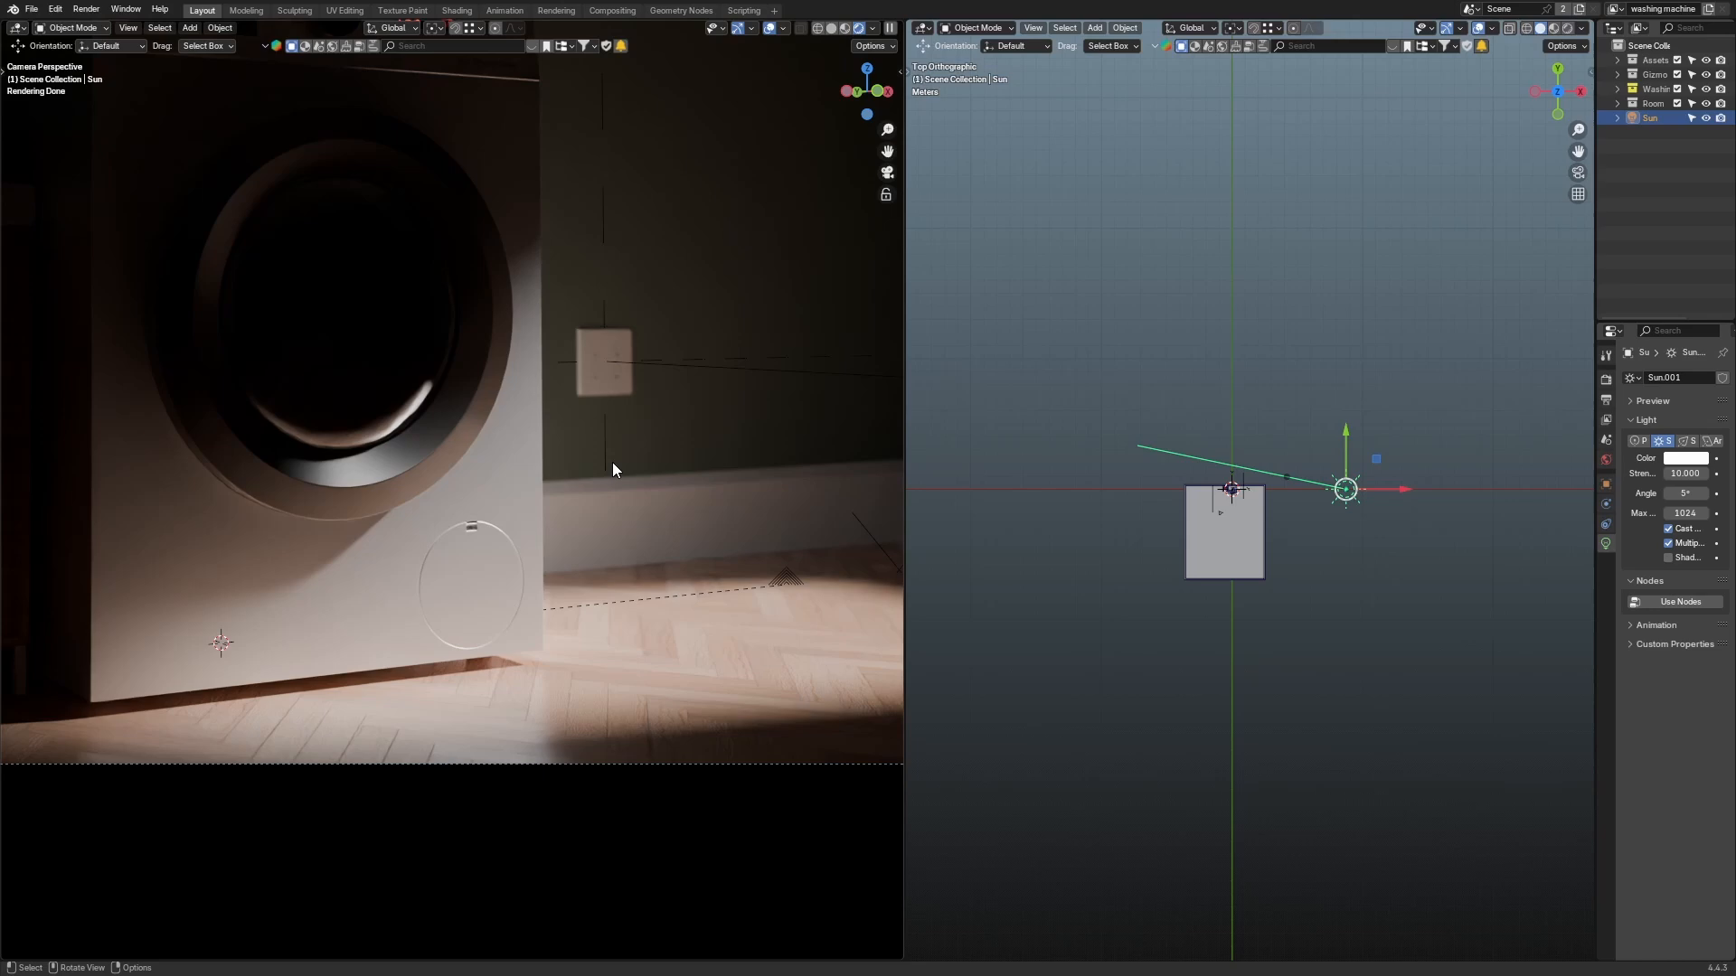
# Step: Delete the Sun light from the scene
pyautogui.moveTo(1517, 318); pyautogui.dragTo(1332, 508)
pyautogui.press('x')
pyautogui.click(1332, 509)
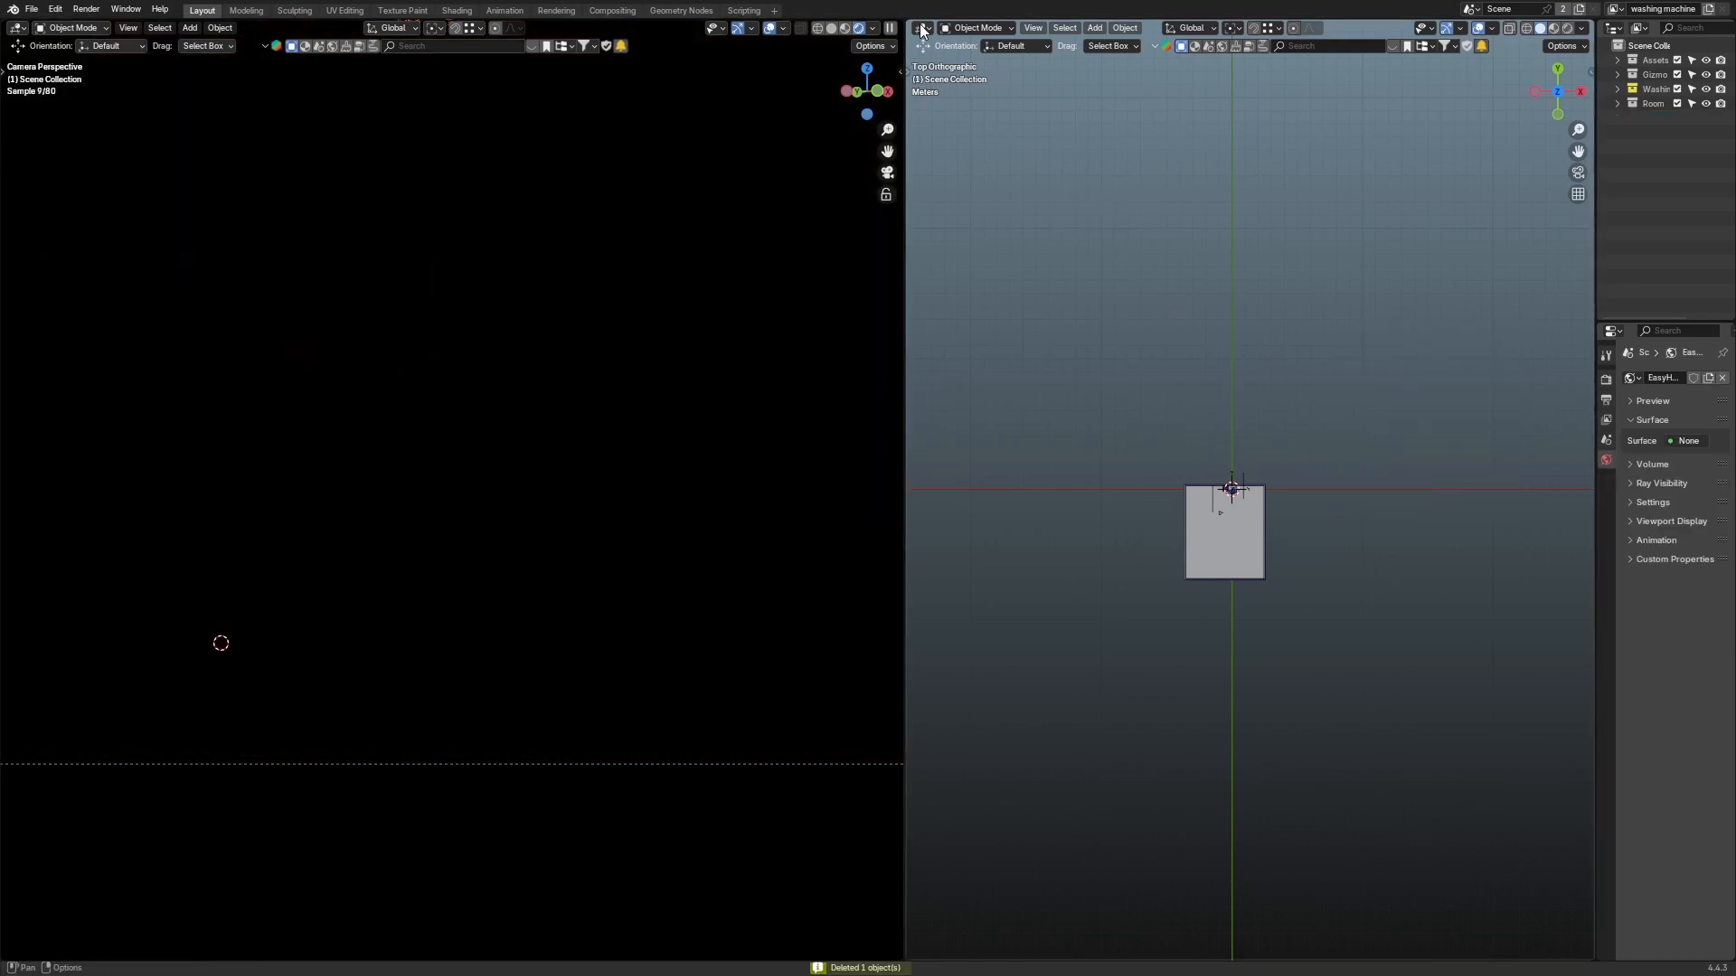
pyautogui.press('Home')
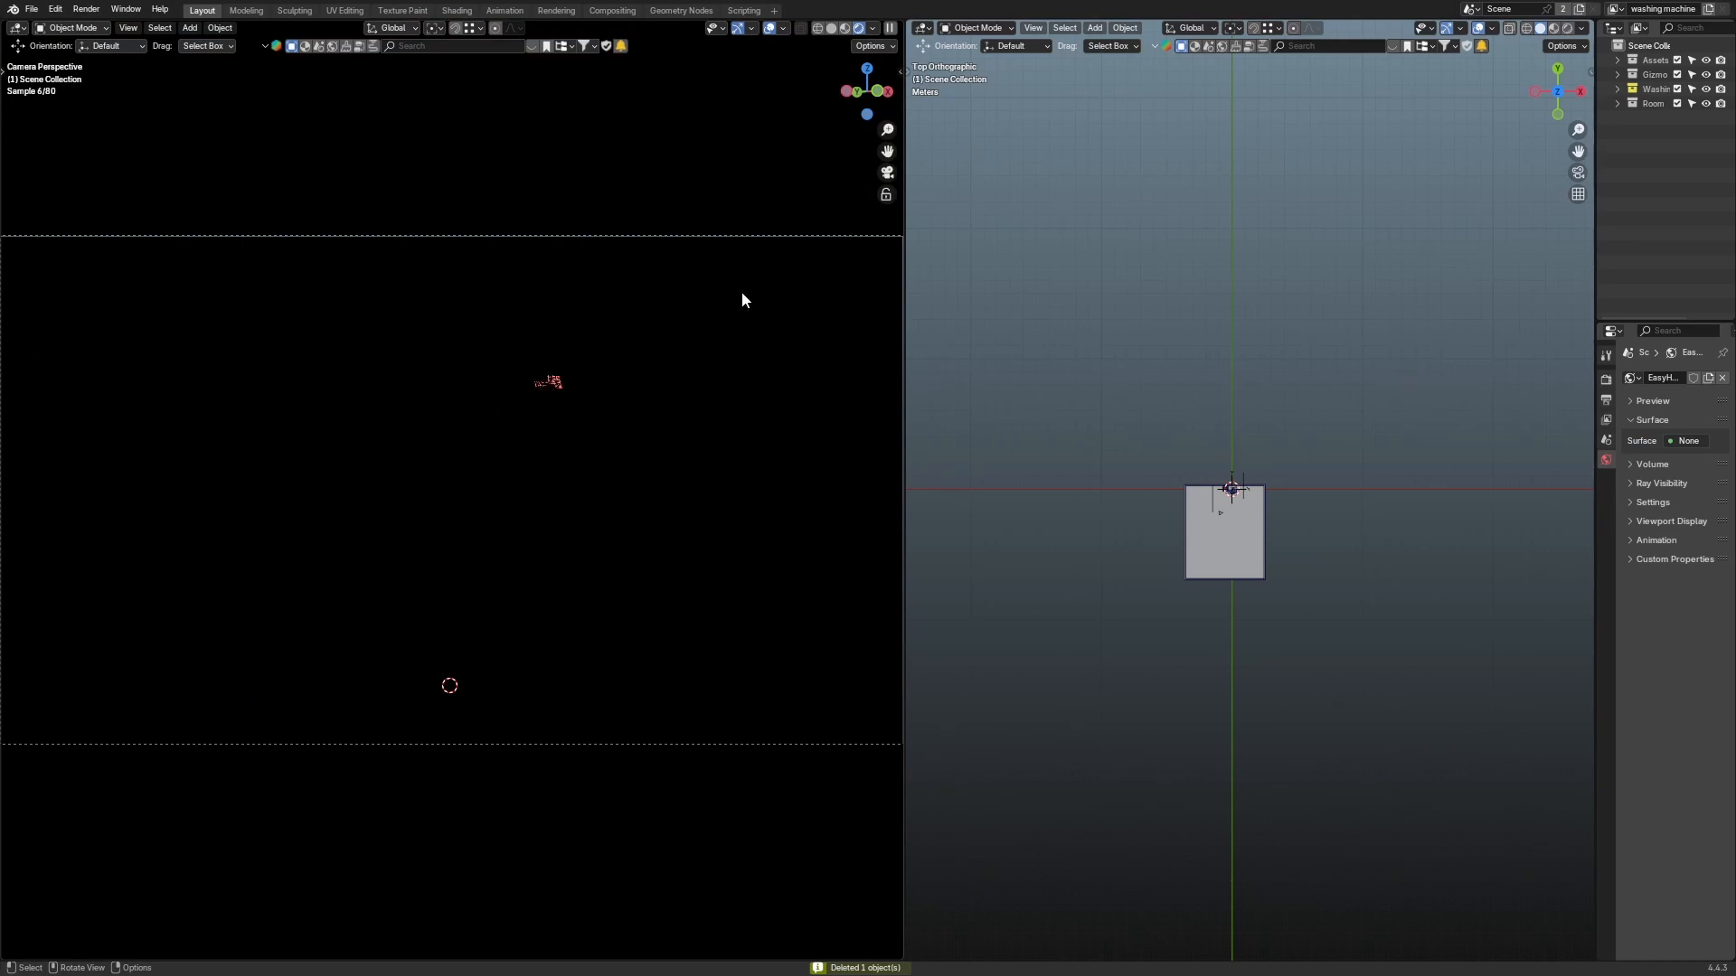
# Step: Widen the right area and turn it into a Shader Editor showing the world nodes
pyautogui.moveTo(902, 167); pyautogui.dragTo(782, 172)
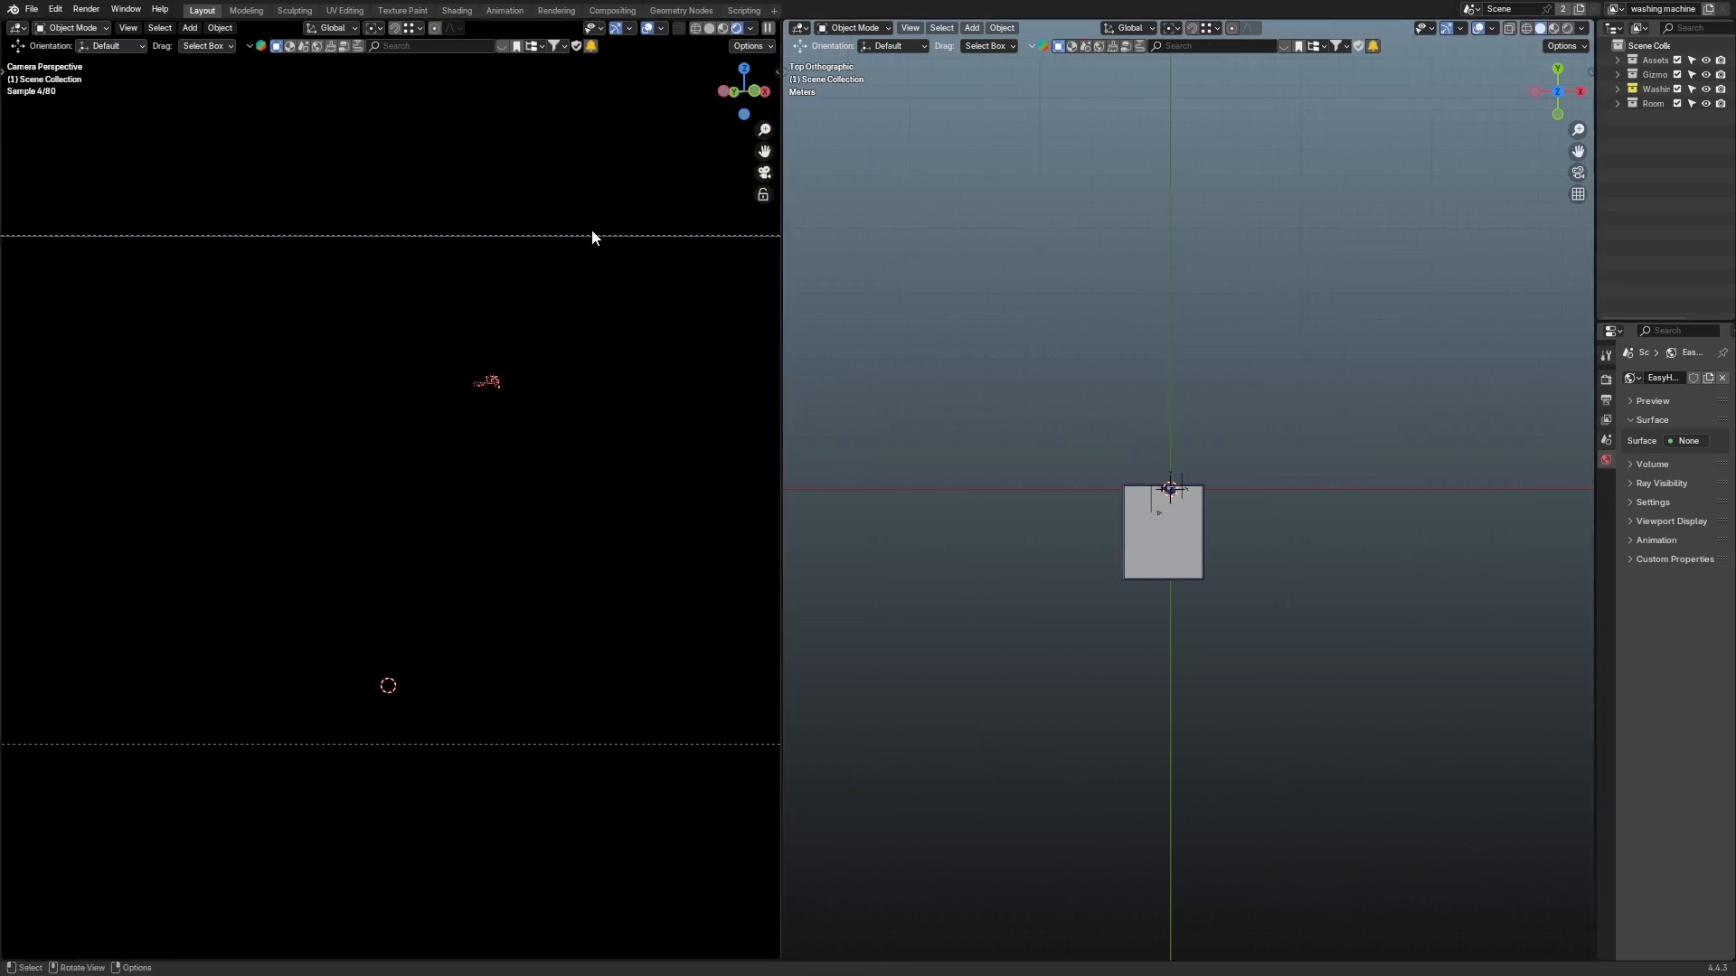
pyautogui.click(798, 27)
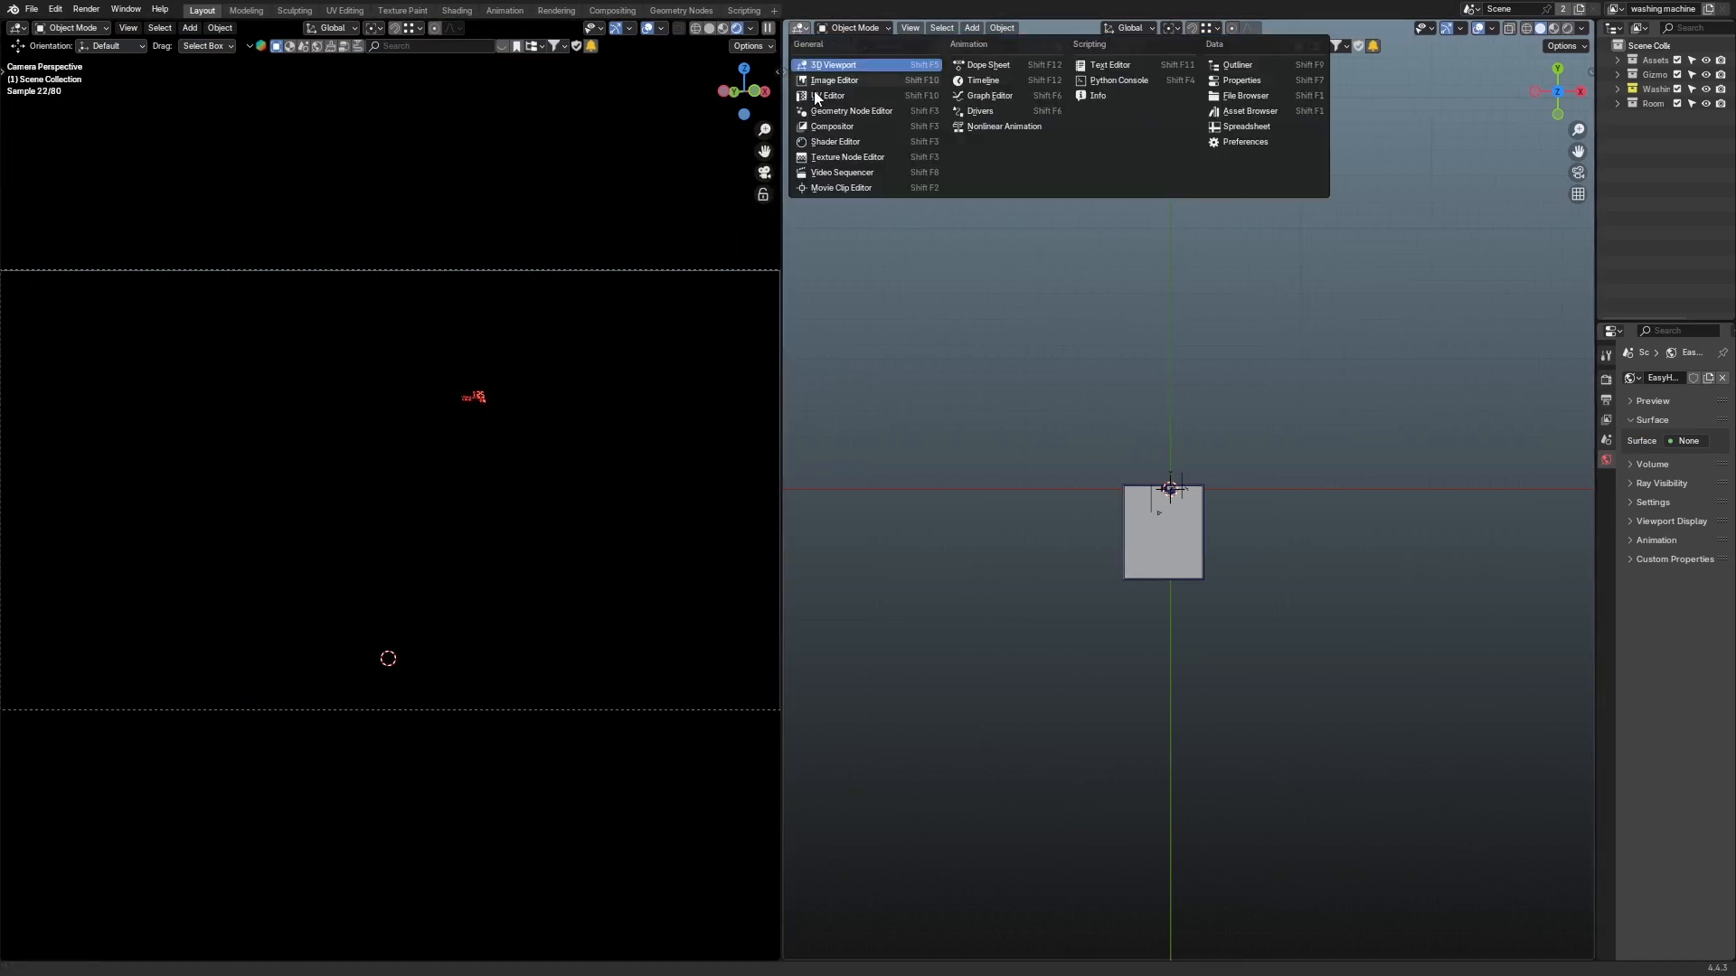
pyautogui.click(837, 142)
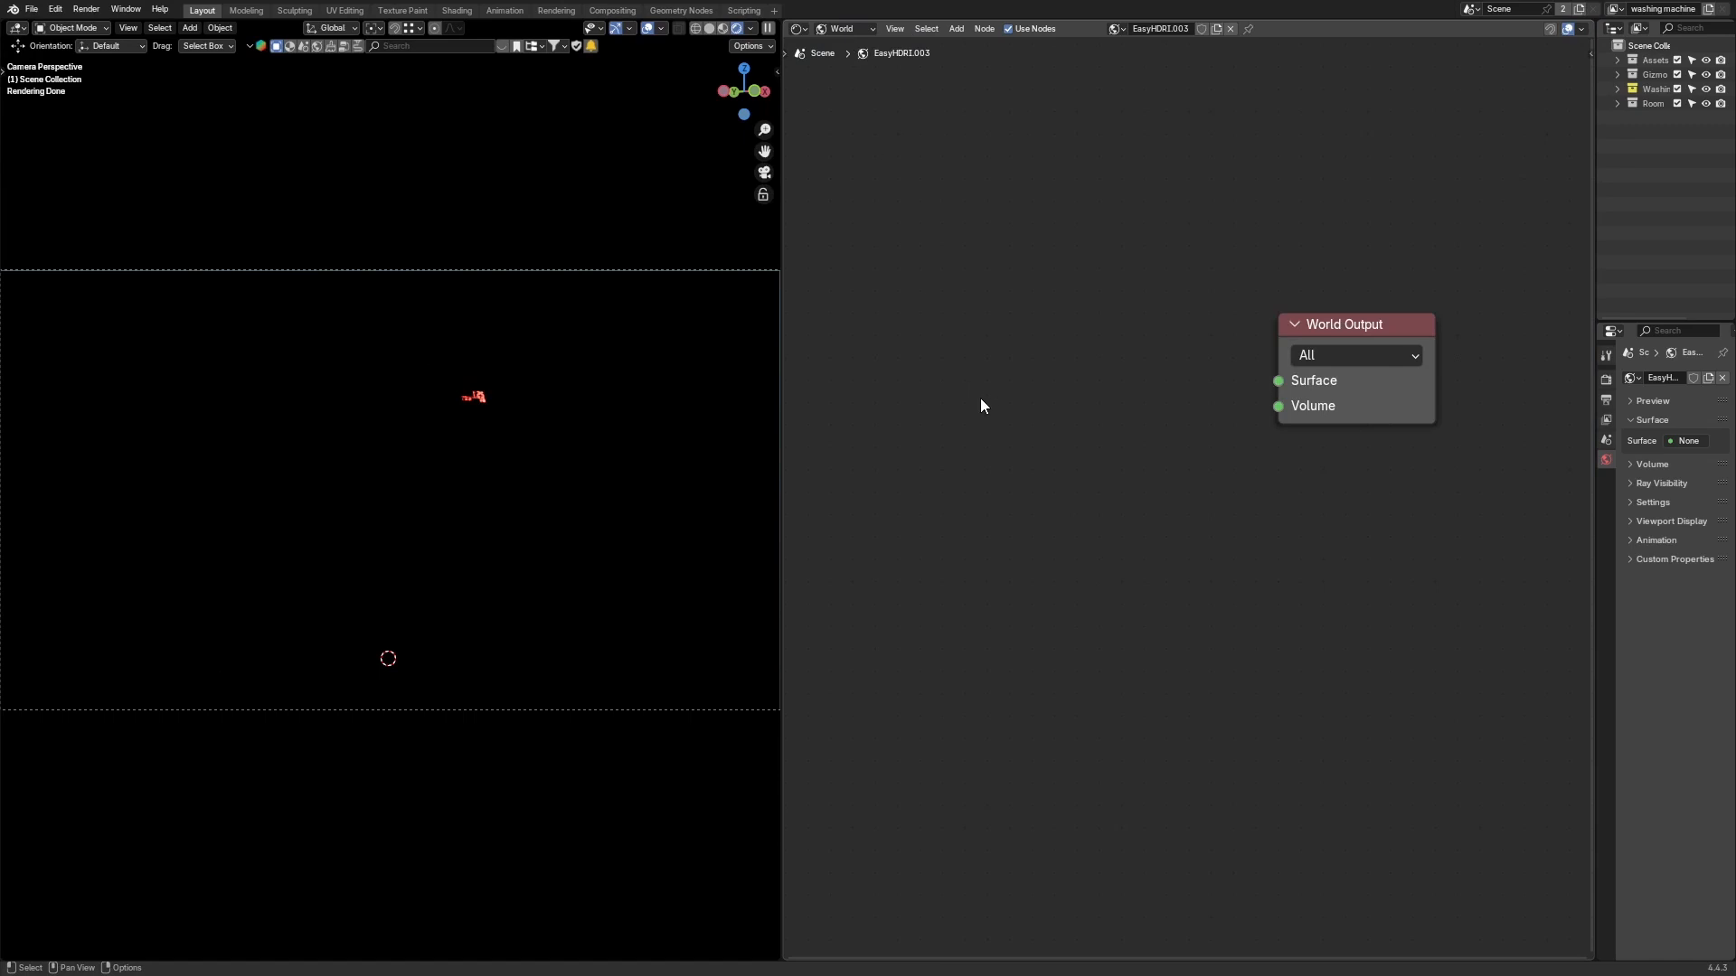
pyautogui.scroll(2, 1040, 405)
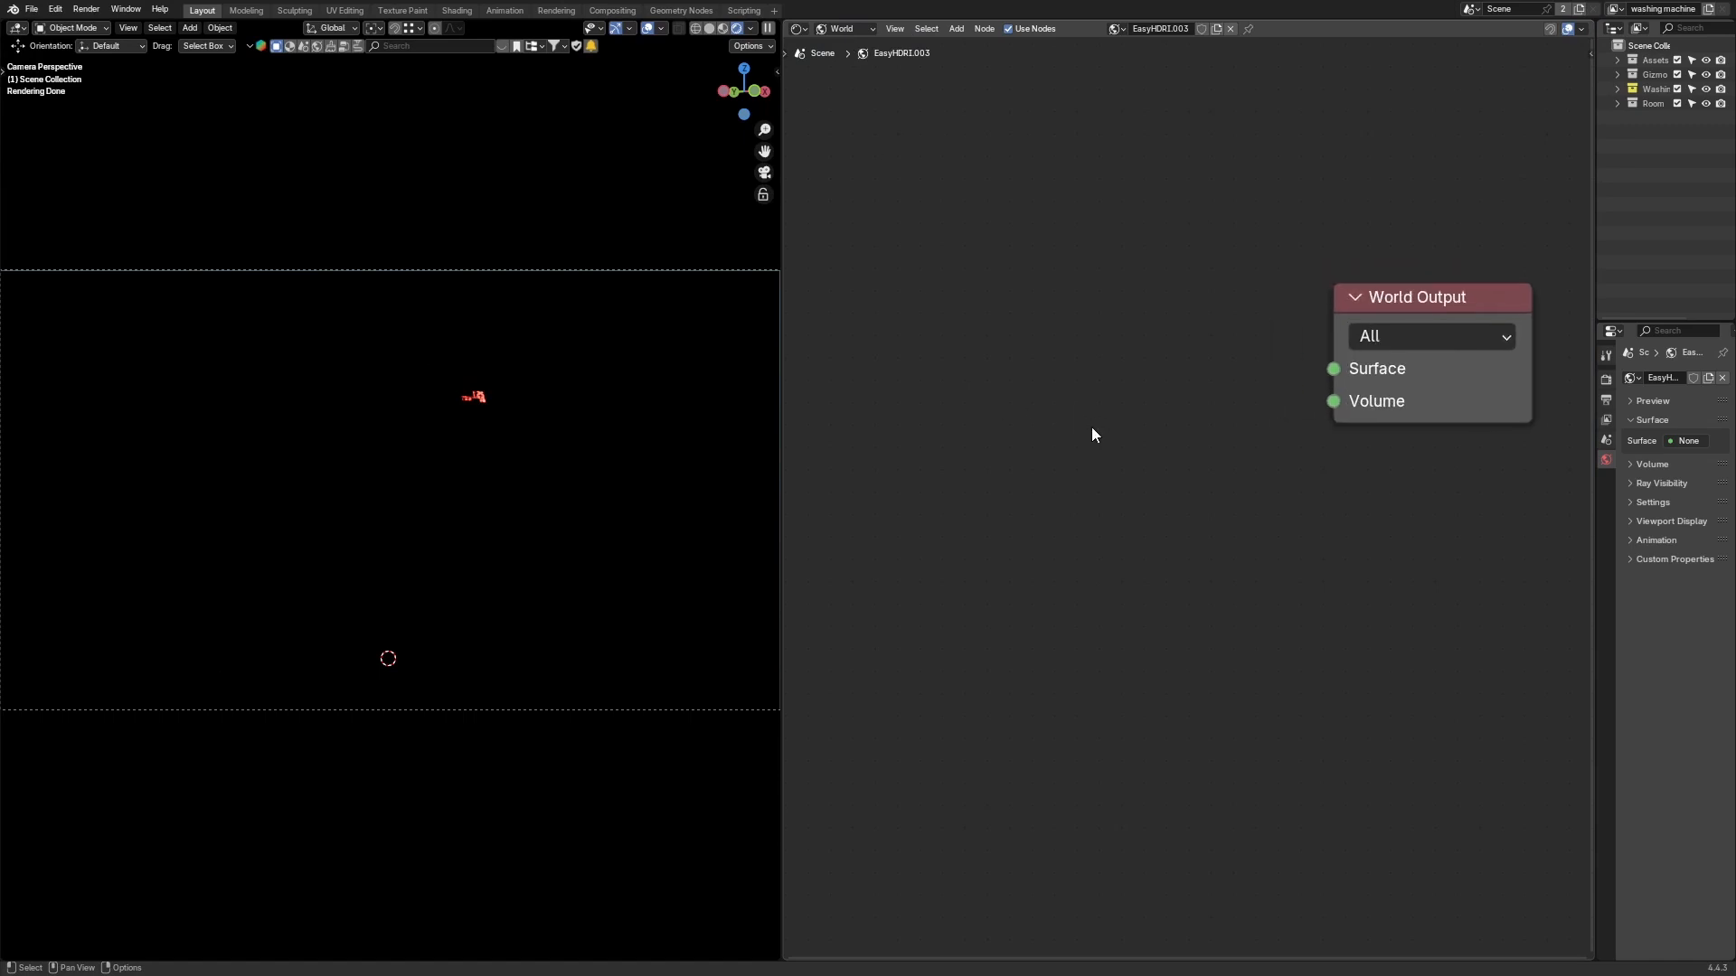
# Step: Replace the Easy HDRI world with a new world and delete its Background node
pyautogui.click(1232, 28)
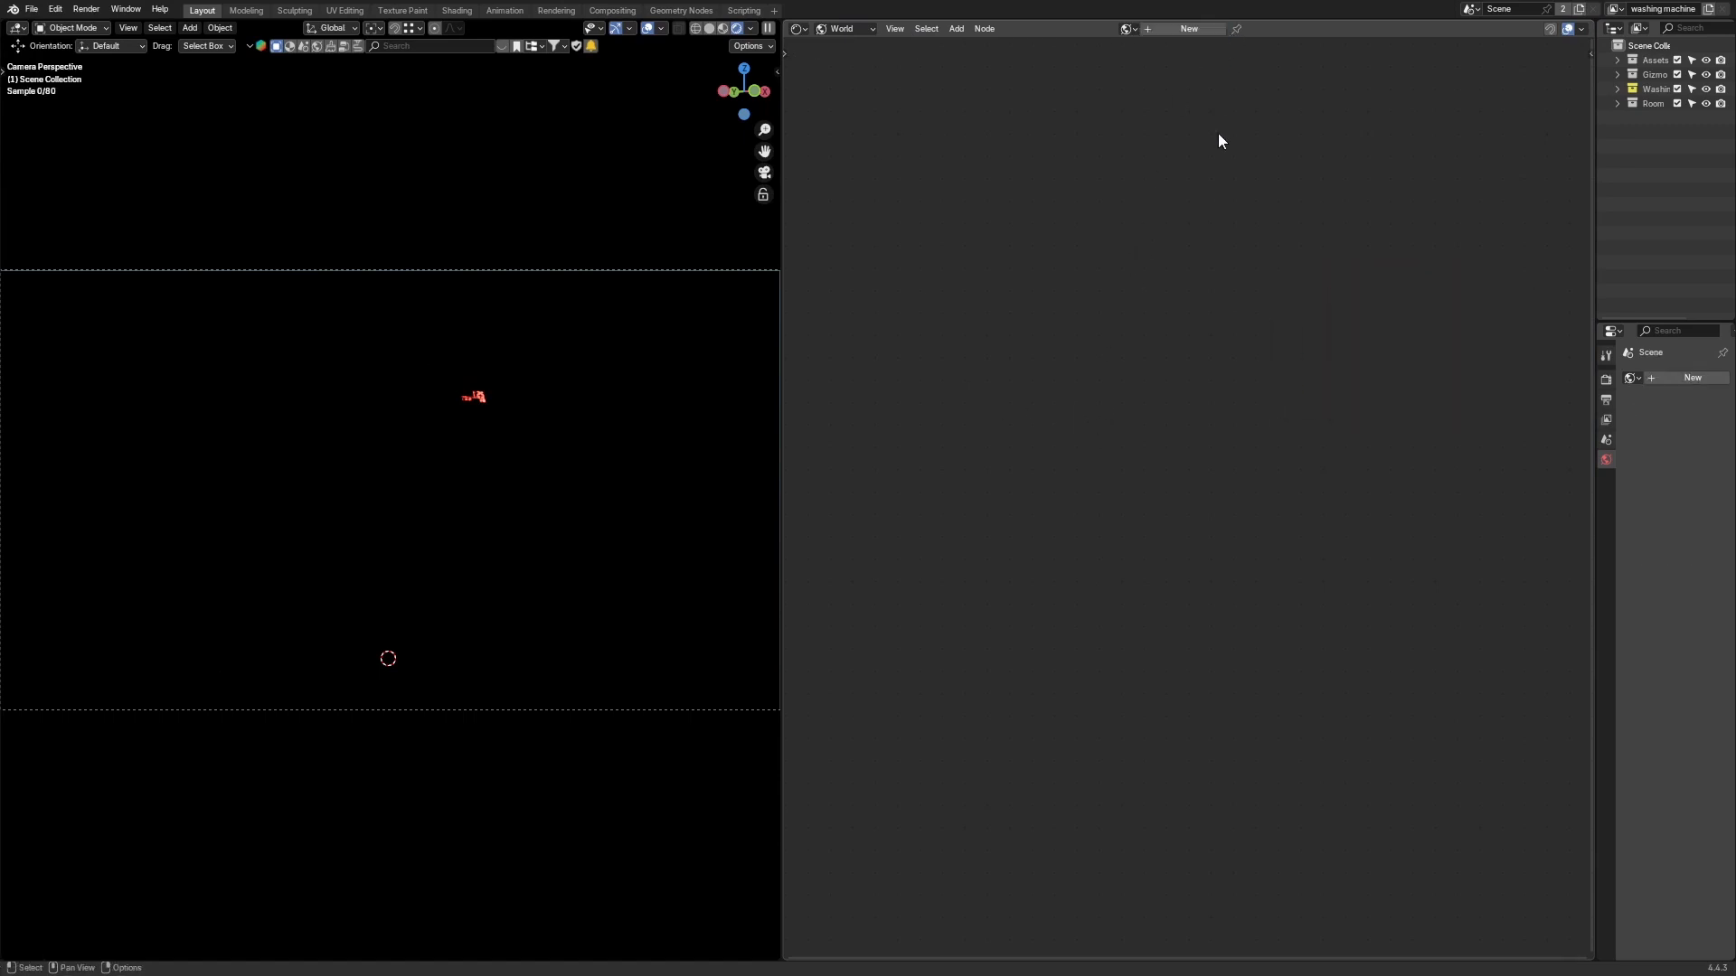
pyautogui.click(1187, 30)
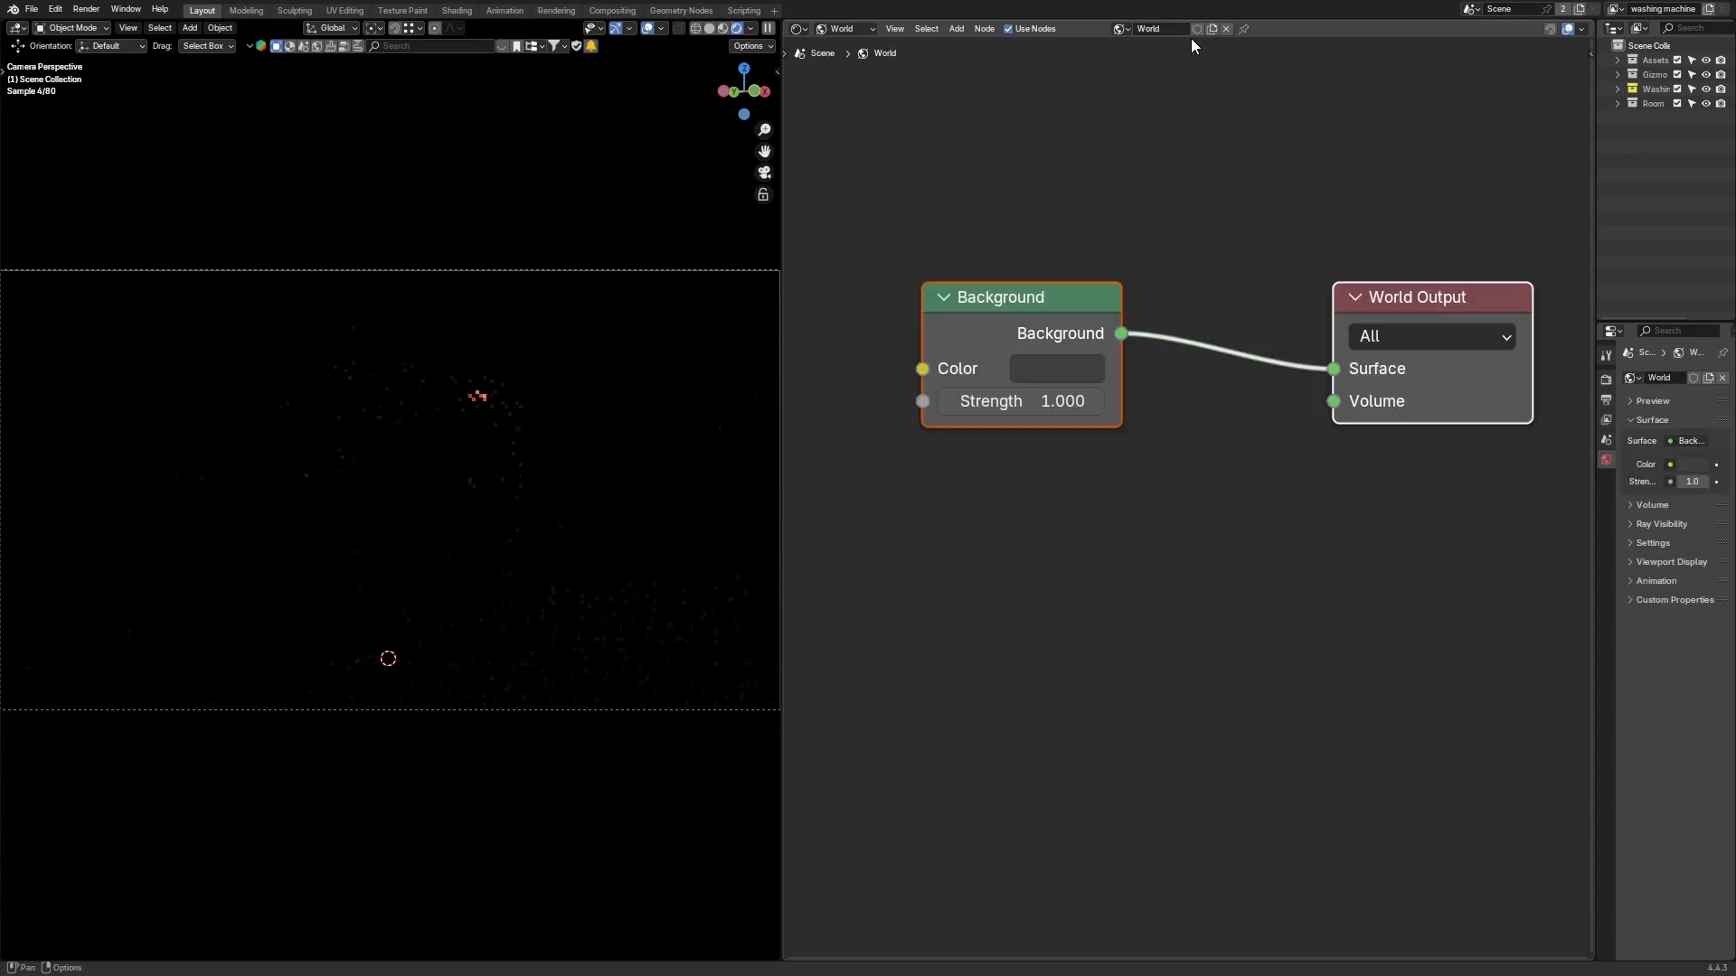
pyautogui.press('x')
# Step: Add a Sky Texture node to the world node tree
pyautogui.hotkey('shift', 'a')
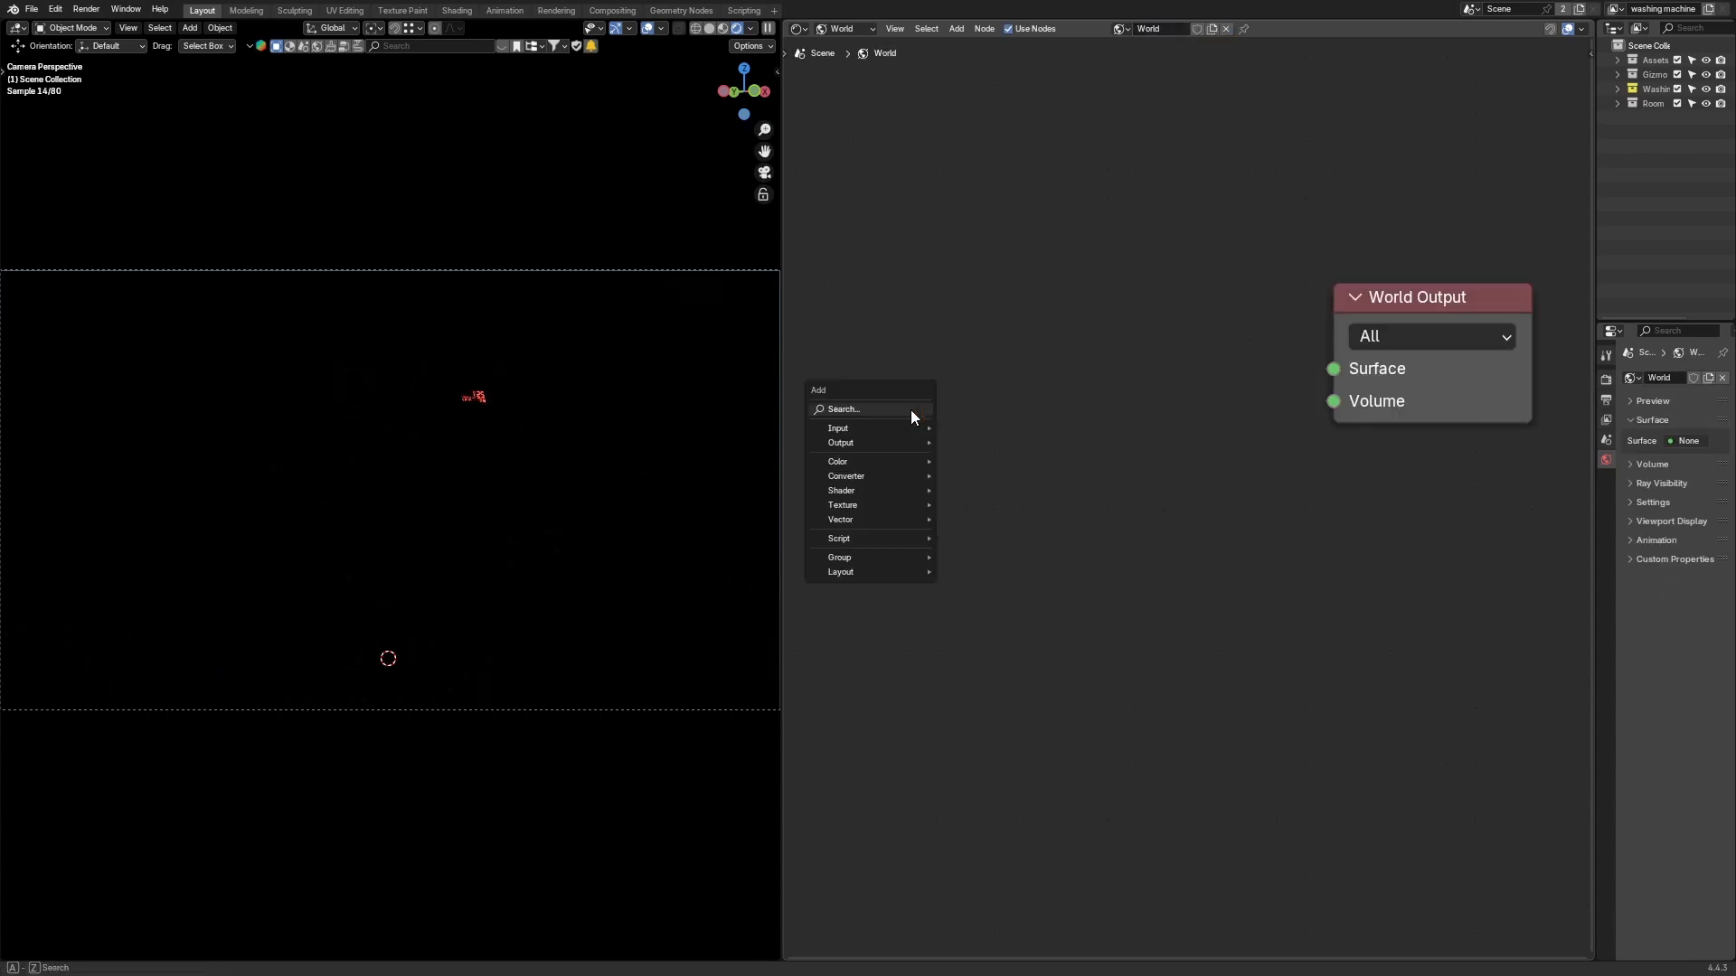
pyautogui.click(910, 410)
pyautogui.write('sky')
pyautogui.press('Return')
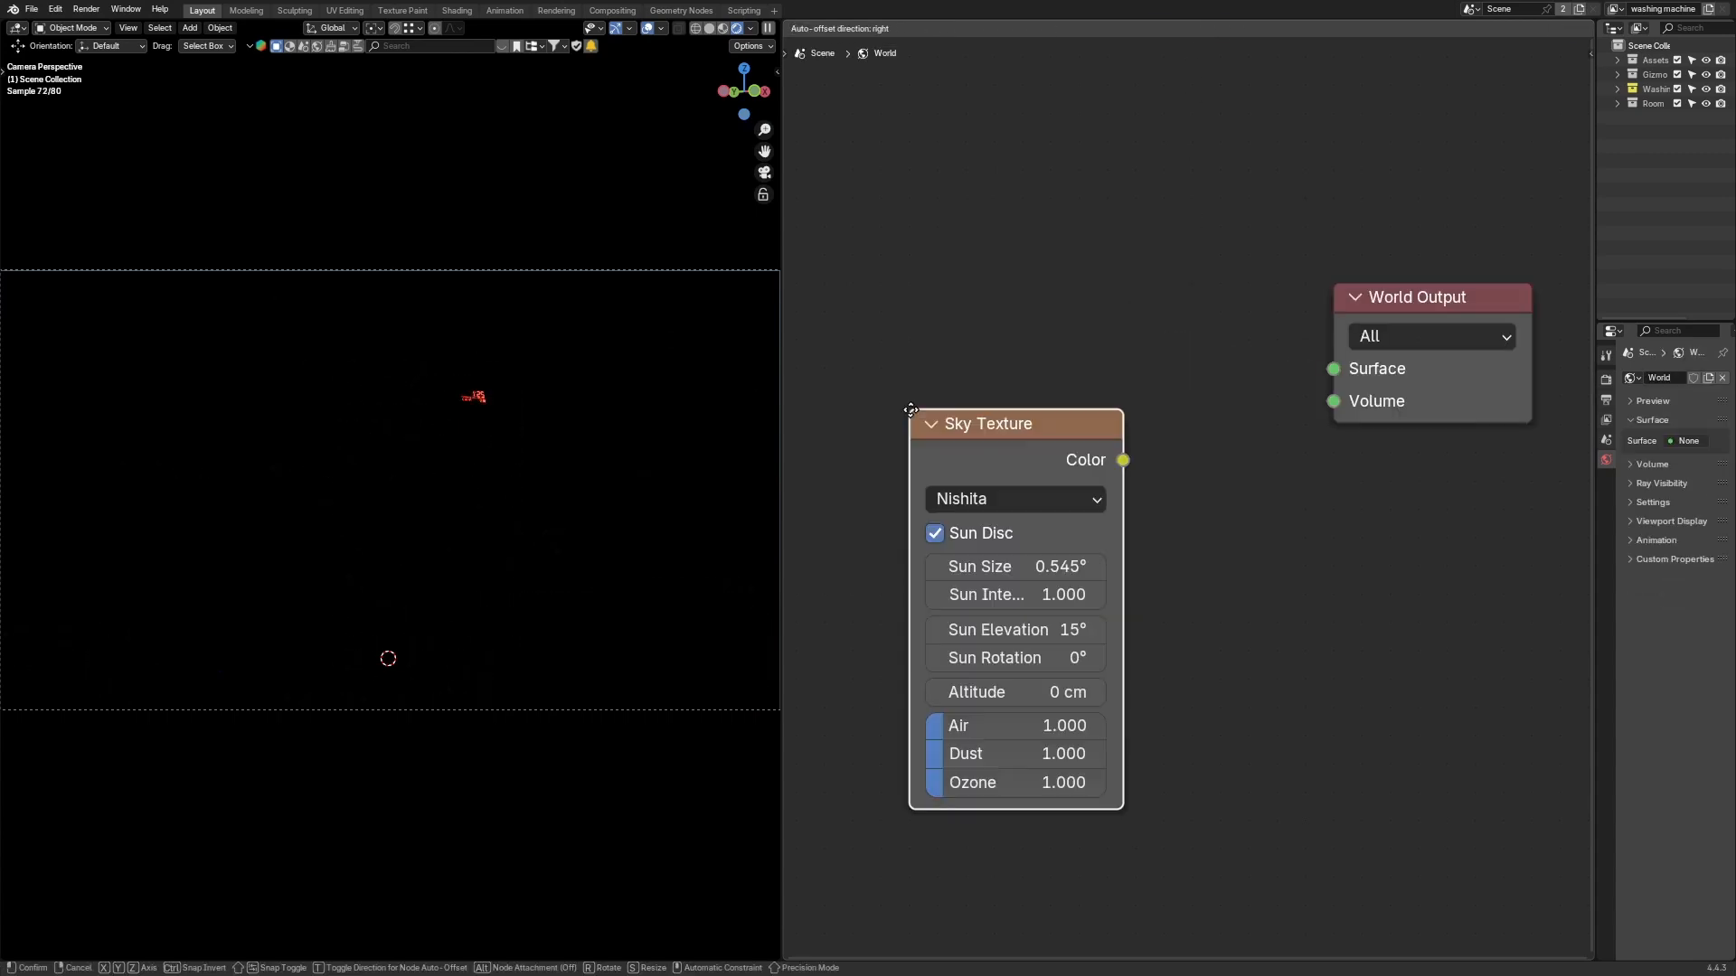
pyautogui.click(991, 250)
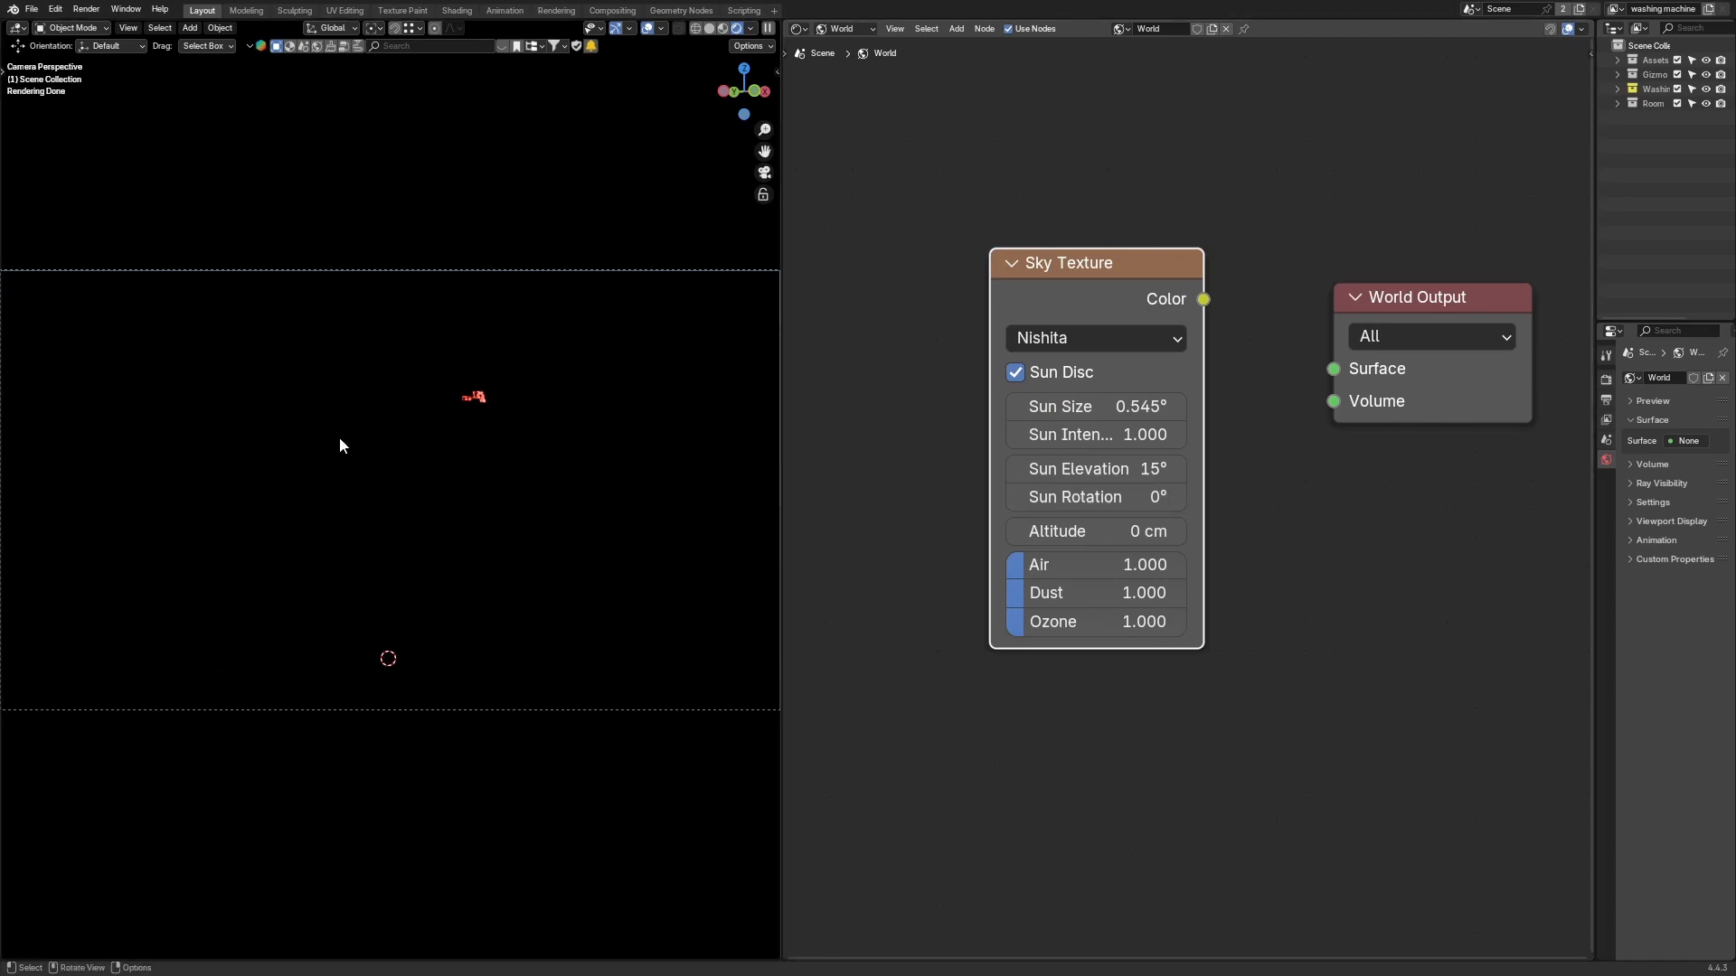
# Step: Connect the Sky Texture's Color output to the World Output's Surface input
pyautogui.scroll(-5, 333, 437)
pyautogui.moveTo(329, 439); pyautogui.dragTo(496, 438, button='middle')
pyautogui.keyDown('ctrl'); pyautogui.keyDown('shift'); pyautogui.click(1056, 282); pyautogui.keyUp('shift'); pyautogui.keyUp('ctrl')
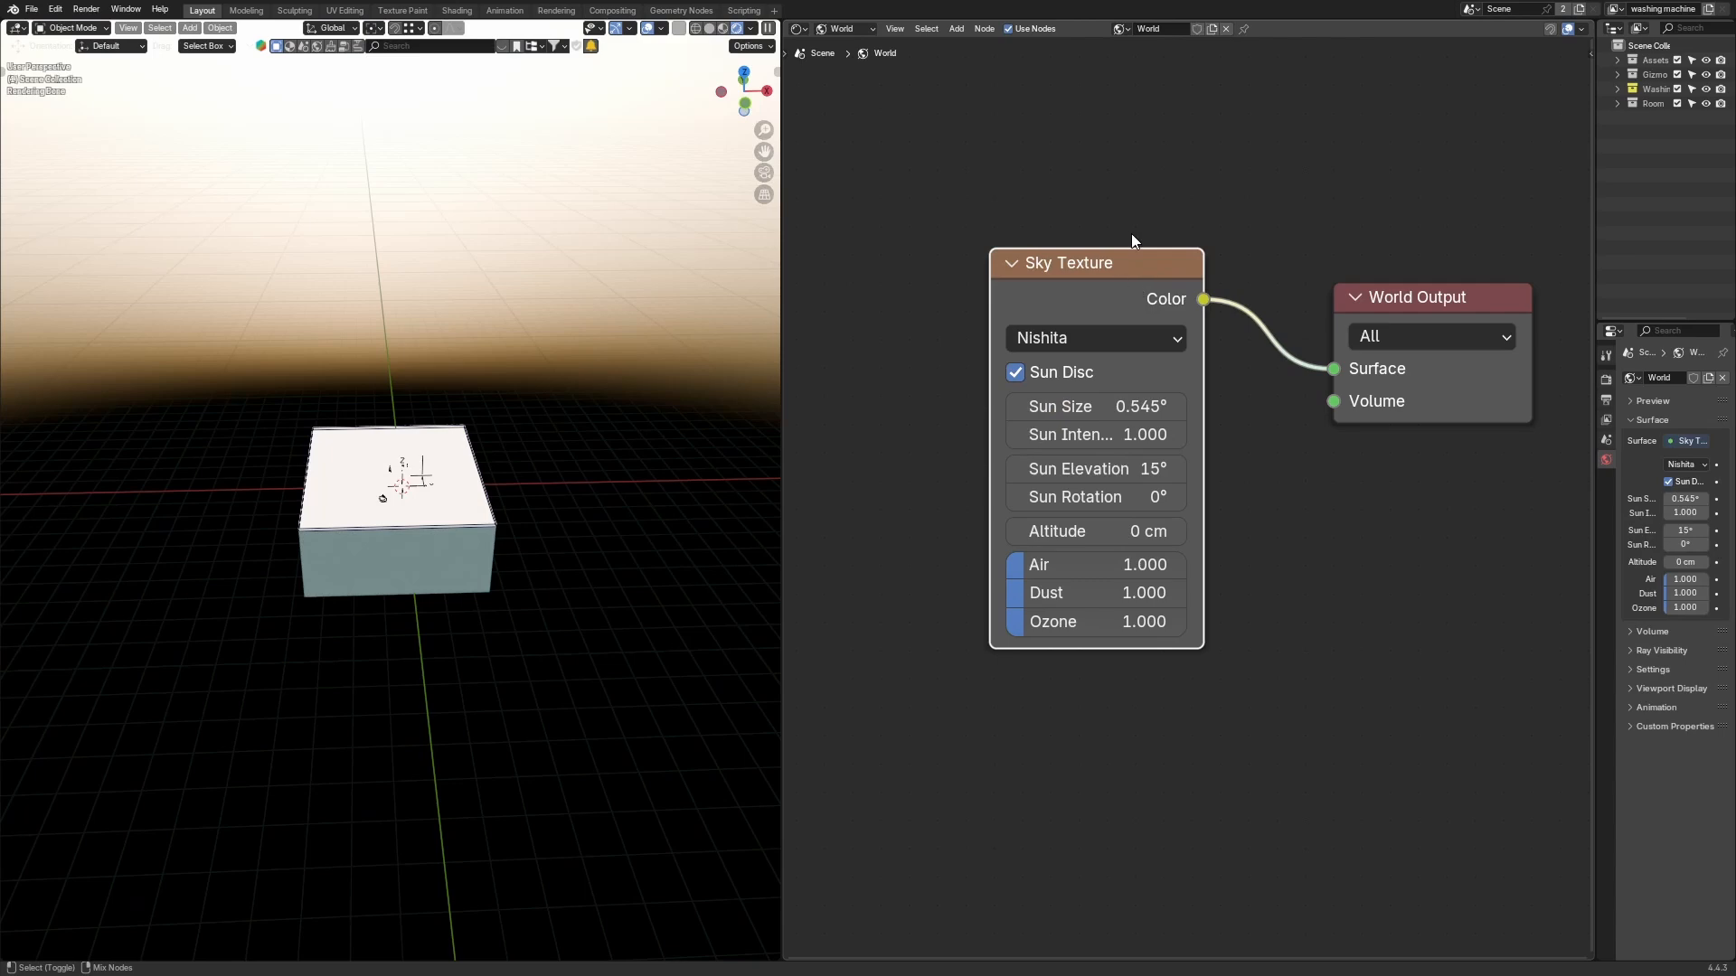
pyautogui.moveTo(1206, 252); pyautogui.dragTo(1146, 283, button='middle')
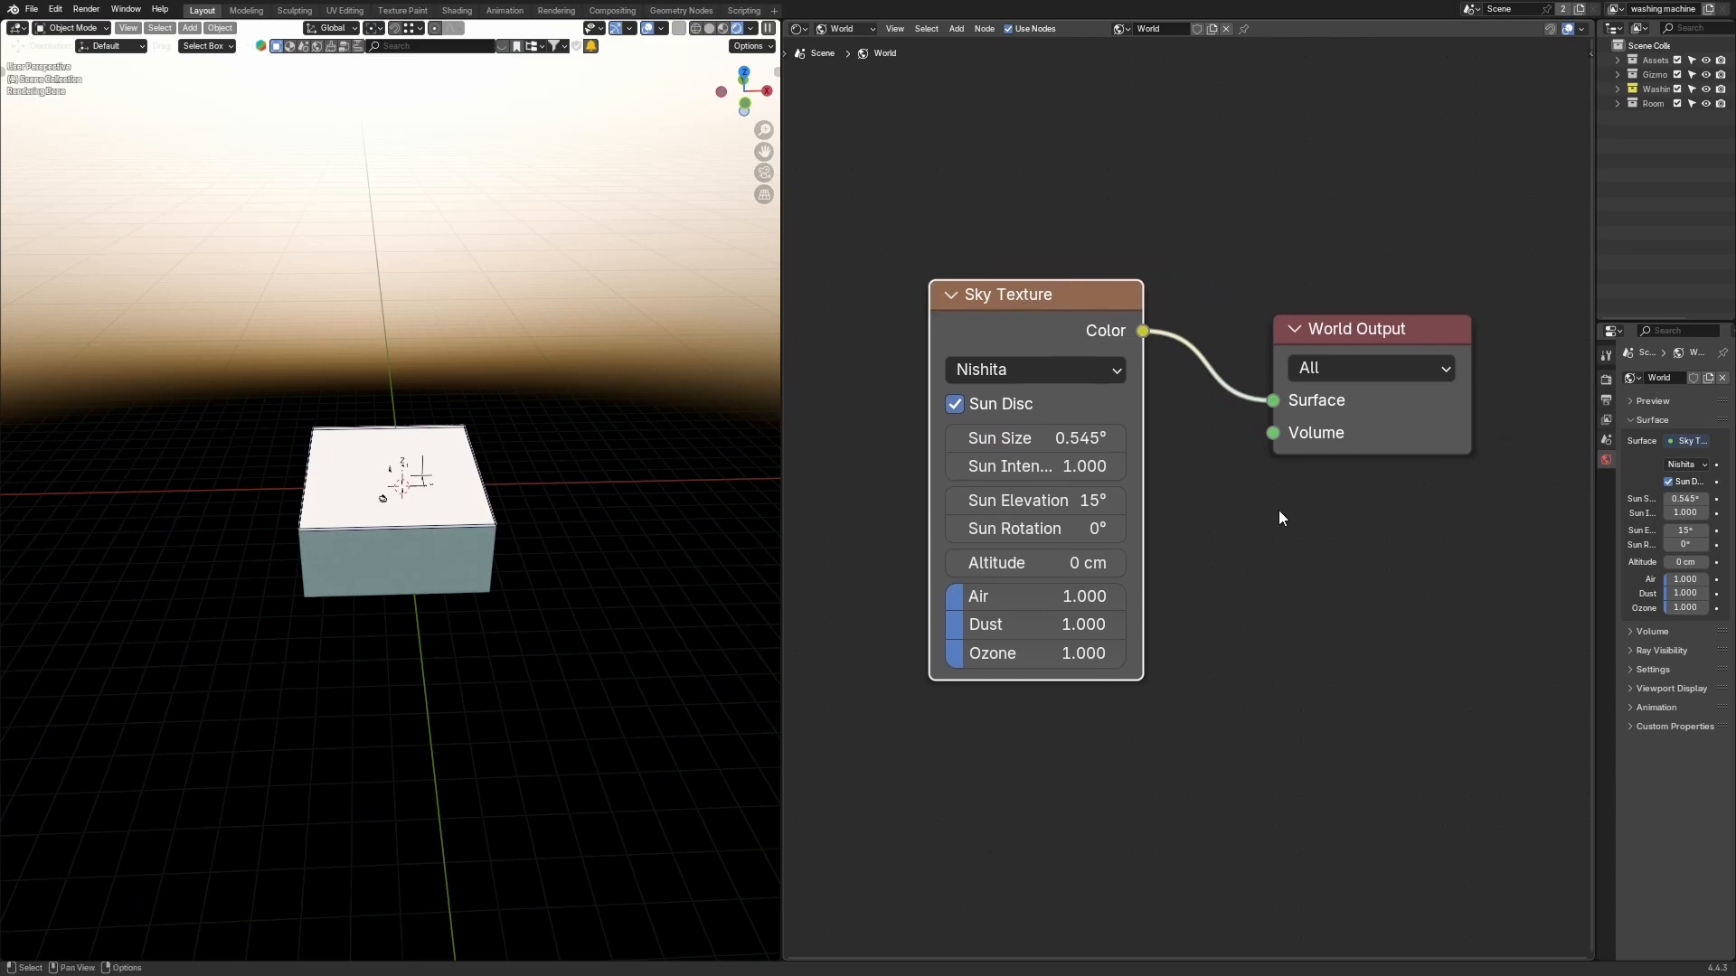
# Step: Inspect the sky lighting through the camera view and orbit around the room in the viewport
pyautogui.moveTo(750, 528); pyautogui.dragTo(463, 405, button='middle')
pyautogui.press('KP_0')
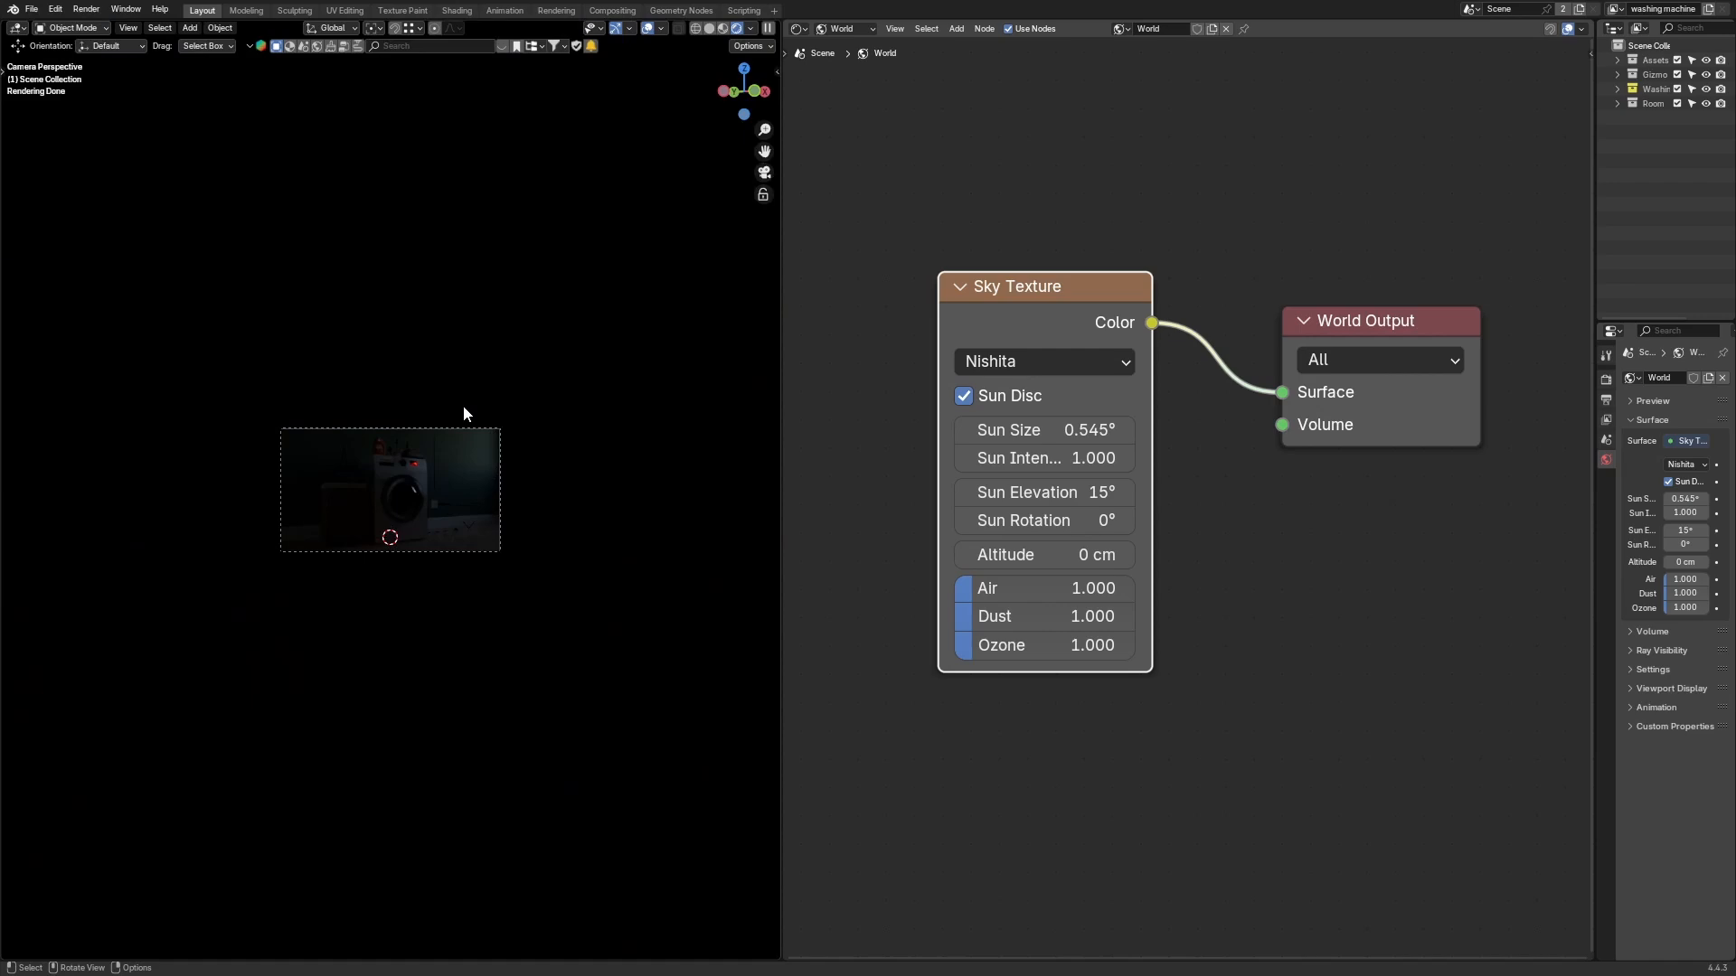
pyautogui.press('Home')
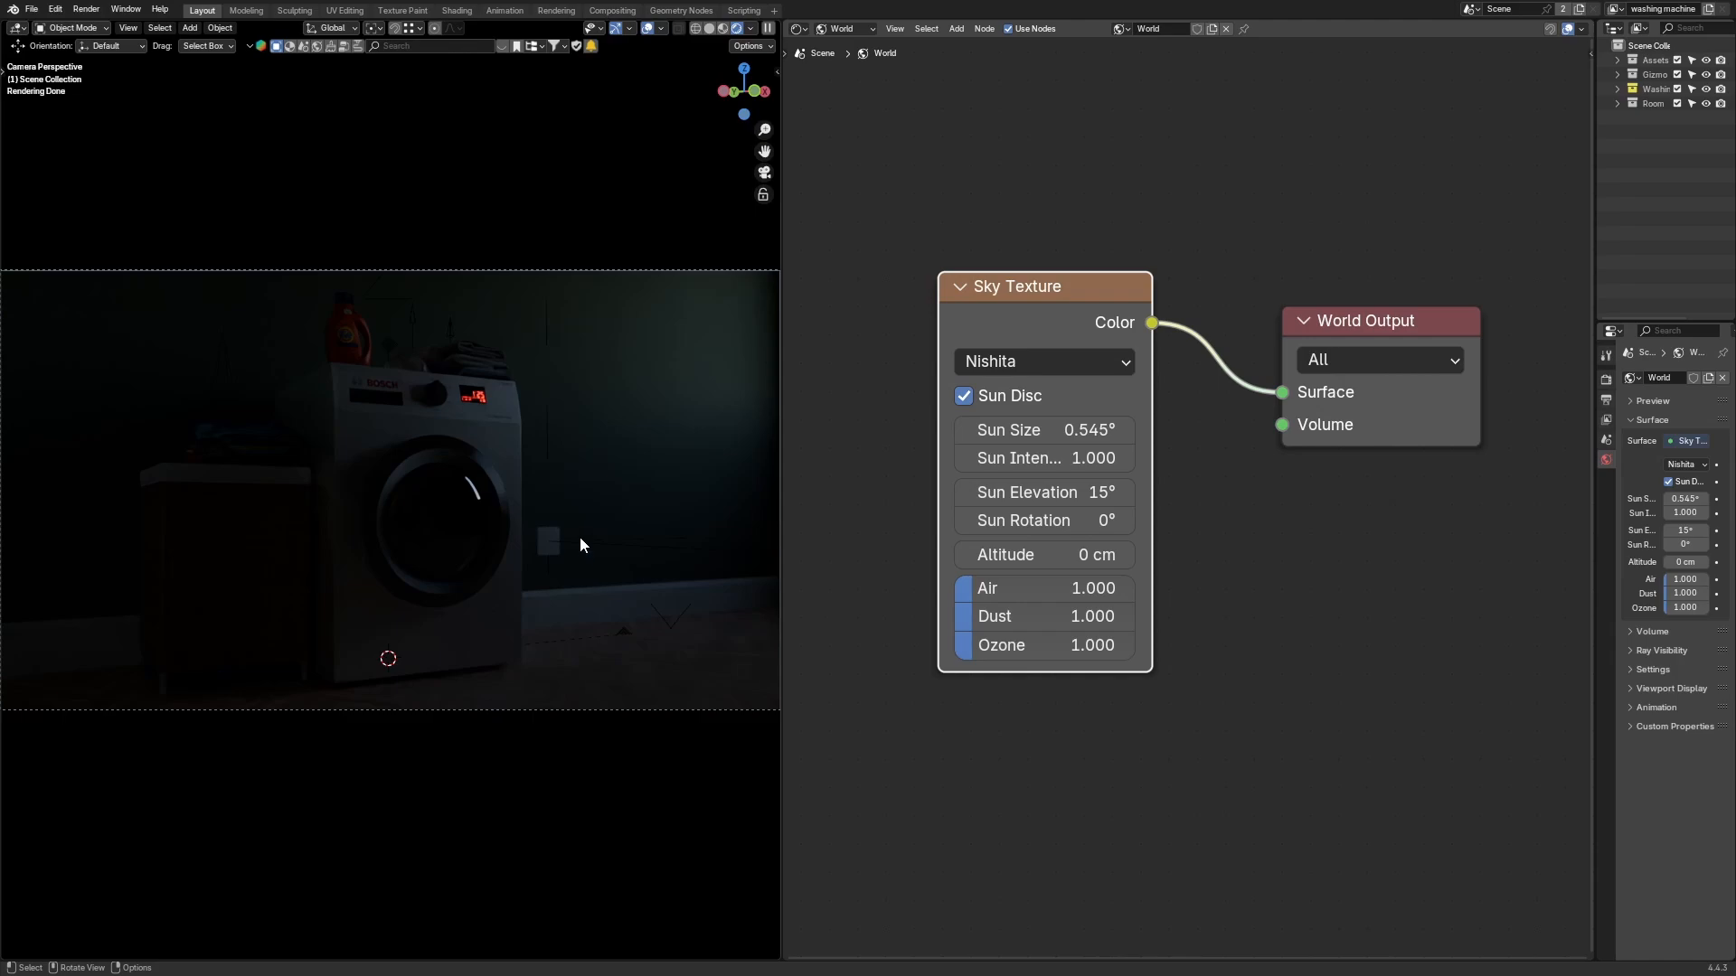
pyautogui.scroll(-1, 573, 345)
pyautogui.moveTo(572, 343); pyautogui.dragTo(434, 252, button='middle')
pyautogui.scroll(-8, 503, 421)
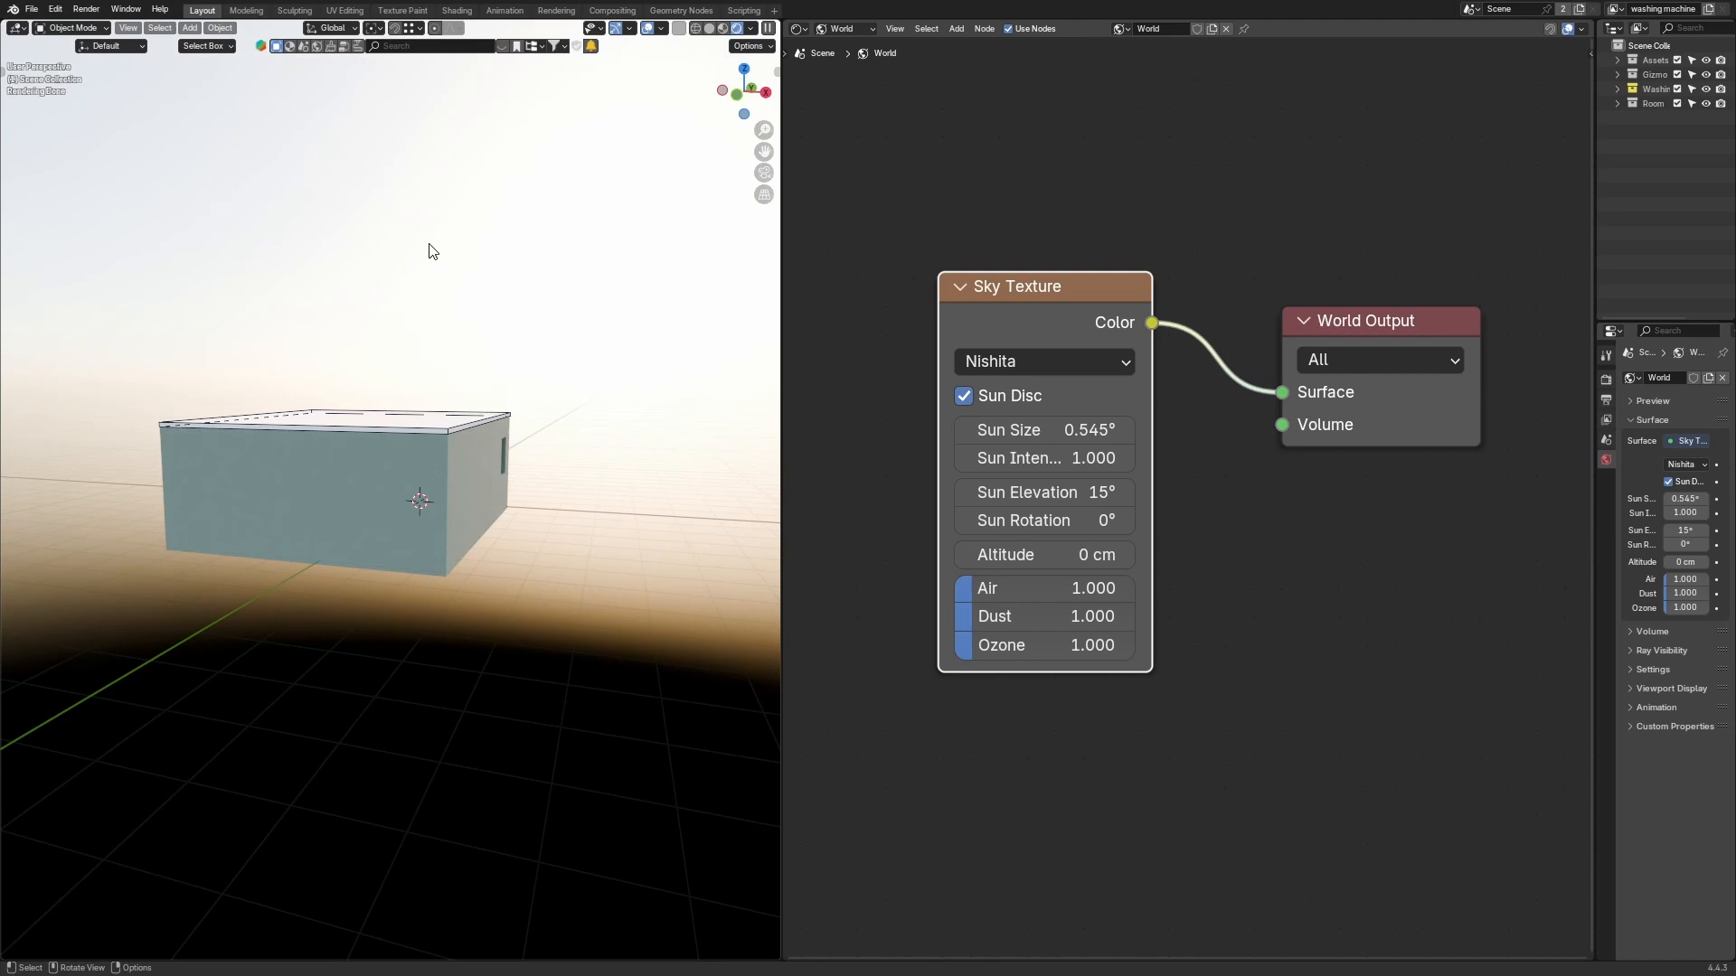
pyautogui.press('z')
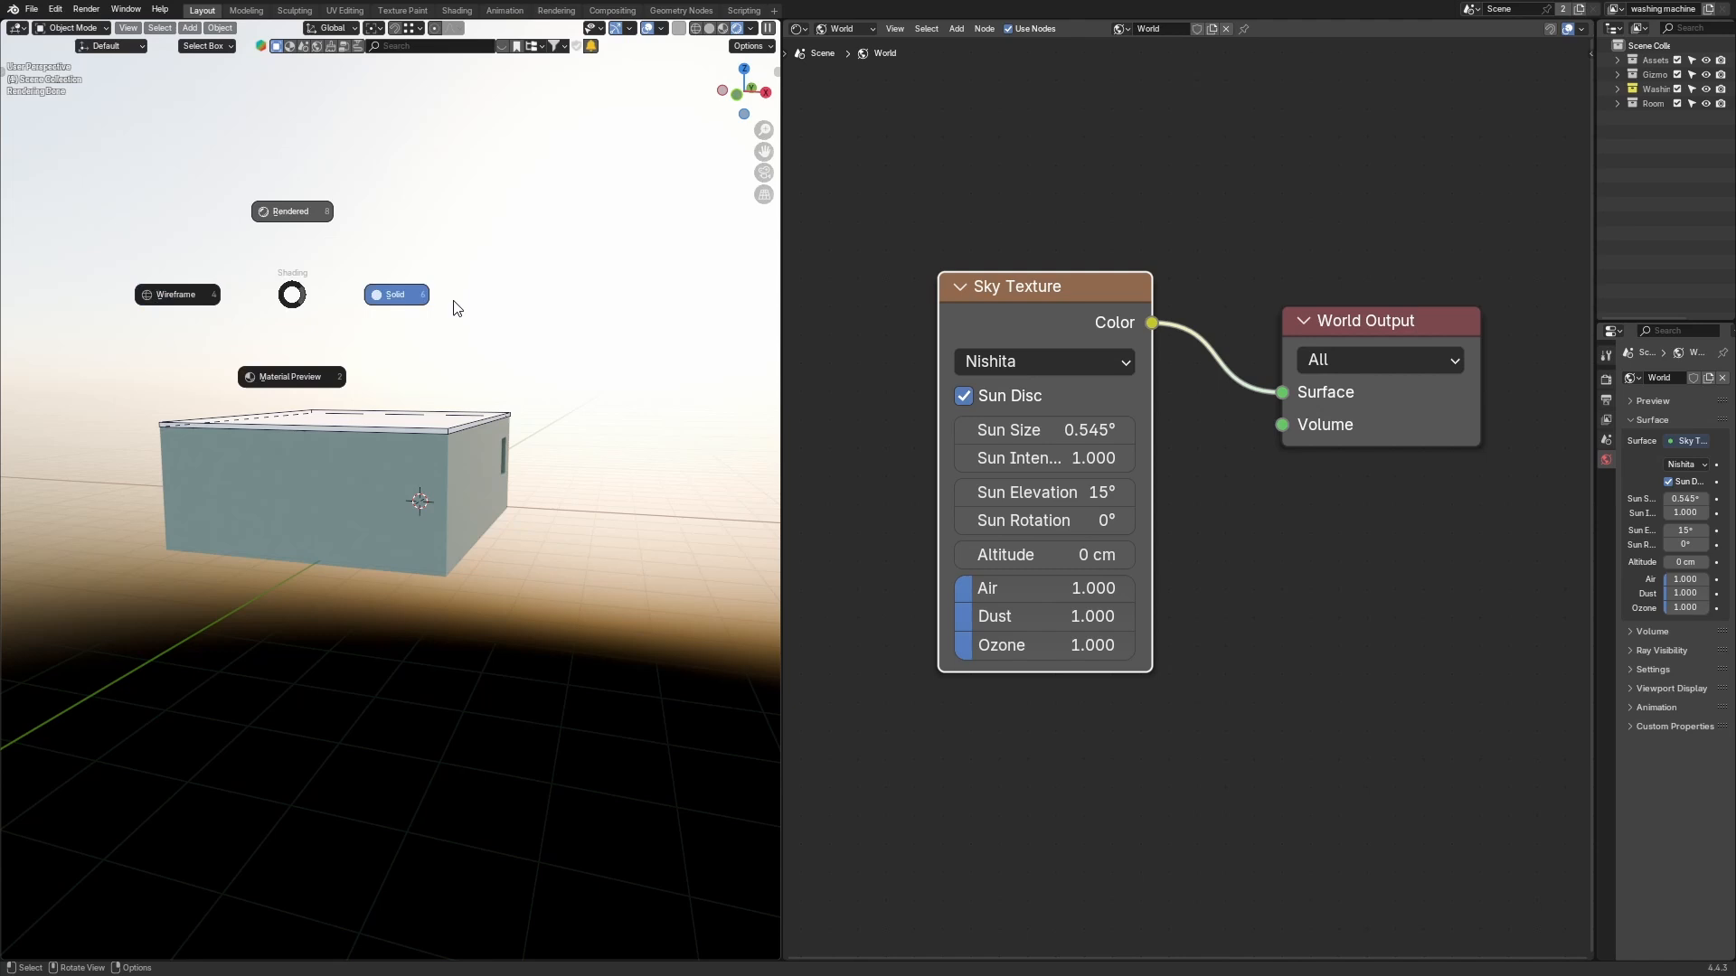
pyautogui.click(605, 306)
# Step: Maximize the node editor and widen the Sky Texture node
pyautogui.hotkey('ctrl', 'alt', 'space')
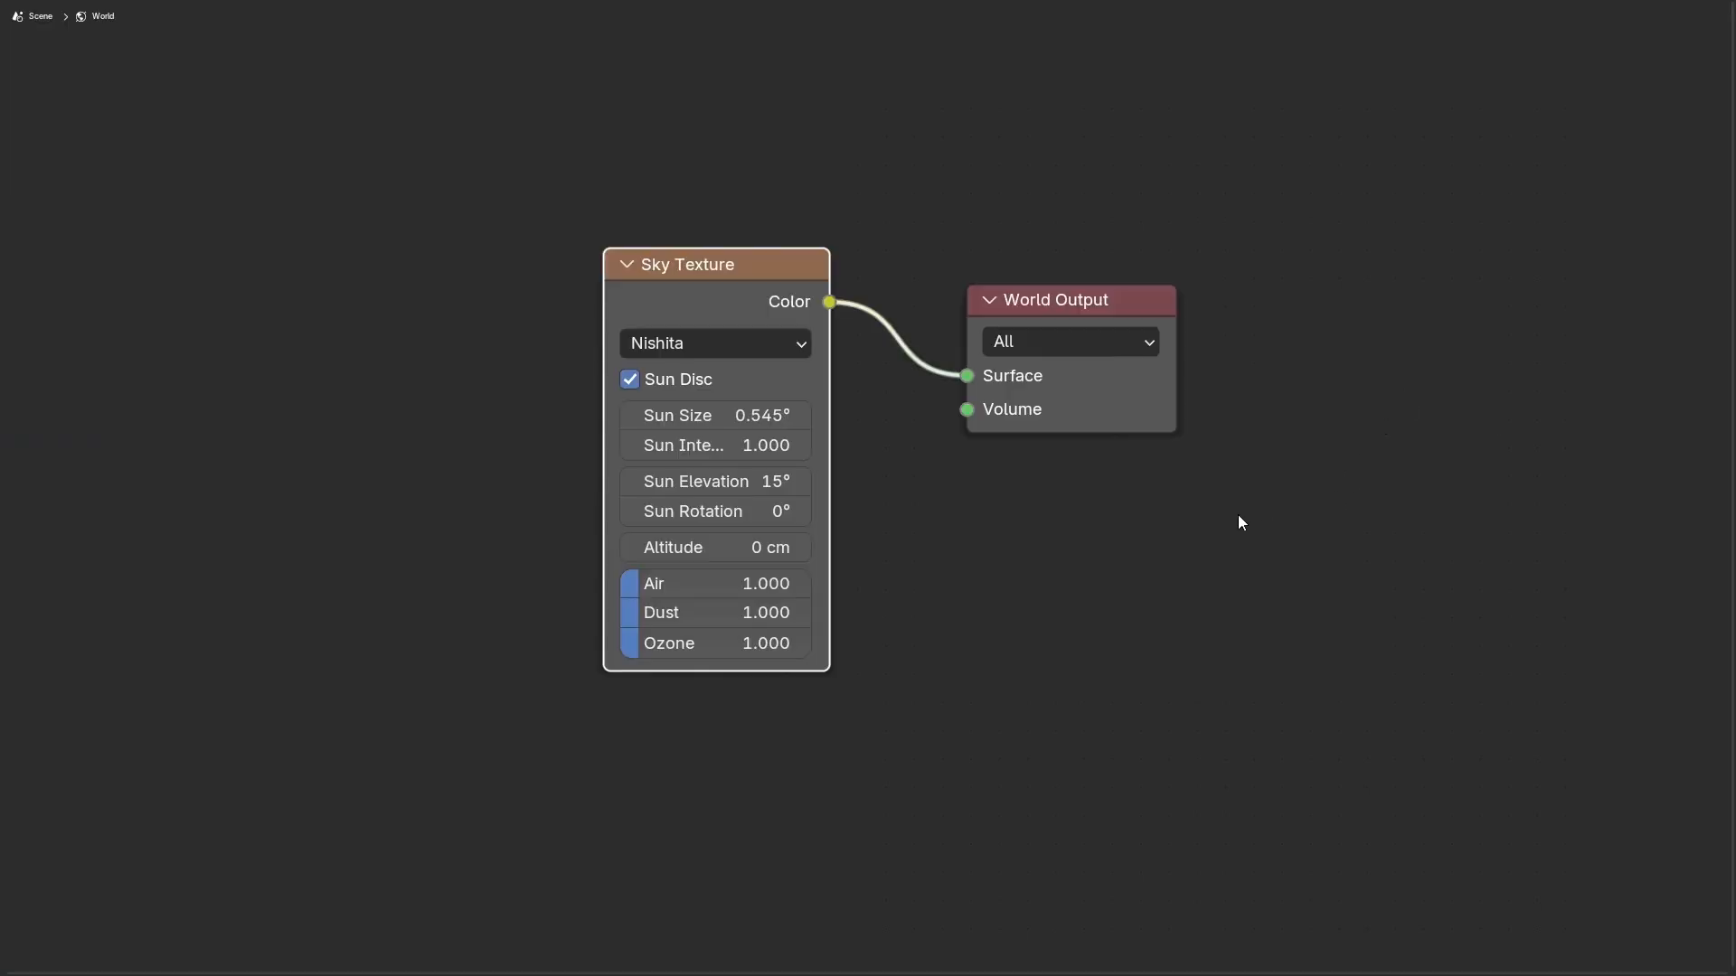
pyautogui.scroll(1, 1013, 516)
pyautogui.moveTo(1006, 513); pyautogui.dragTo(1163, 486, button='middle')
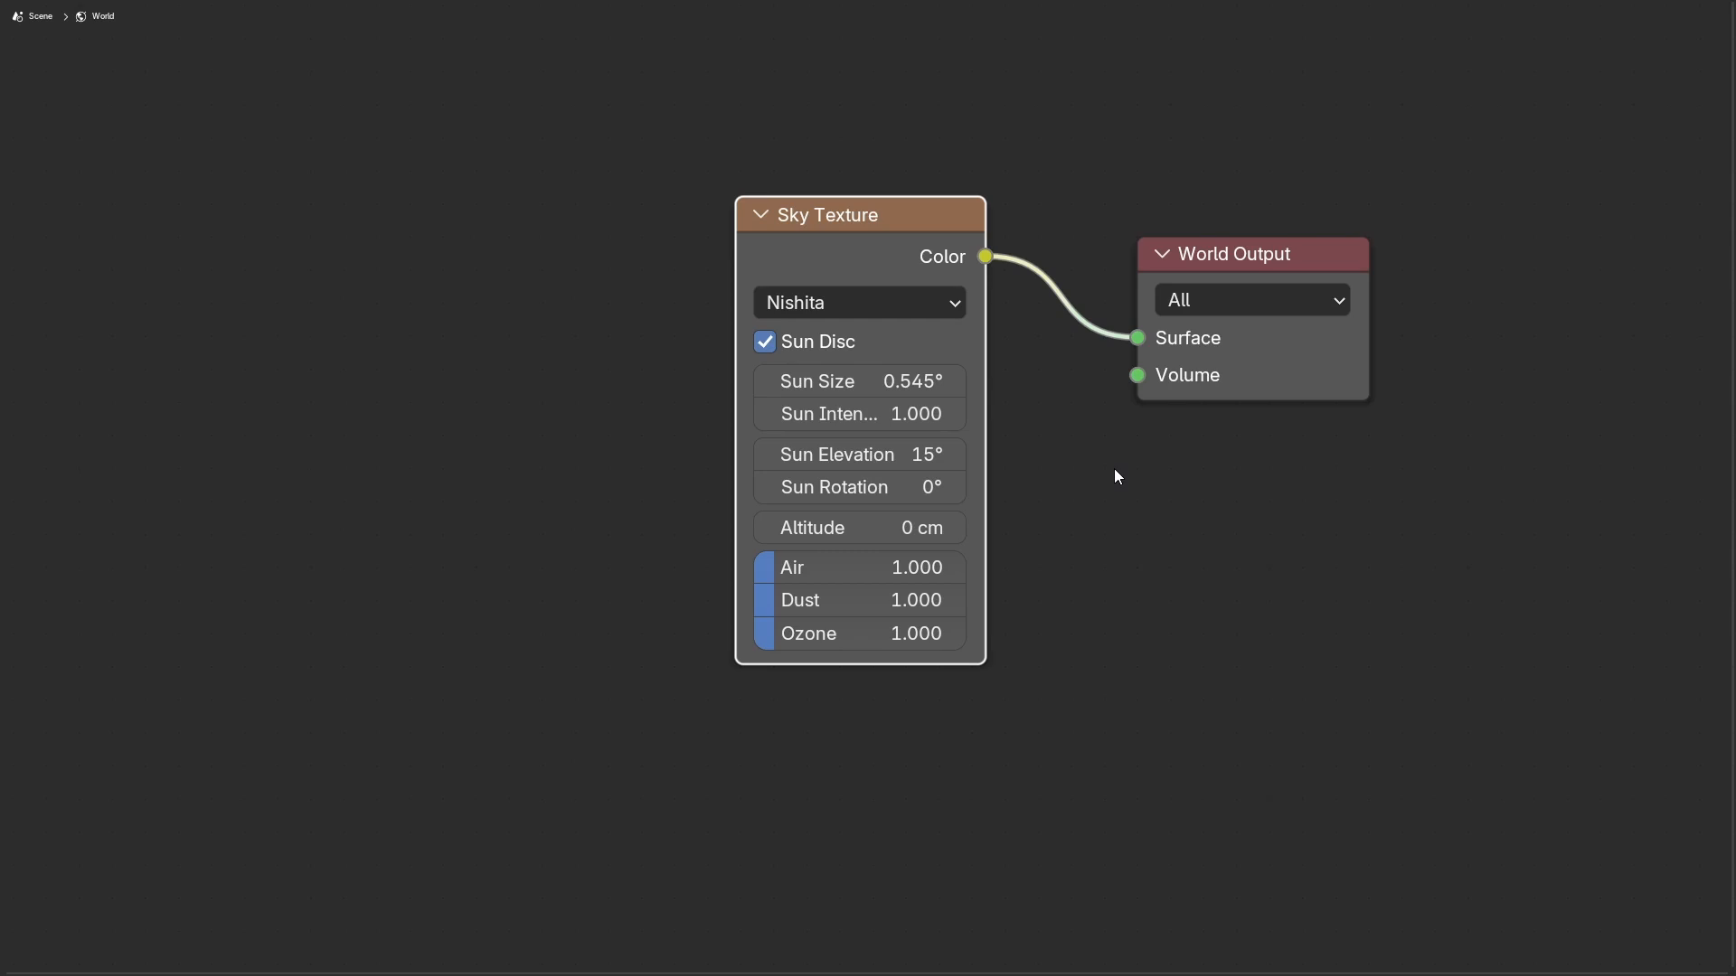
pyautogui.moveTo(738, 302); pyautogui.dragTo(508, 306)
pyautogui.moveTo(1209, 573); pyautogui.dragTo(1289, 659, button='middle')
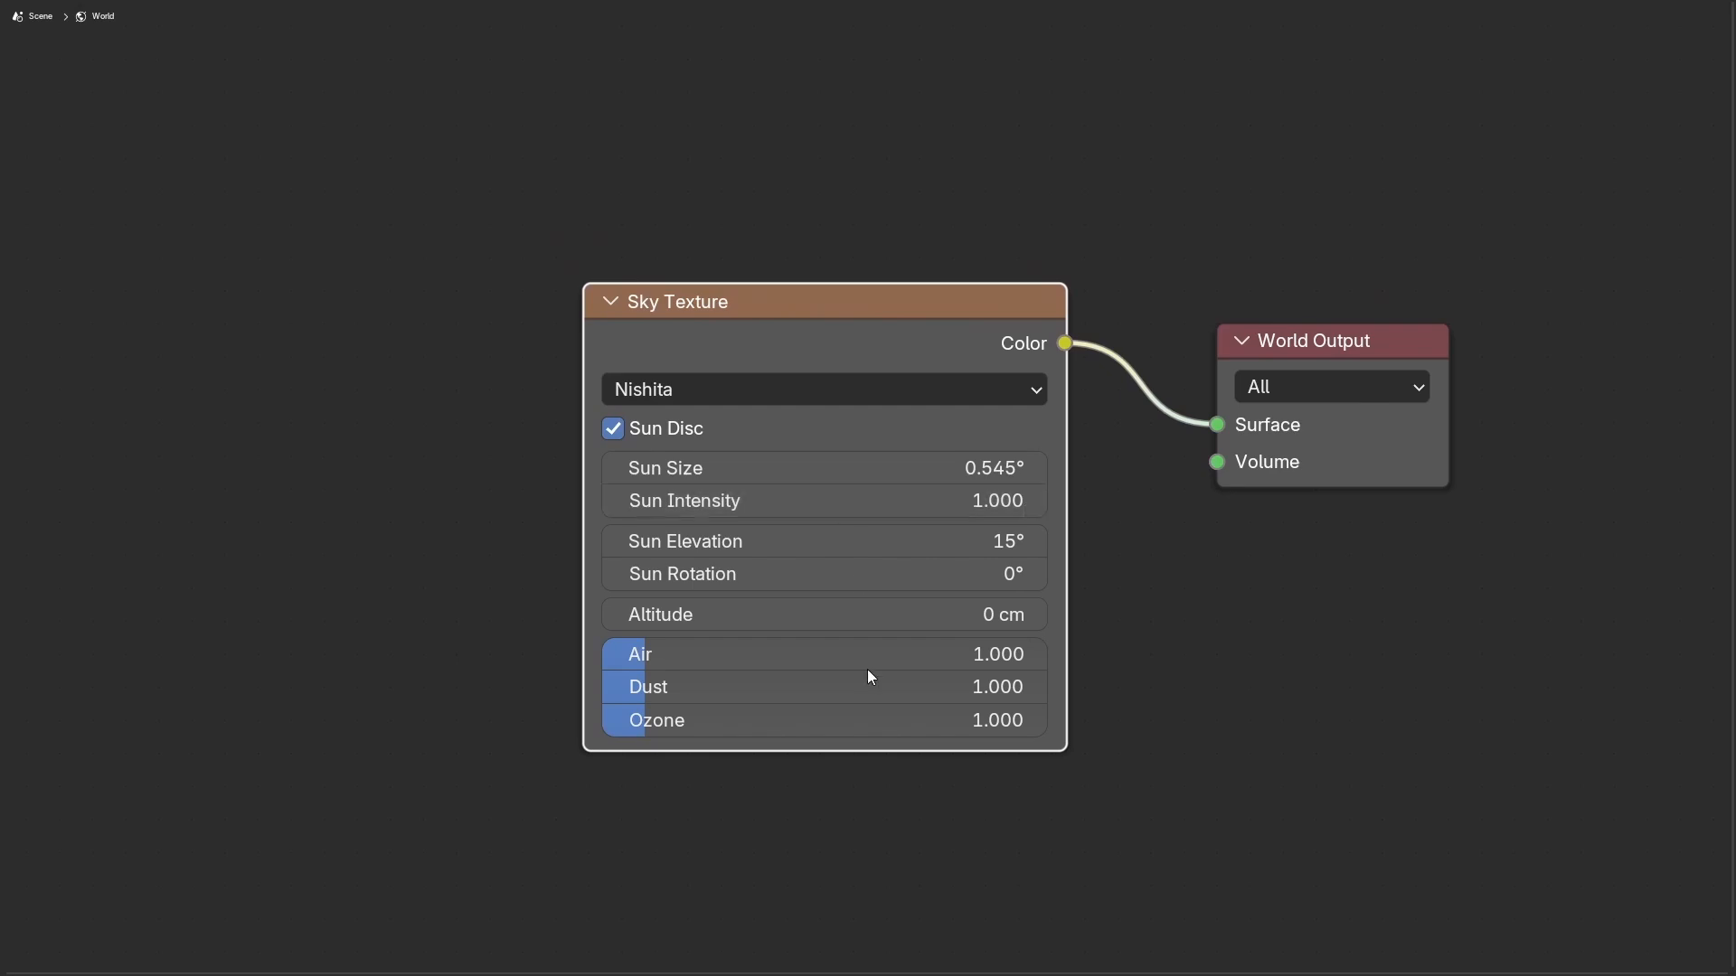
# Step: Set the Sky Texture's sky type to Preetham
pyautogui.moveTo(875, 467); pyautogui.dragTo(875, 576)
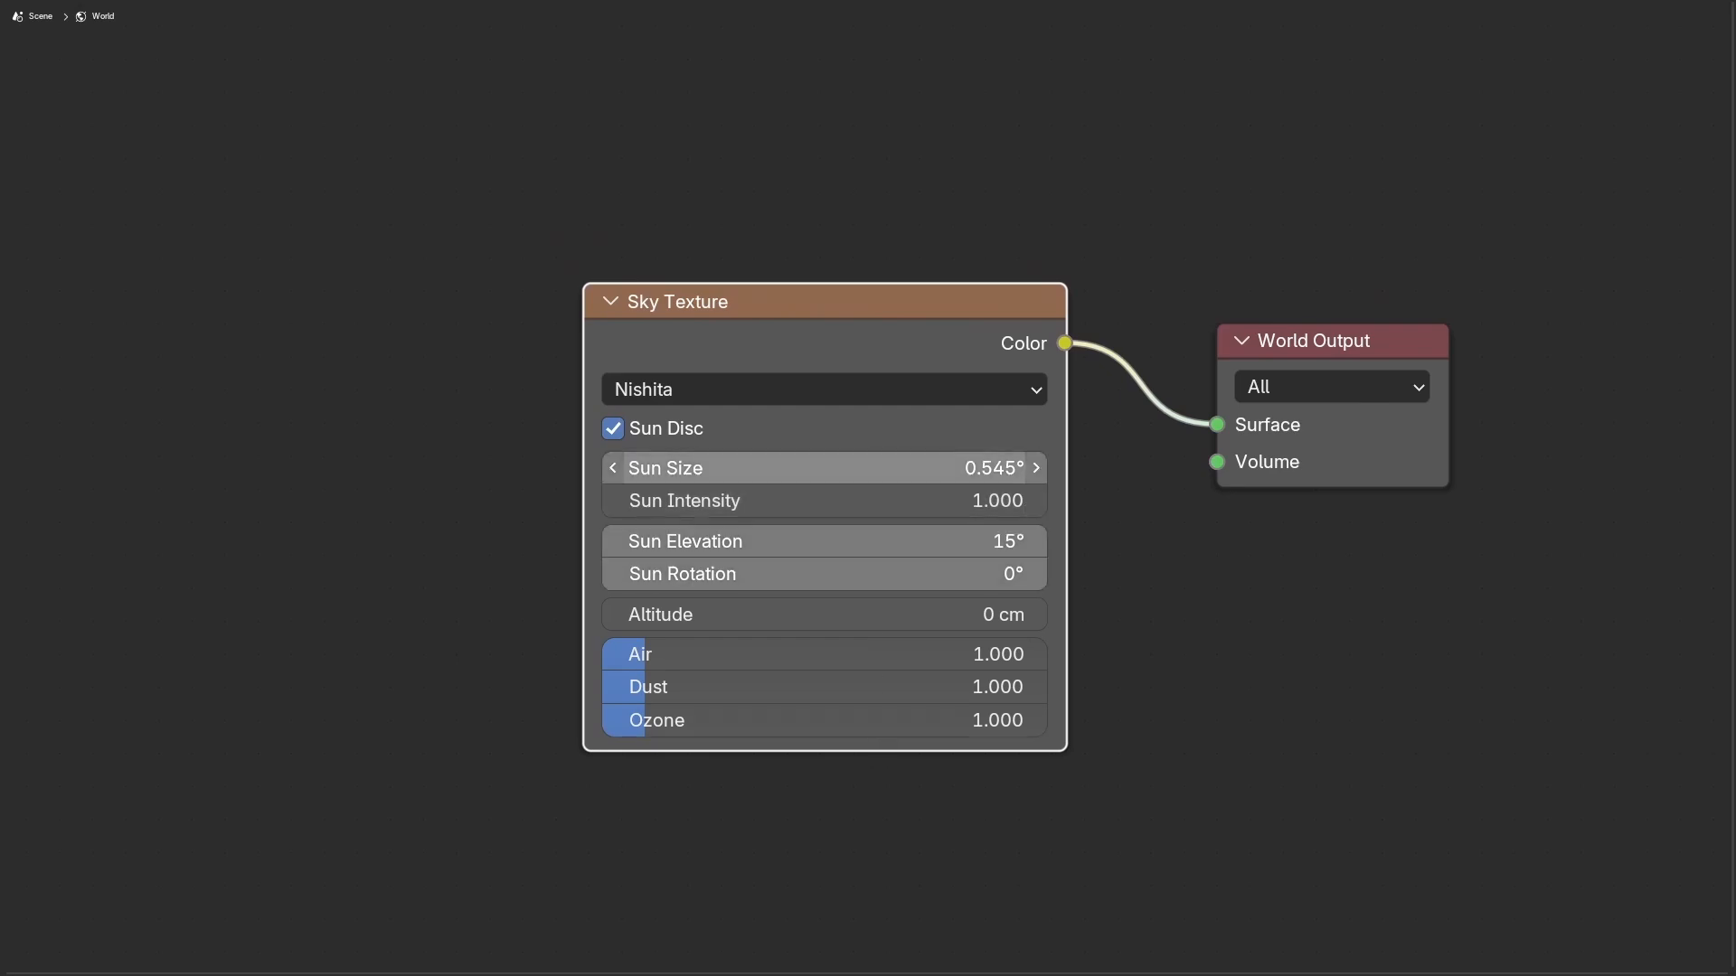
pyautogui.press('Escape')
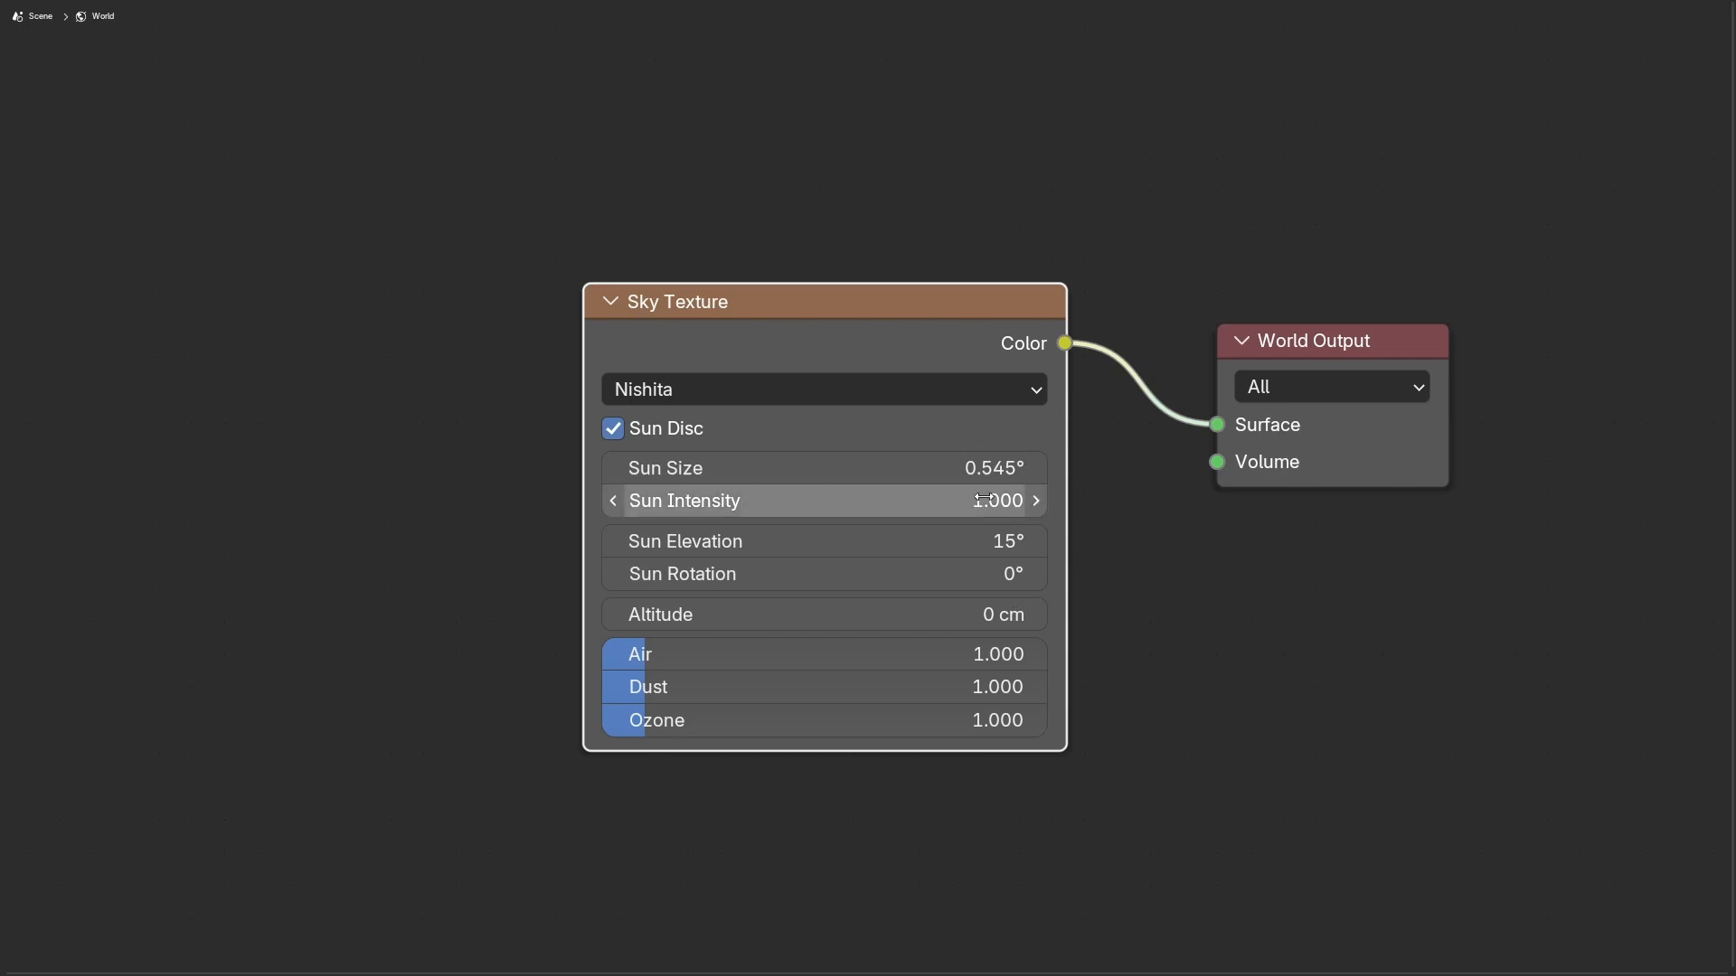
pyautogui.click(748, 391)
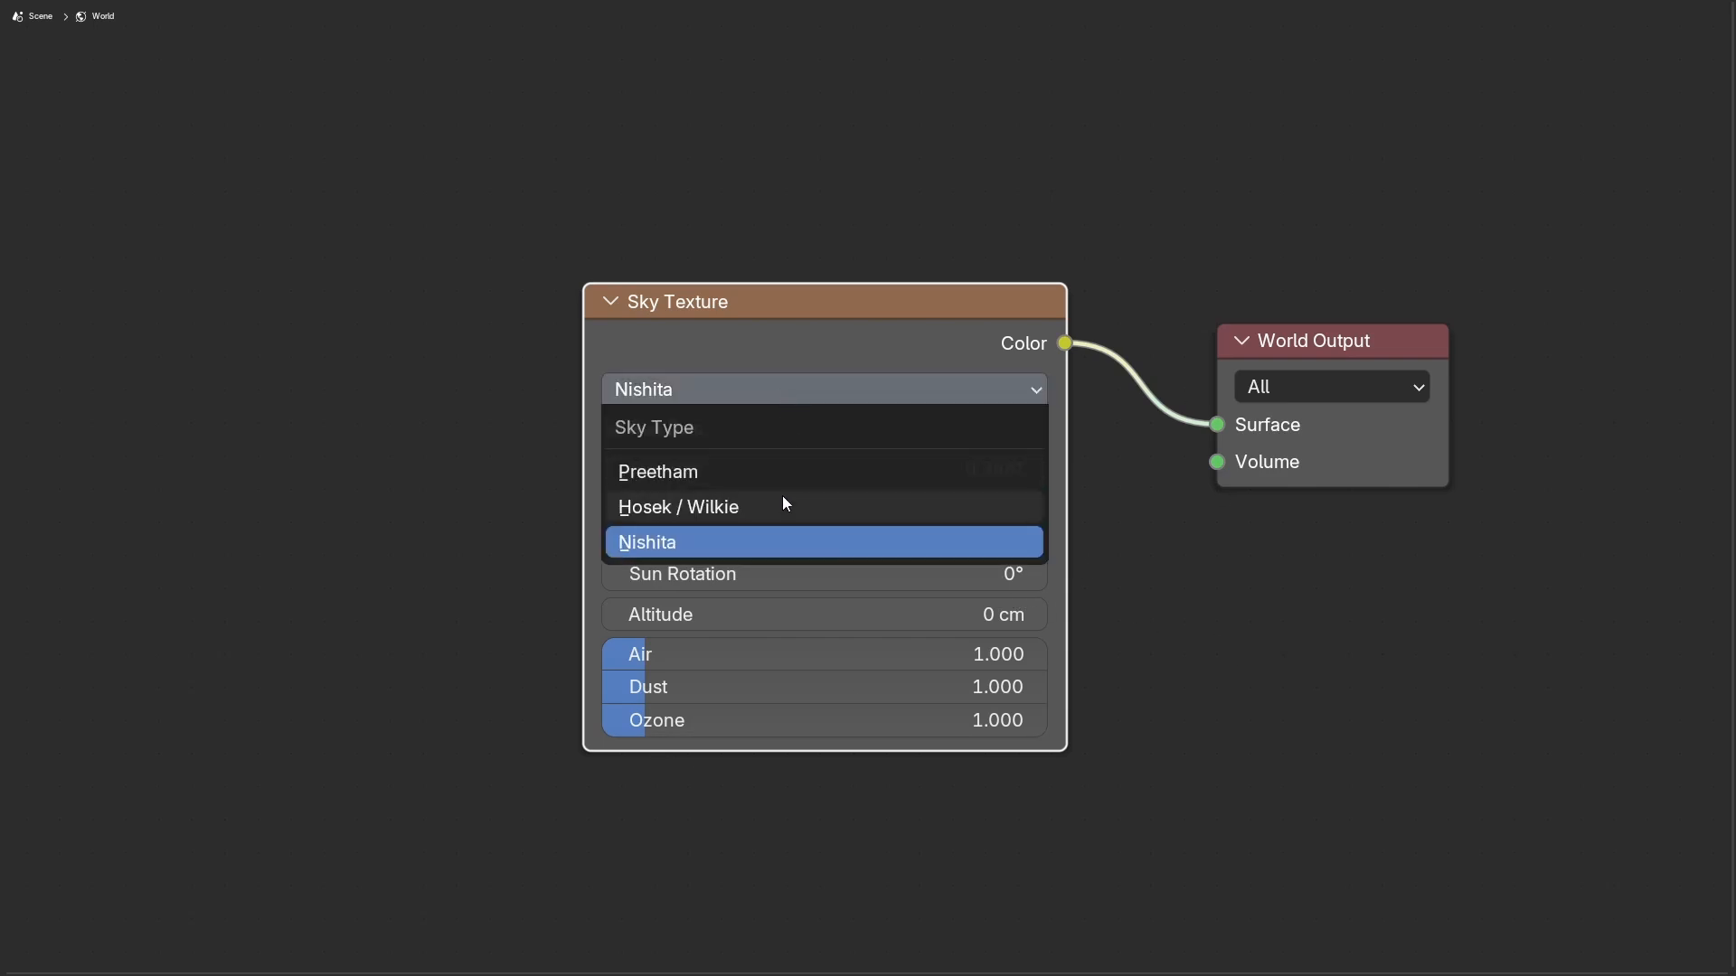
pyautogui.click(642, 542)
pyautogui.click(675, 389)
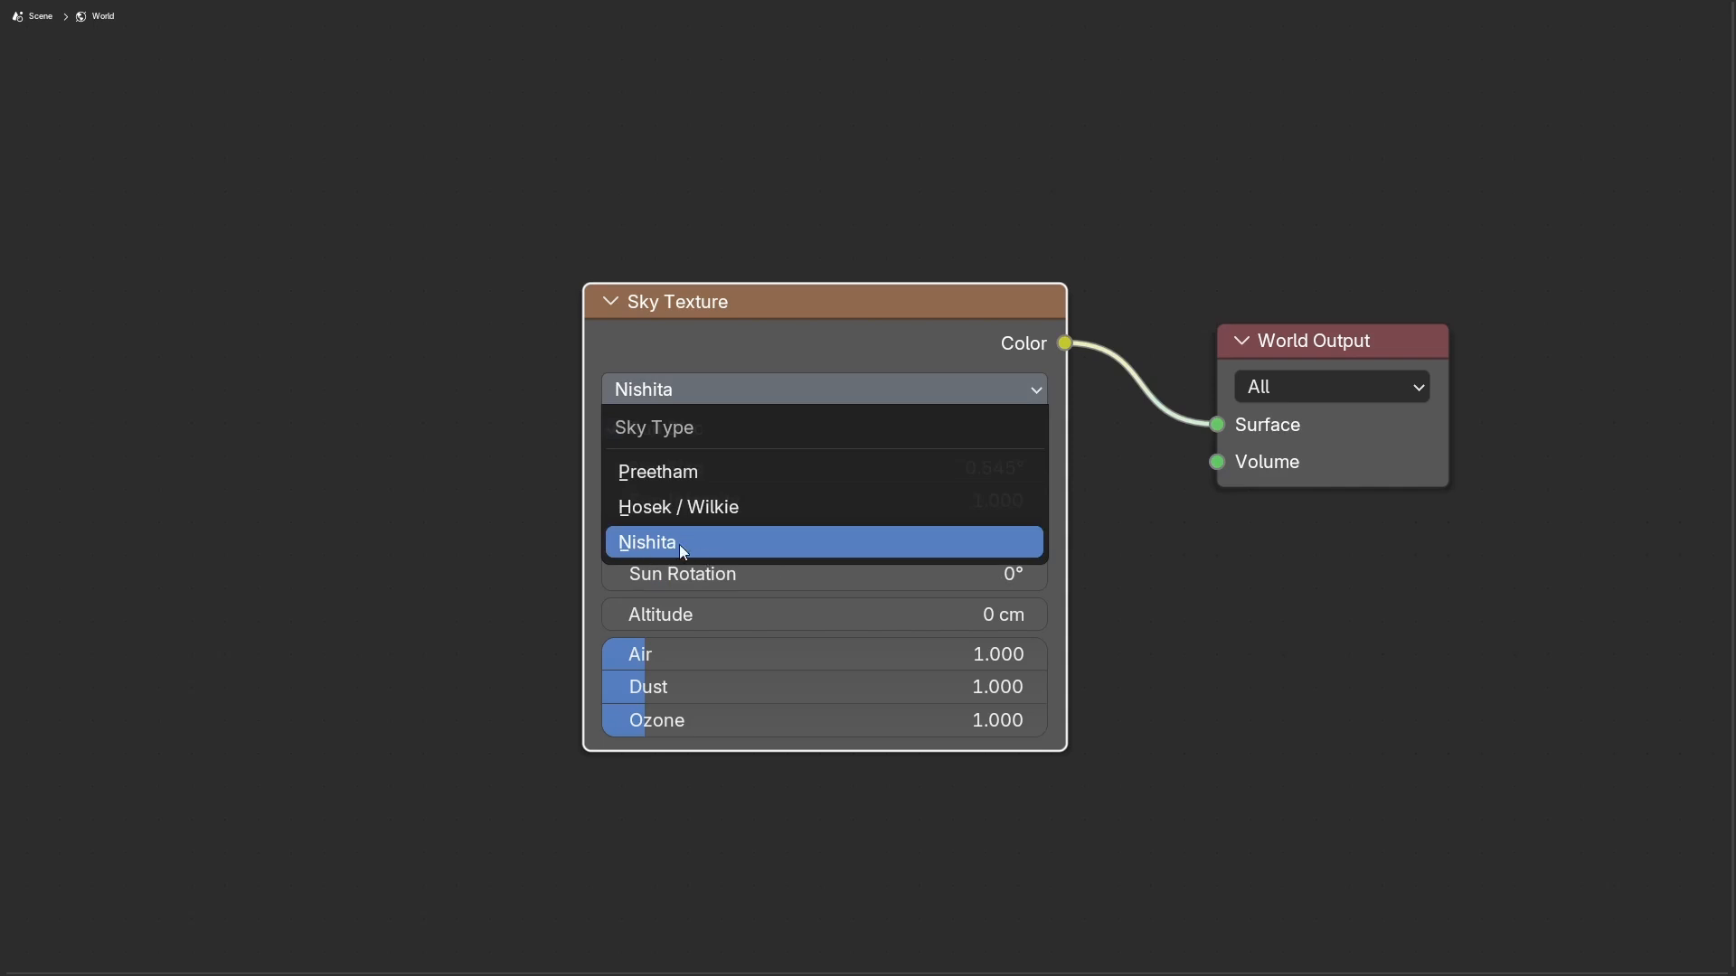
pyautogui.click(670, 551)
pyautogui.click(736, 384)
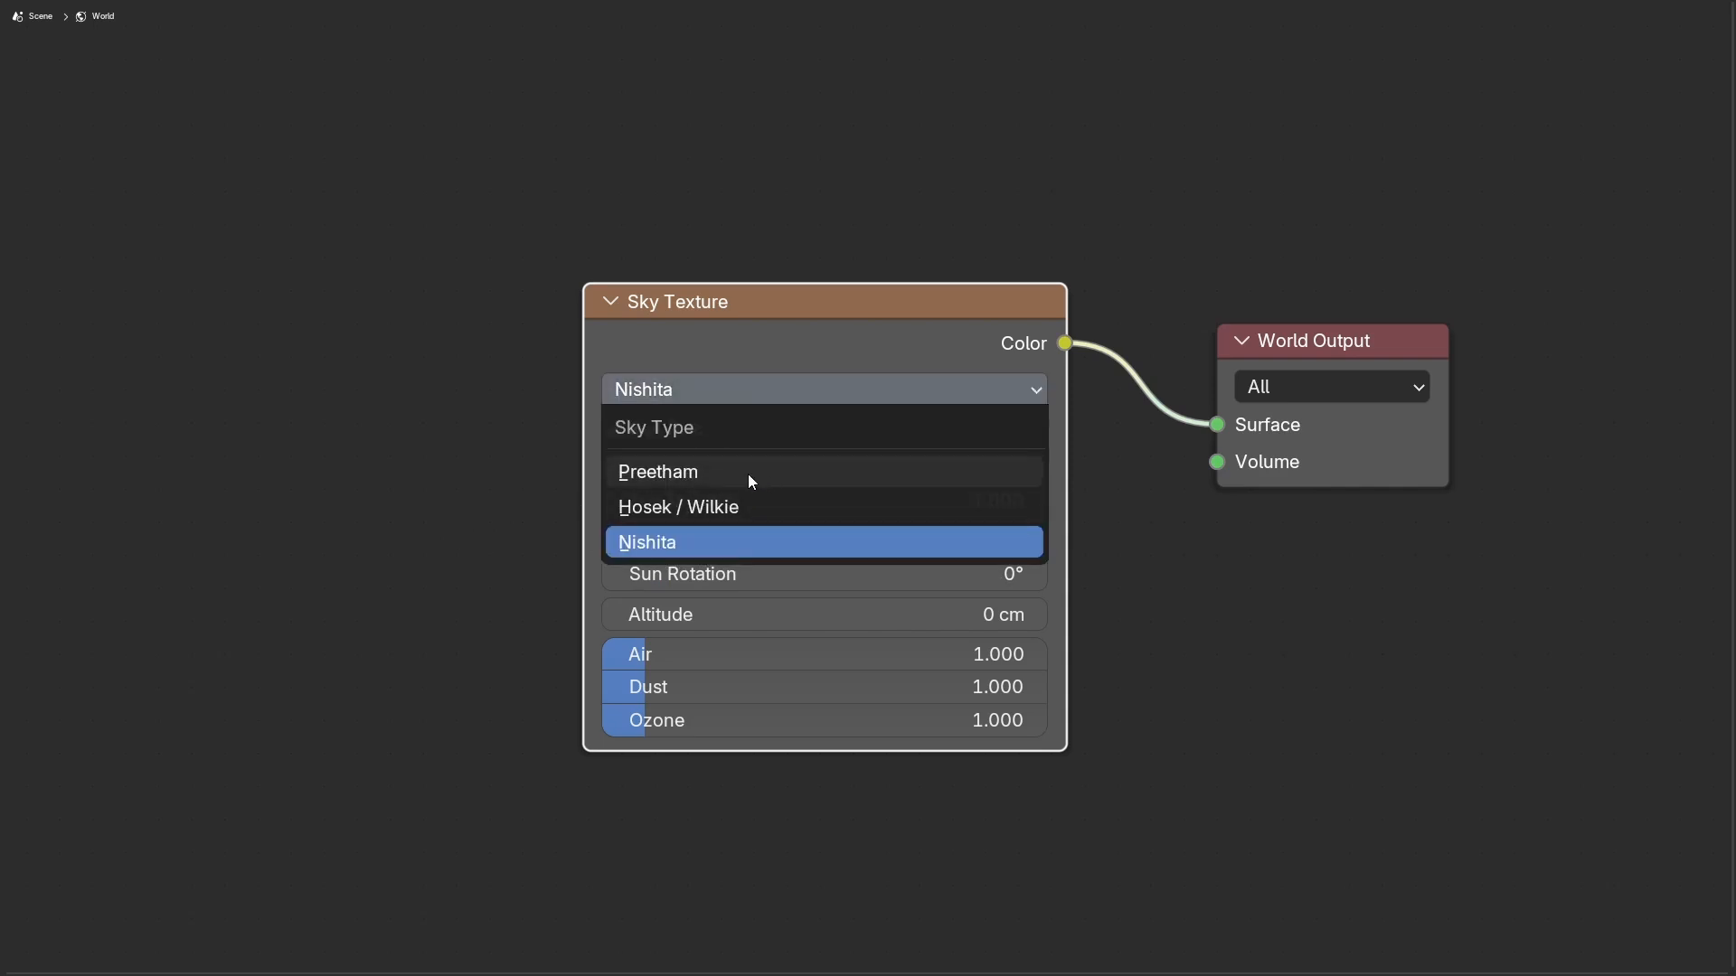
pyautogui.click(696, 468)
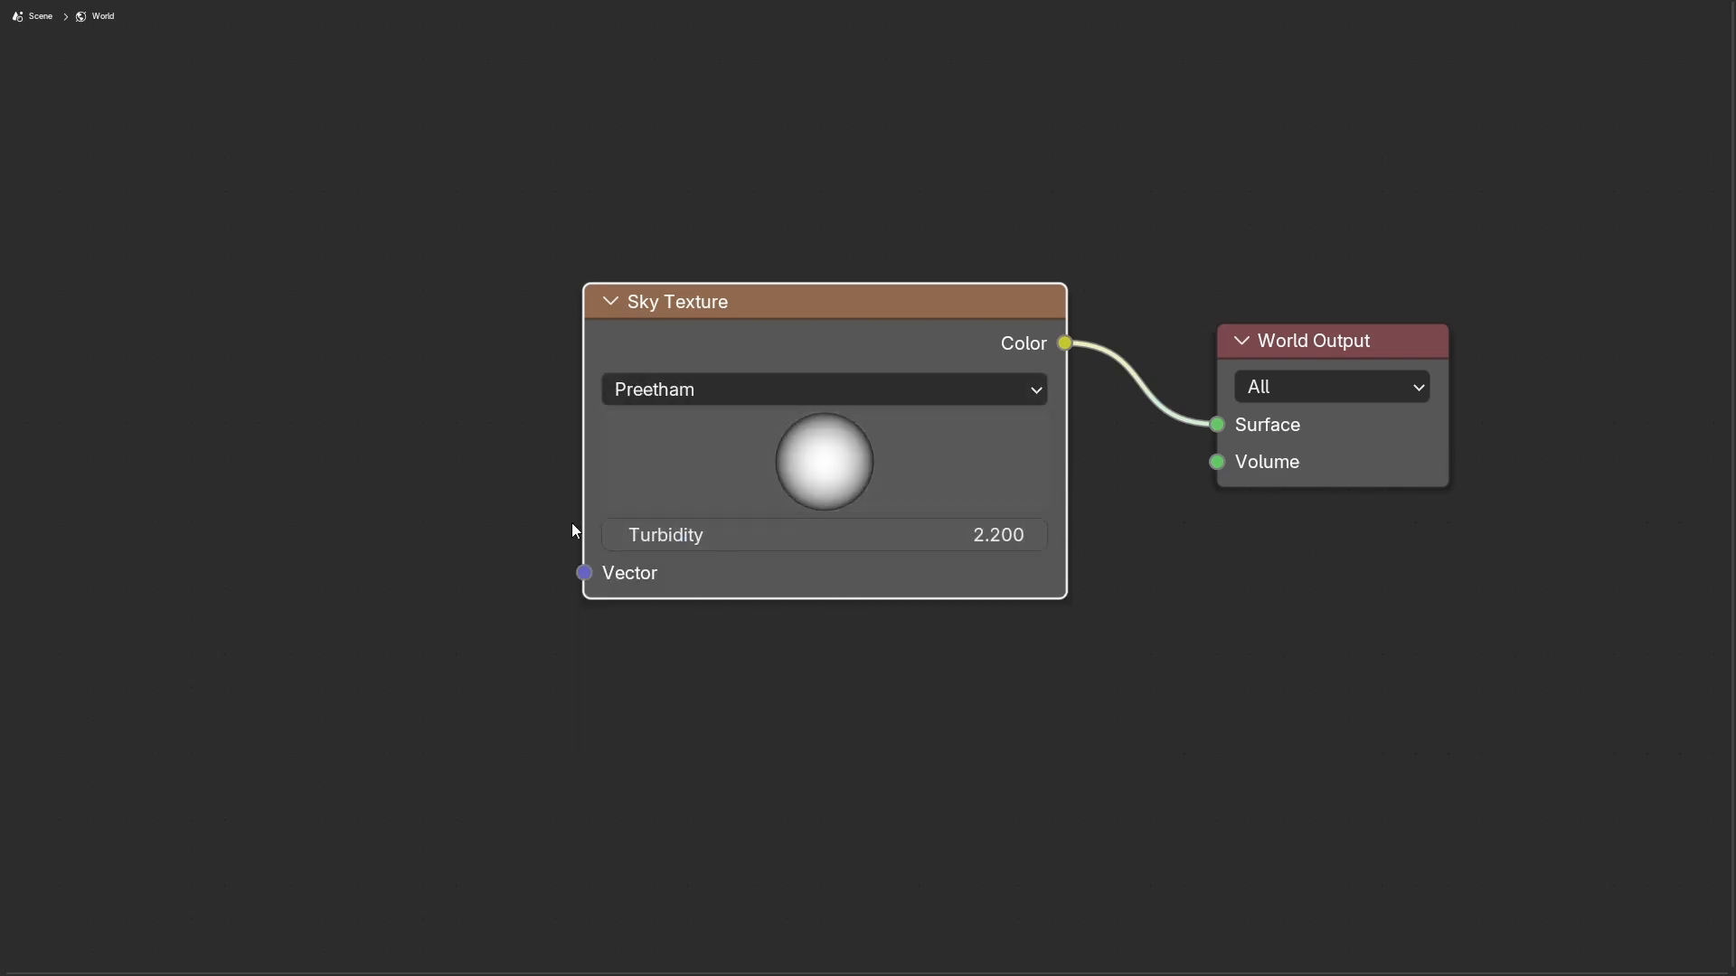
# Step: Set the Sky Texture's sky type to Hosek / Wilkie
pyautogui.click(747, 389)
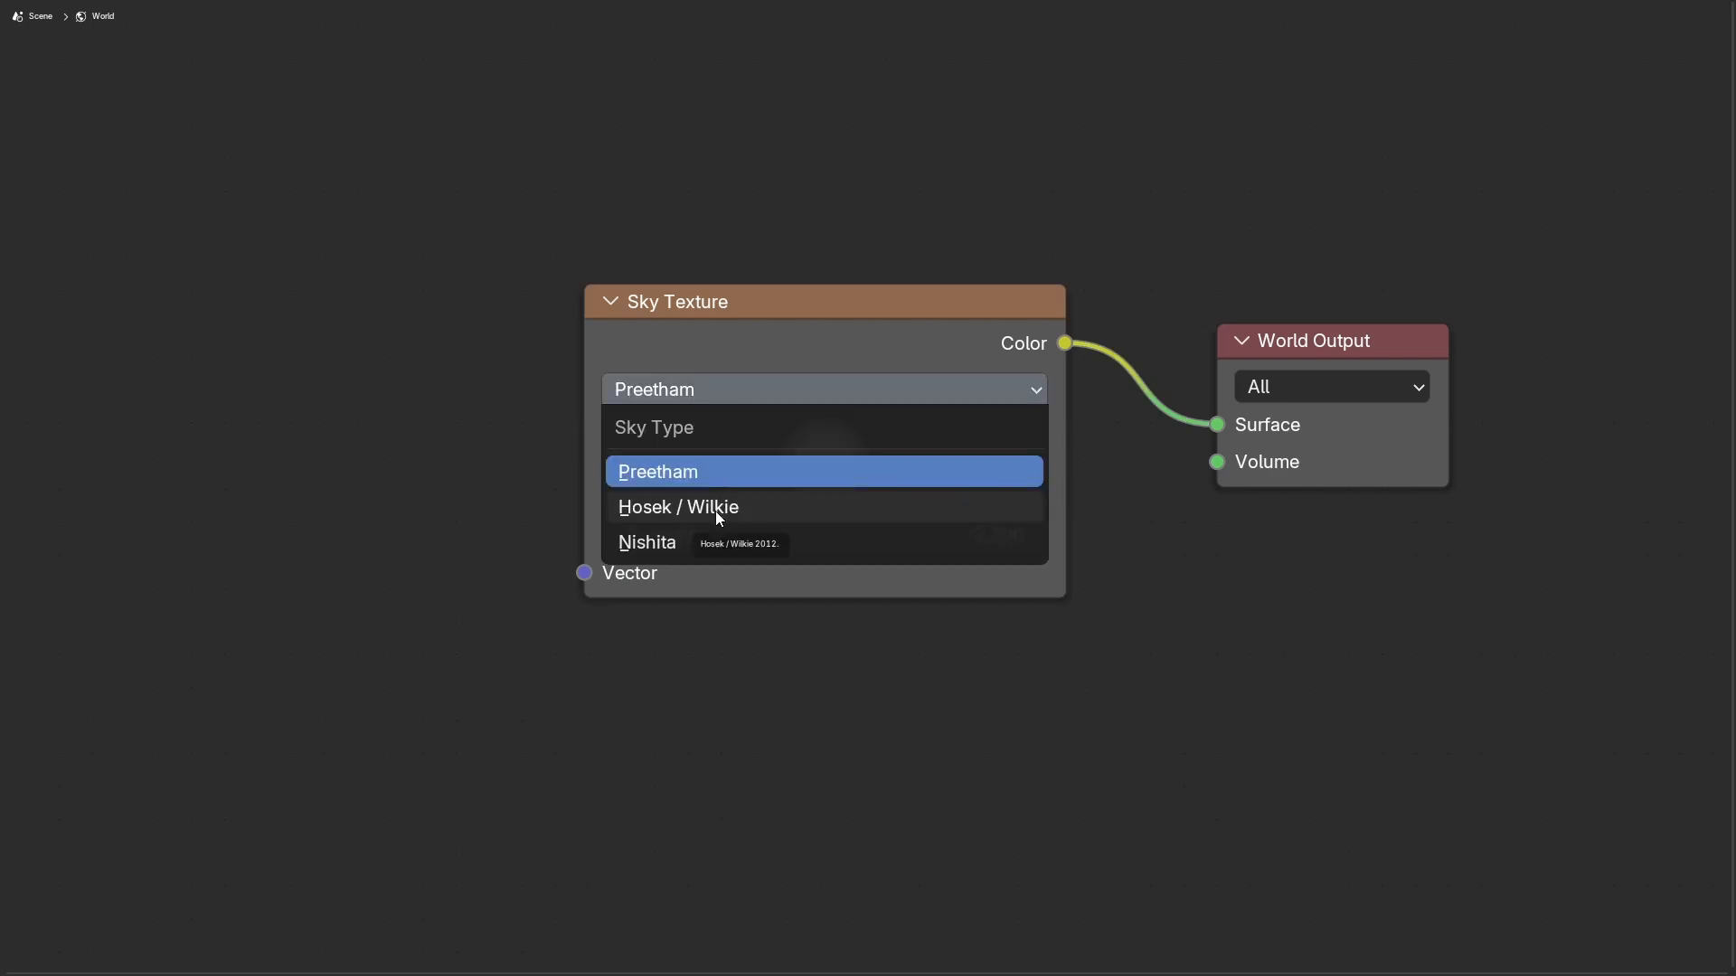
pyautogui.click(714, 512)
pyautogui.click(742, 392)
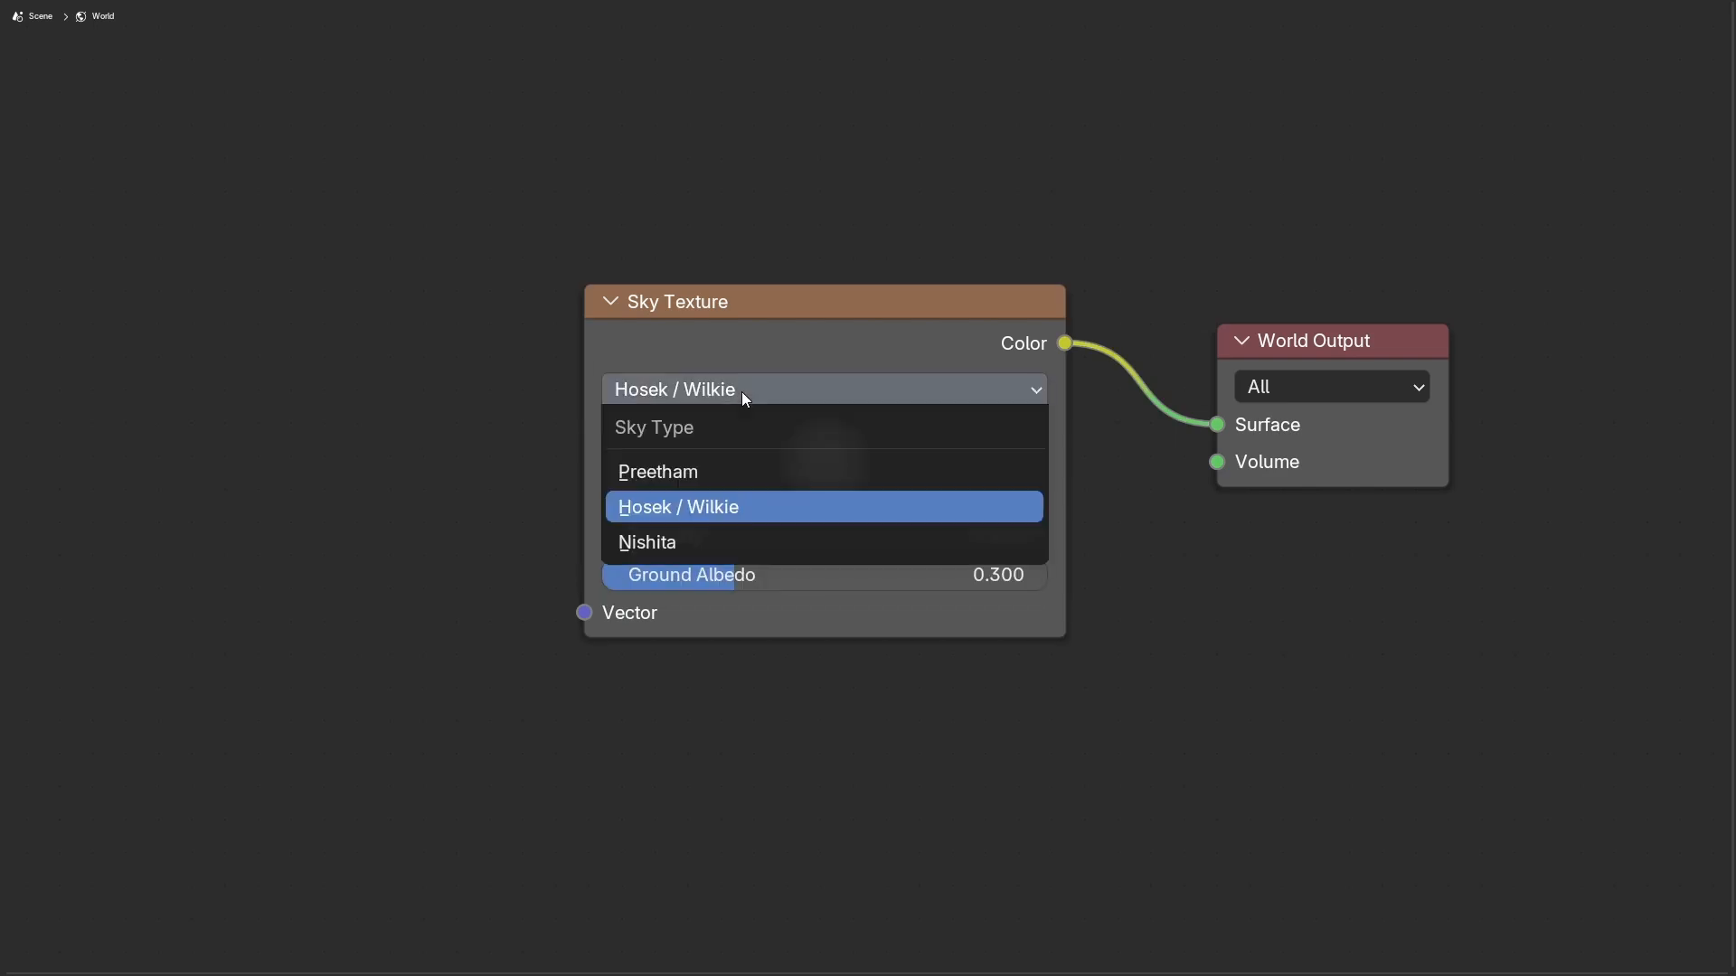
pyautogui.click(753, 389)
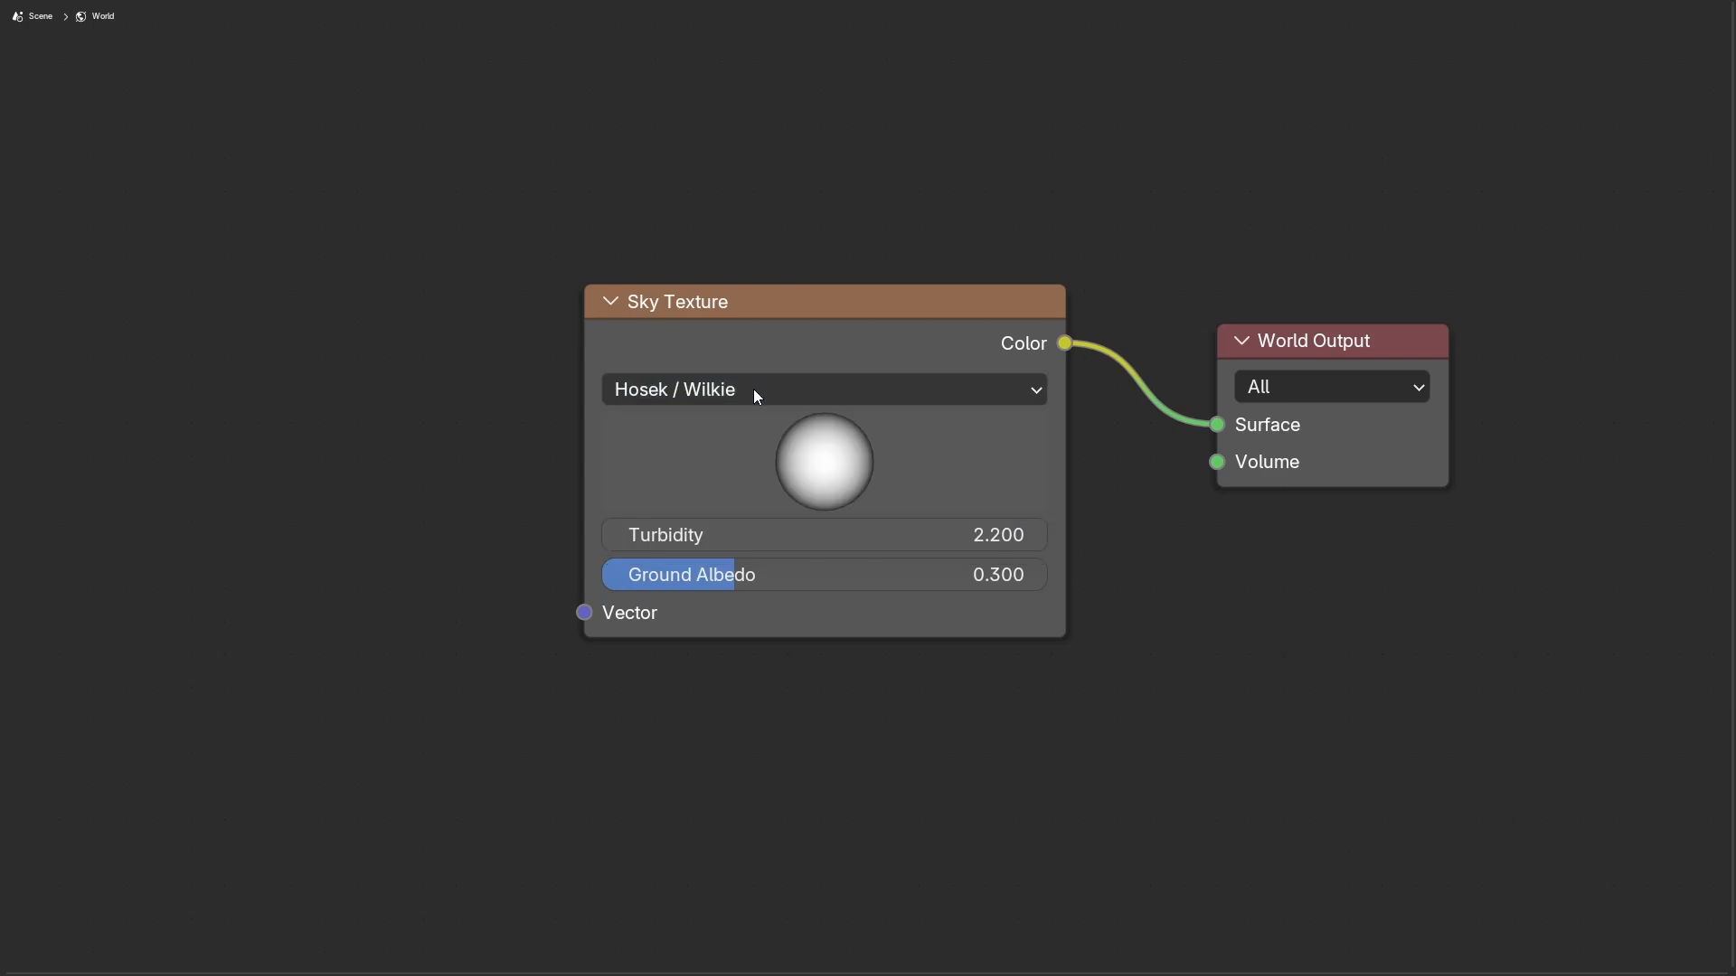
# Step: Set the Sky Texture's sky type to Nishita
pyautogui.click(752, 389)
pyautogui.click(697, 546)
pyautogui.moveTo(300, 443); pyautogui.dragTo(405, 420, button='middle')
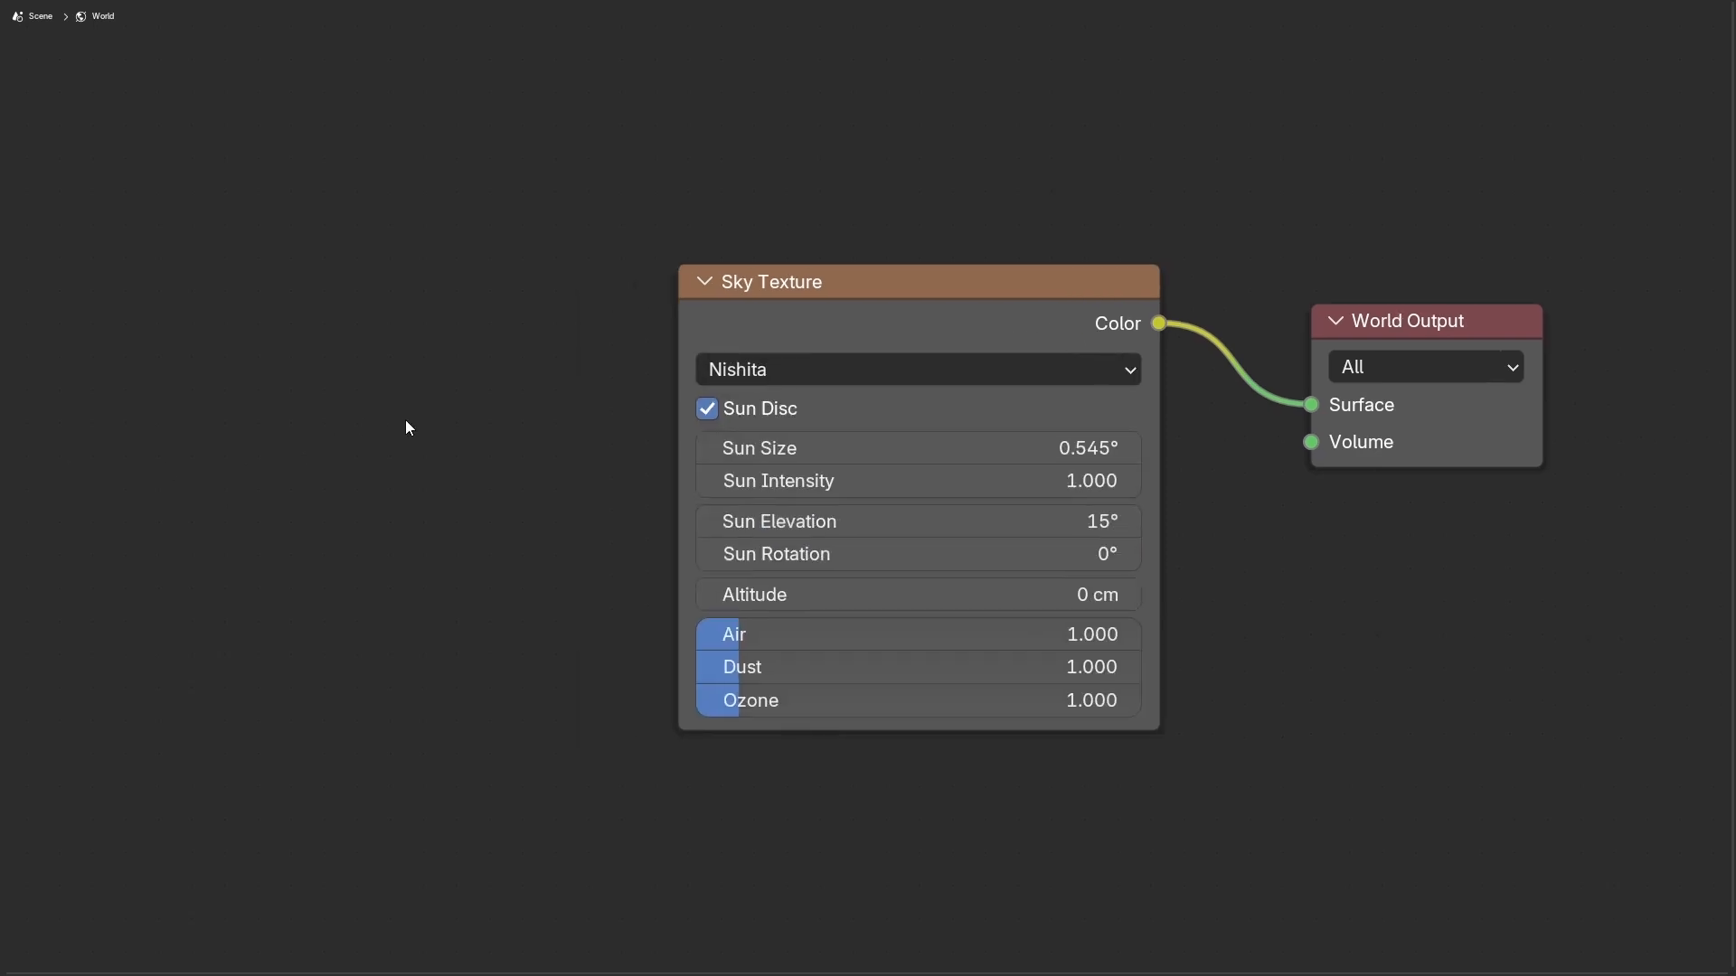
pyautogui.moveTo(930, 182); pyautogui.dragTo(930, 179, button='middle')
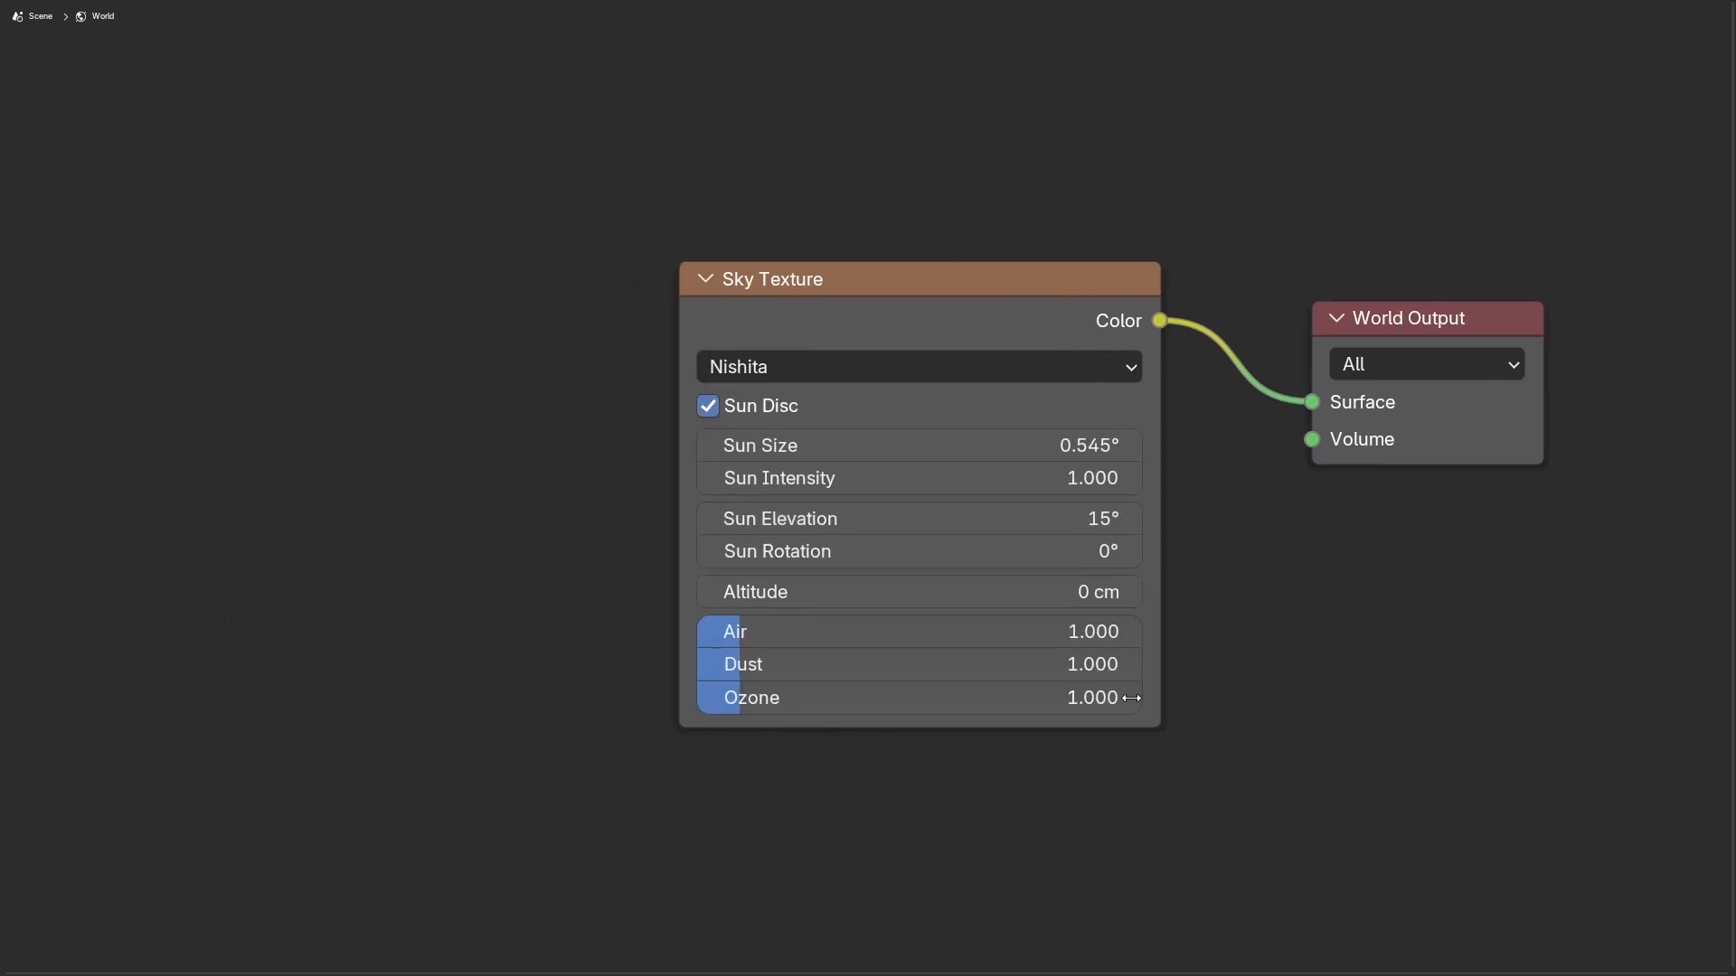
pyautogui.moveTo(479, 415); pyautogui.dragTo(504, 368, button='middle')
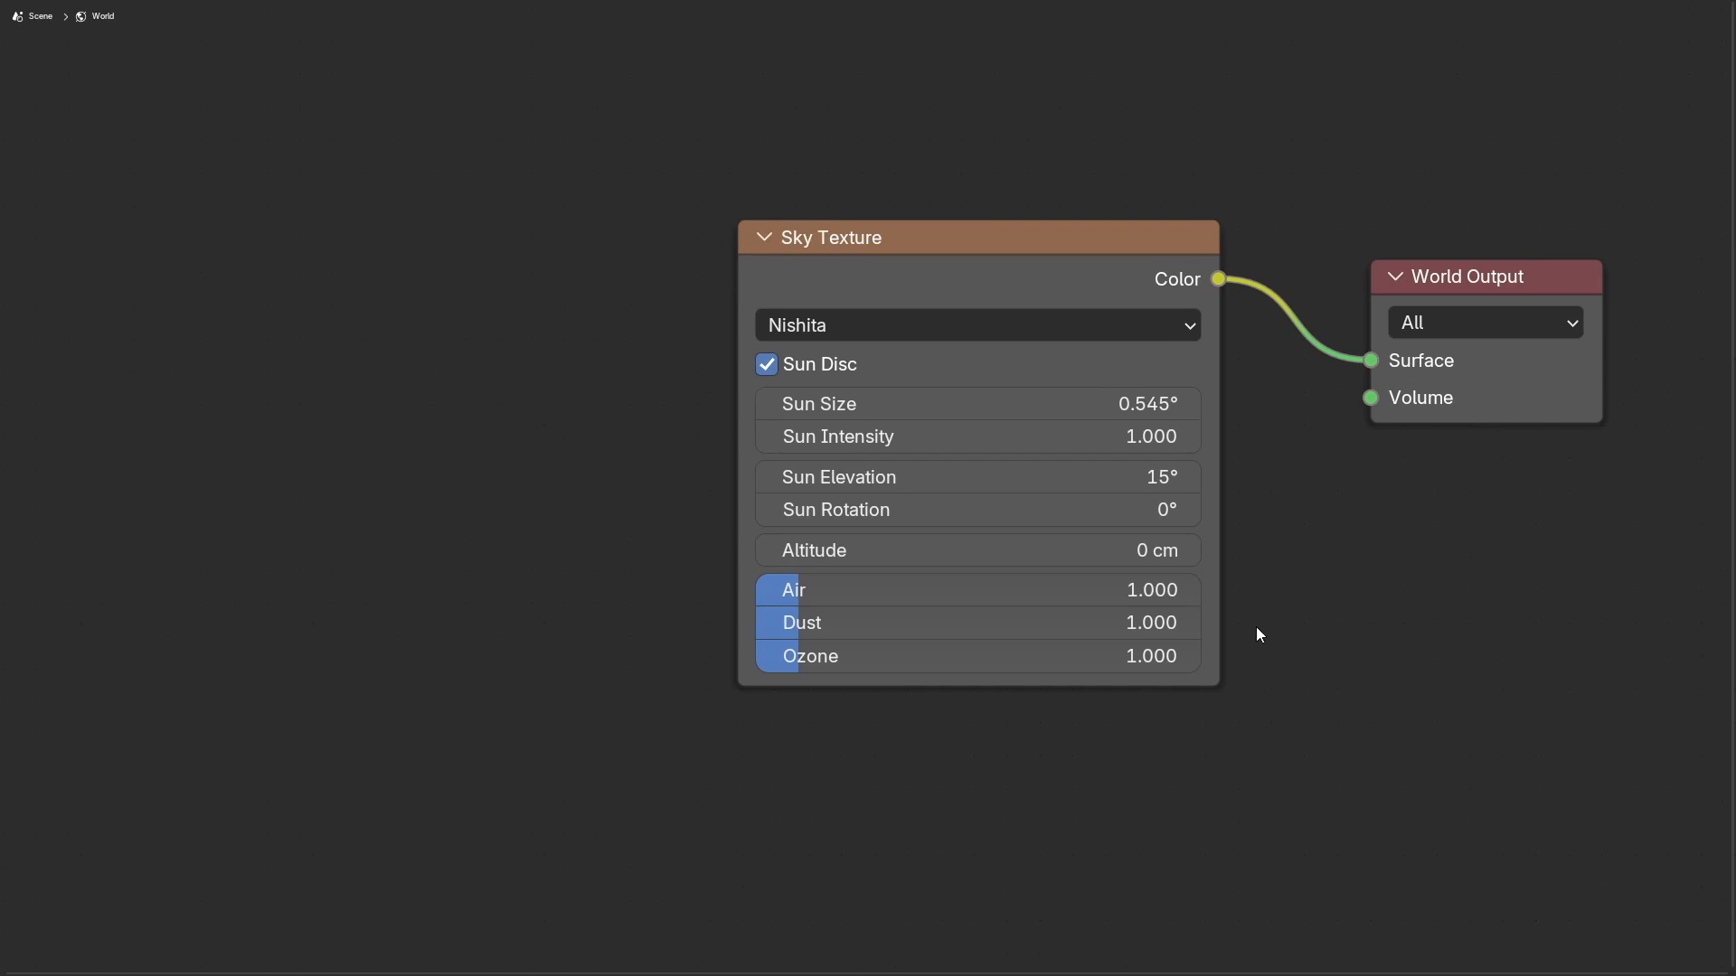
# Step: Set Sun Size, Sun Elevation and Sun Rotation together to 0°
pyautogui.moveTo(1043, 404); pyautogui.dragTo(1042, 510)
pyautogui.write('0')
pyautogui.press('Return')
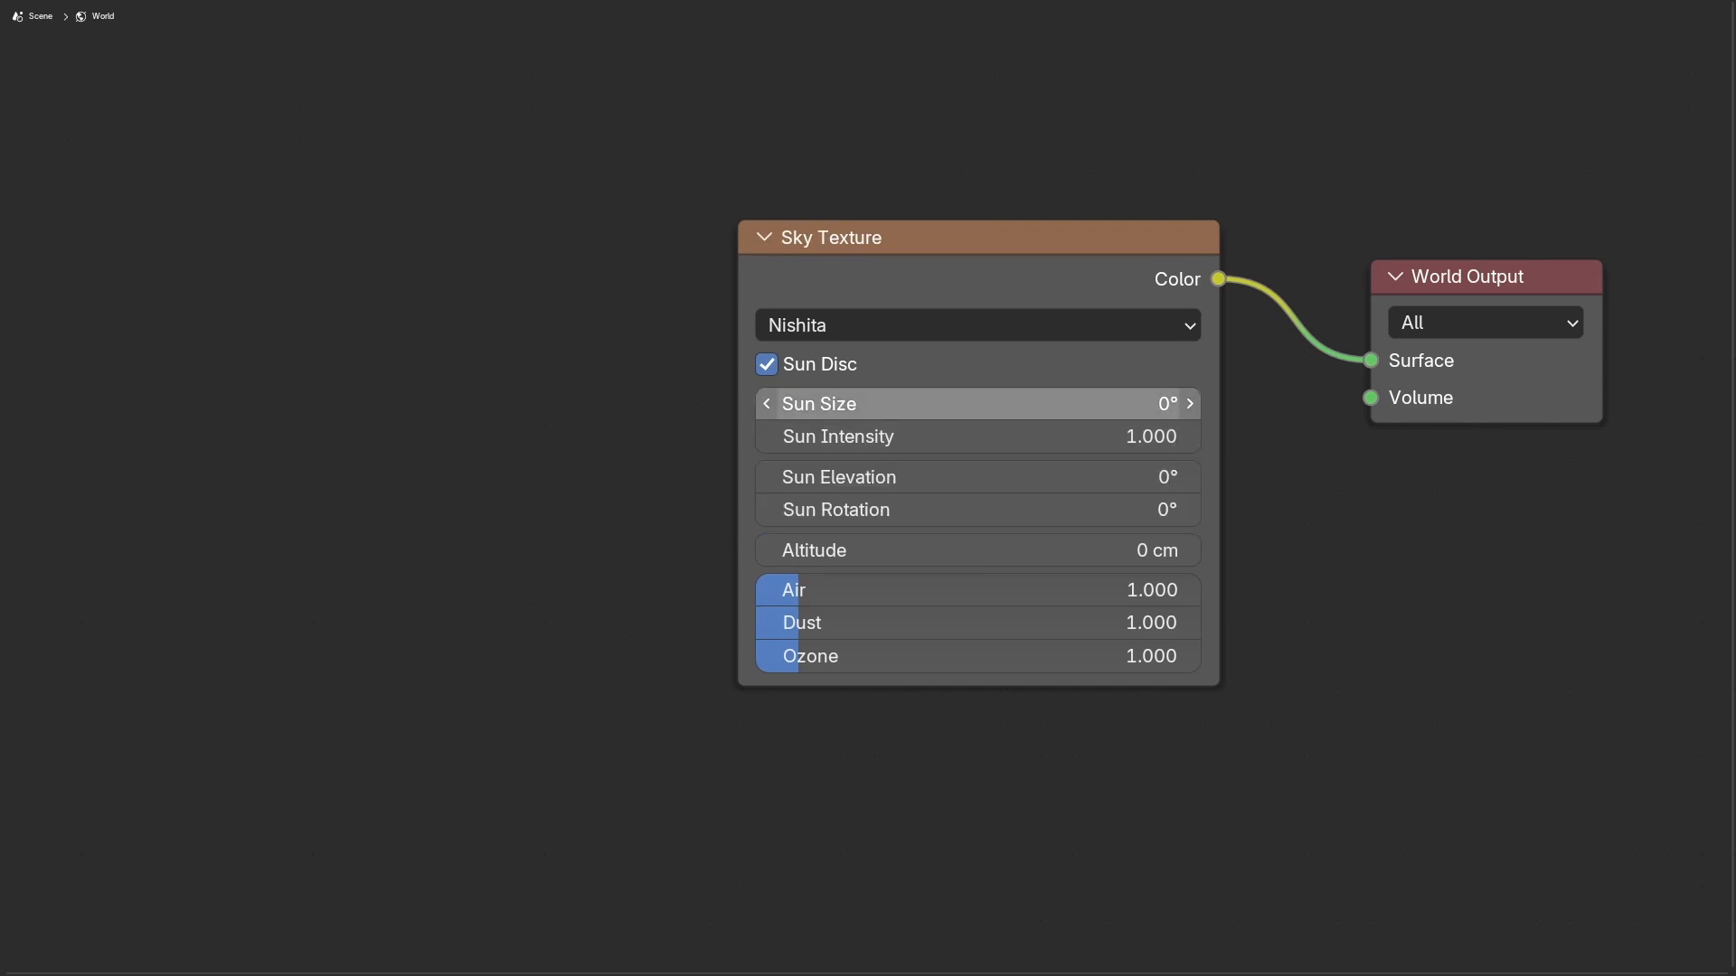
# Step: Set the Sky Texture's Sun Intensity to 0
pyautogui.click(1043, 412)
pyautogui.press('Escape')
pyautogui.click(1190, 442)
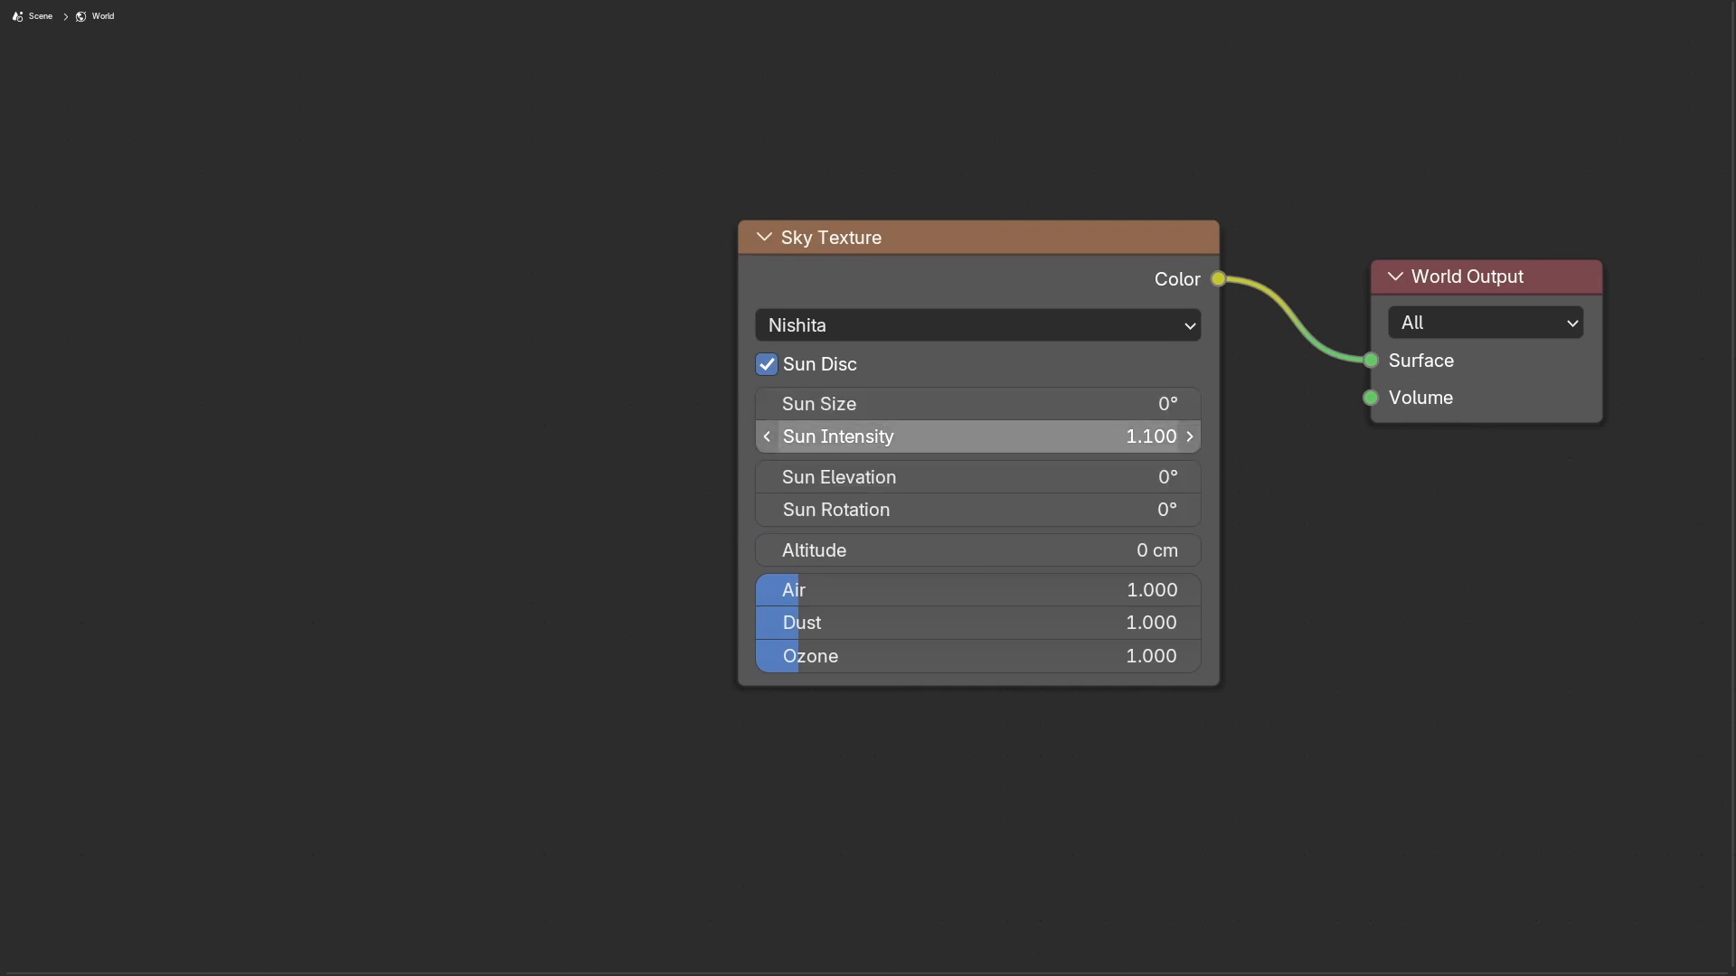
pyautogui.moveTo(1166, 438); pyautogui.dragTo(1103, 438)
# Step: Set the Air, Dust and Ozone densities together to 0
pyautogui.moveTo(1067, 590); pyautogui.dragTo(1040, 658)
pyautogui.press('Escape')
pyautogui.write('0')
pyautogui.press('Return')
# Step: Restore the split layout and switch the 3D viewport to Rendered shading
pyautogui.moveTo(1288, 533); pyautogui.dragTo(1031, 504, button='middle')
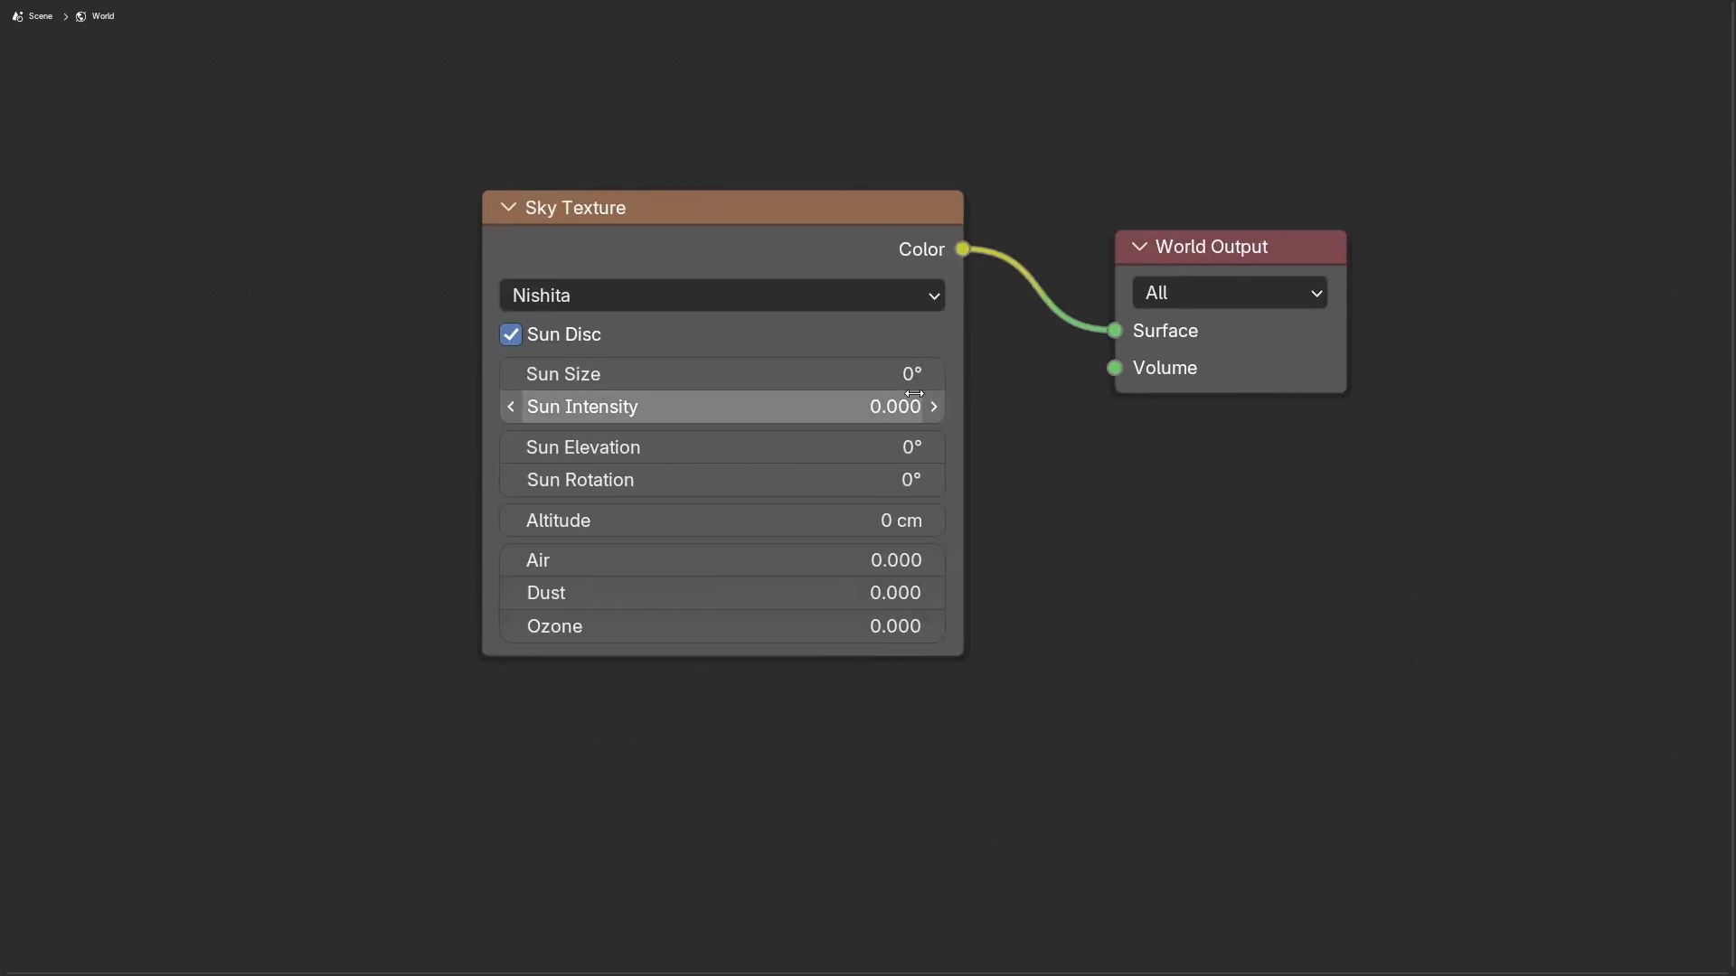
pyautogui.hotkey('ctrl', 'space')
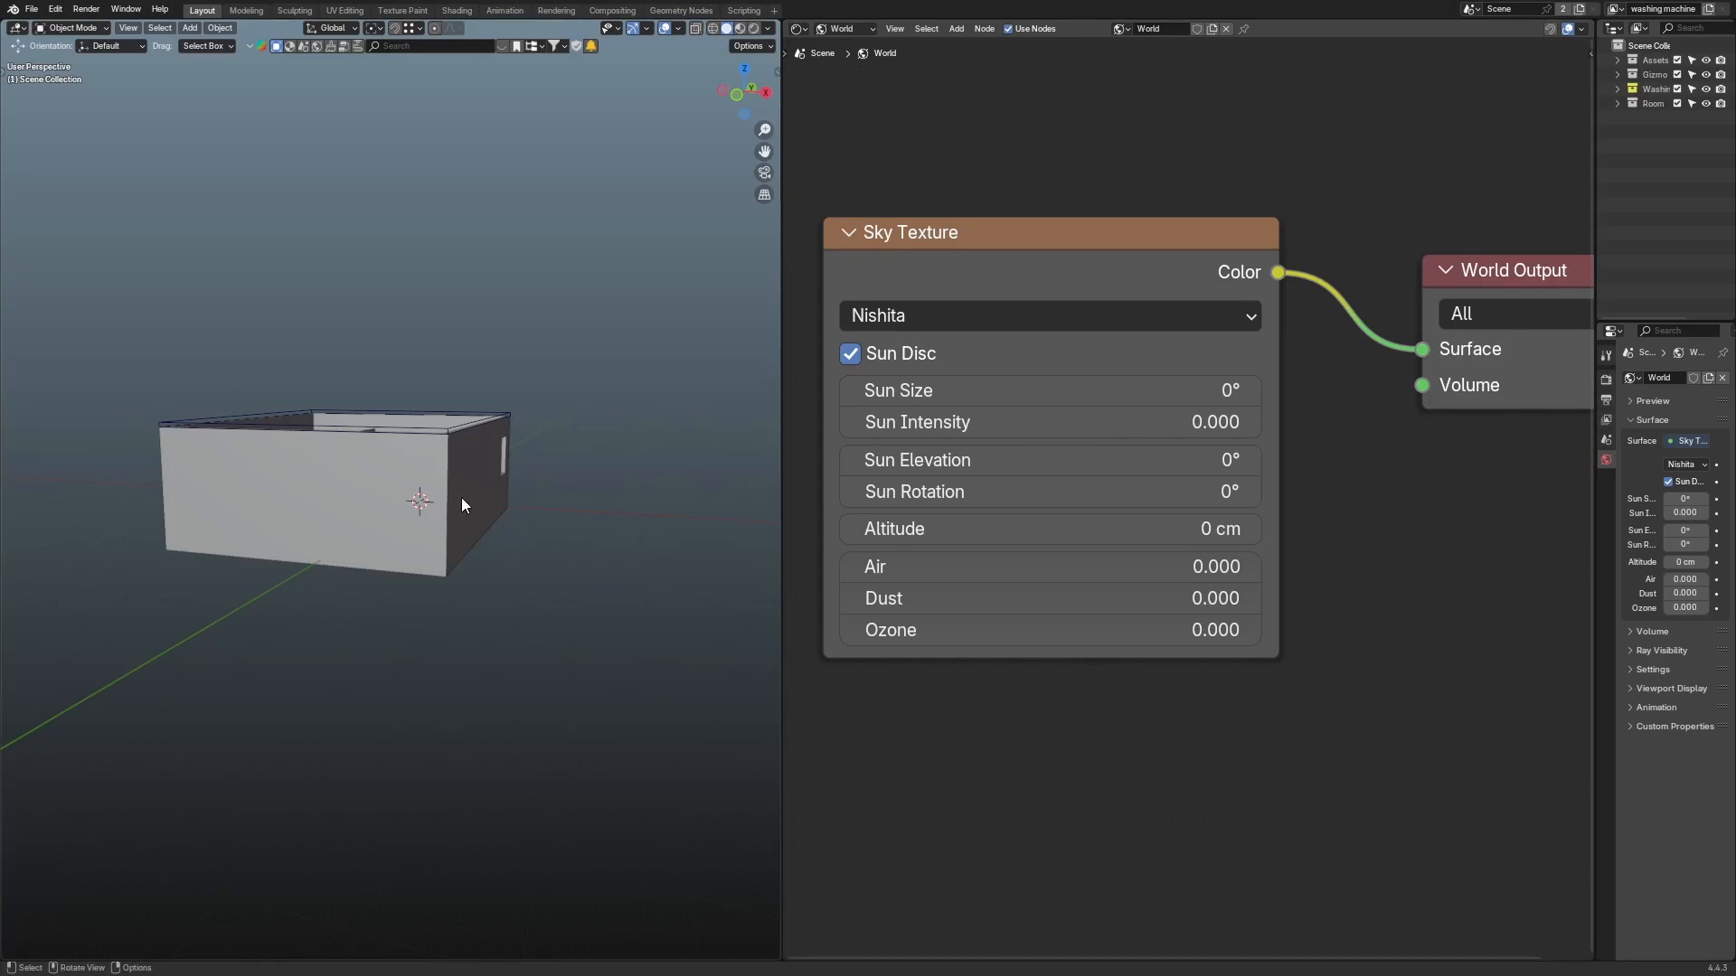
pyautogui.moveTo(461, 497); pyautogui.dragTo(524, 503, button='middle')
pyautogui.press('z')
pyautogui.click(510, 256)
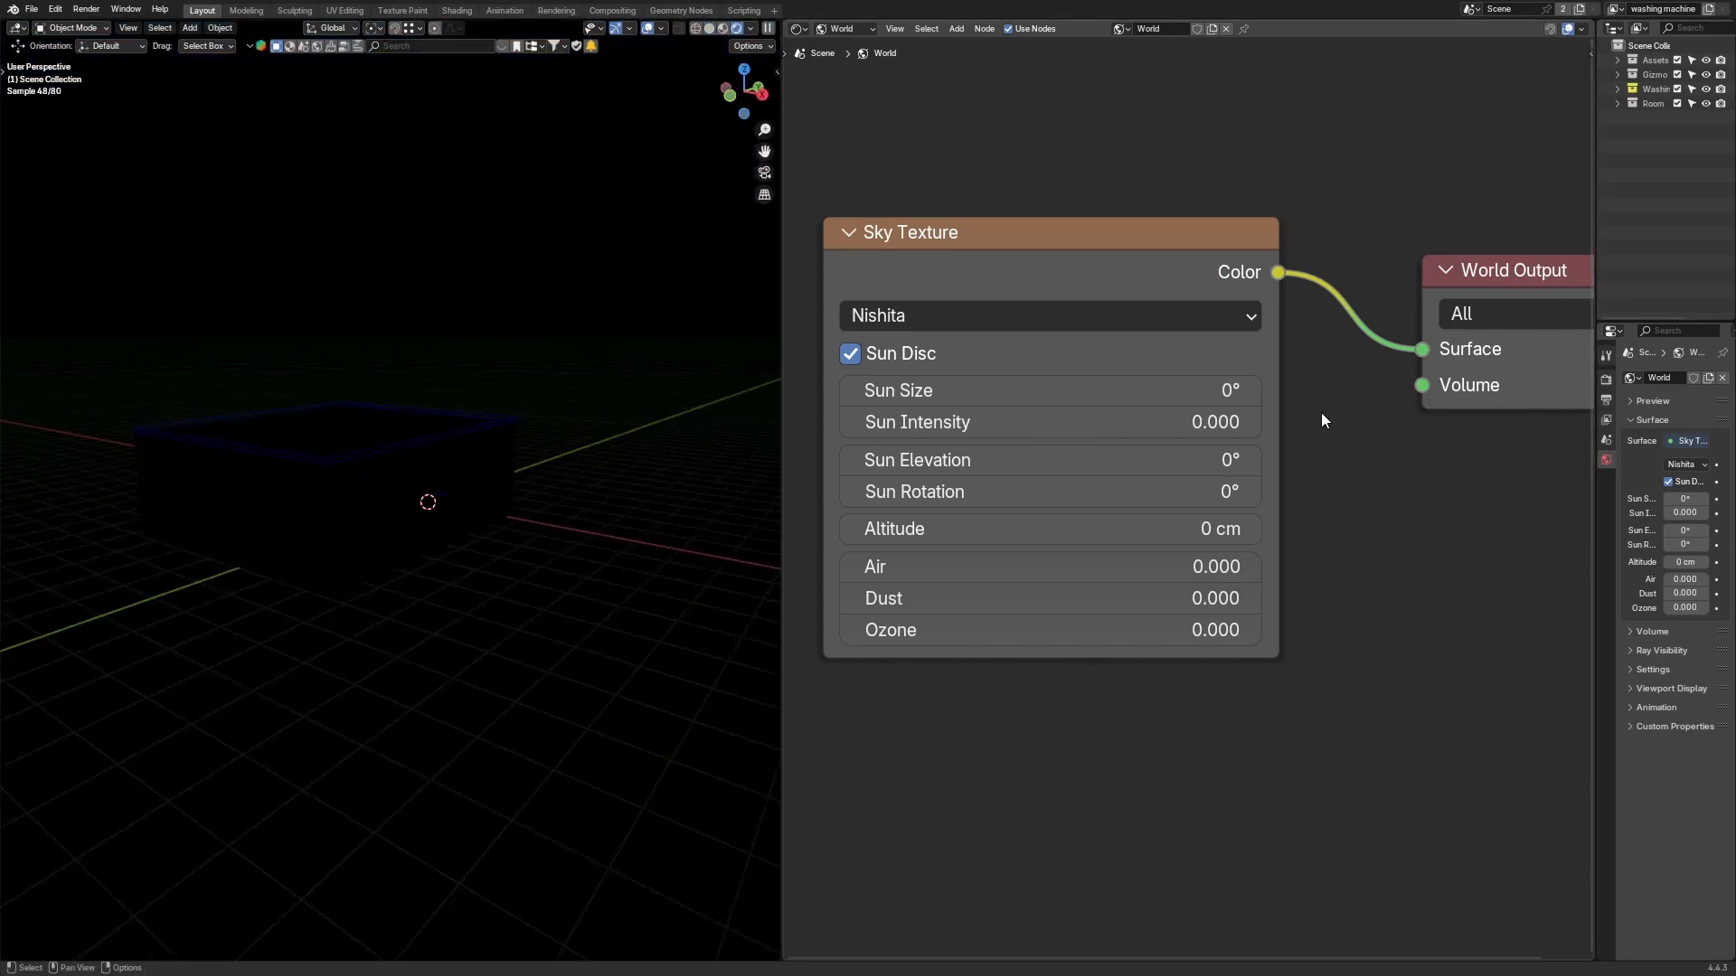
# Step: Maximize the node editor again and examine the Nishita Sky Texture settings
pyautogui.moveTo(768, 474); pyautogui.dragTo(484, 290, button='middle')
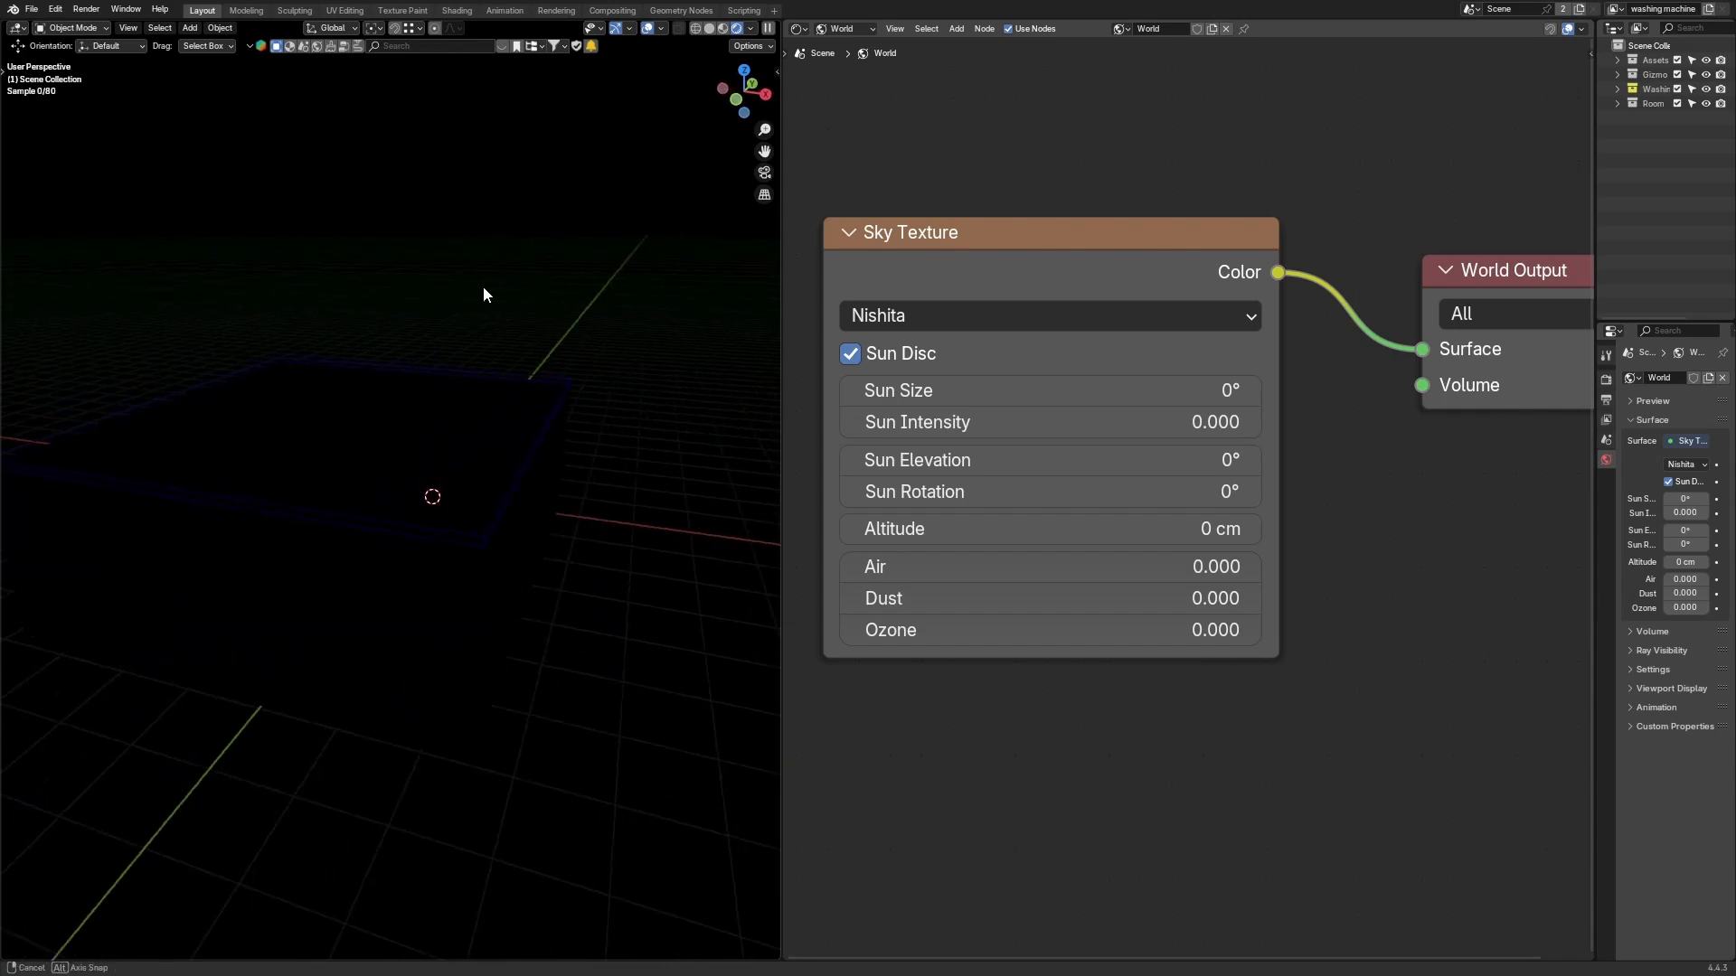
pyautogui.hotkey('ctrl', 'space')
pyautogui.scroll(1, 1059, 421)
pyautogui.moveTo(1107, 505); pyautogui.dragTo(1162, 567, button='middle')
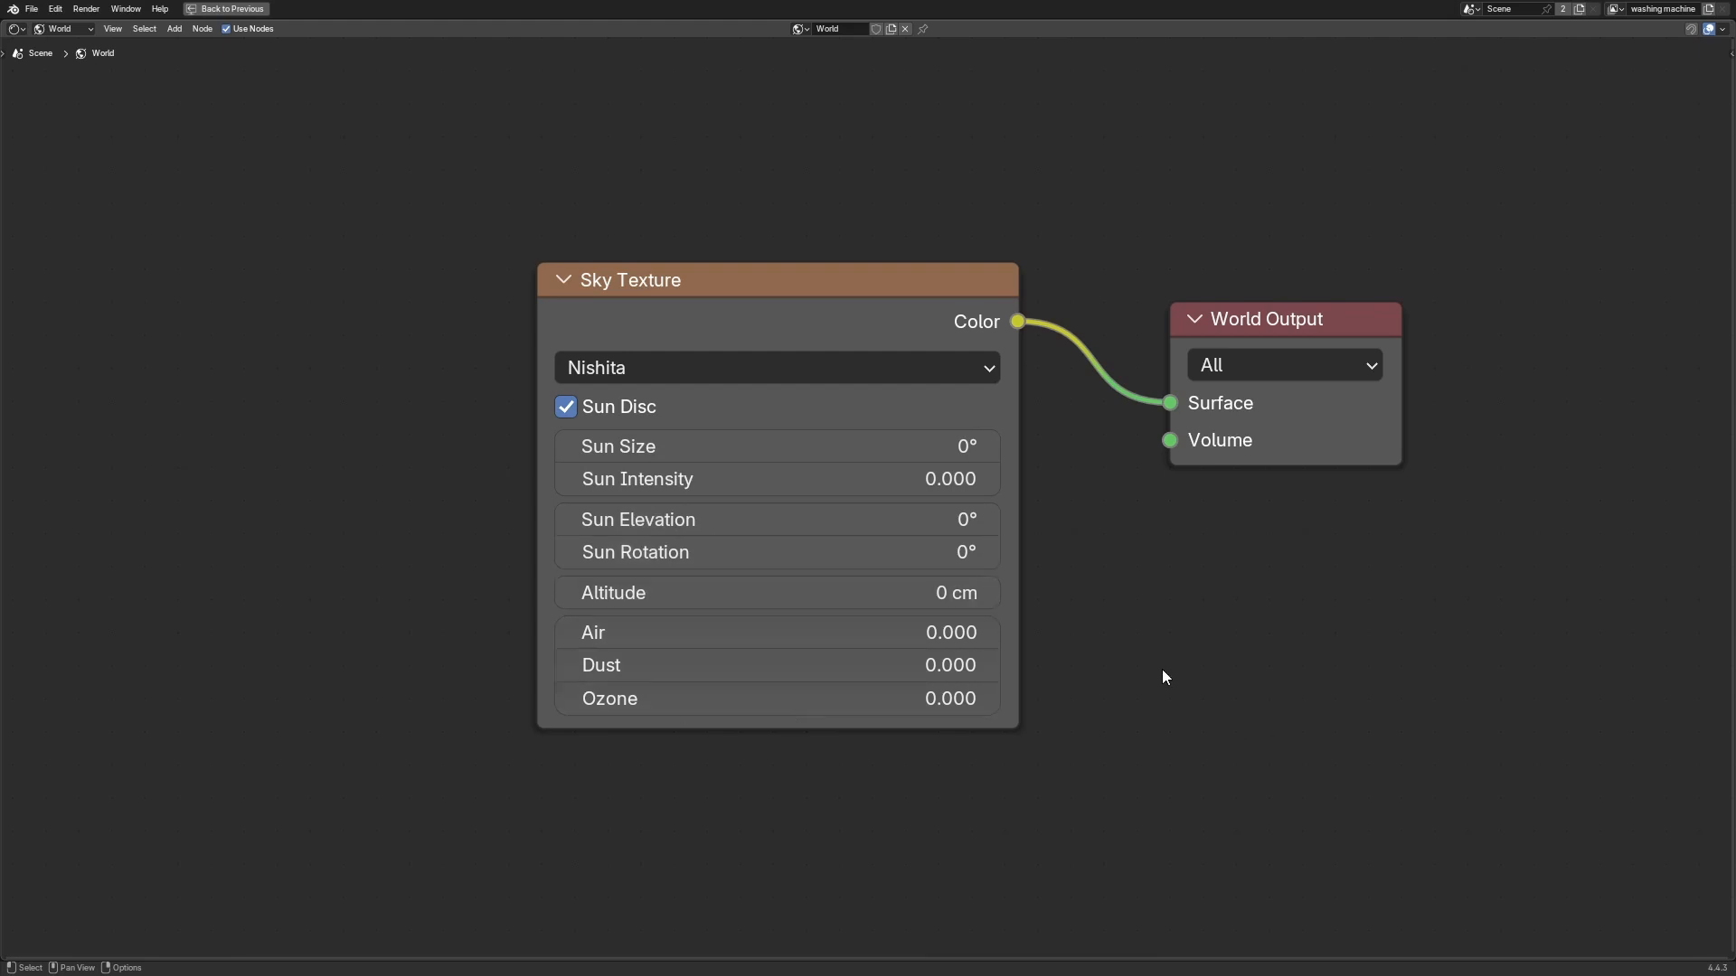
pyautogui.moveTo(1070, 233); pyautogui.dragTo(1151, 246, button='middle')
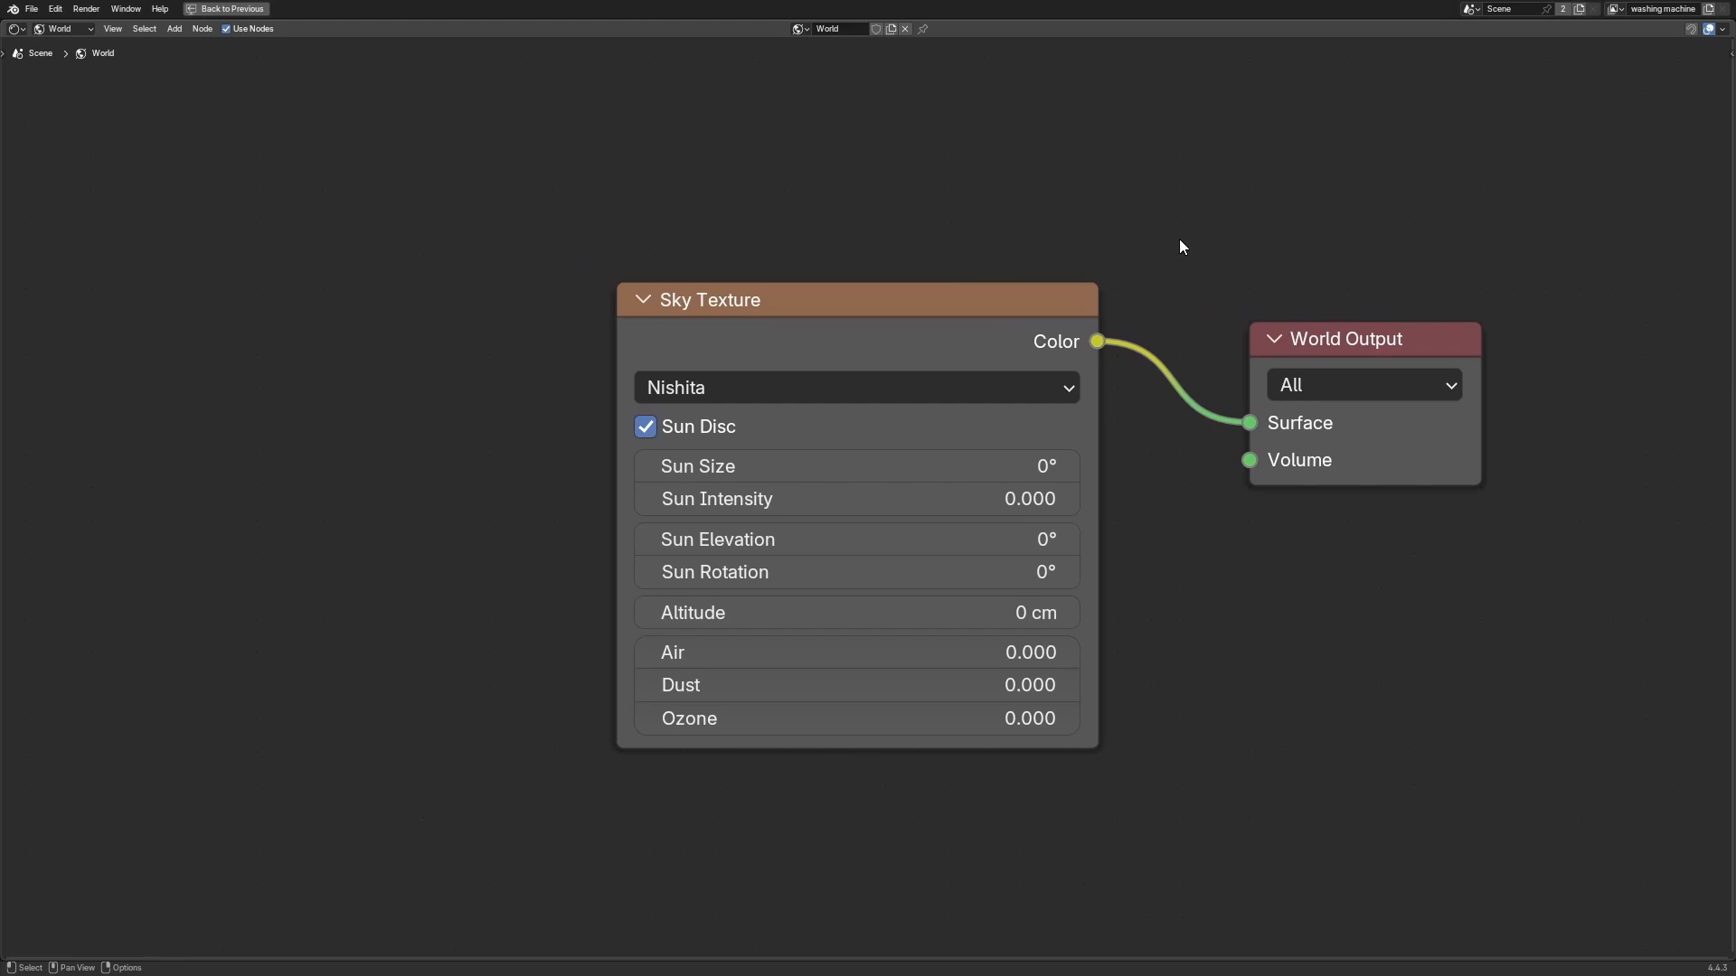
pyautogui.moveTo(1148, 259); pyautogui.dragTo(1187, 275, button='middle')
pyautogui.moveTo(957, 317); pyautogui.dragTo(759, 318)
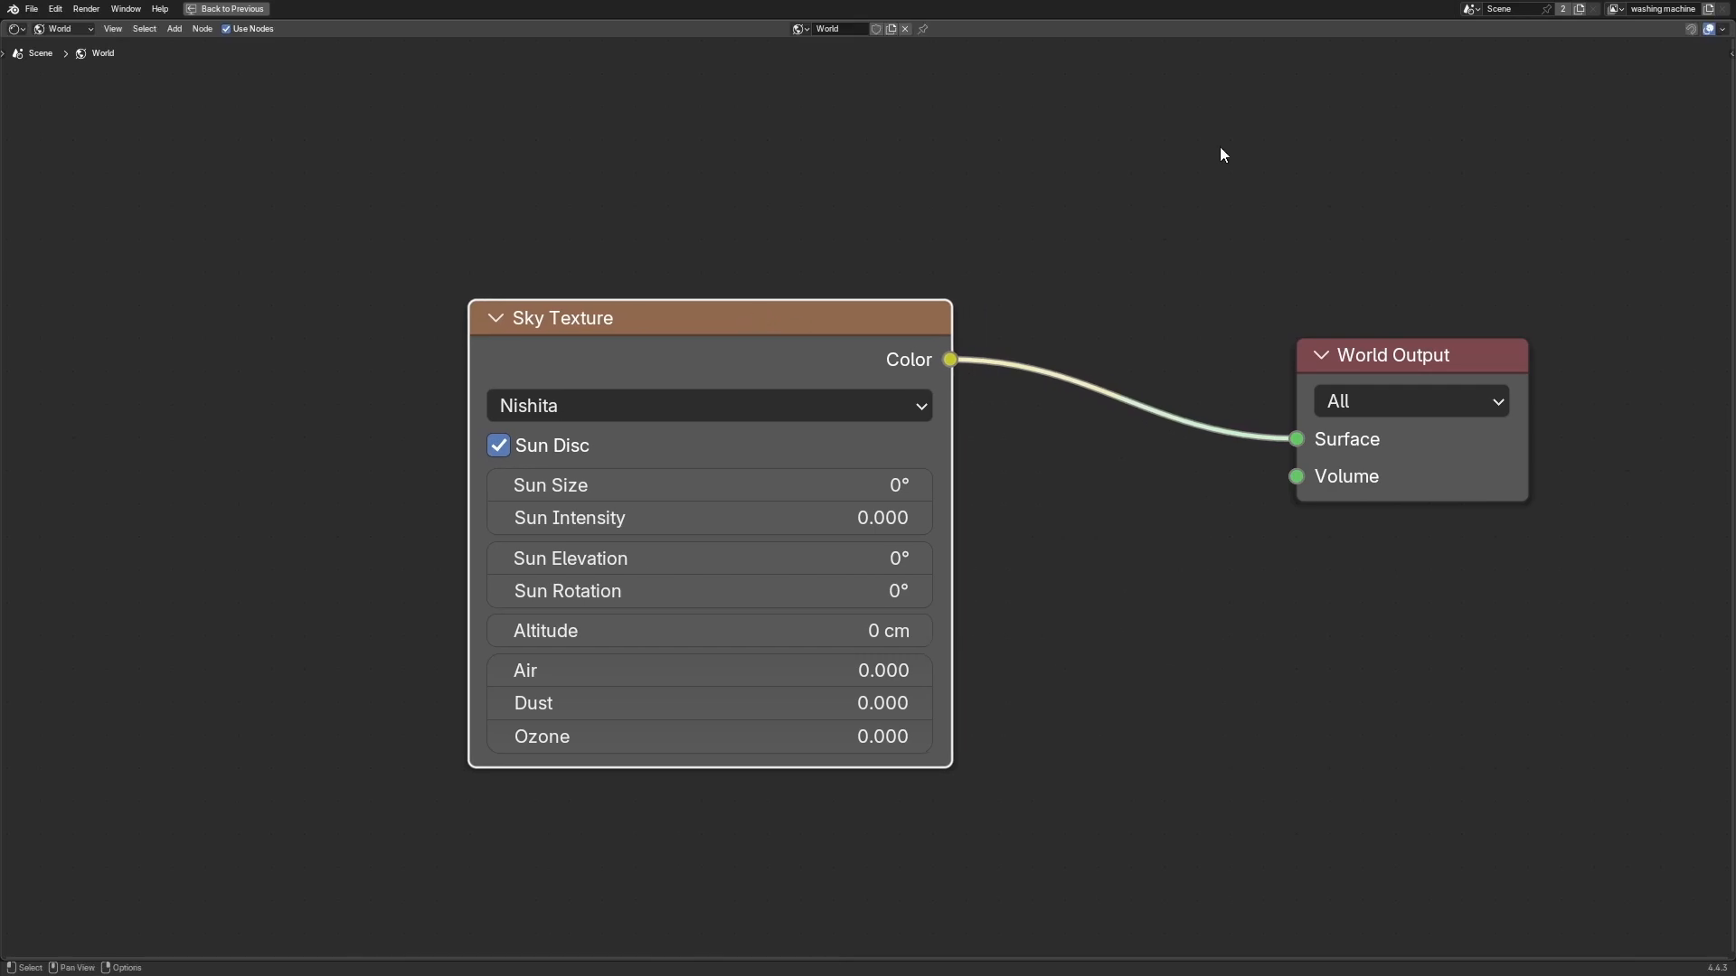
pyautogui.moveTo(1221, 154); pyautogui.dragTo(1409, 202, button='middle')
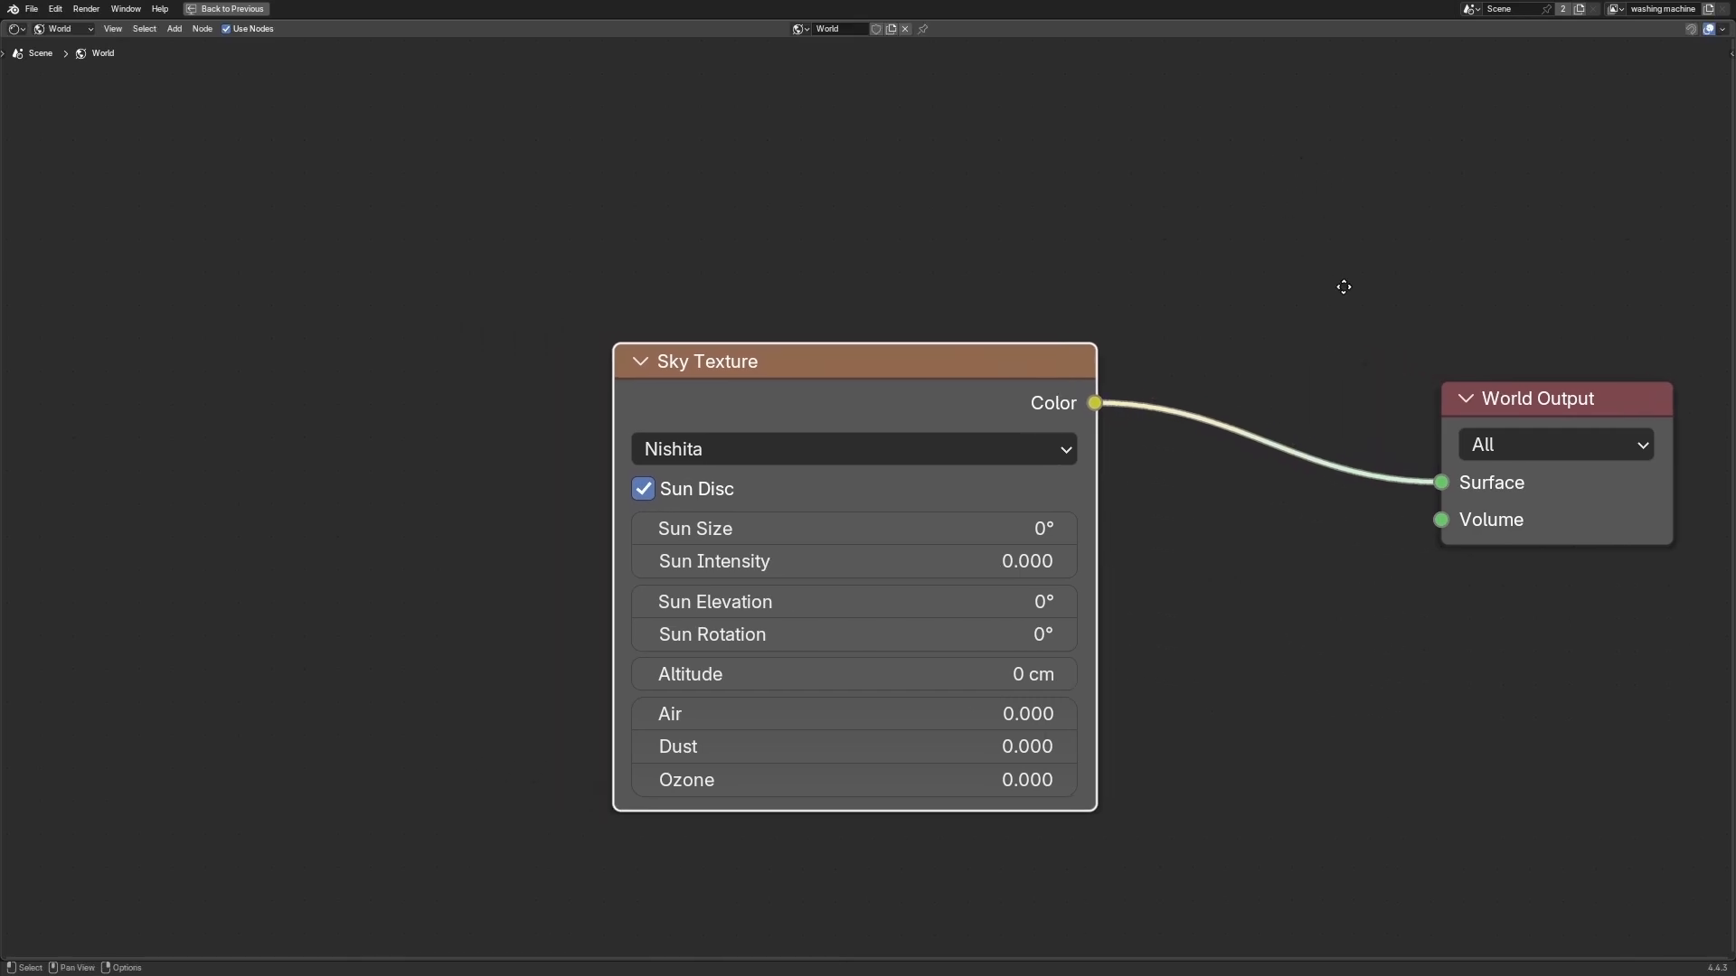
pyautogui.moveTo(1316, 263); pyautogui.dragTo(1224, 237, button='middle')
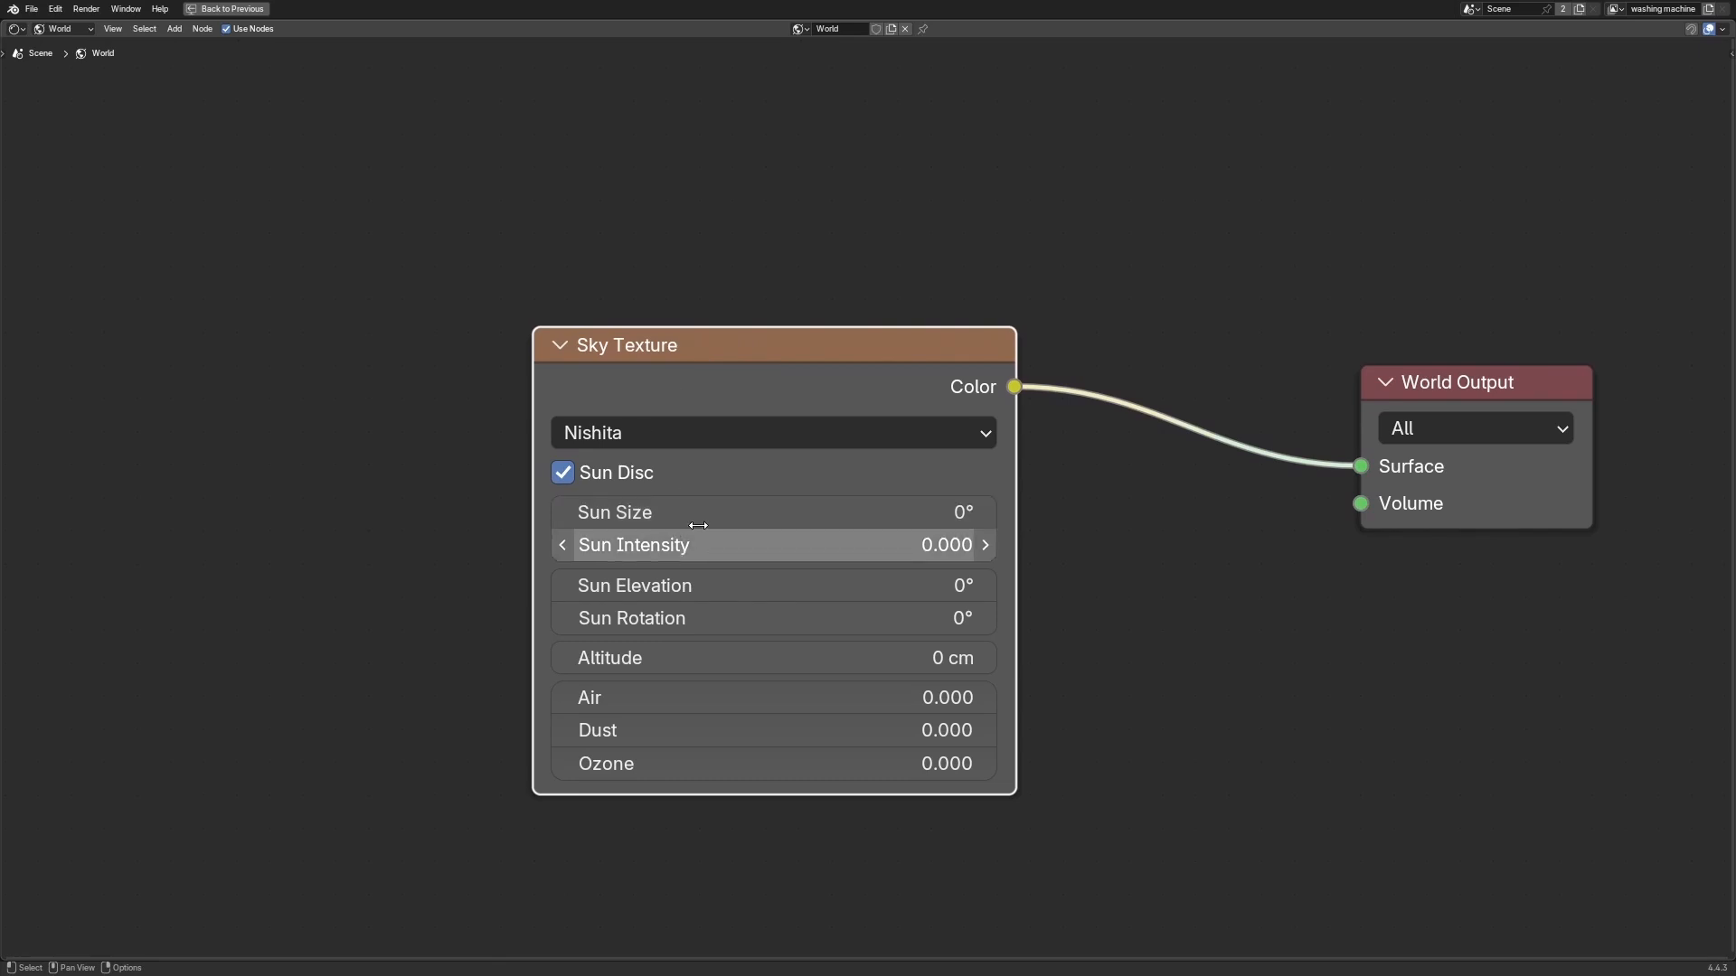
pyautogui.moveTo(834, 173); pyautogui.dragTo(918, 128, button='middle')
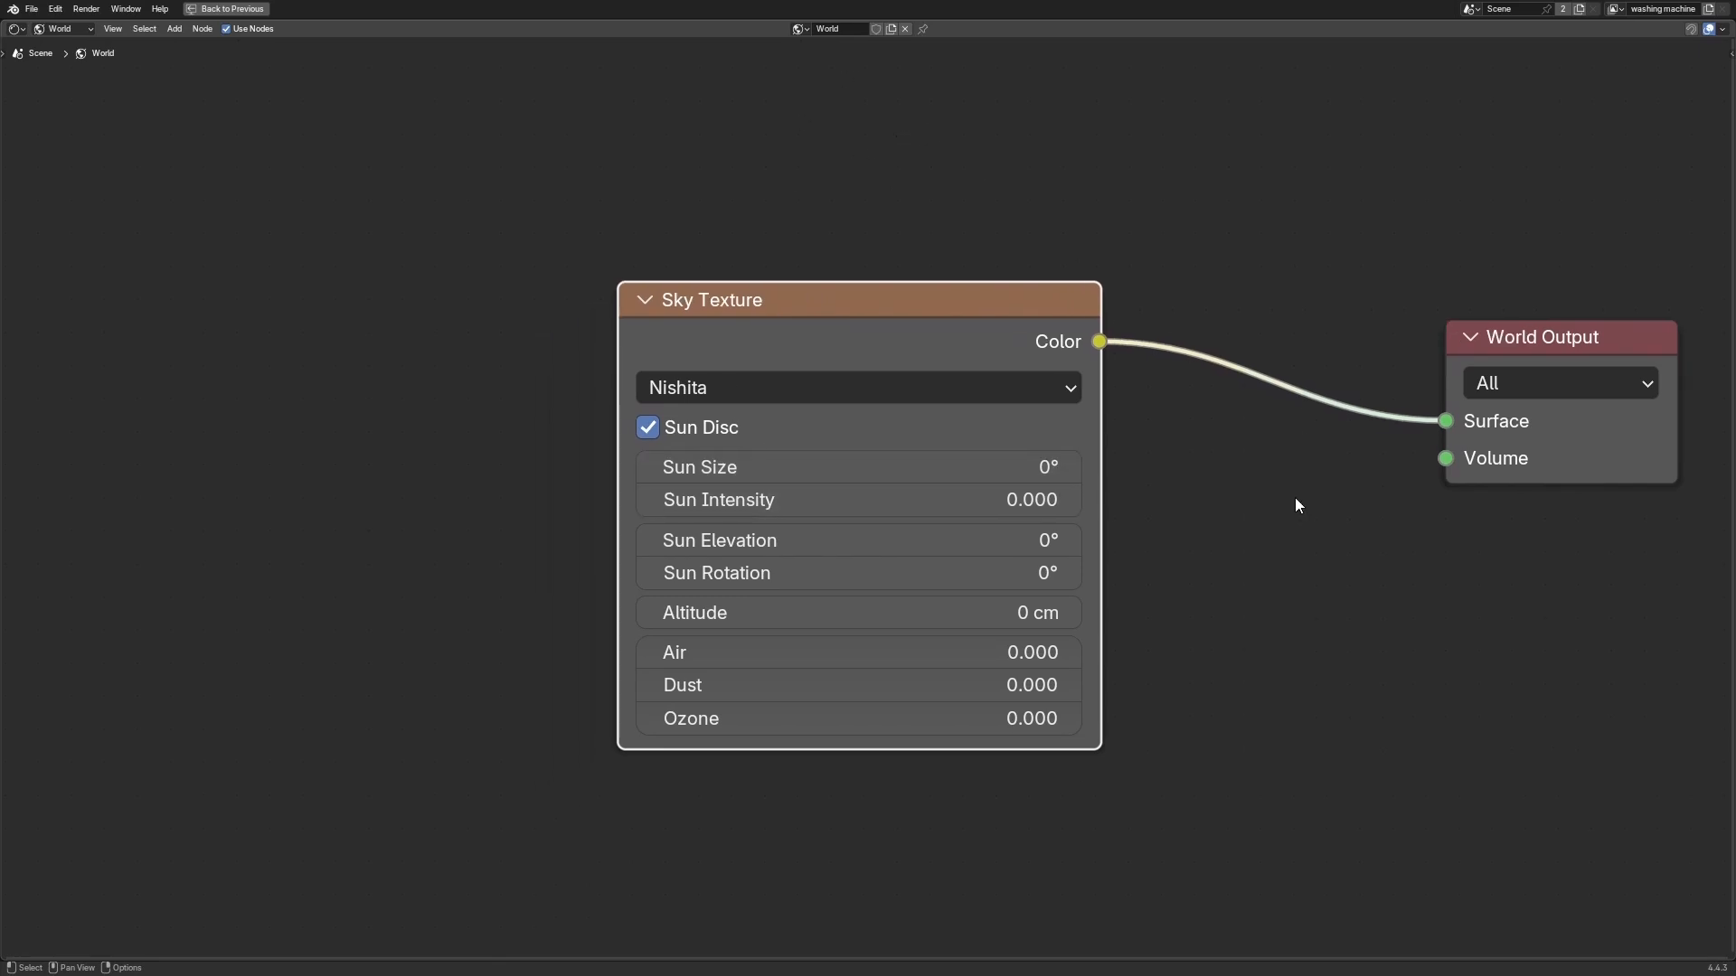
pyautogui.moveTo(1299, 505); pyautogui.dragTo(1295, 520, button='middle')
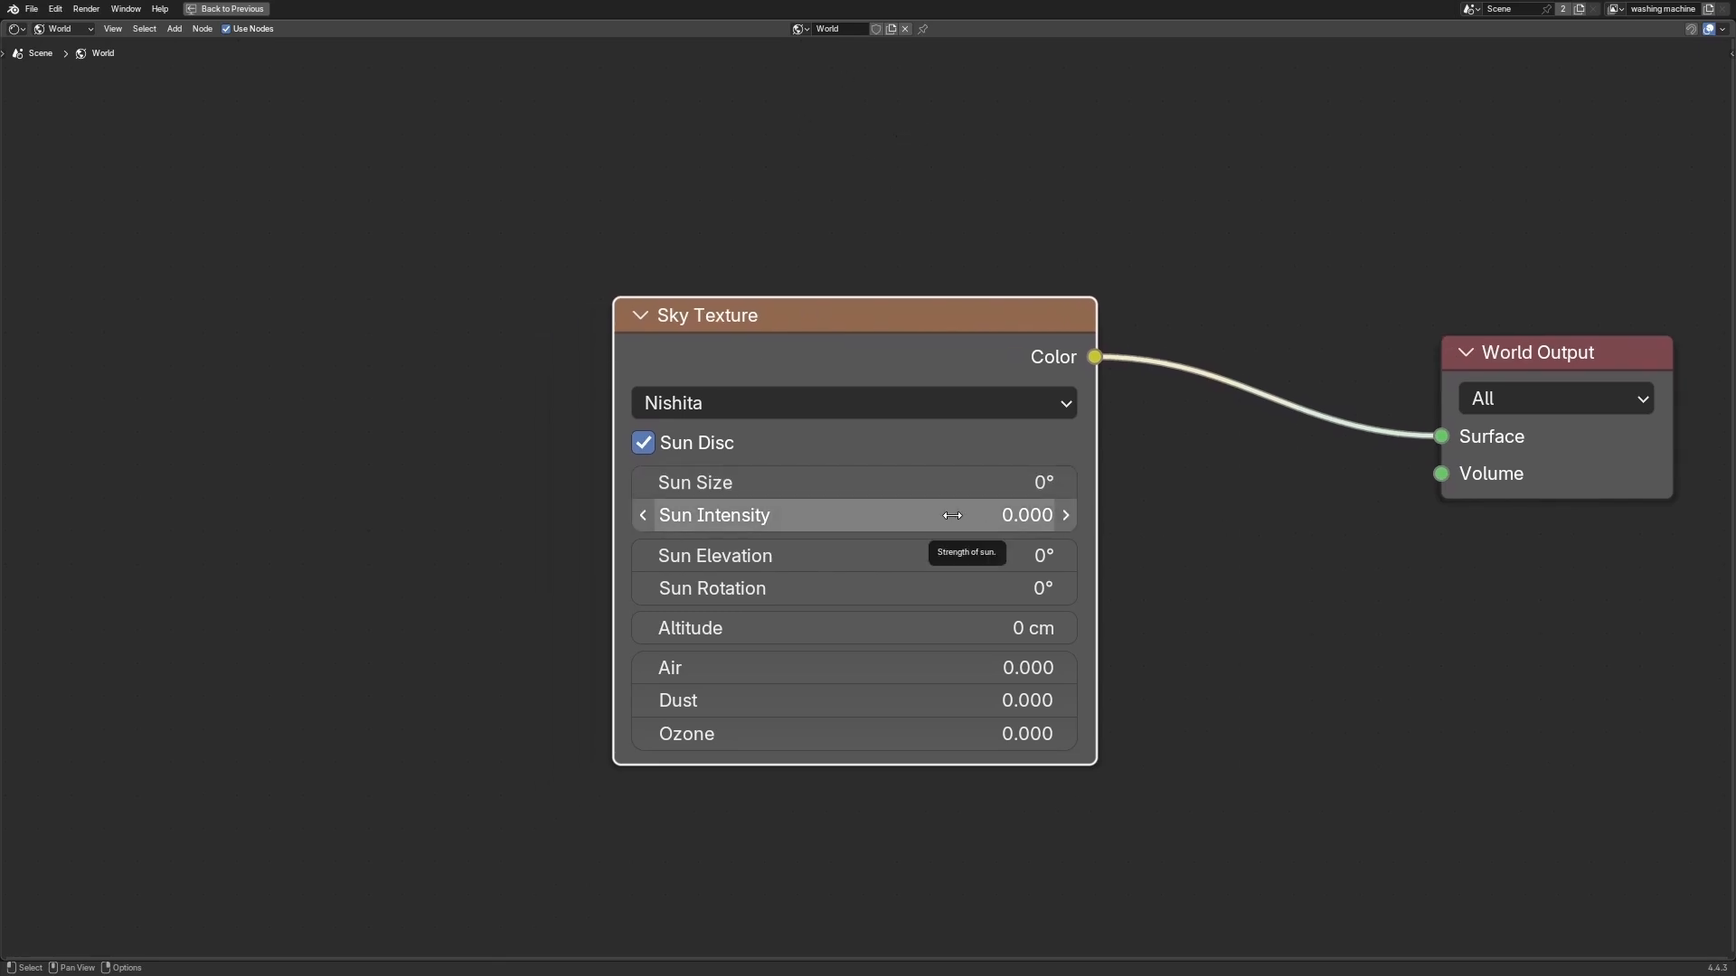
pyautogui.click(964, 483)
pyautogui.click(1271, 533)
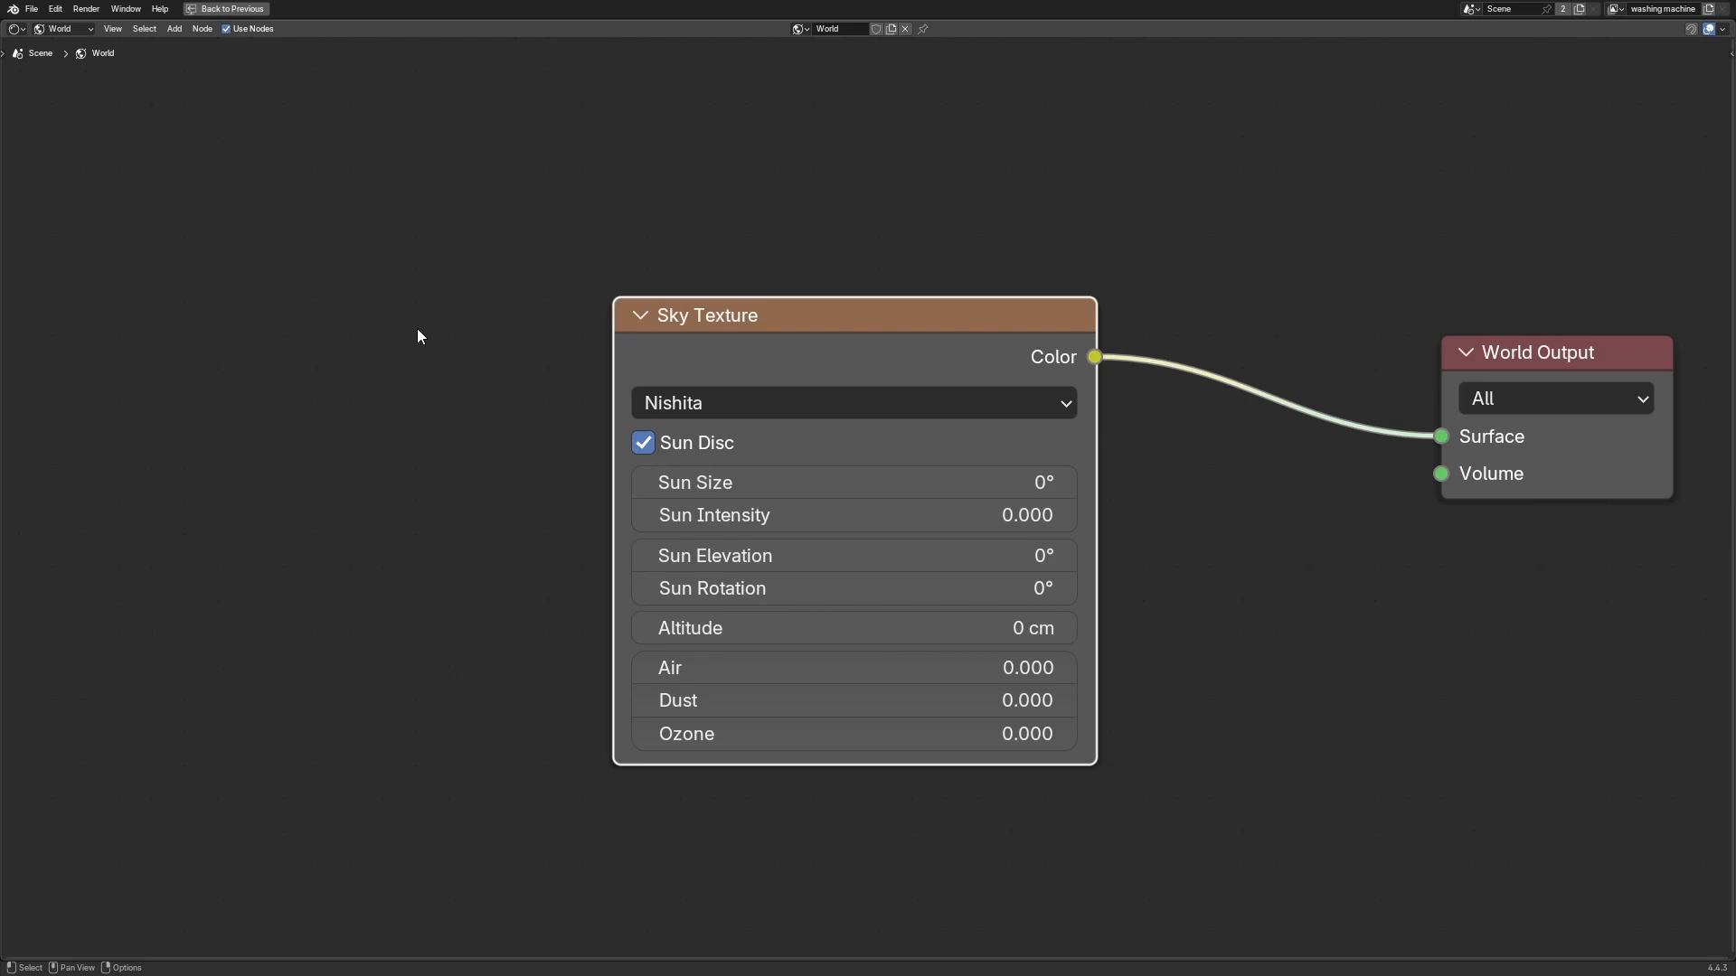
pyautogui.click(893, 224)
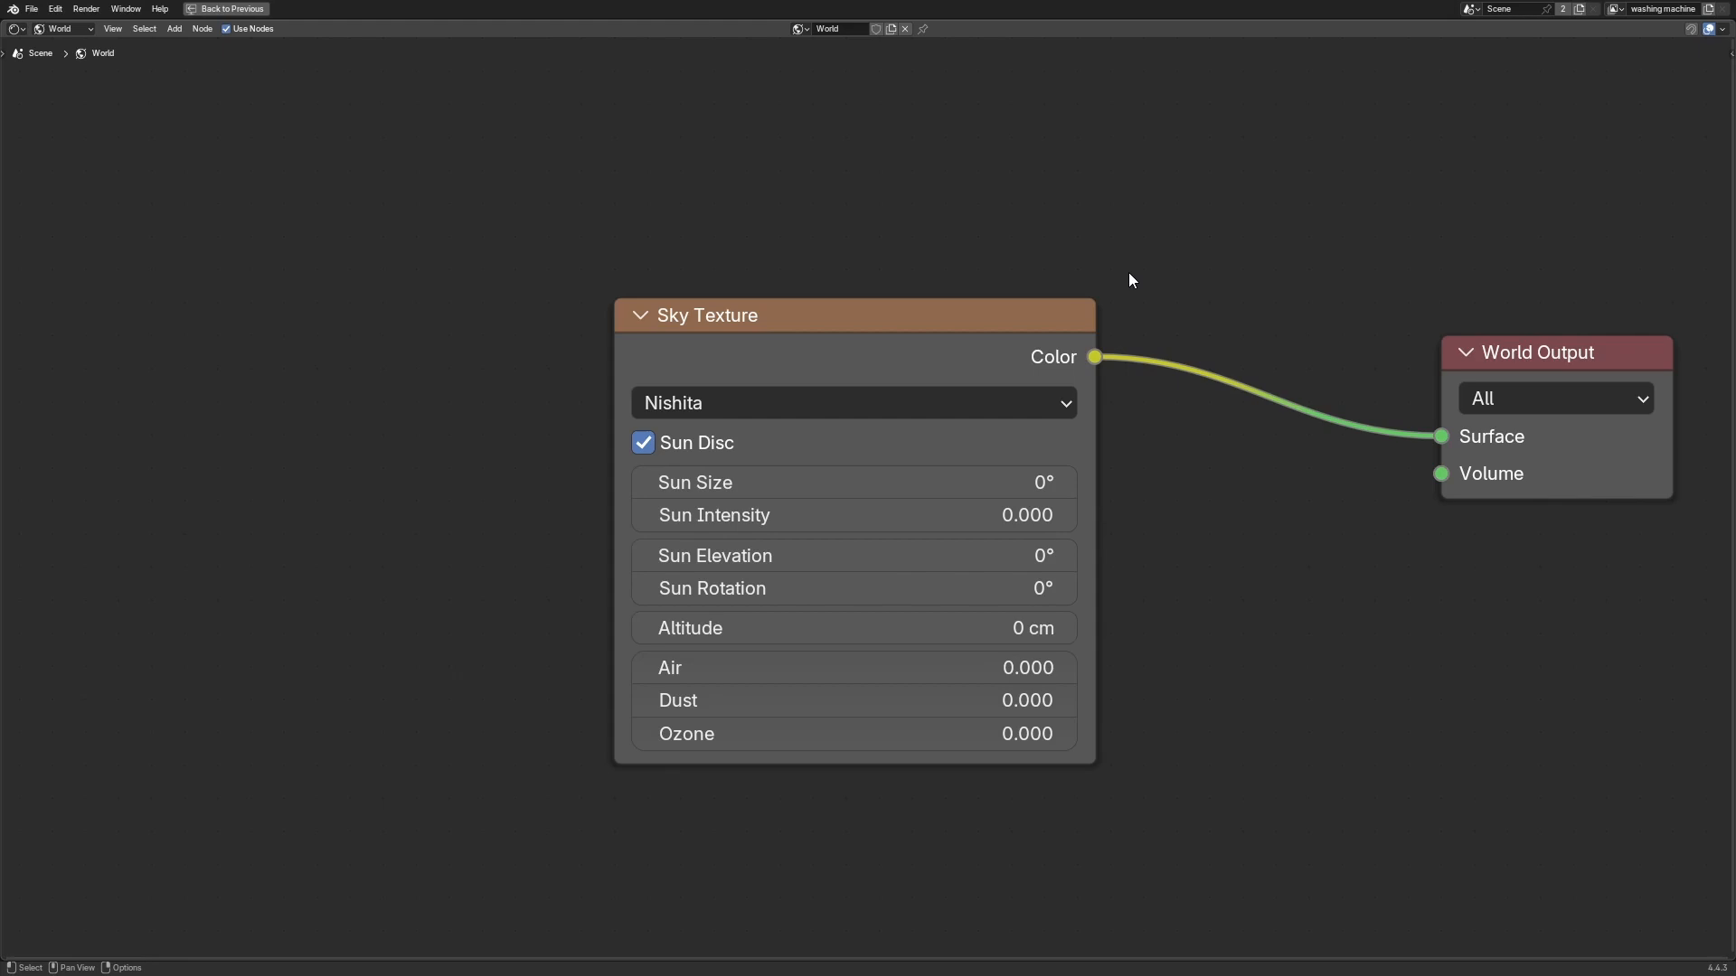
pyautogui.moveTo(990, 240); pyautogui.dragTo(982, 247, button='middle')
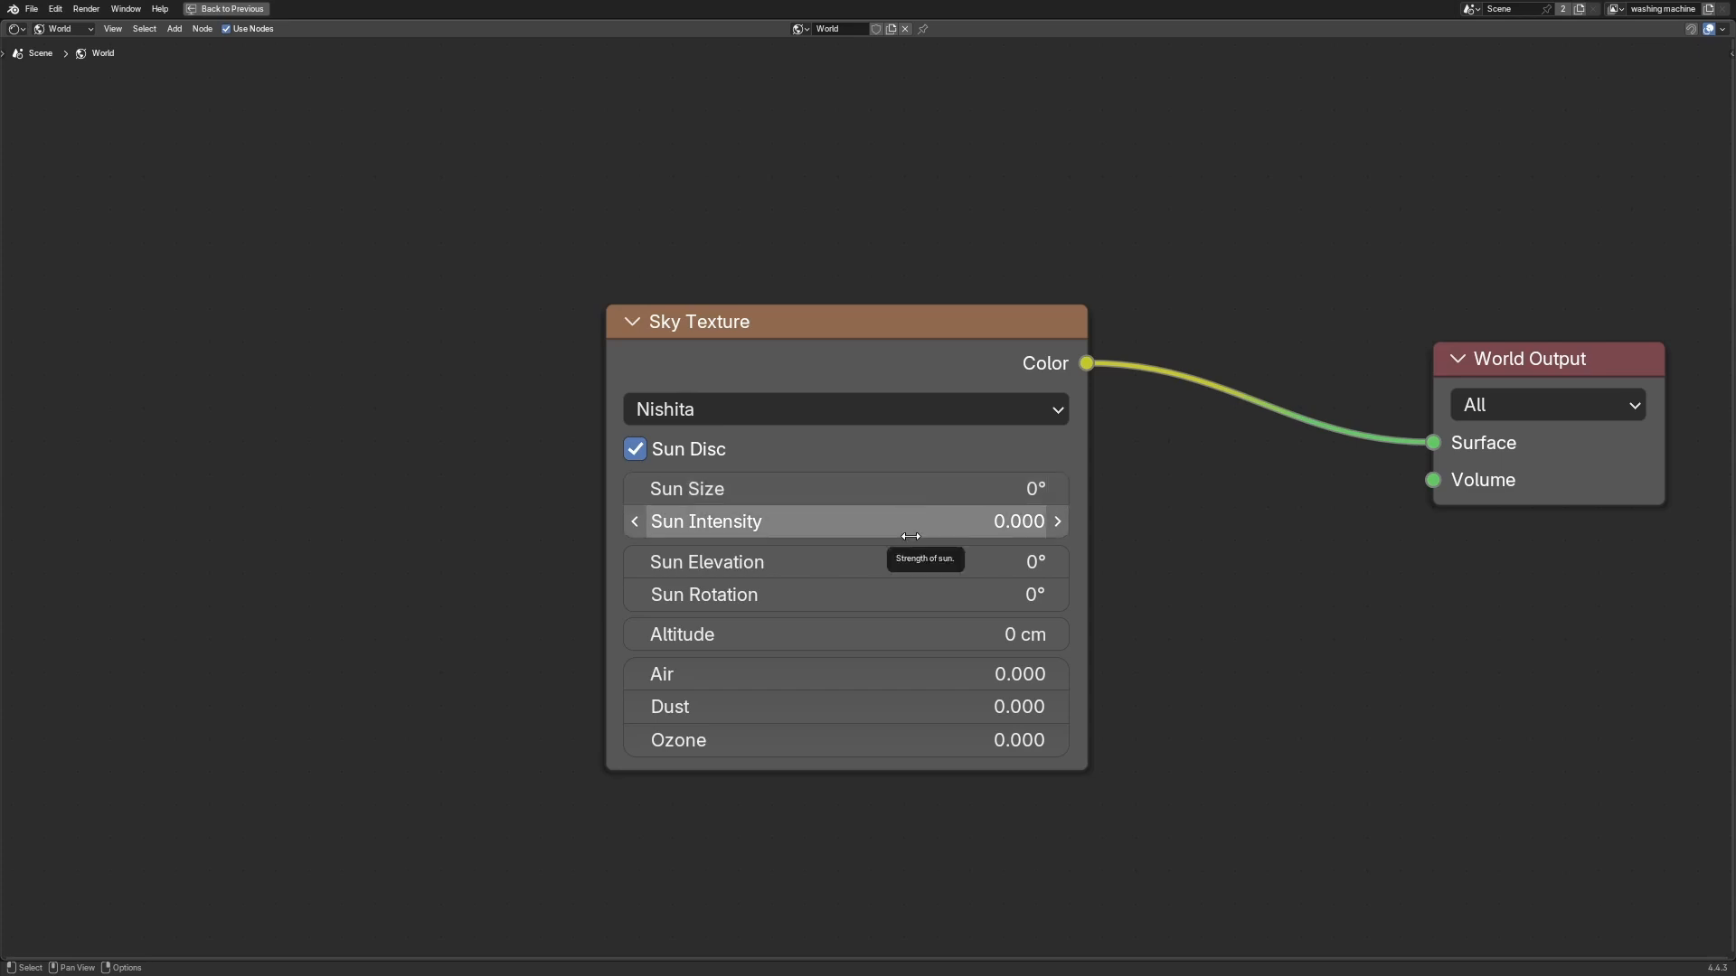
# Step: Try raising the Sun Elevation, then reset it to its default
pyautogui.click(815, 569)
pyautogui.click(1087, 567)
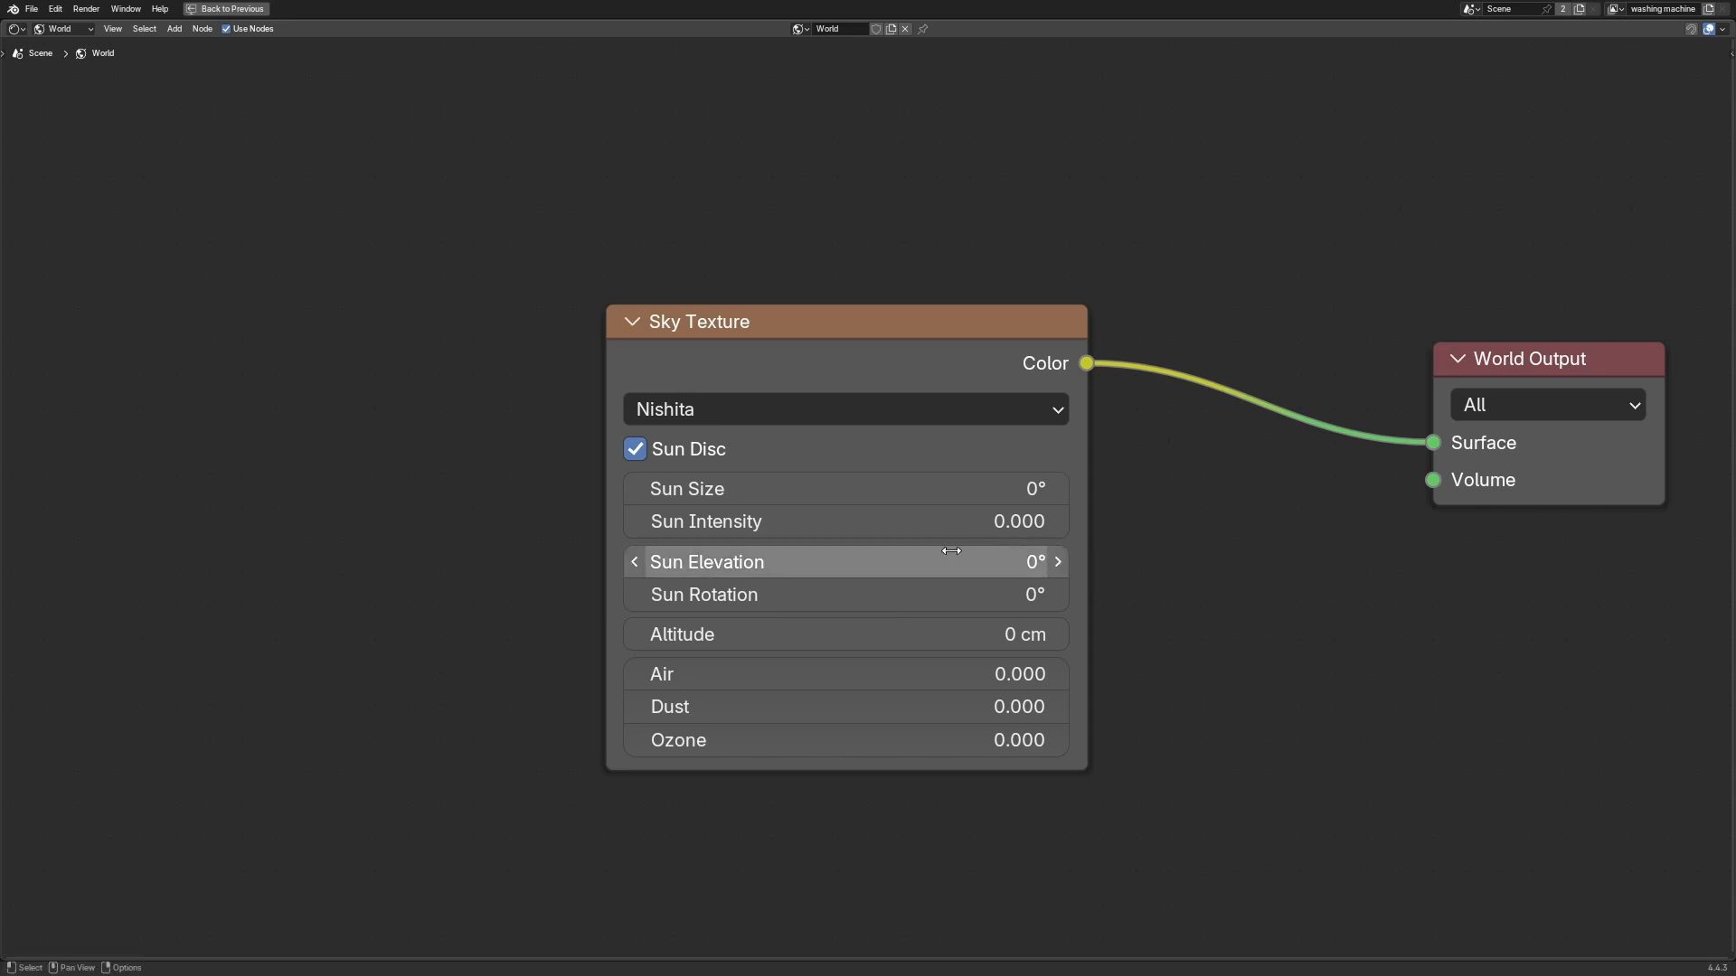
pyautogui.moveTo(1013, 568); pyautogui.dragTo(1053, 568)
pyautogui.click(1013, 568)
pyautogui.press('Escape')
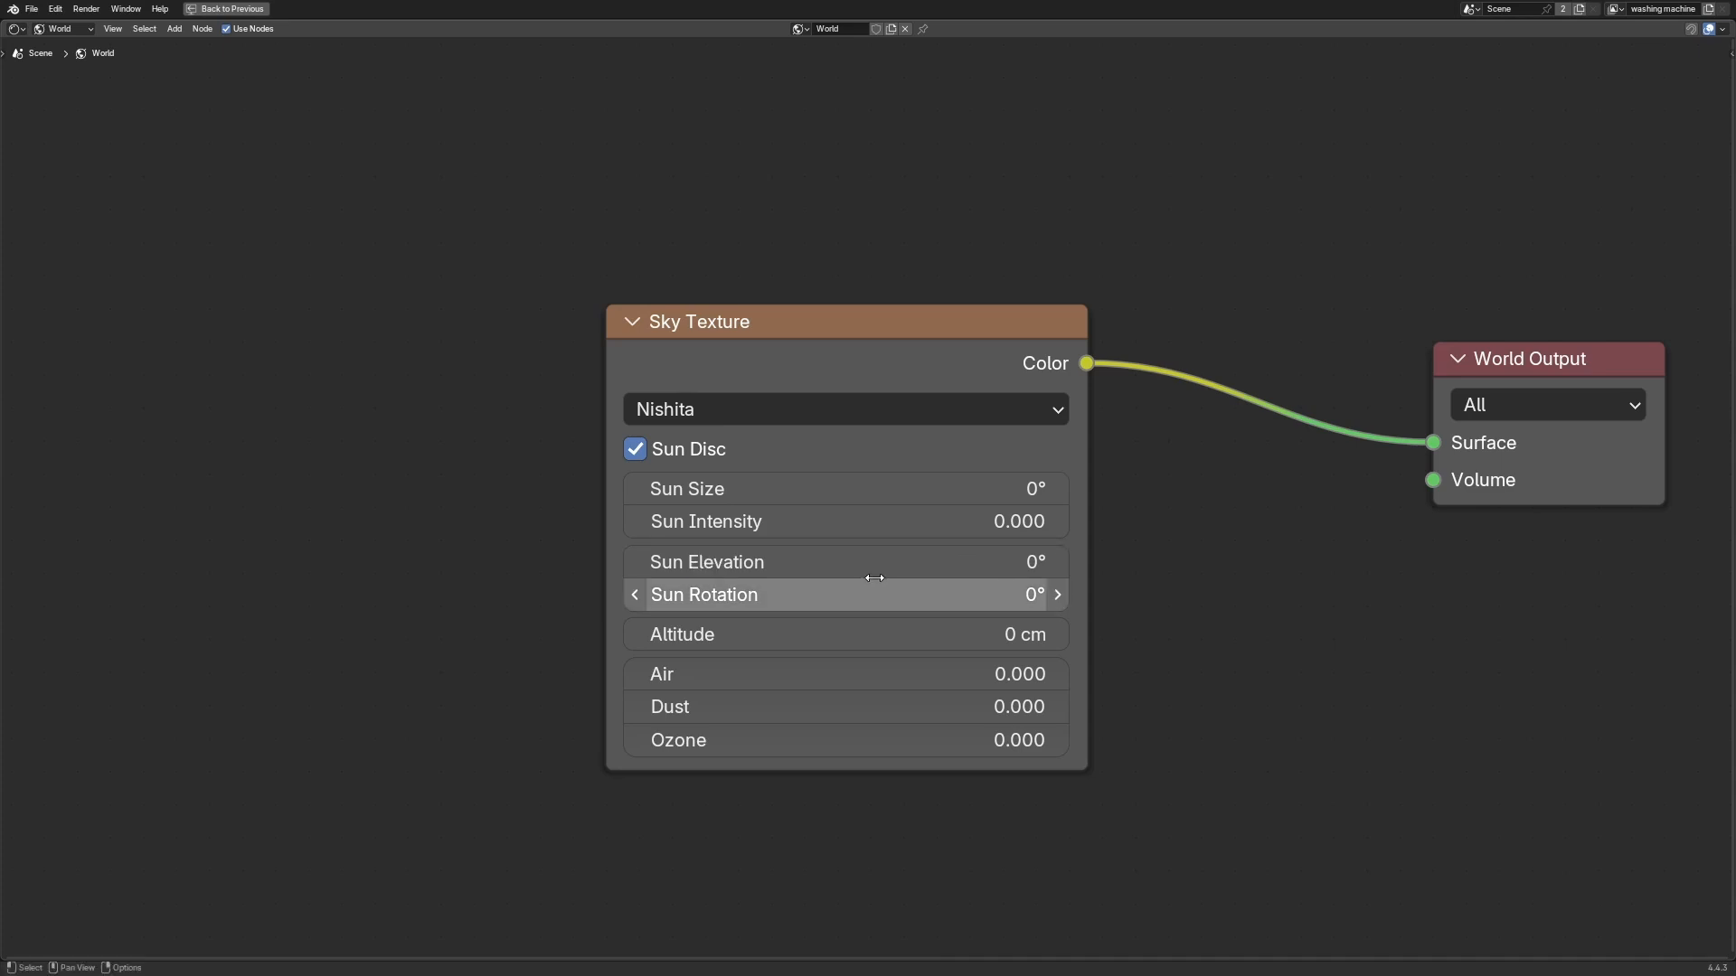
pyautogui.moveTo(868, 568); pyautogui.dragTo(895, 567)
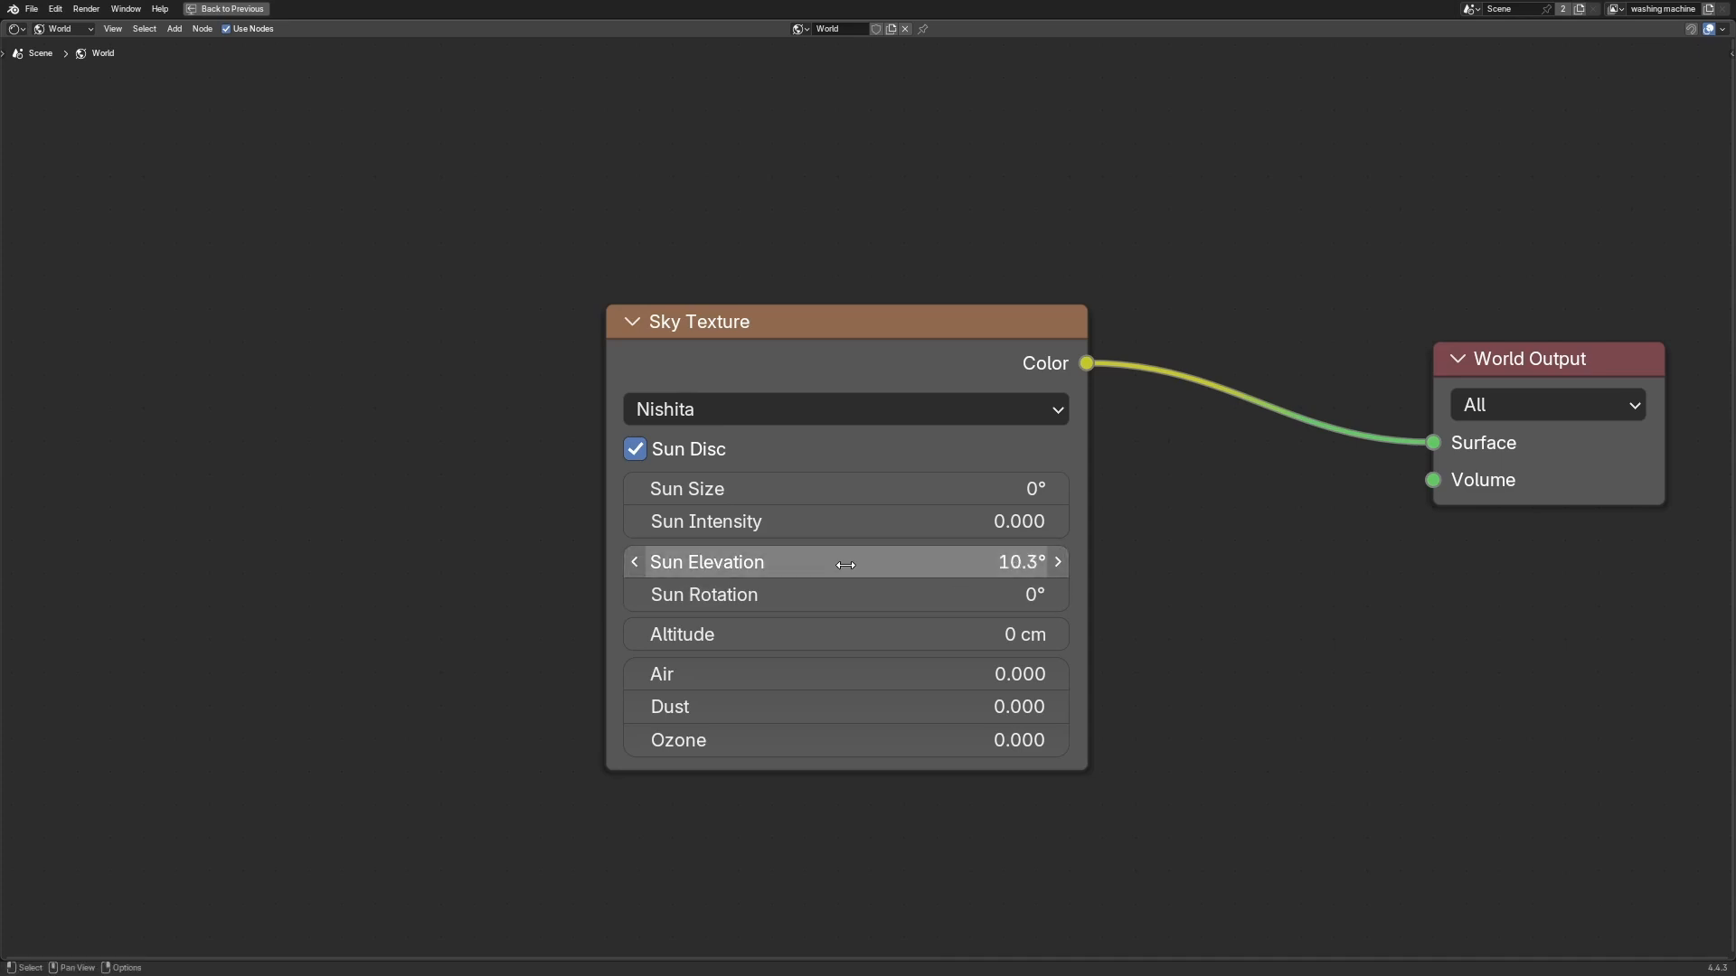
pyautogui.press('BackSpace')
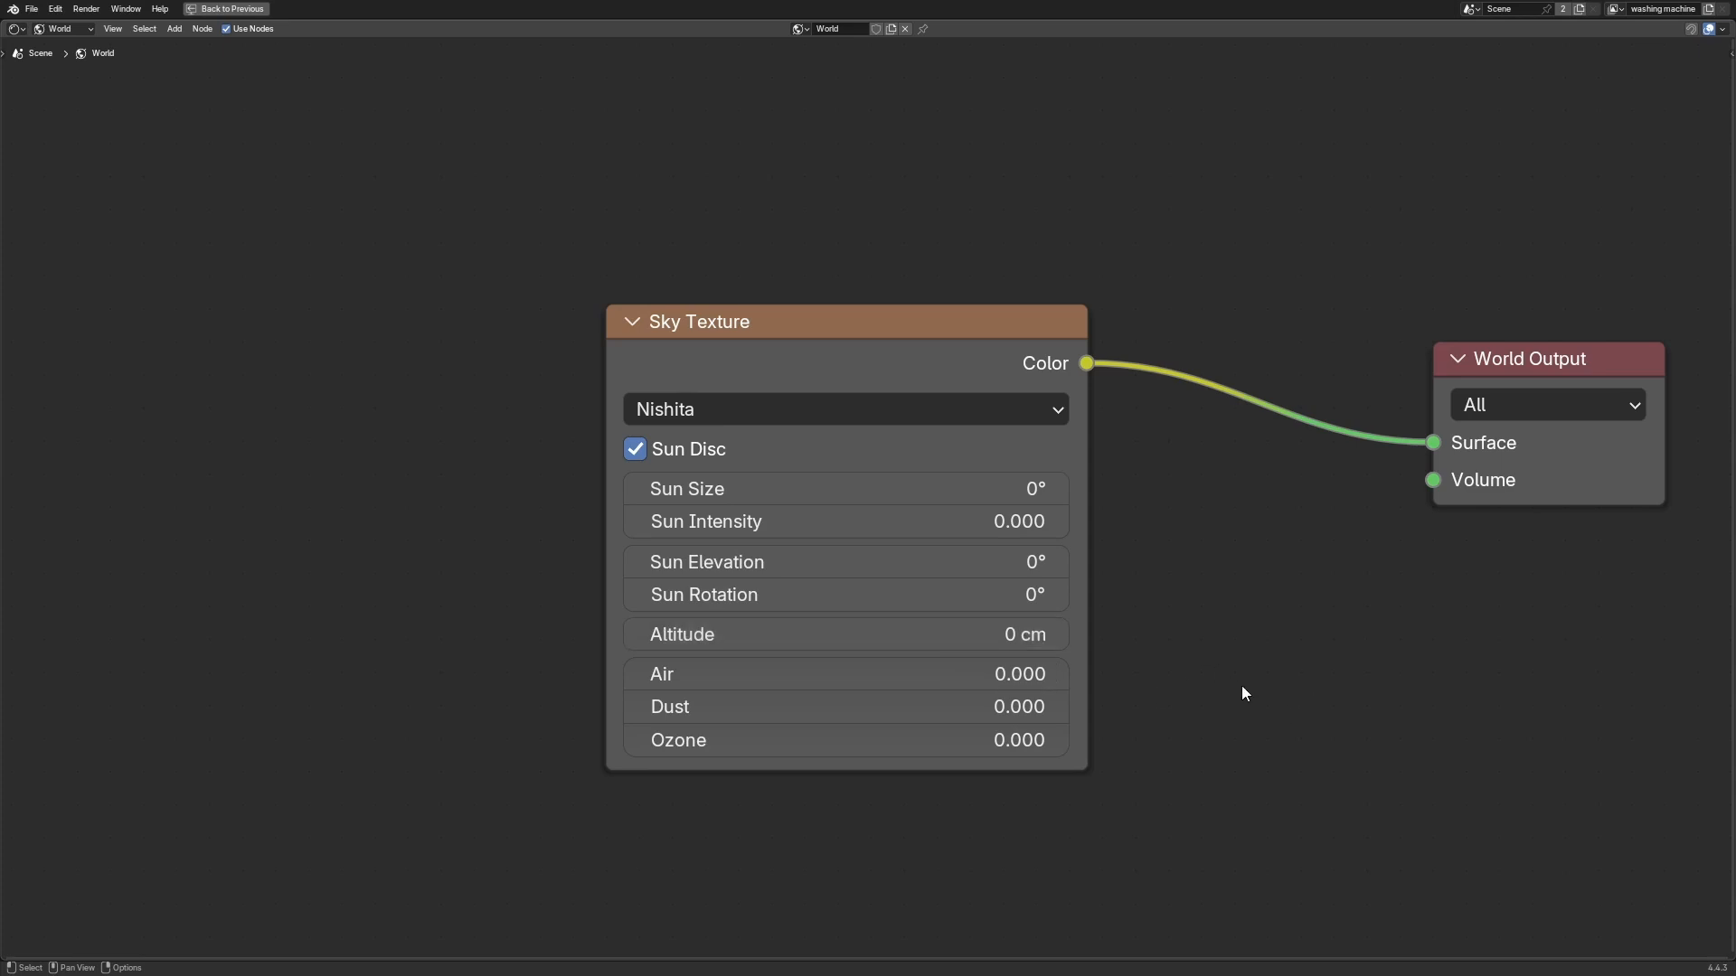
# Step: Experiment with the Air, Dust and Ozone densities, setting Air to 1 and ending with all three at 0
pyautogui.moveTo(1243, 693); pyautogui.dragTo(1188, 584, button='middle')
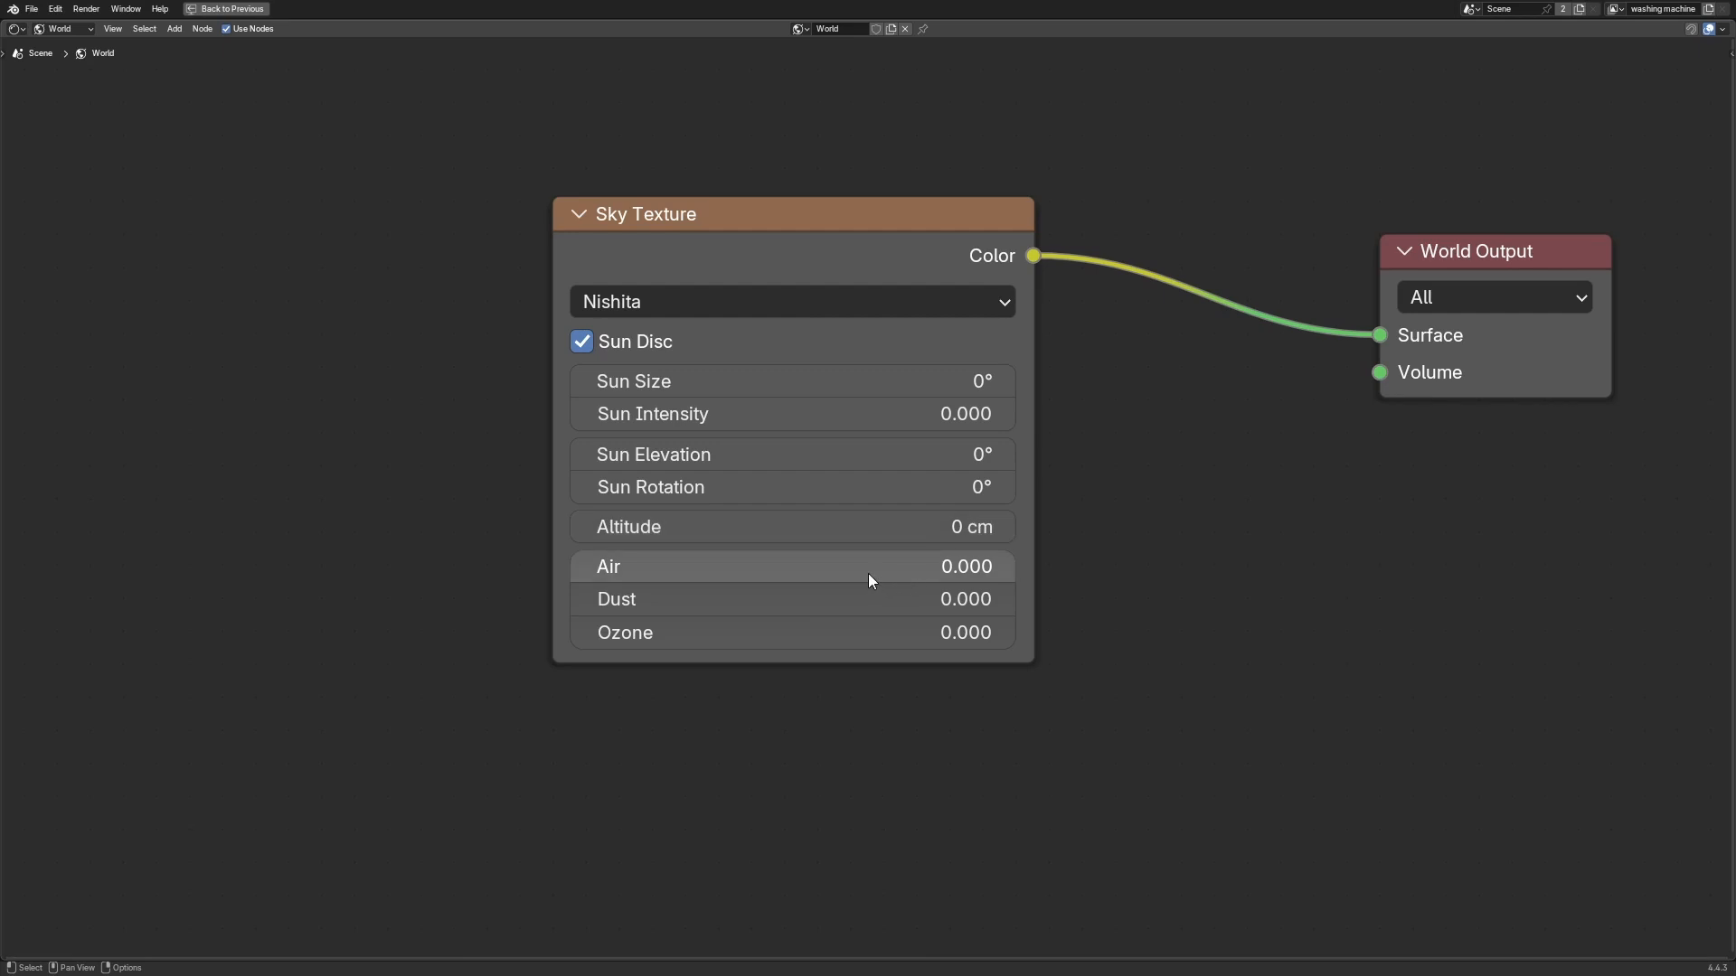
pyautogui.moveTo(860, 563); pyautogui.dragTo(861, 633)
pyautogui.click(1164, 559)
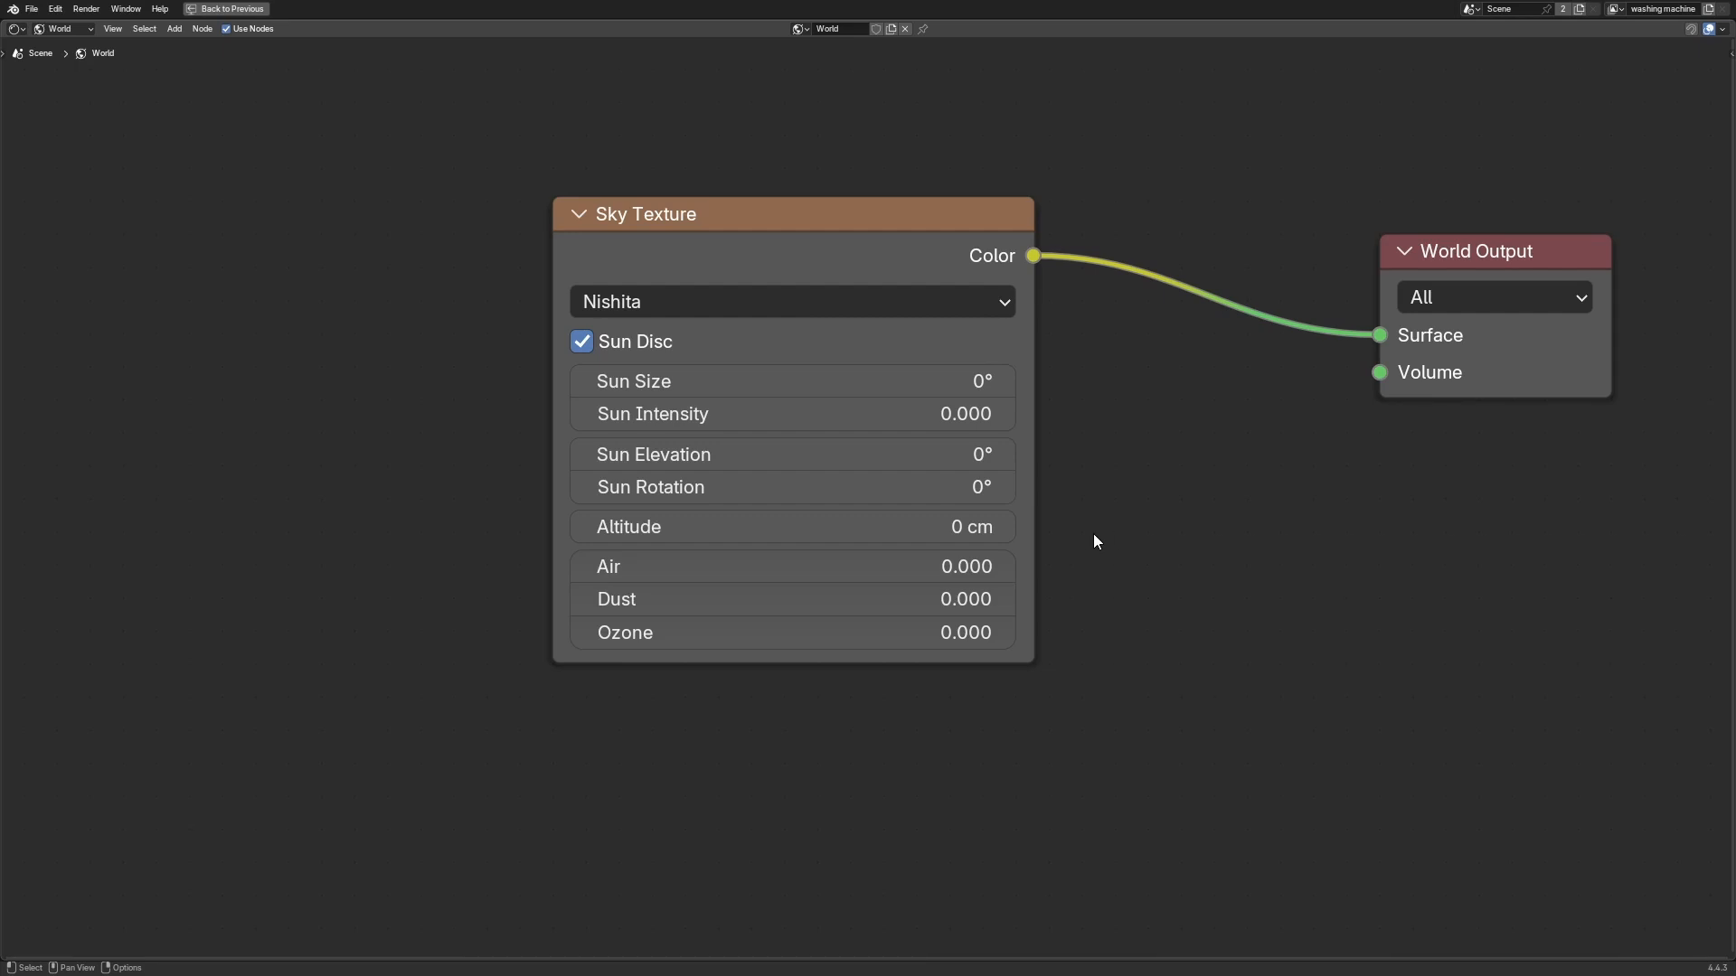
pyautogui.moveTo(691, 566); pyautogui.dragTo(603, 637)
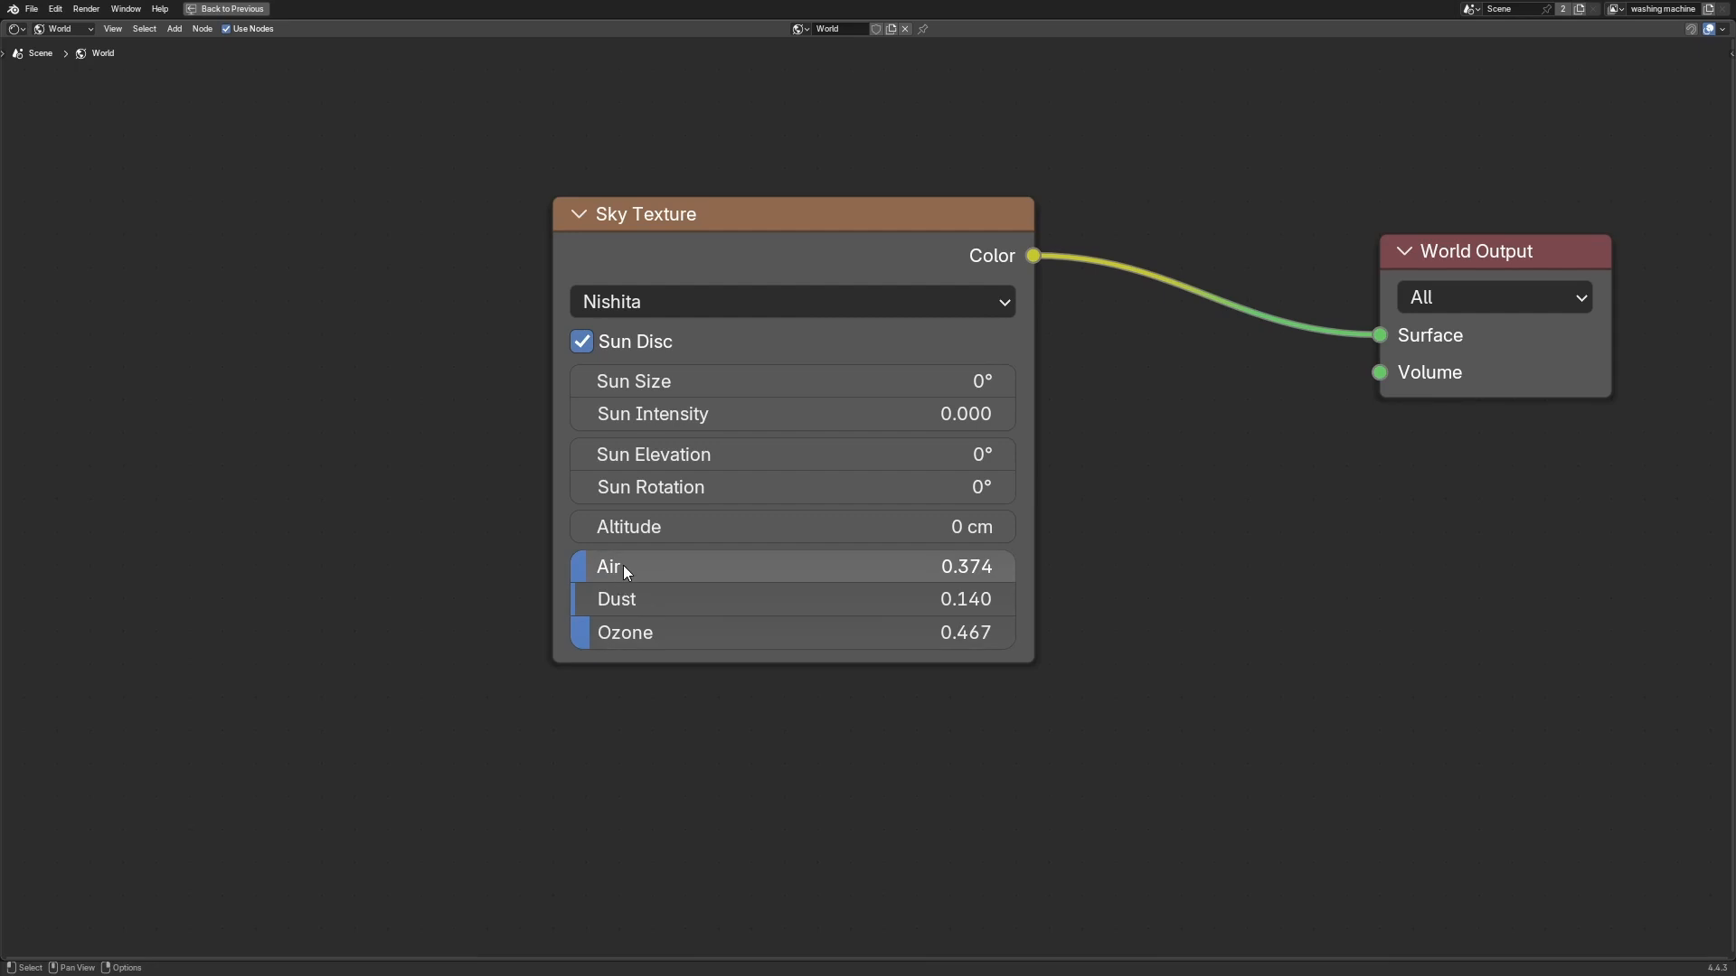
pyautogui.moveTo(622, 566); pyautogui.dragTo(622, 633)
pyautogui.write('0')
pyautogui.press('Return')
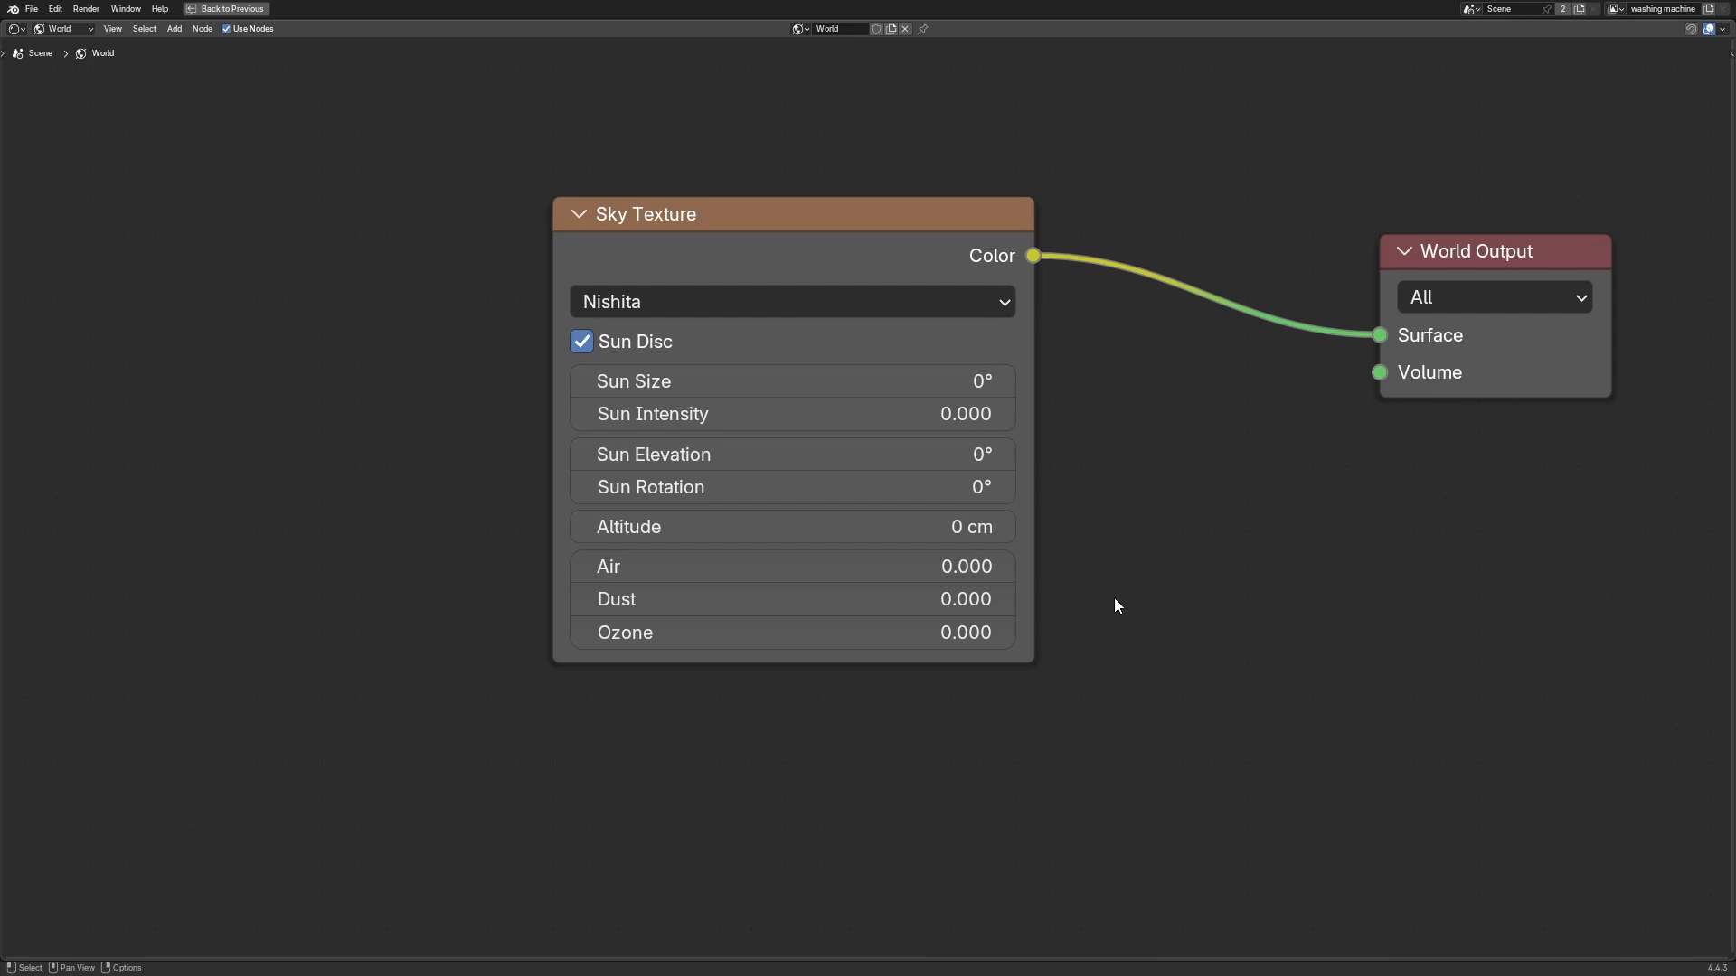
pyautogui.click(789, 558)
pyautogui.write('1')
pyautogui.press('Return')
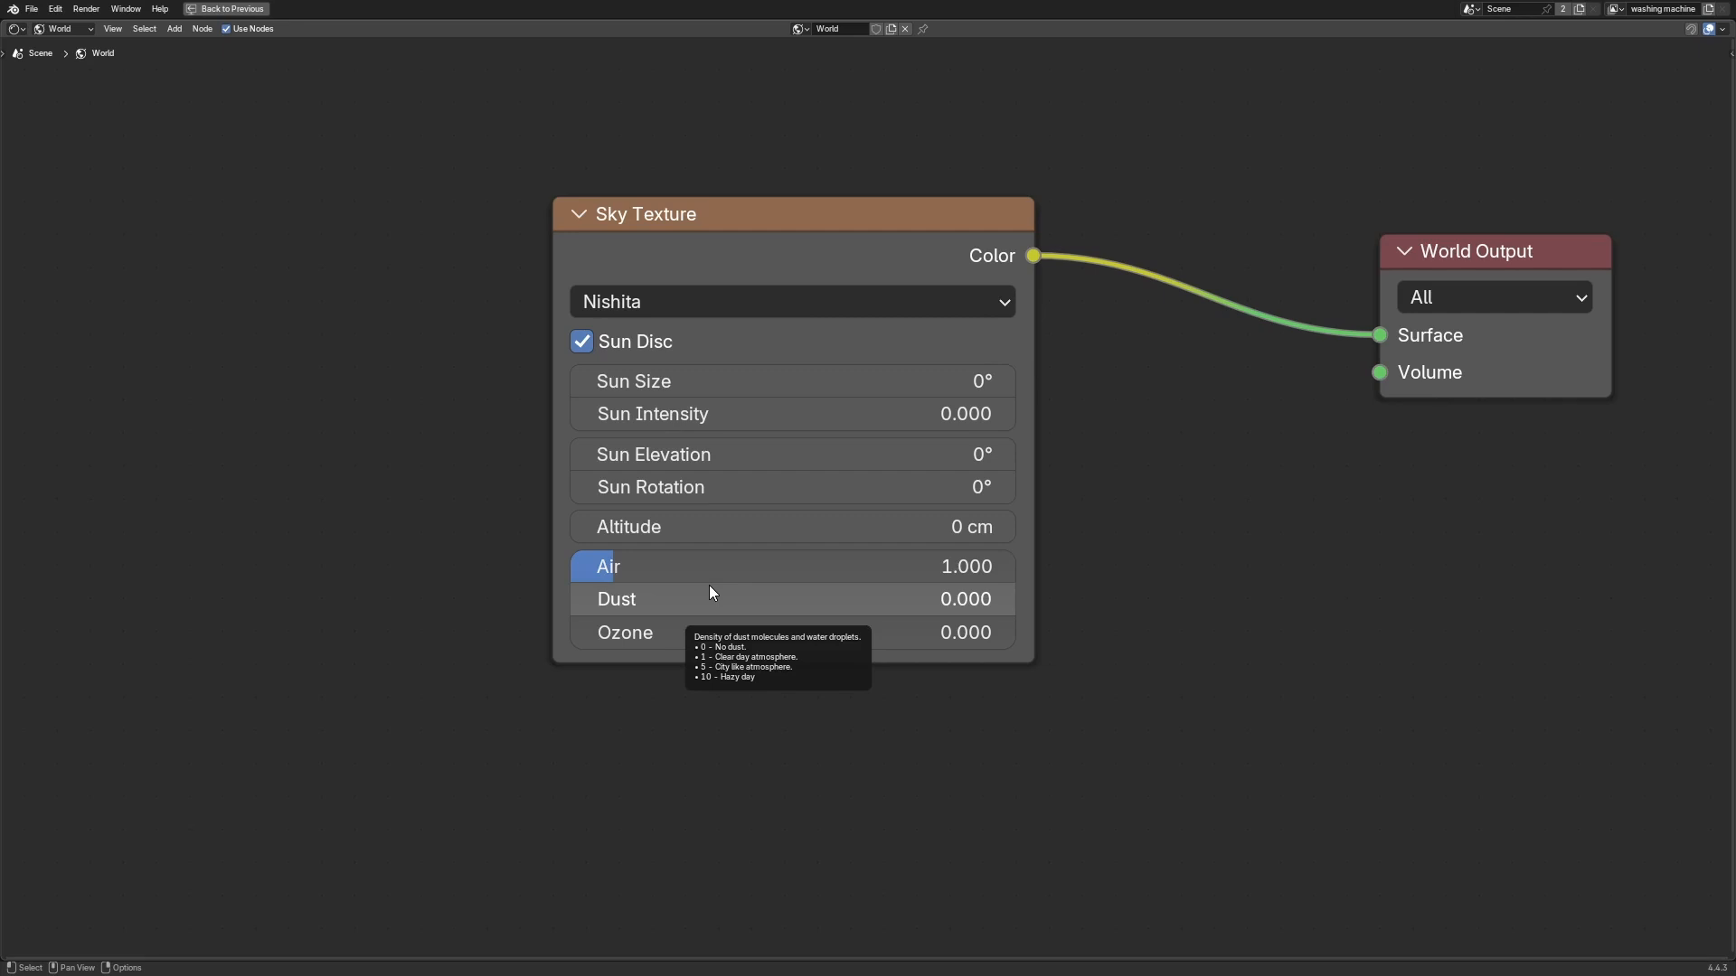
pyautogui.moveTo(745, 562); pyautogui.dragTo(557, 568)
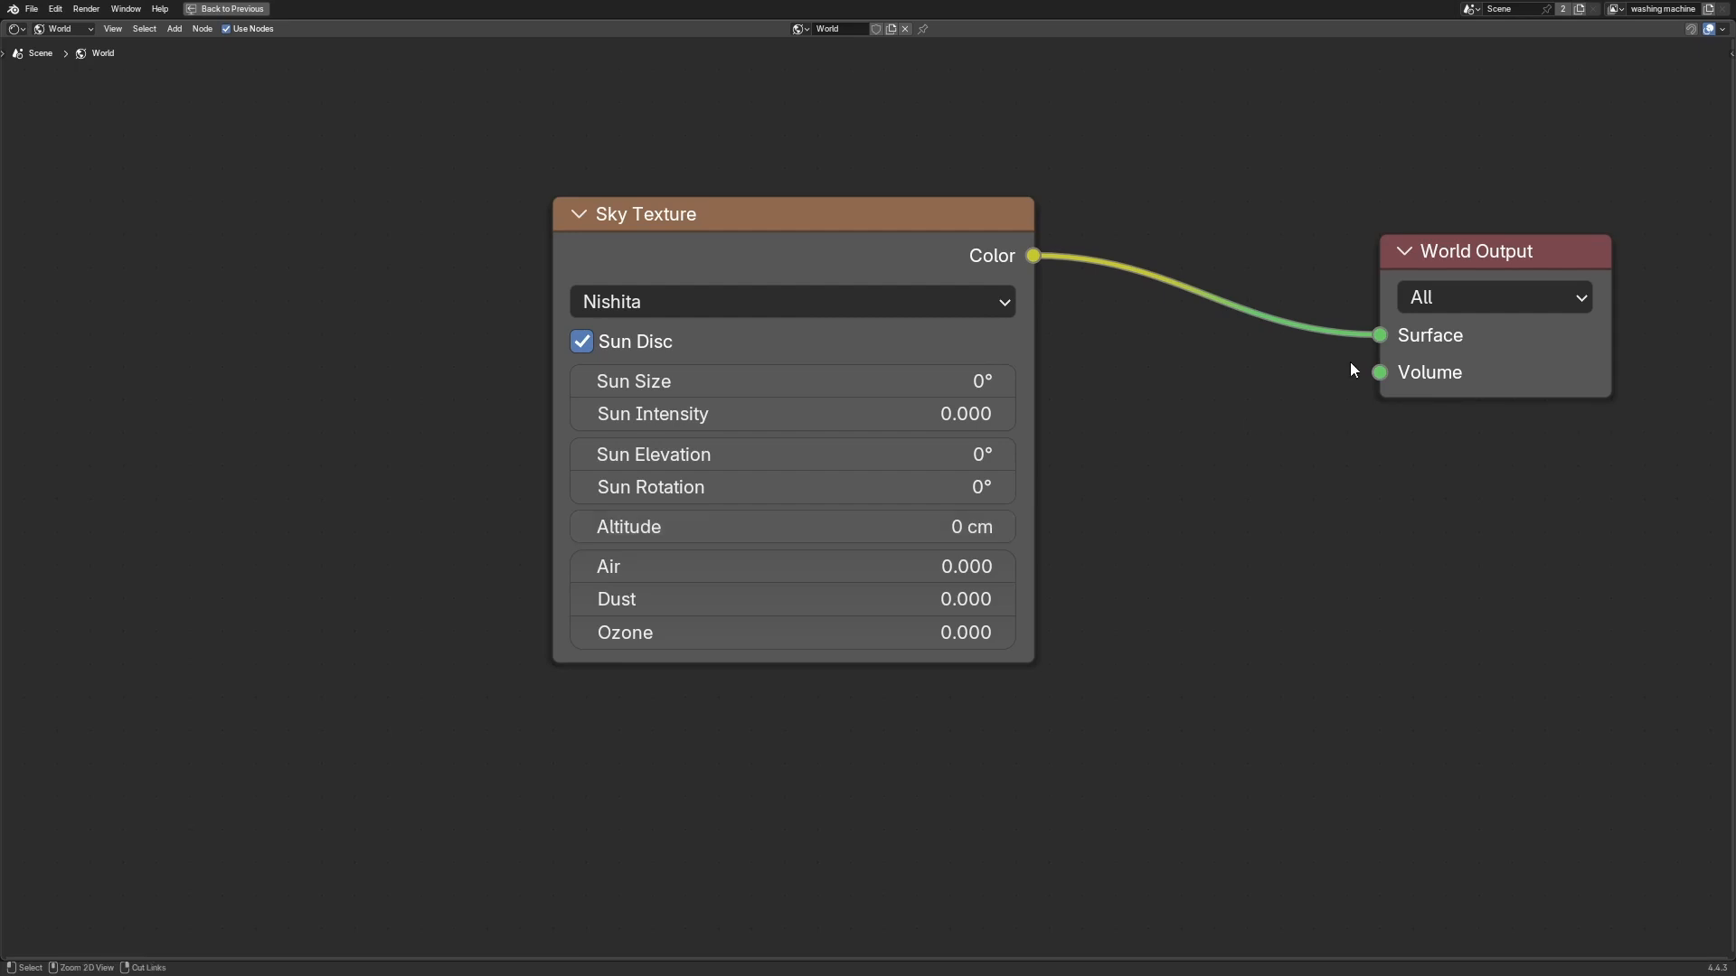
# Step: Restore the split layout and zoom out in the rendered viewport to view the sky lighting
pyautogui.hotkey('ctrl', 'space')
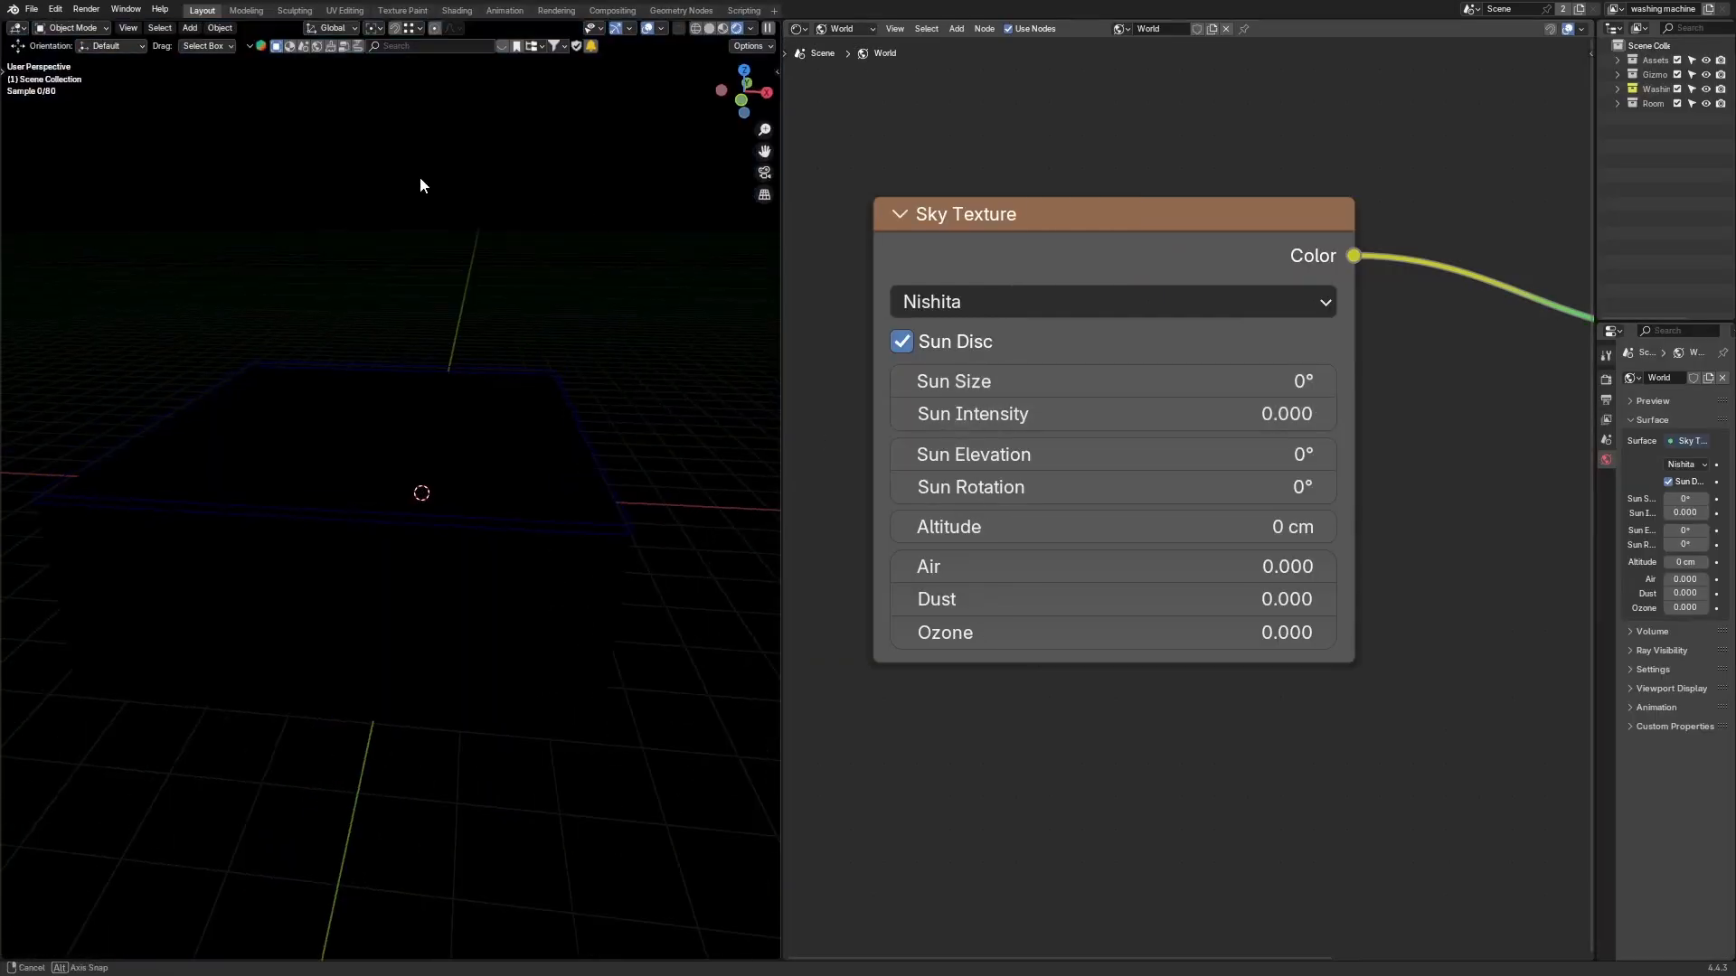
pyautogui.scroll(-2, 476, 174)
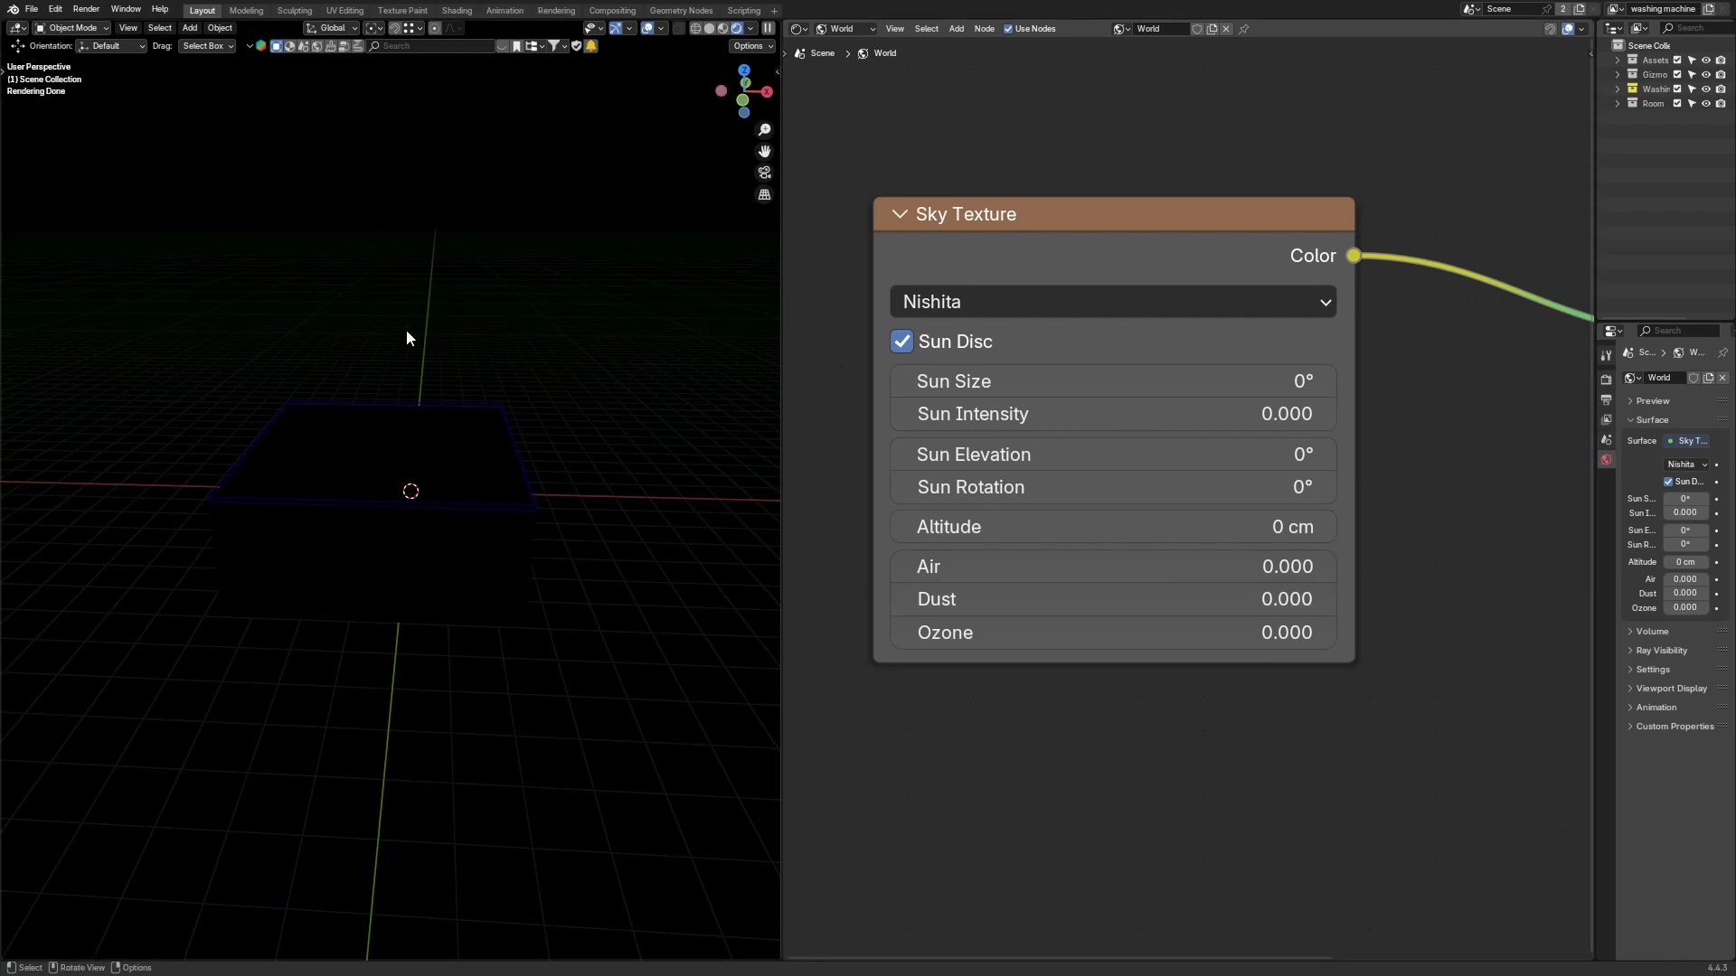
pyautogui.moveTo(1130, 232)
pyautogui.mouseDown()
pyautogui.moveTo(1155, 261)
pyautogui.moveTo(1137, 241)
pyautogui.mouseUp()
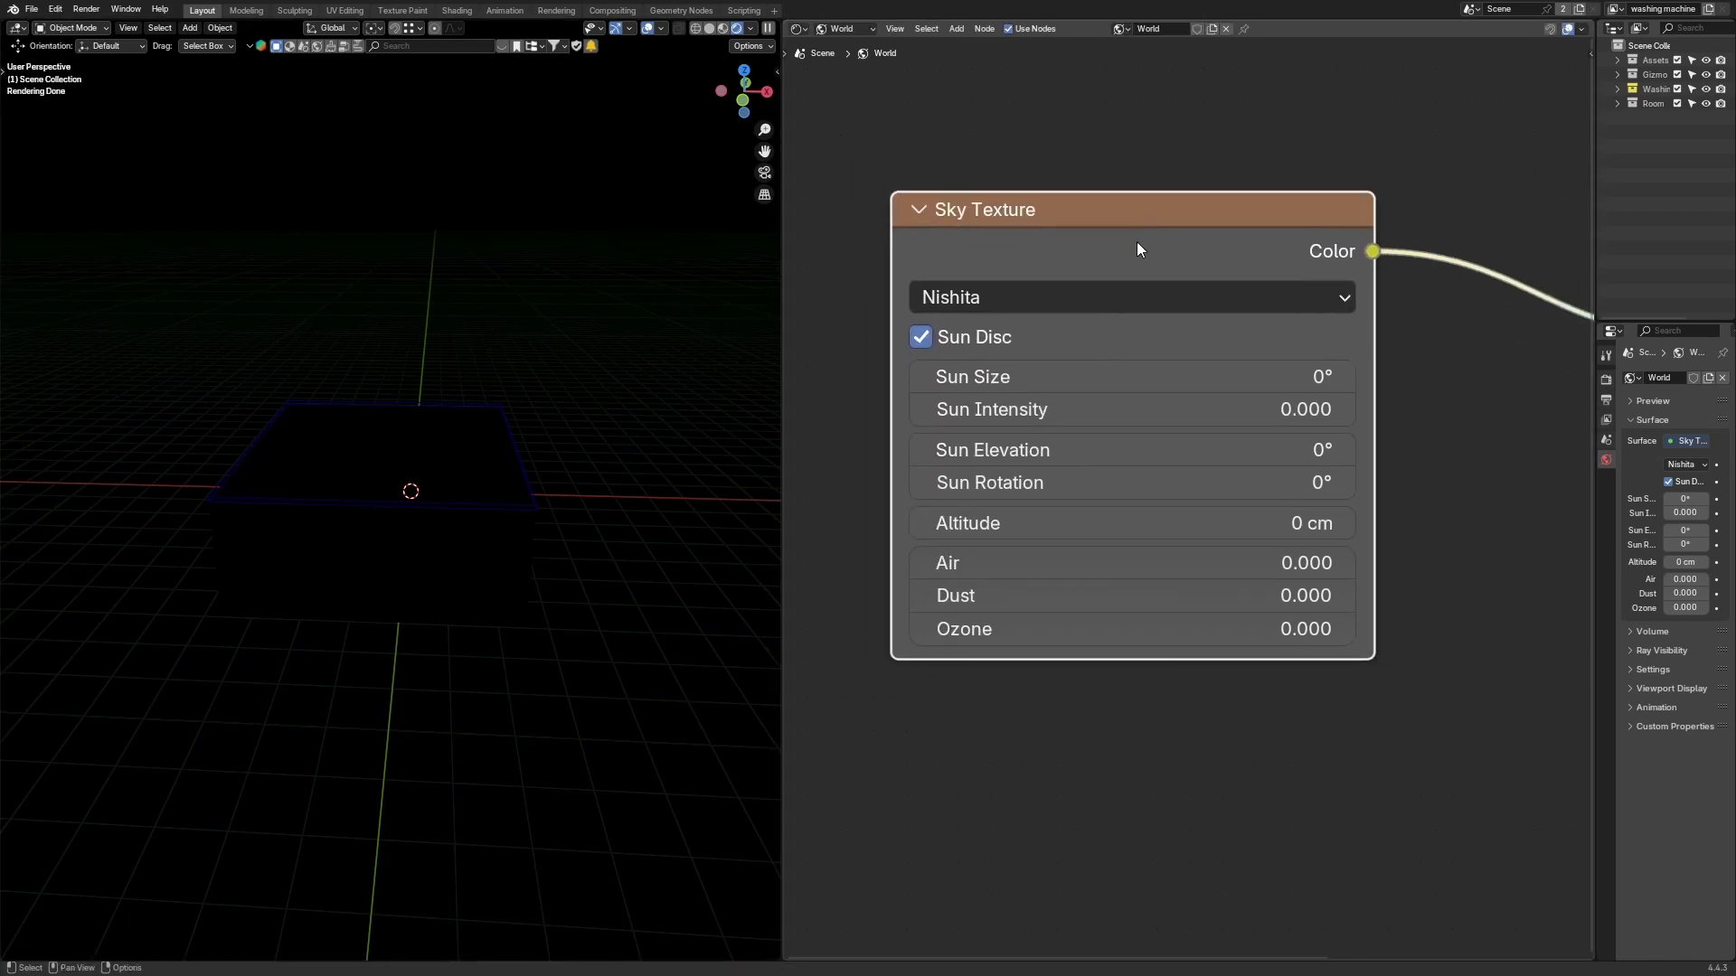
# Step: Try a Sun Size of 1° on the Sky Texture, then reset it to 0°
pyautogui.moveTo(414, 350); pyautogui.dragTo(530, 392, button='middle')
pyautogui.moveTo(420, 339); pyautogui.dragTo(392, 353, button='middle')
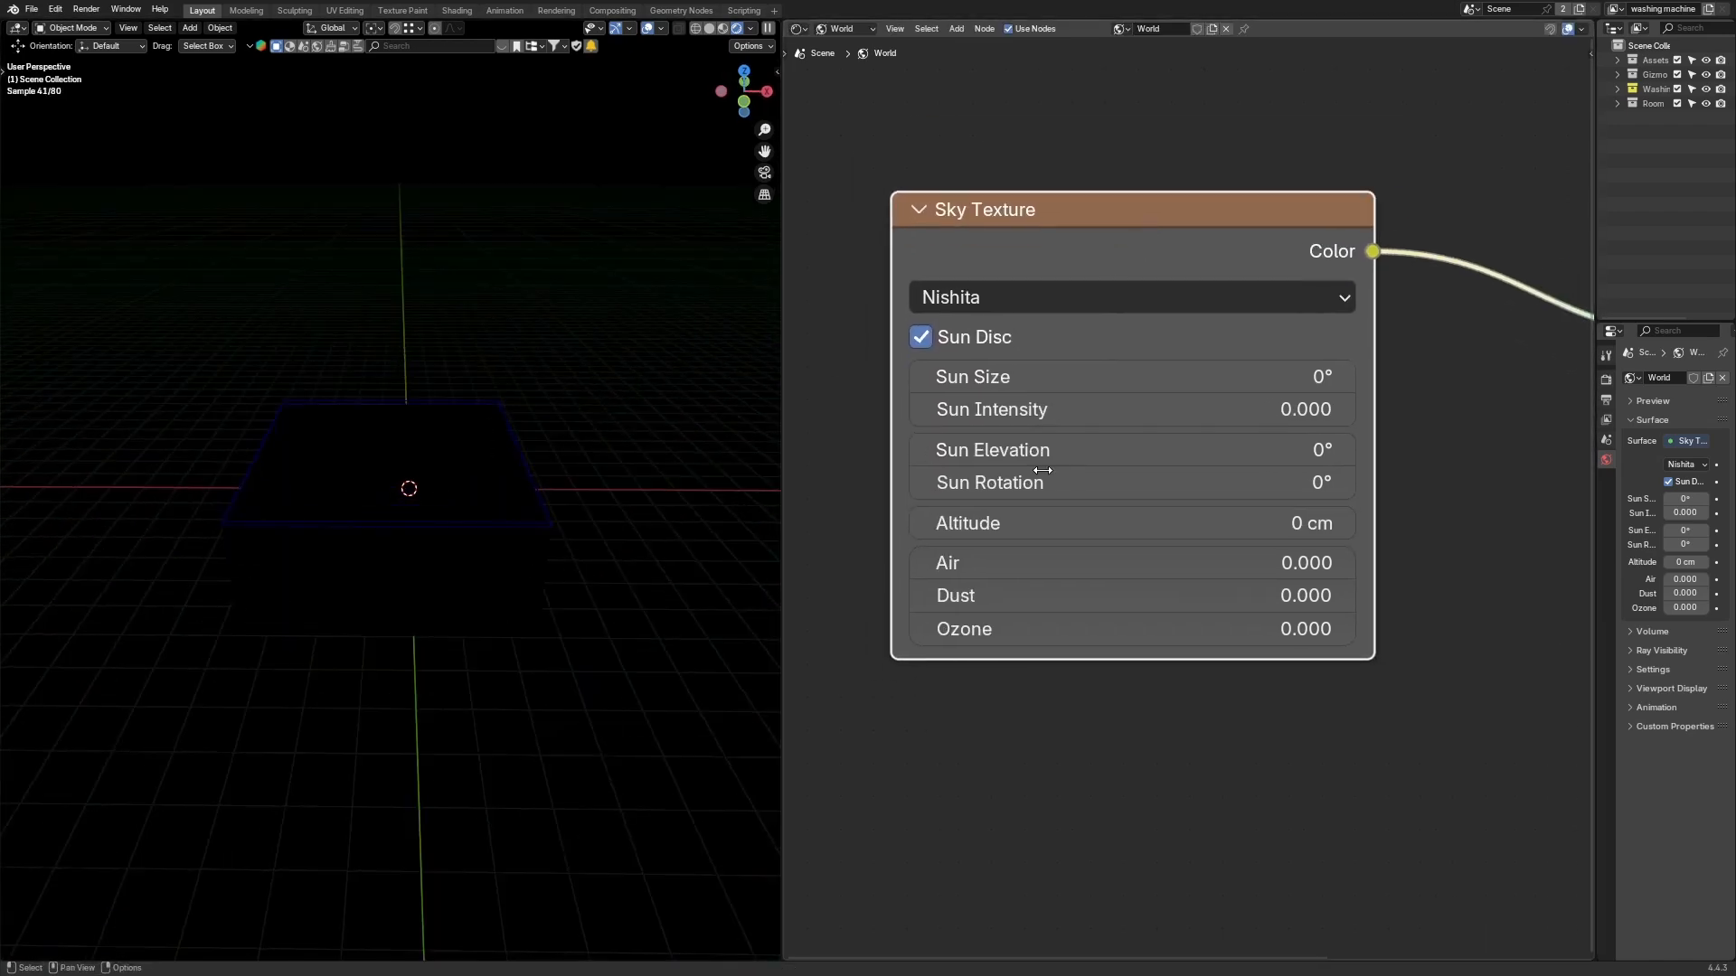
pyautogui.click(1099, 364)
pyautogui.write('1')
pyautogui.press('Return')
pyautogui.moveTo(392, 407); pyautogui.dragTo(583, 415, button='middle')
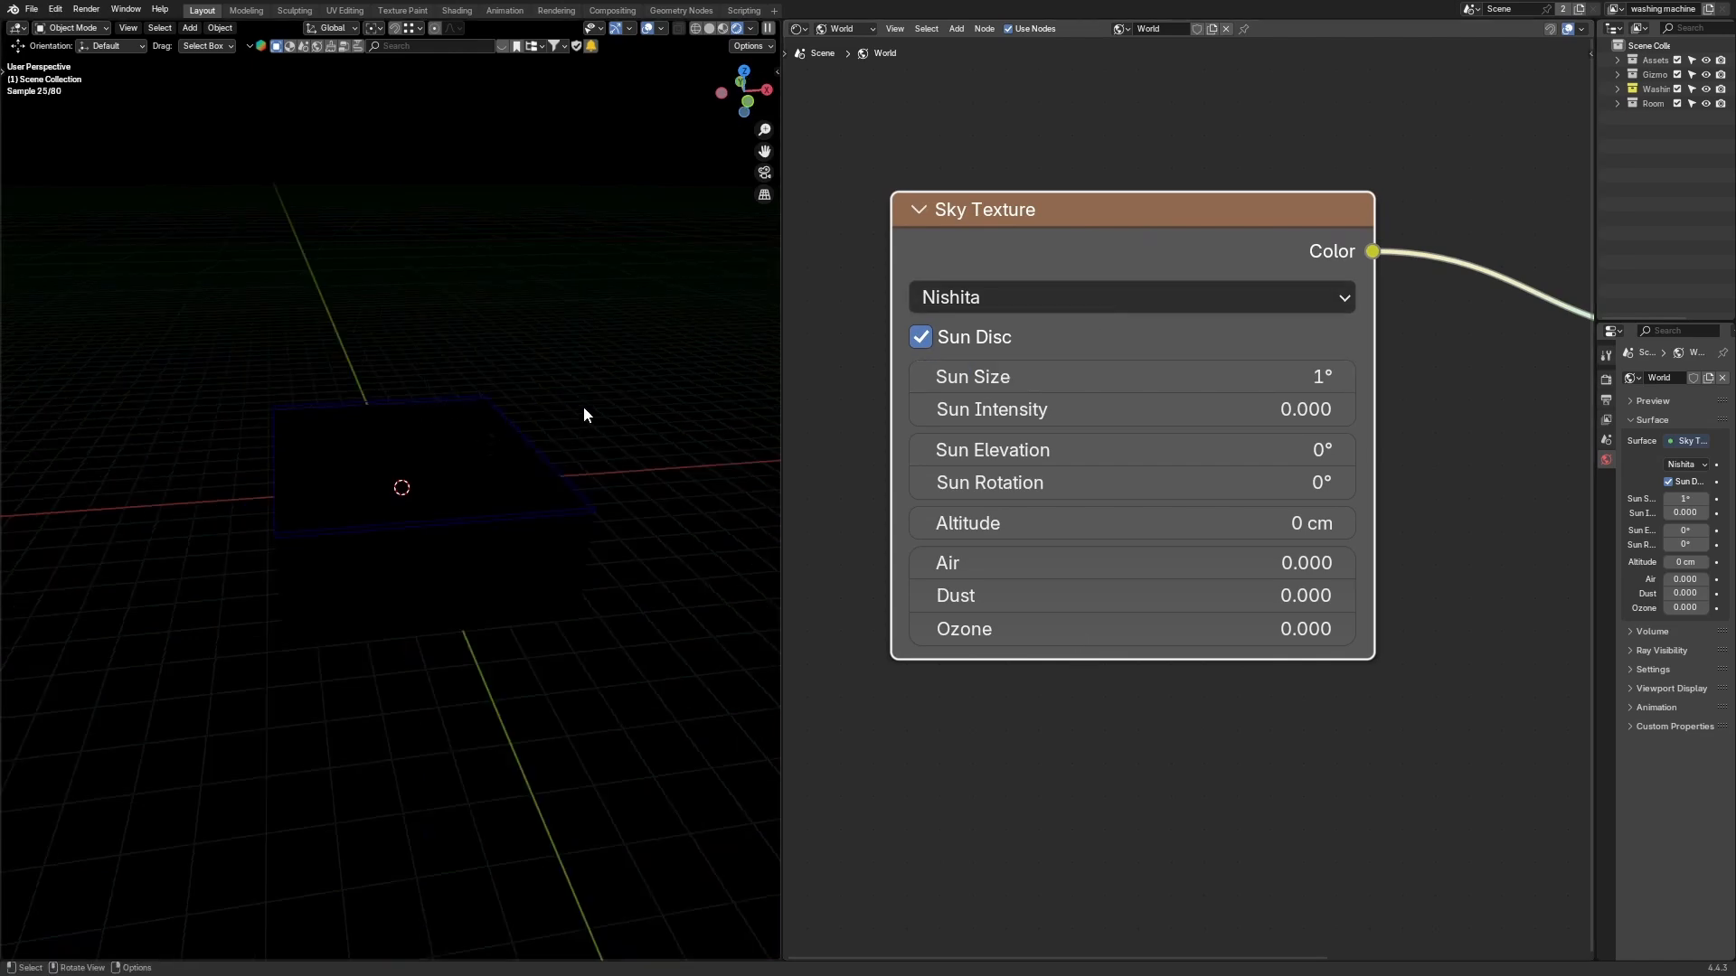
pyautogui.moveTo(313, 285); pyautogui.dragTo(266, 345, button='middle')
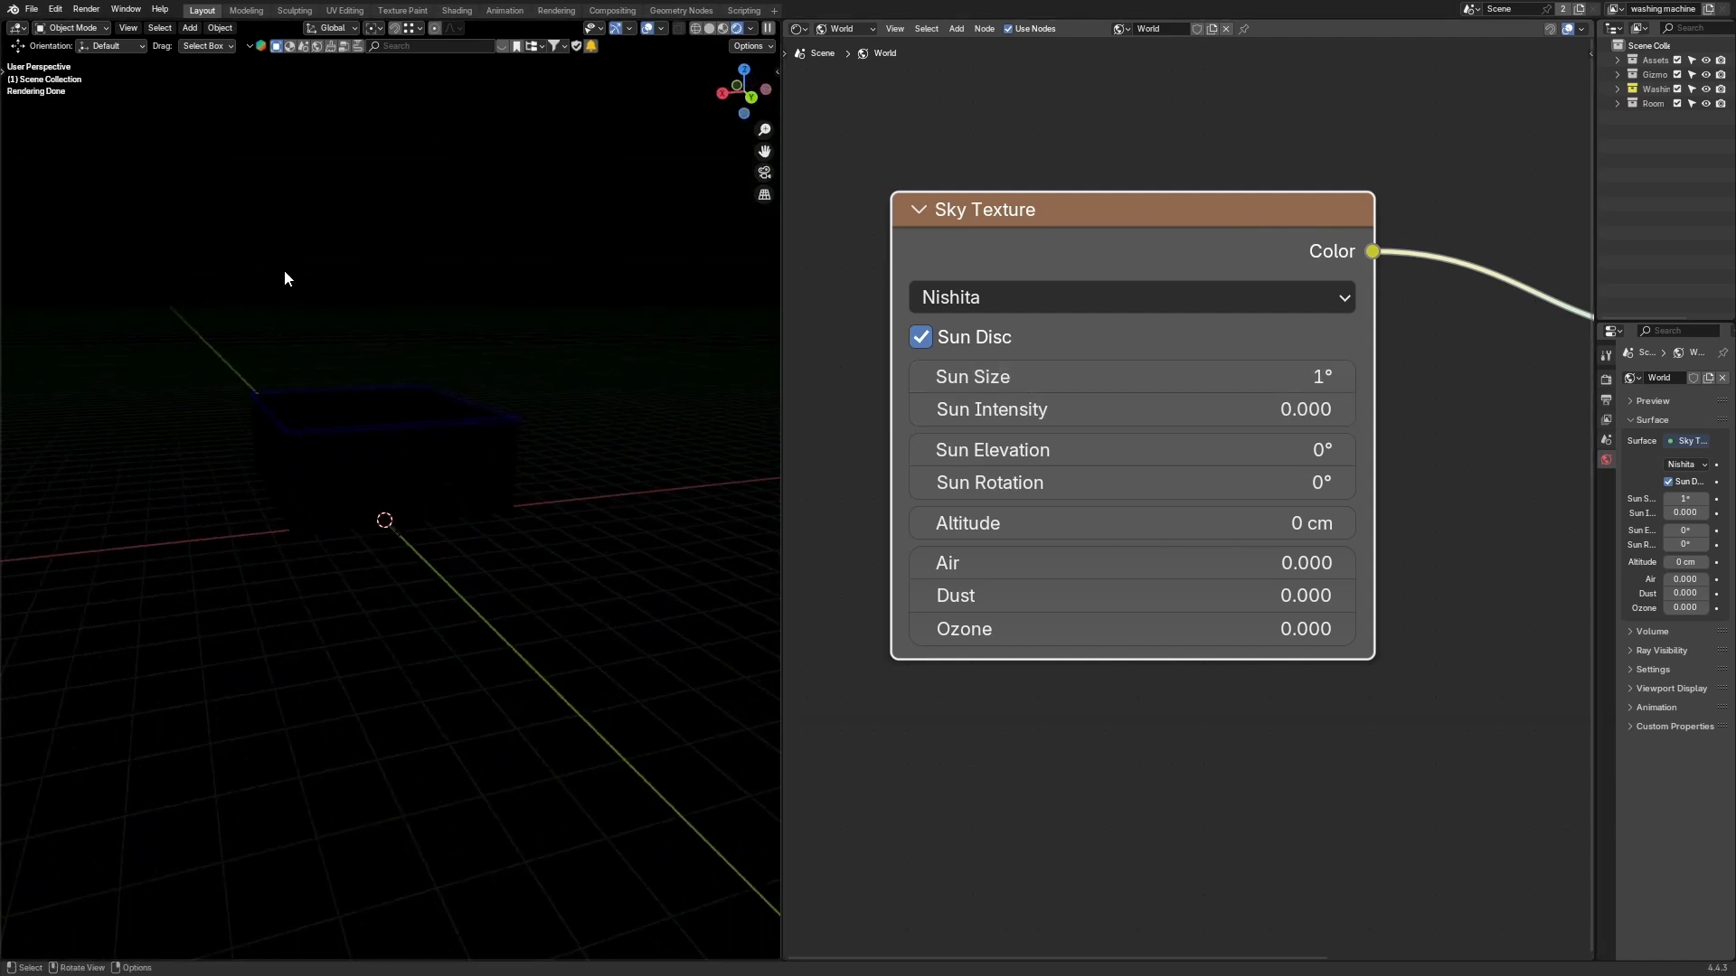
pyautogui.click(1014, 376)
pyautogui.write('0')
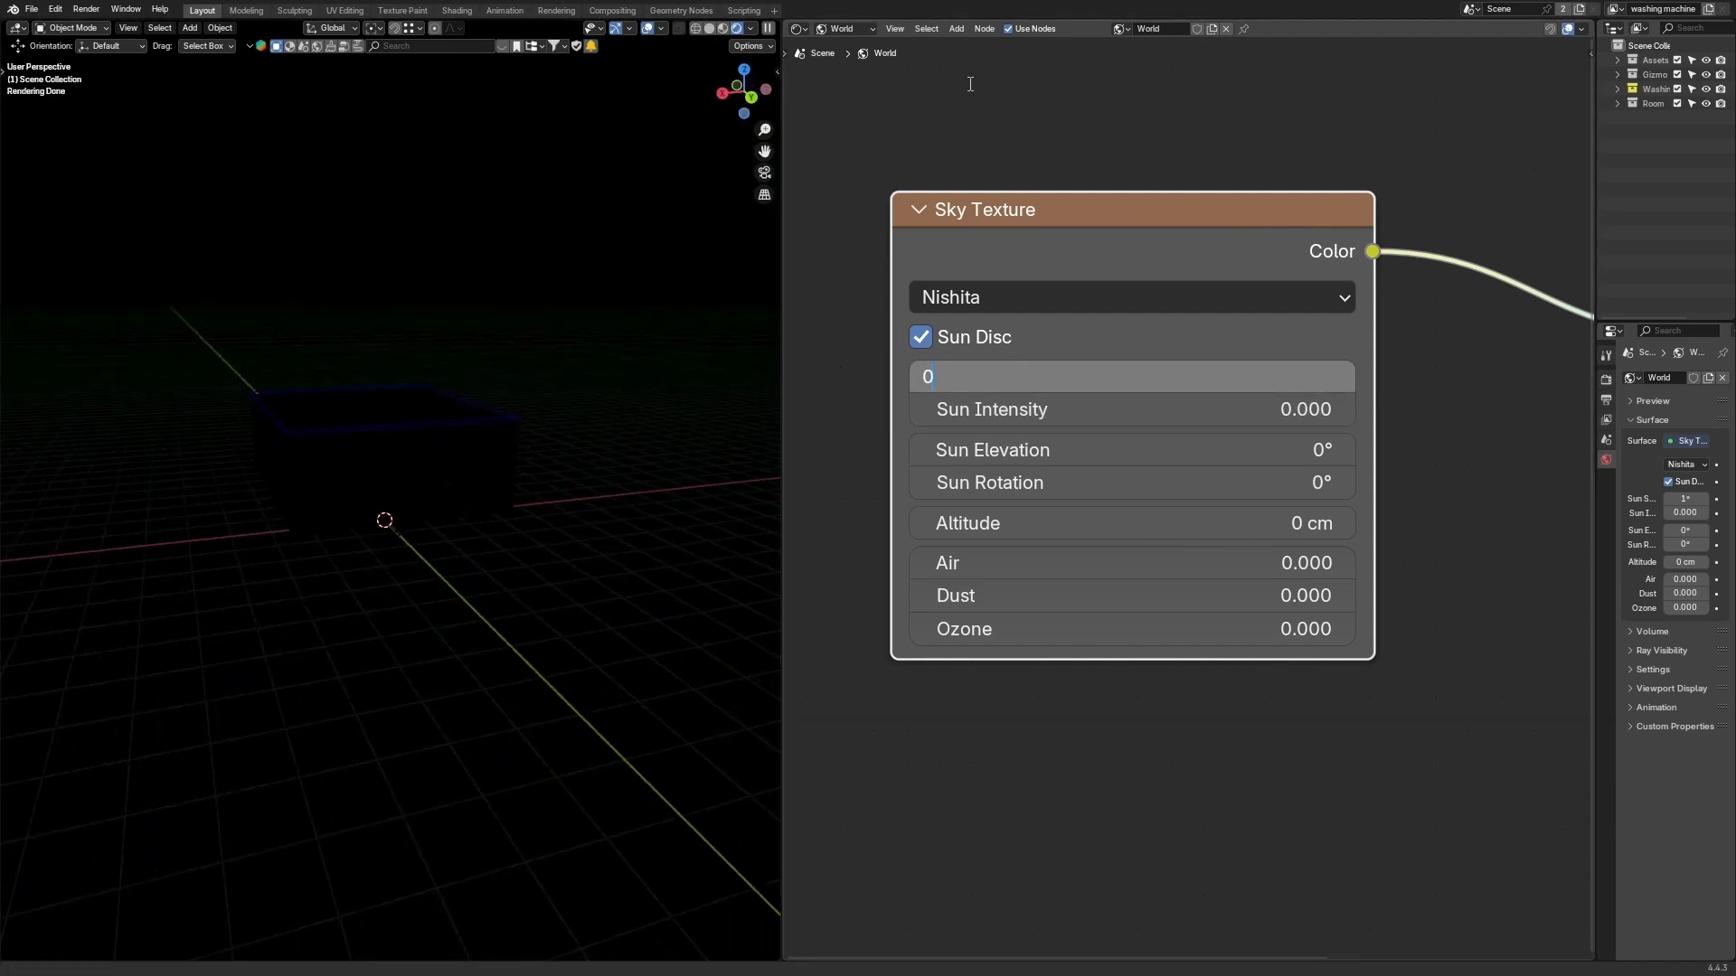
pyautogui.press('Escape')
pyautogui.click(1068, 383)
pyautogui.write('0')
pyautogui.press('Return')
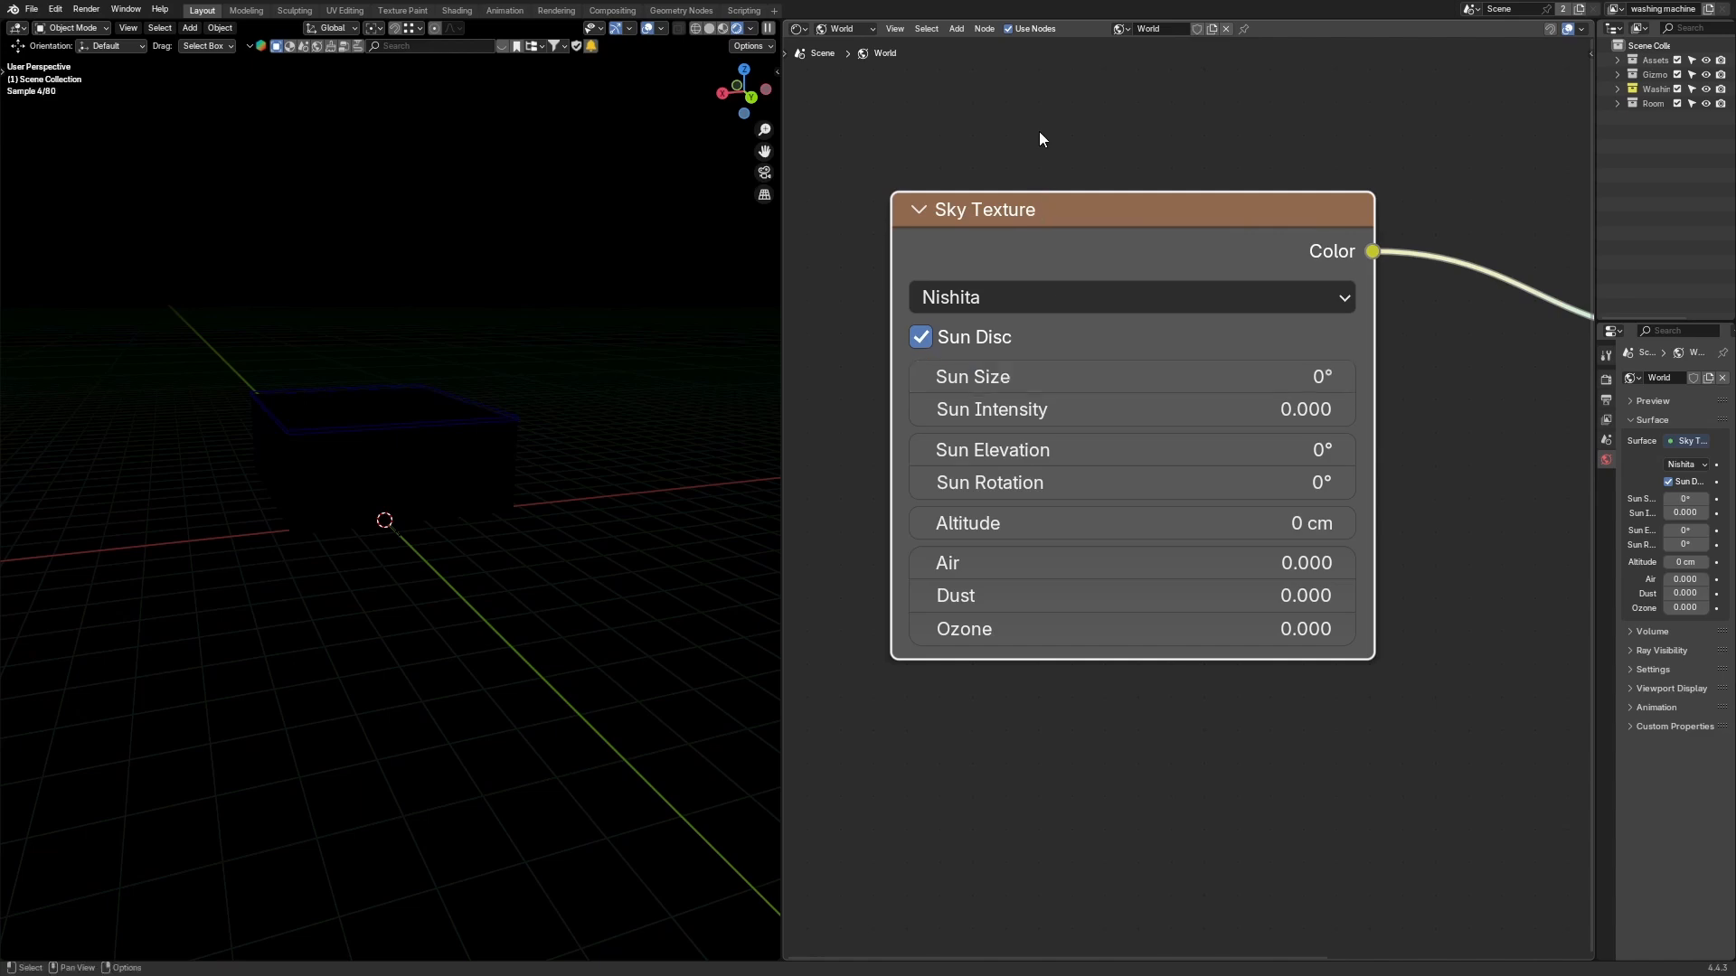
# Step: Set the Sky Texture's Sun Intensity to 1
pyautogui.moveTo(465, 319); pyautogui.dragTo(457, 316, button='middle')
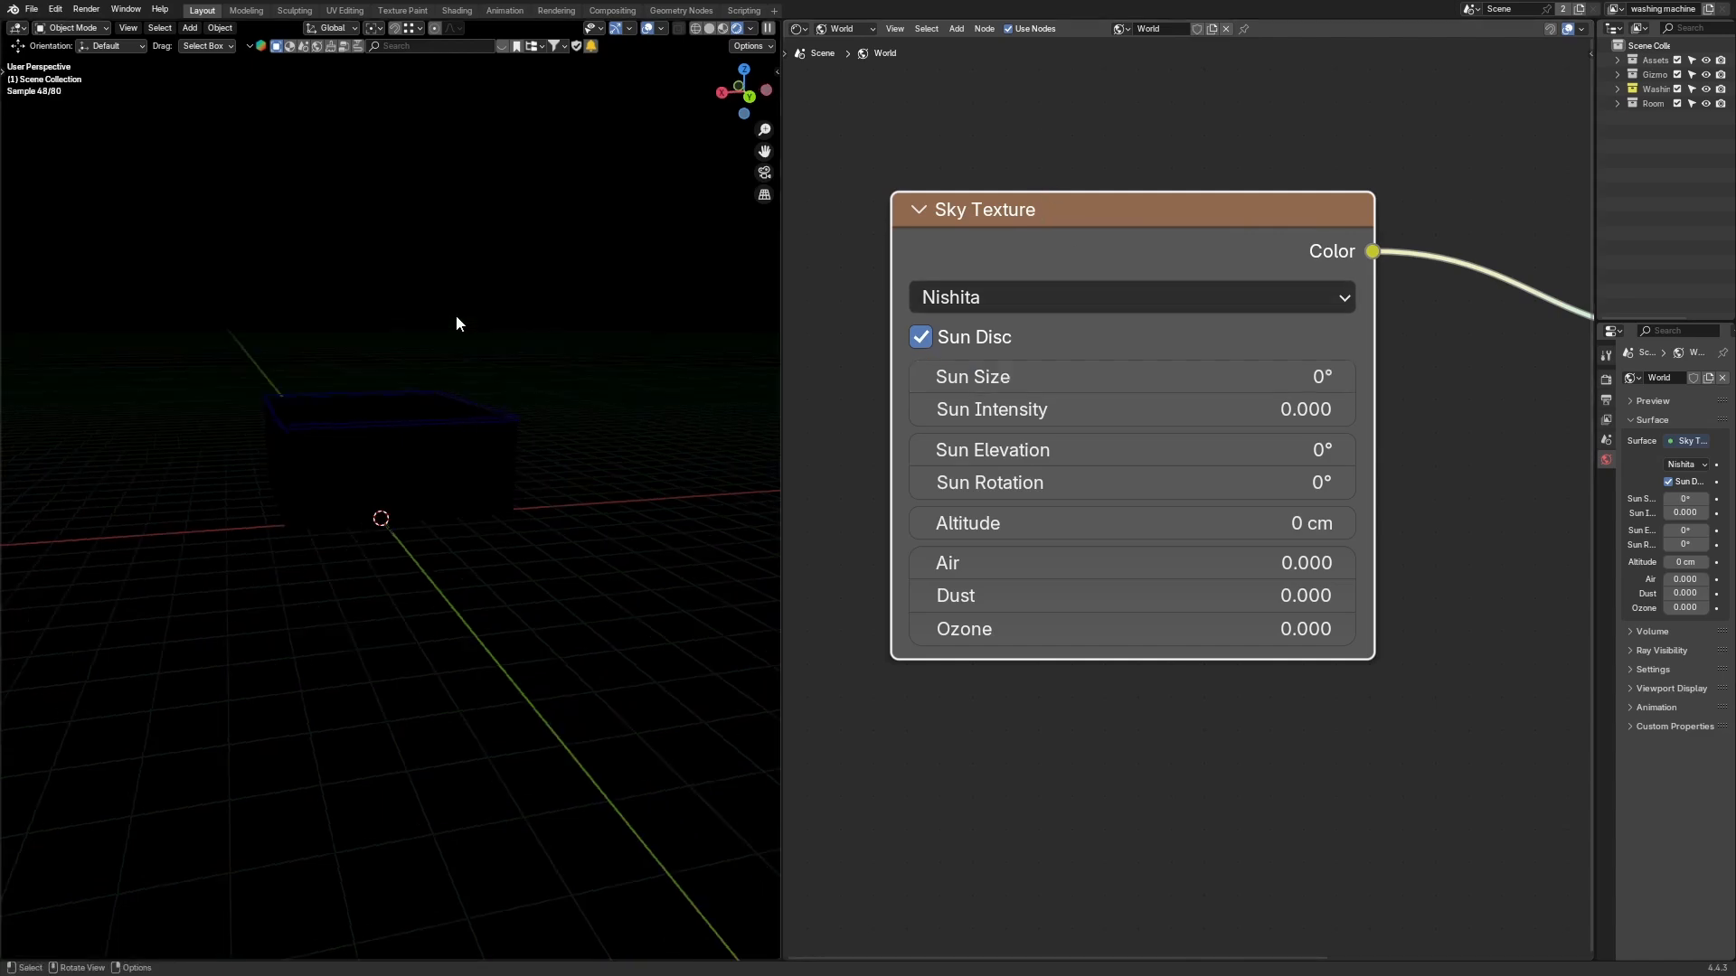
pyautogui.click(940, 408)
pyautogui.write('0.0')
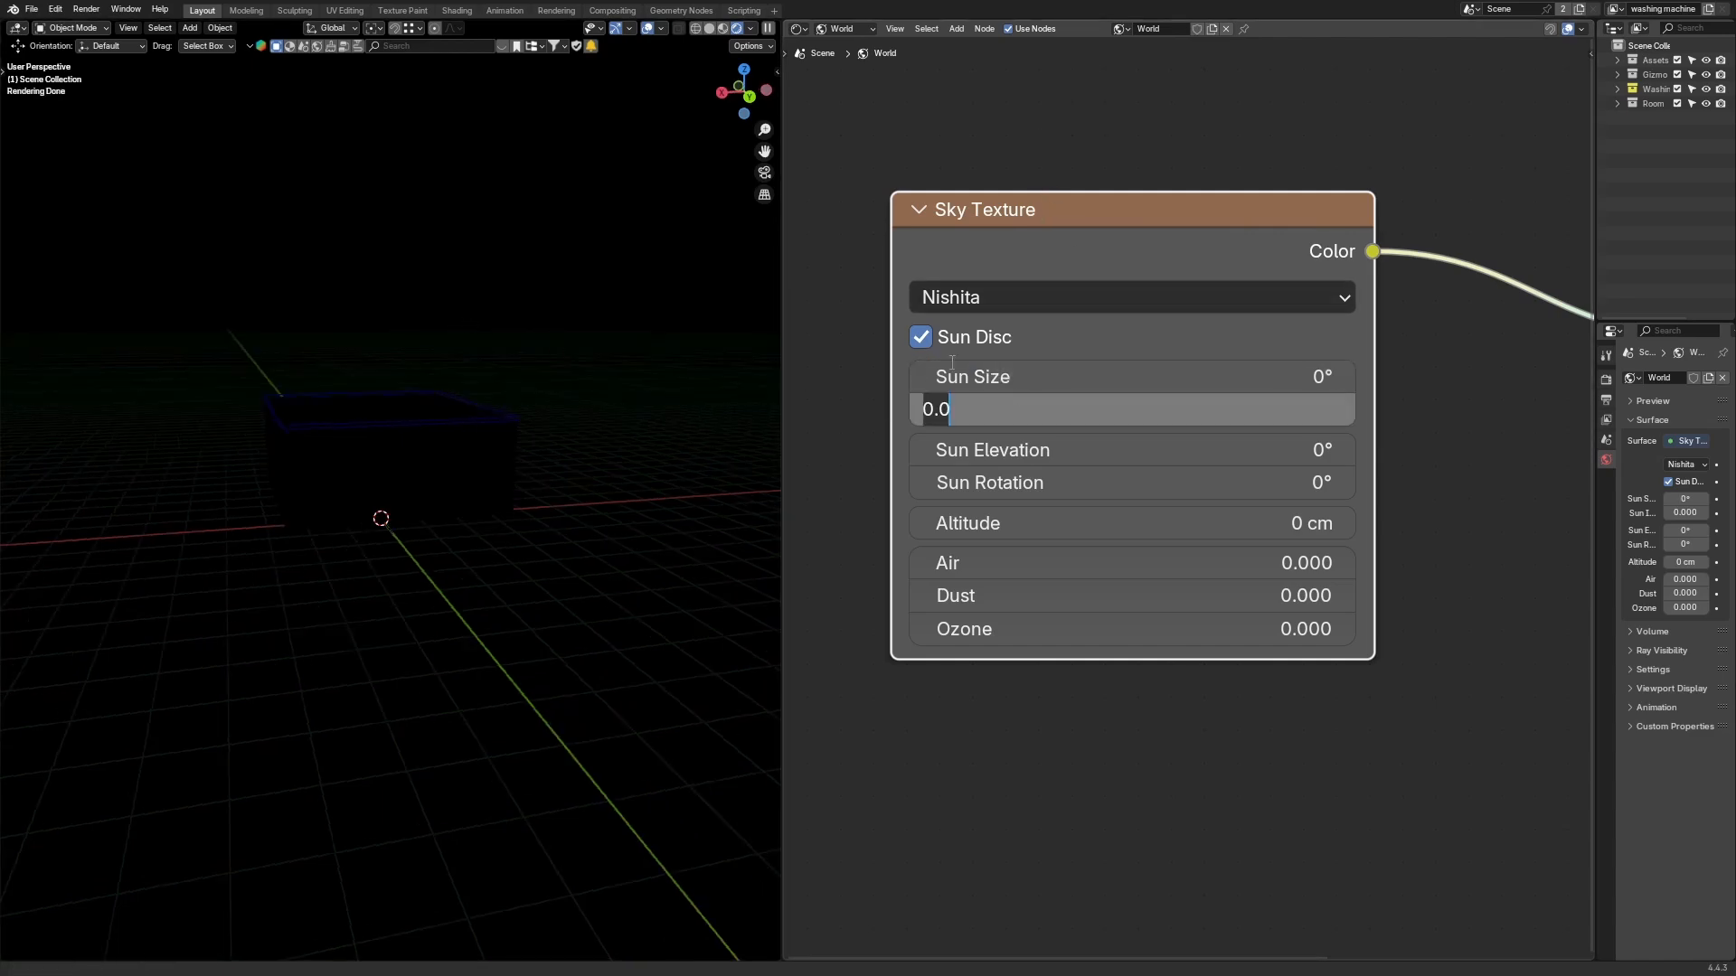
pyautogui.press('BackSpace')
pyautogui.press('BackSpace')
pyautogui.press('BackSpace')
pyautogui.write('1')
pyautogui.press('Return')
# Step: Set the Sun Size to 1° to show the sun disc in the rendered viewport
pyautogui.moveTo(407, 531); pyautogui.dragTo(496, 527, button='middle')
pyautogui.keyDown('shift'); pyautogui.moveTo(500, 286); pyautogui.dragTo(488, 327, button='middle'); pyautogui.keyUp('shift')
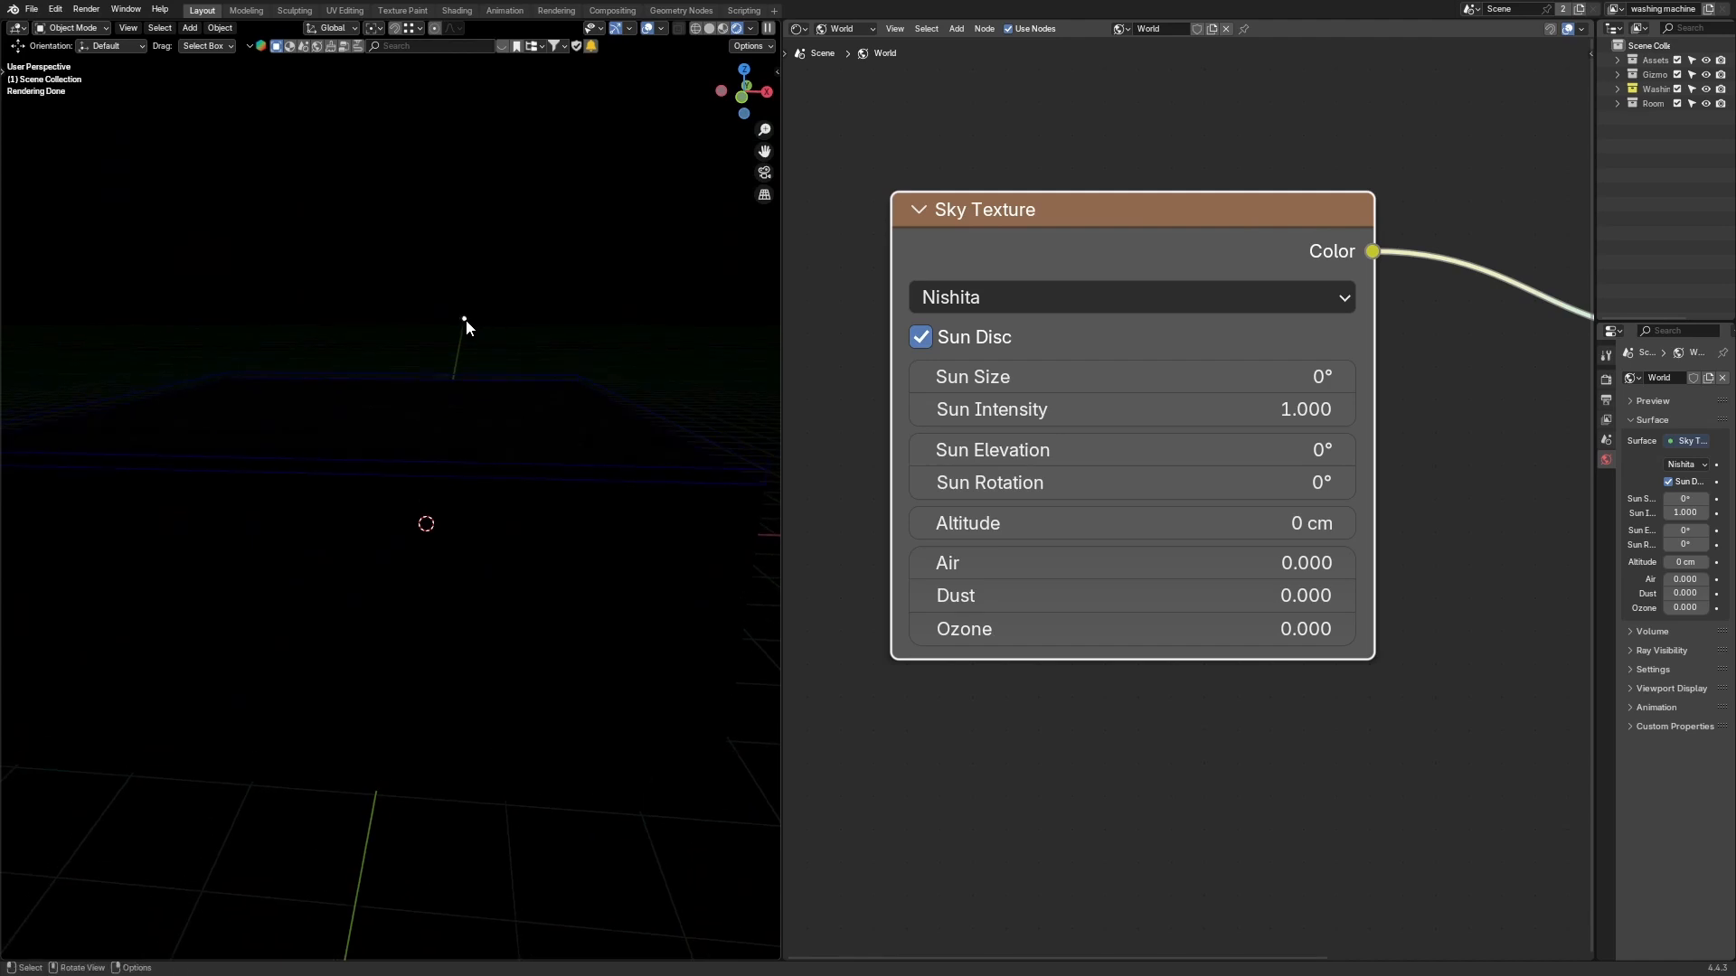
pyautogui.scroll(-3, 402, 361)
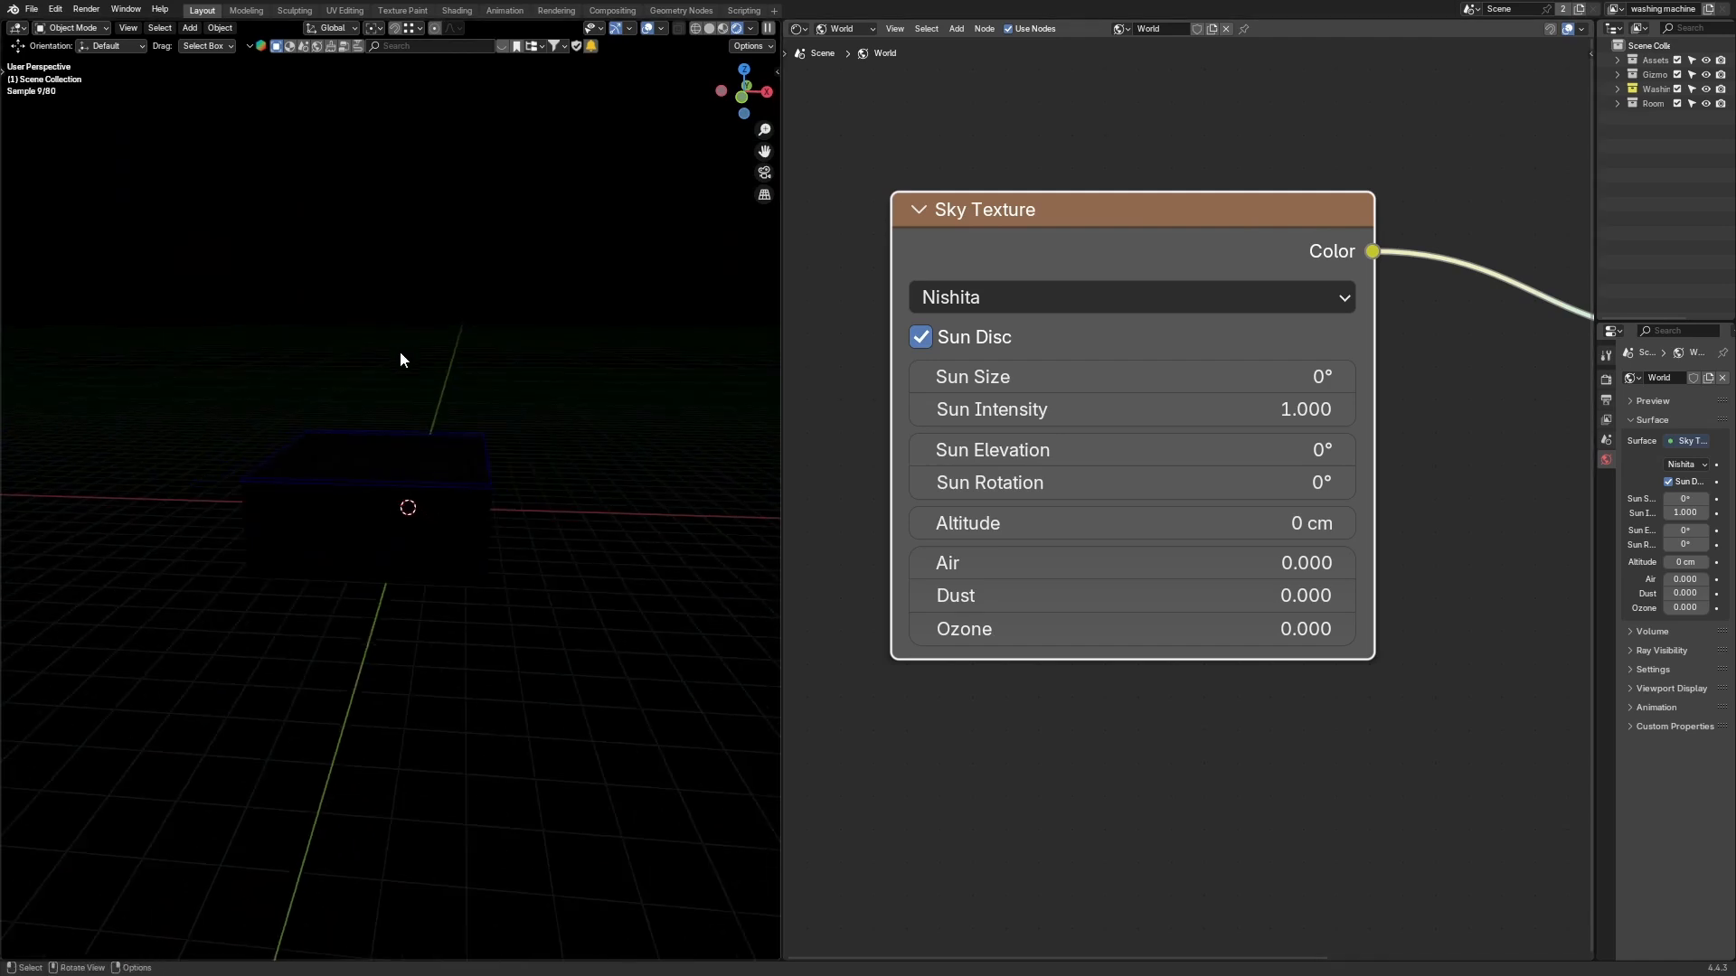
pyautogui.moveTo(492, 387); pyautogui.dragTo(626, 465, button='middle')
pyautogui.click(1130, 376)
pyautogui.write('1')
pyautogui.press('Return')
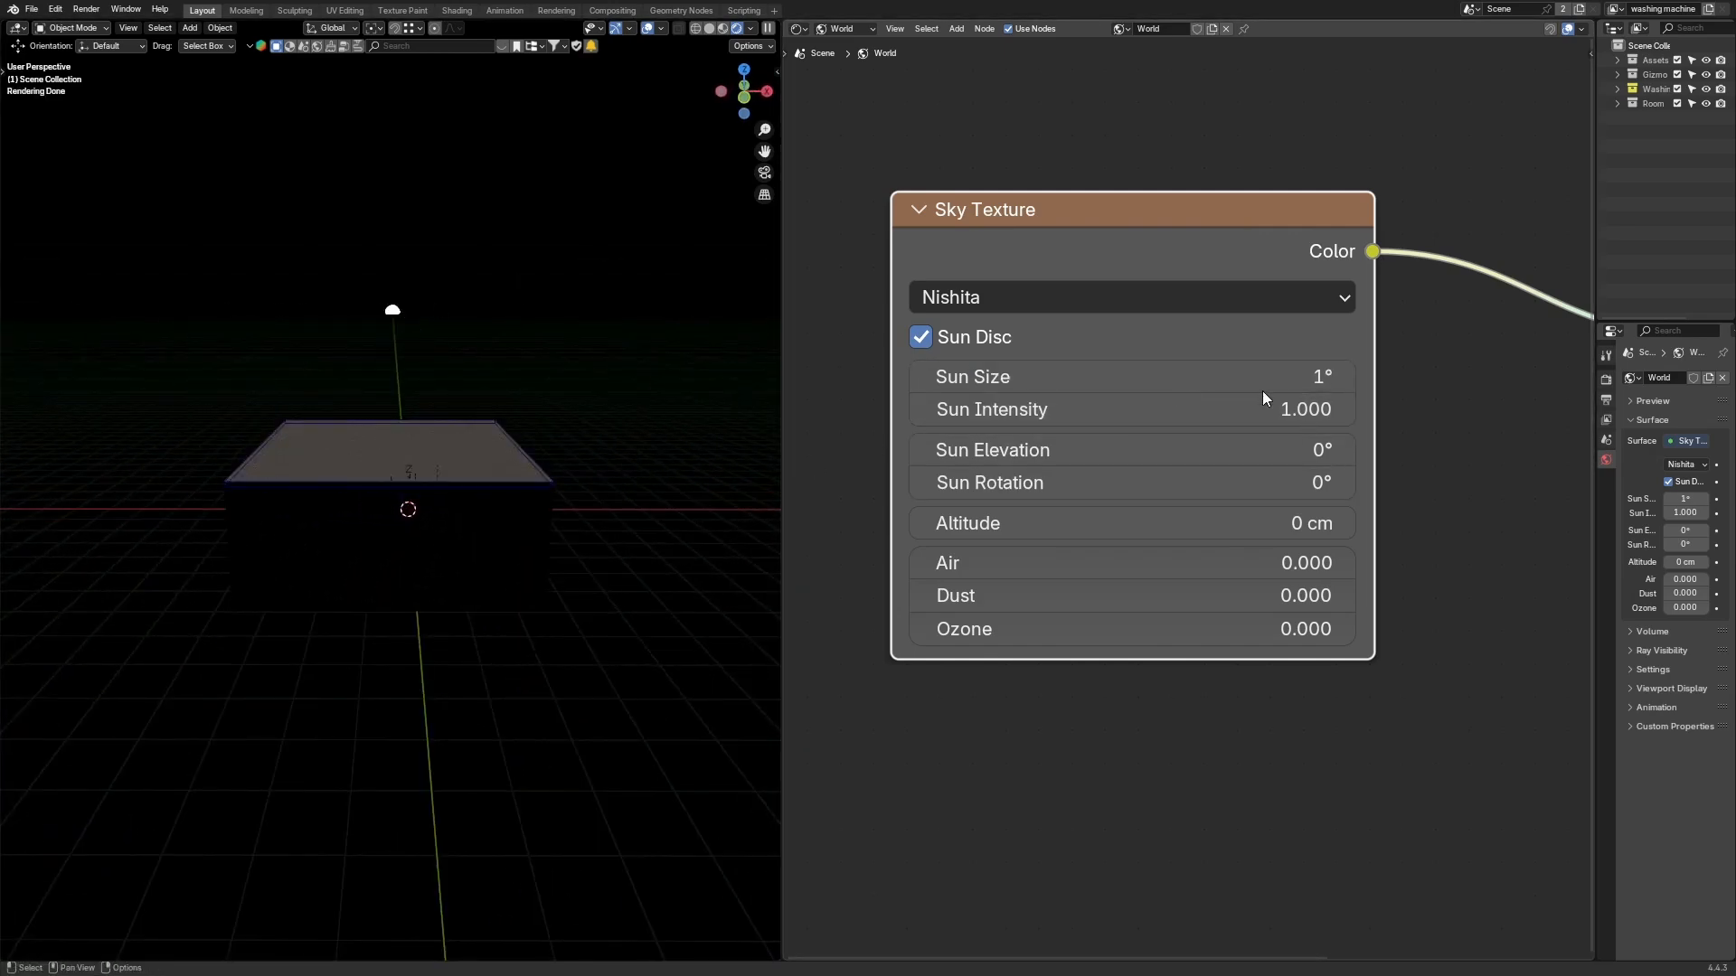
pyautogui.moveTo(723, 529); pyautogui.dragTo(604, 600, button='middle')
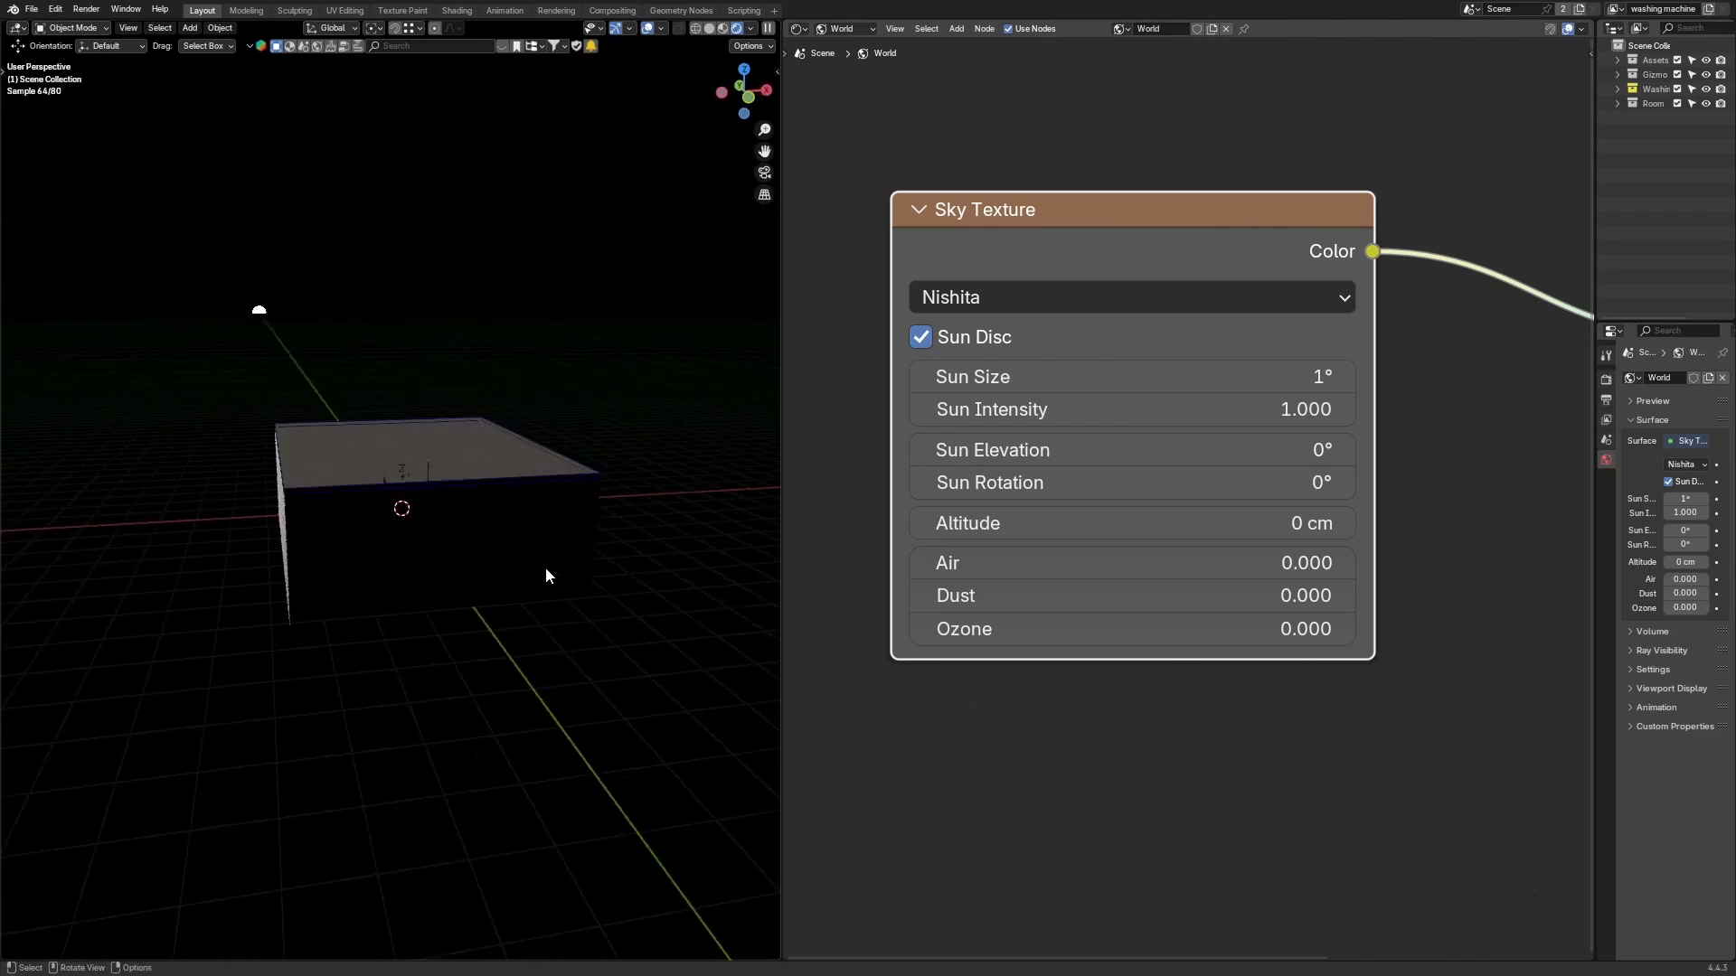
pyautogui.moveTo(580, 413); pyautogui.dragTo(651, 398, button='middle')
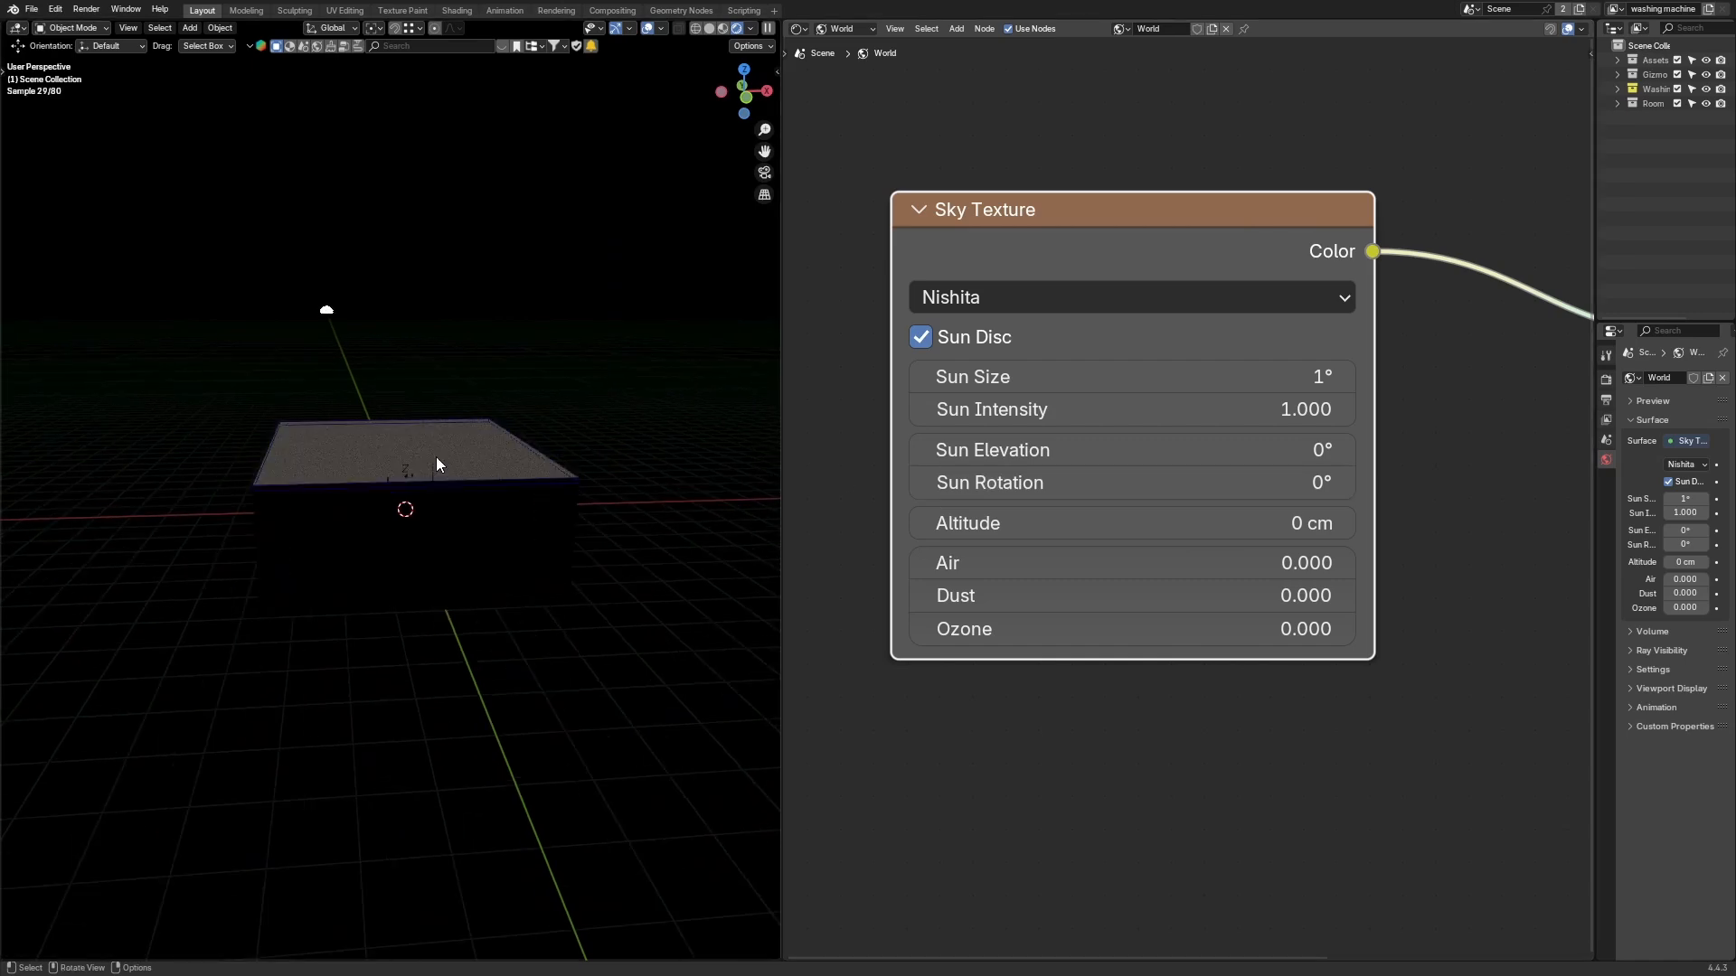
# Step: Switch to the camera view in solid shading and look around the room interior
pyautogui.press('KP_0')
pyautogui.press('z')
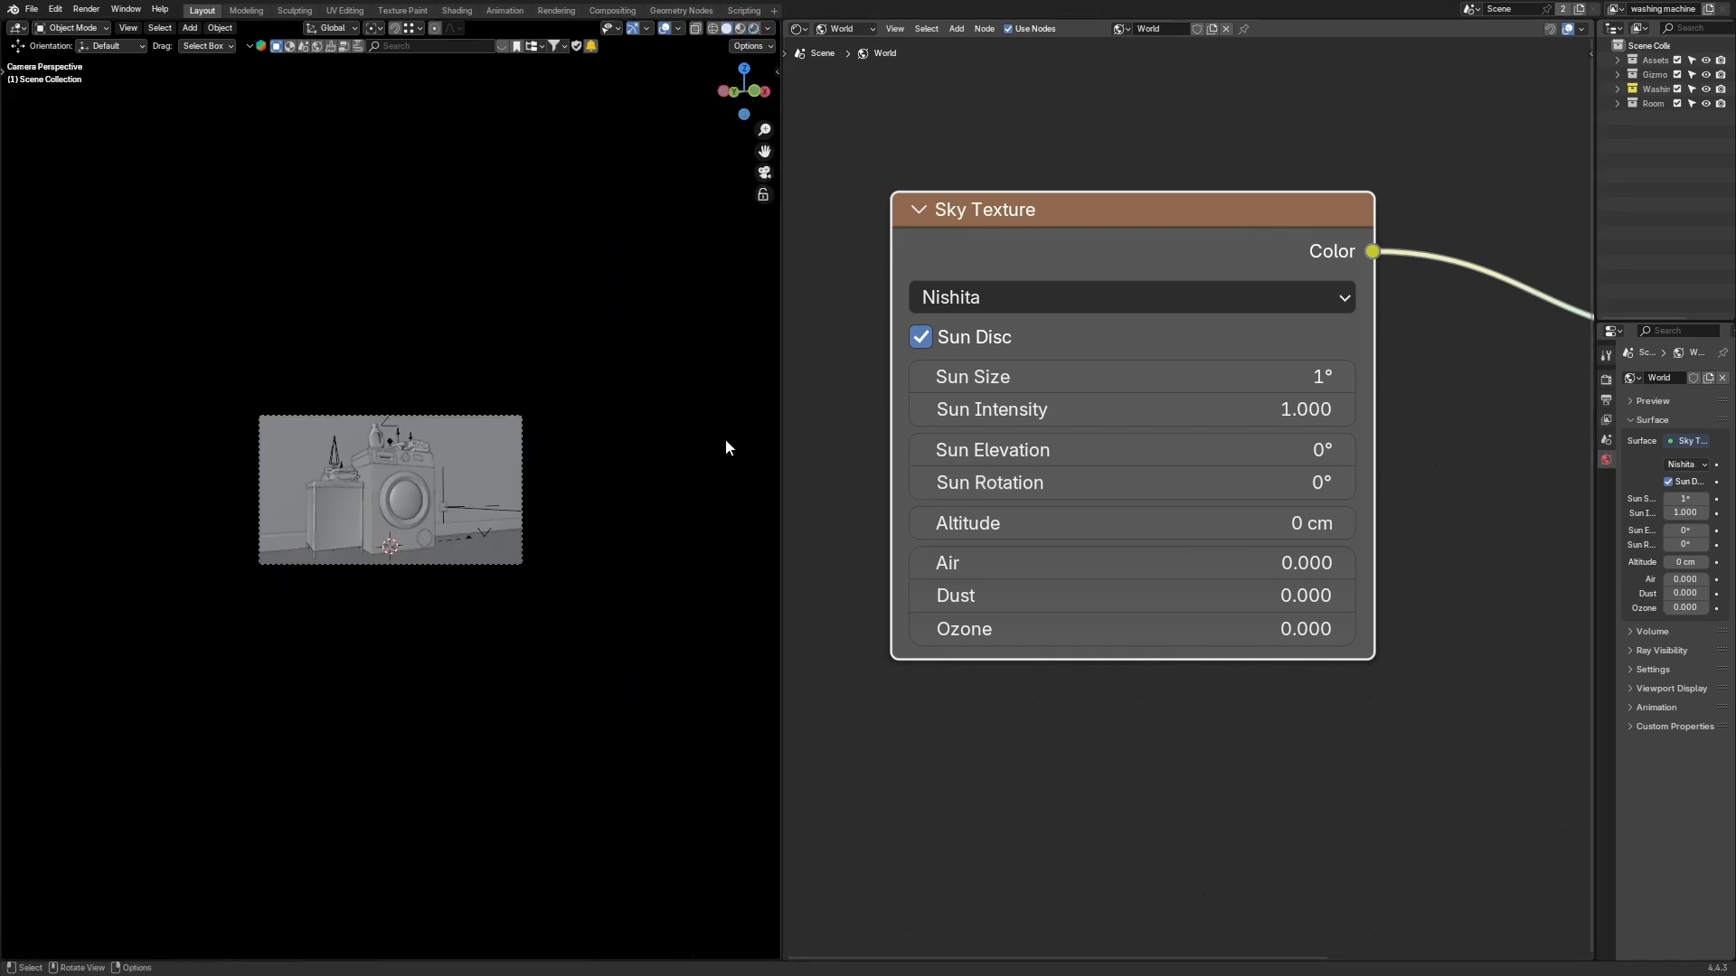
pyautogui.moveTo(621, 423); pyautogui.dragTo(571, 163, button='middle')
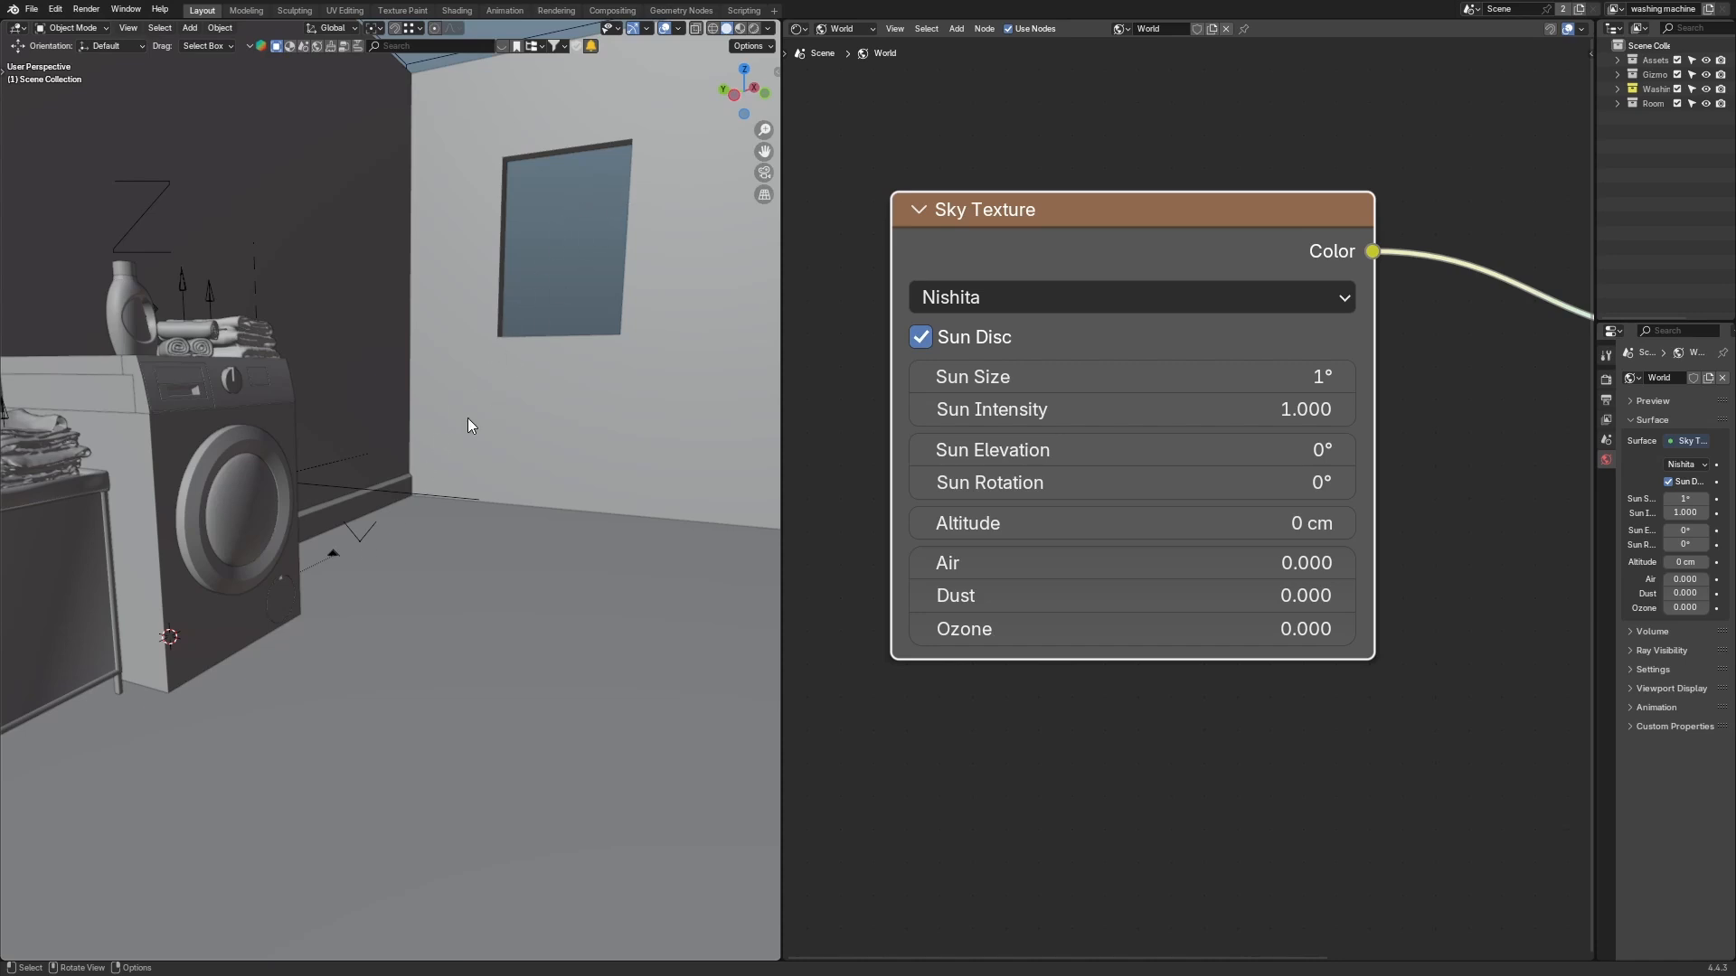
pyautogui.moveTo(468, 419); pyautogui.dragTo(598, 258, button='middle')
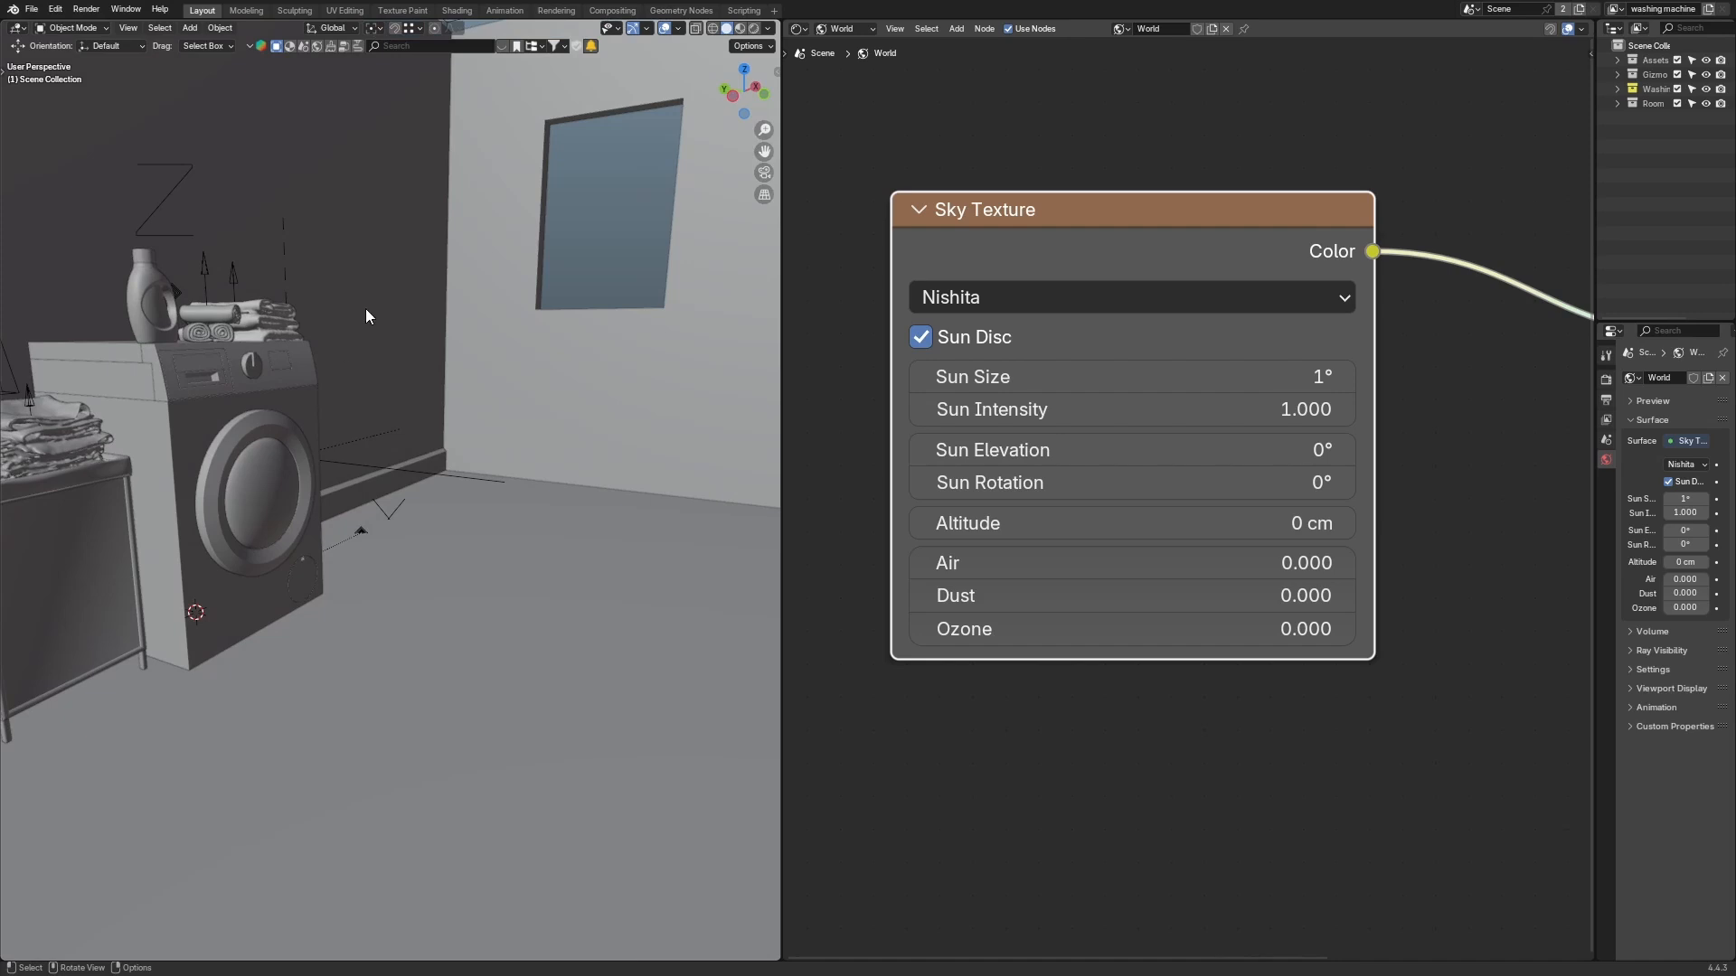
pyautogui.moveTo(366, 316); pyautogui.dragTo(519, 375, button='middle')
pyautogui.moveTo(282, 488); pyautogui.dragTo(228, 730, button='middle')
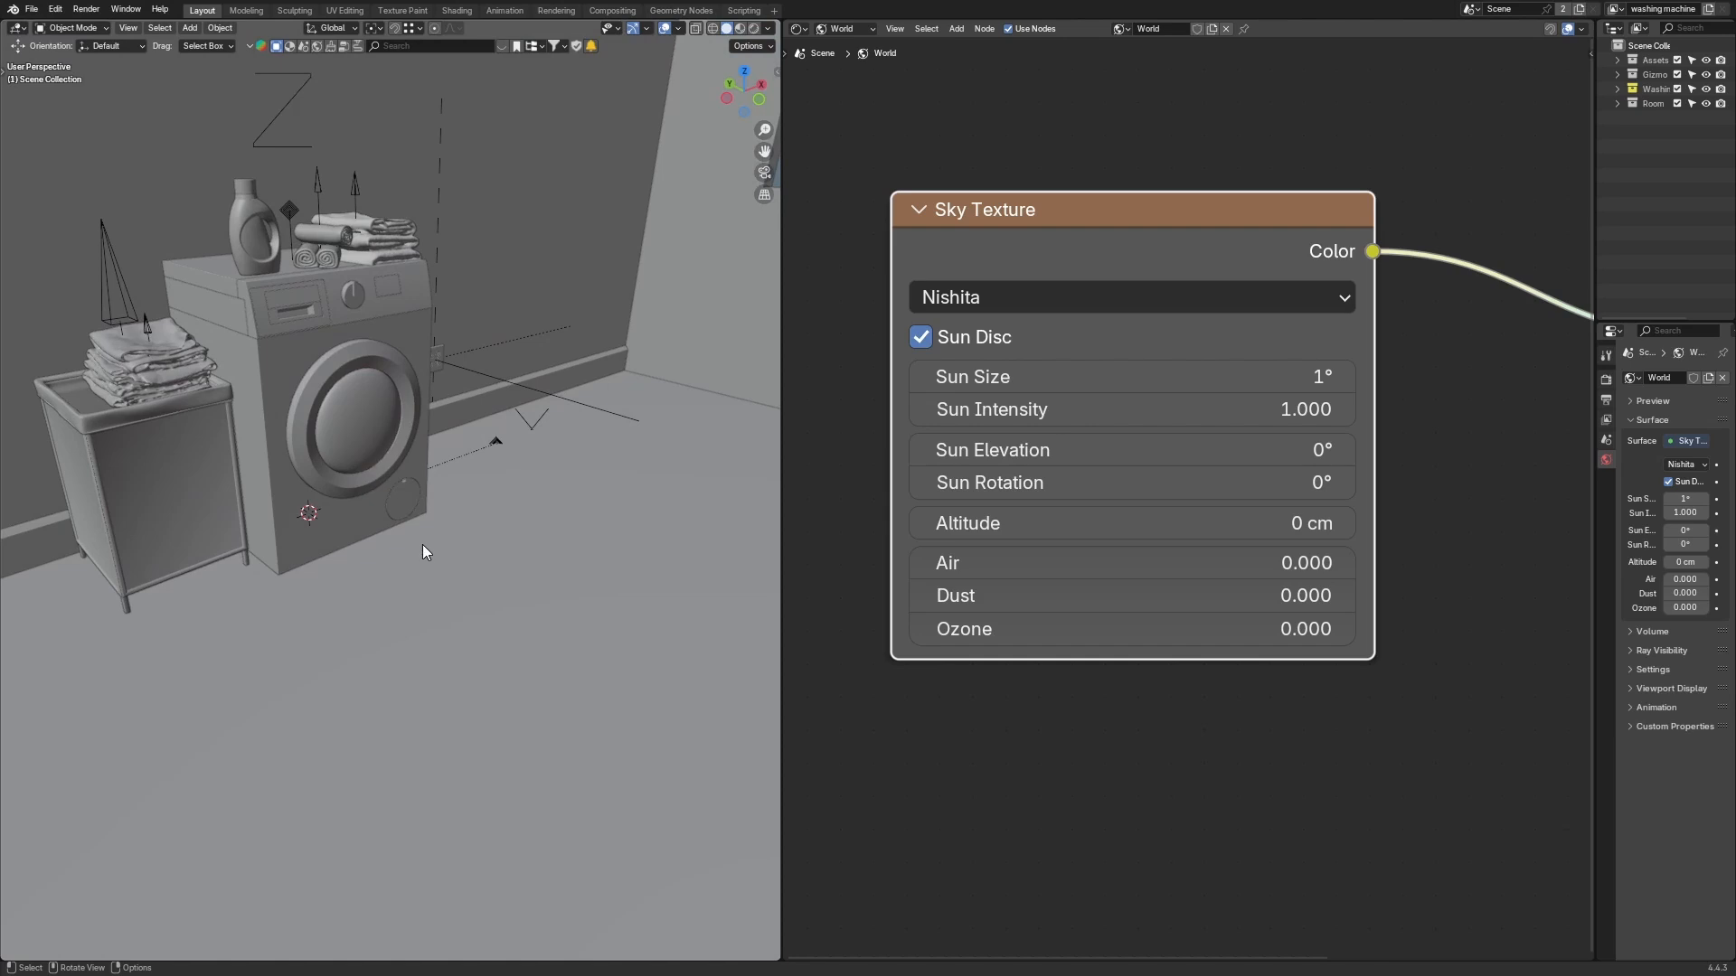
pyautogui.moveTo(425, 544); pyautogui.dragTo(368, 423, button='middle')
# Step: Select the reflector plane and move it outside the room walls
pyautogui.click(301, 503)
pyautogui.moveTo(300, 502); pyautogui.dragTo(354, 528, button='middle')
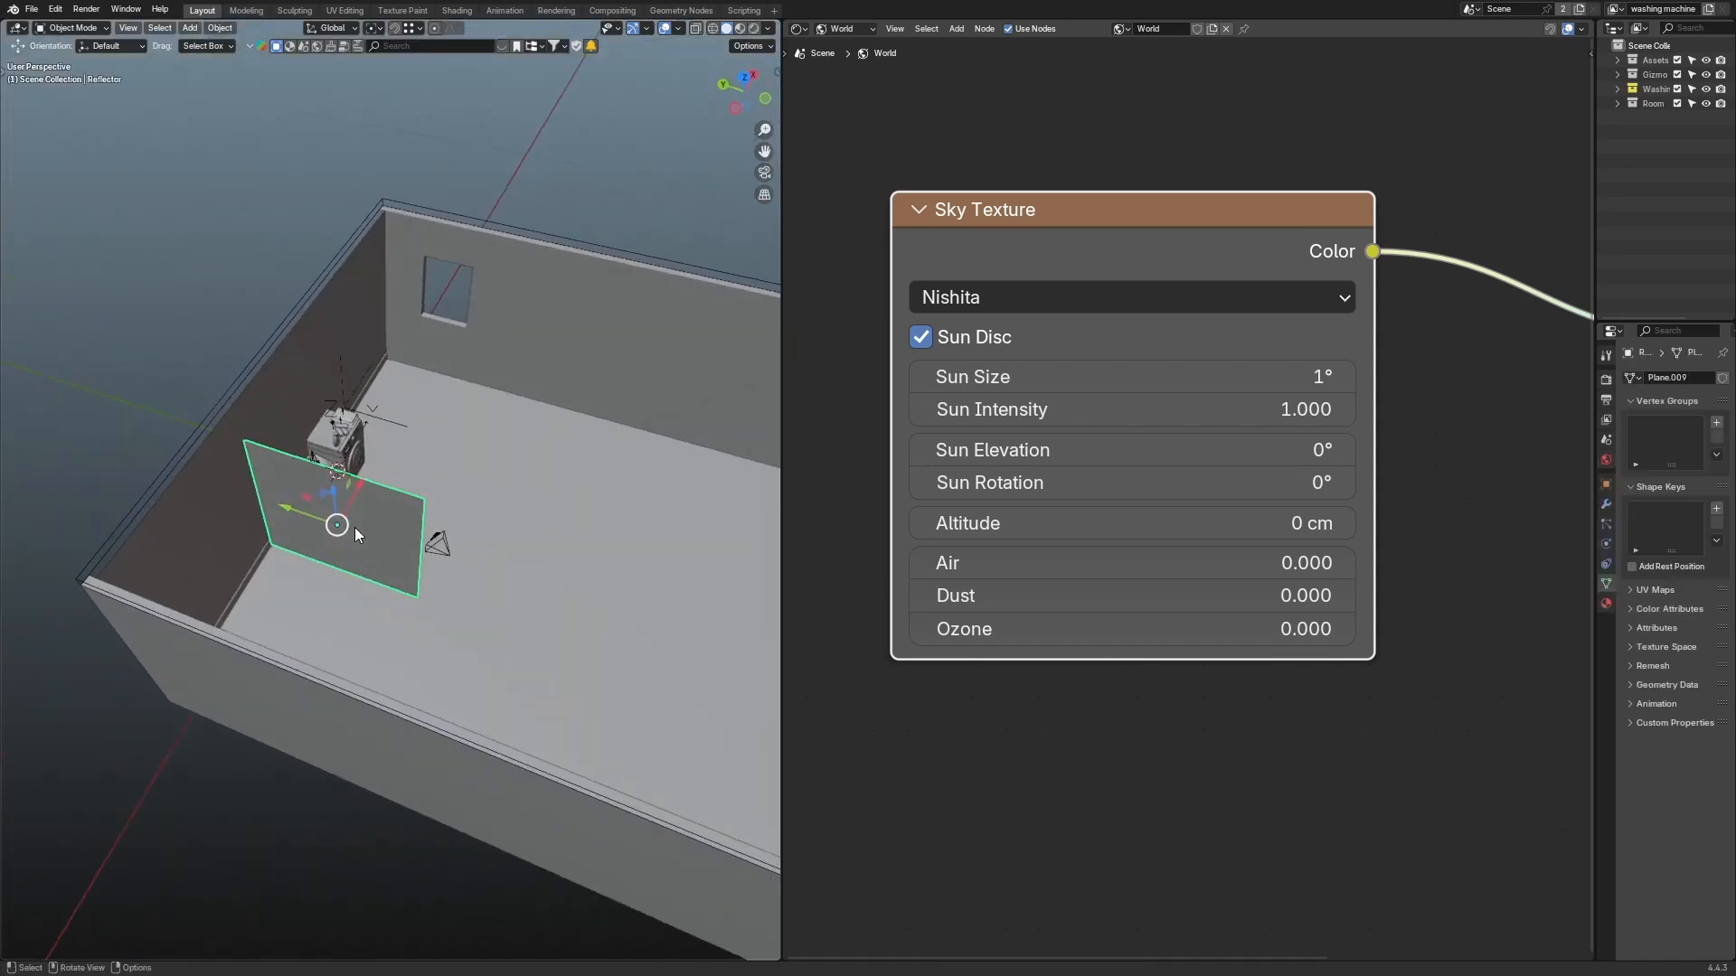
pyautogui.moveTo(284, 524); pyautogui.dragTo(76, 389)
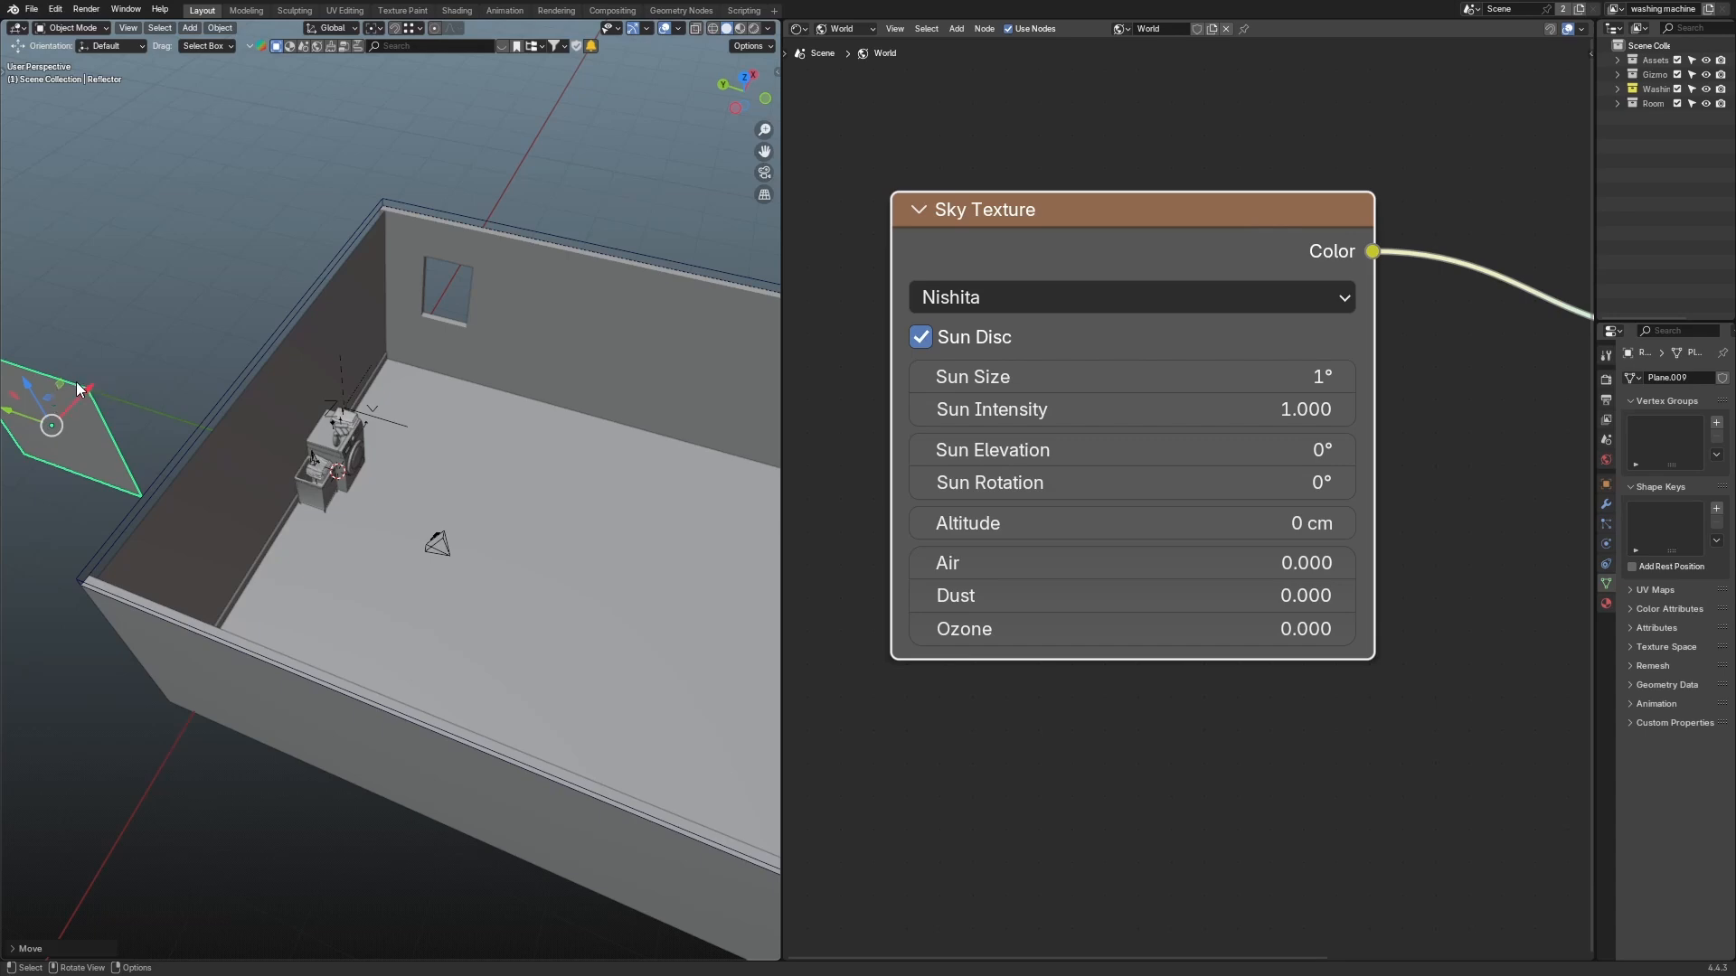
pyautogui.scroll(-3, 76, 385)
pyautogui.click(123, 474)
pyautogui.click(222, 428)
pyautogui.scroll(2, 221, 431)
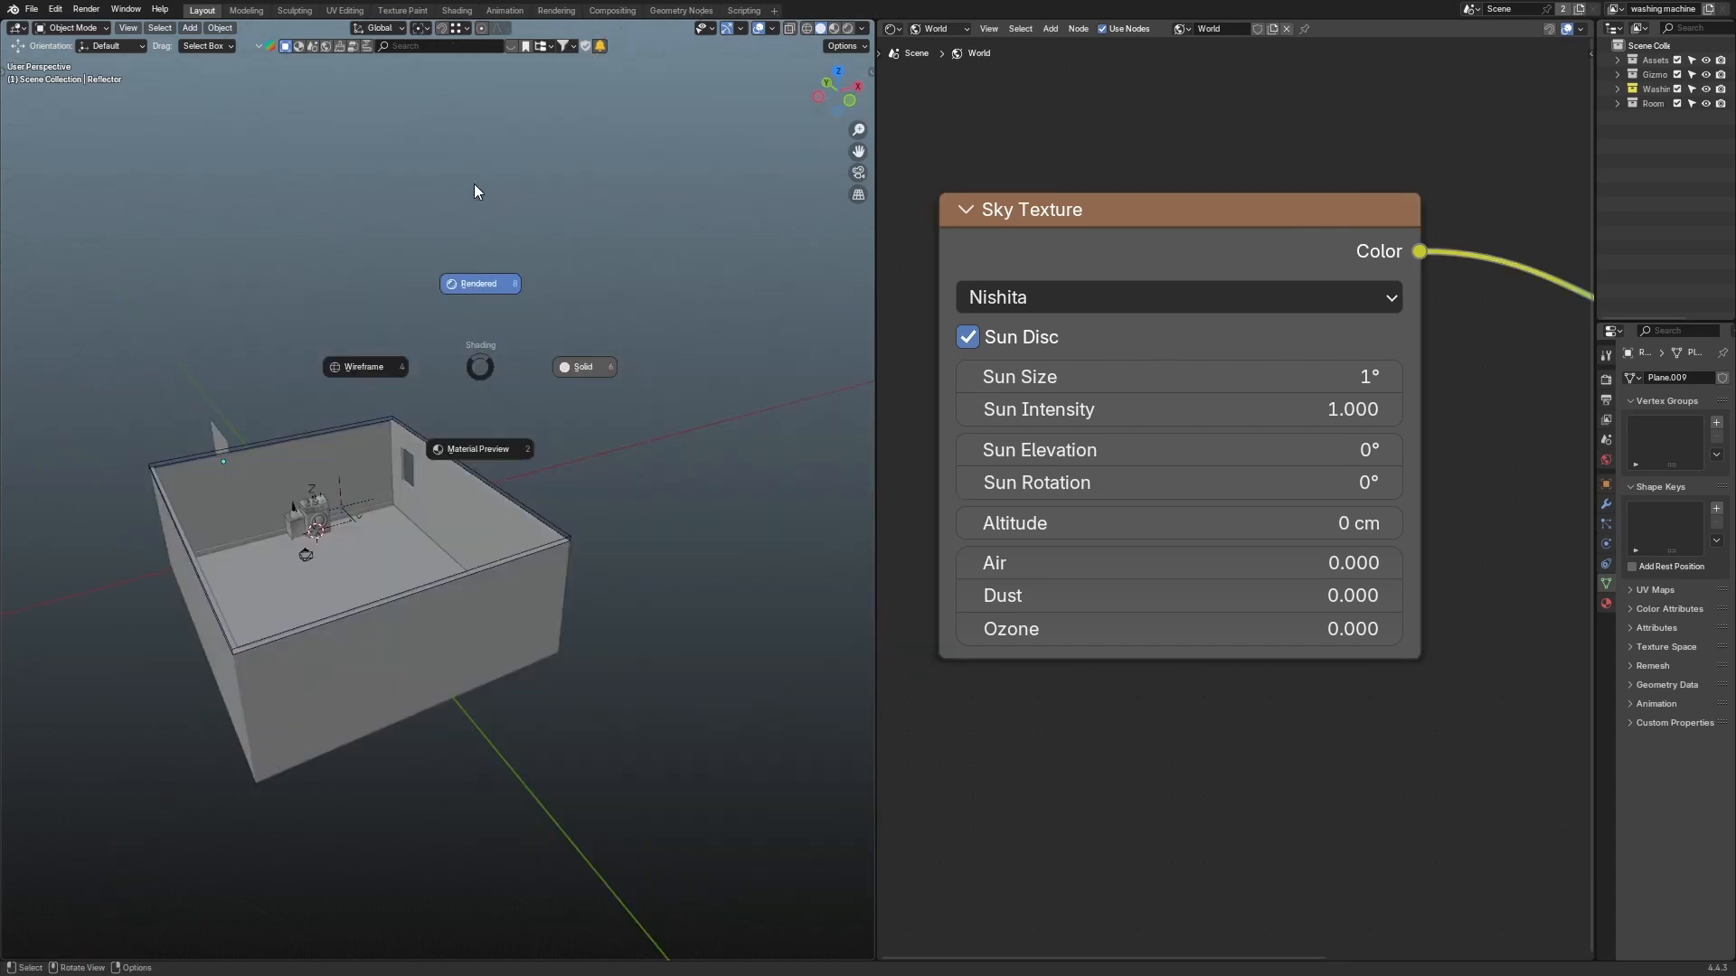
pyautogui.moveTo(474, 182); pyautogui.dragTo(497, 372, button='middle')
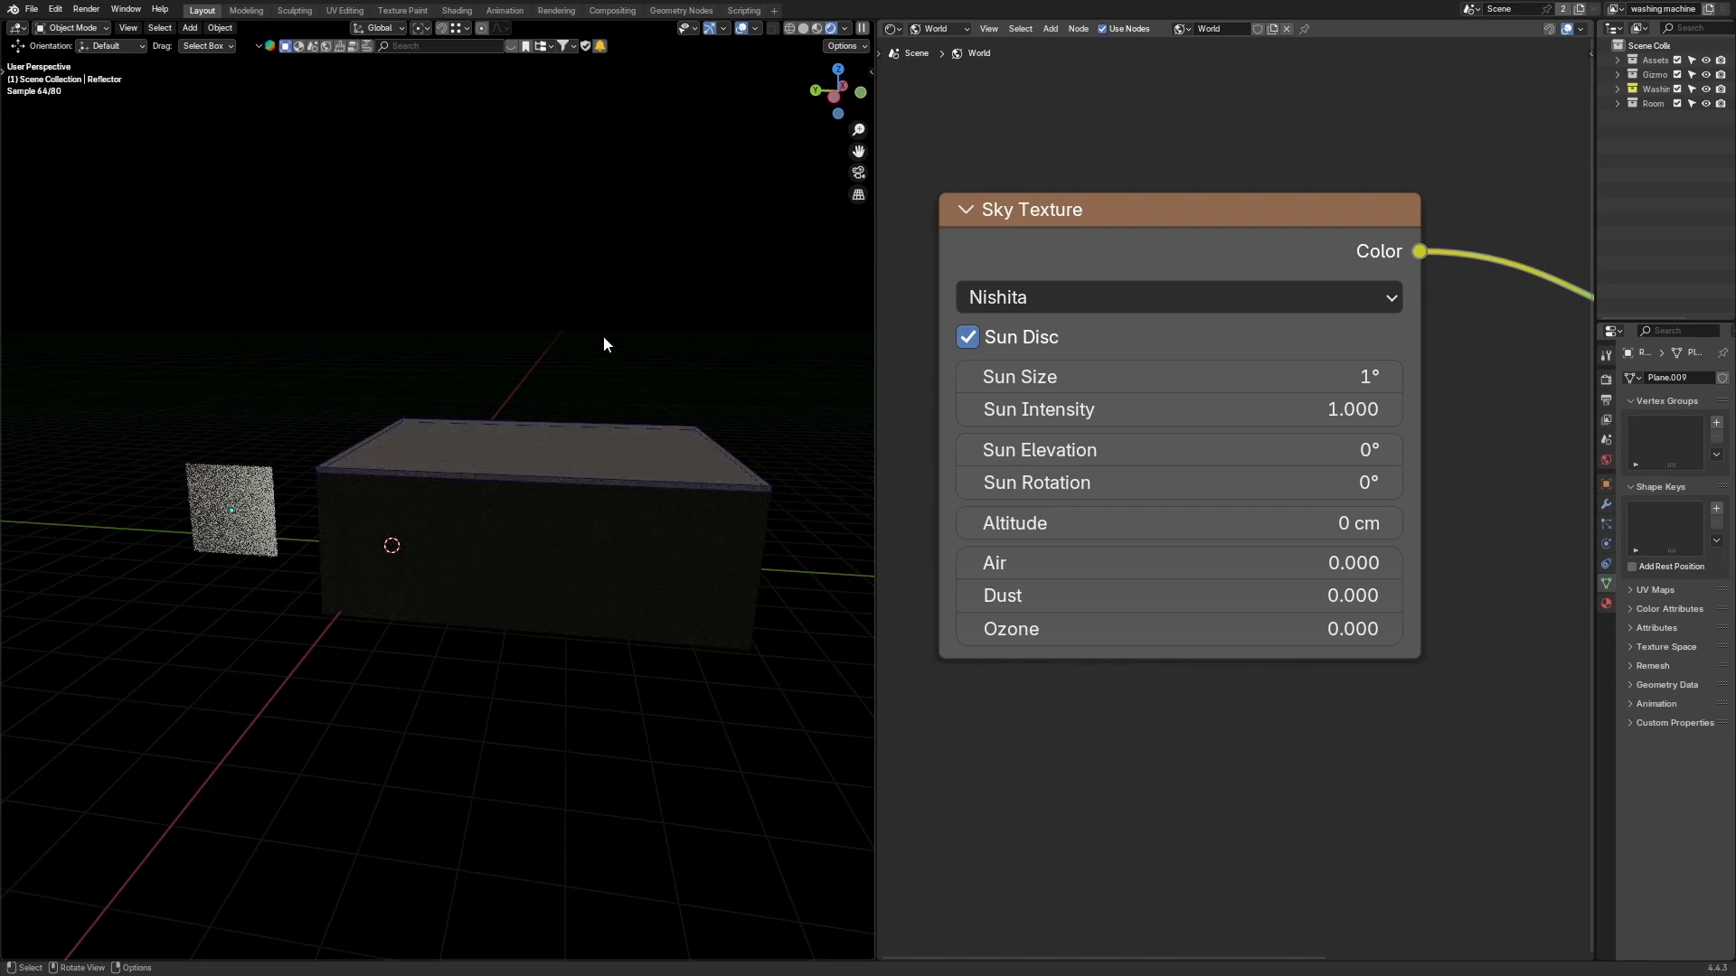
# Step: Inspect the room walls in solid shading, then return to rendered shading
pyautogui.moveTo(665, 321); pyautogui.dragTo(469, 376, button='middle')
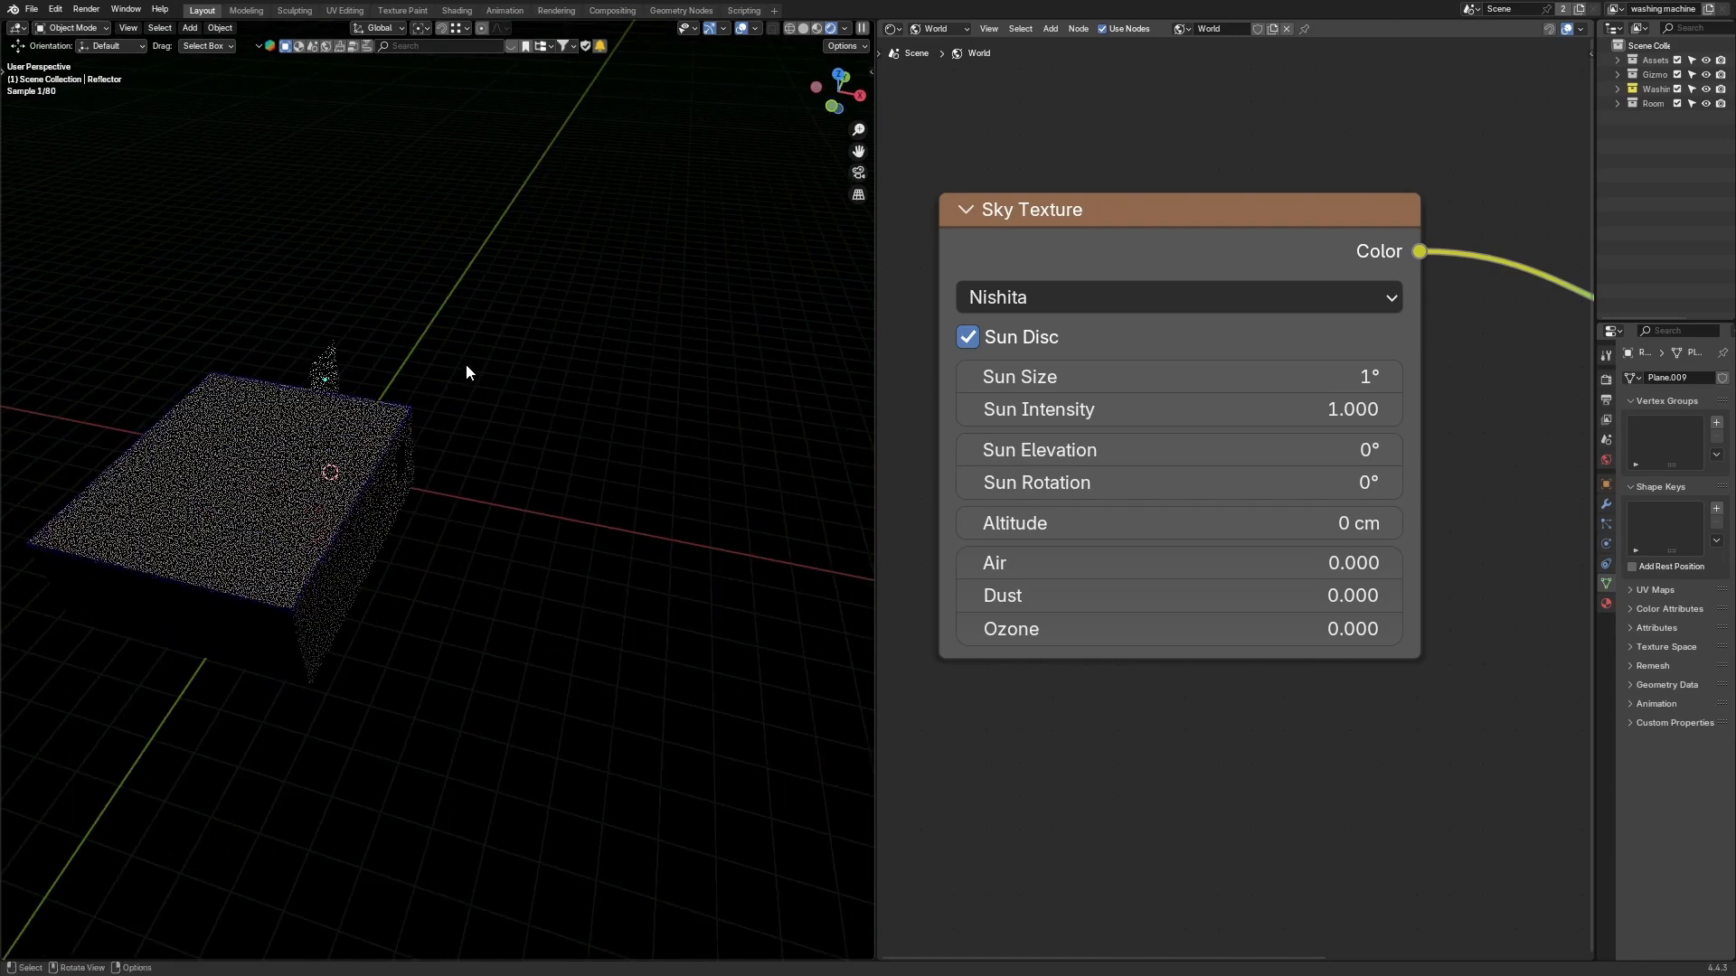
pyautogui.scroll(3, 385, 459)
pyautogui.moveTo(391, 465); pyautogui.dragTo(351, 464, button='middle')
pyautogui.click(253, 493)
pyautogui.scroll(4, 350, 464)
pyautogui.scroll(-4, 353, 473)
pyautogui.press('z')
pyautogui.click(423, 463)
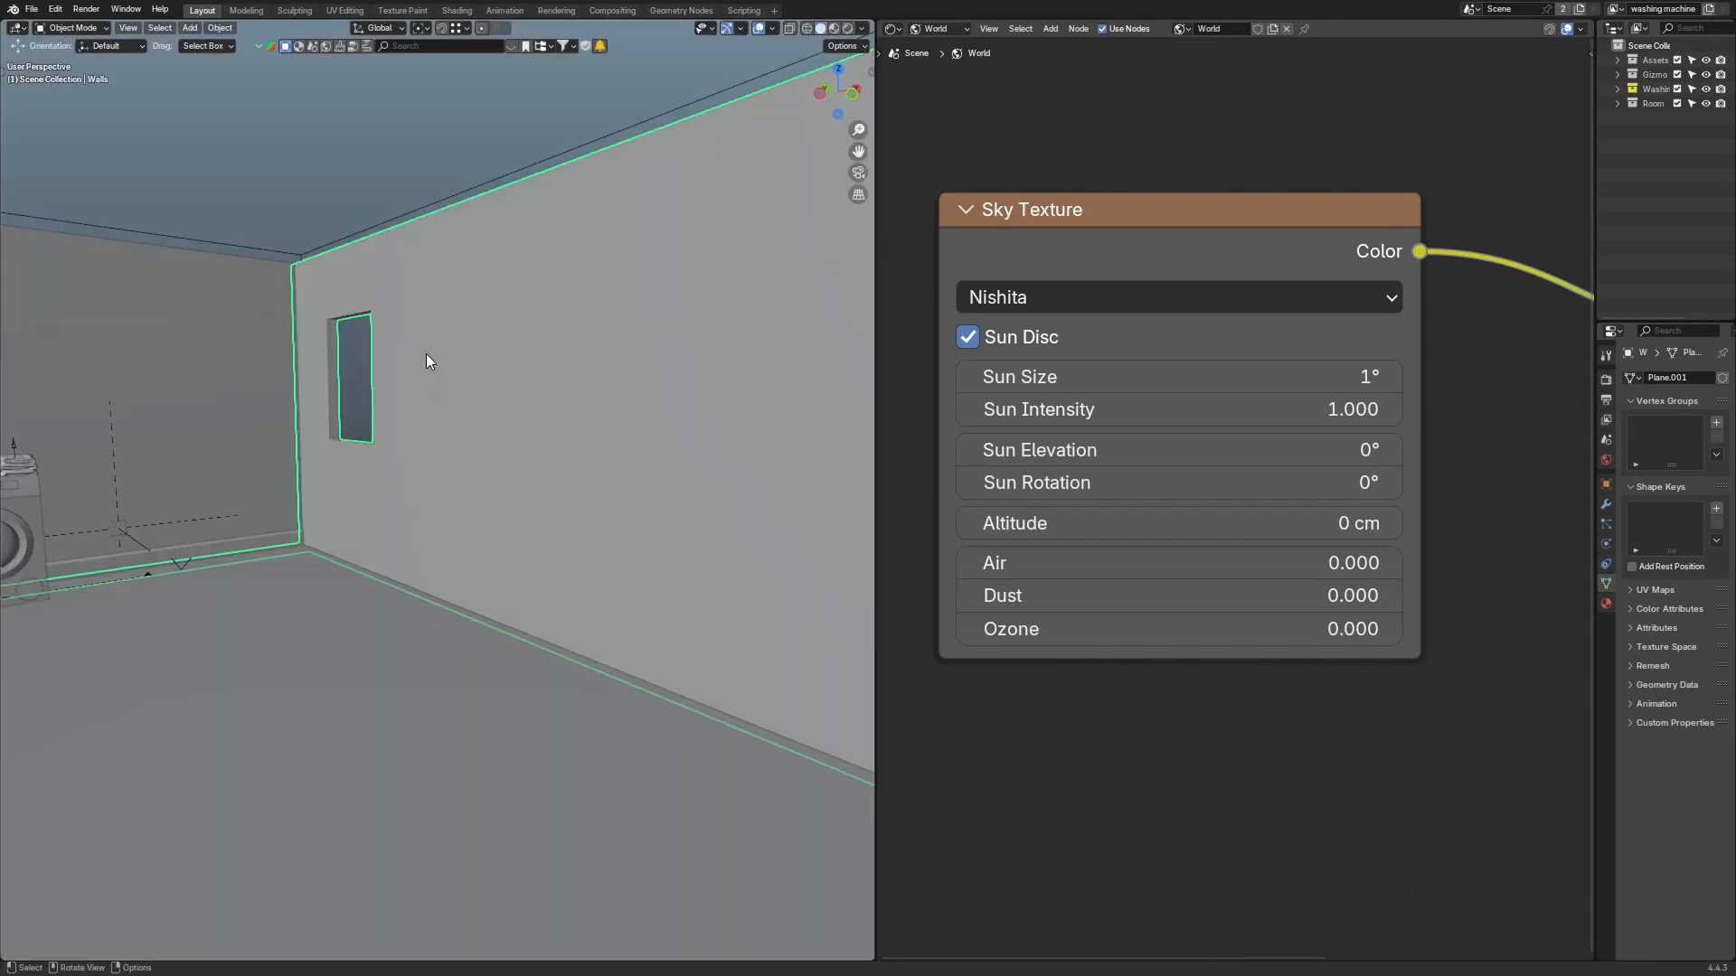
pyautogui.moveTo(5, 602)
pyautogui.keyDown('shift'); pyautogui.mouseDown(button='middle')
pyautogui.moveTo(166, 572)
pyautogui.moveTo(300, 421)
pyautogui.moveTo(275, 604)
pyautogui.mouseUp(button='middle'); pyautogui.keyUp('shift')
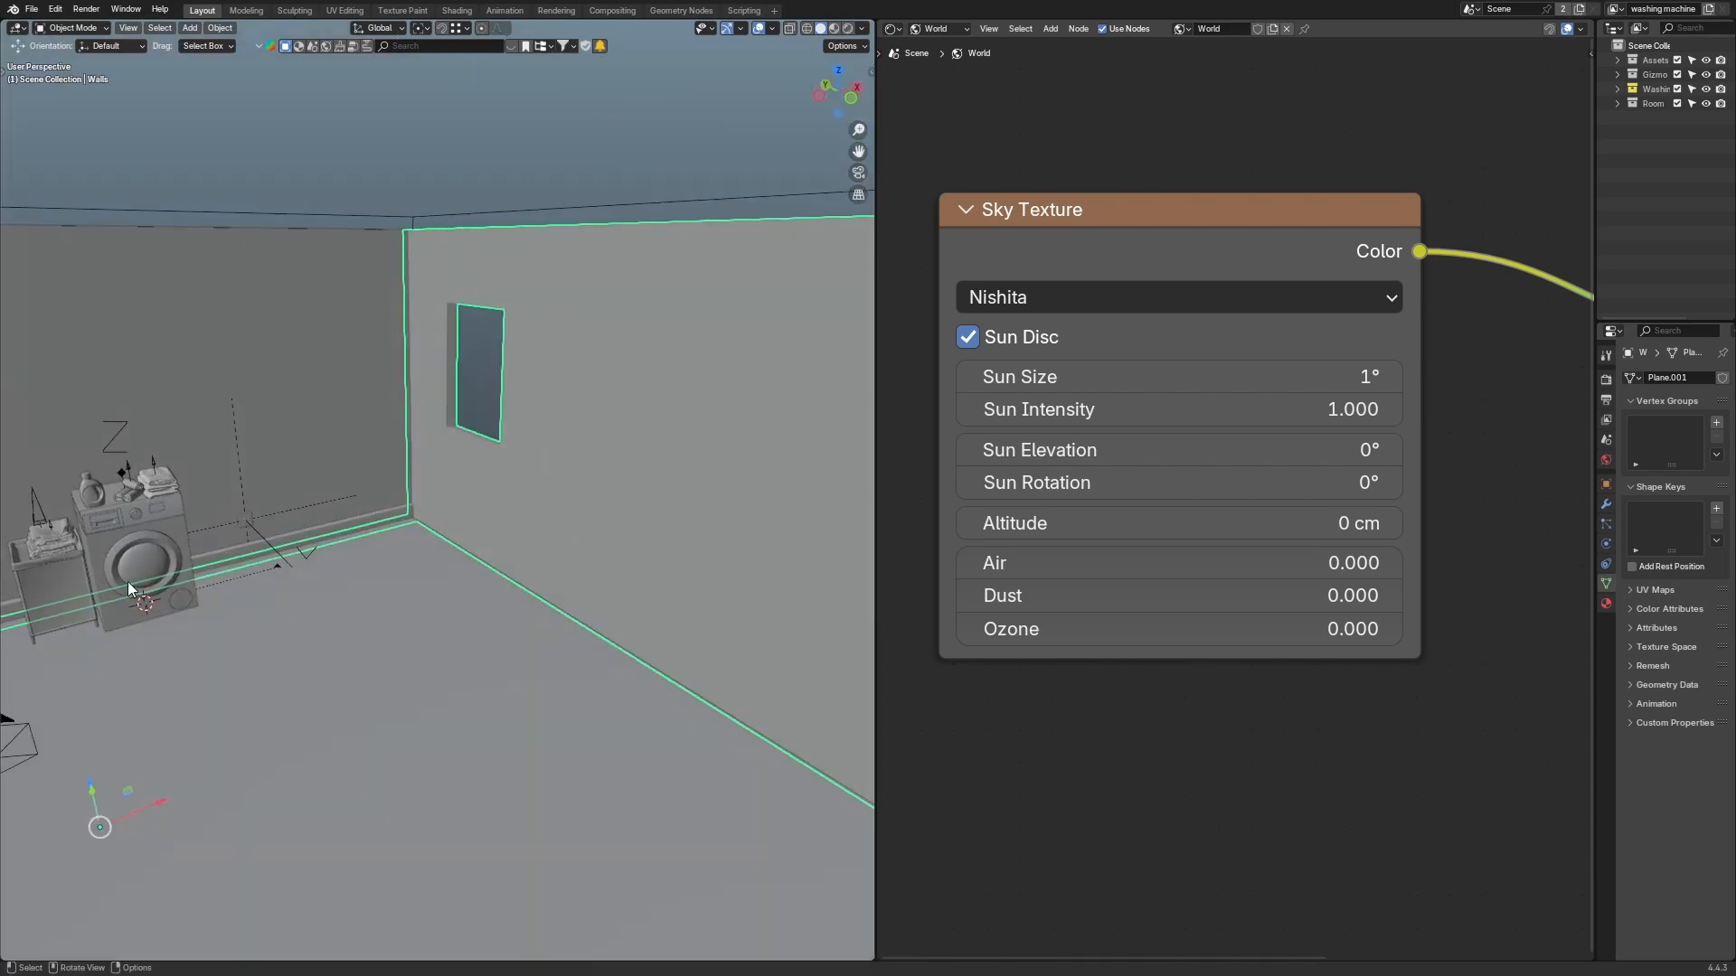
pyautogui.scroll(-8, 573, 454)
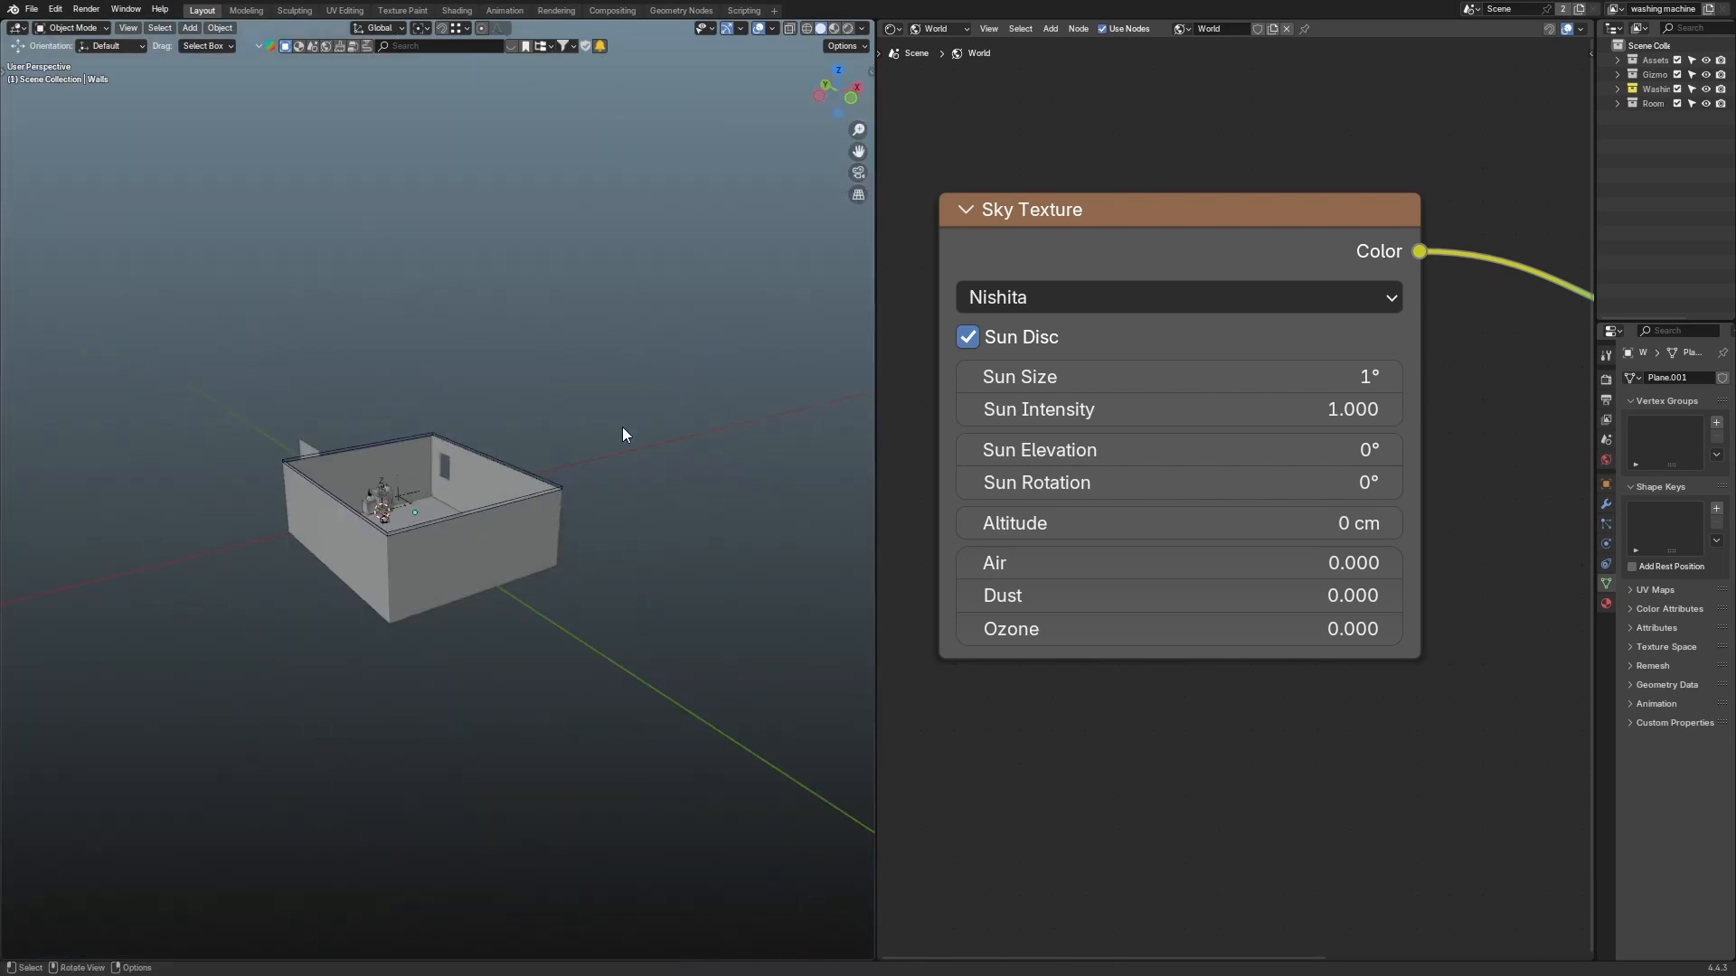
pyautogui.press('z')
pyautogui.click(597, 312)
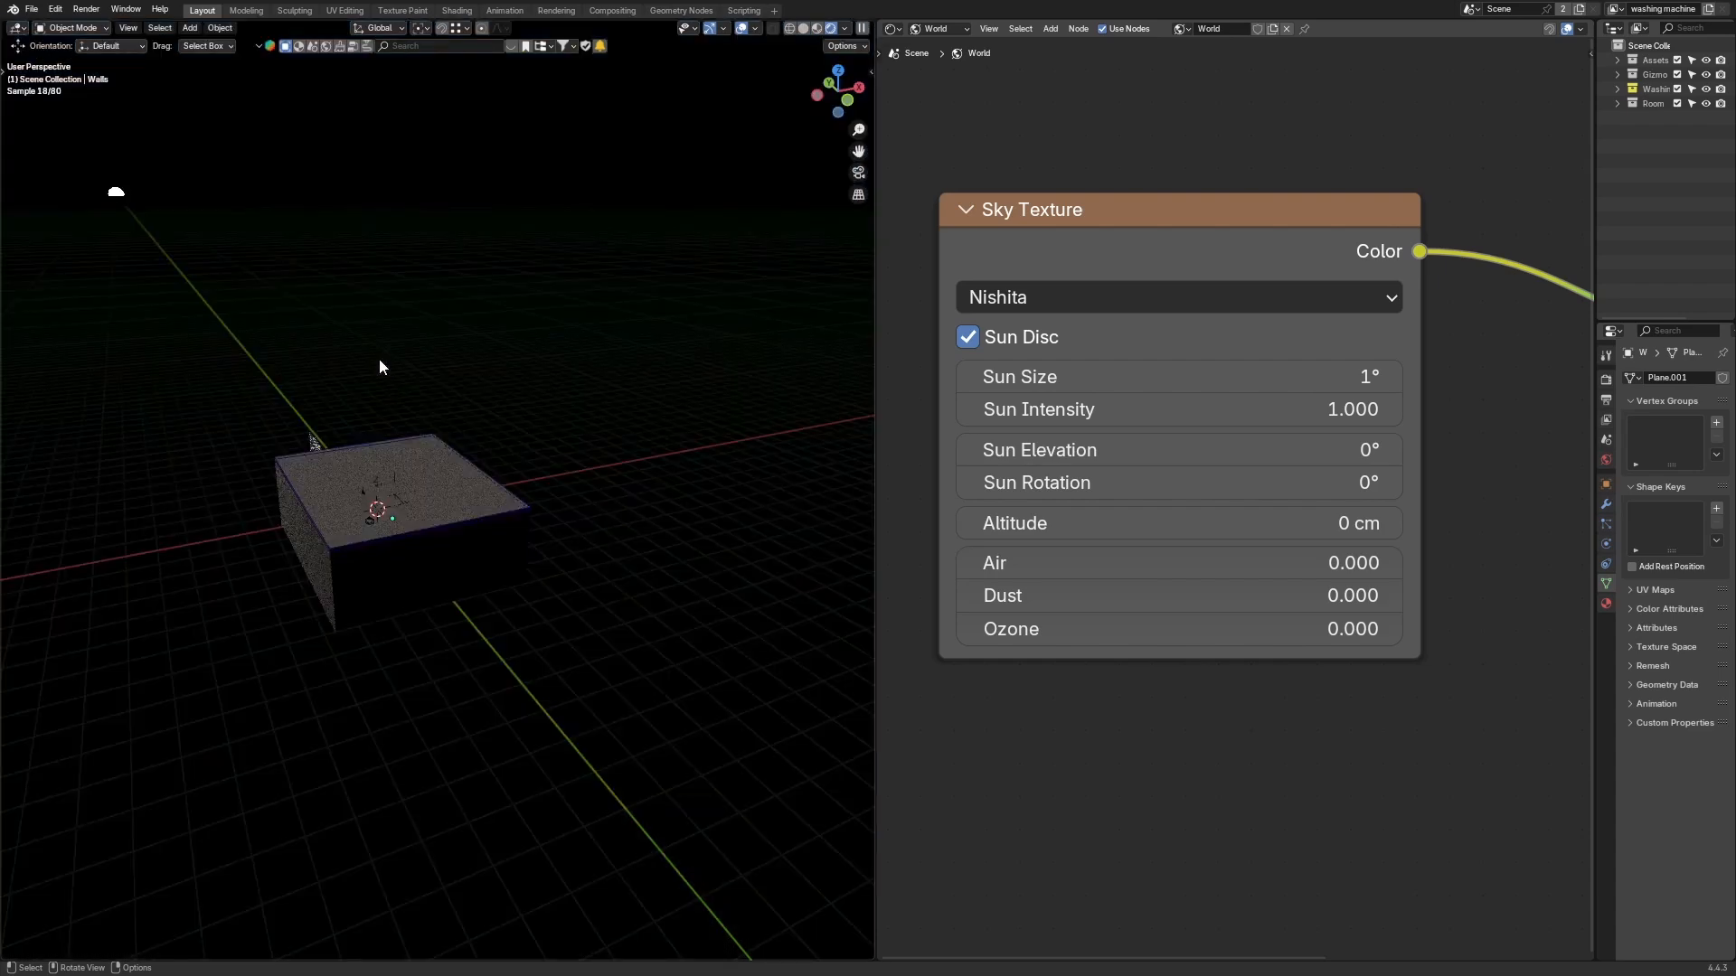
# Step: Rotate the sun around the room by setting the Sun Rotation to about 92.9°
pyautogui.moveTo(388, 357); pyautogui.dragTo(347, 401, button='middle')
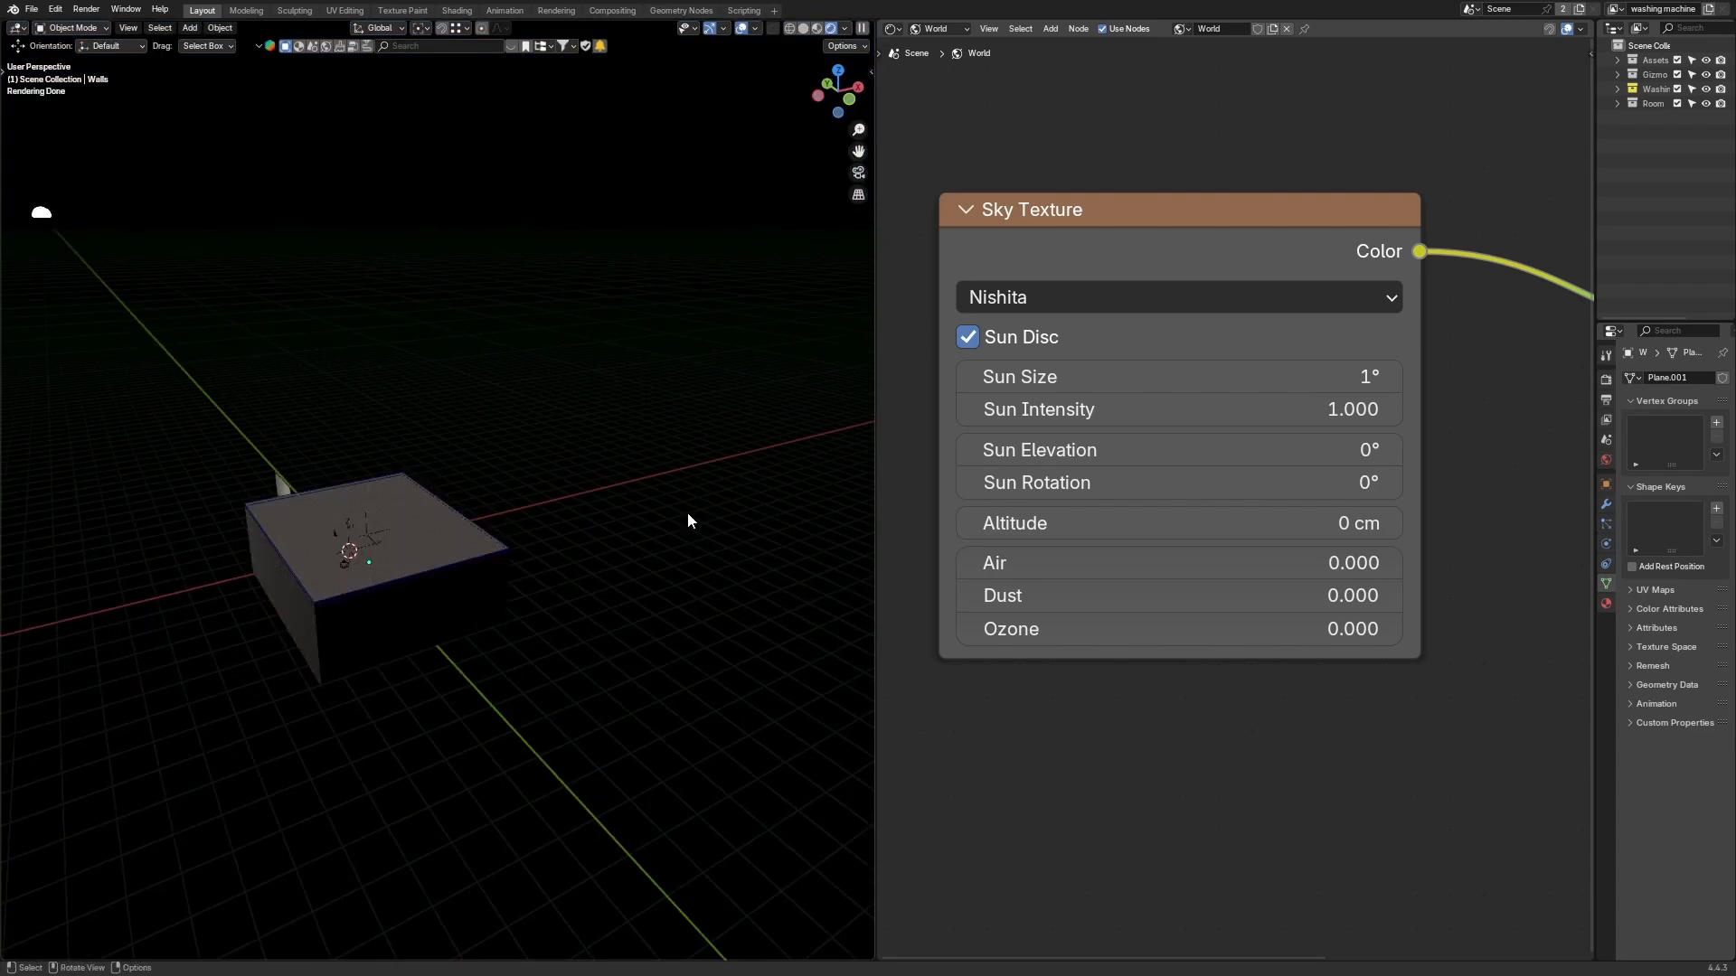
pyautogui.moveTo(768, 520); pyautogui.dragTo(552, 444, button='middle')
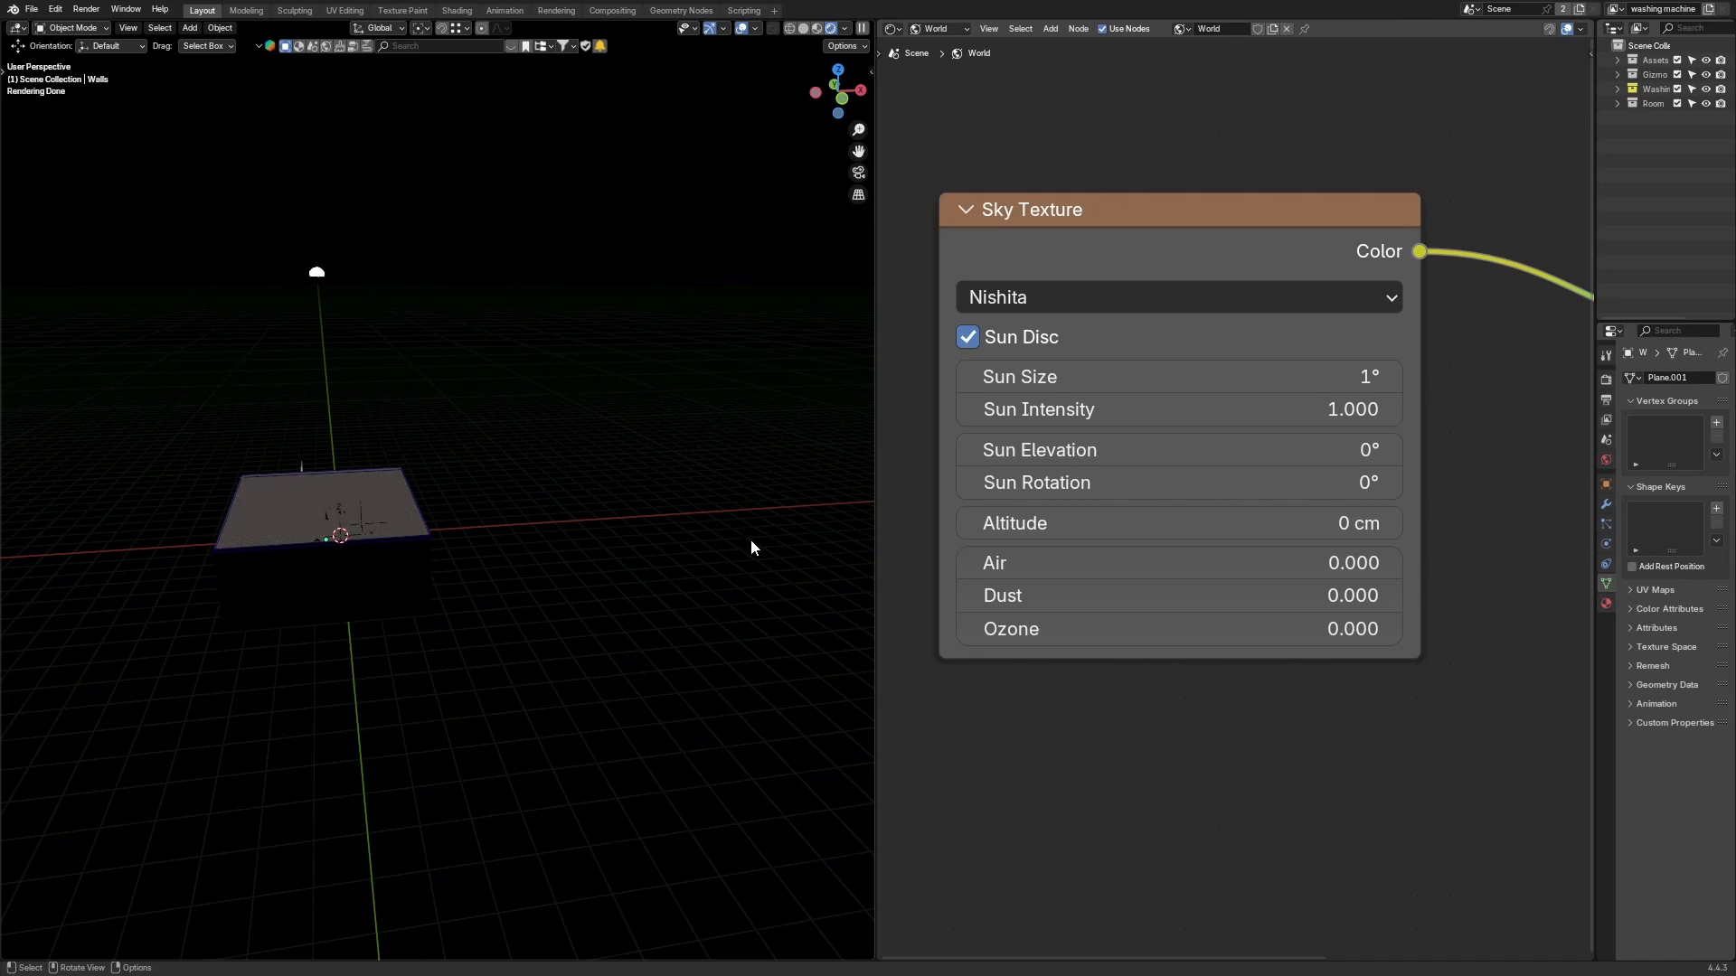
pyautogui.moveTo(366, 467); pyautogui.dragTo(389, 474, button='middle')
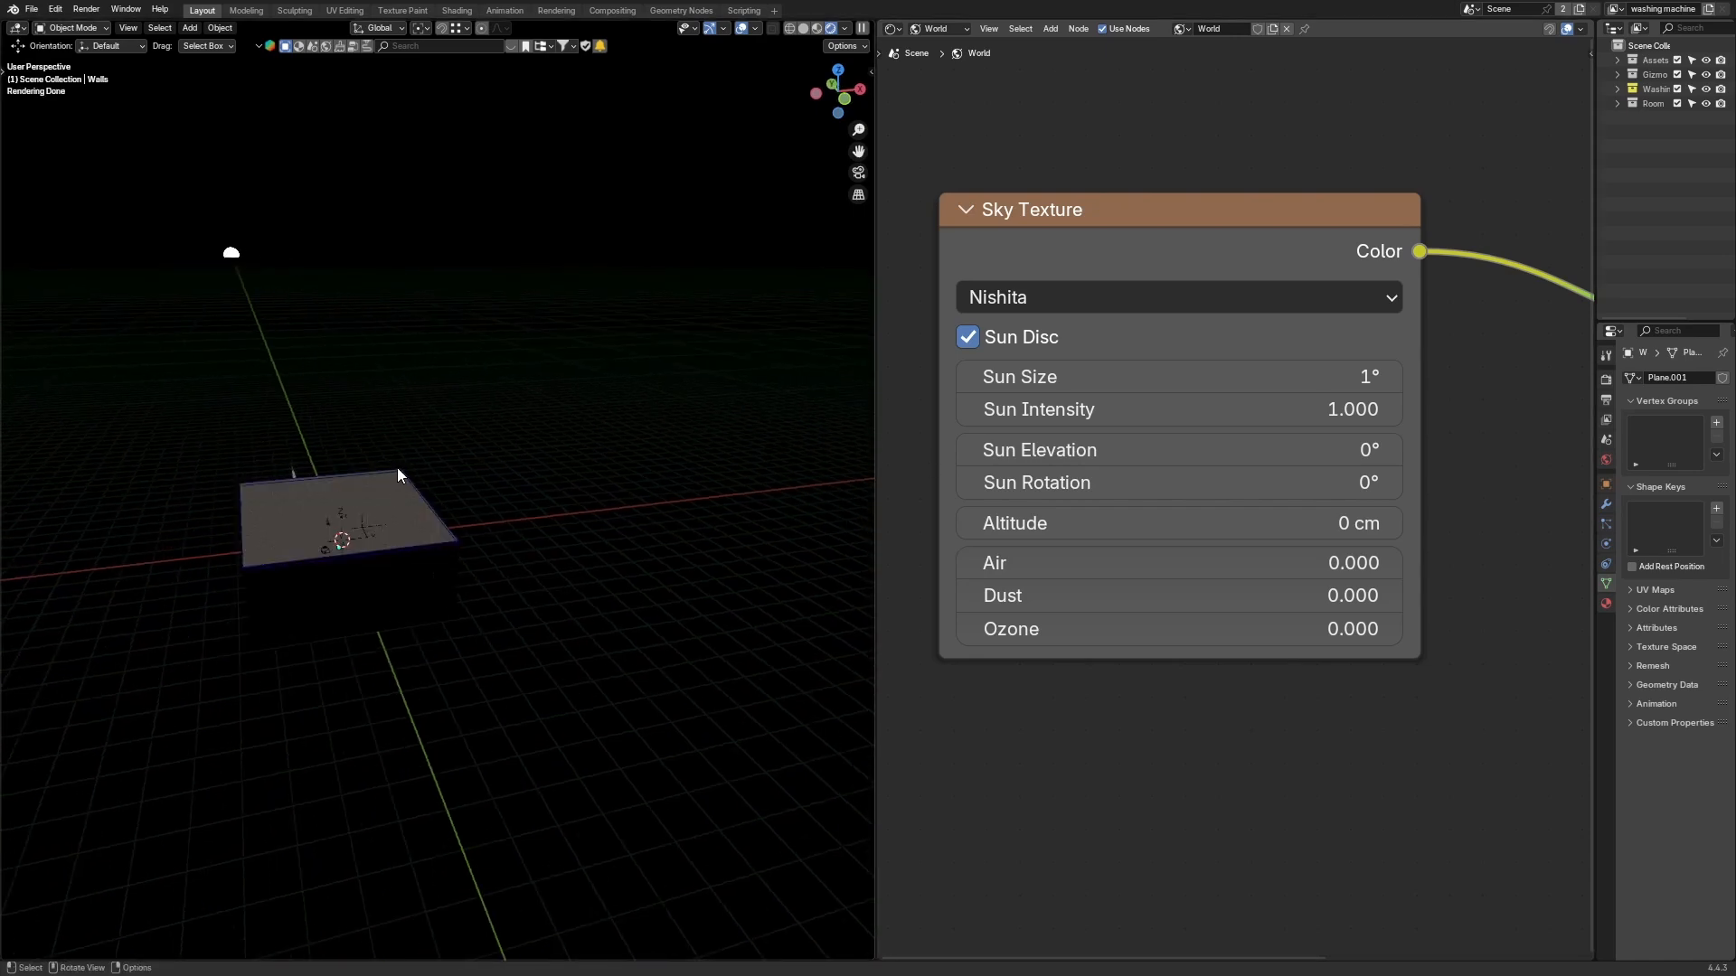
pyautogui.moveTo(410, 470); pyautogui.dragTo(416, 469, button='middle')
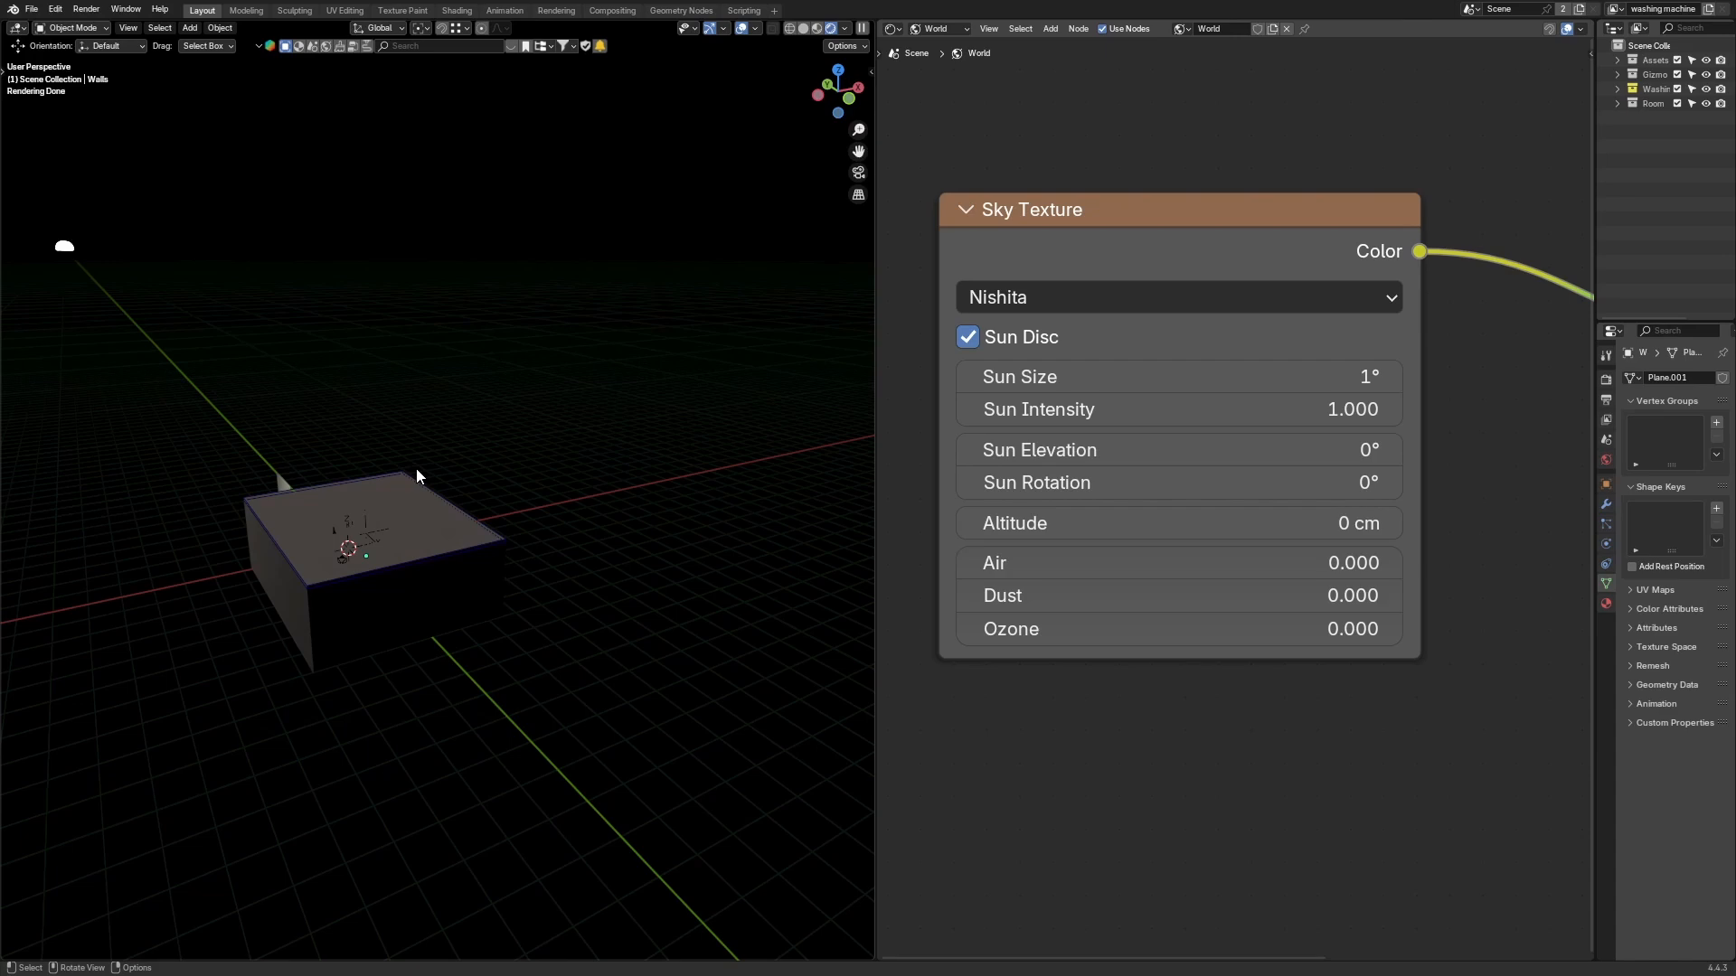
pyautogui.moveTo(619, 332); pyautogui.dragTo(604, 333, button='middle')
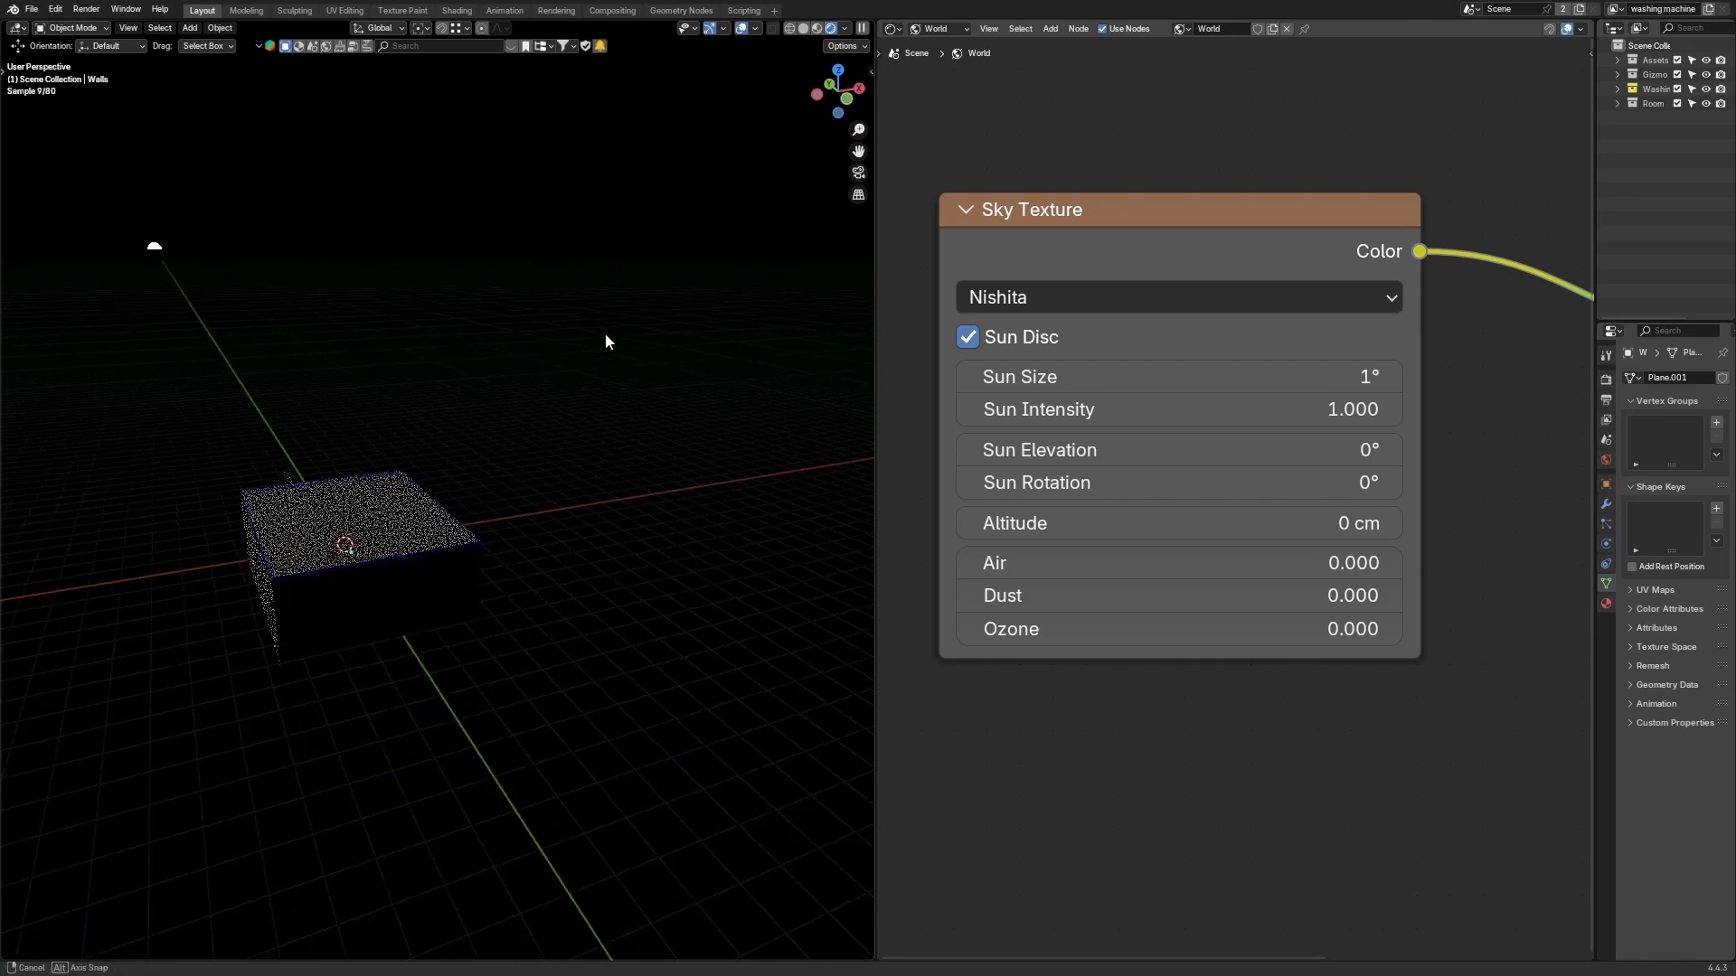
pyautogui.scroll(-1, 454, 302)
pyautogui.moveTo(464, 329); pyautogui.dragTo(656, 450, button='middle')
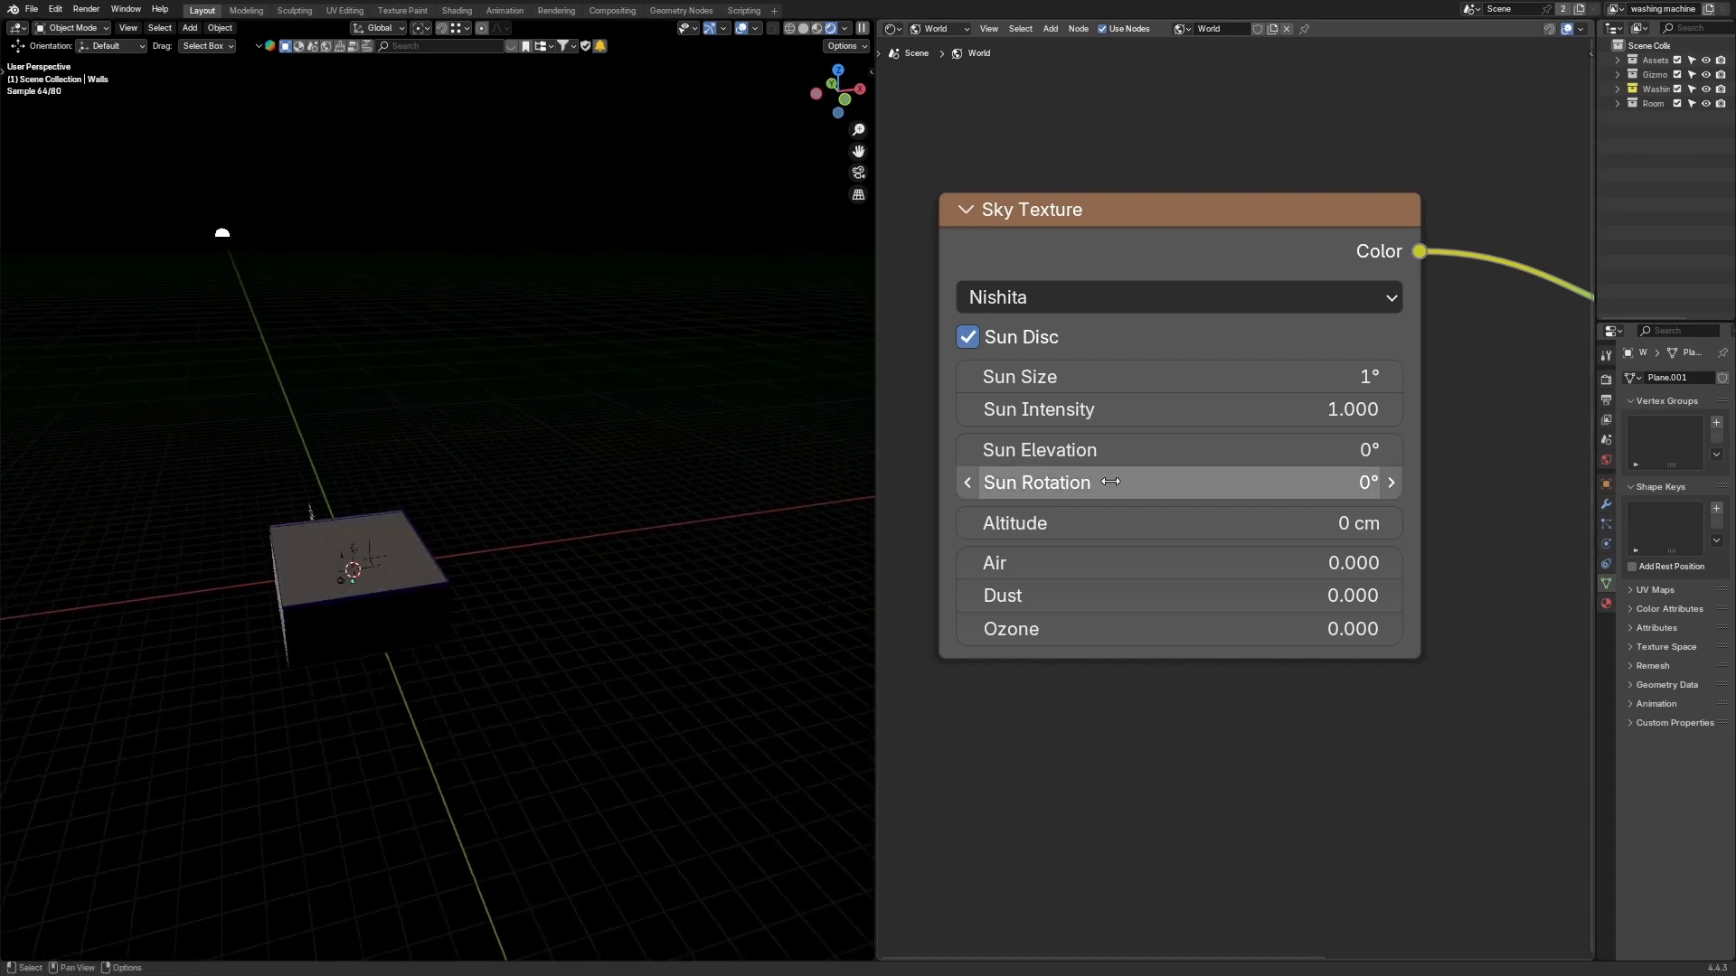
pyautogui.moveTo(432, 447); pyautogui.dragTo(768, 459, button='middle')
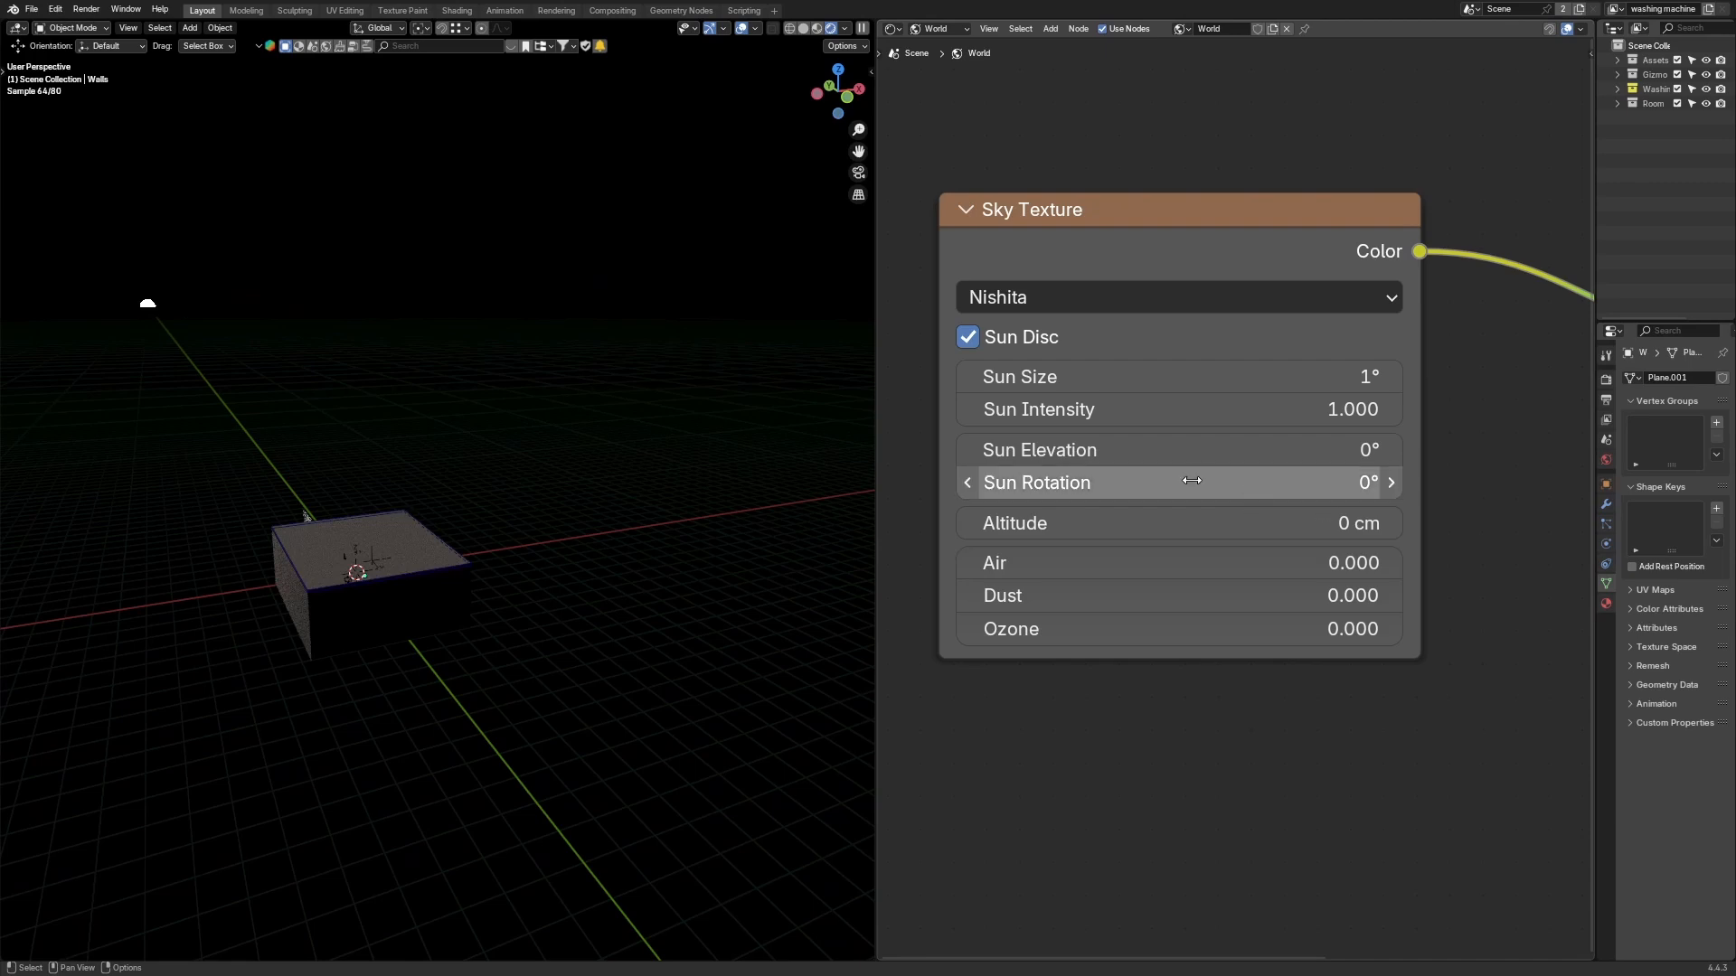
pyautogui.moveTo(1182, 480); pyautogui.dragTo(1595, 480)
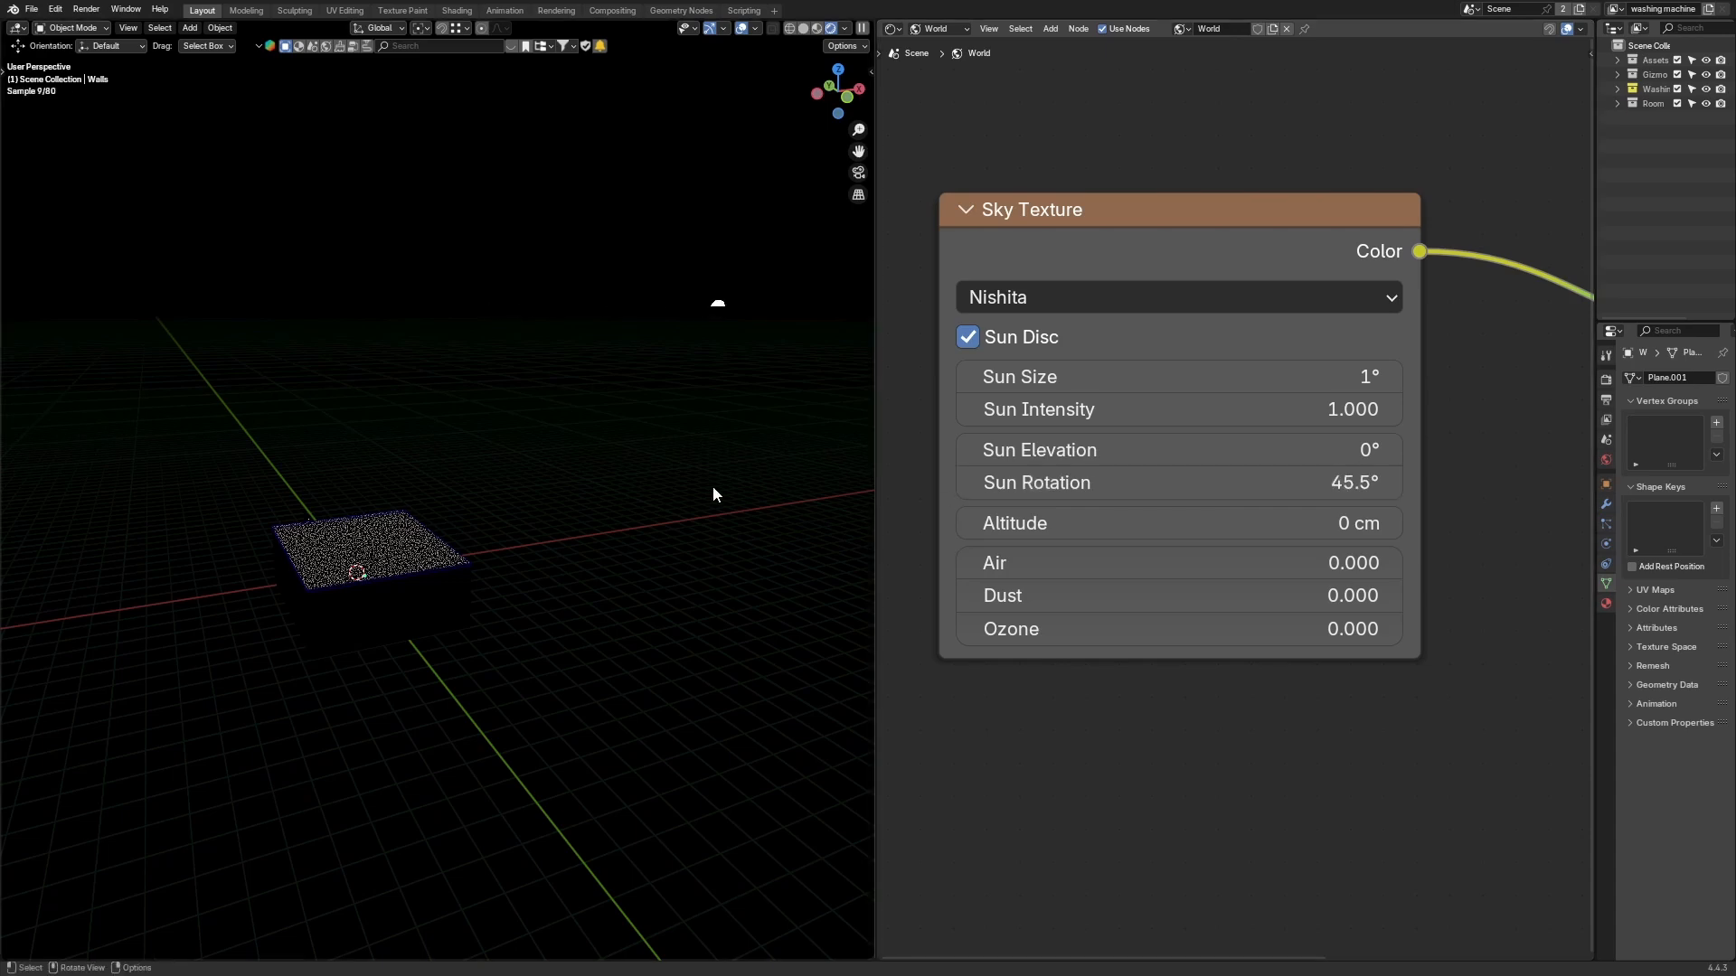
pyautogui.moveTo(687, 493); pyautogui.dragTo(804, 493, button='middle')
pyautogui.moveTo(1255, 474); pyautogui.dragTo(1626, 474)
pyautogui.moveTo(609, 452); pyautogui.dragTo(687, 466, button='middle')
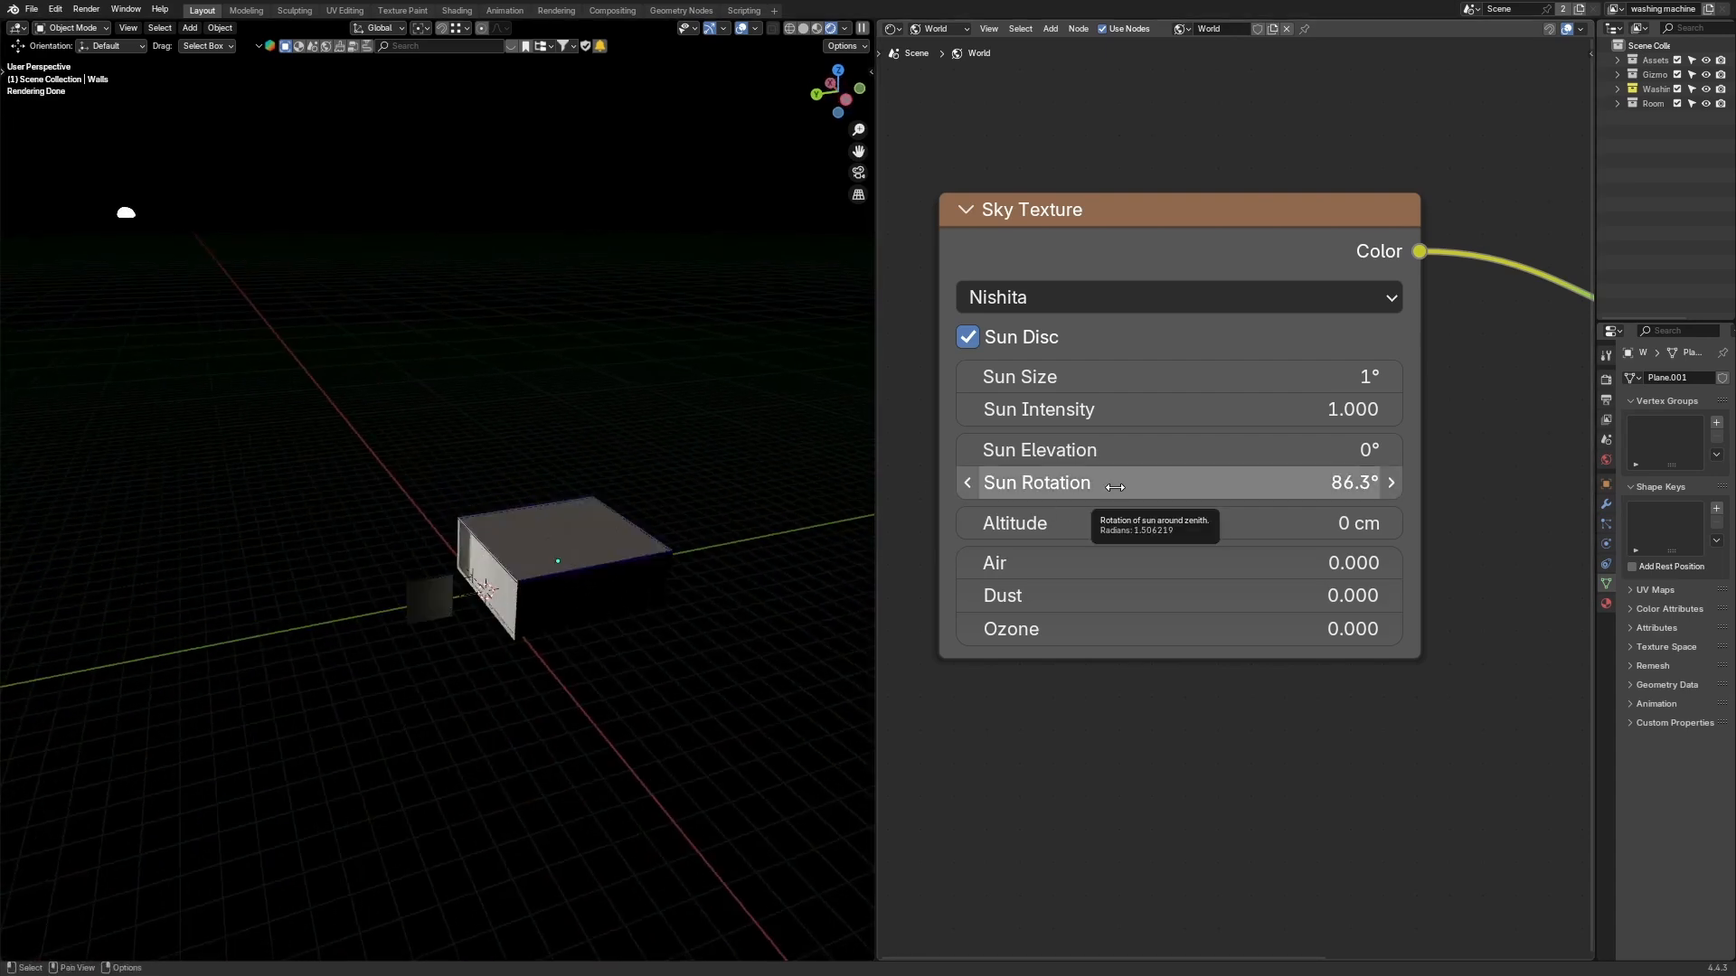
pyautogui.moveTo(1114, 487); pyautogui.dragTo(1174, 487)
pyautogui.moveTo(760, 506); pyautogui.dragTo(620, 458, button='middle')
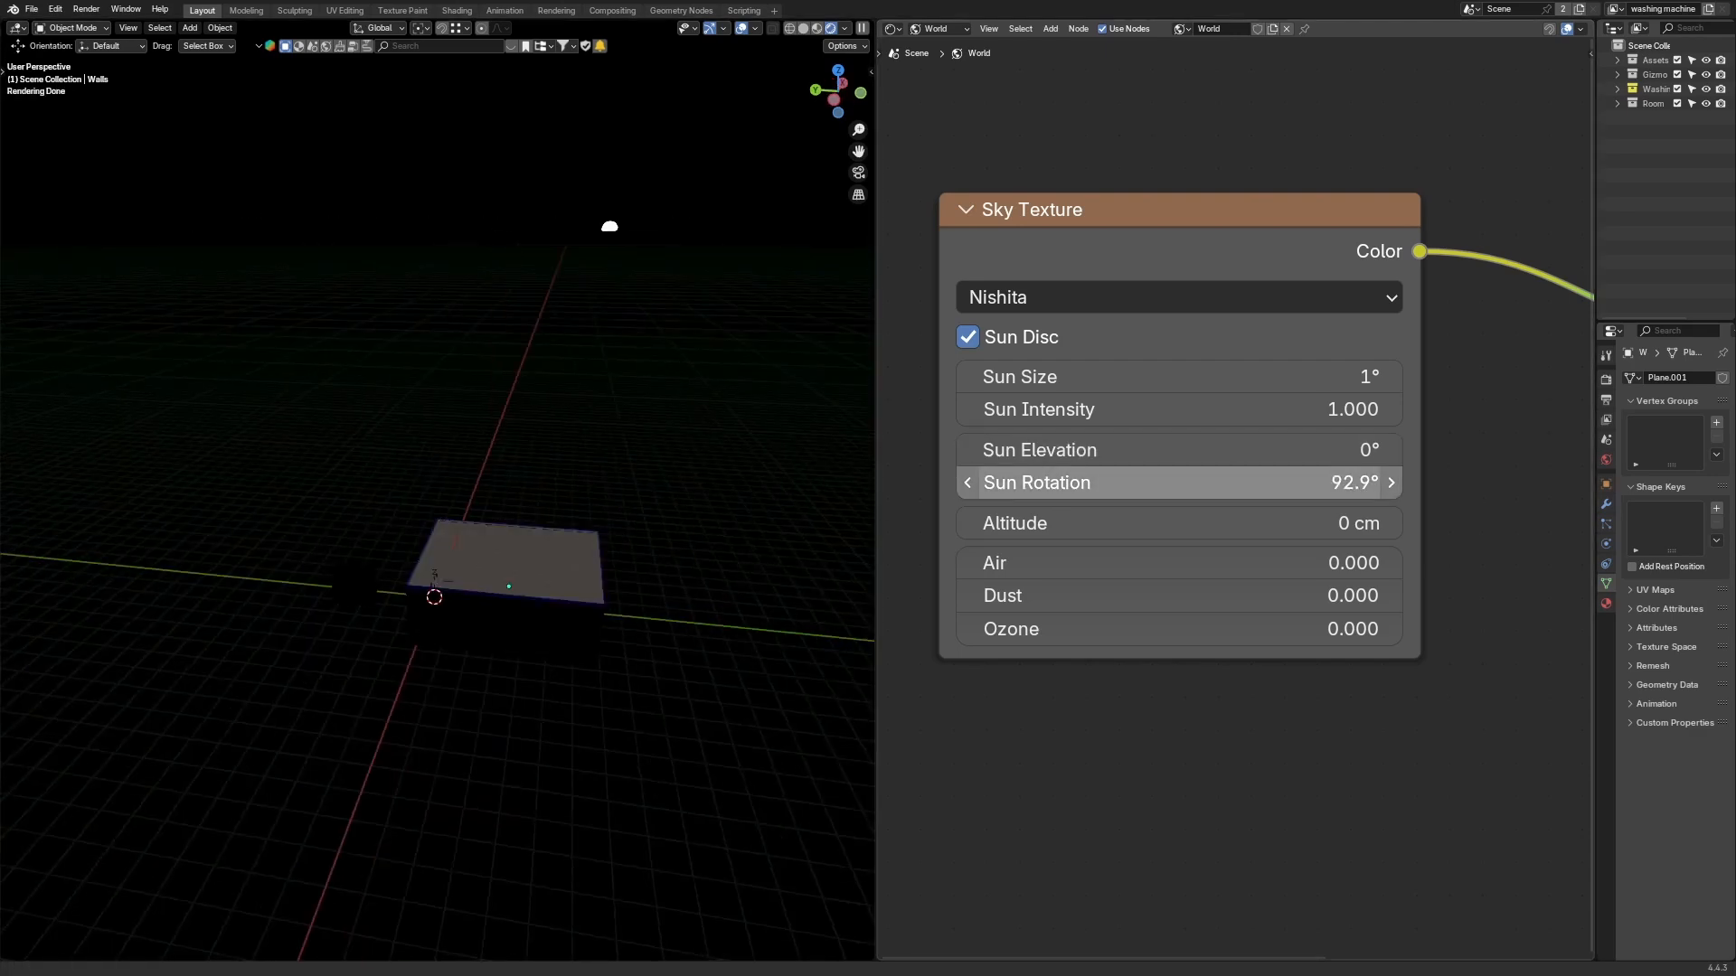
# Step: Set the Sun Rotation to 90°
pyautogui.click(1175, 483)
pyautogui.write('90')
pyautogui.press('Return')
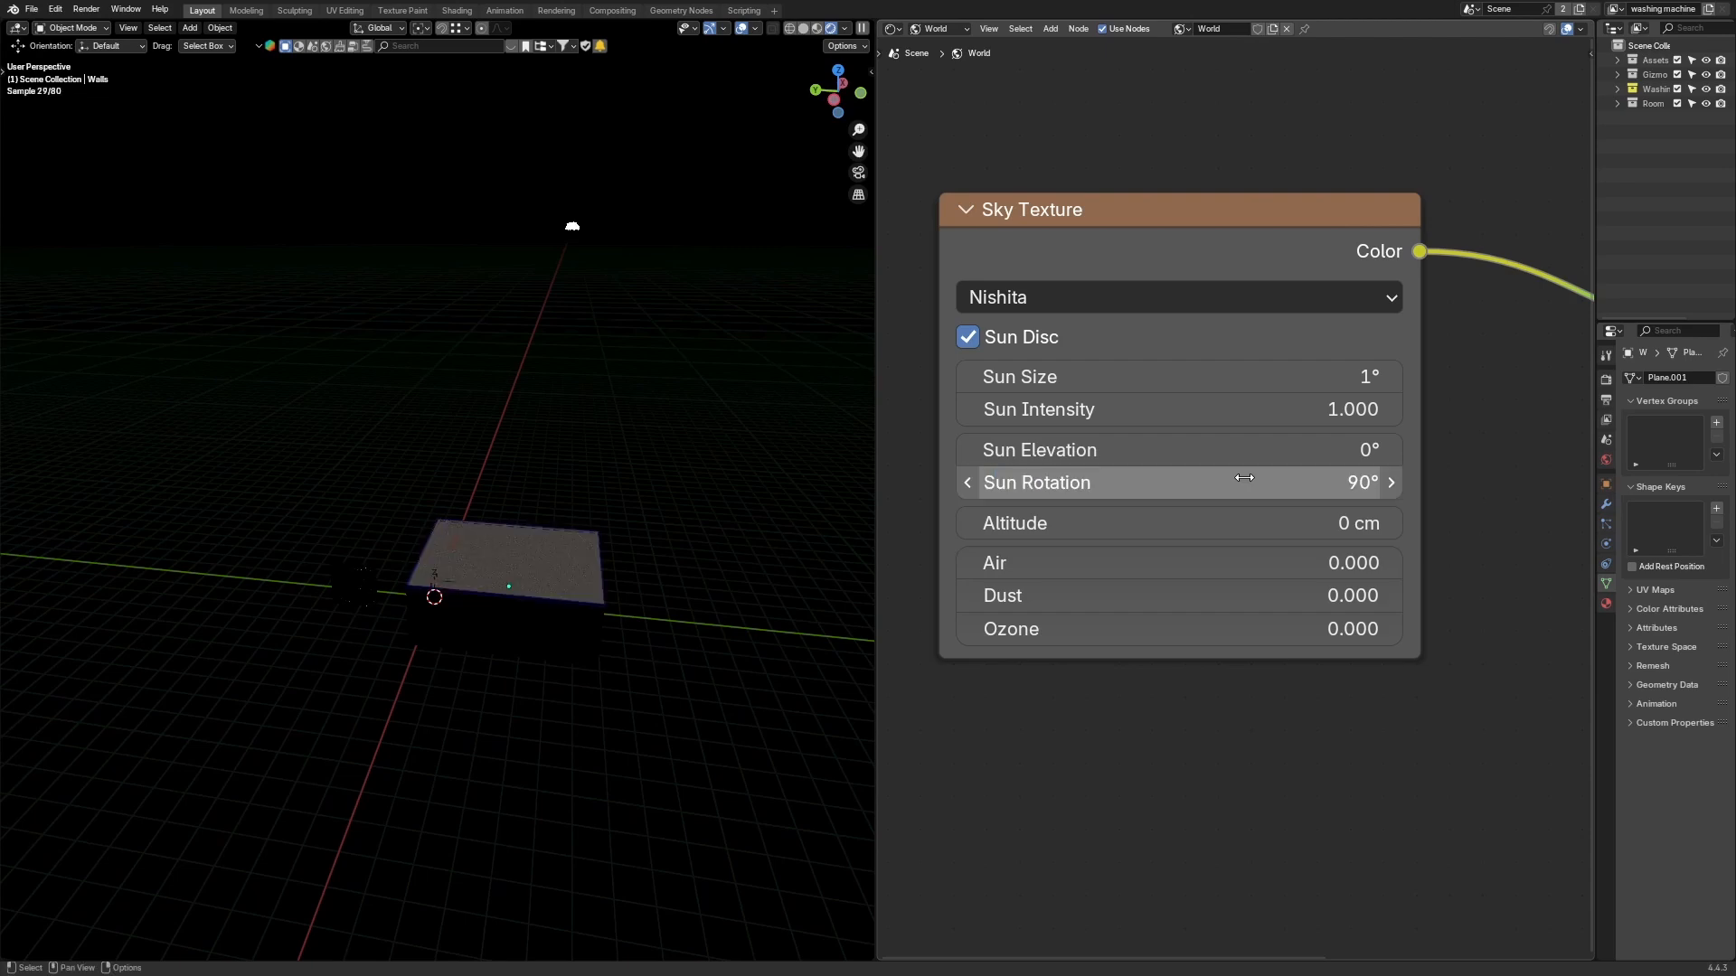
# Step: Inspect the scene through the camera view and orbit around the room to judge the sunlight
pyautogui.moveTo(608, 349); pyautogui.dragTo(812, 421, button='middle')
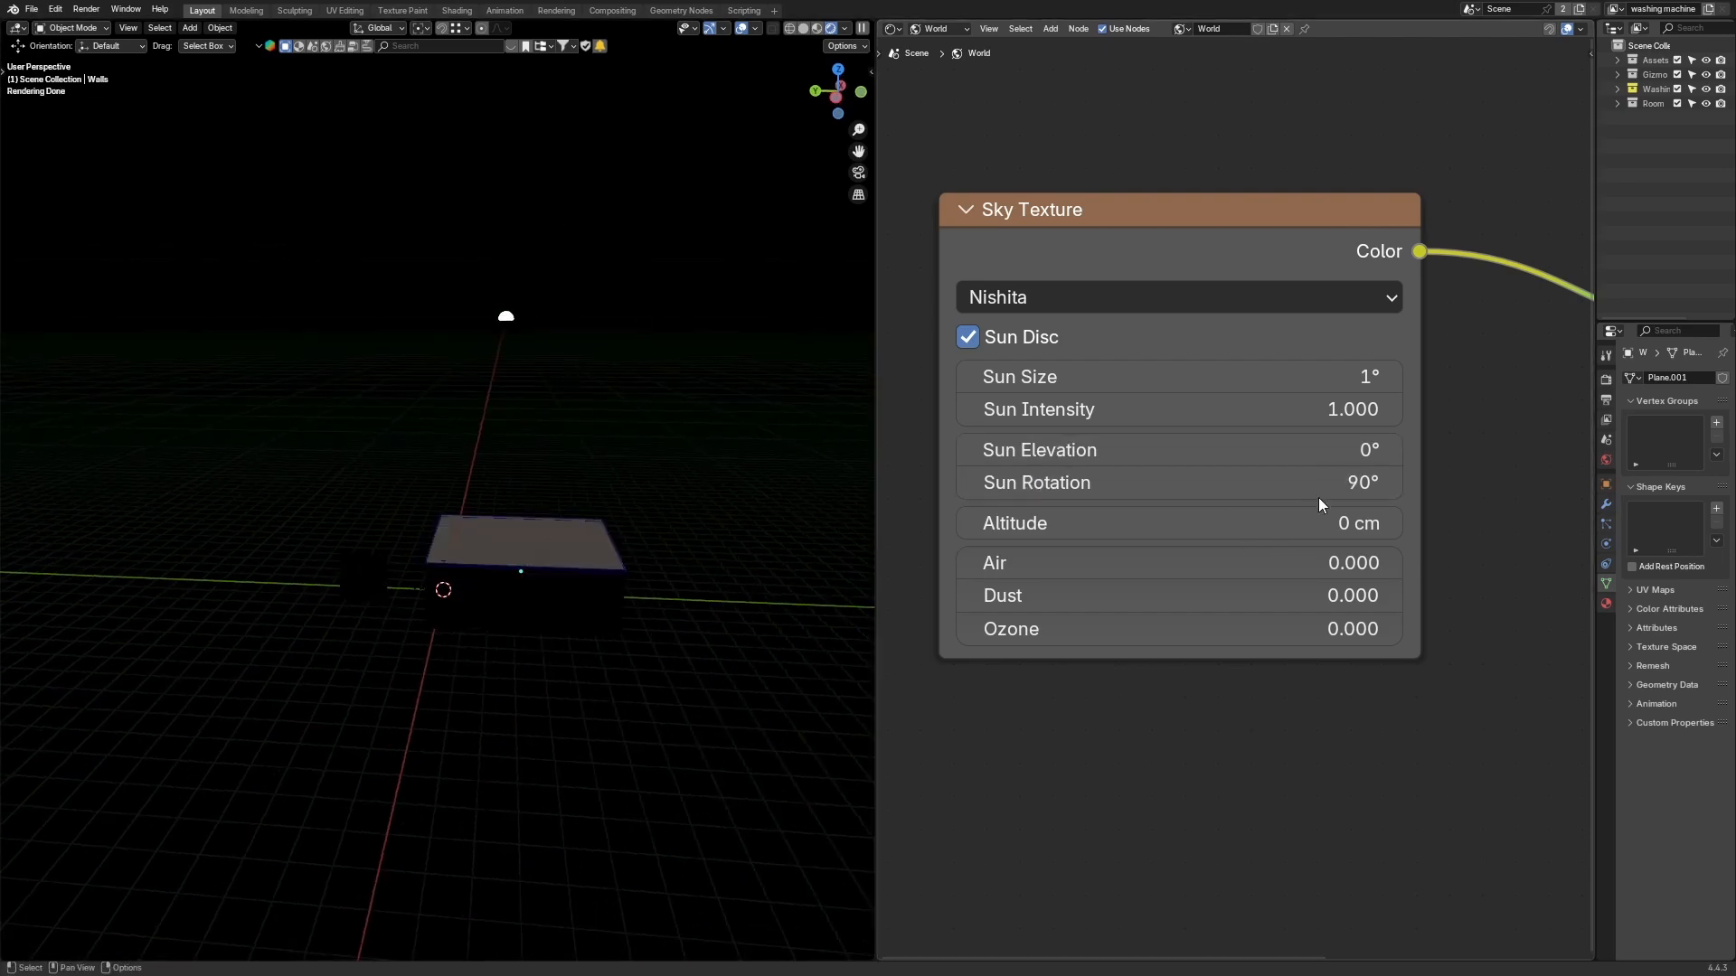
pyautogui.moveTo(581, 464); pyautogui.dragTo(358, 551, button='middle')
pyautogui.press('KP_0')
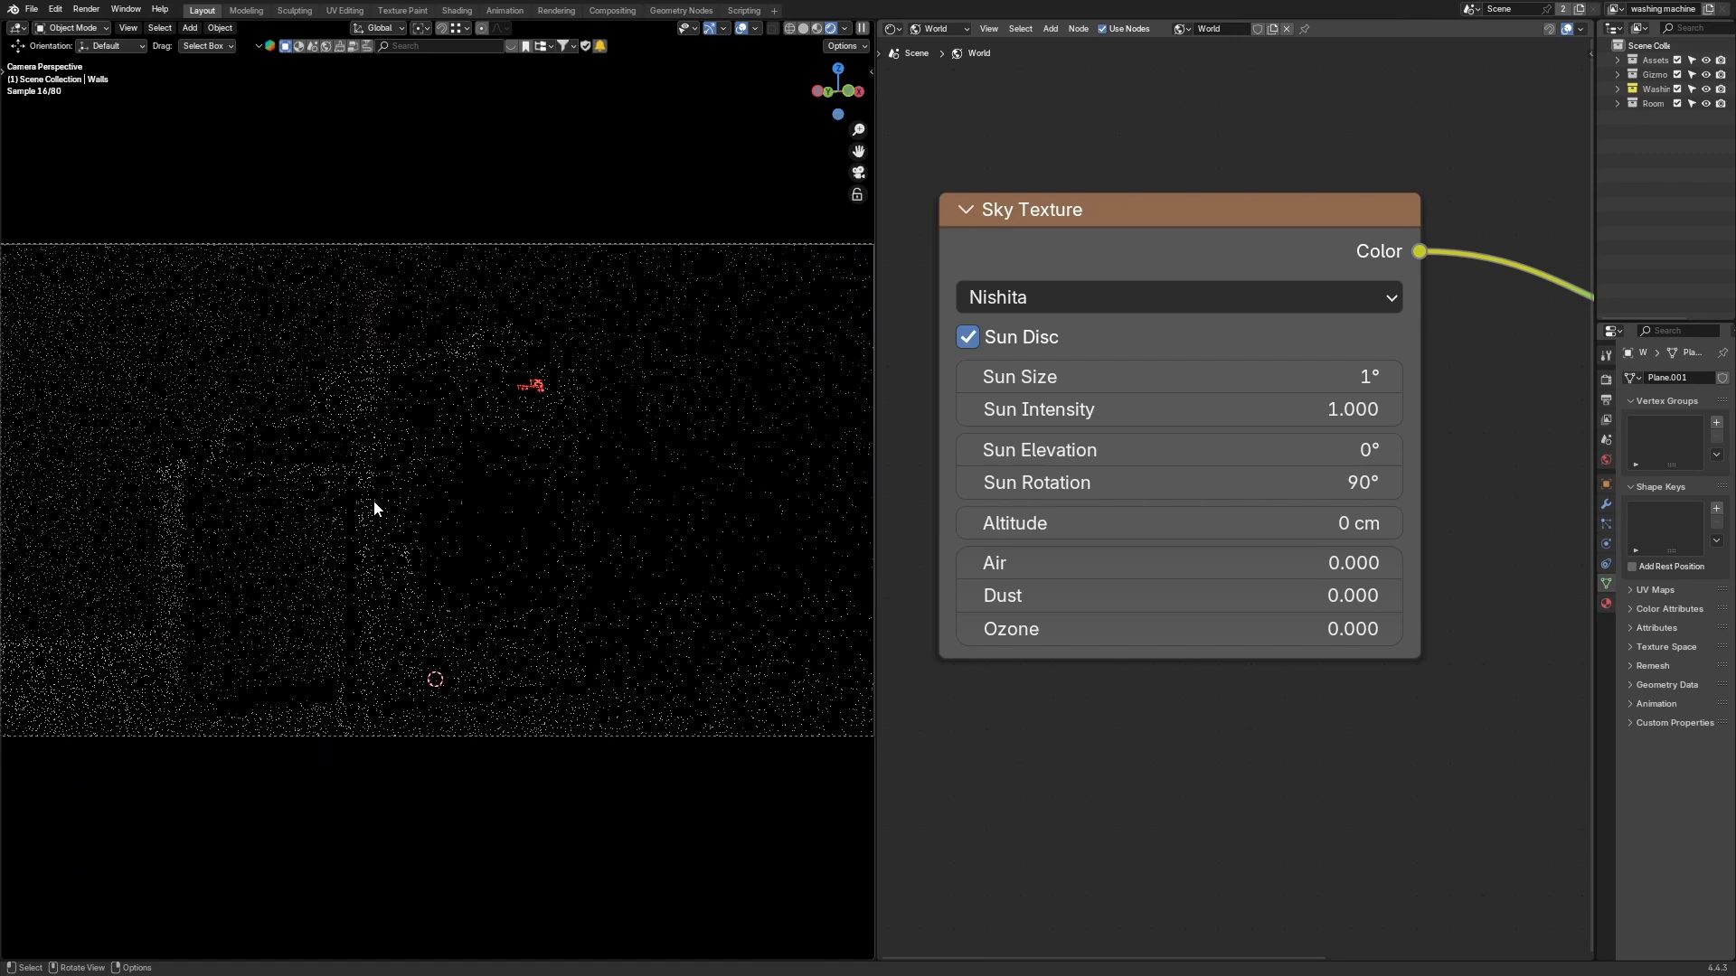
pyautogui.hotkey('shift', 'alt', 'z')
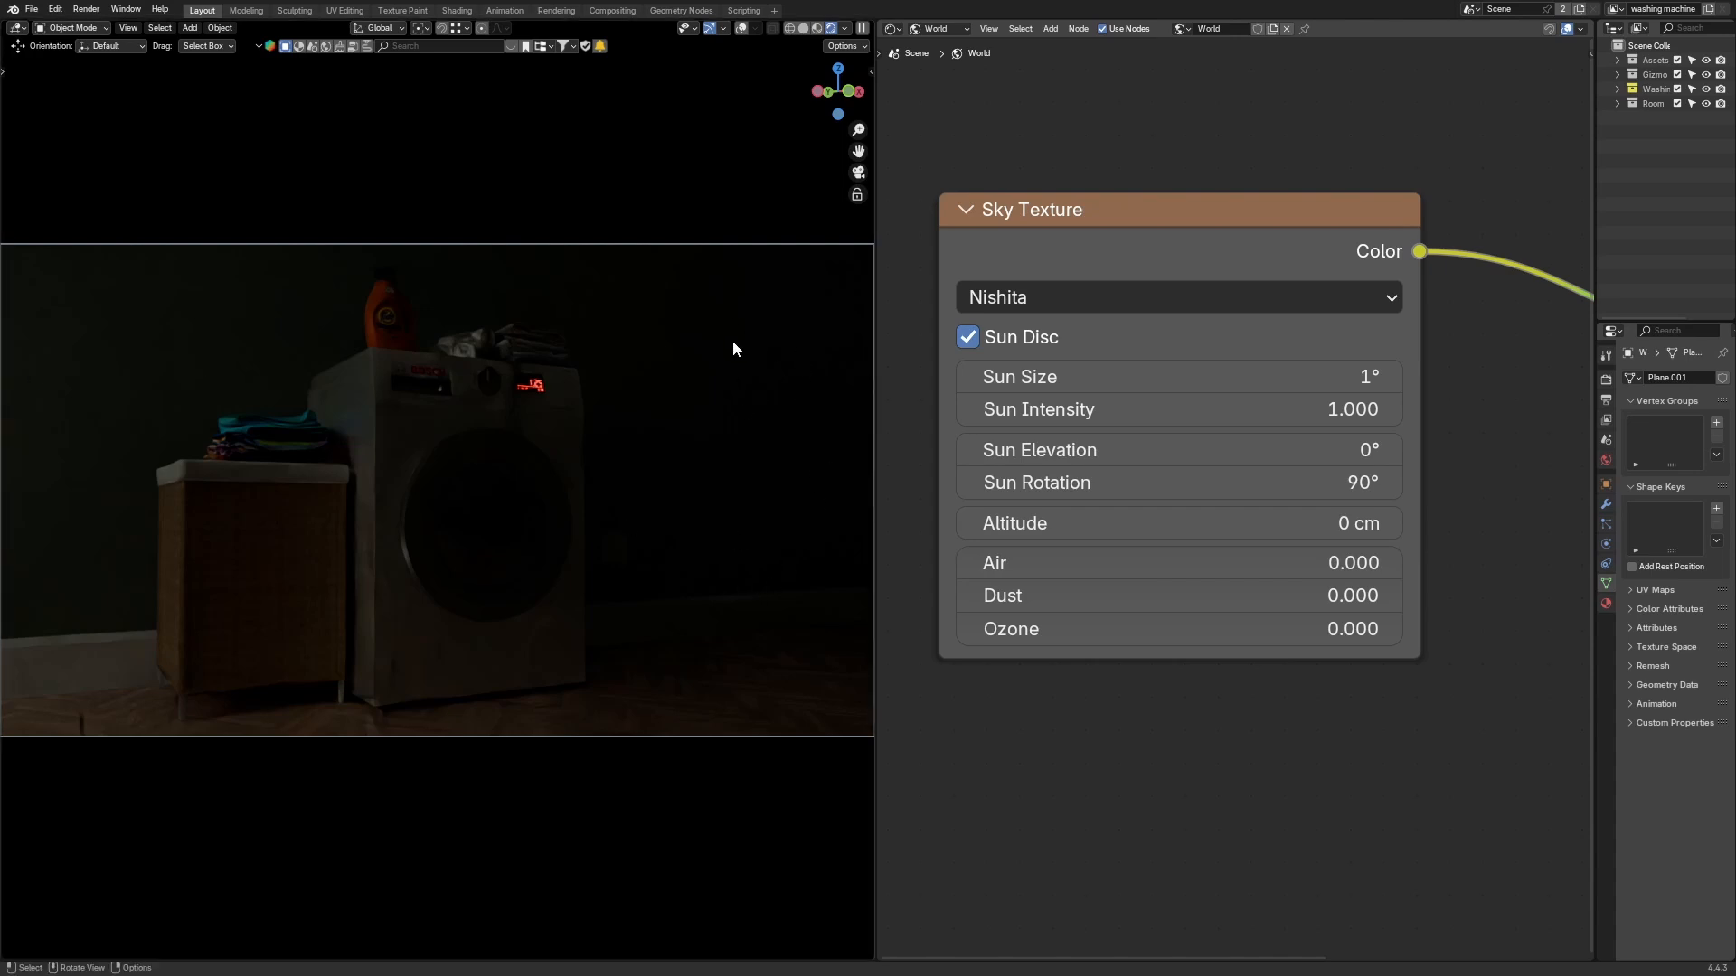
pyautogui.scroll(1, 763, 306)
pyautogui.keyDown('shift'); pyautogui.moveTo(799, 311); pyautogui.dragTo(542, 341, button='middle'); pyautogui.keyUp('shift')
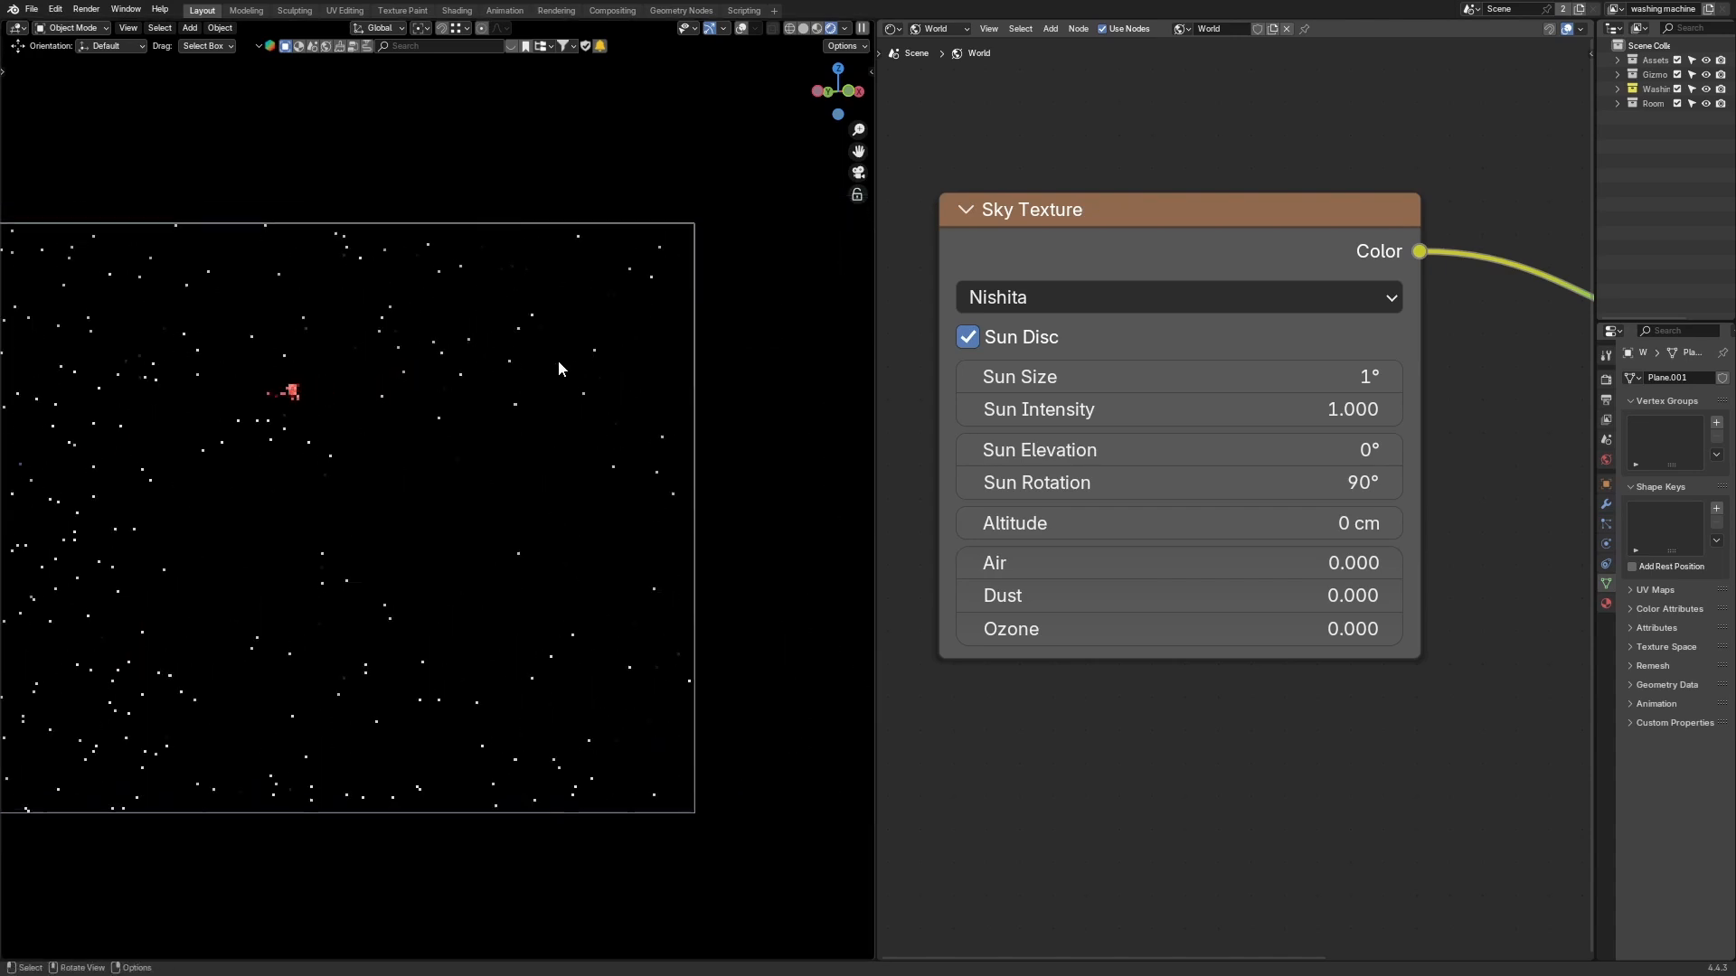
pyautogui.scroll(-2, 488, 380)
pyautogui.scroll(2, 542, 478)
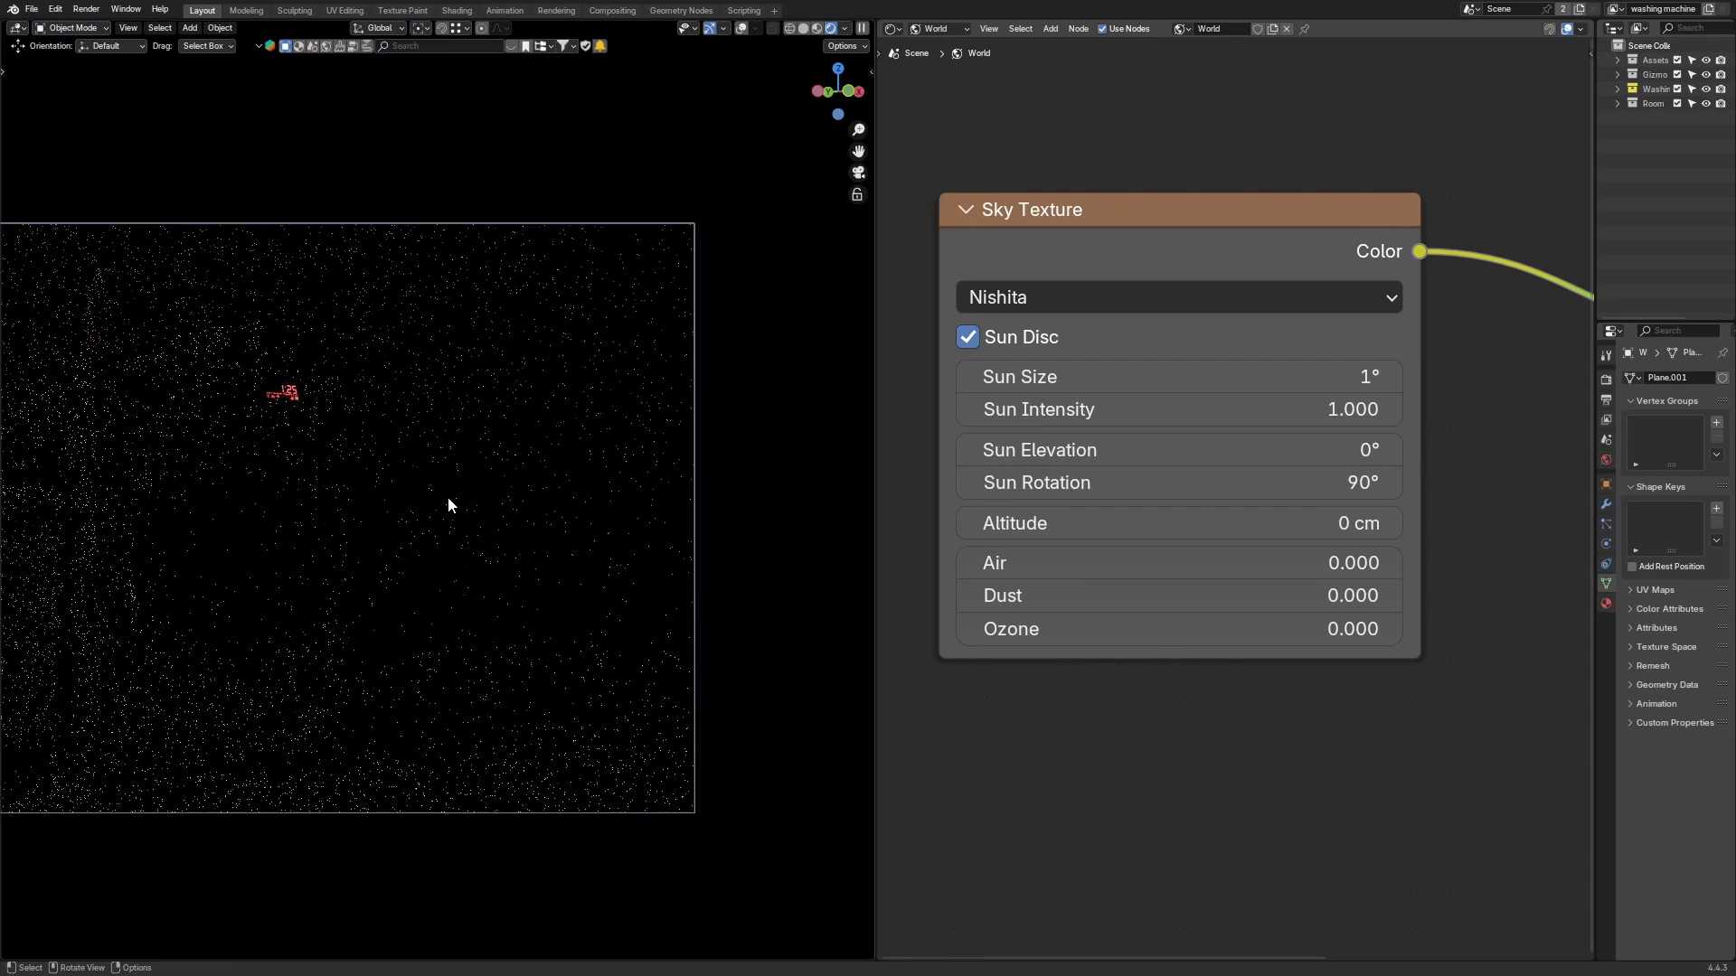
pyautogui.scroll(-2, 448, 498)
pyautogui.moveTo(446, 496); pyautogui.dragTo(395, 457, button='middle')
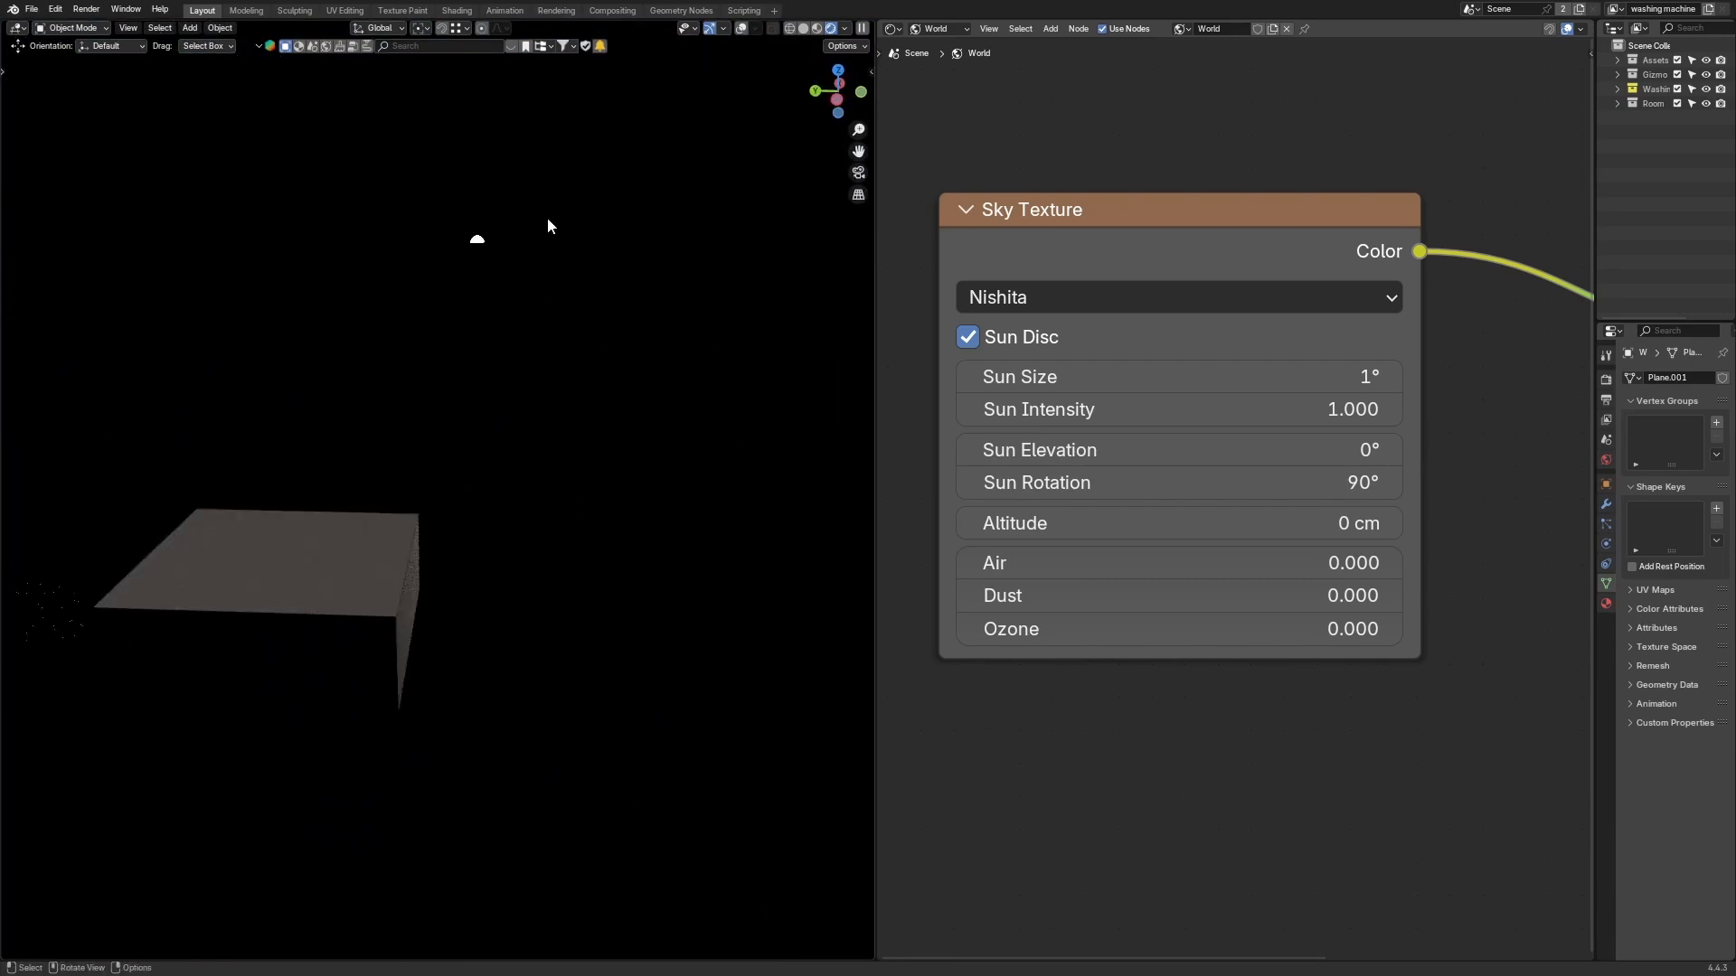
pyautogui.moveTo(548, 226); pyautogui.dragTo(224, 398, button='middle')
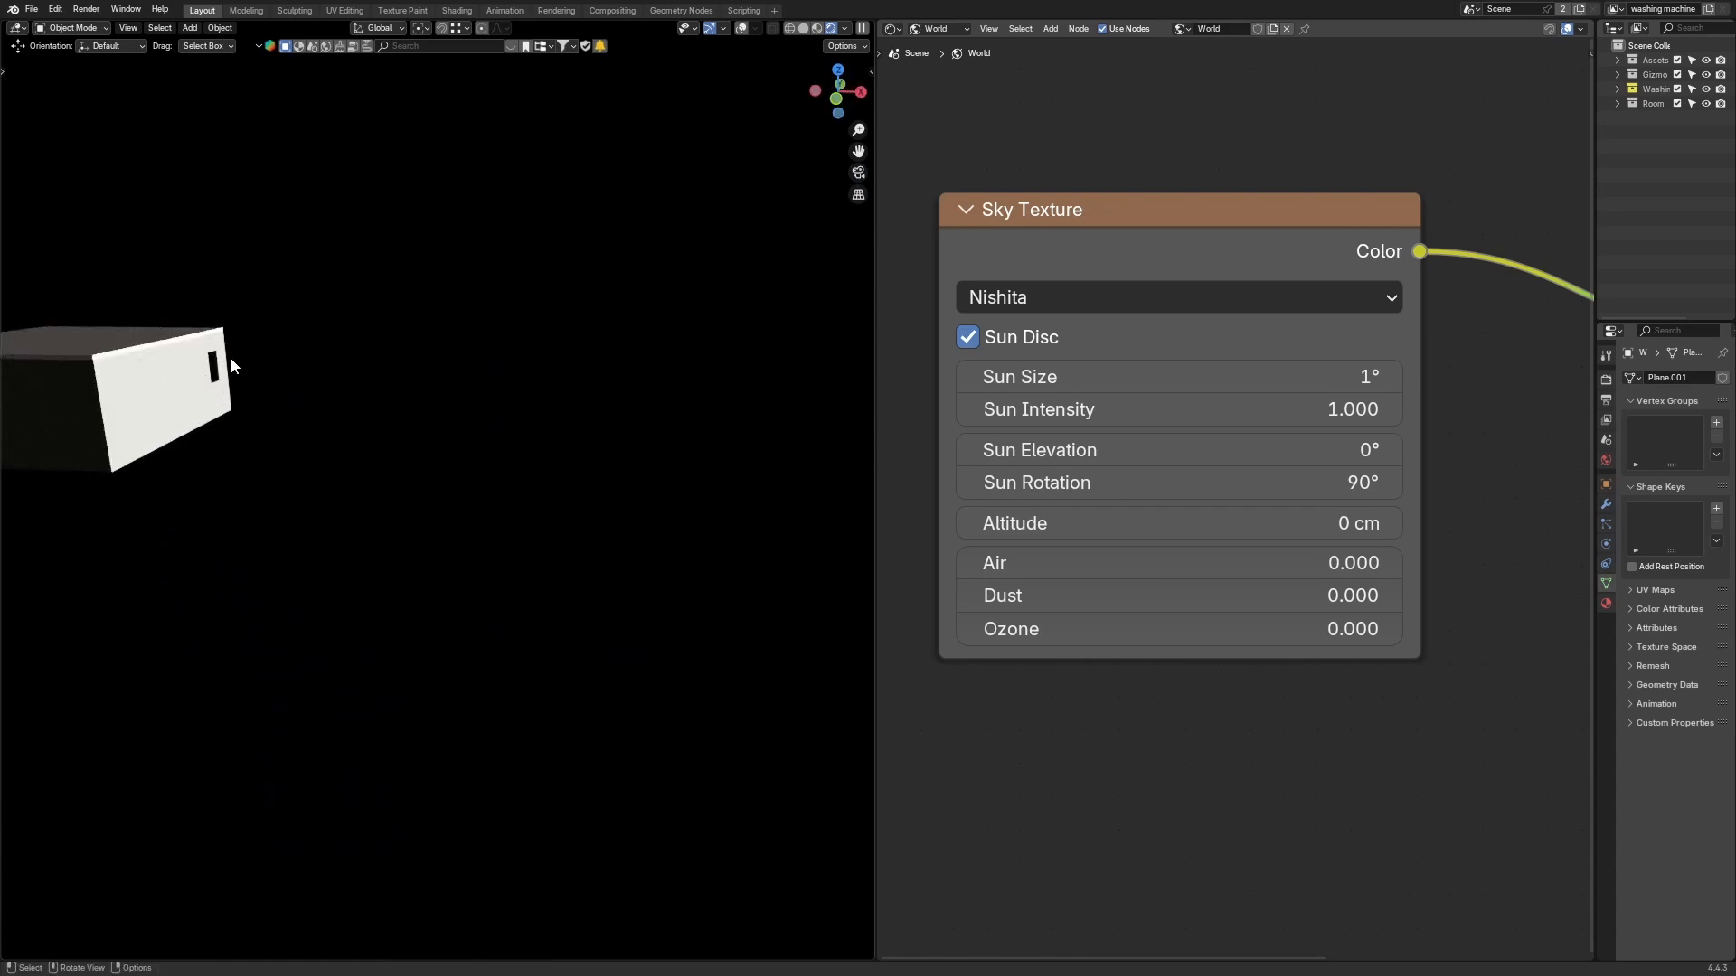
pyautogui.moveTo(348, 384)
pyautogui.mouseDown(button='middle')
pyautogui.moveTo(233, 398)
pyautogui.moveTo(368, 399)
pyautogui.mouseUp(button='middle')
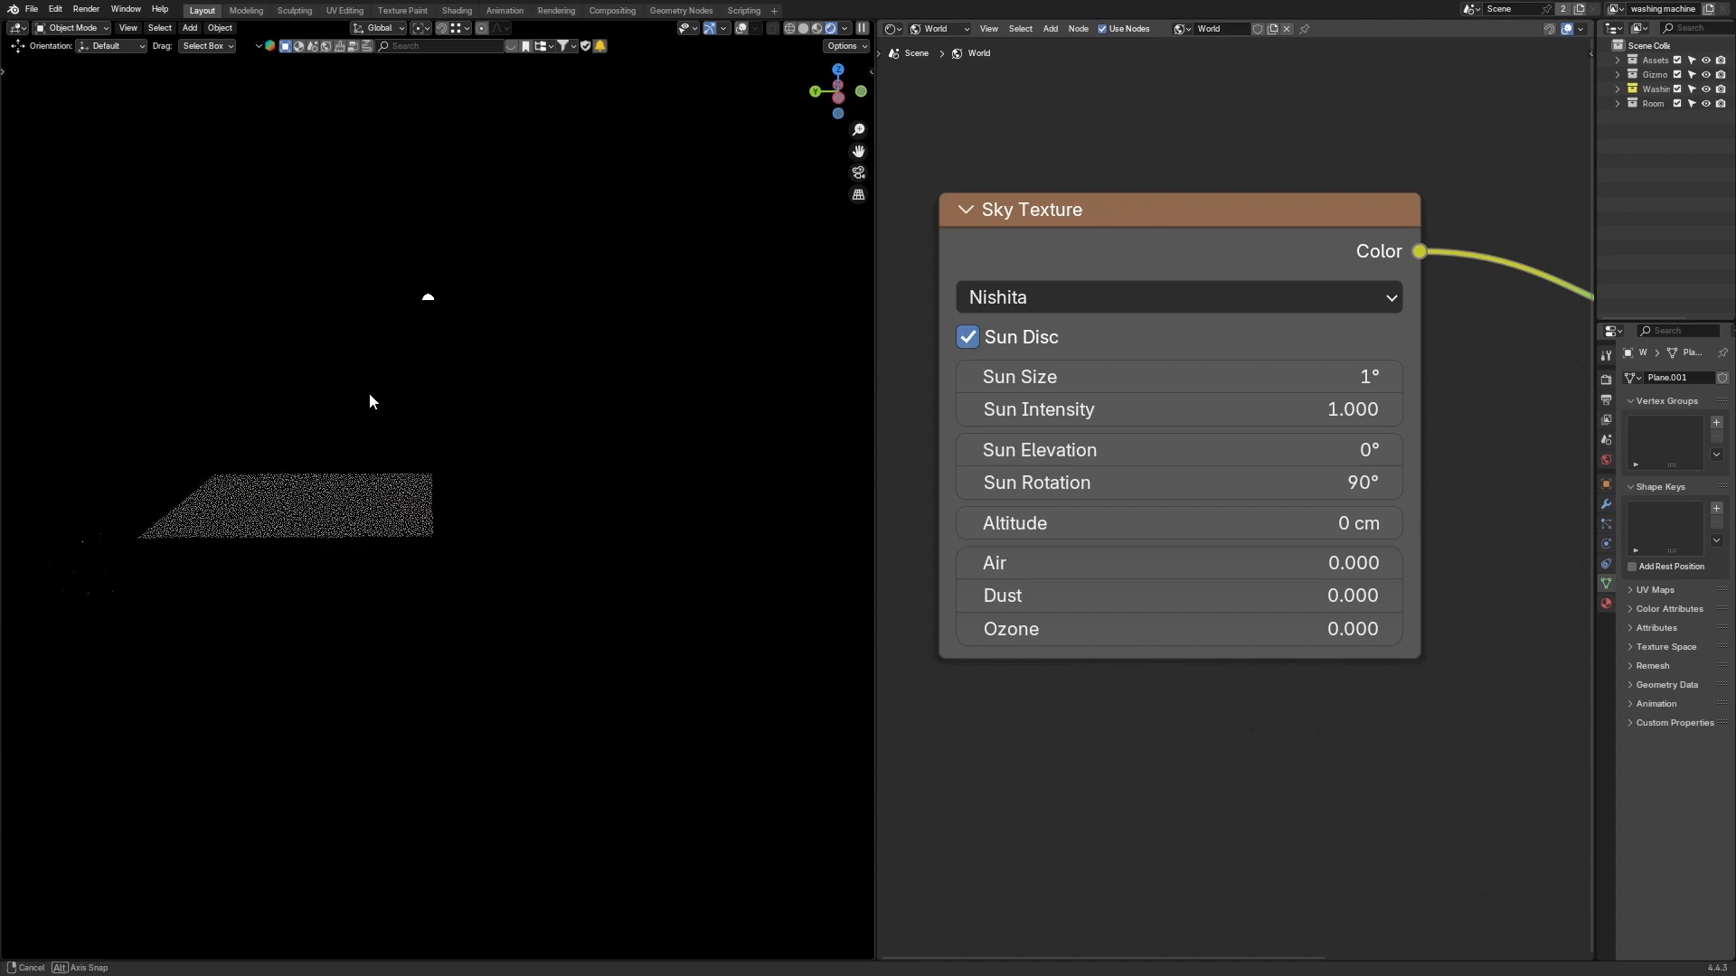
# Step: Raise the Sun Elevation to about 12.3°
pyautogui.moveTo(1068, 461); pyautogui.dragTo(1143, 461)
pyautogui.click(1069, 461)
pyautogui.write('0')
pyautogui.press('Return')
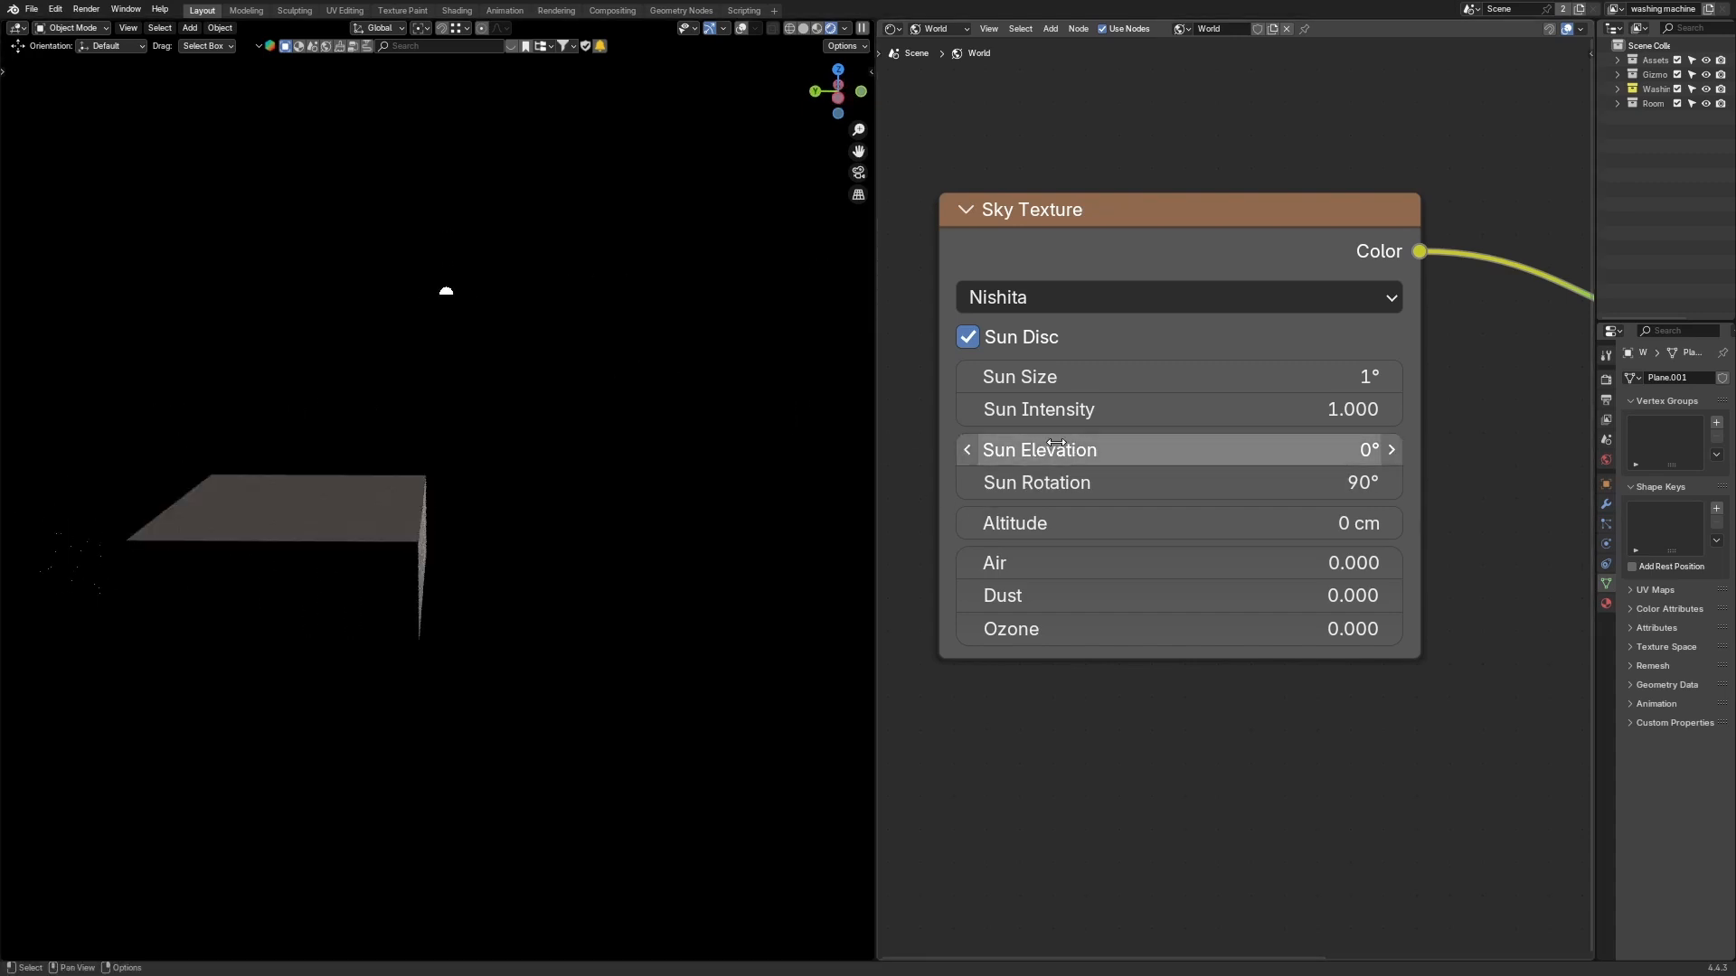
pyautogui.moveTo(1175, 449); pyautogui.dragTo(1374, 450)
# Step: Check the lighting from the camera view and orbit around the room exterior
pyautogui.moveTo(457, 566); pyautogui.dragTo(701, 437, button='middle')
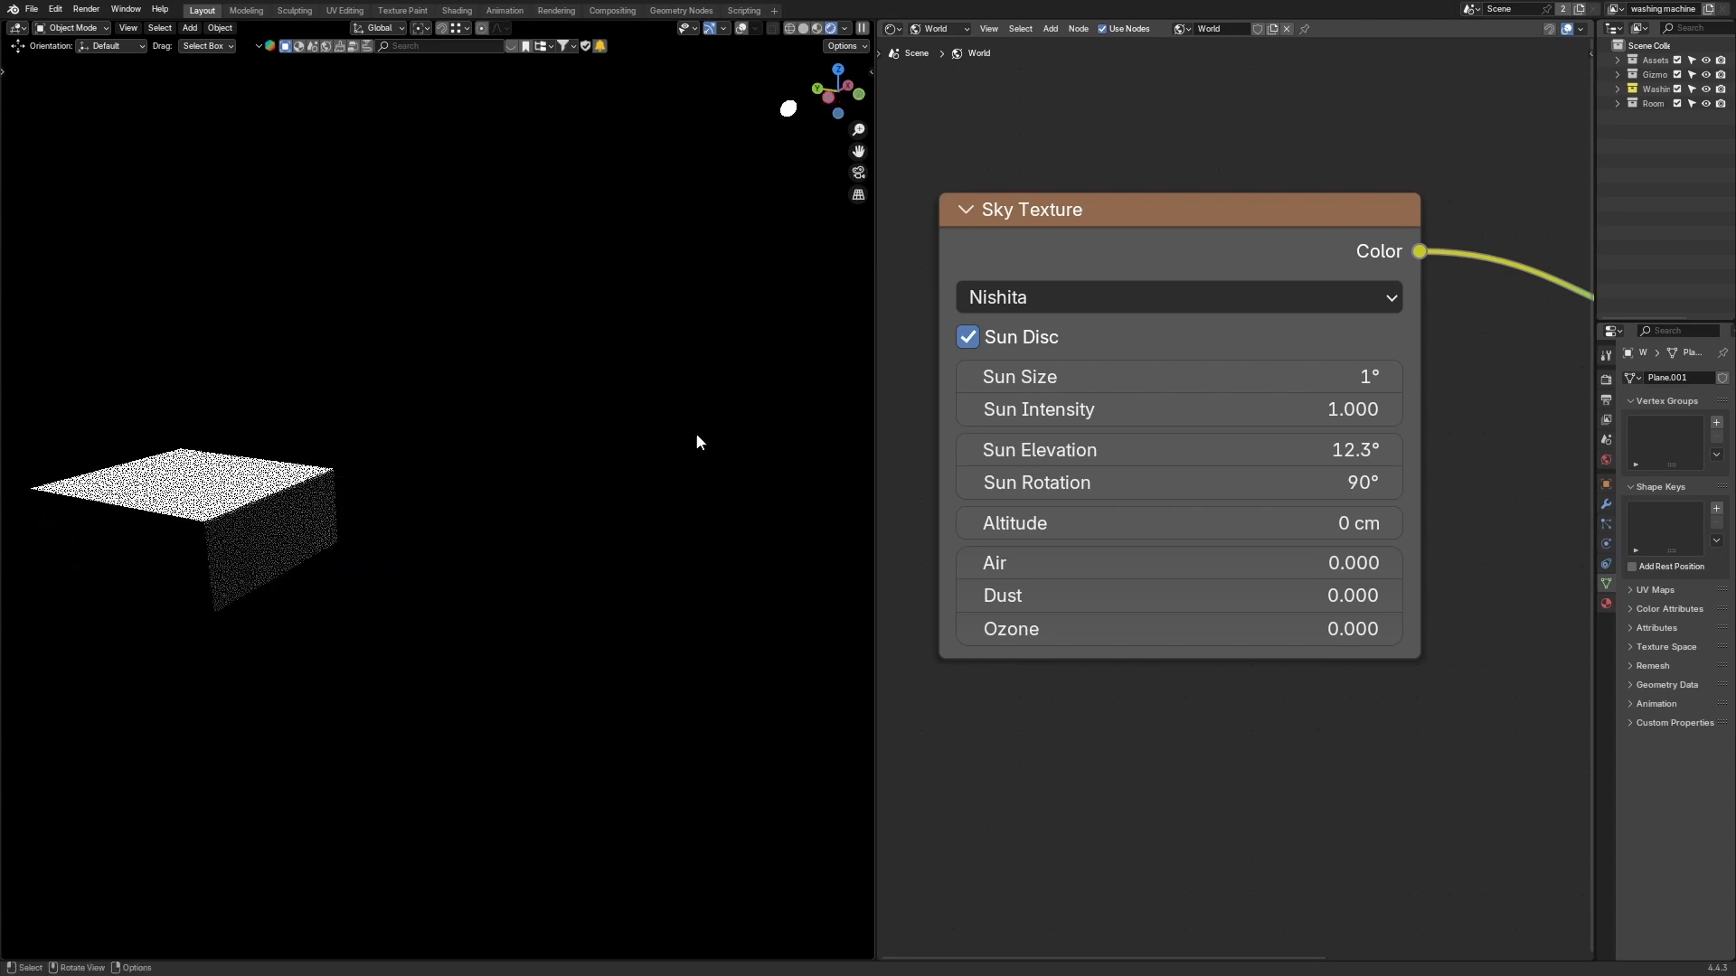
pyautogui.scroll(-1, 1264, 543)
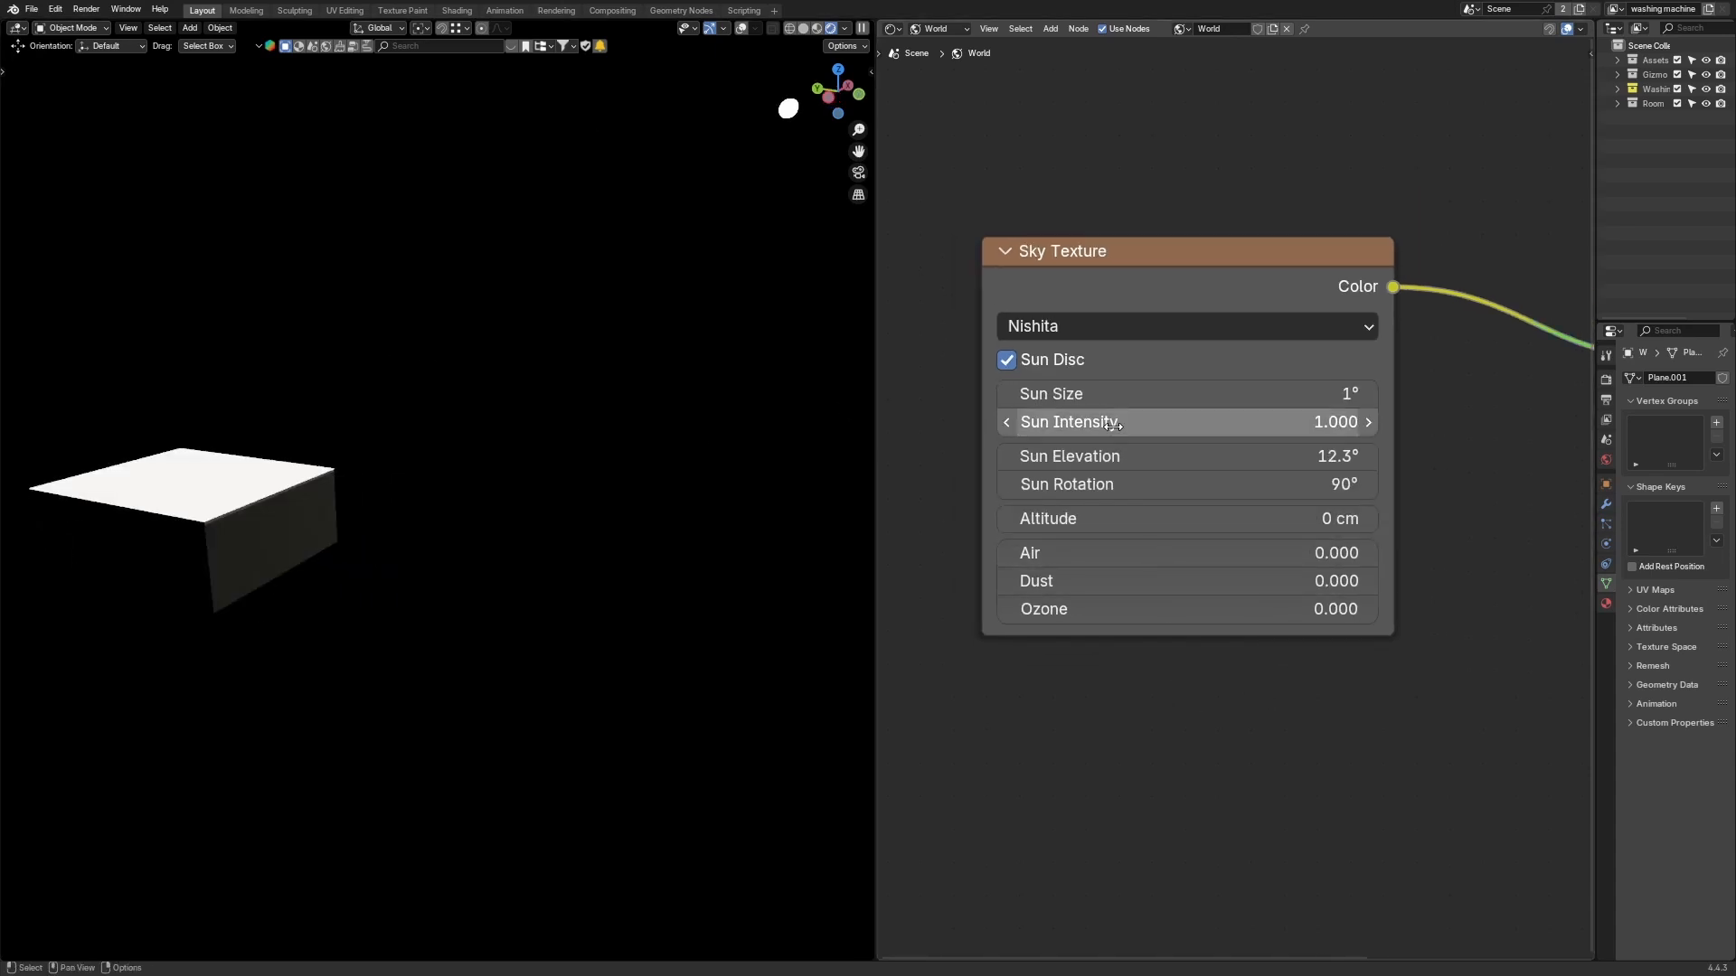
pyautogui.moveTo(651, 418)
pyautogui.mouseDown(button='middle')
pyautogui.moveTo(627, 421)
pyautogui.moveTo(640, 406)
pyautogui.mouseUp(button='middle')
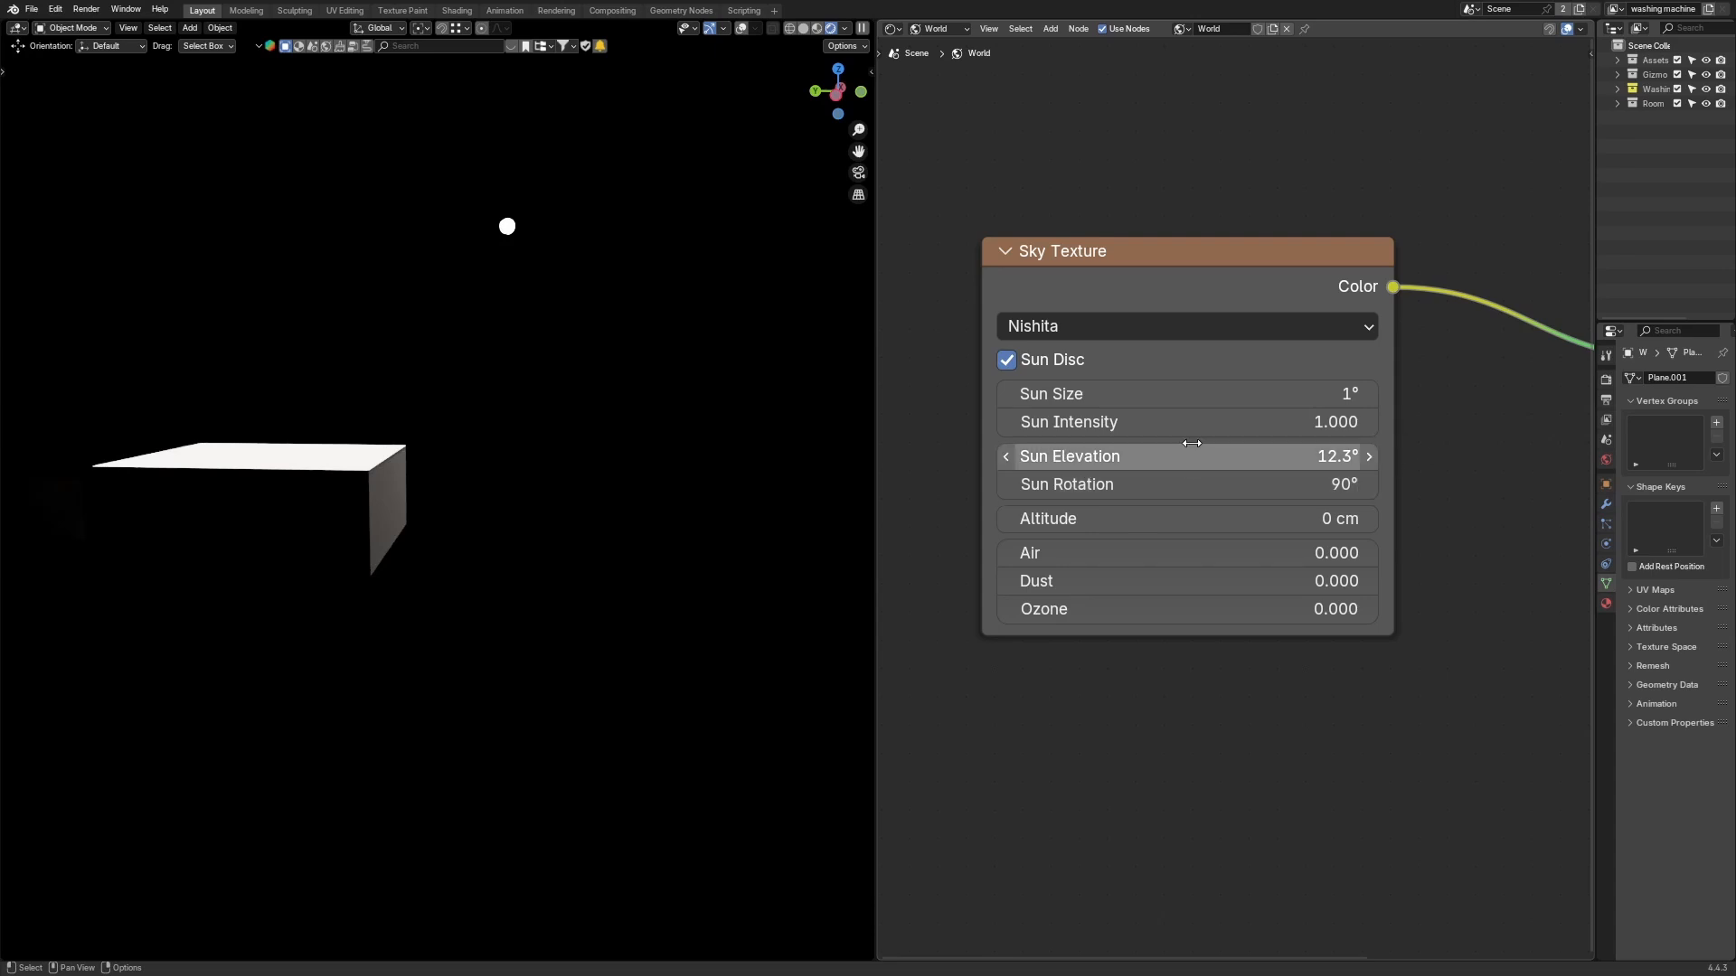
pyautogui.moveTo(543, 483); pyautogui.dragTo(542, 484, button='middle')
pyautogui.press('KP_0')
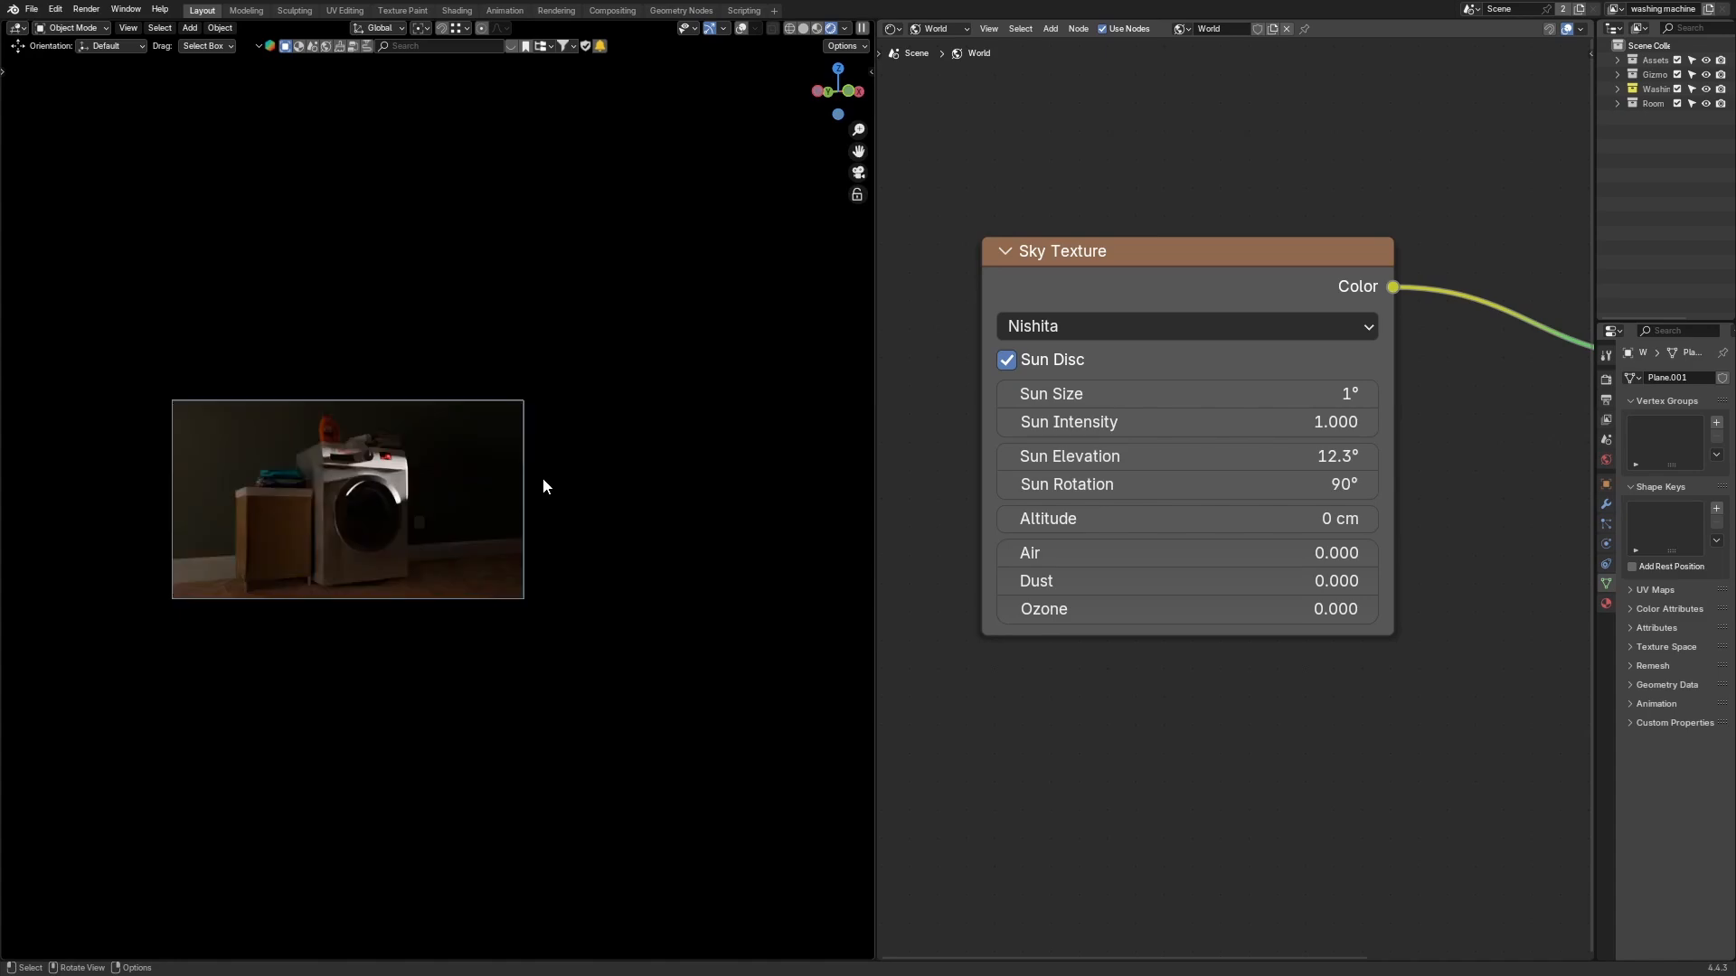
pyautogui.scroll(1, 428, 583)
pyautogui.press('Home')
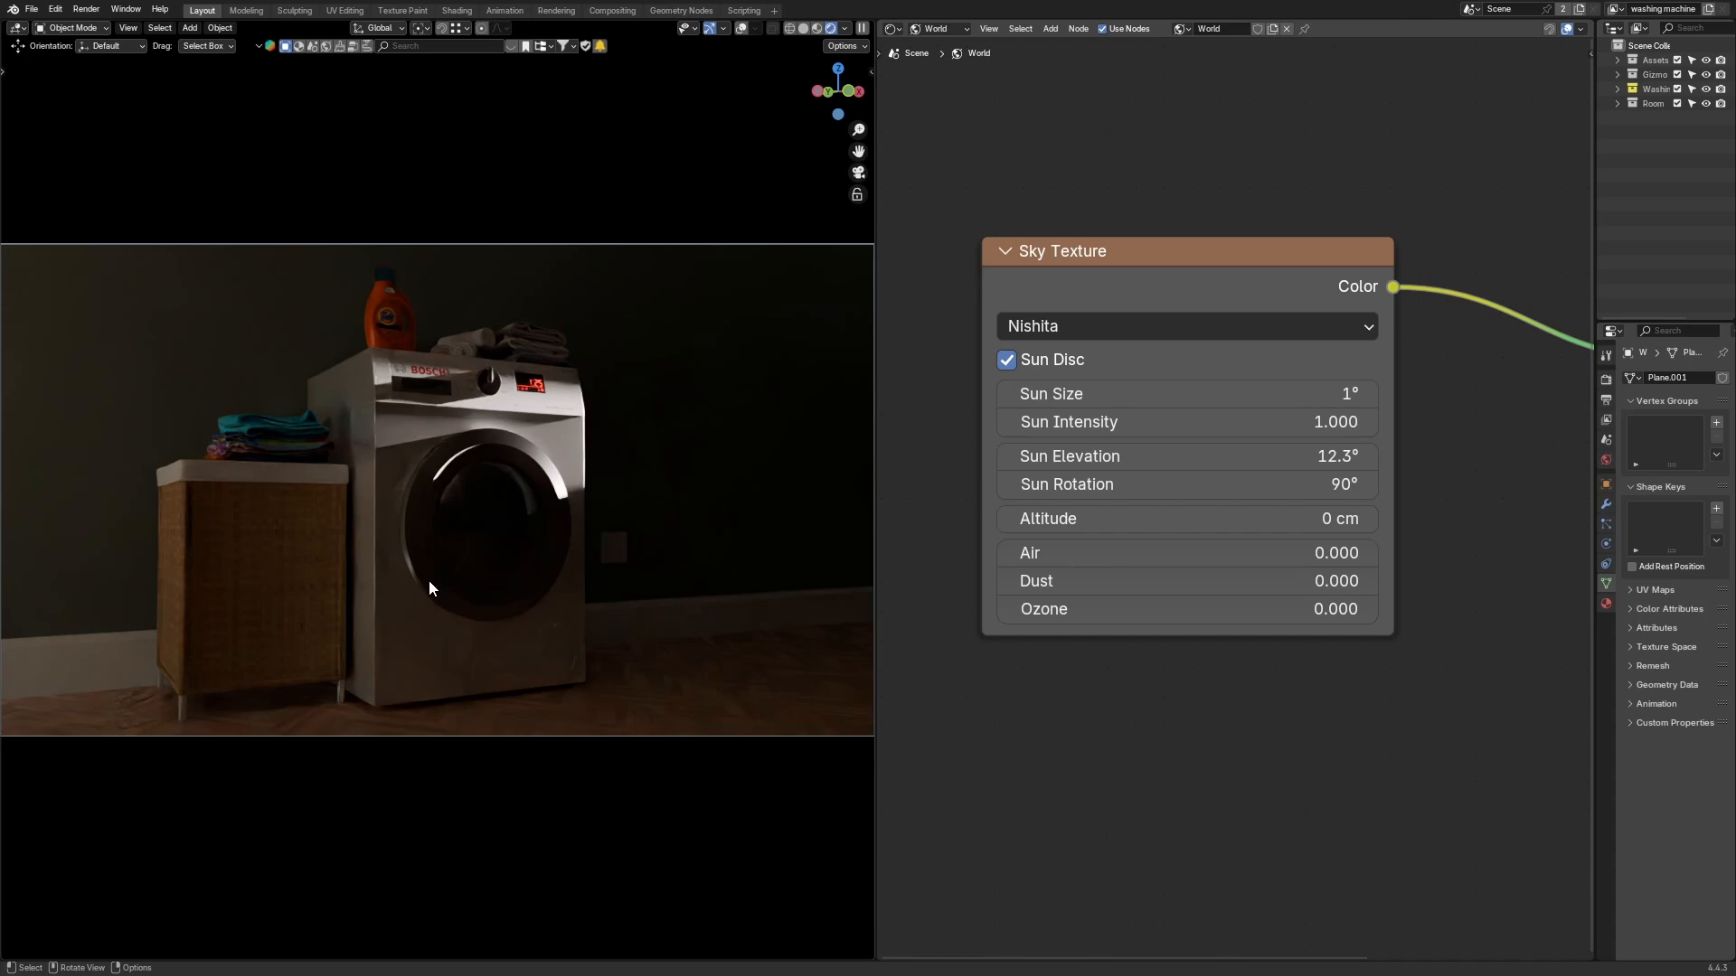
pyautogui.scroll(-5, 429, 580)
pyautogui.moveTo(340, 523); pyautogui.dragTo(386, 550, button='middle')
pyautogui.scroll(-2, 400, 562)
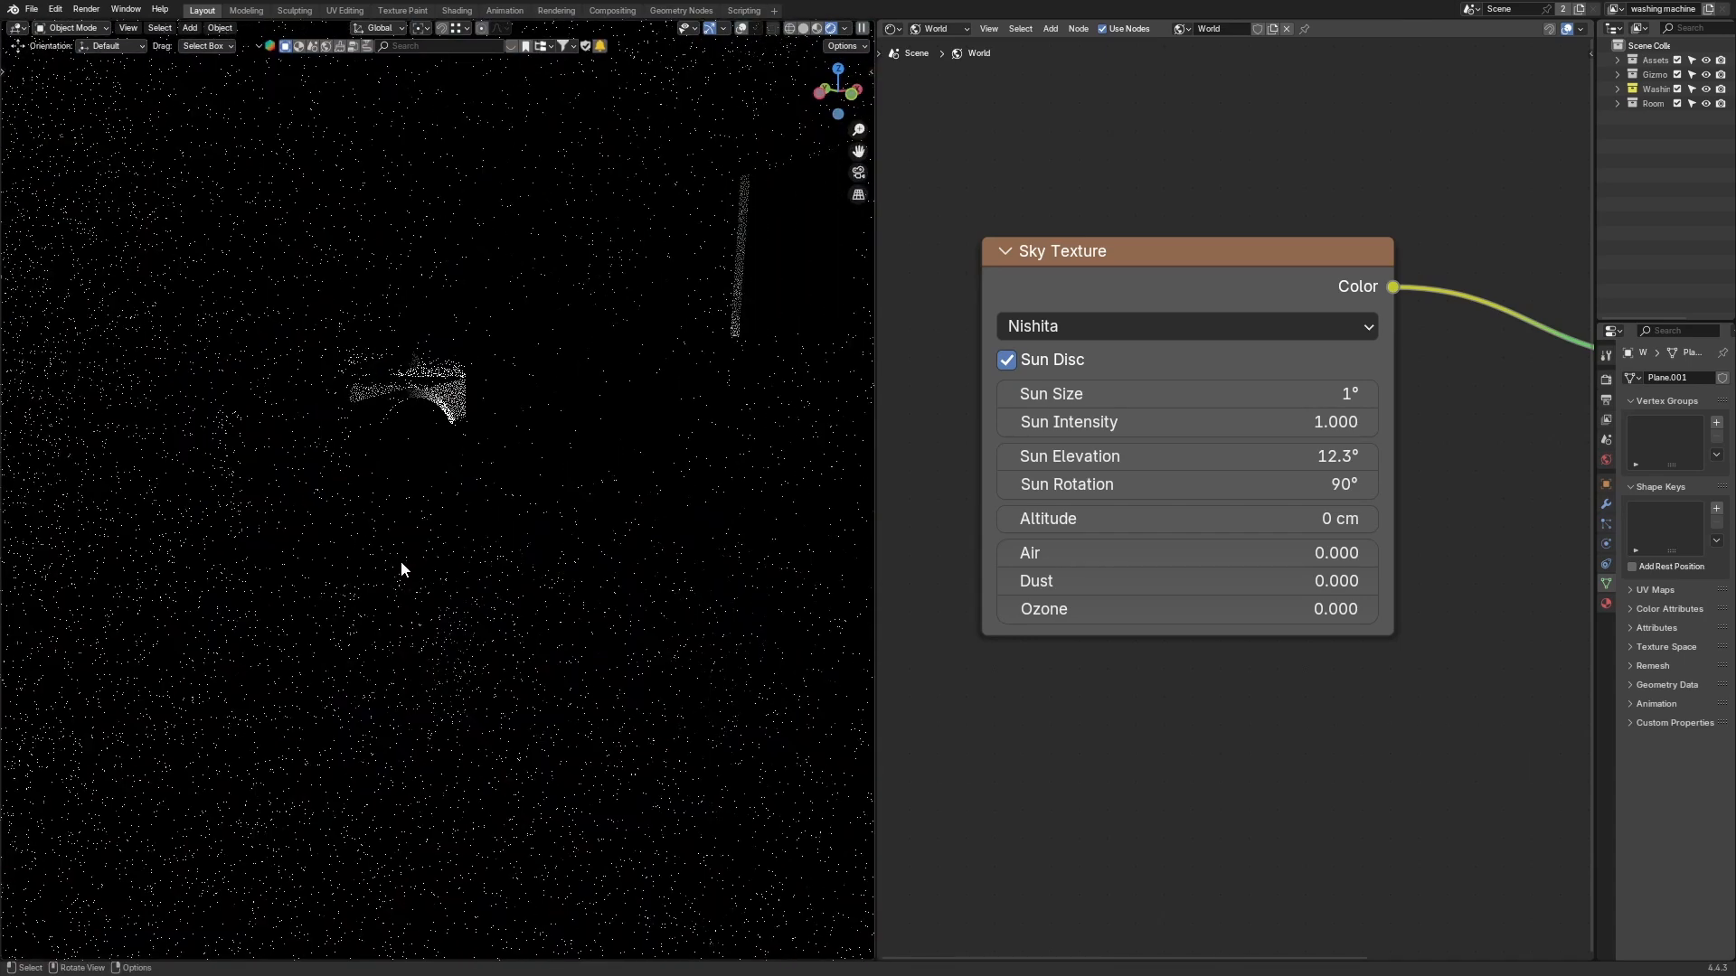
pyautogui.scroll(2, 1290, 648)
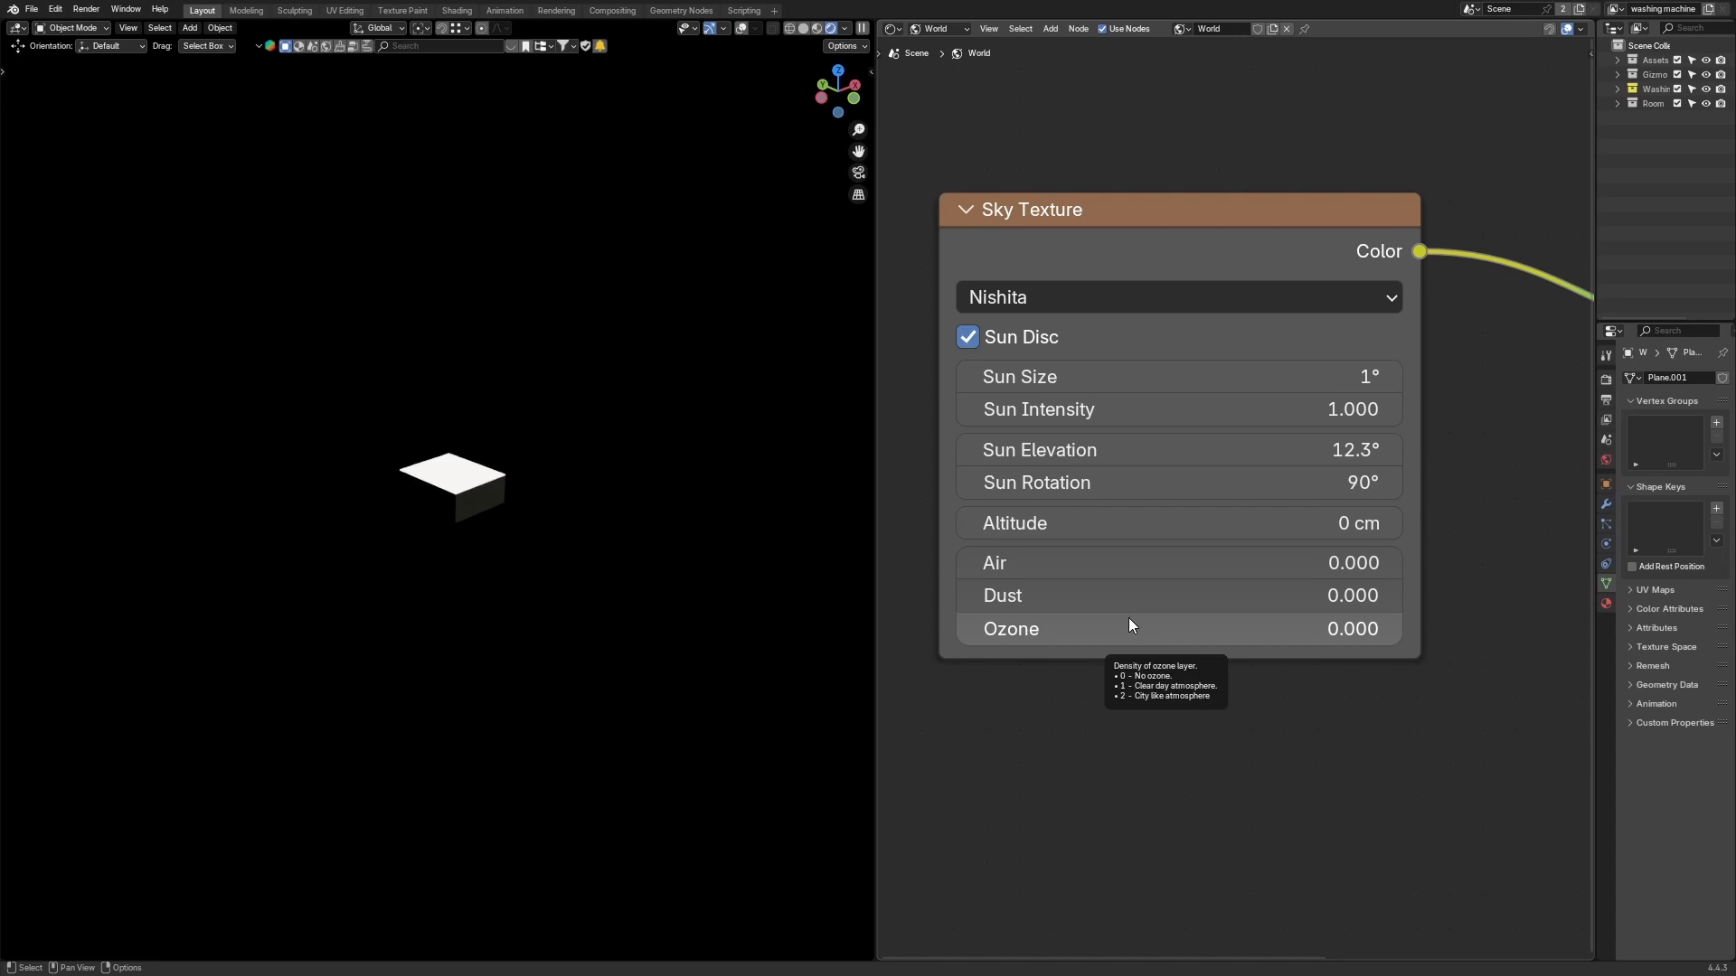
pyautogui.scroll(4, 692, 604)
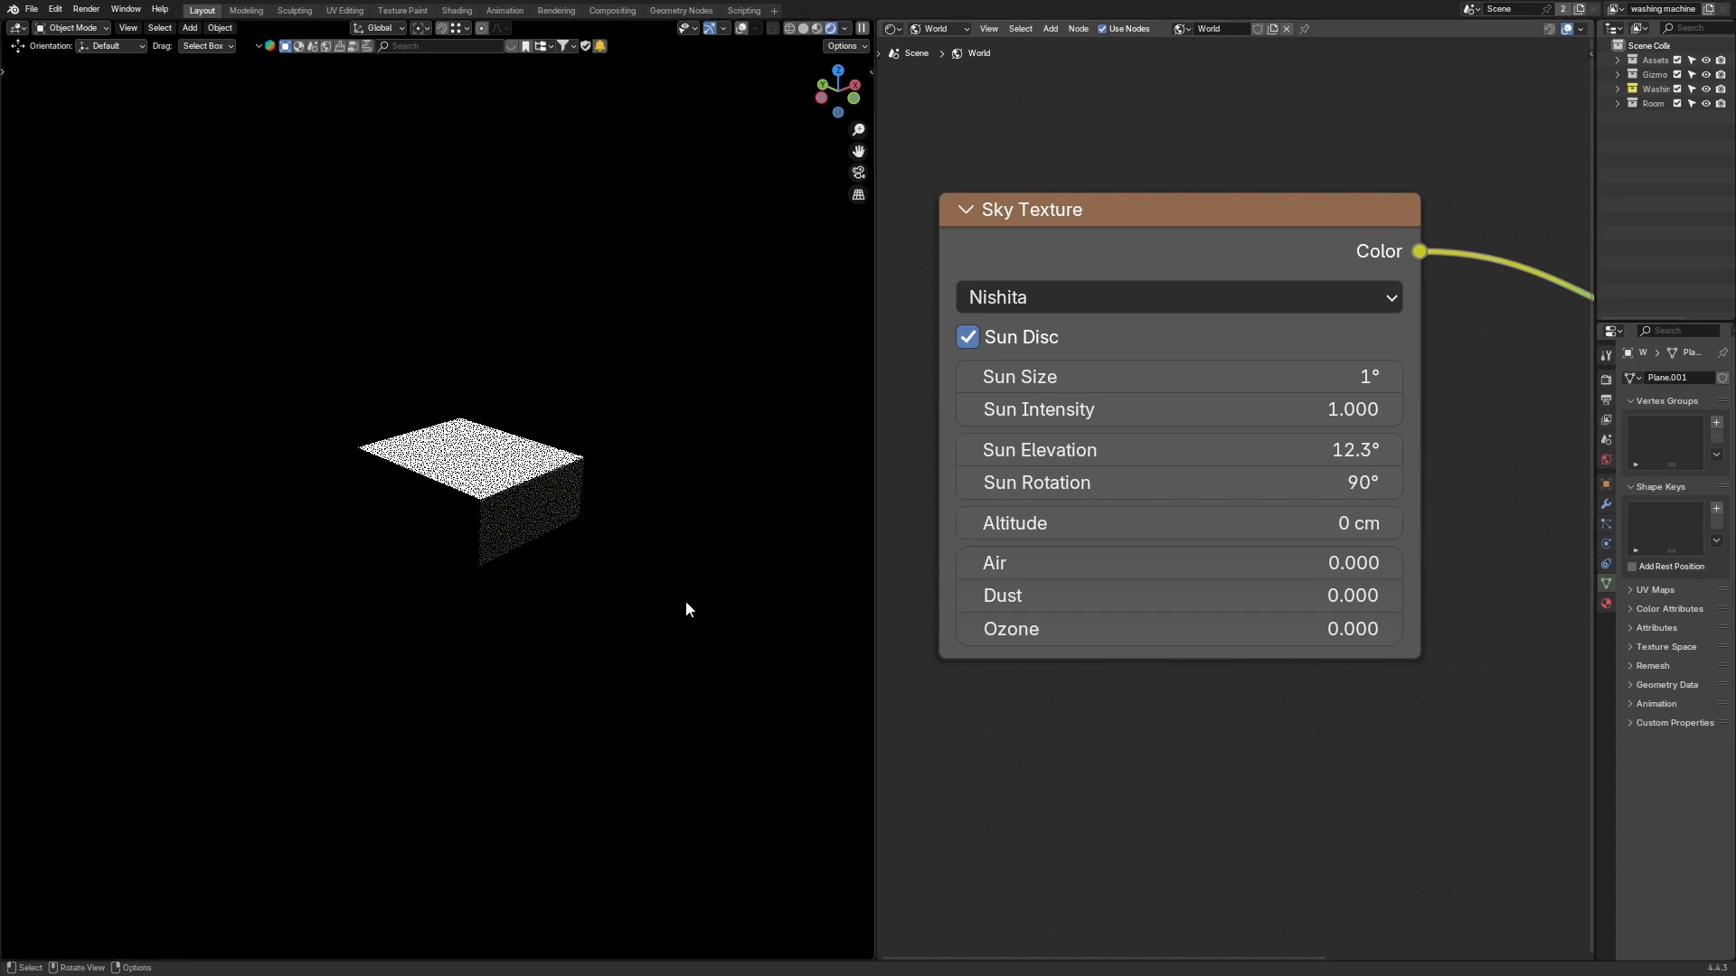
pyautogui.moveTo(663, 517); pyautogui.dragTo(669, 518, button='middle')
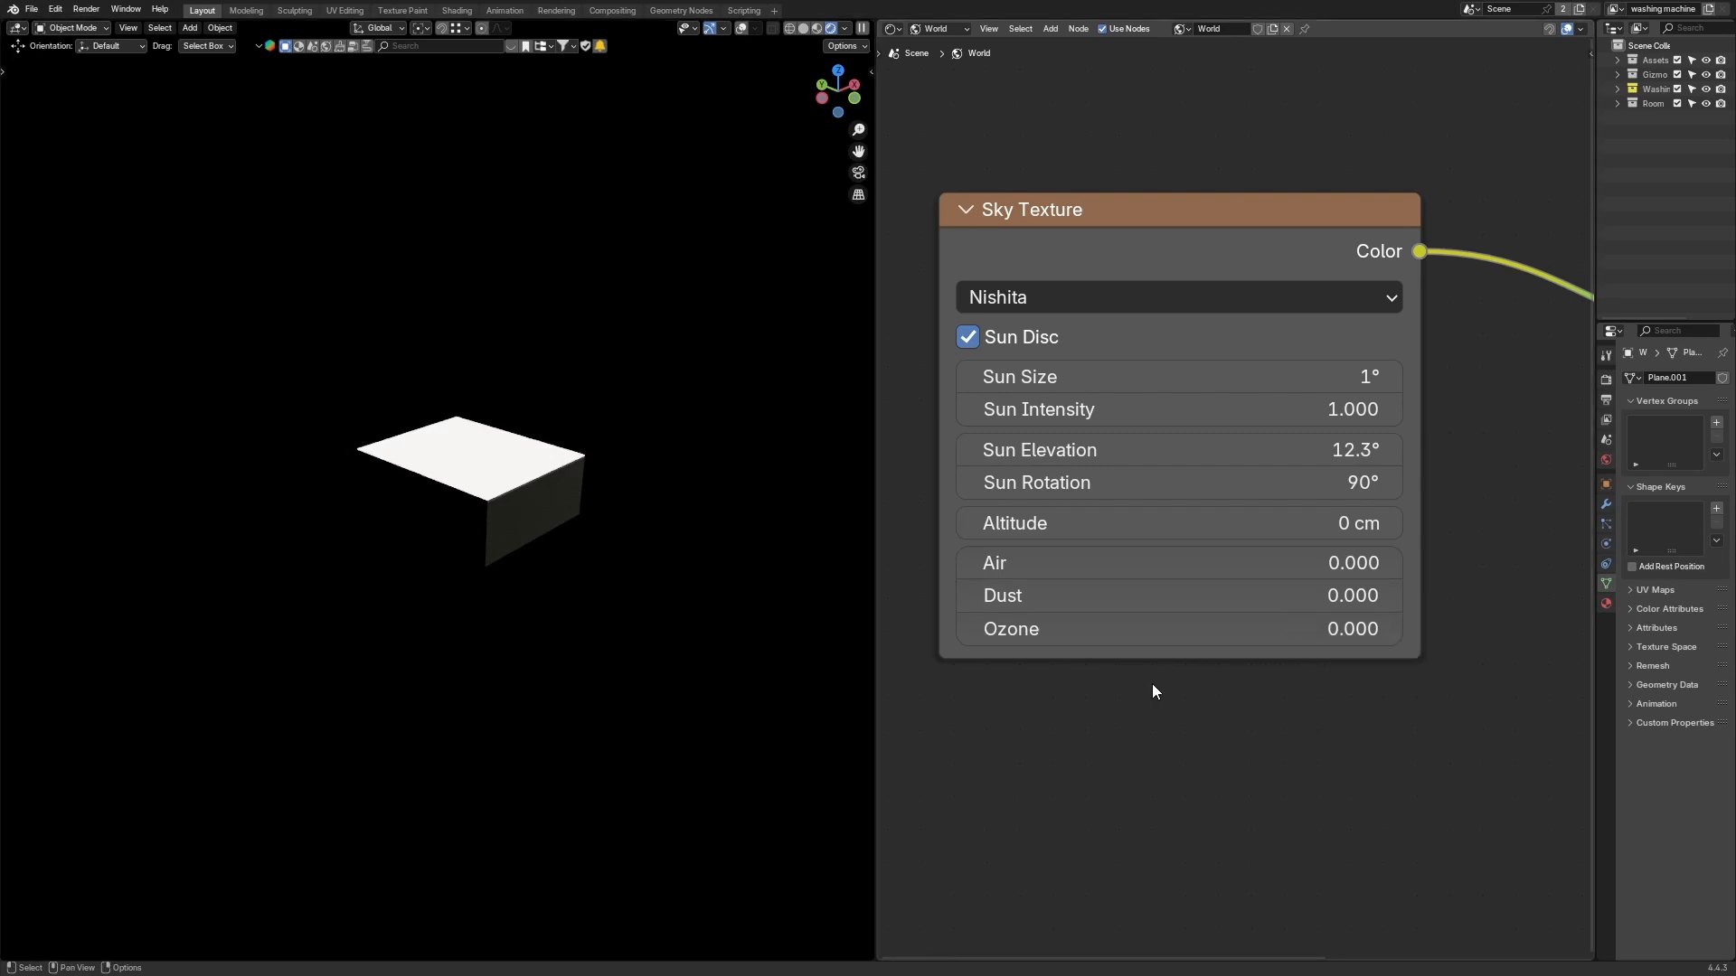
pyautogui.moveTo(691, 570); pyautogui.dragTo(627, 474, button='middle')
pyautogui.scroll(2, 714, 553)
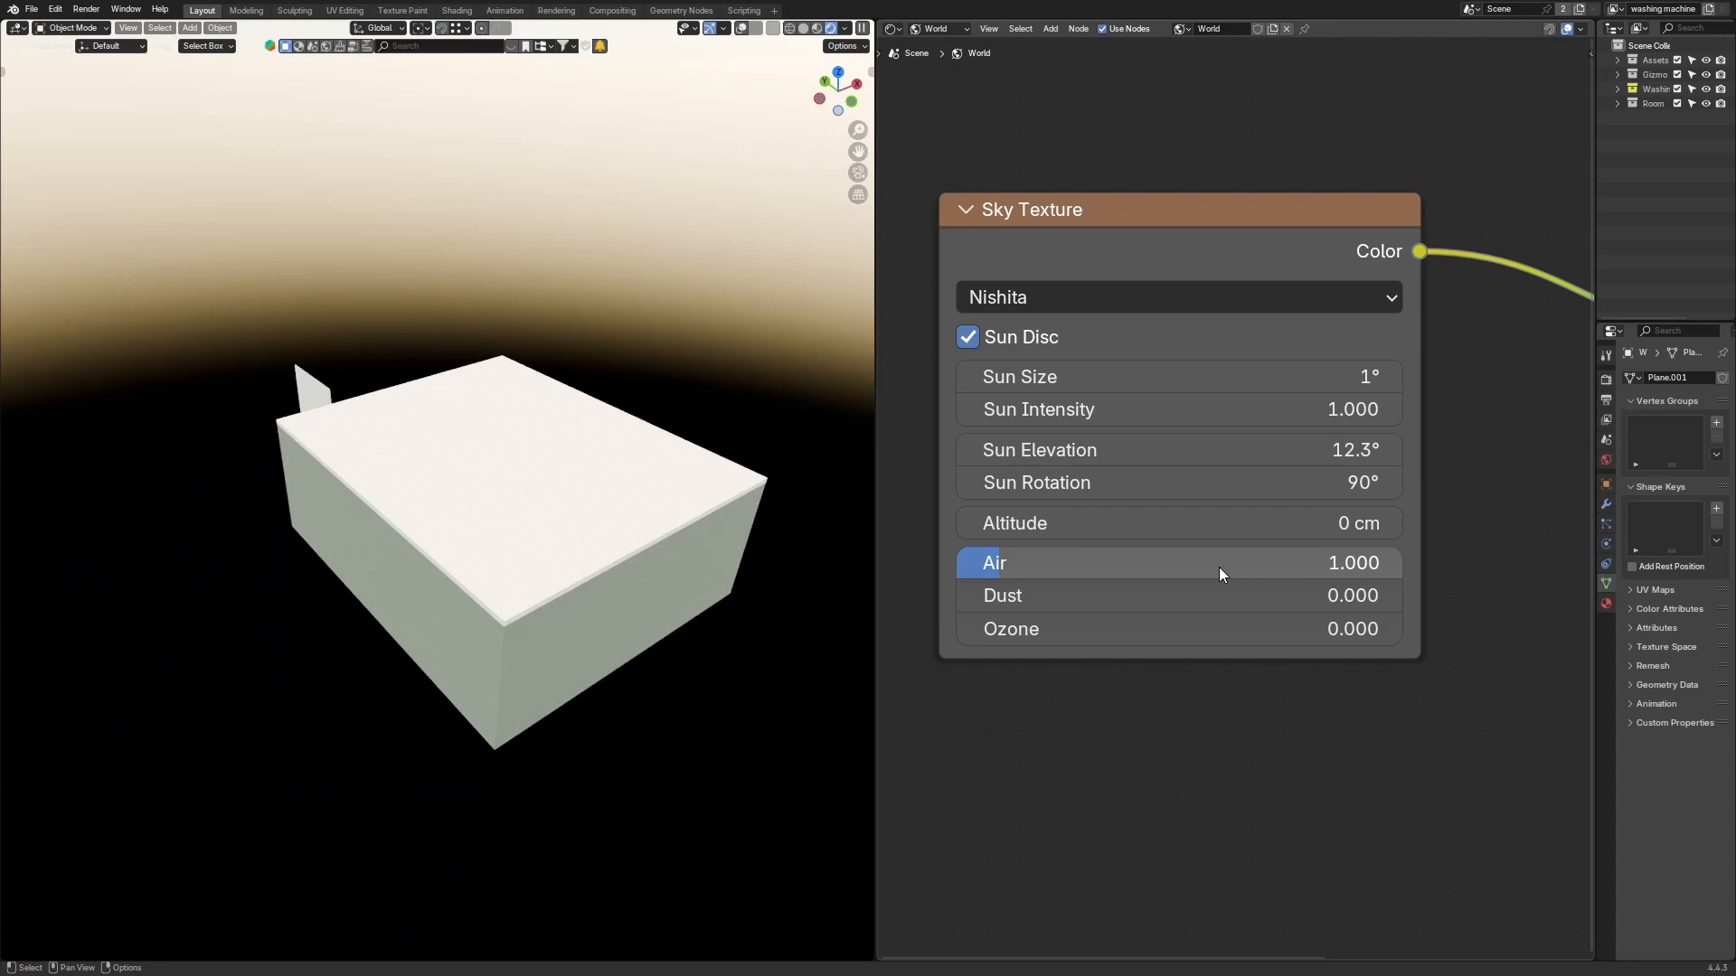
# Step: Set the Air density of the Sky Texture to 0.1
pyautogui.click(1218, 567)
pyautogui.write('0')
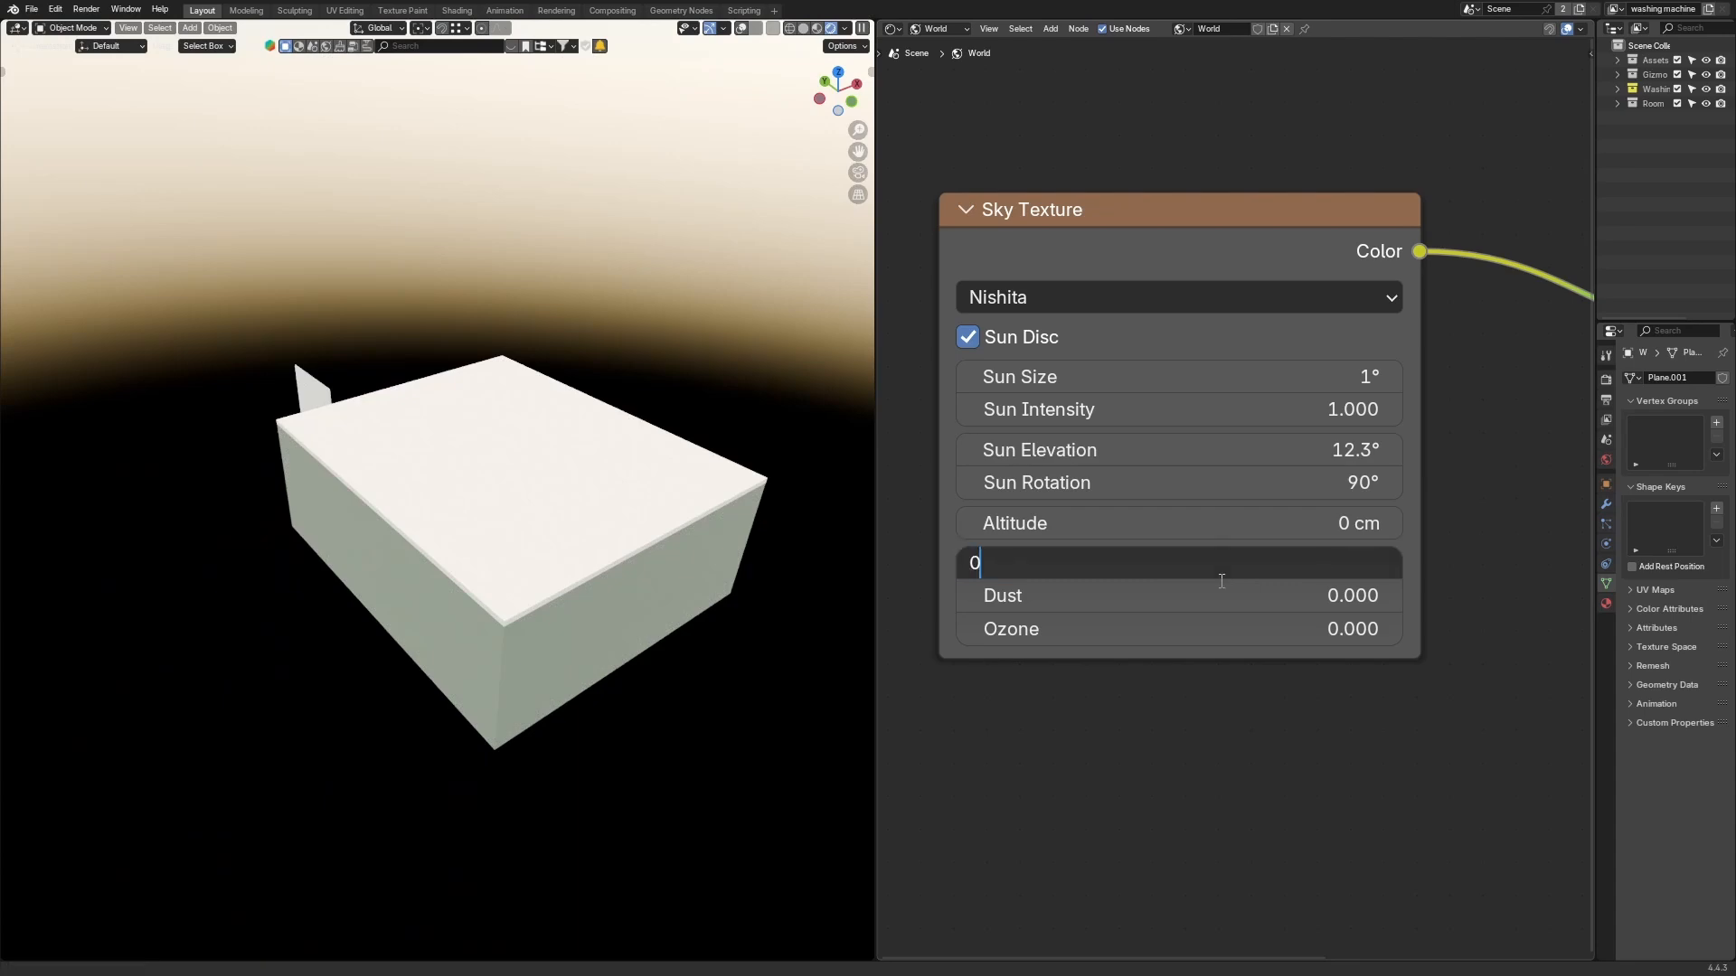
pyautogui.press('Return')
pyautogui.click(1273, 556)
pyautogui.write('.1')
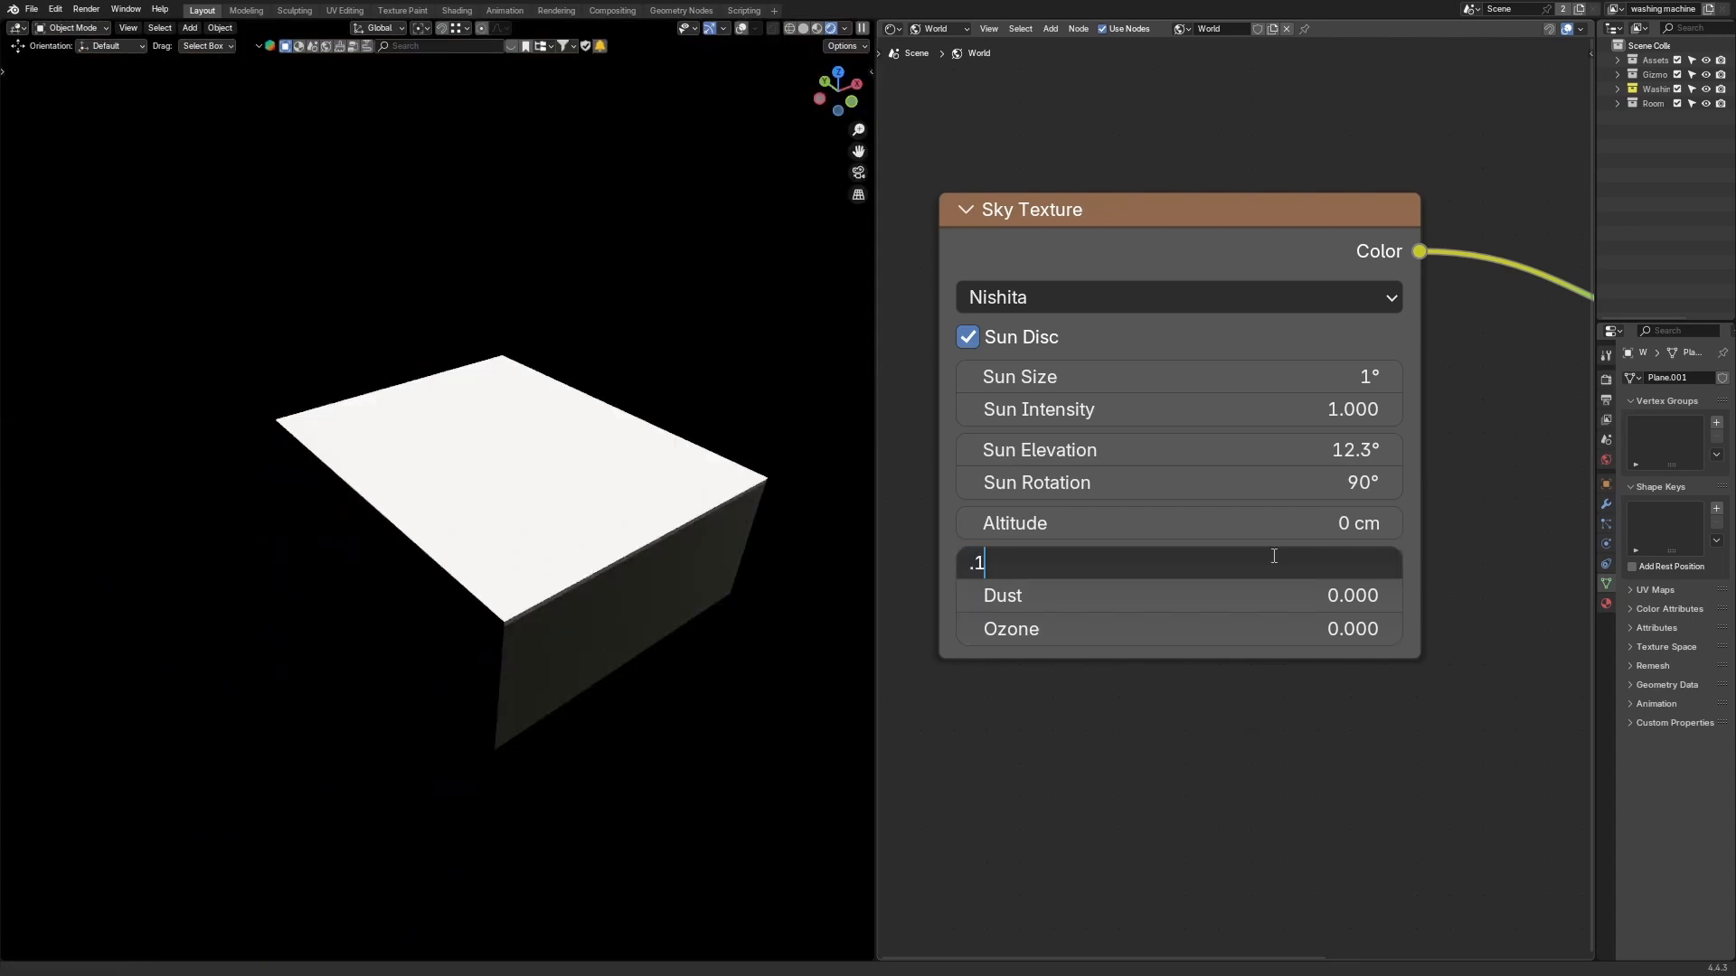
pyautogui.press('Return')
# Step: Set the Air density to 0.25
pyautogui.moveTo(664, 649); pyautogui.dragTo(530, 368, button='middle')
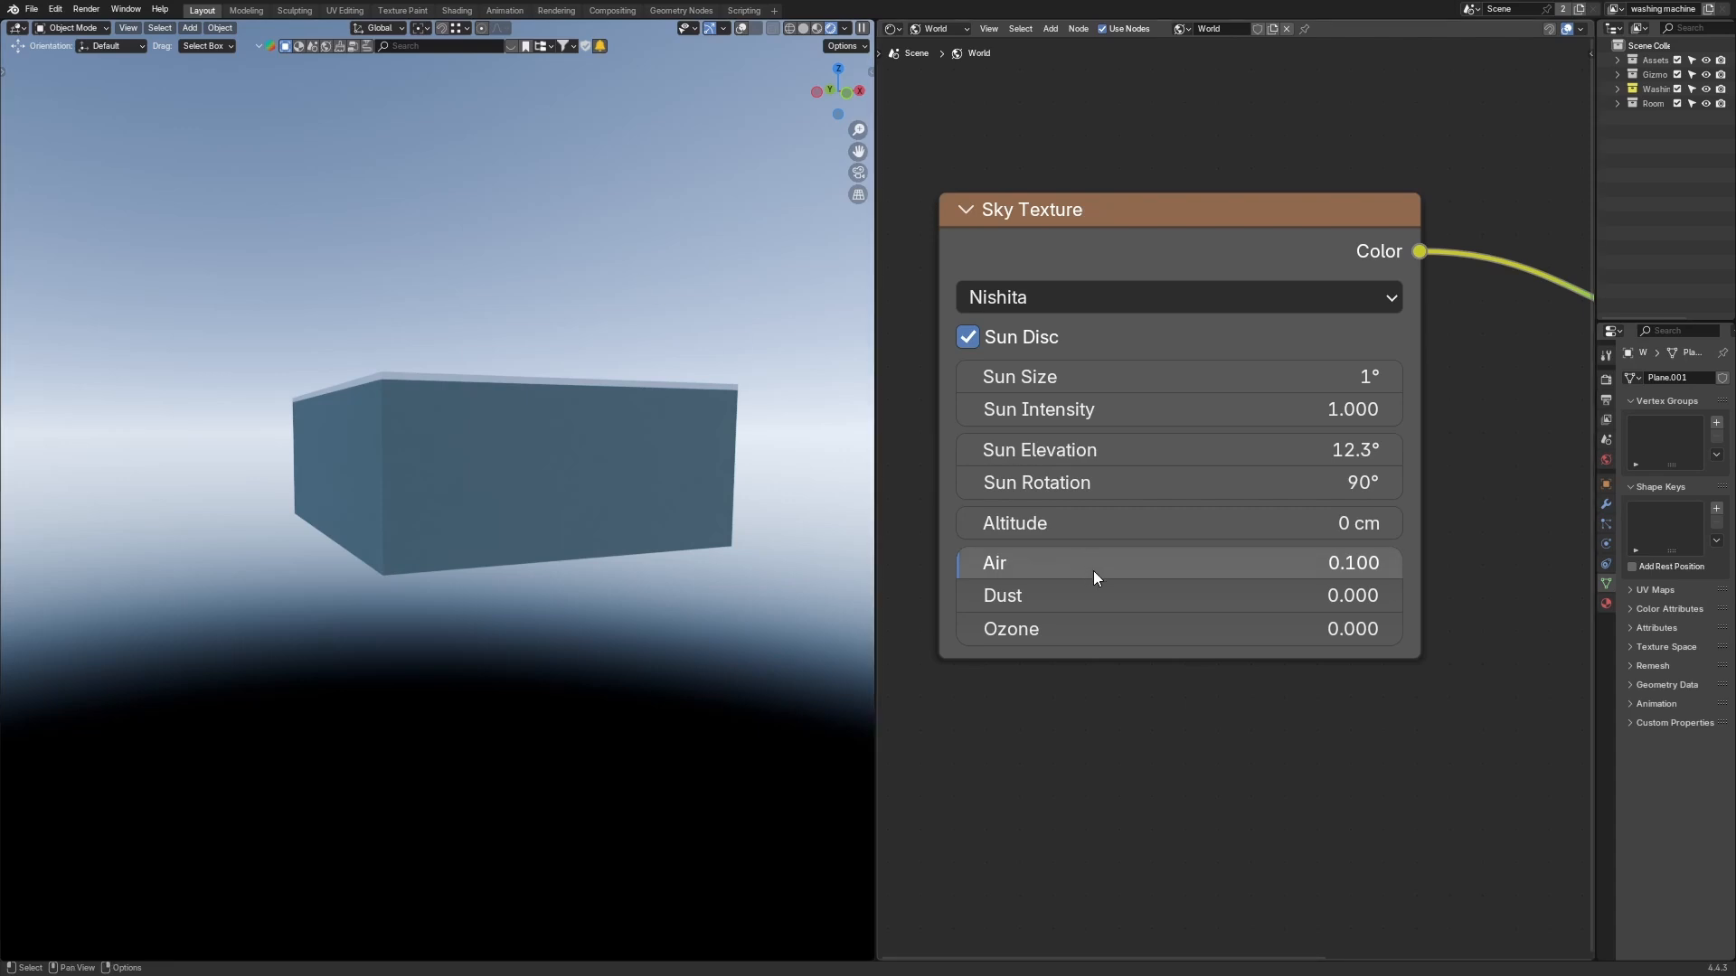
pyautogui.press('KP_0')
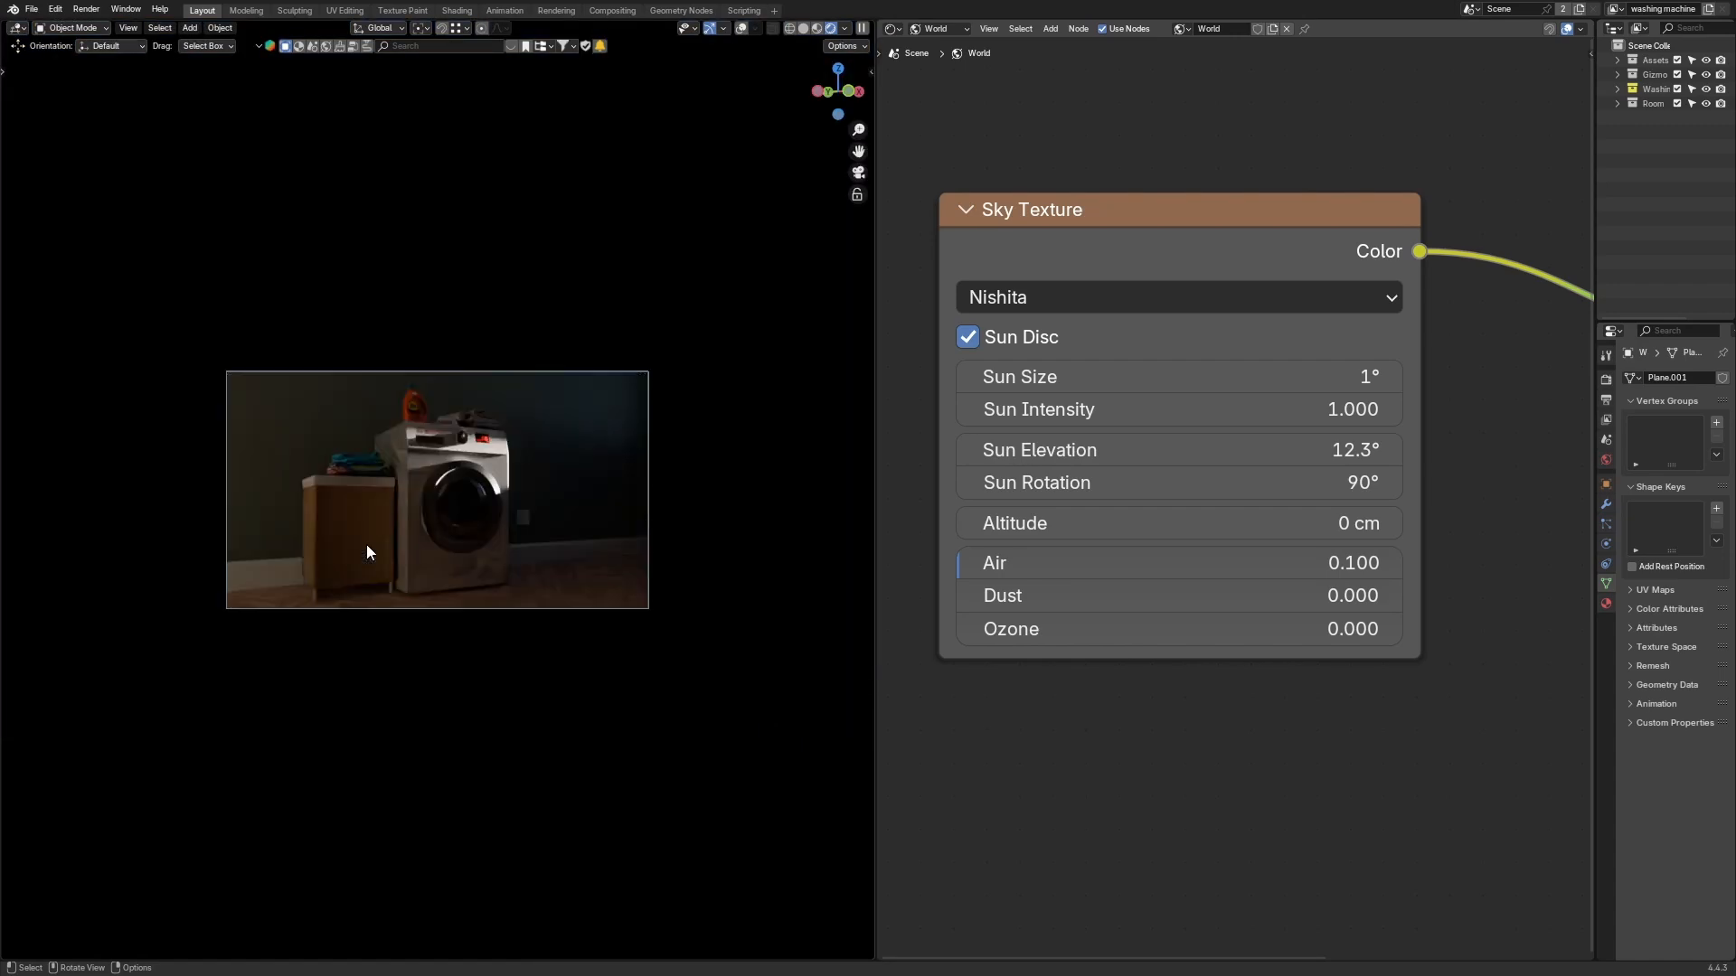
pyautogui.press('Home')
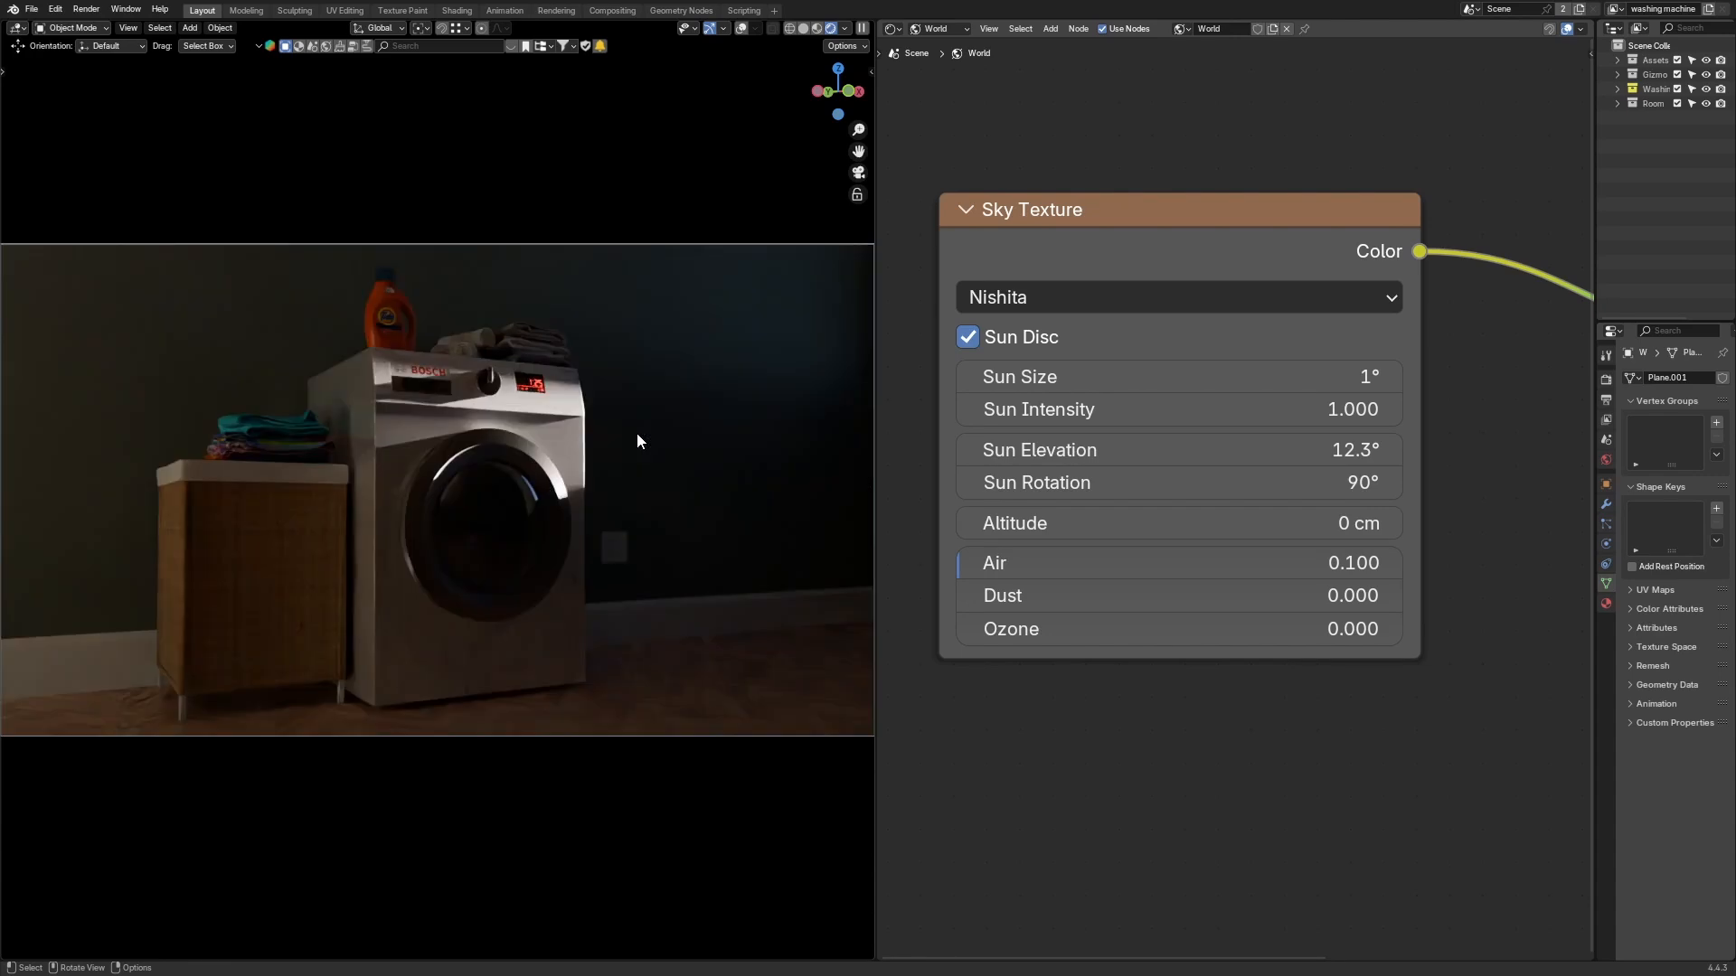
pyautogui.click(1240, 568)
pyautogui.press('BackSpace')
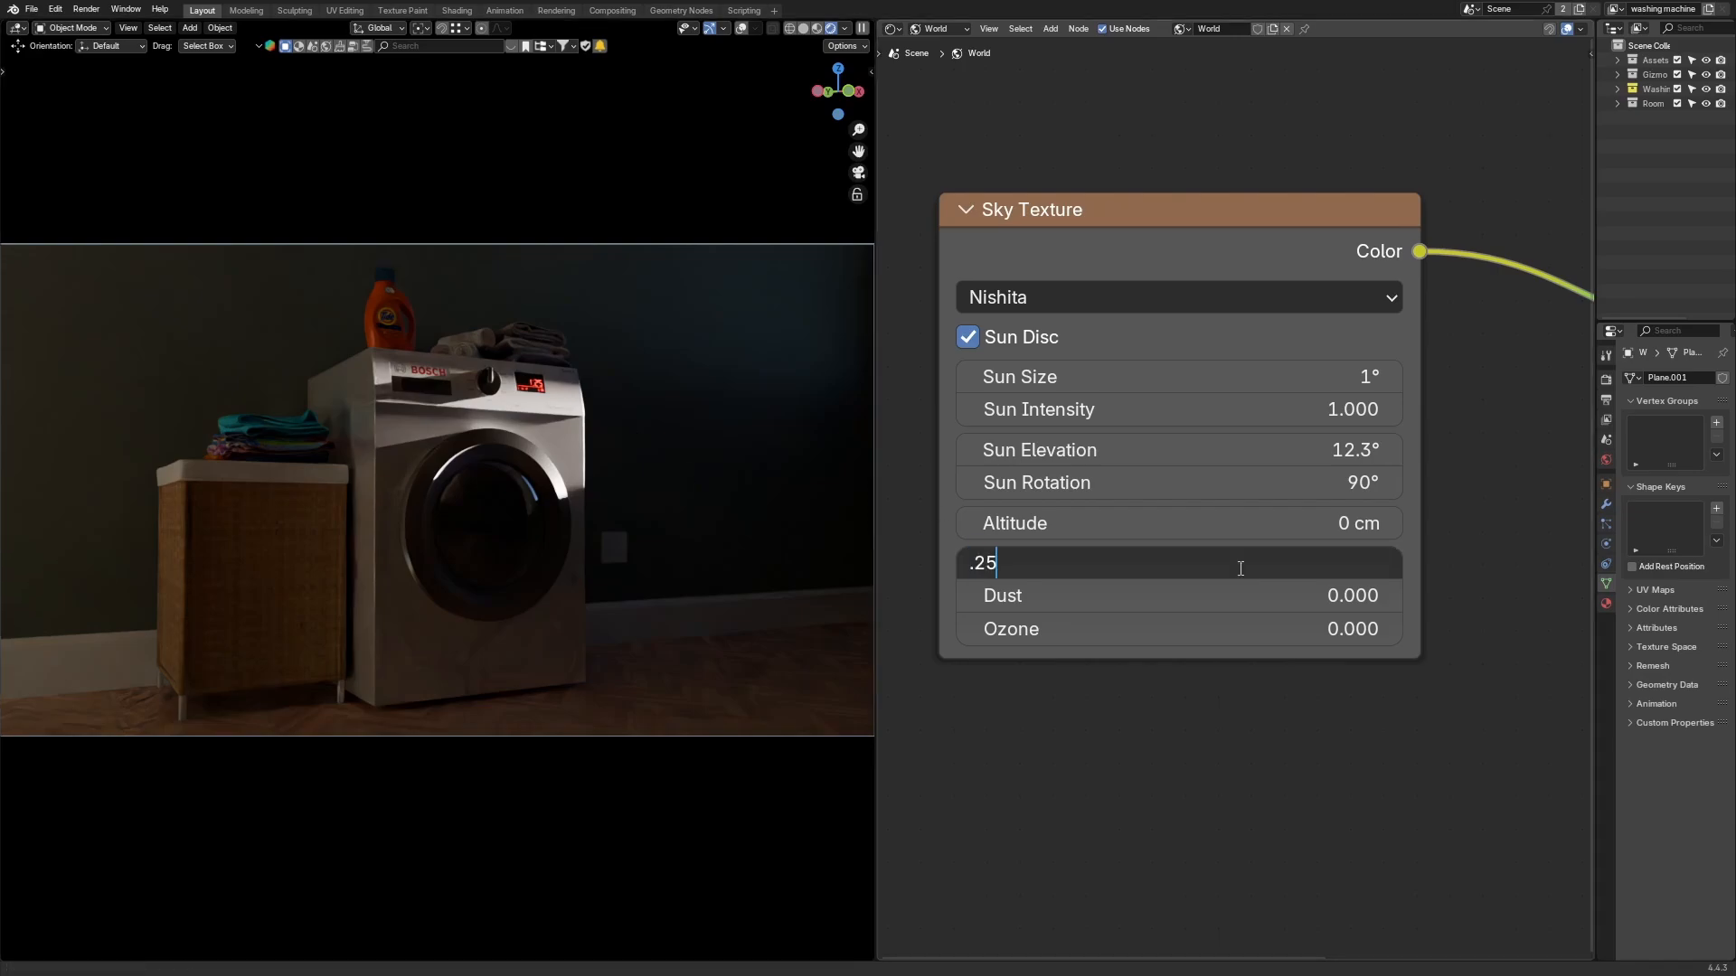
pyautogui.press('Return')
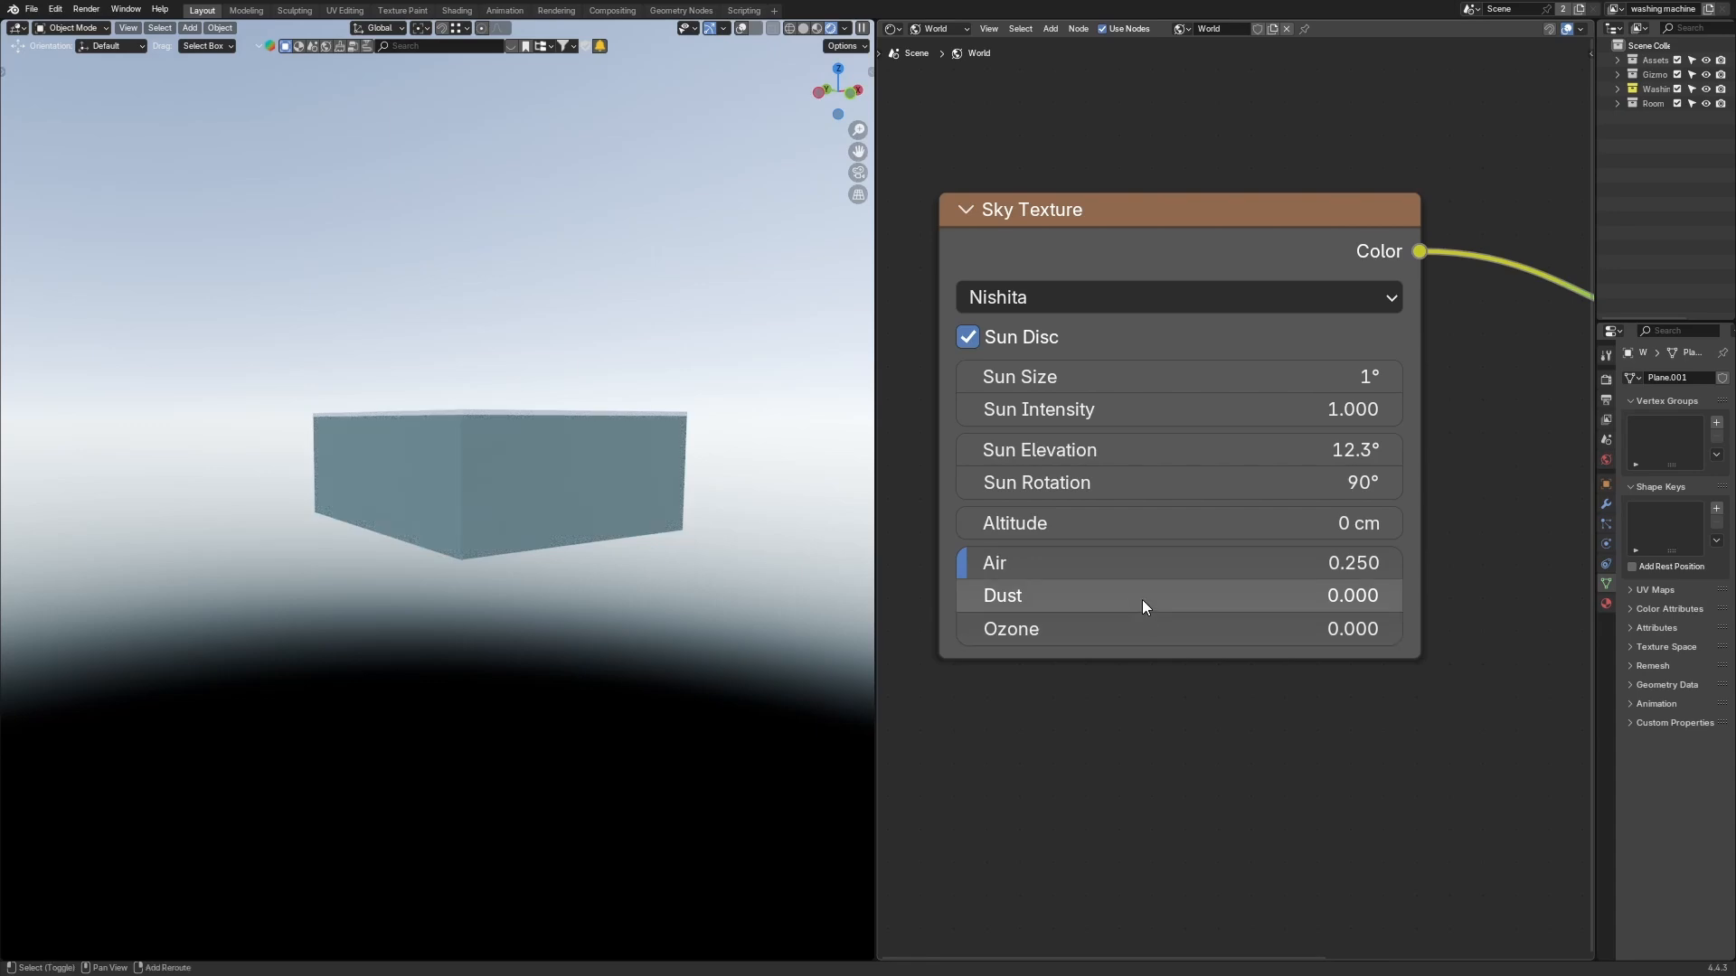
# Step: Try adjusting the Dust density, then drag the Ozone density up to 10
pyautogui.click(1142, 600)
pyautogui.moveTo(1142, 600); pyautogui.dragTo(1266, 599)
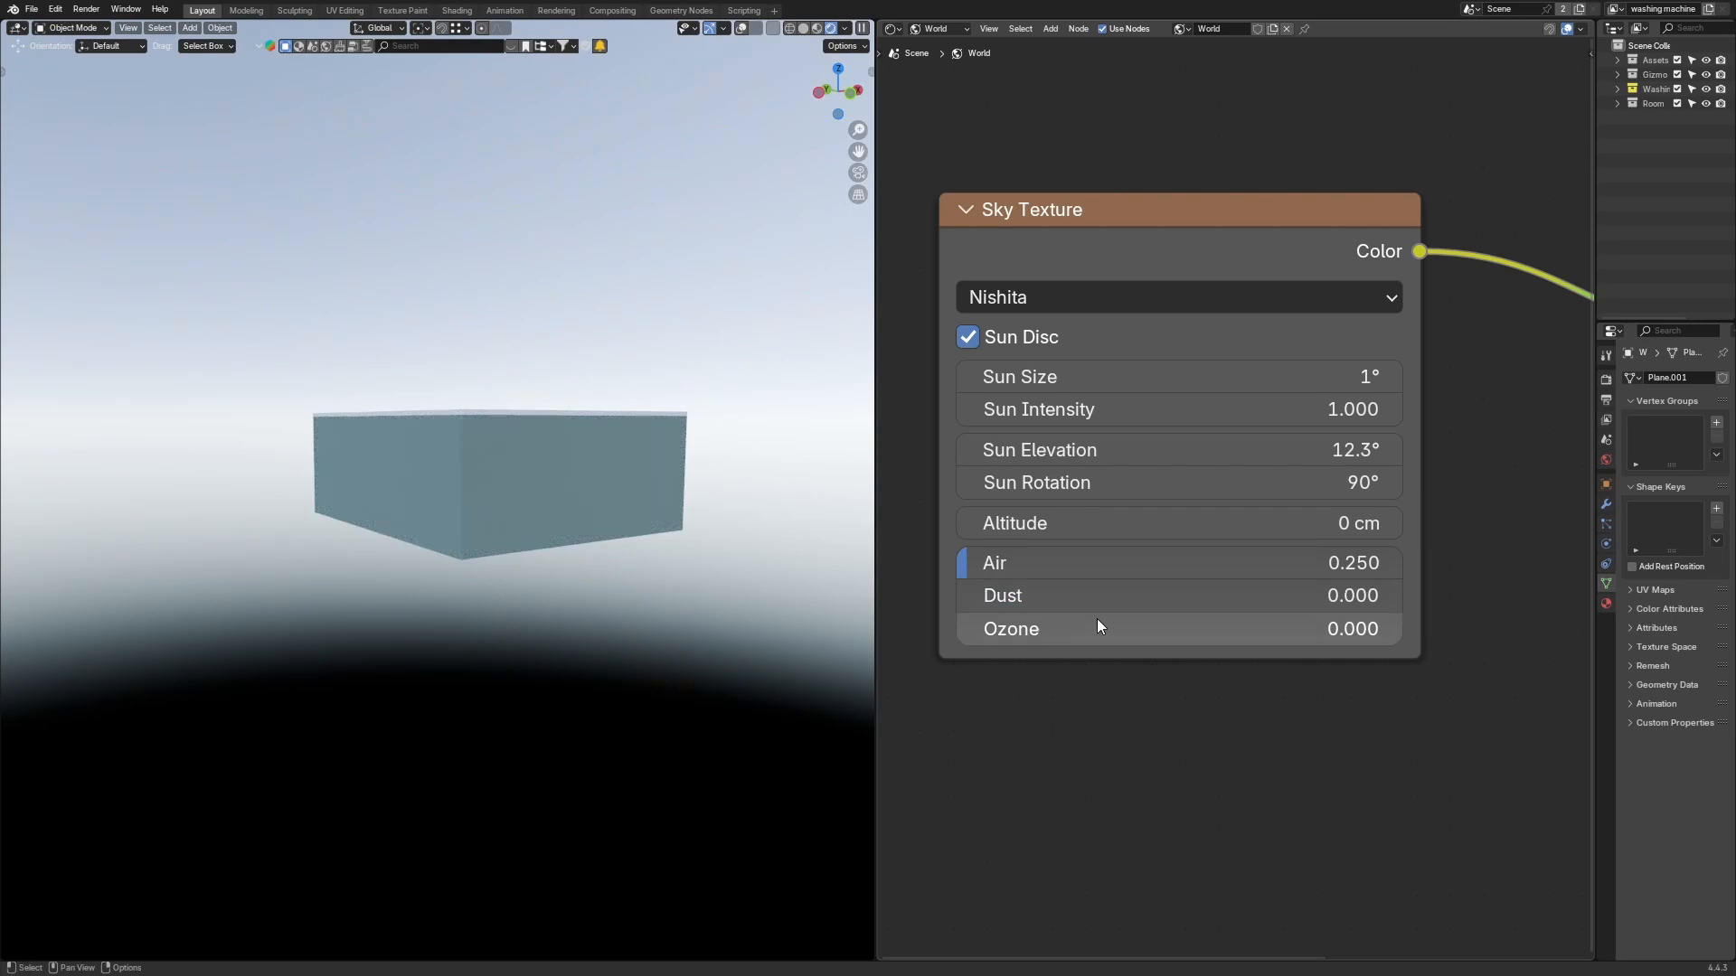
pyautogui.moveTo(1112, 600); pyautogui.dragTo(1405, 637)
pyautogui.moveTo(1234, 588); pyautogui.dragTo(1457, 590)
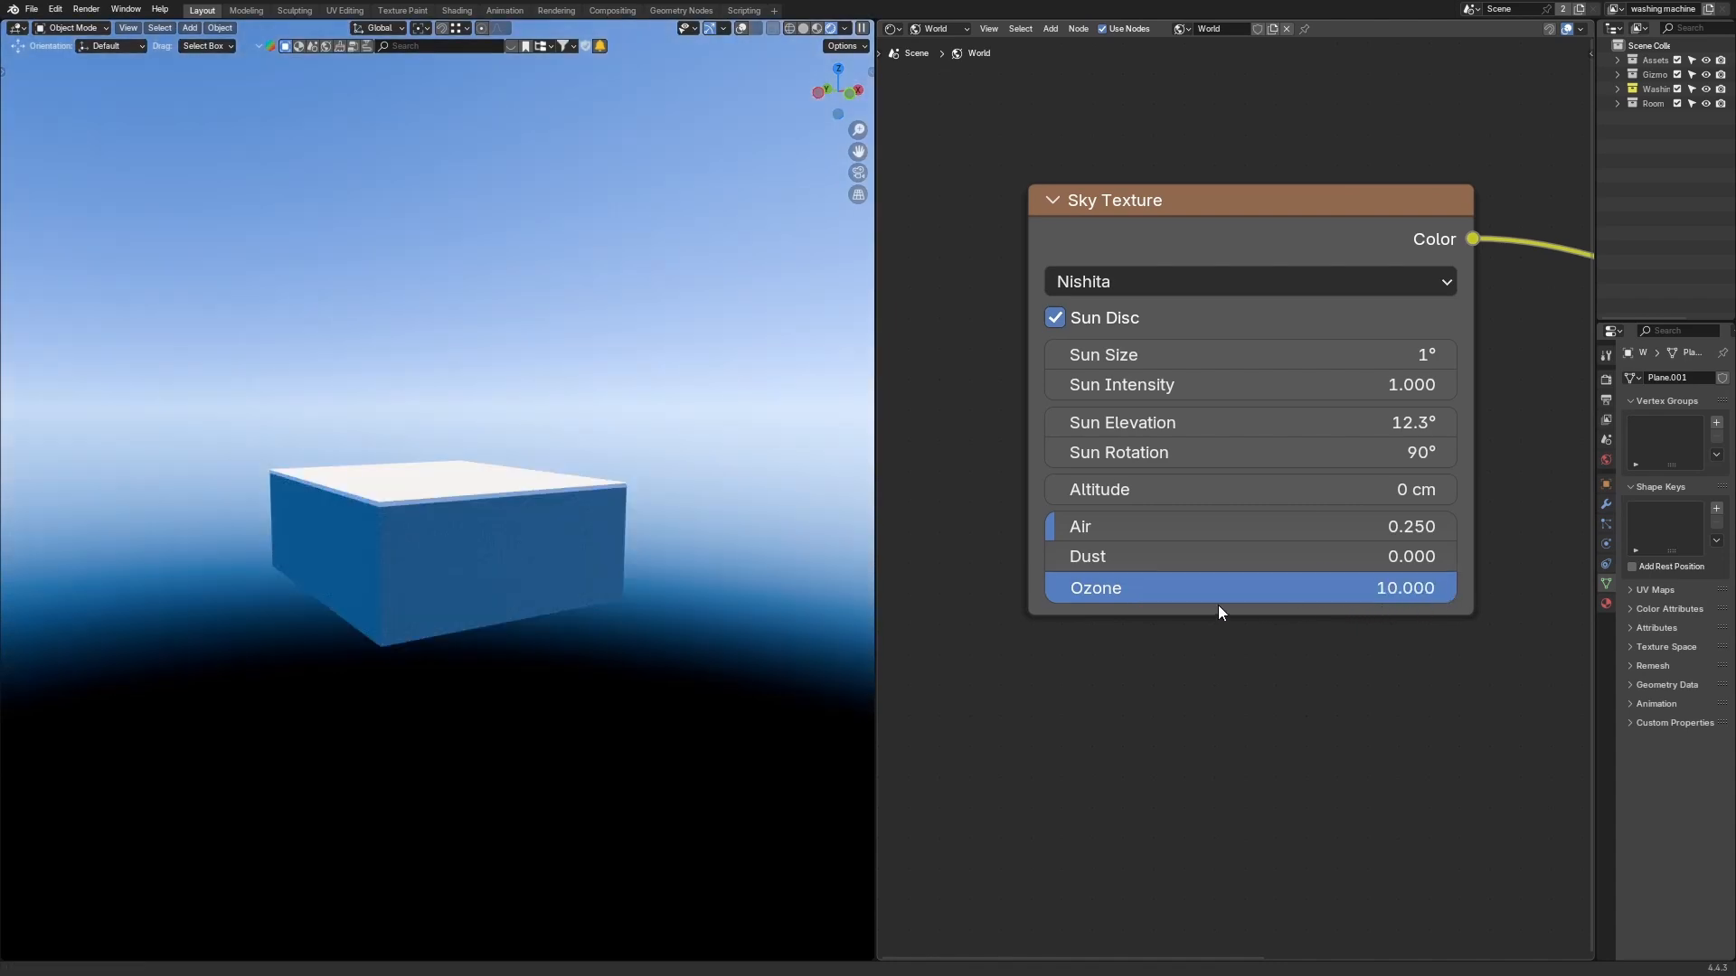
pyautogui.moveTo(1295, 588); pyautogui.dragTo(1457, 587)
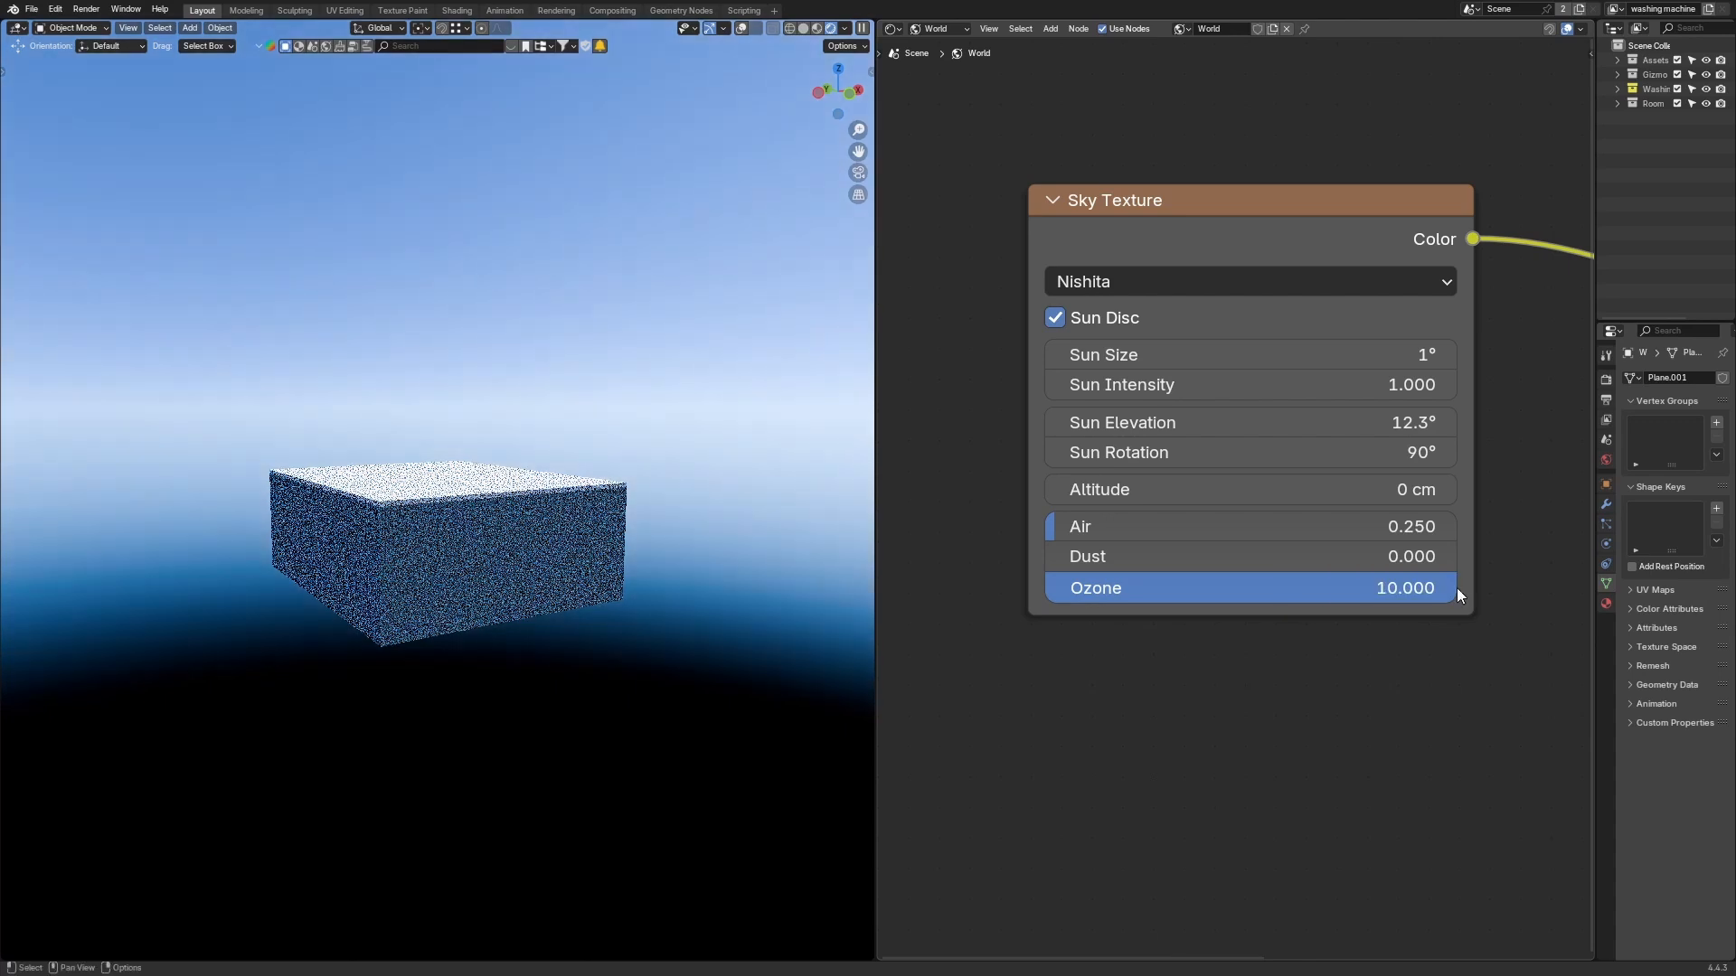
pyautogui.moveTo(1295, 656); pyautogui.dragTo(1294, 661, button='middle')
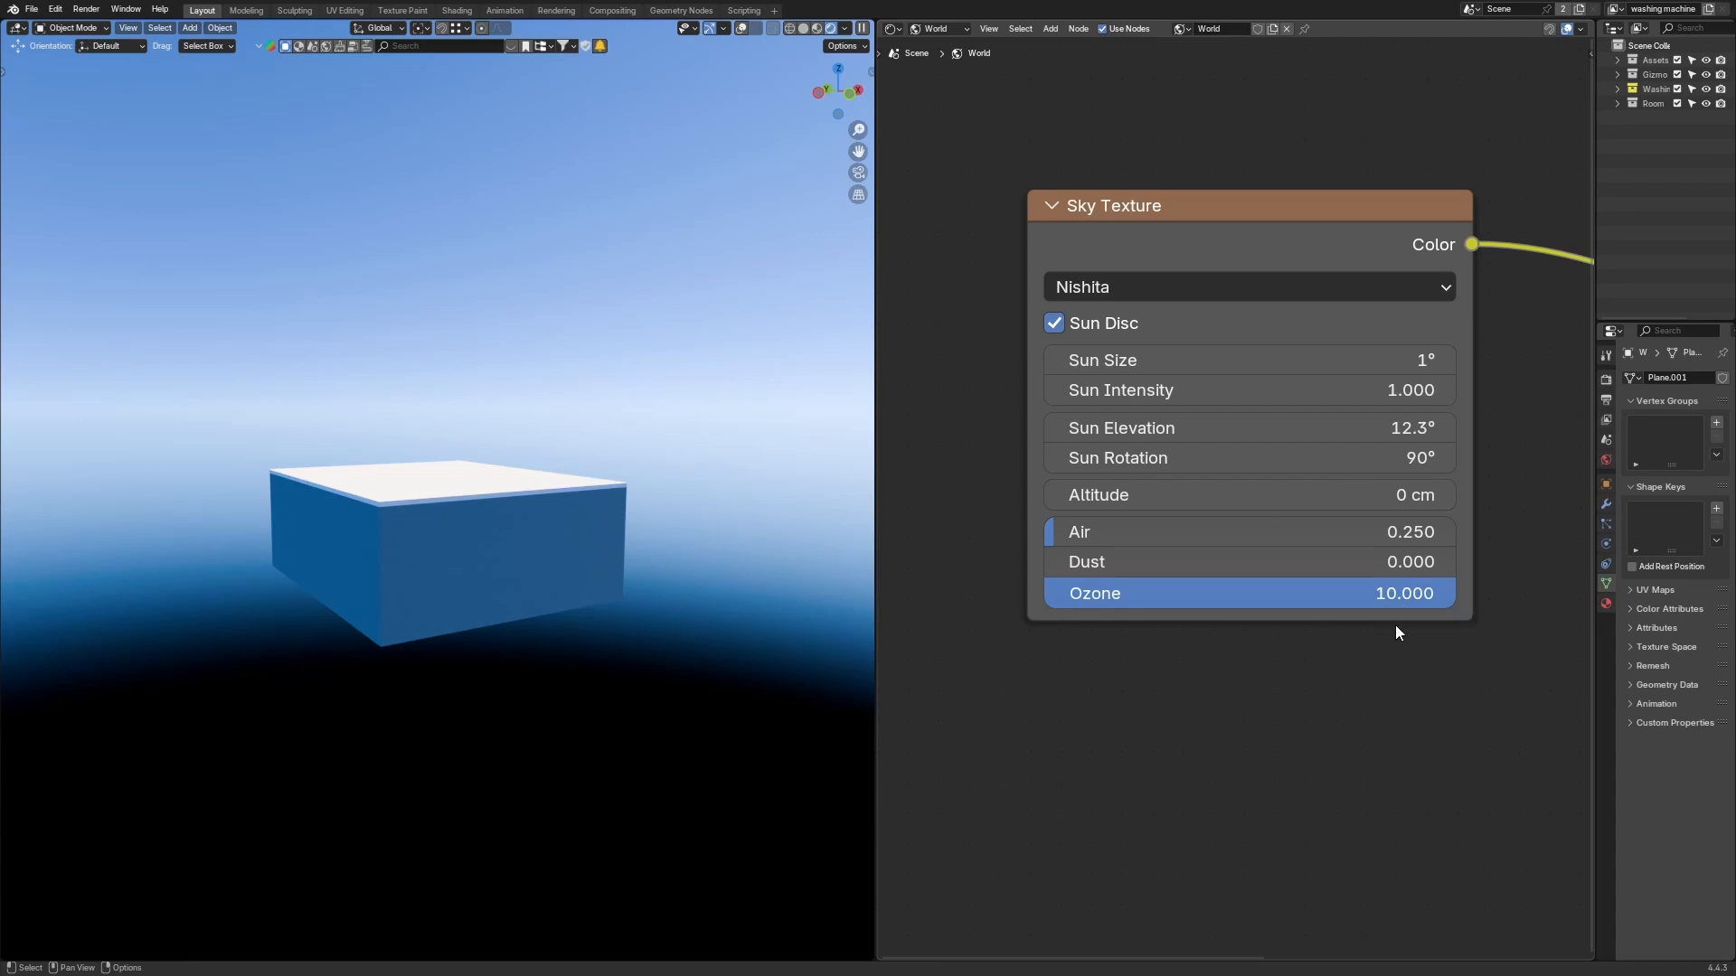
pyautogui.moveTo(1361, 604); pyautogui.dragTo(1257, 595)
# Step: Set the Ozone density to 5, then drag it back down to 0
pyautogui.click(1258, 593)
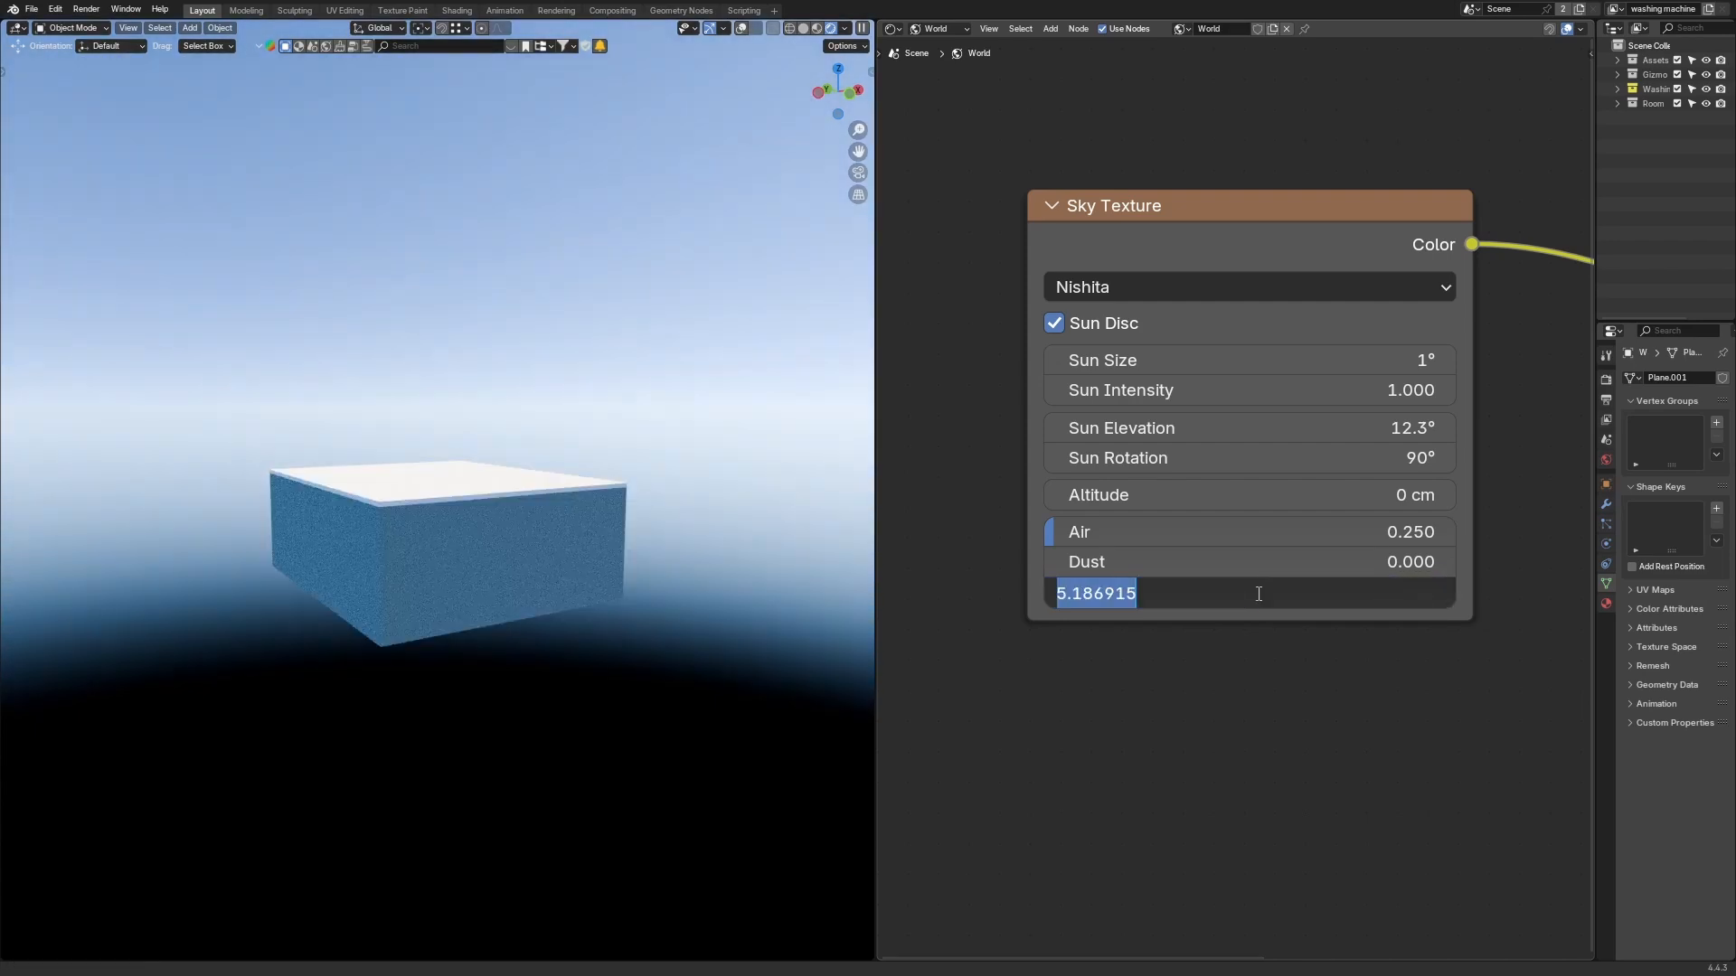
pyautogui.write('5')
pyautogui.press('Return')
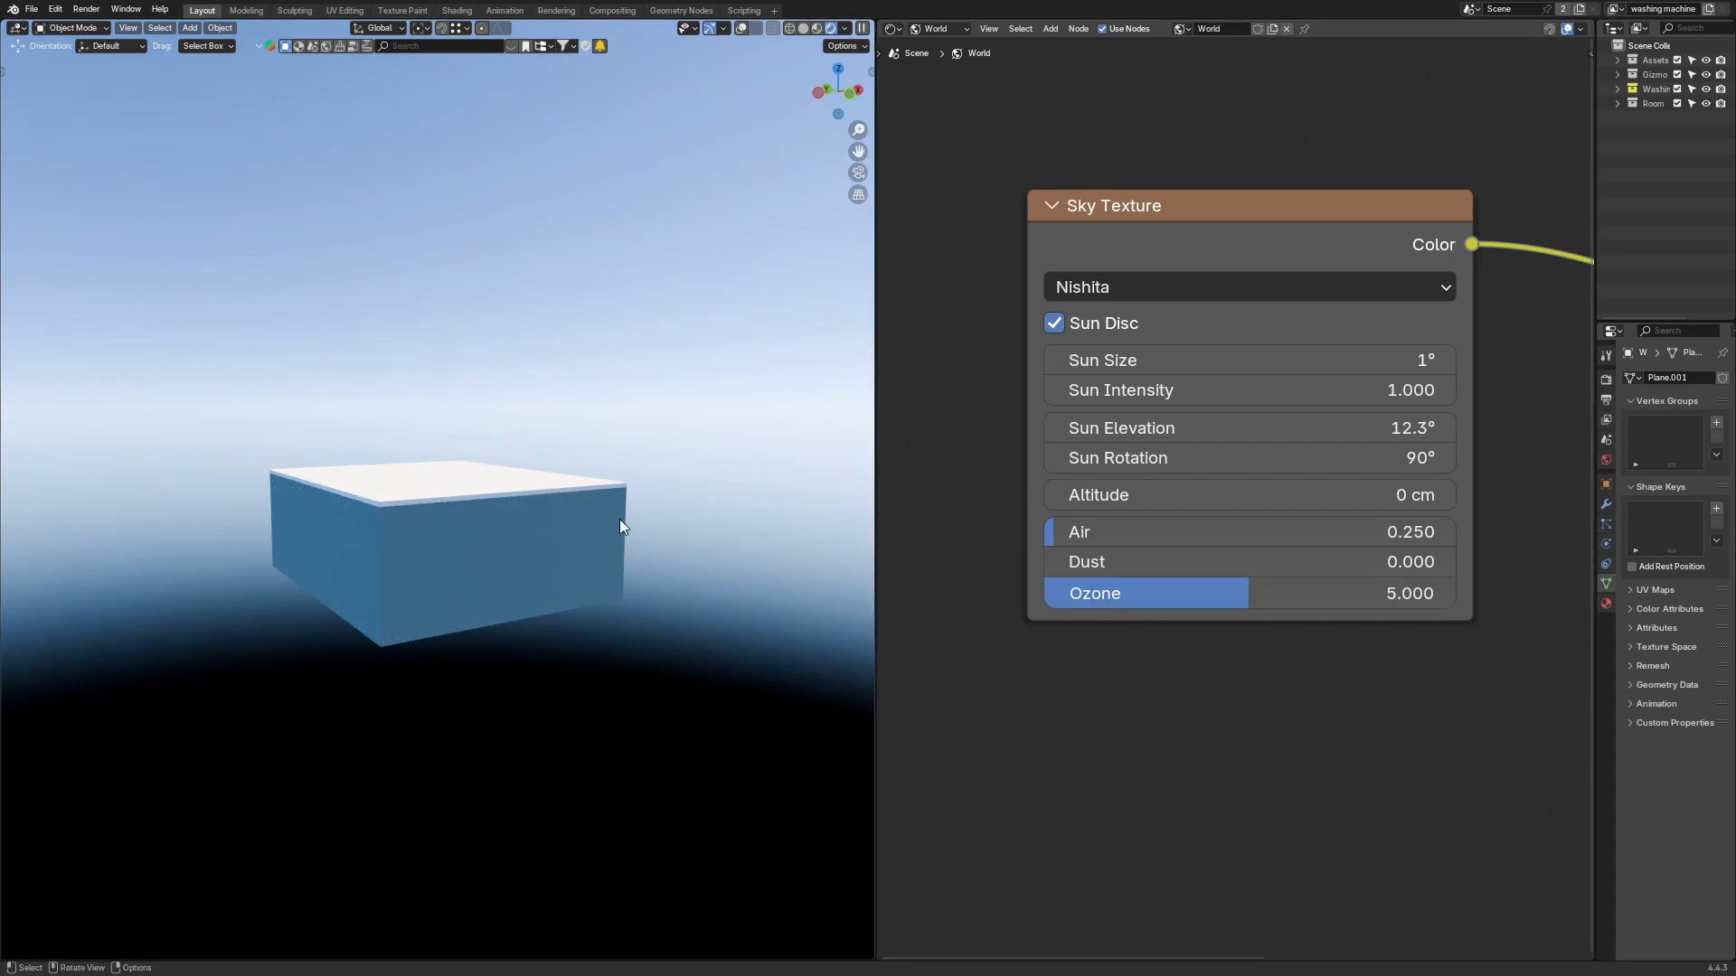
pyautogui.moveTo(1259, 598); pyautogui.dragTo(1044, 593)
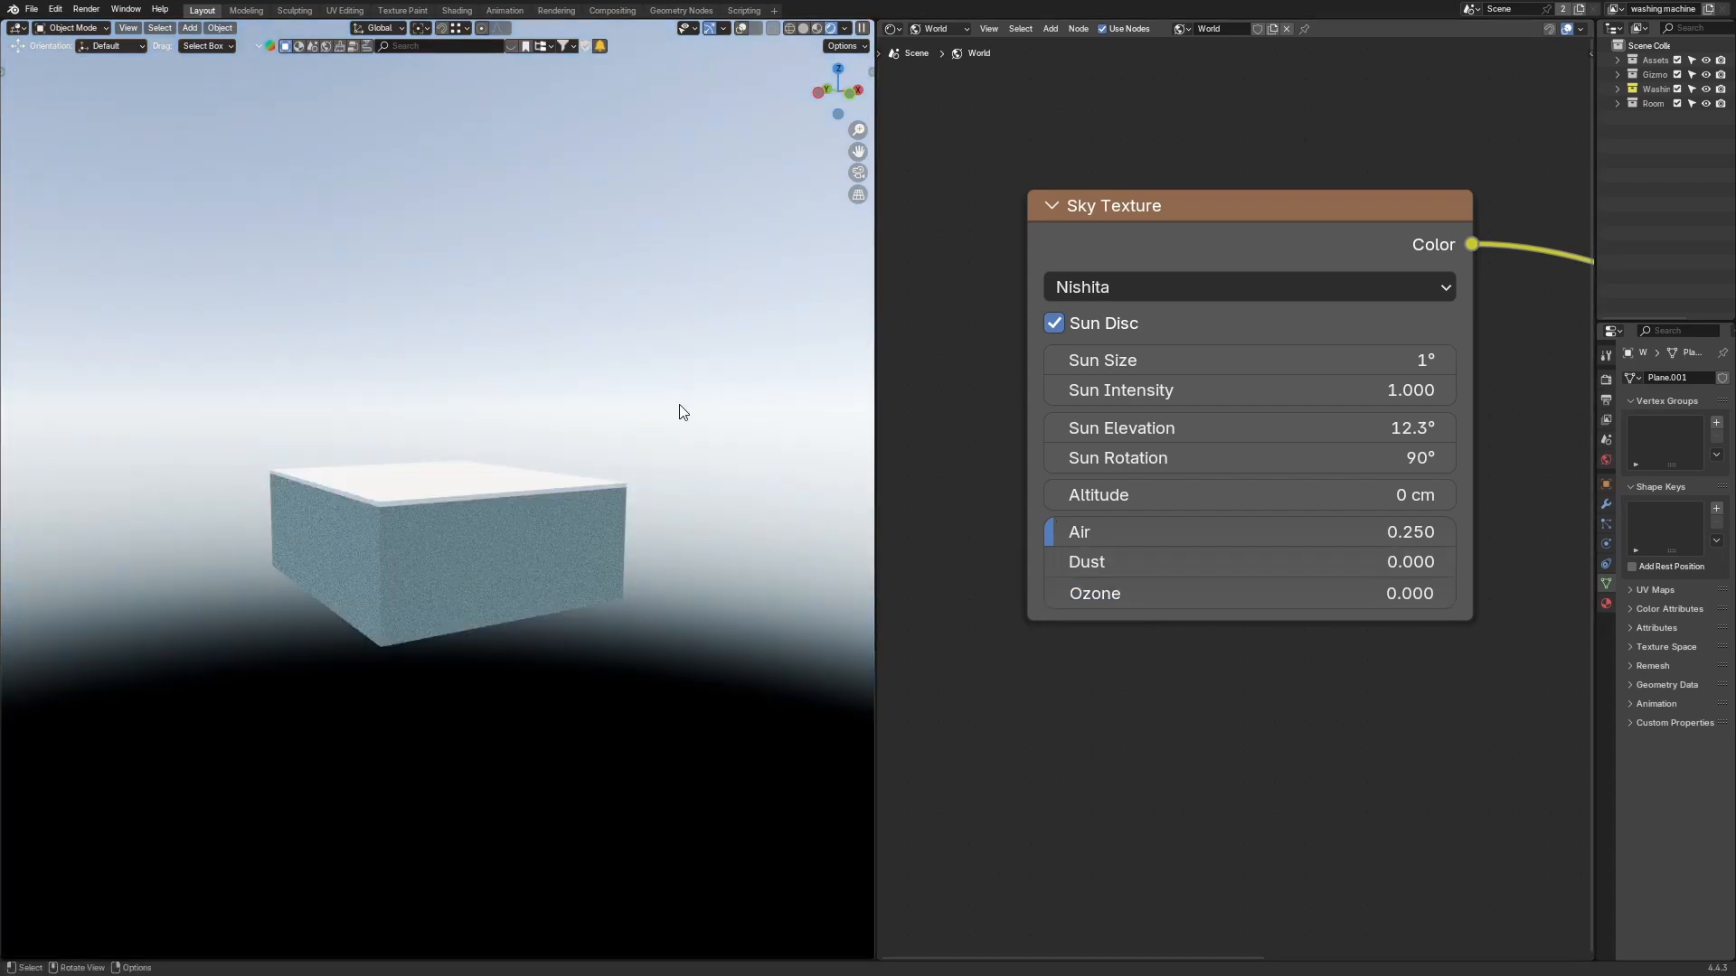
# Step: Set the Ozone density to about 2.8
pyautogui.moveTo(682, 412); pyautogui.dragTo(716, 481, button='middle')
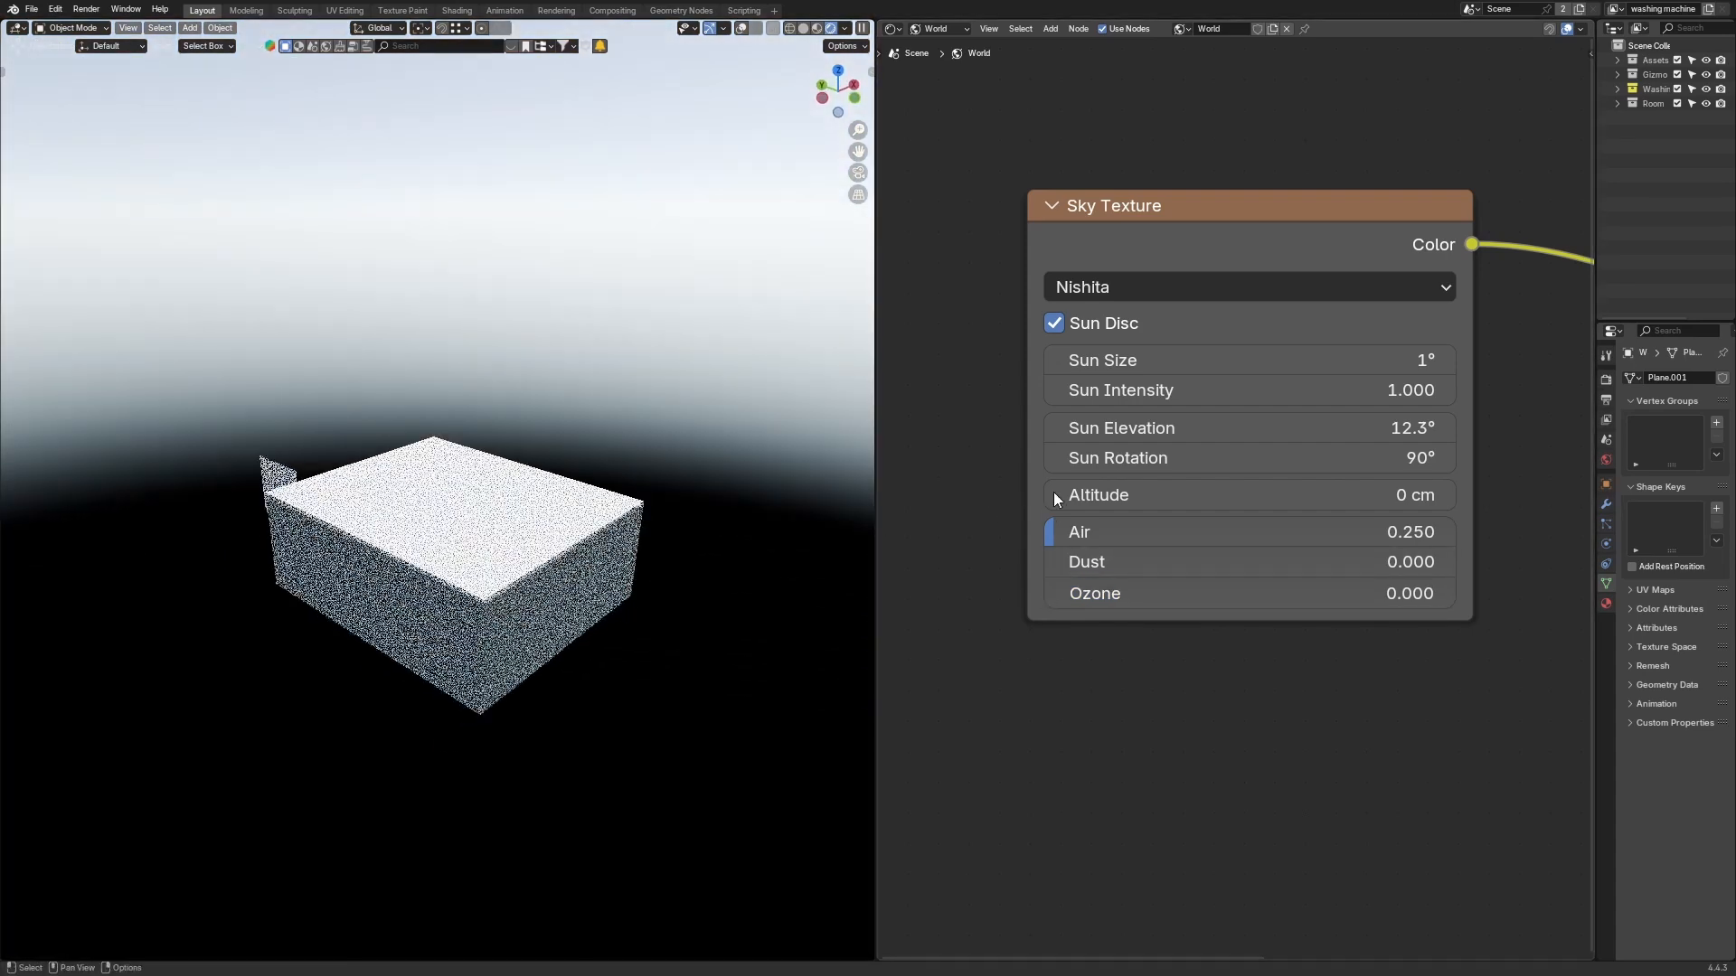
pyautogui.click(1305, 597)
pyautogui.click(673, 301)
pyautogui.moveTo(673, 301); pyautogui.dragTo(710, 357, button='middle')
pyautogui.moveTo(1229, 595); pyautogui.dragTo(1336, 595)
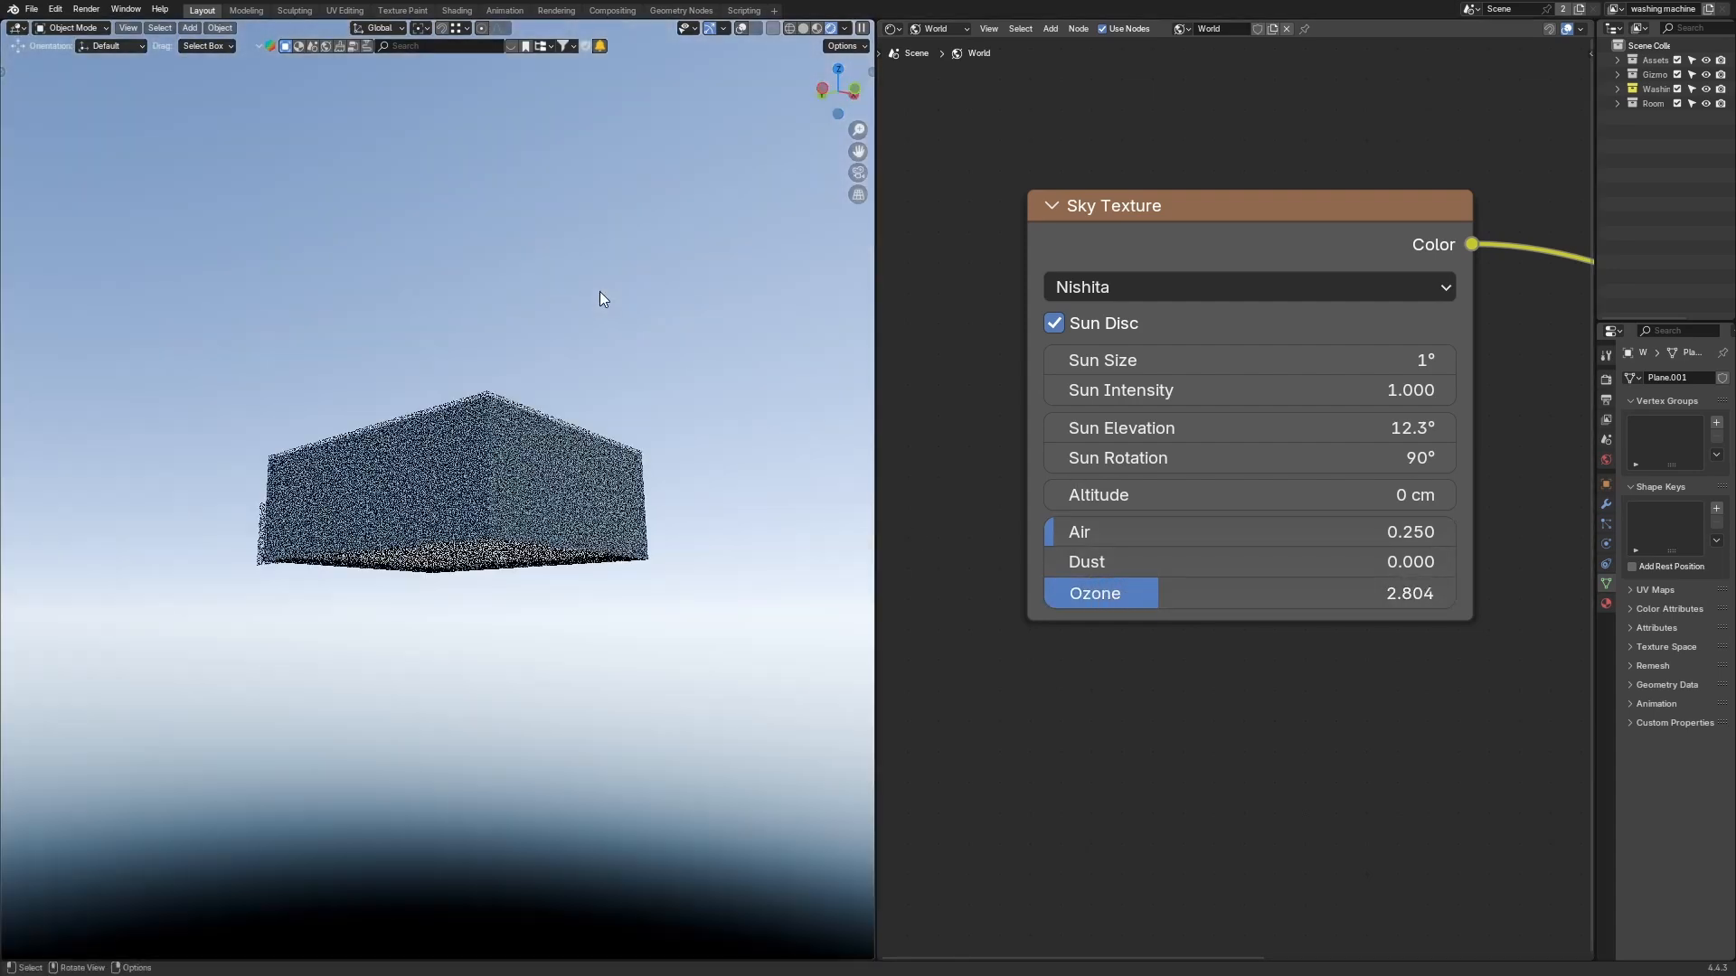
# Step: Switch to the camera view and draw annotation strokes across the scene marking the sunlight direction
pyautogui.press('KP_0')
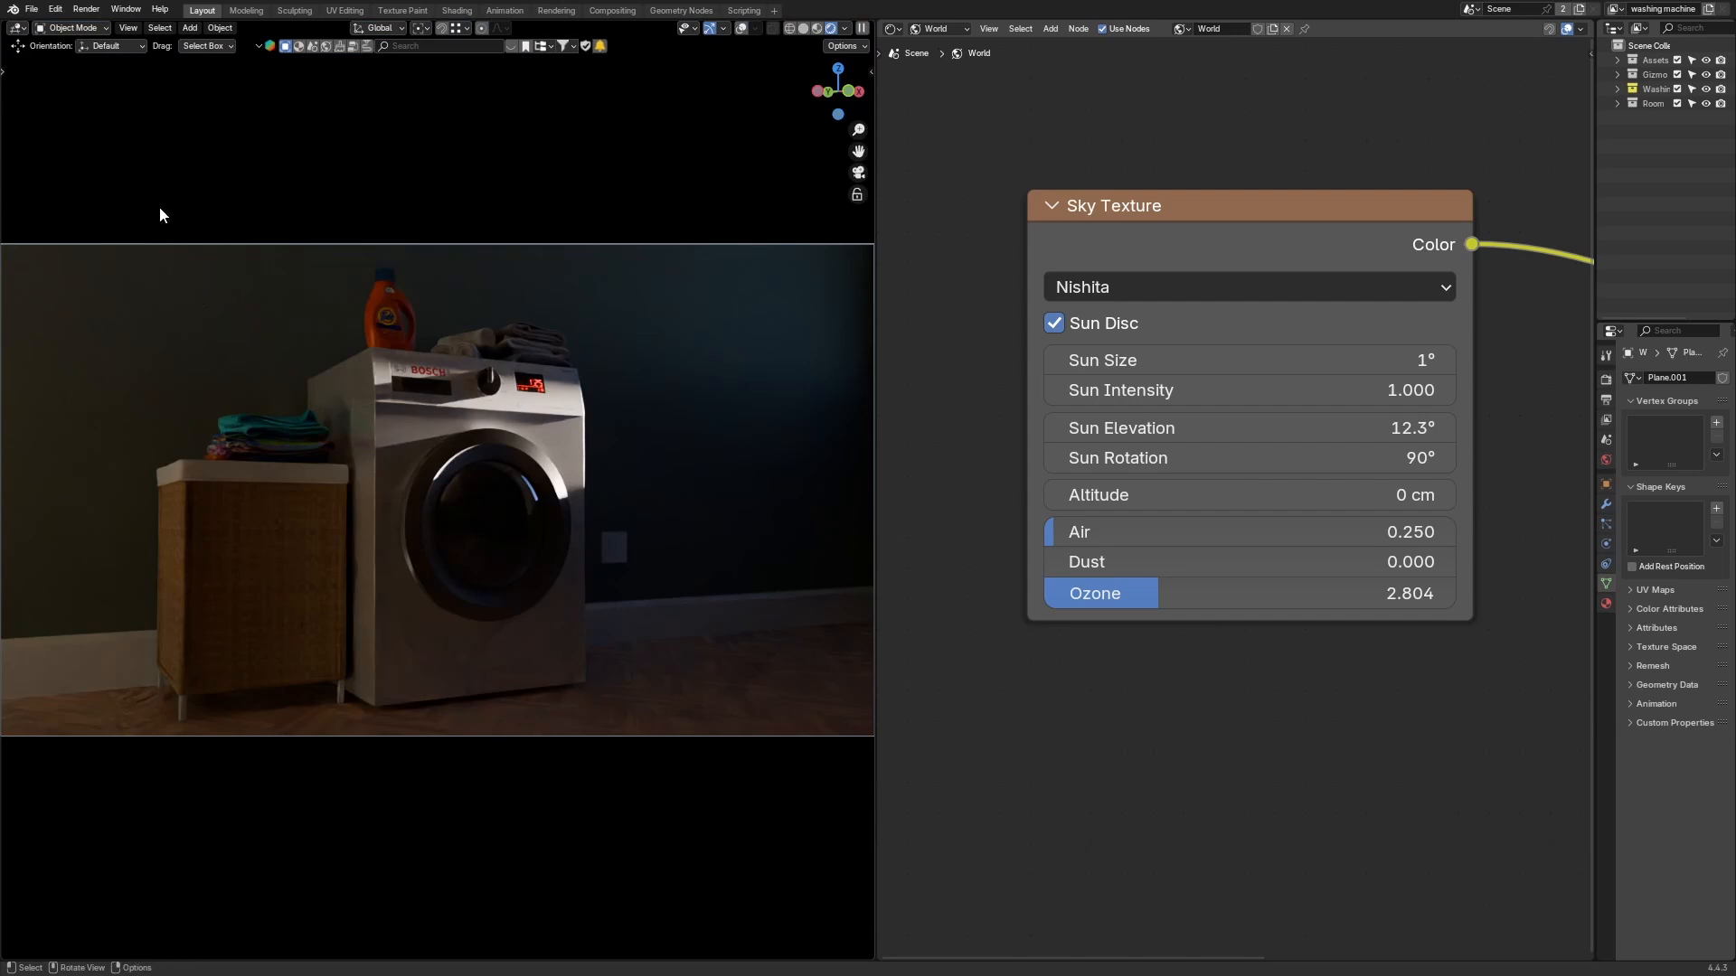
pyautogui.press('t')
pyautogui.click(20, 231)
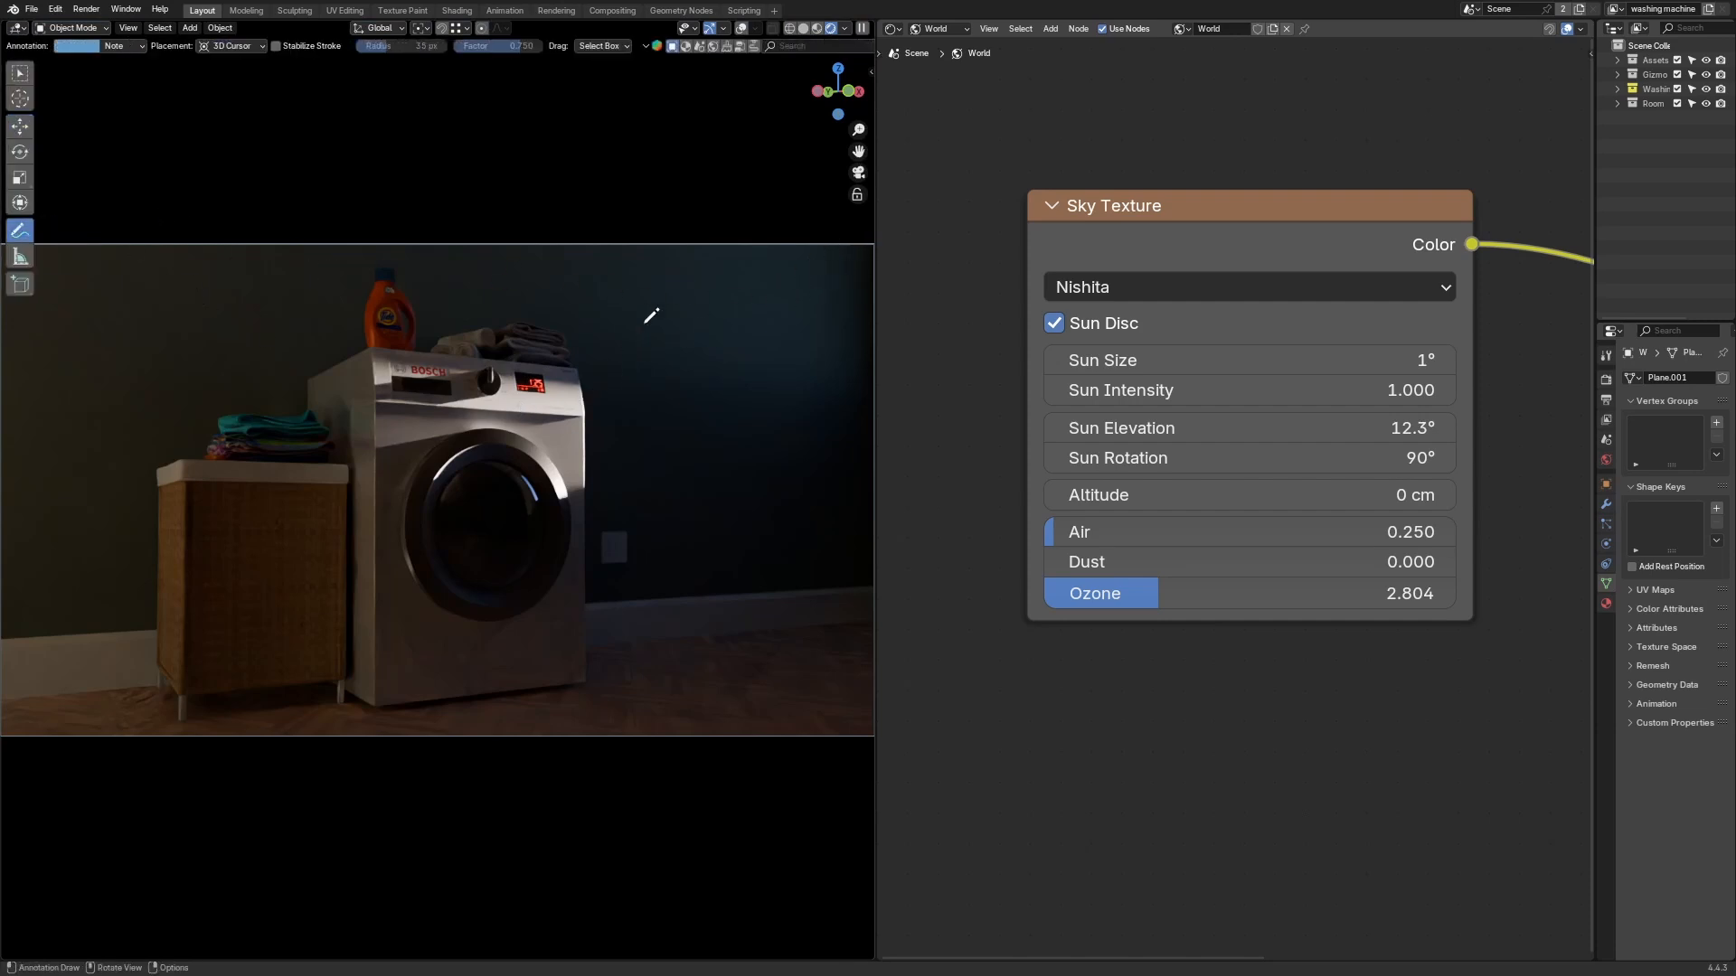
pyautogui.hotkey('shift', 'alt', 'z')
pyautogui.moveTo(849, 251); pyautogui.dragTo(631, 359)
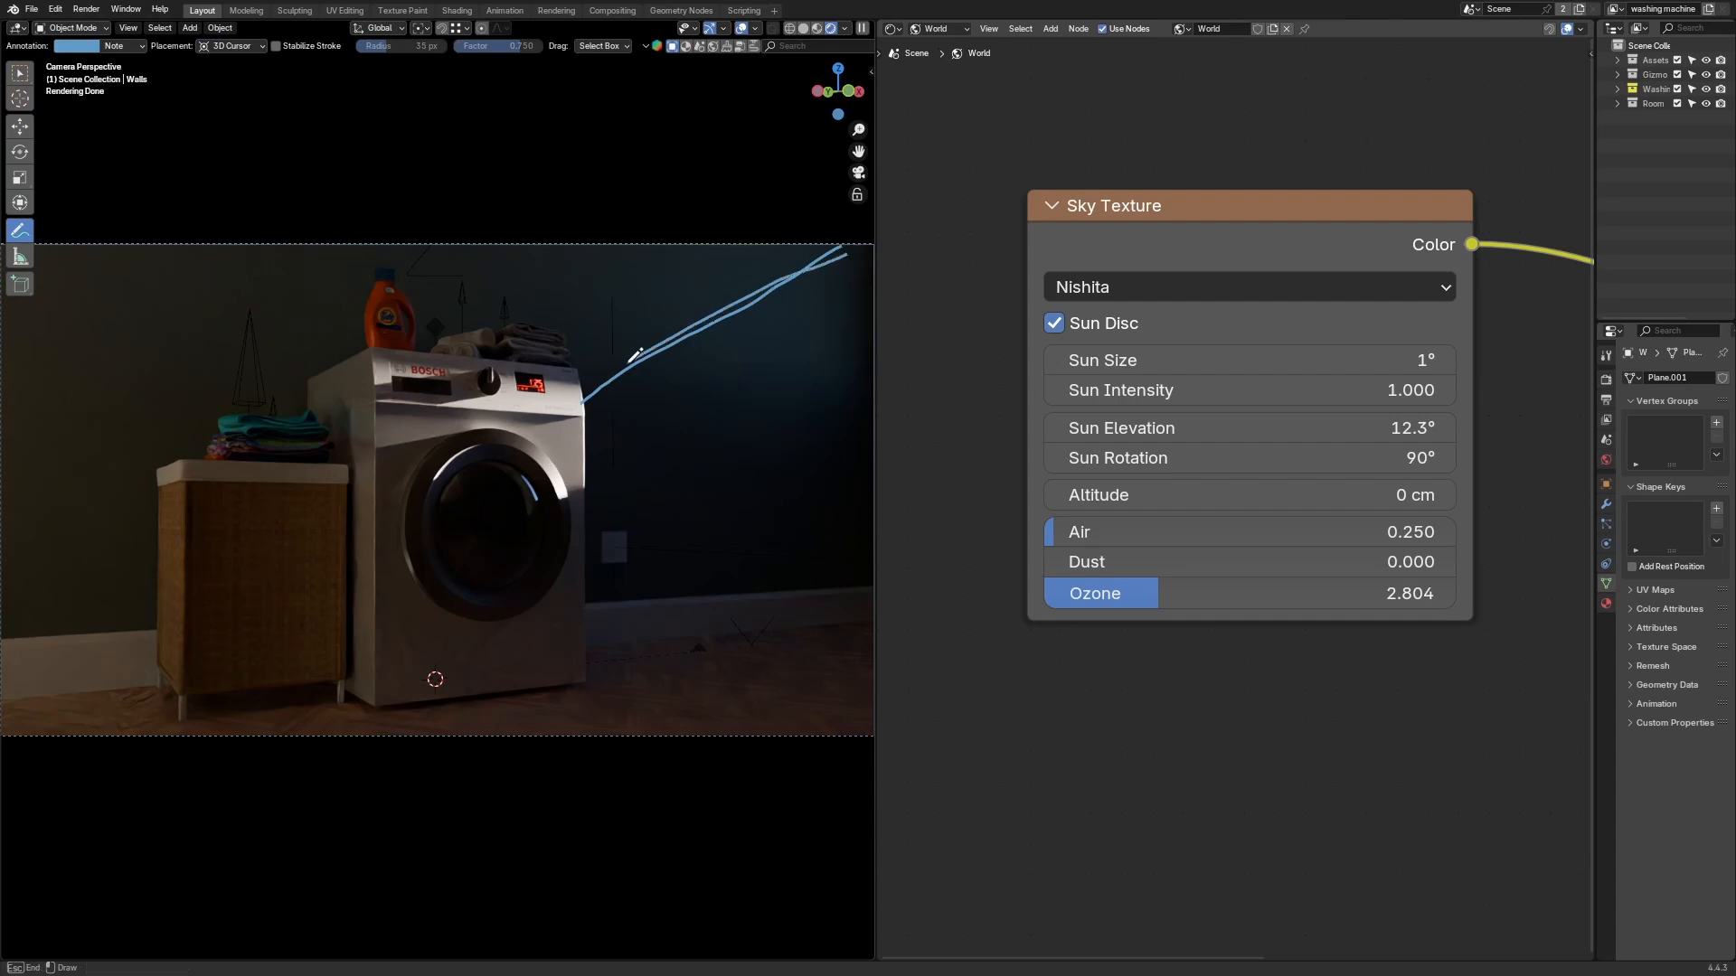
pyautogui.moveTo(553, 427)
pyautogui.mouseDown()
pyautogui.moveTo(321, 767)
pyautogui.moveTo(465, 584)
pyautogui.moveTo(611, 349)
pyautogui.moveTo(322, 771)
pyautogui.moveTo(543, 452)
pyautogui.mouseUp()
pyautogui.moveTo(643, 299); pyautogui.dragTo(652, 288)
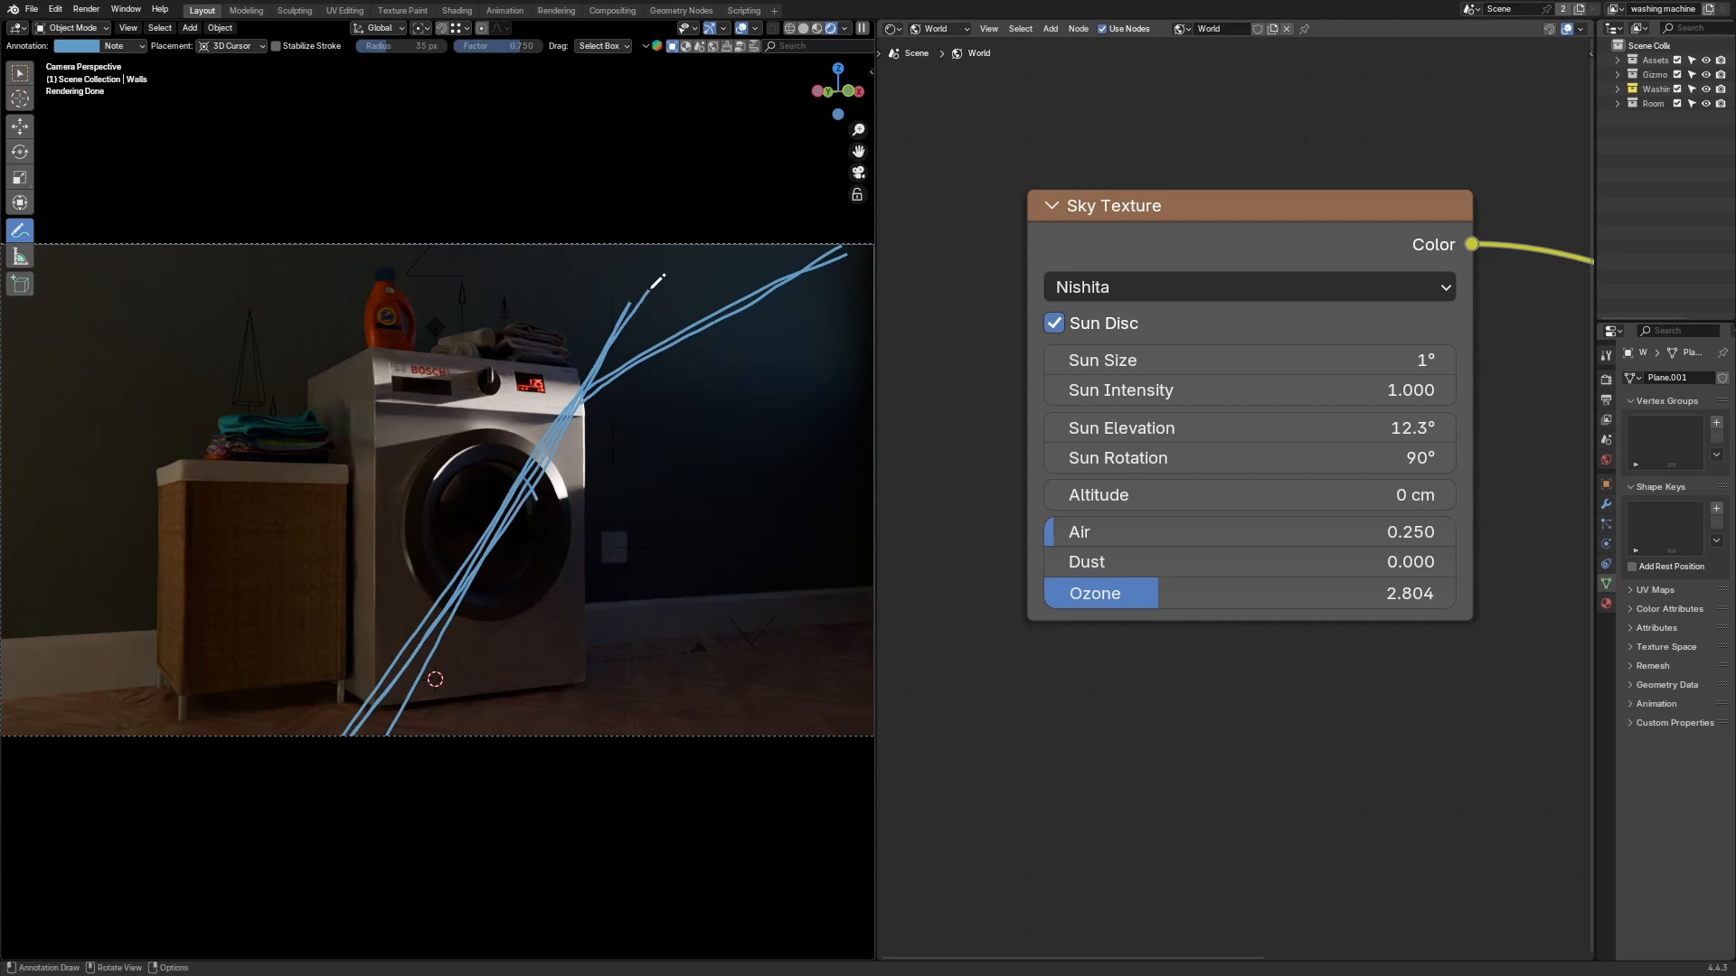
pyautogui.moveTo(557, 371); pyautogui.dragTo(556, 372)
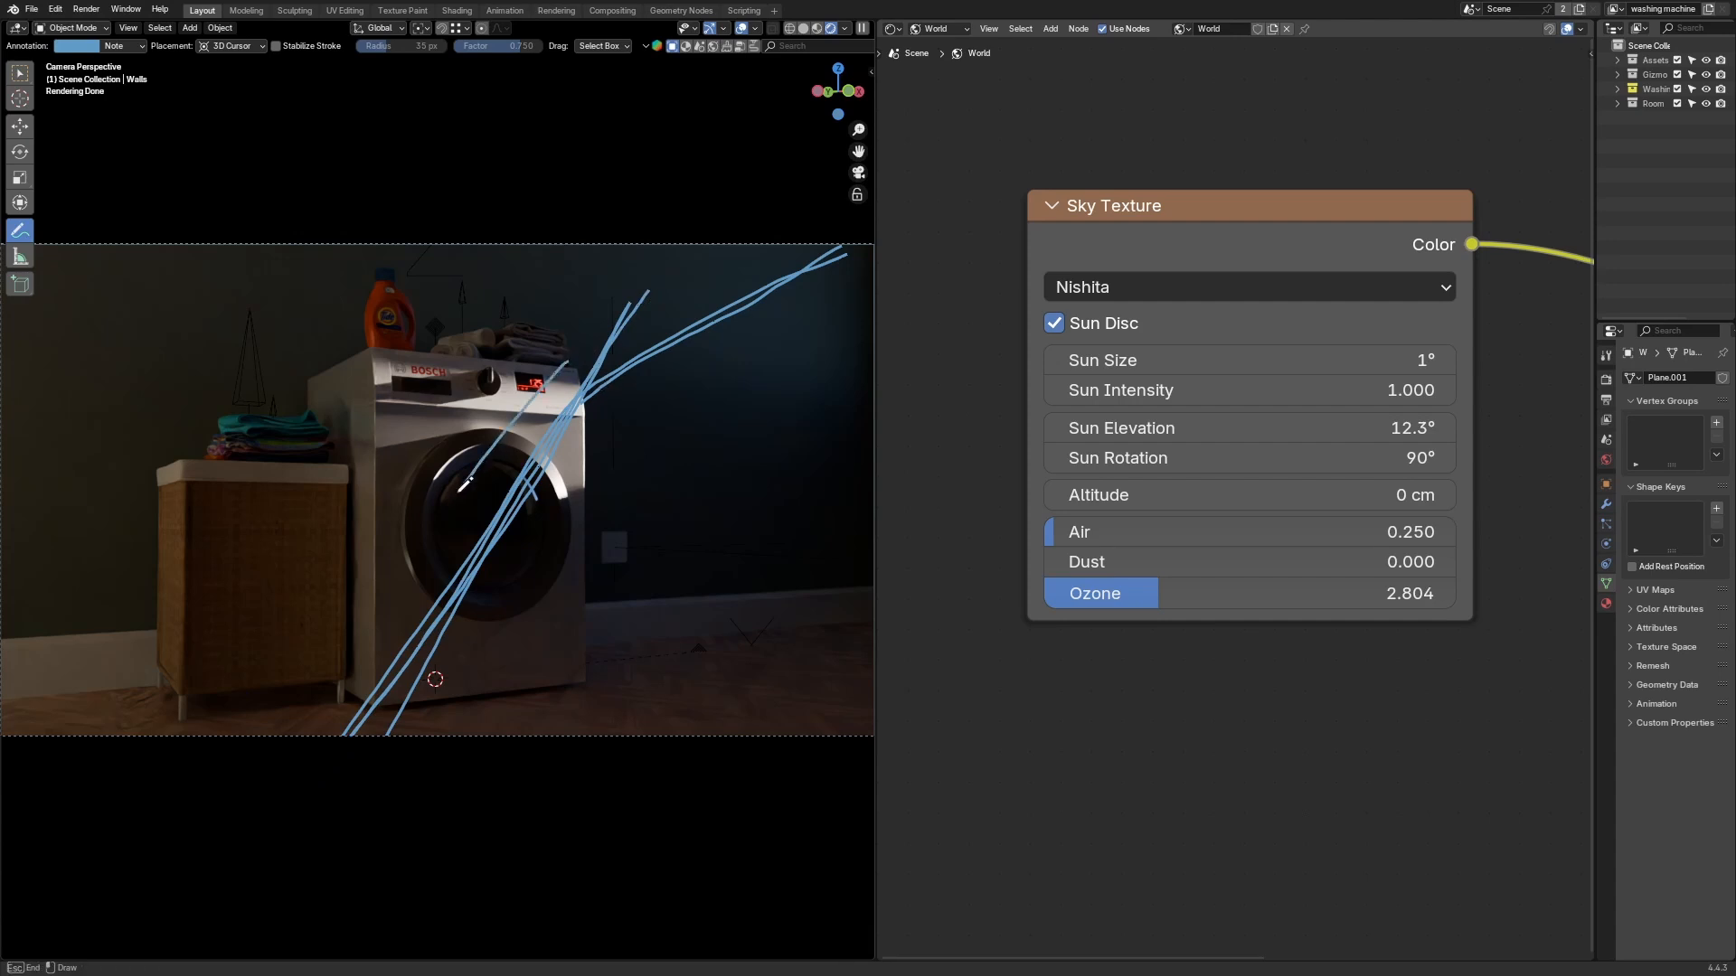
pyautogui.moveTo(367, 603); pyautogui.dragTo(588, 318)
pyautogui.moveTo(645, 405); pyautogui.dragTo(493, 653)
pyautogui.moveTo(447, 729); pyautogui.dragTo(640, 402)
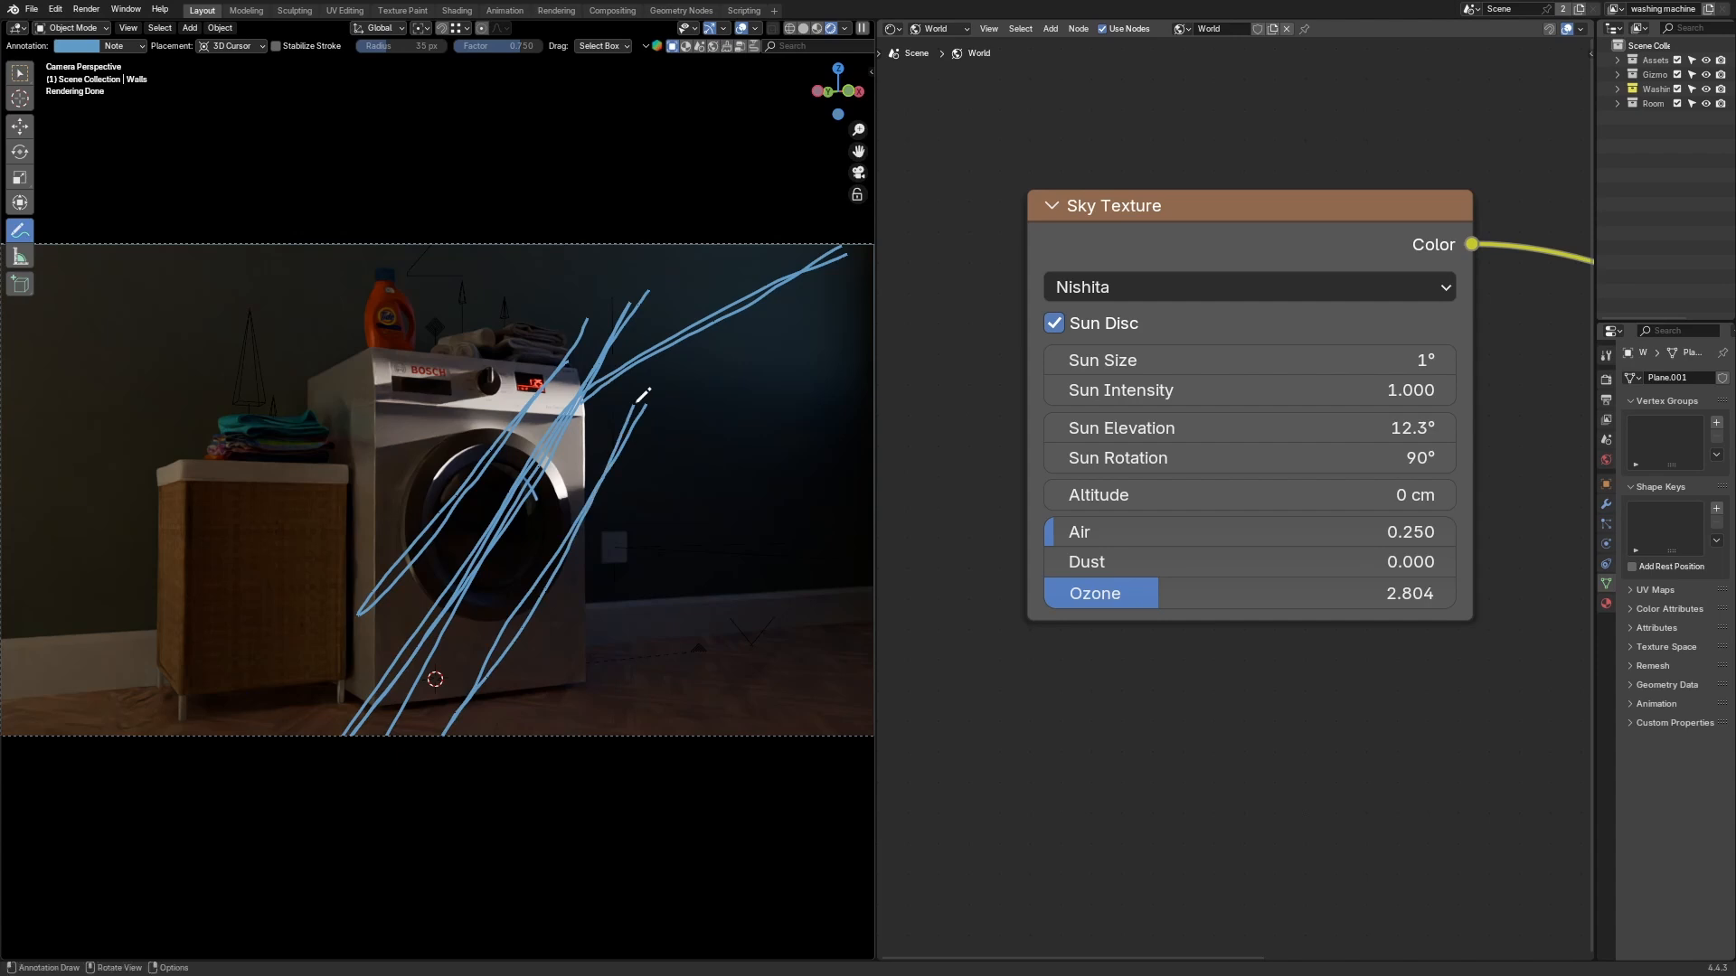
pyautogui.moveTo(571, 363)
pyautogui.mouseDown()
pyautogui.moveTo(597, 364)
pyautogui.moveTo(575, 366)
pyautogui.mouseUp()
pyautogui.moveTo(365, 697); pyautogui.dragTo(399, 717)
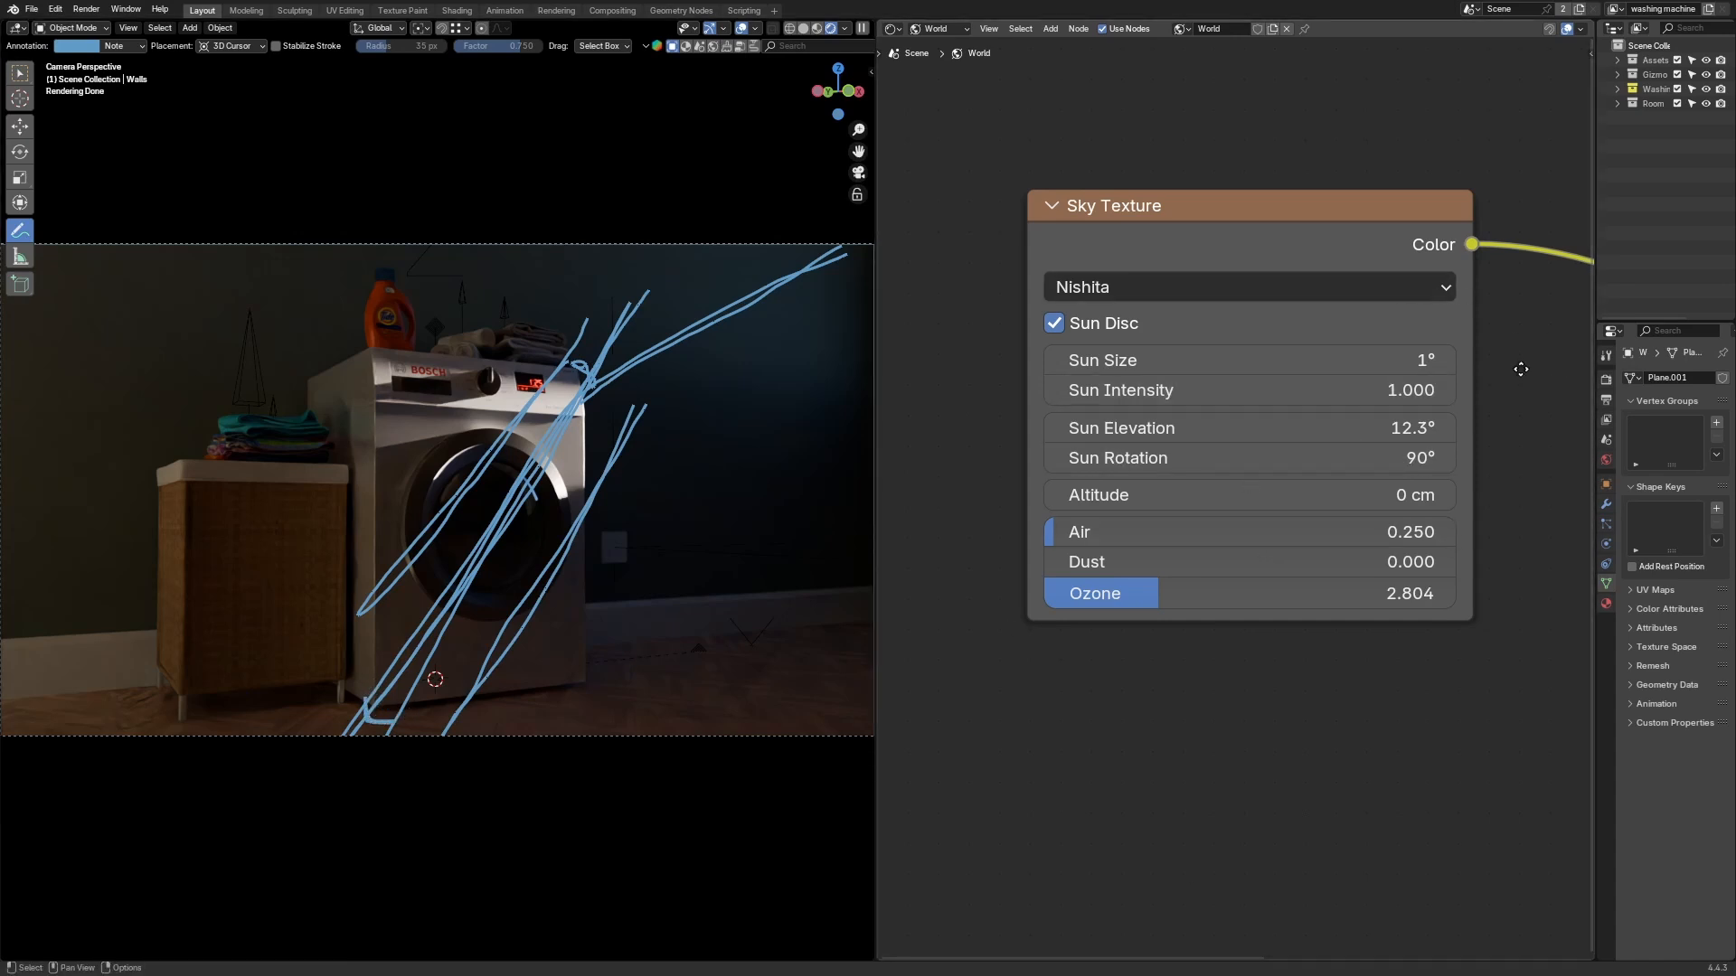
# Step: Raise the Sun Elevation to about 29.5°
pyautogui.moveTo(1523, 372); pyautogui.dragTo(1397, 338, button='middle')
pyautogui.moveTo(1443, 498); pyautogui.dragTo(1466, 503, button='middle')
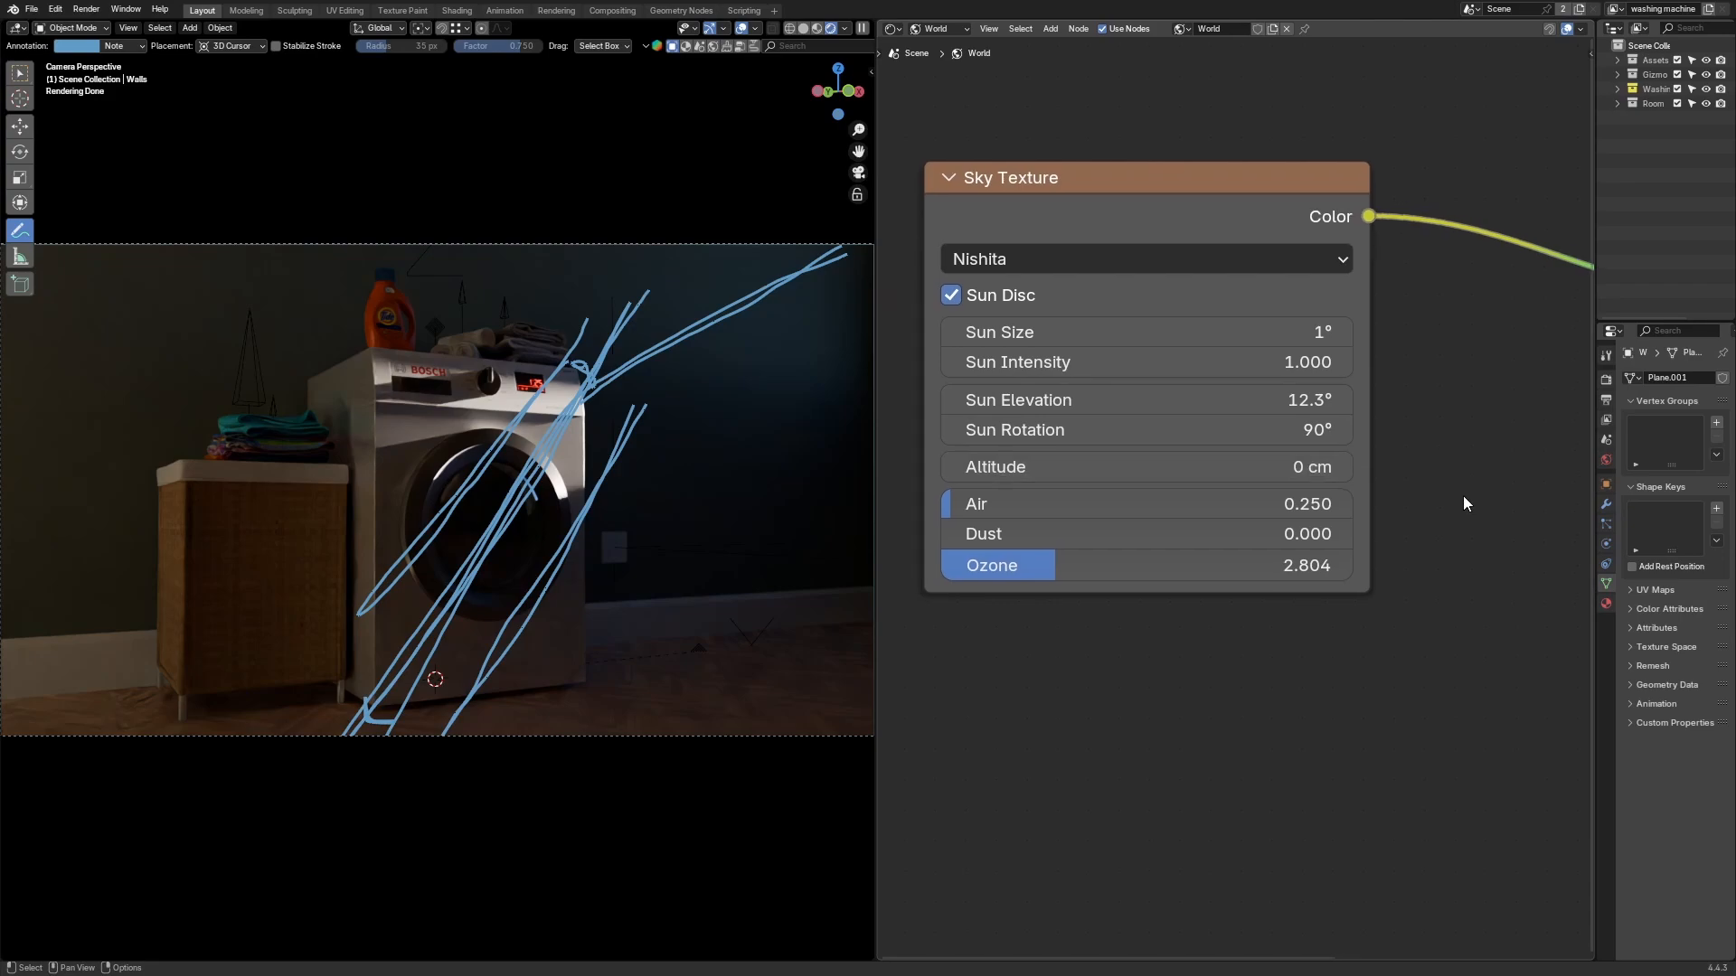
pyautogui.moveTo(1015, 400); pyautogui.dragTo(1092, 400)
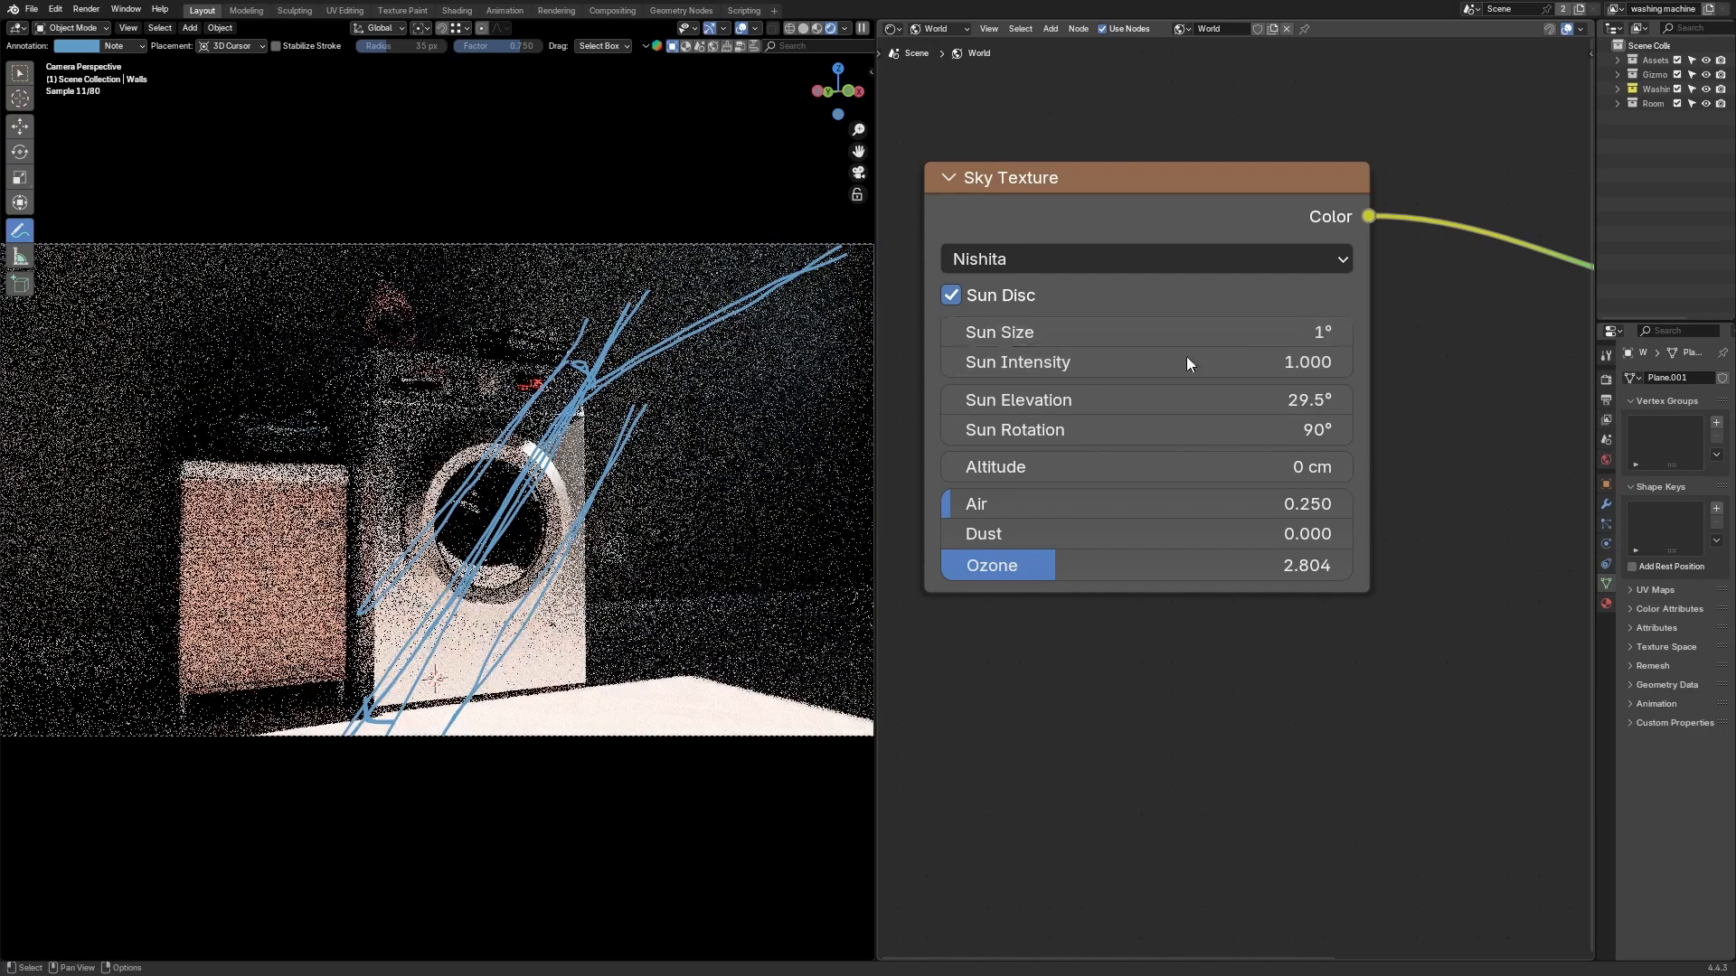
# Step: Set the Sun Size to 0.1°
pyautogui.click(1302, 332)
pyautogui.write('.1')
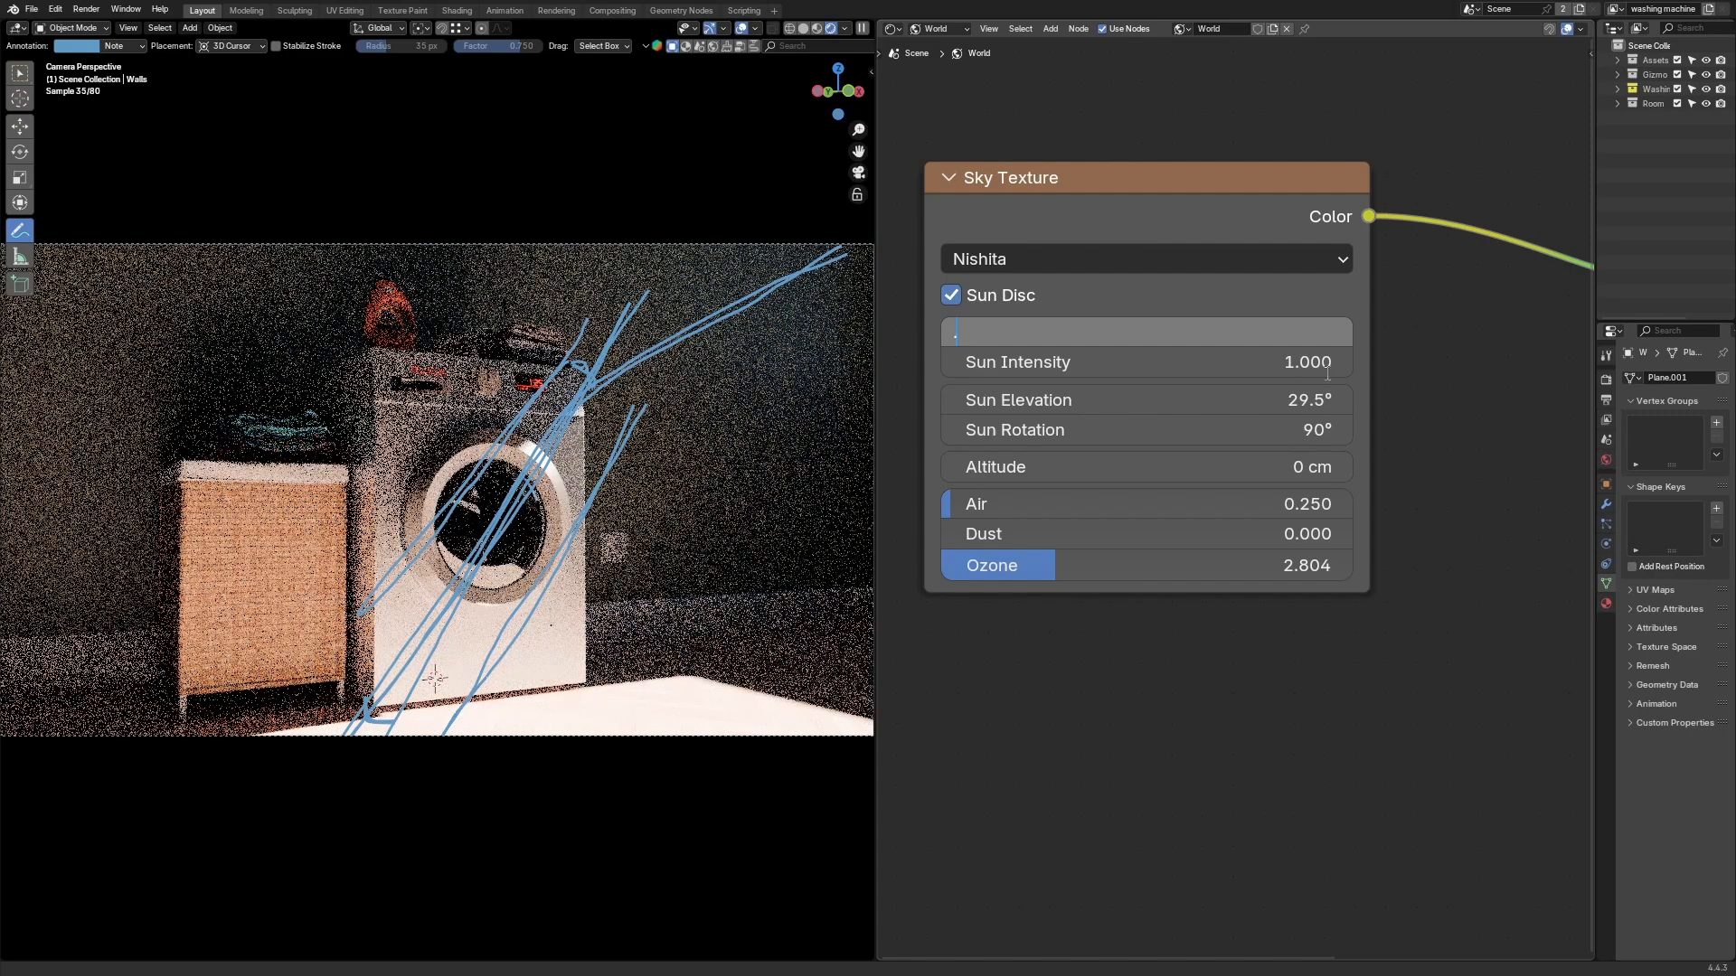
pyautogui.press('Return')
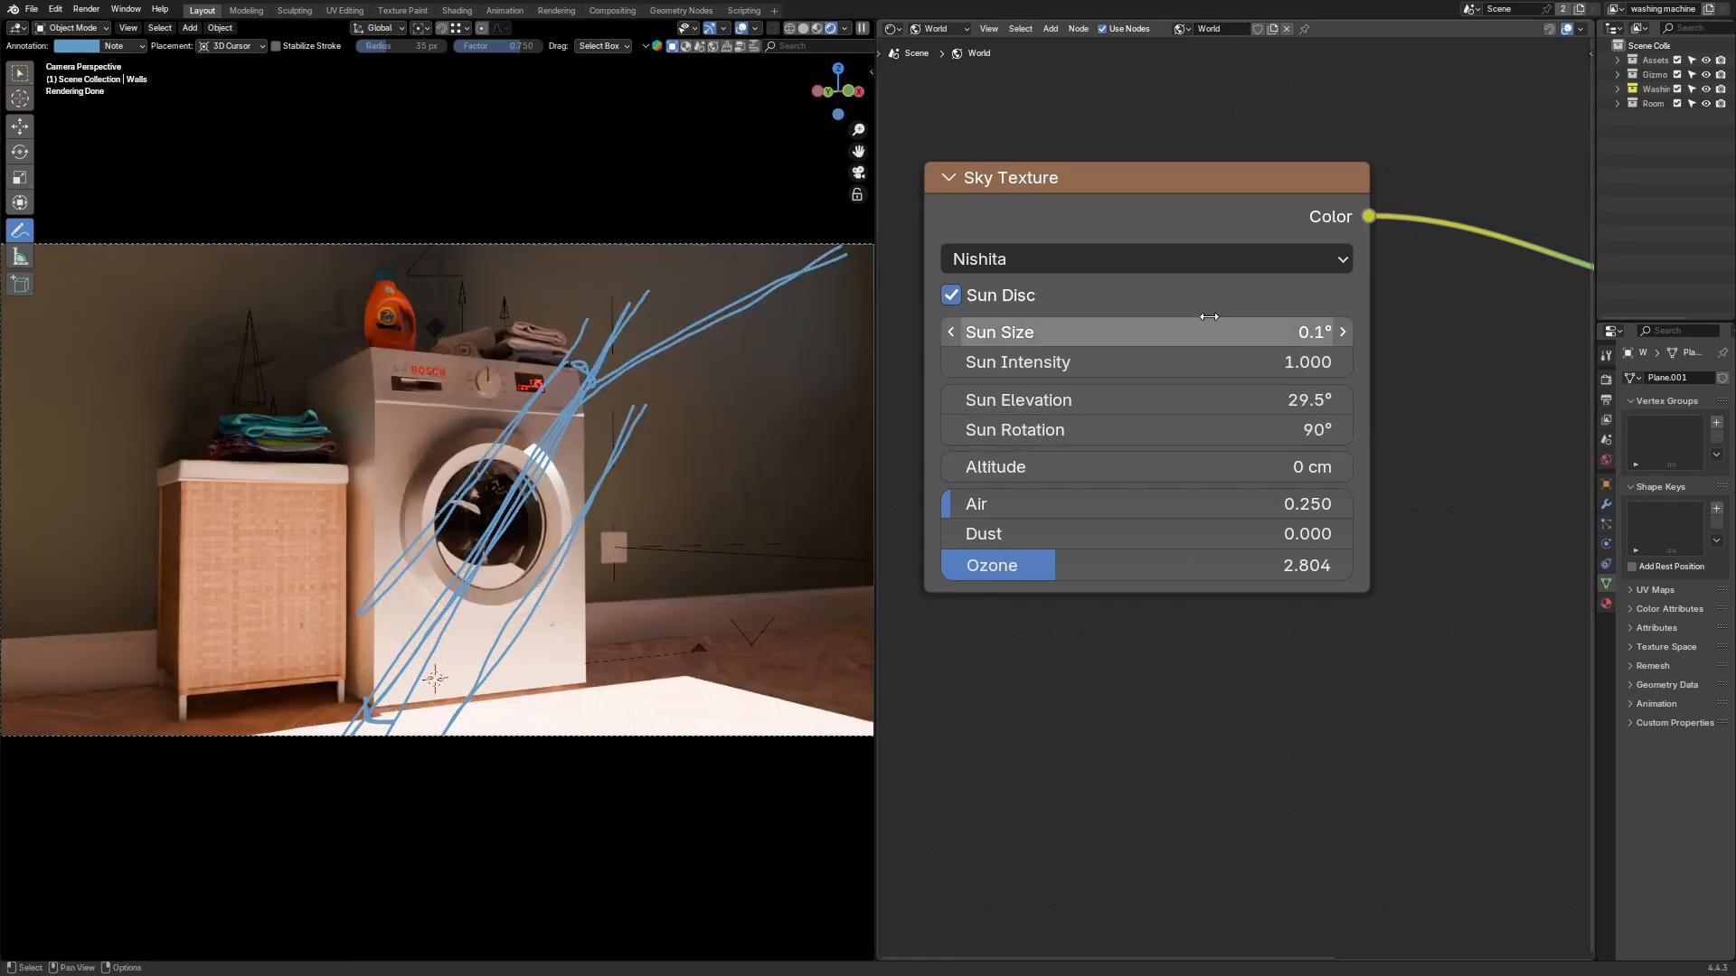
# Step: Drag the Sun Size up to about 39.7°, then reset it to its default of 0°
pyautogui.moveTo(1067, 318); pyautogui.dragTo(1228, 318)
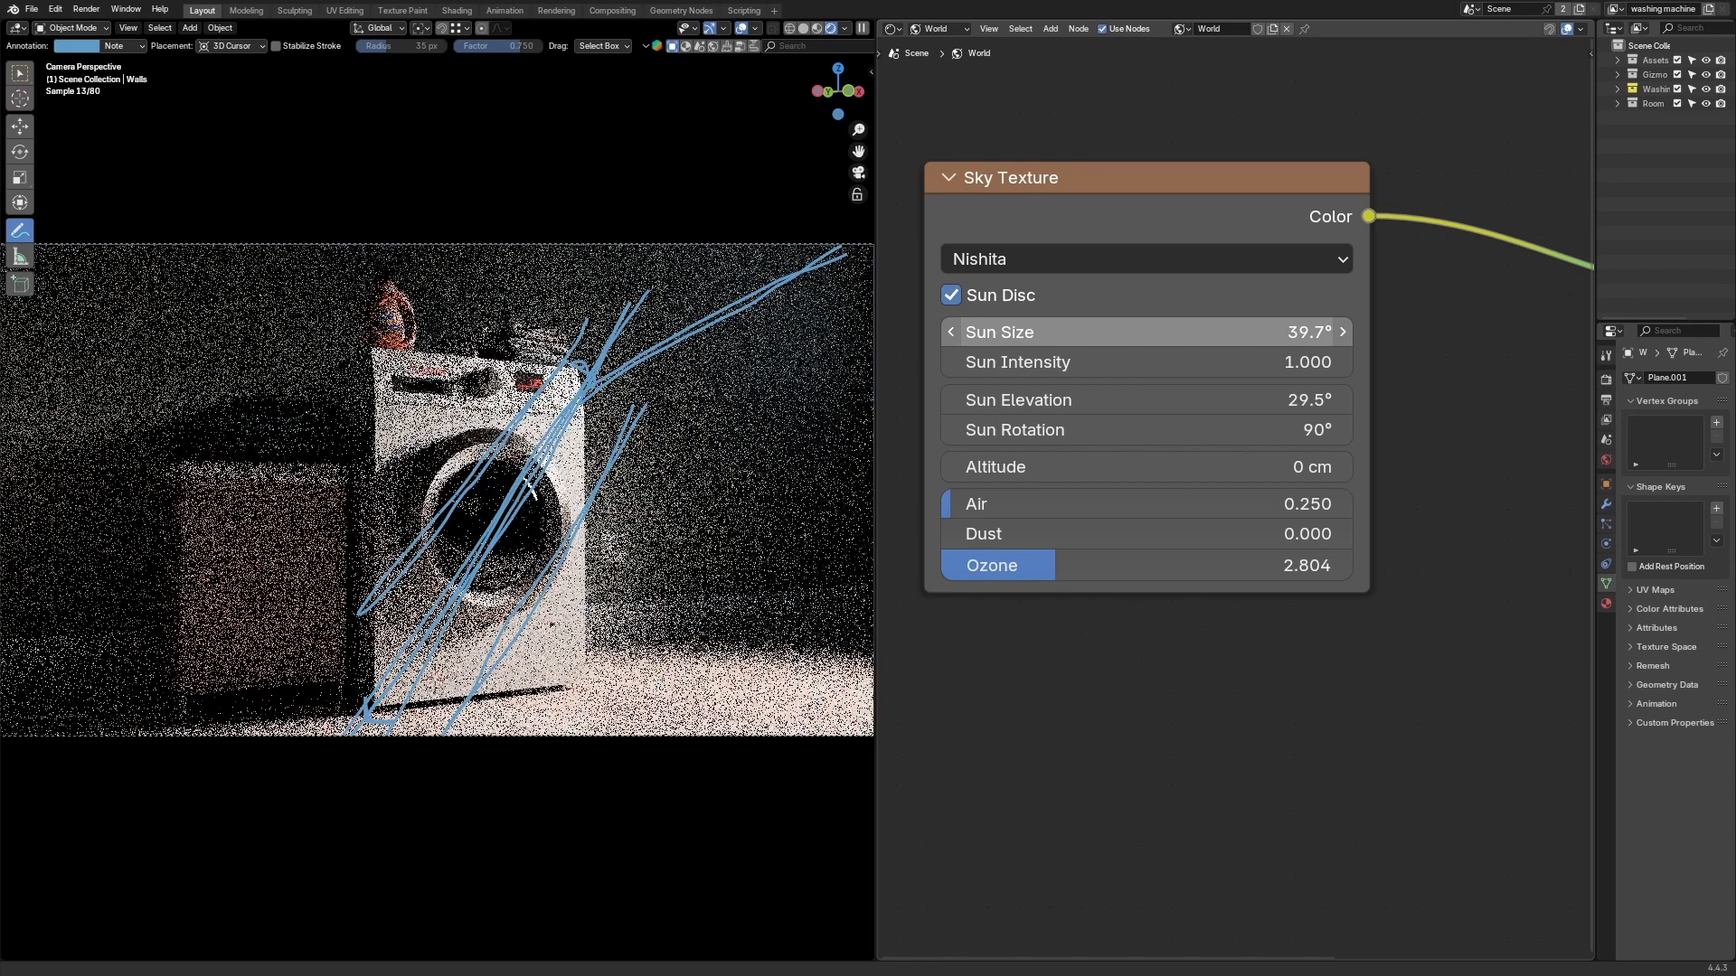
pyautogui.press('BackSpace')
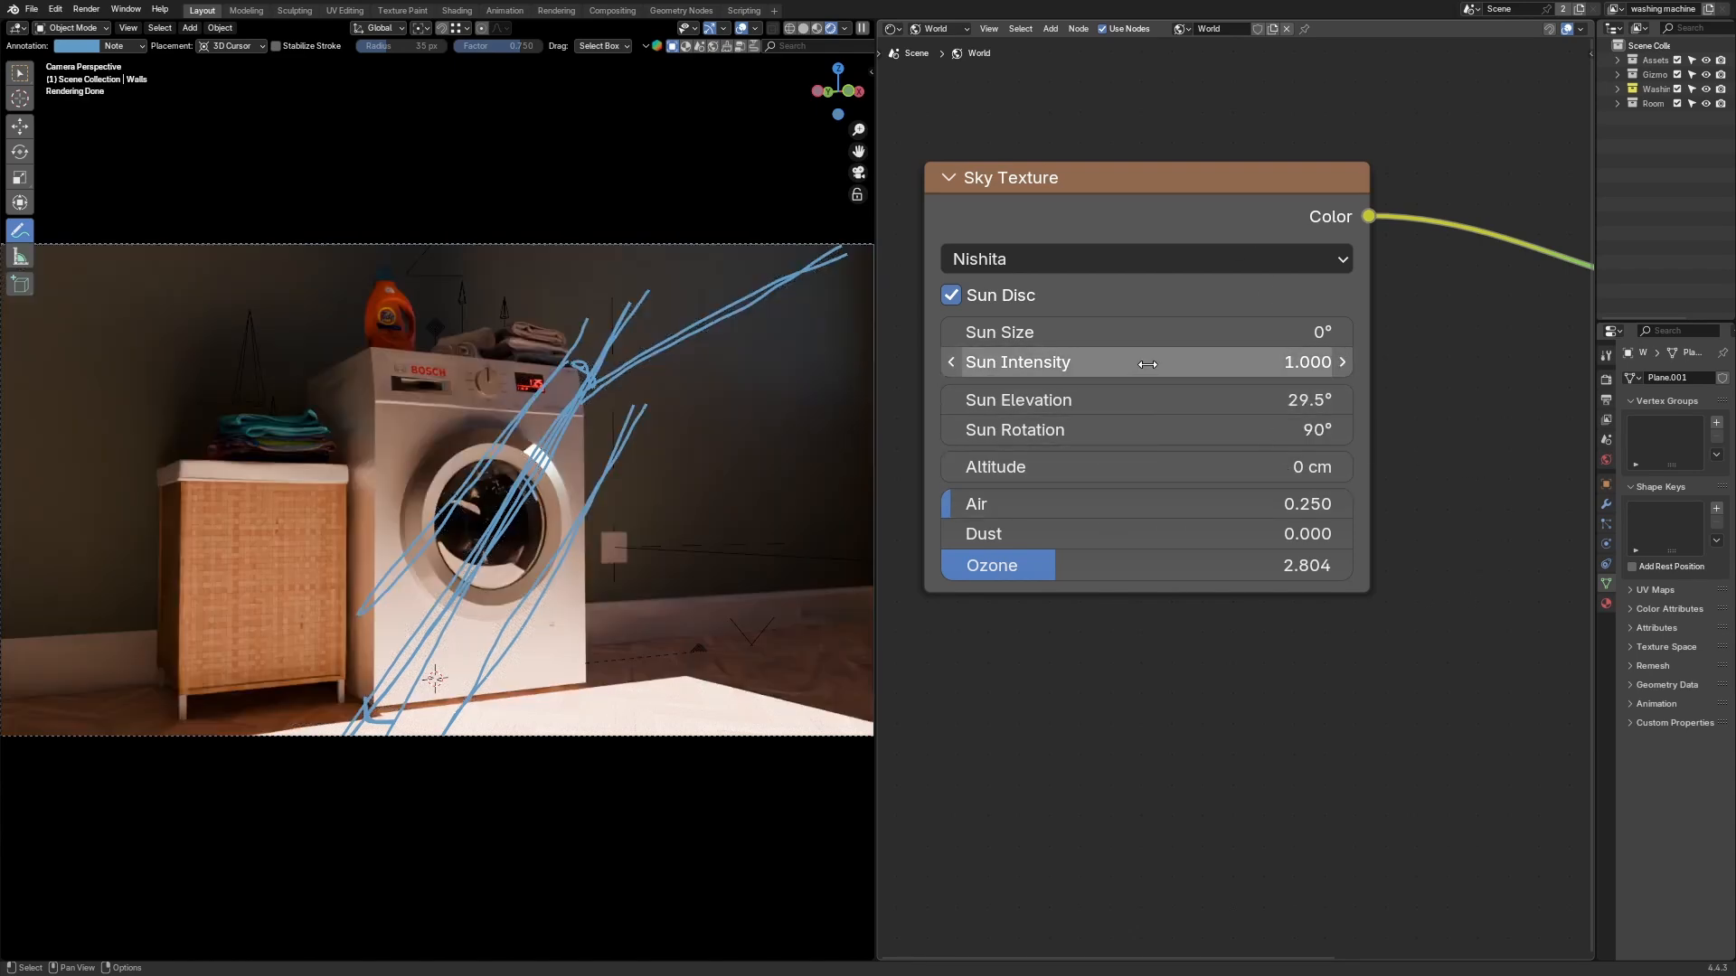
# Step: Adjust the Sun Rotation to about 97.9° and the Sun Elevation to about 23.6°
pyautogui.moveTo(1143, 399); pyautogui.dragTo(1180, 400)
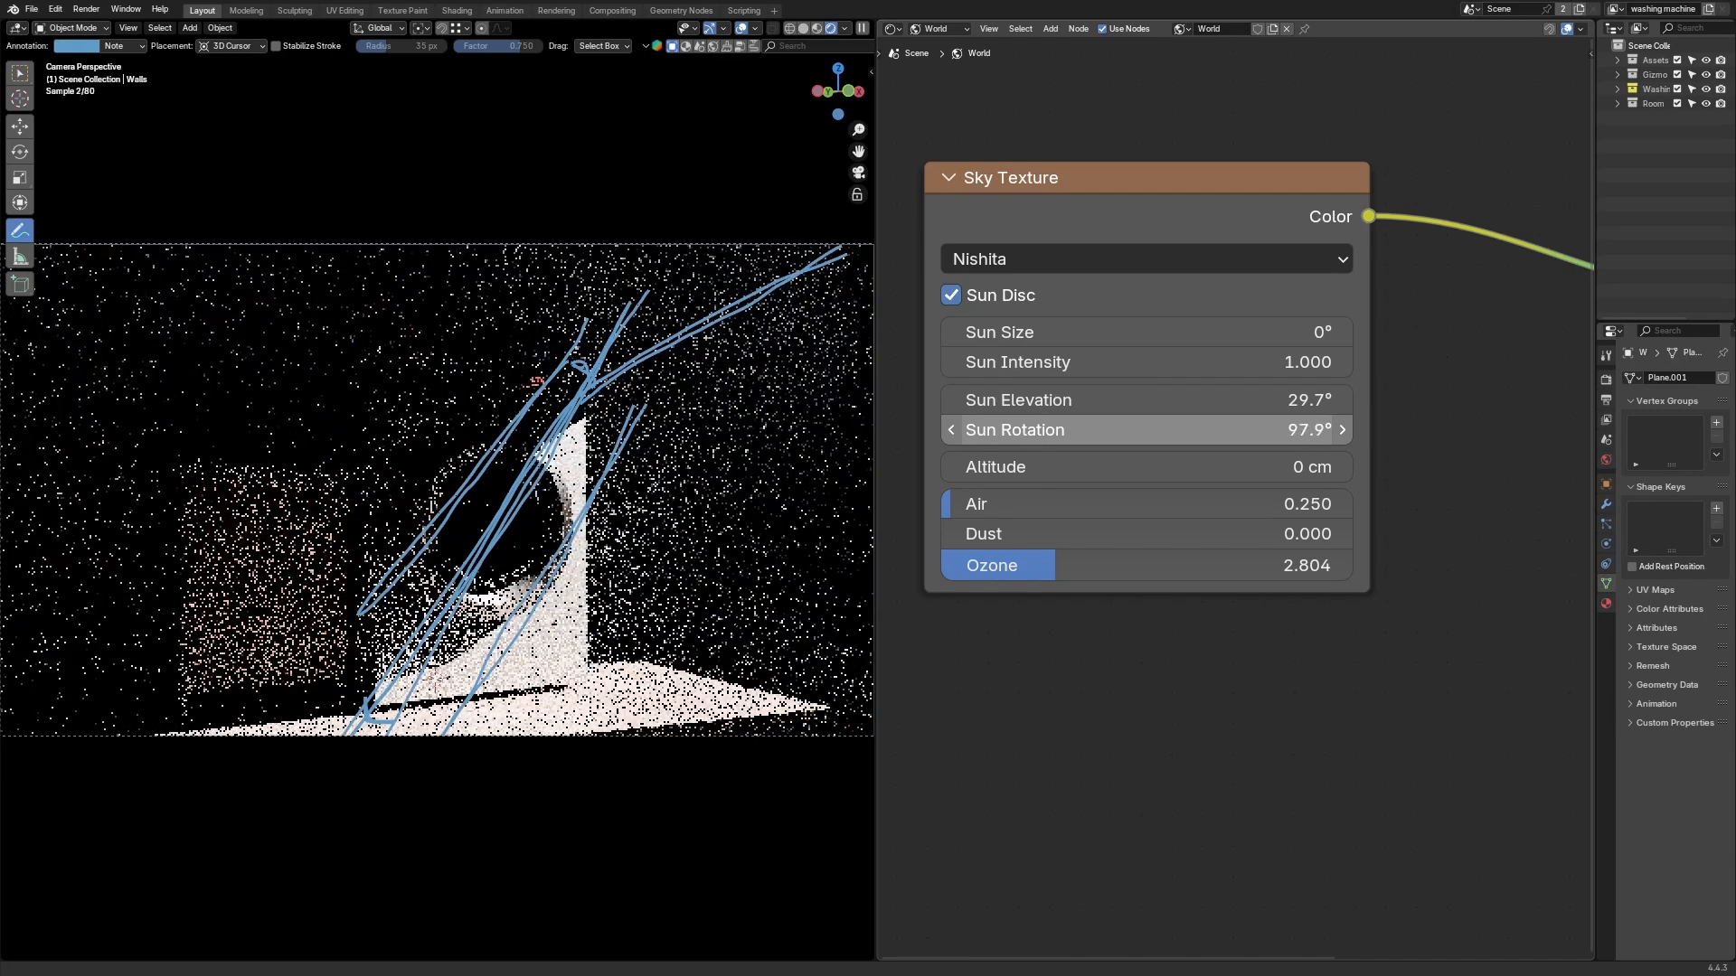
pyautogui.moveTo(1175, 400); pyautogui.dragTo(1189, 399)
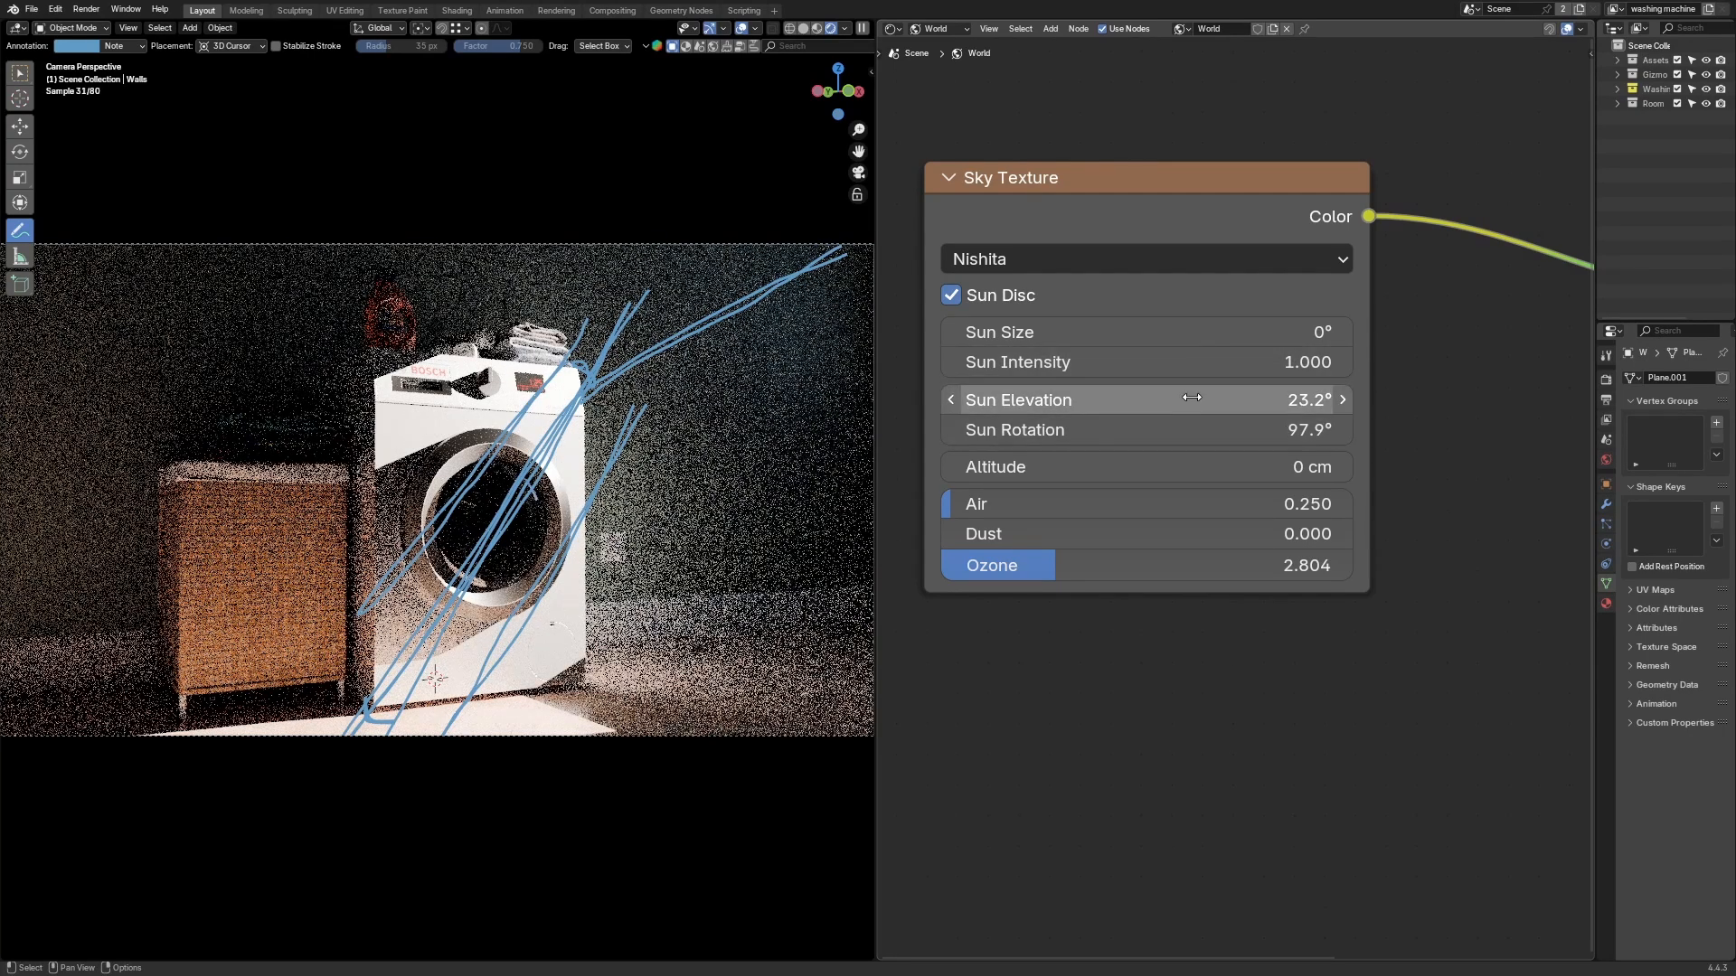
pyautogui.moveTo(1184, 399); pyautogui.dragTo(1180, 400)
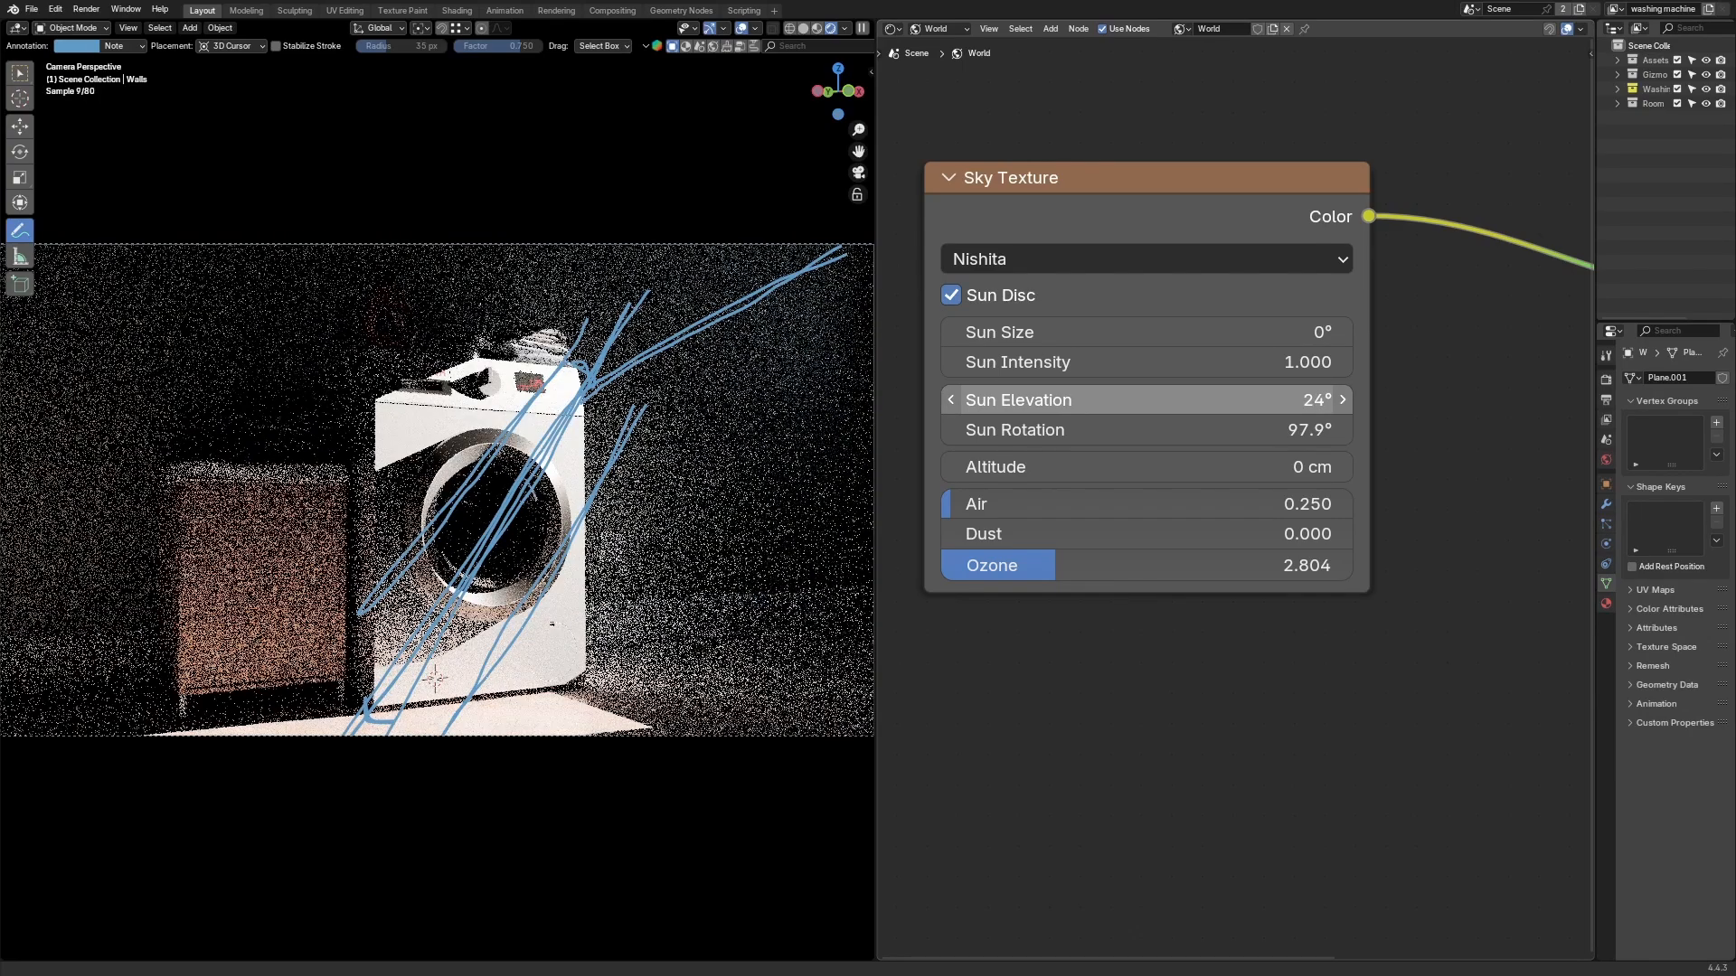
pyautogui.moveTo(1184, 400); pyautogui.dragTo(1179, 400)
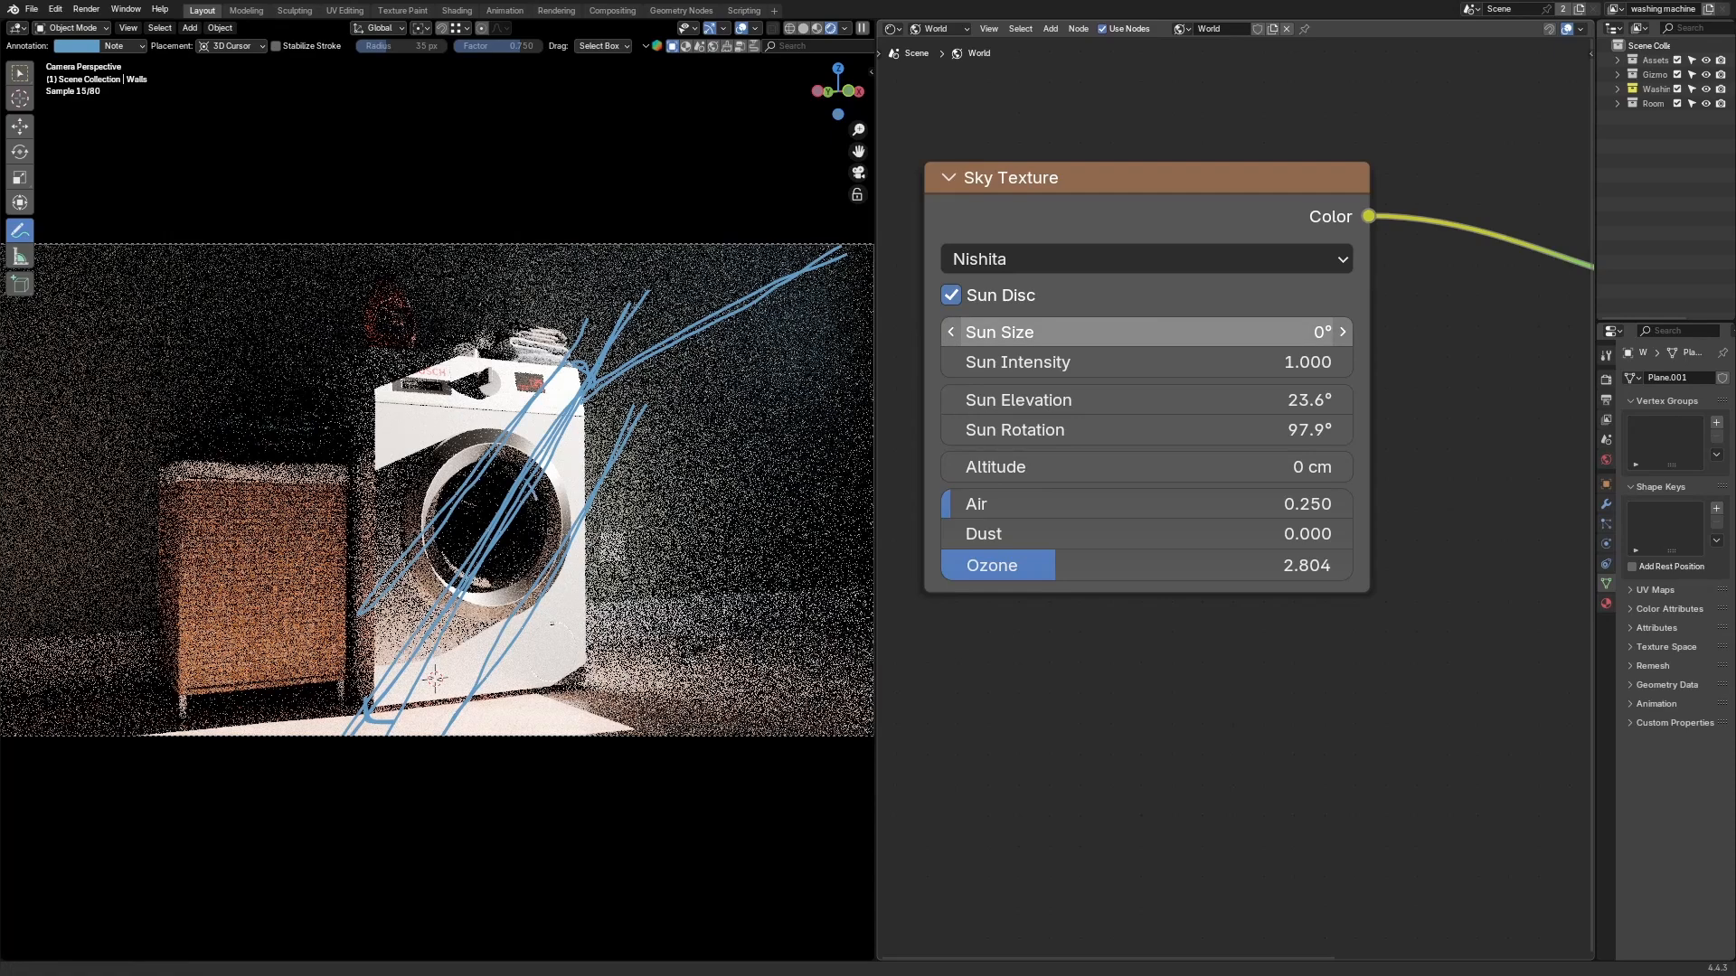
pyautogui.click(1179, 333)
pyautogui.click(1420, 379)
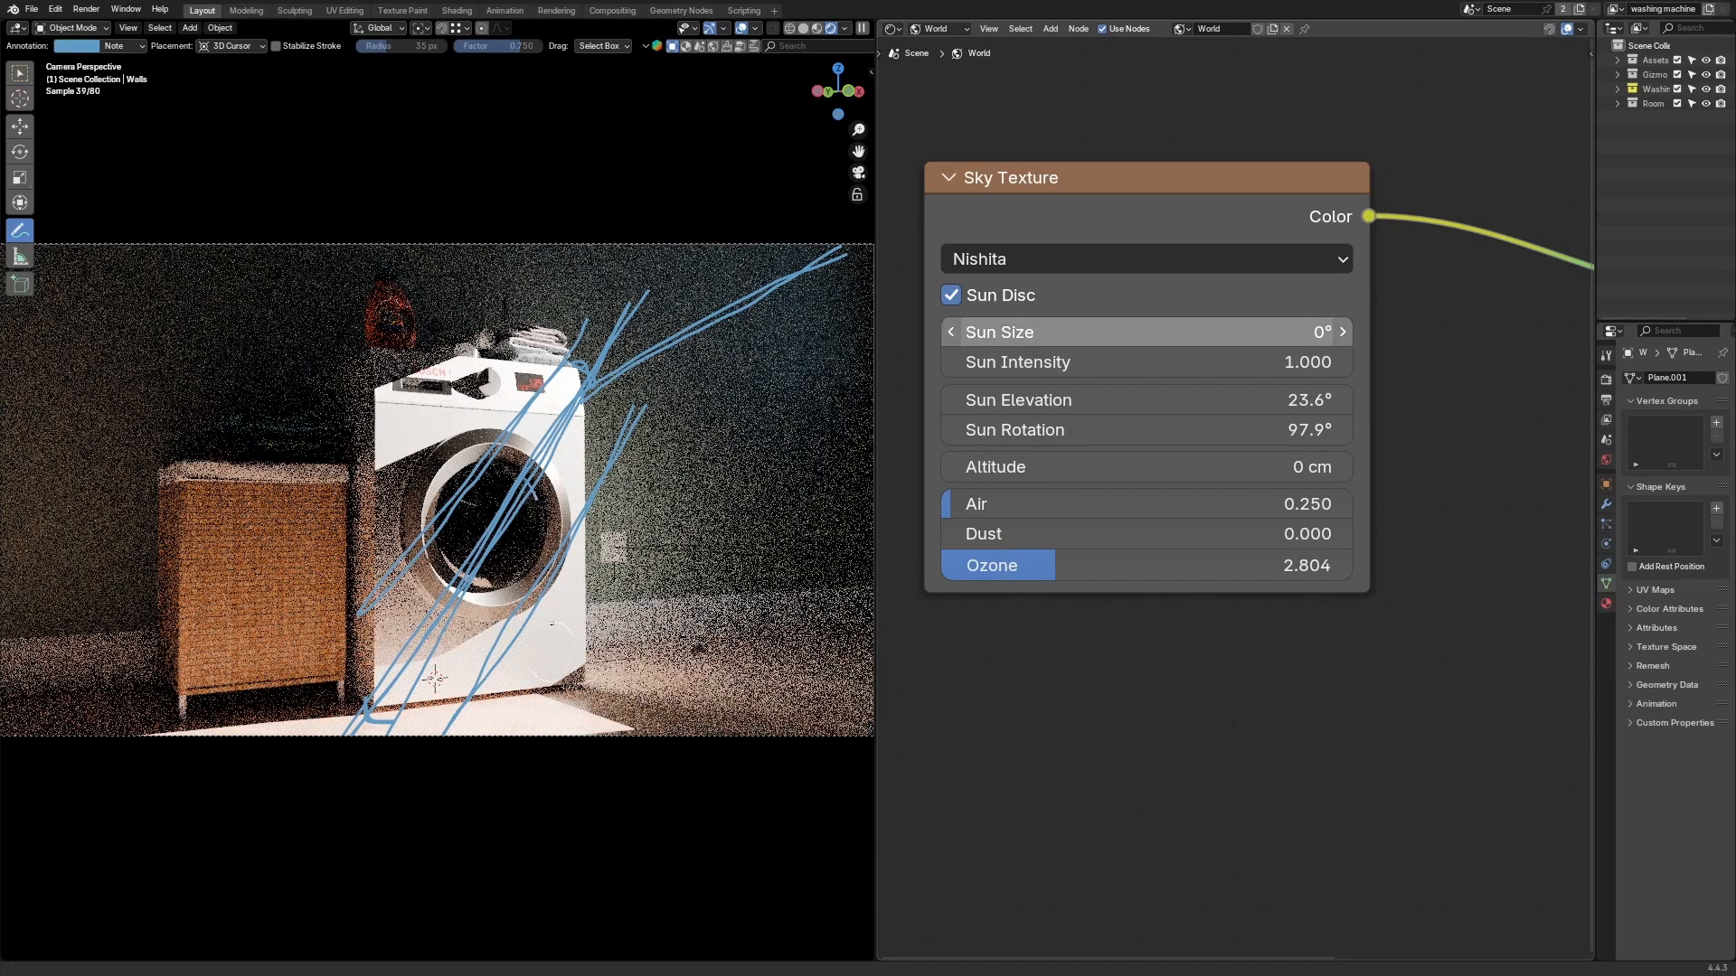
pyautogui.click(1179, 332)
pyautogui.click(1487, 416)
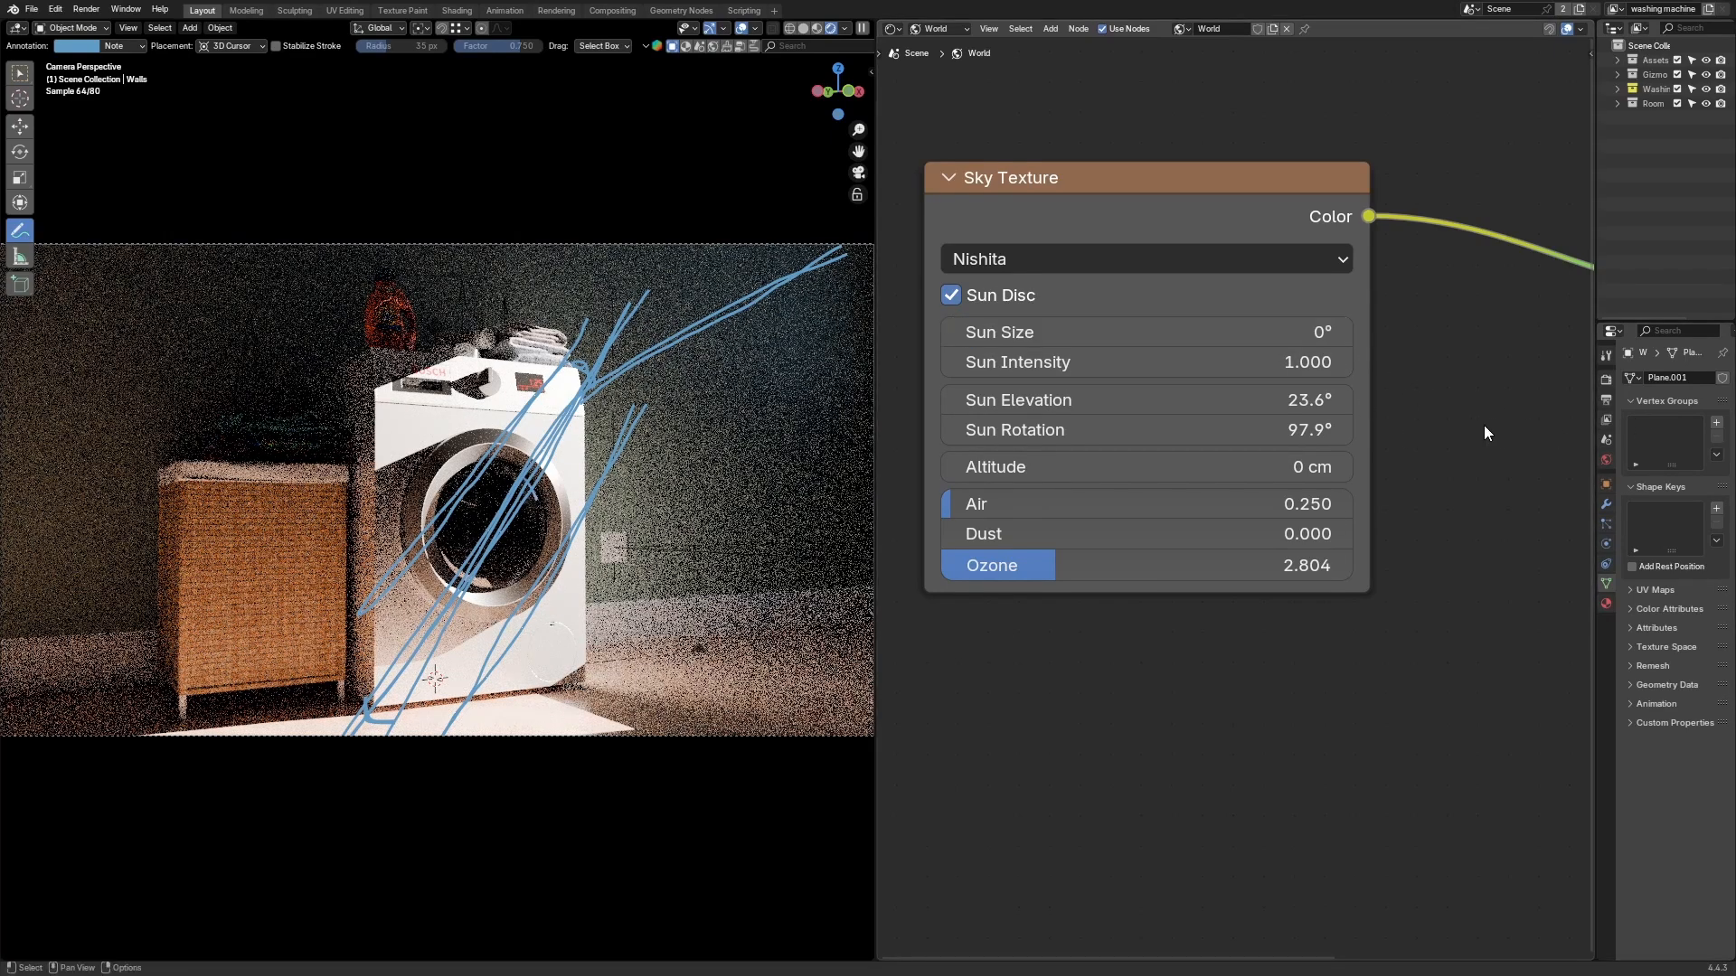
pyautogui.click(1180, 344)
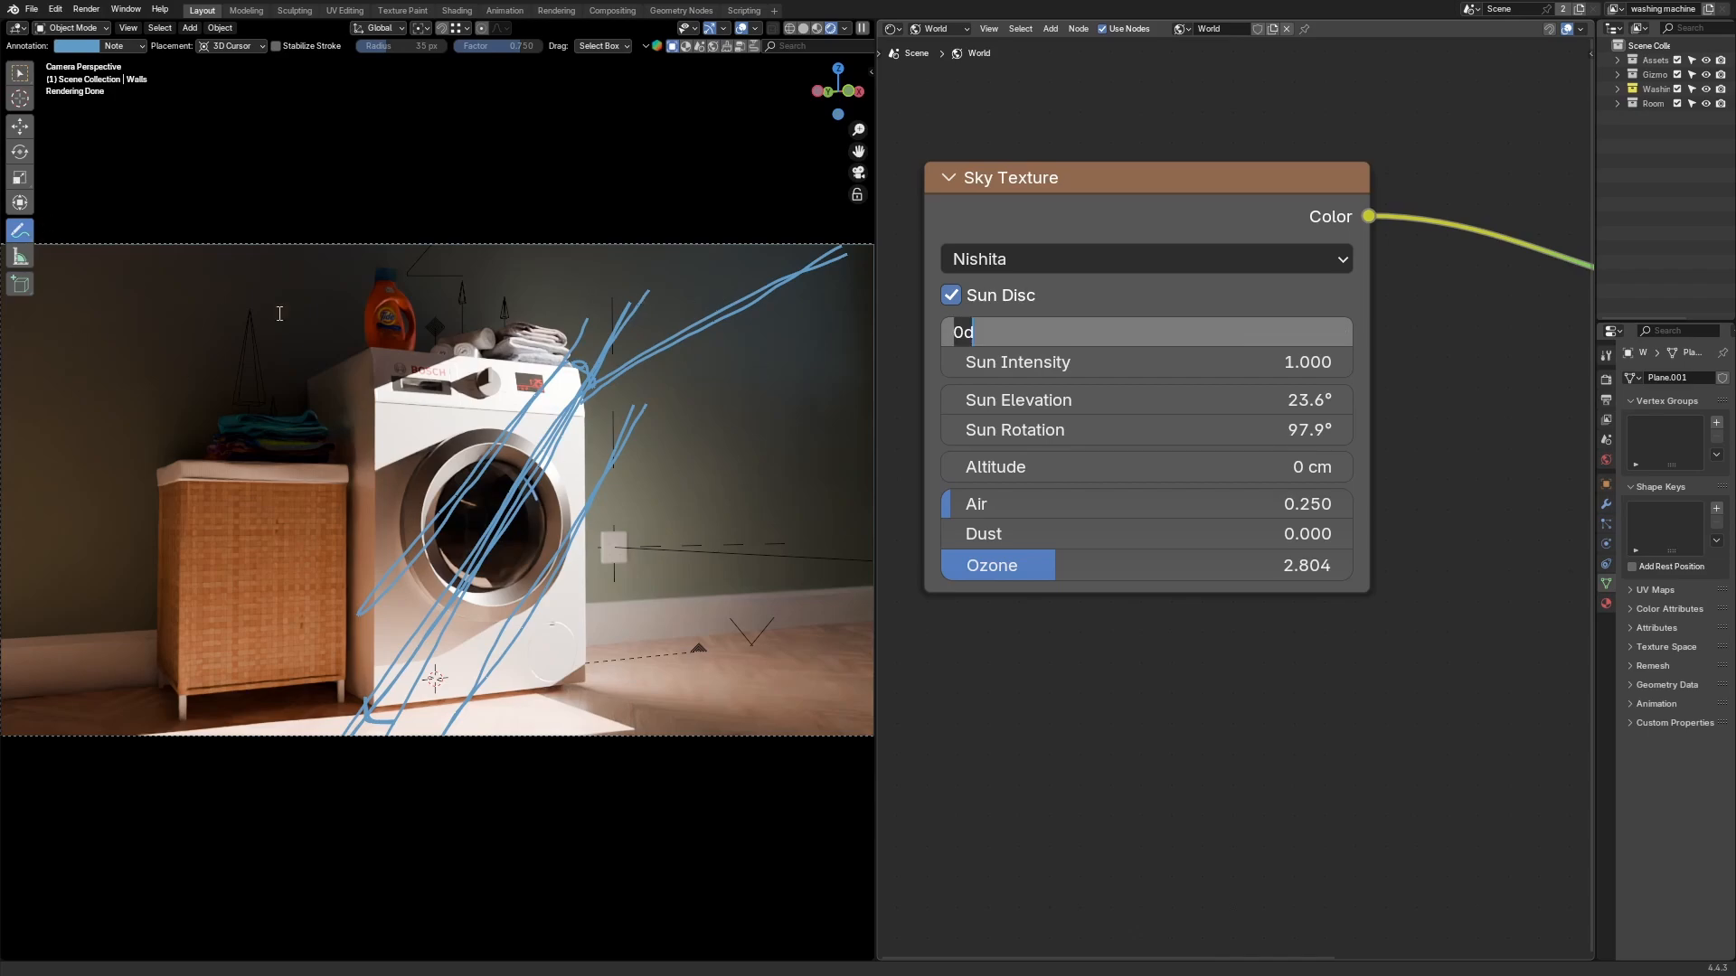
pyautogui.press('Return')
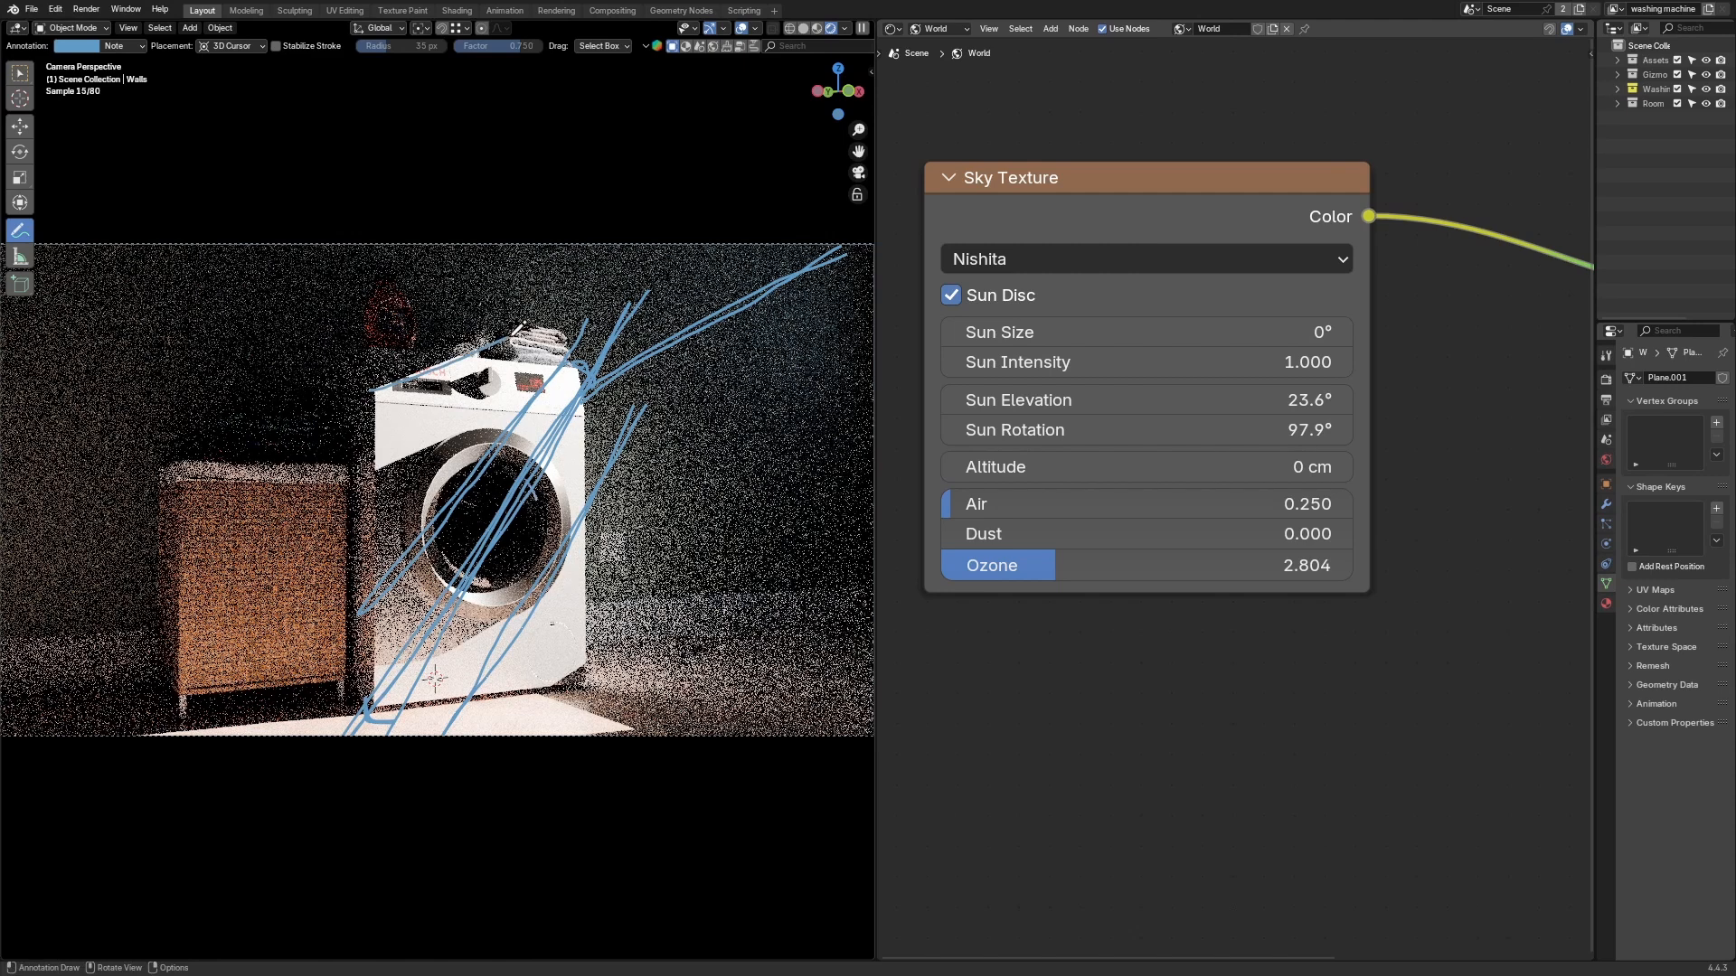
# Step: Nudge the Sun Elevation to about 23.4°
pyautogui.moveTo(526, 694)
pyautogui.mouseDown()
pyautogui.moveTo(633, 616)
pyautogui.moveTo(542, 703)
pyautogui.mouseUp()
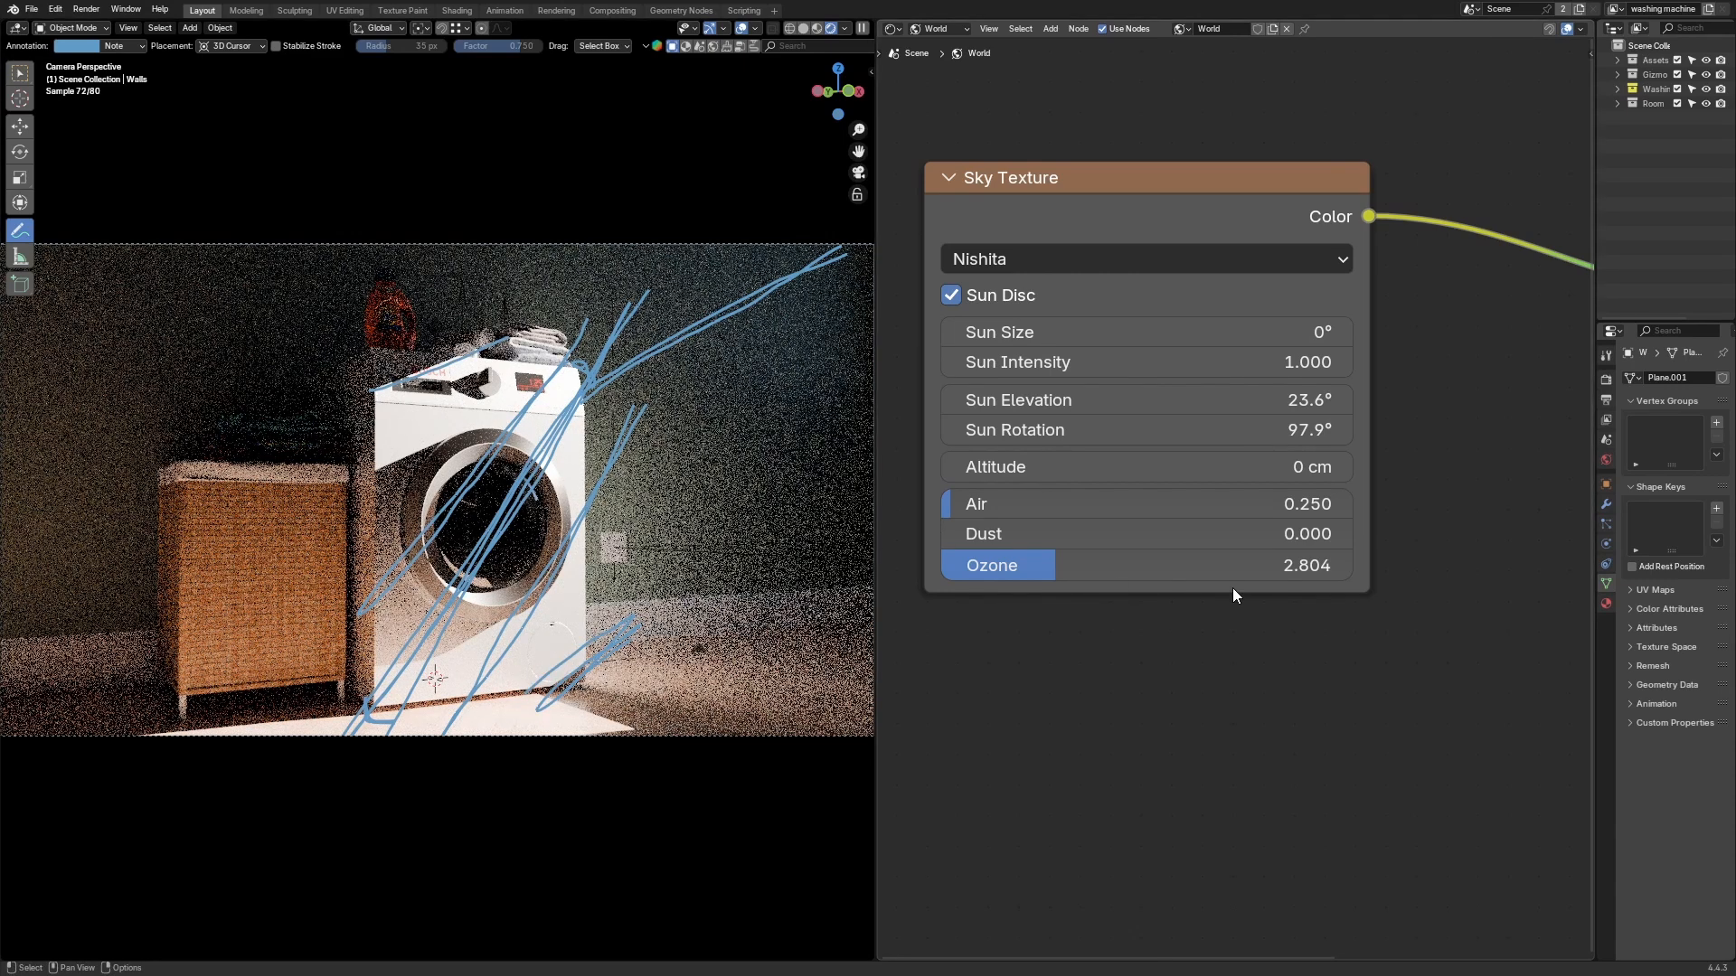
pyautogui.moveTo(1147, 429); pyautogui.dragTo(1205, 399)
# Step: Erase the annotation strokes from the camera view with the annotation eraser
pyautogui.moveTo(20, 230)
pyautogui.mouseDown()
pyautogui.moveTo(58, 219)
pyautogui.moveTo(94, 321)
pyautogui.mouseUp()
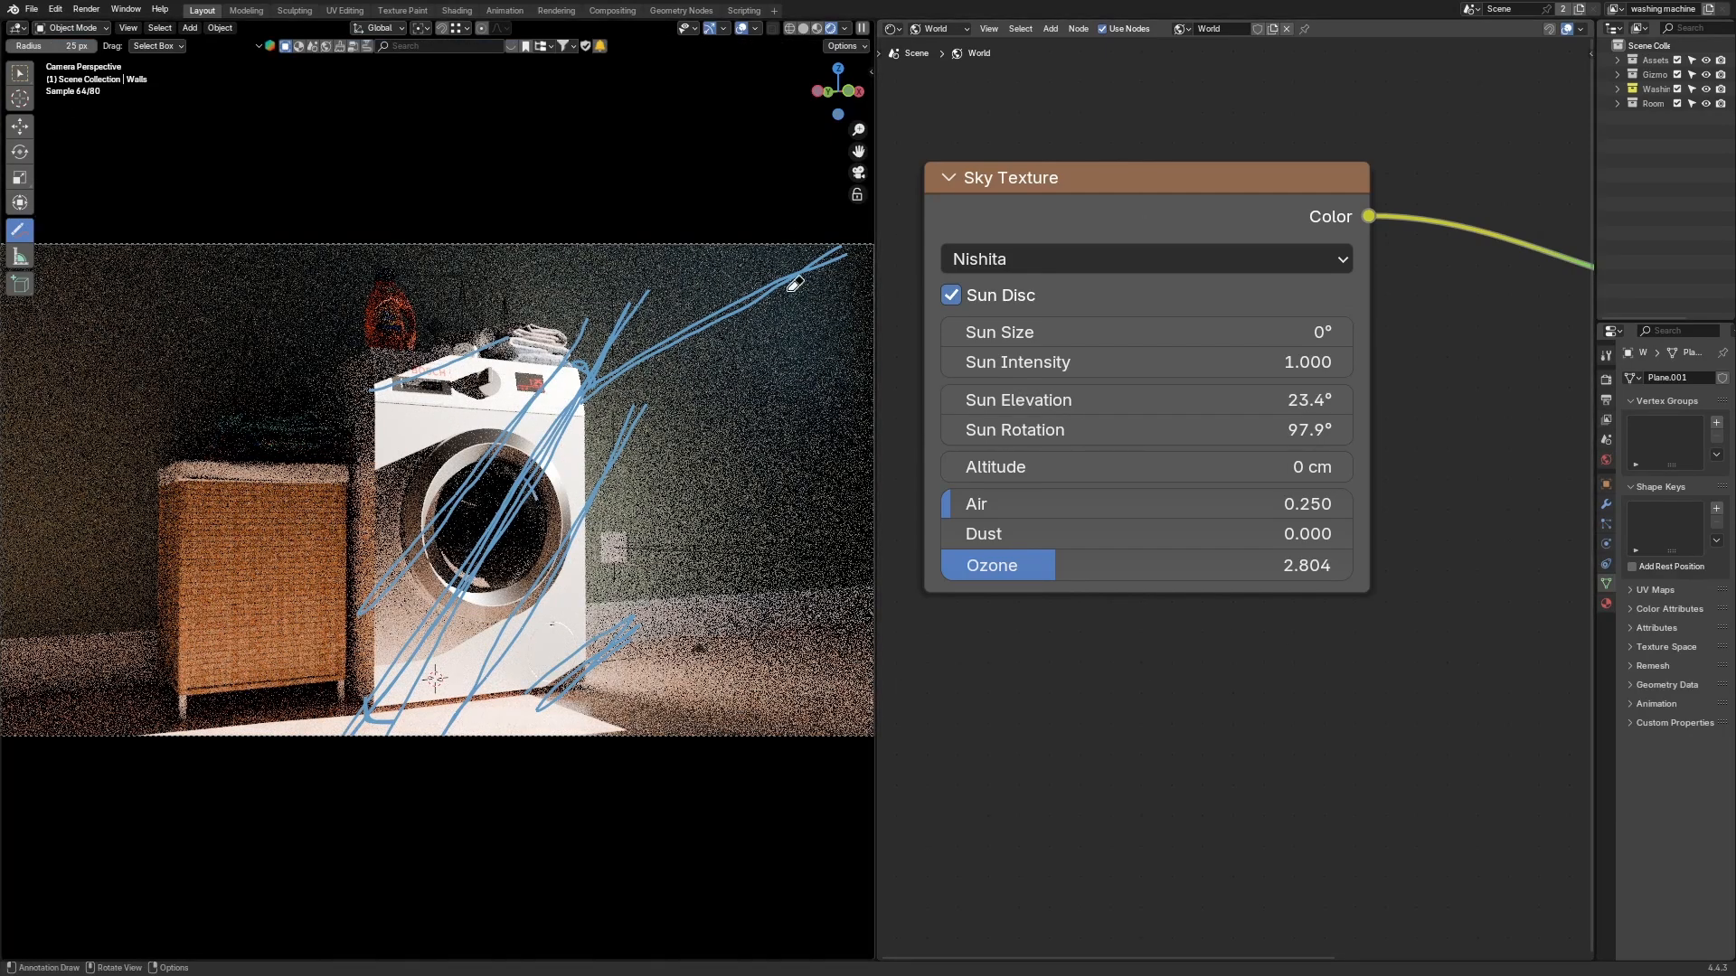
pyautogui.moveTo(795, 284)
pyautogui.mouseDown()
pyautogui.moveTo(624, 326)
pyautogui.moveTo(687, 353)
pyautogui.moveTo(357, 487)
pyautogui.moveTo(560, 542)
pyautogui.moveTo(497, 642)
pyautogui.moveTo(380, 700)
pyautogui.moveTo(467, 721)
pyautogui.moveTo(588, 669)
pyautogui.moveTo(452, 737)
pyautogui.moveTo(624, 669)
pyautogui.mouseUp()
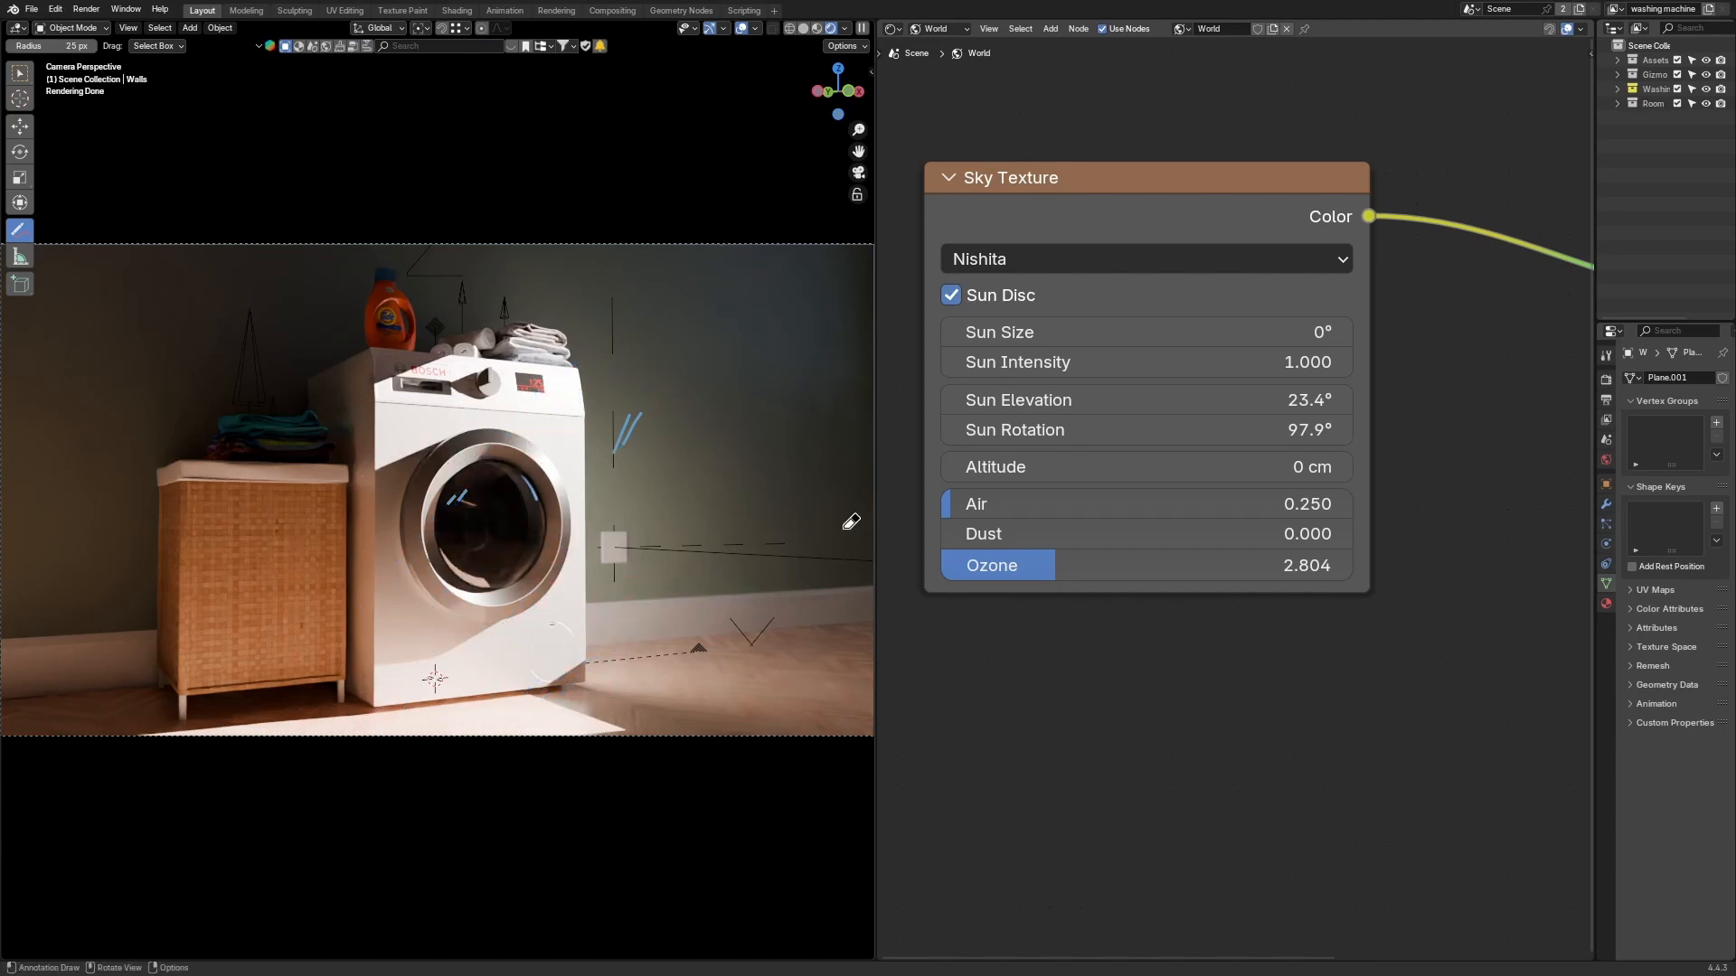
pyautogui.moveTo(673, 429)
pyautogui.mouseDown()
pyautogui.moveTo(532, 521)
pyautogui.moveTo(488, 449)
pyautogui.moveTo(547, 425)
pyautogui.moveTo(515, 493)
pyautogui.mouseUp()
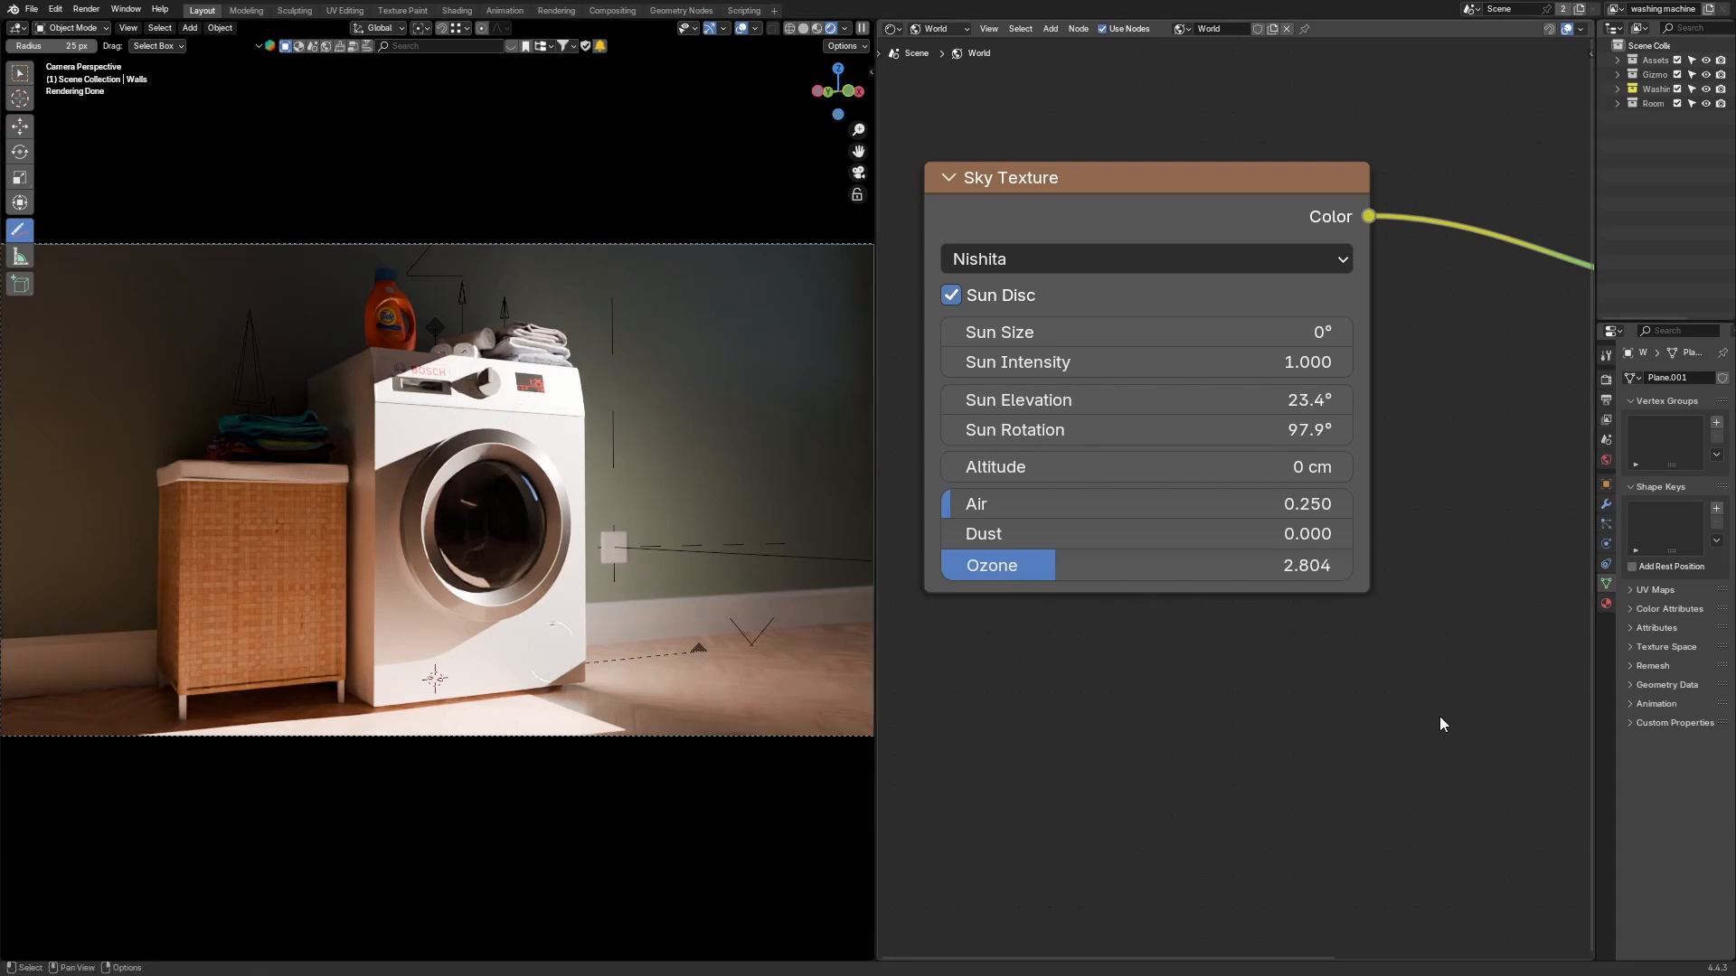
# Step: Widen the properties editor area beside the node editor
pyautogui.scroll(1, 1437, 723)
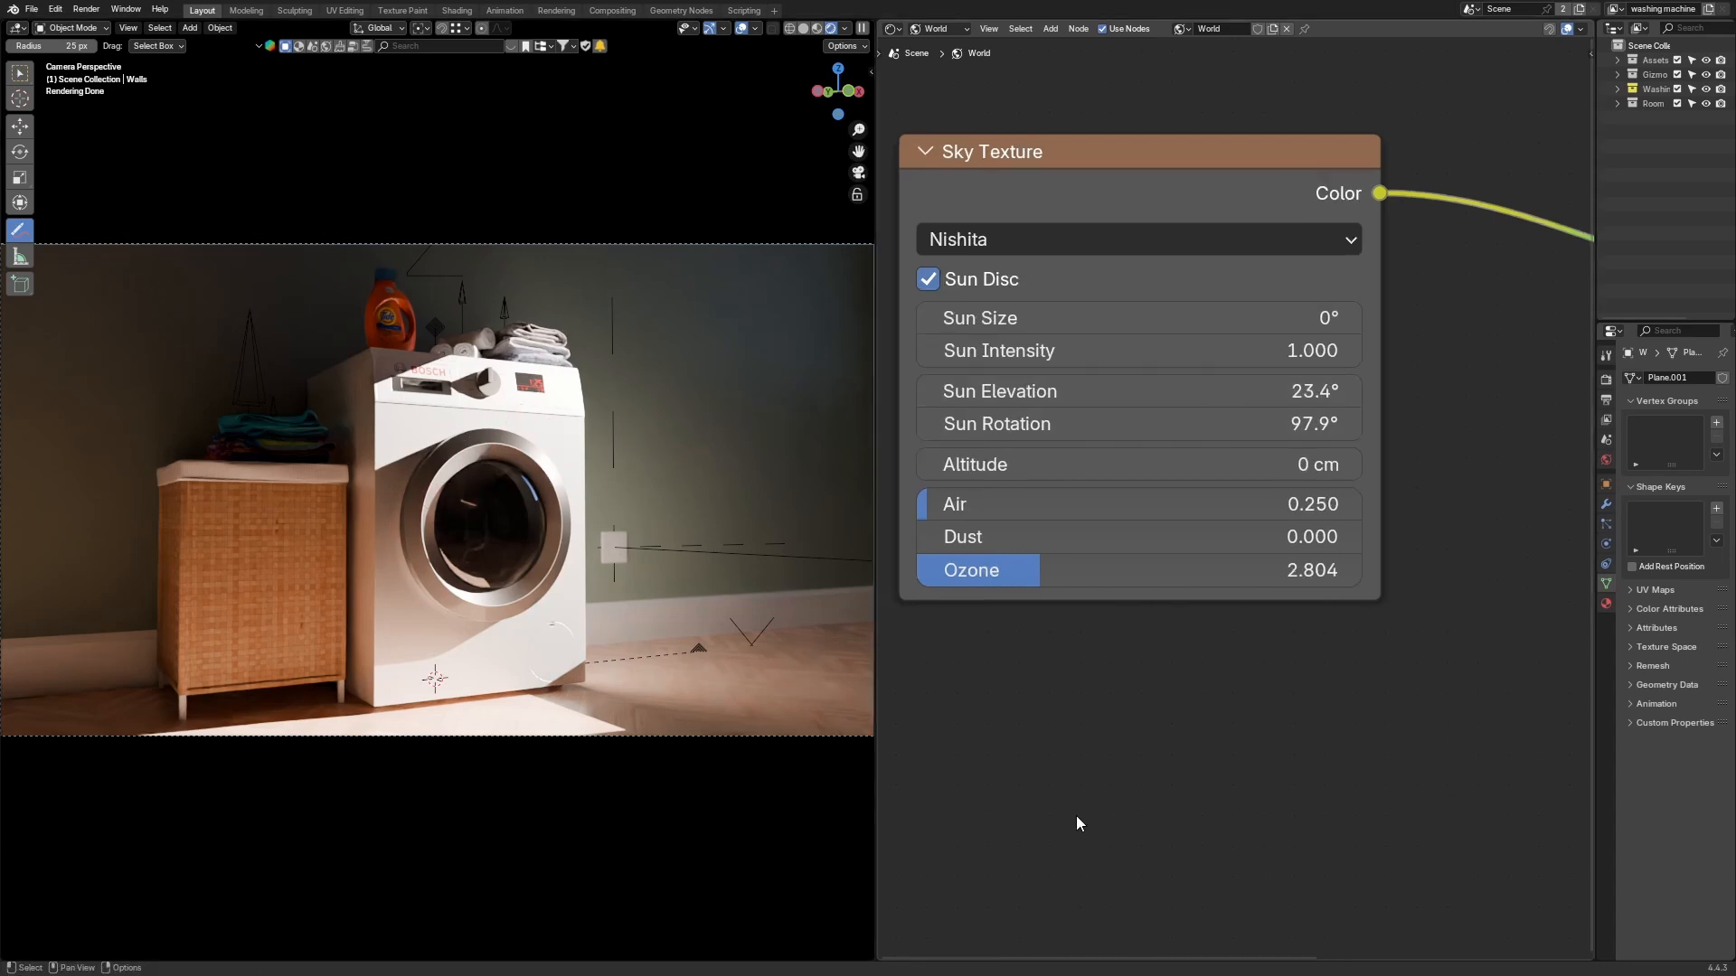
pyautogui.moveTo(1596, 565); pyautogui.dragTo(1415, 565)
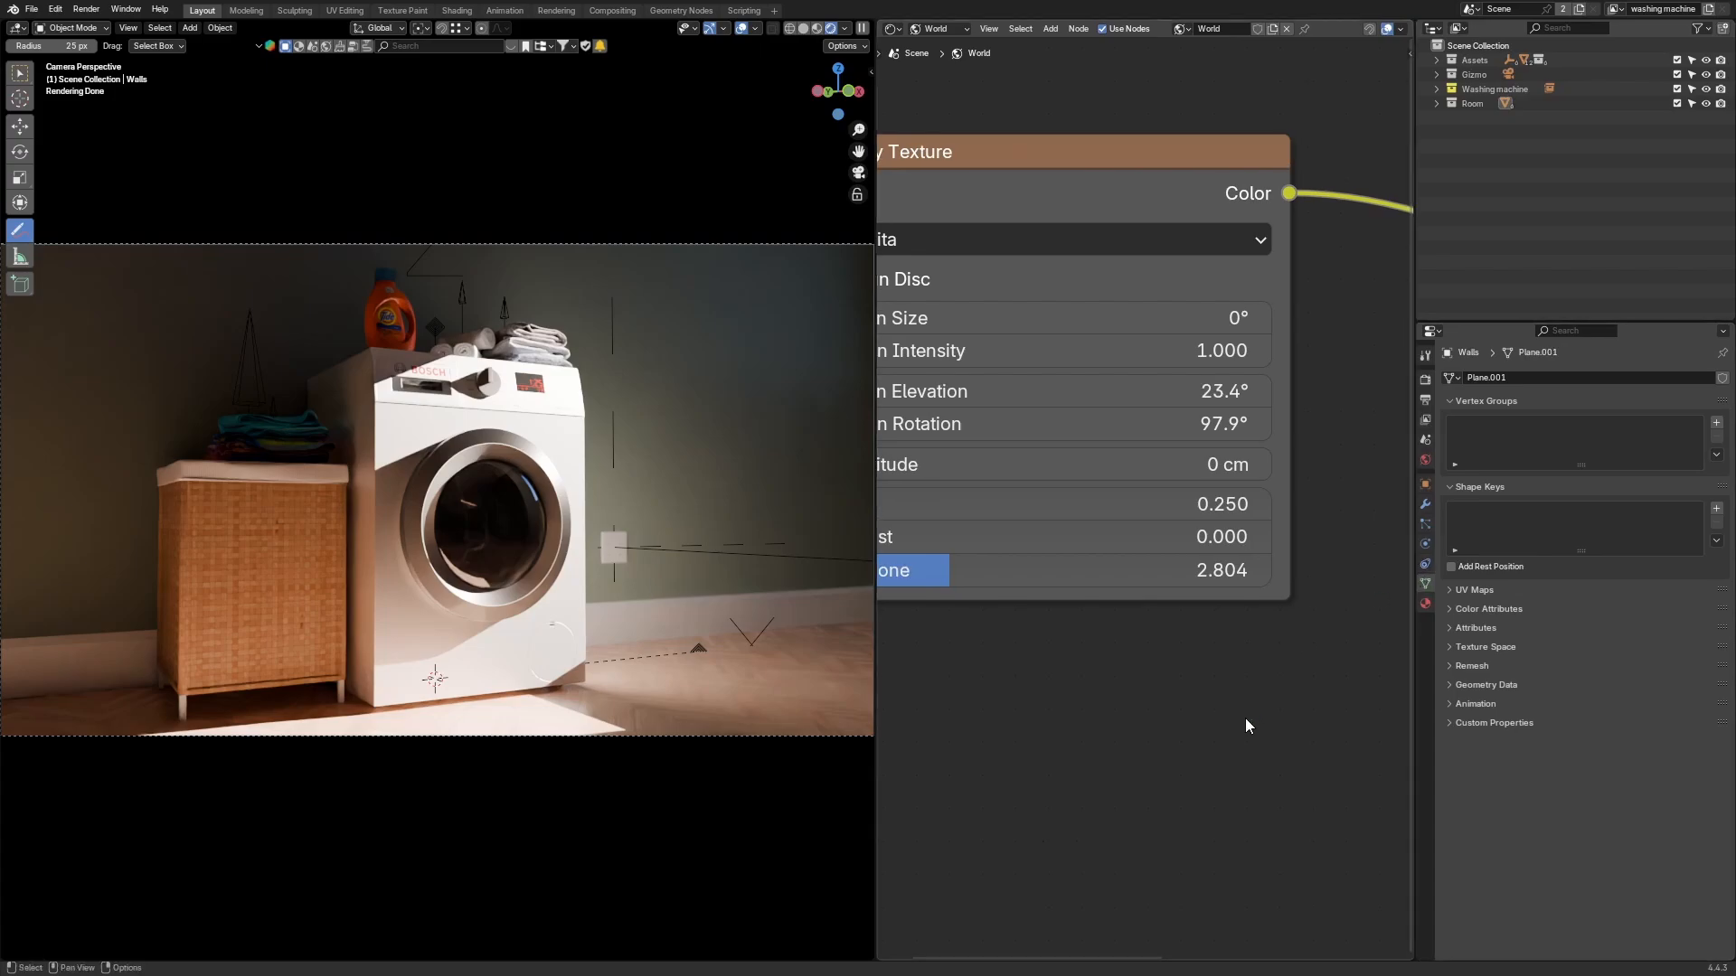
pyautogui.scroll(-3, 1247, 726)
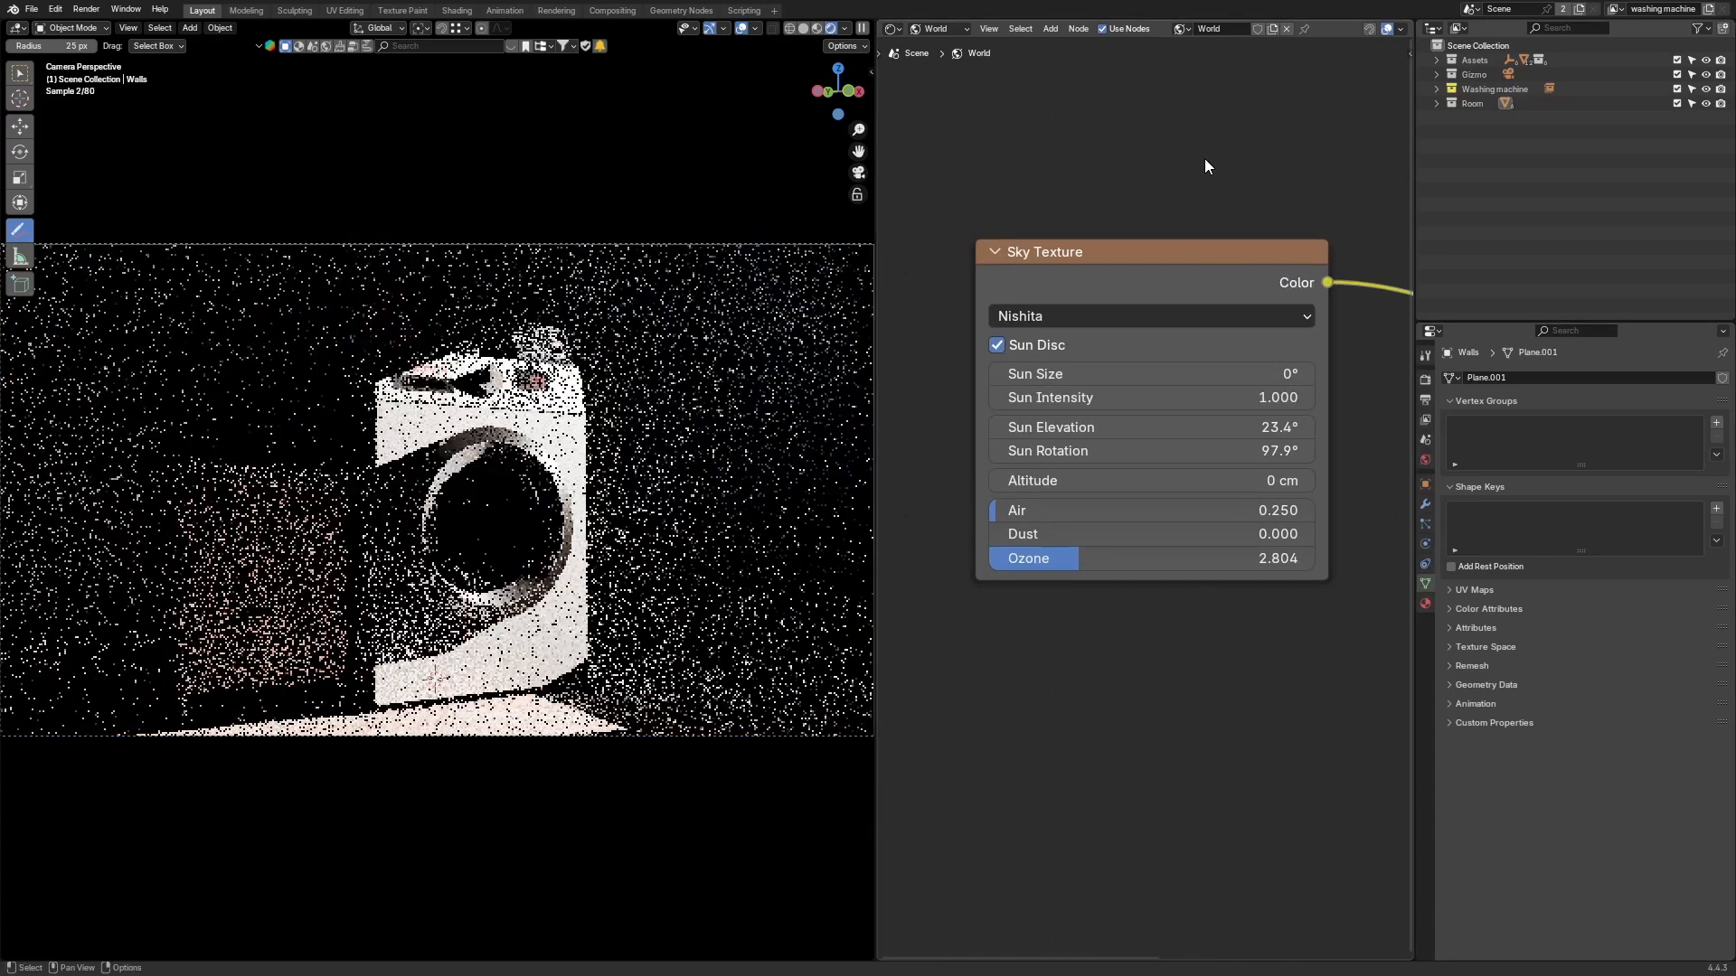
# Step: Set the Sun Intensity to 5, then back to 1
pyautogui.click(1201, 398)
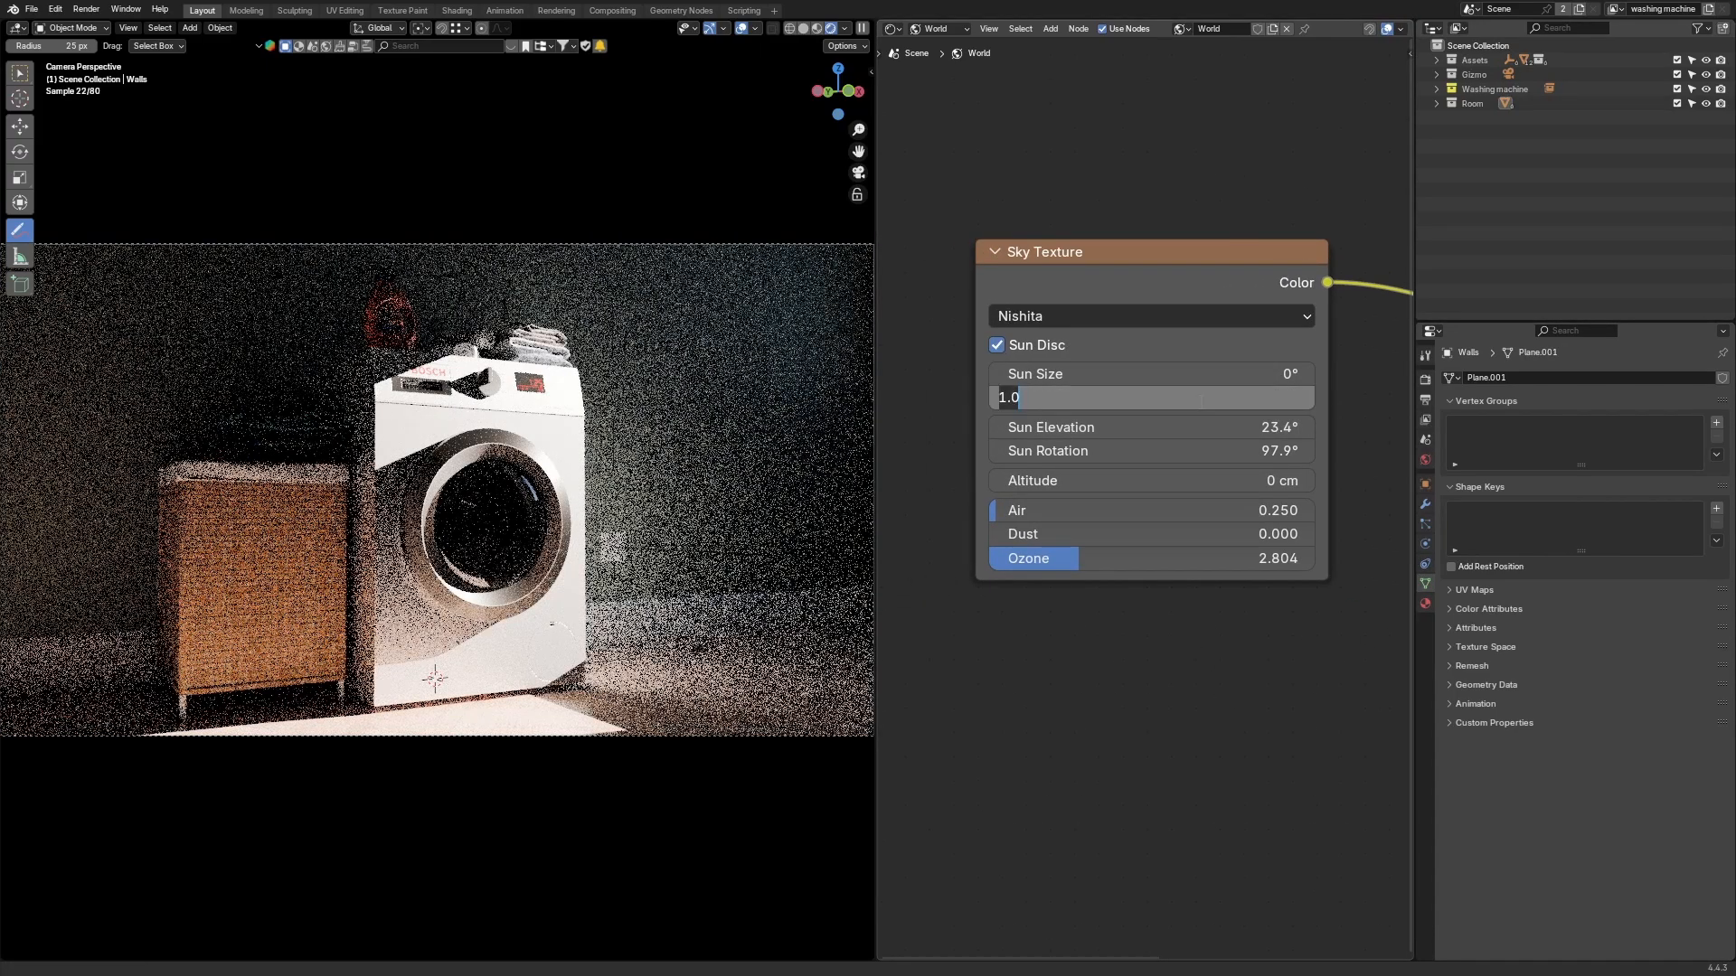
pyautogui.write('5')
pyautogui.press('Return')
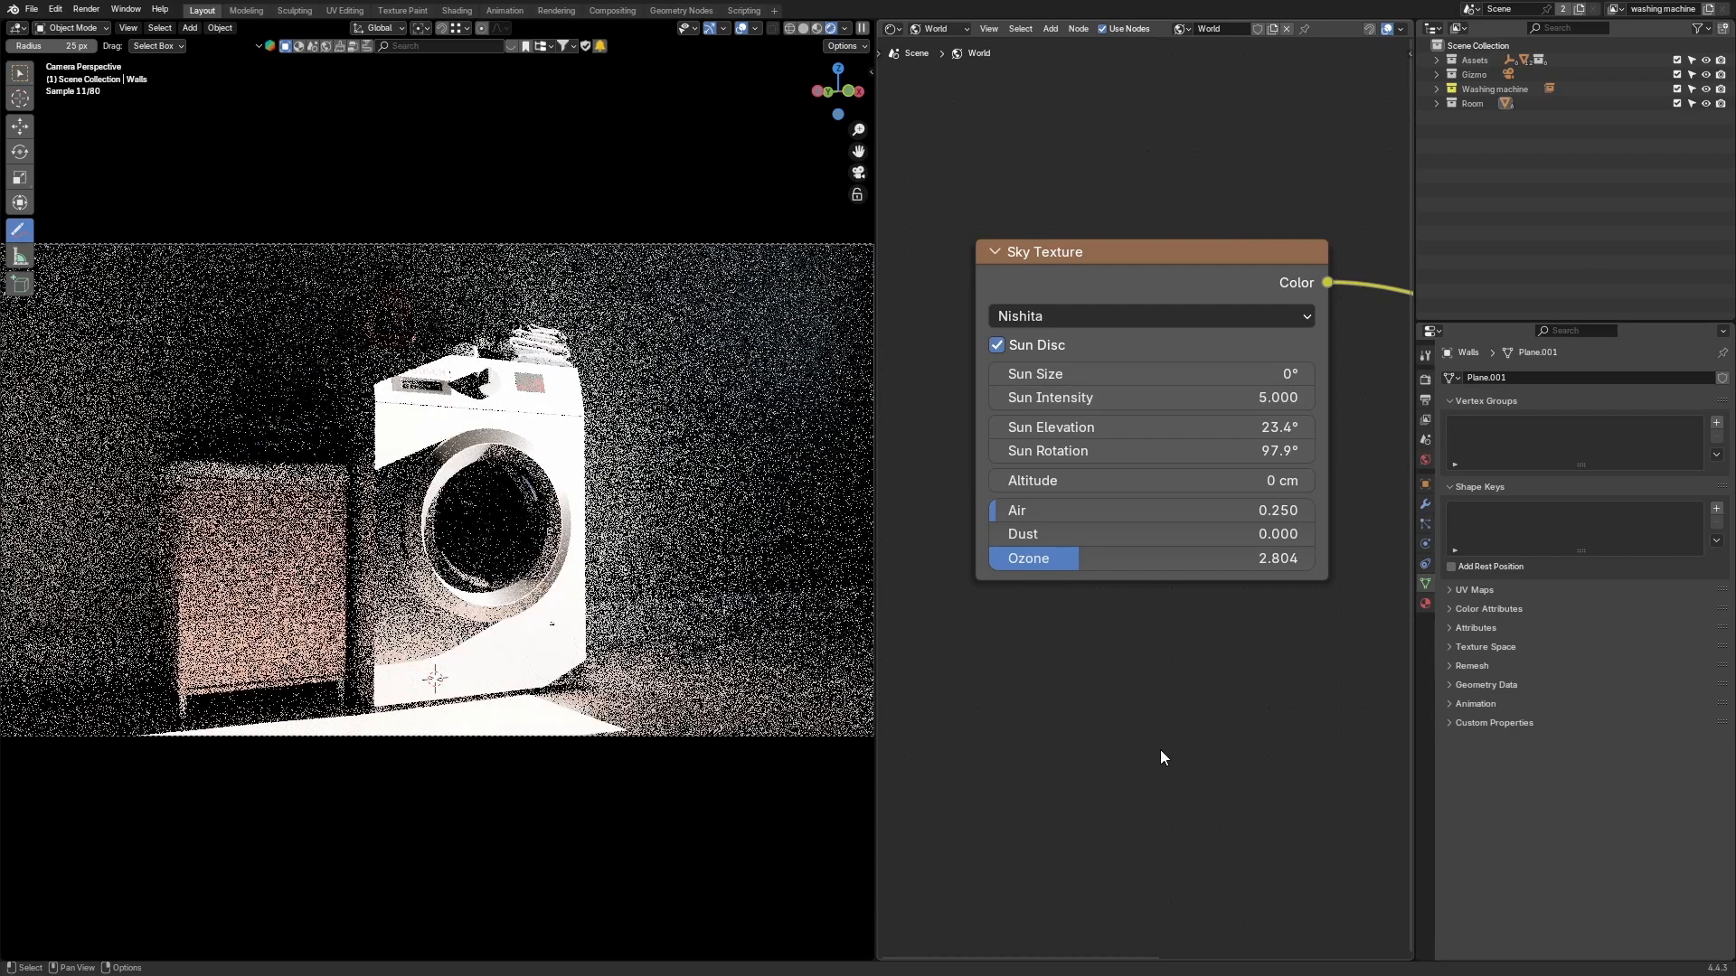
pyautogui.click(1147, 398)
pyautogui.write('1')
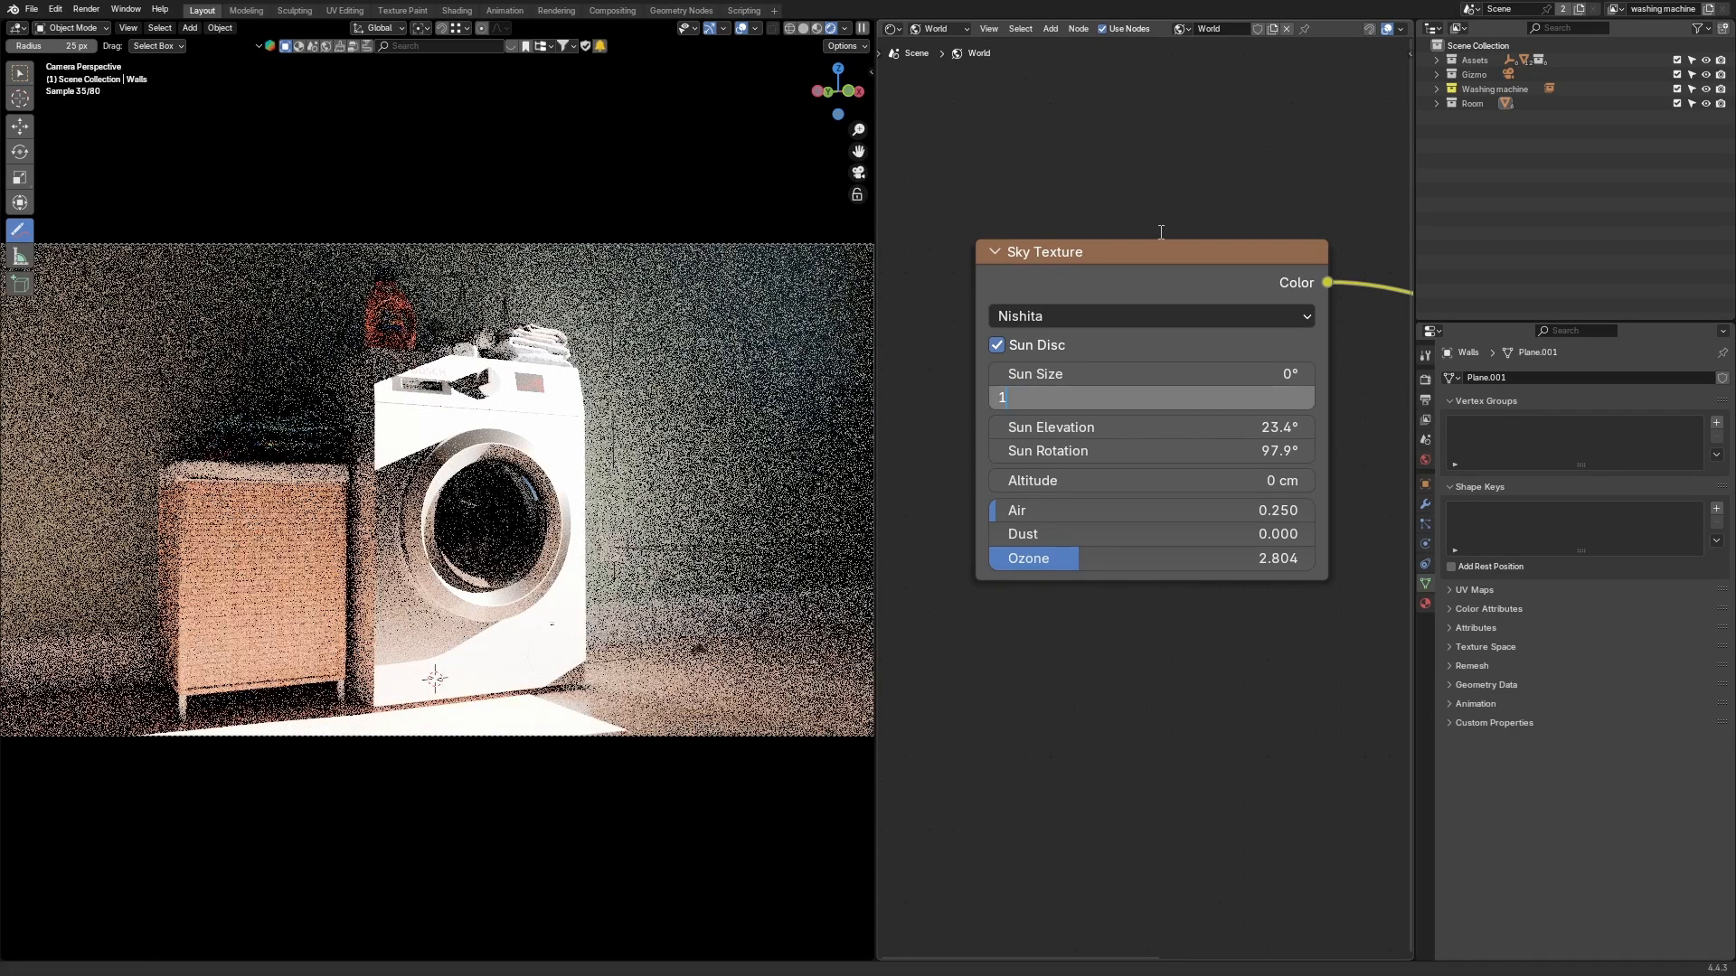
pyautogui.press('Return')
# Step: Set the render View Transform to False Color under Color Management
pyautogui.scroll(3, 1012, 644)
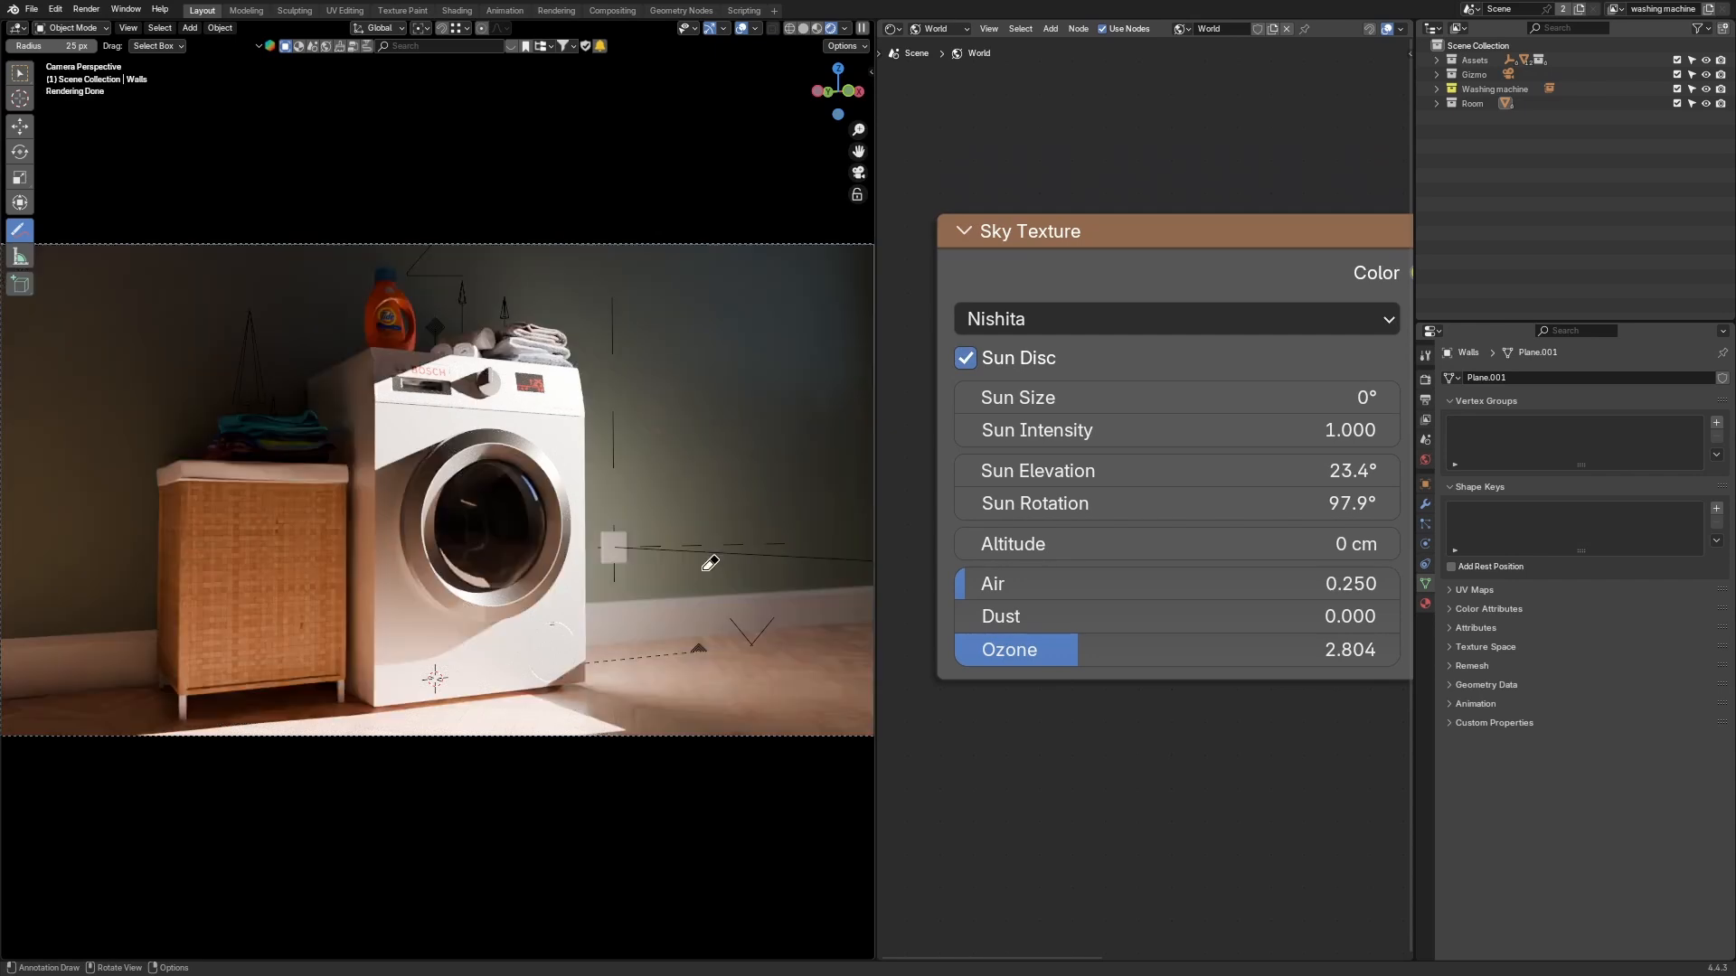
pyautogui.click(1426, 380)
pyautogui.scroll(-15, 1623, 806)
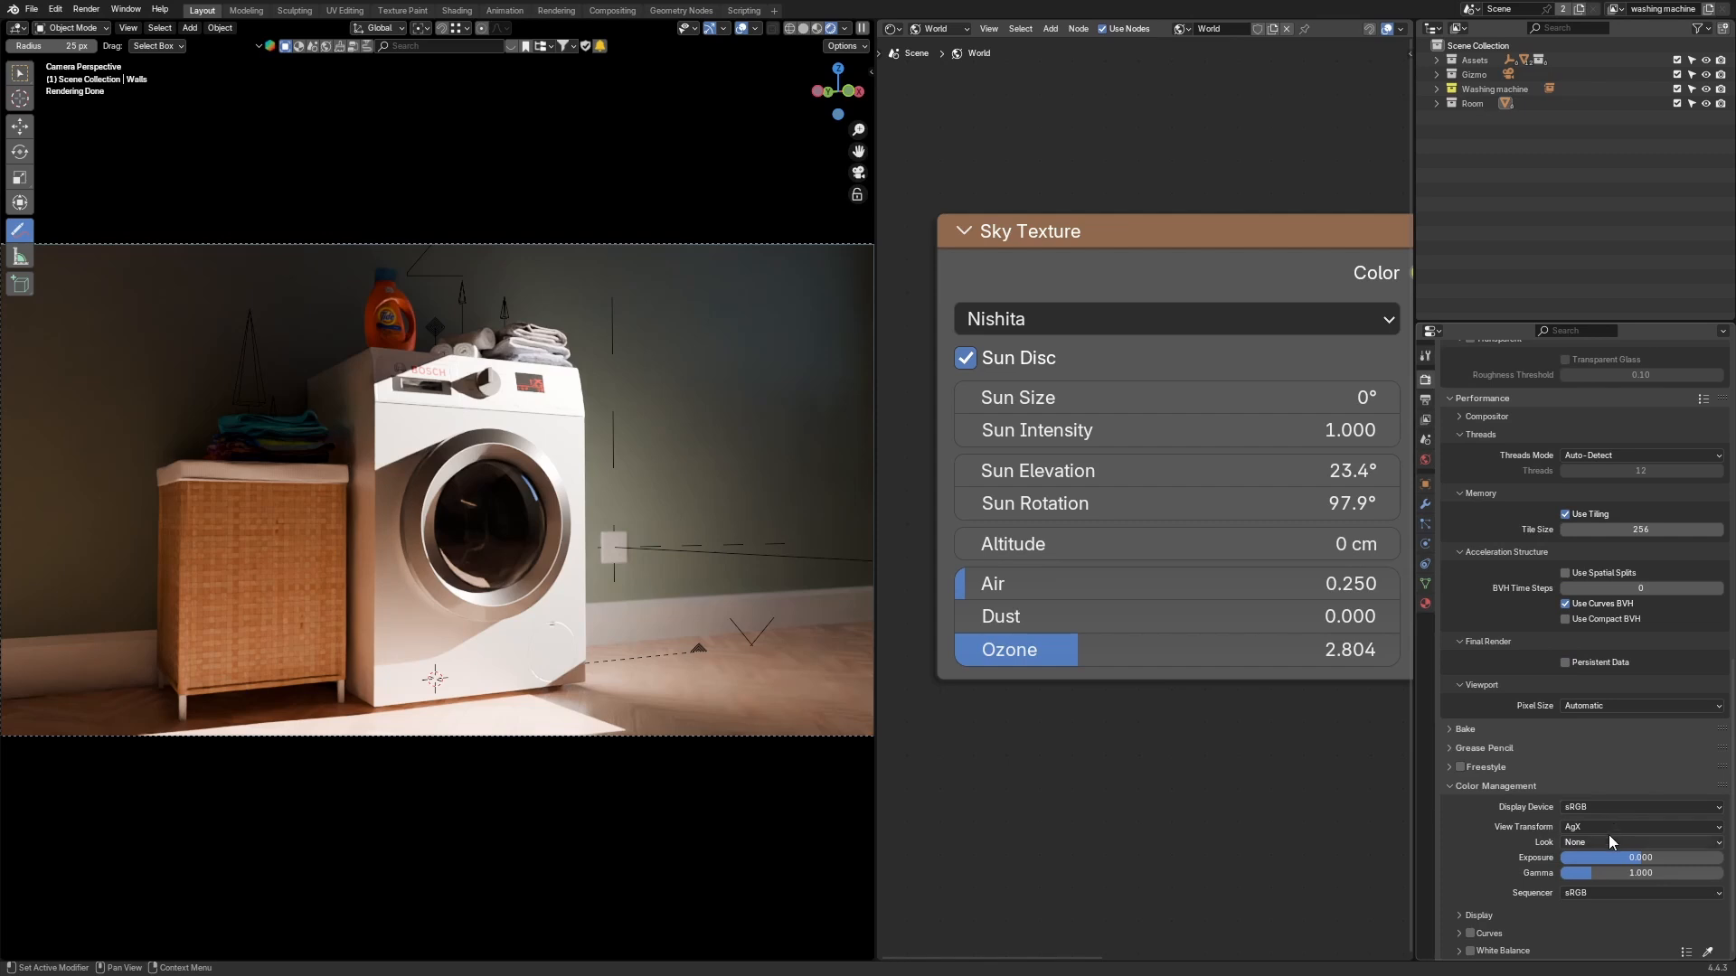
pyautogui.click(1598, 826)
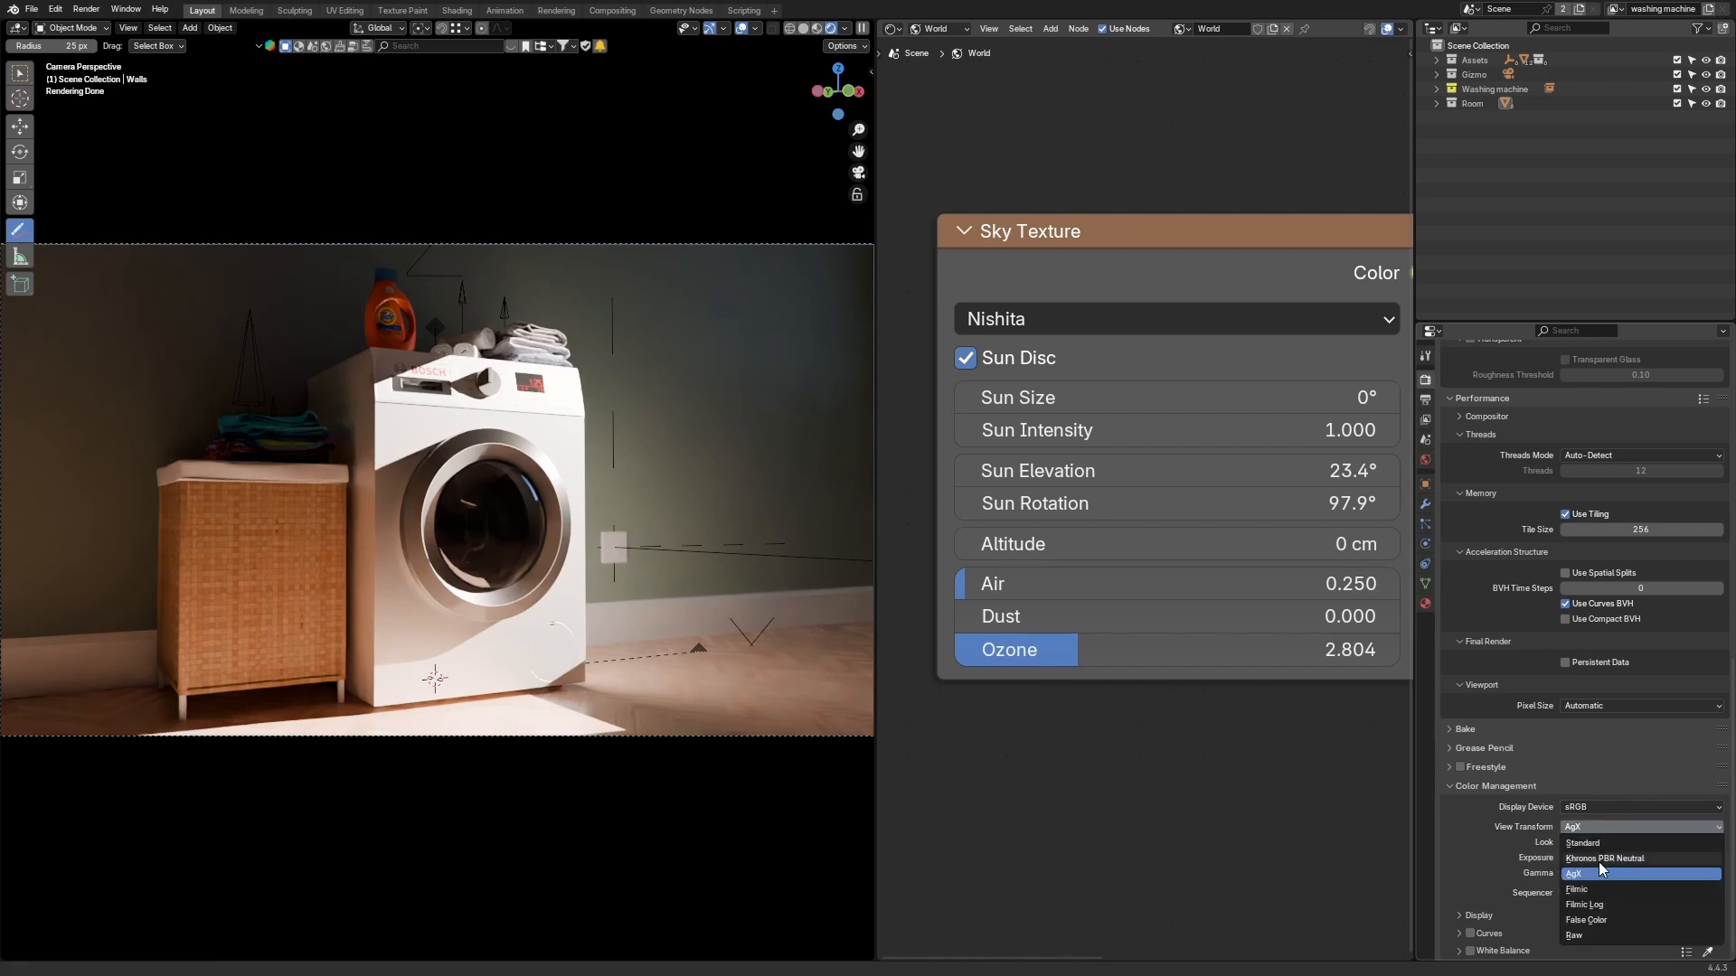
pyautogui.click(1609, 921)
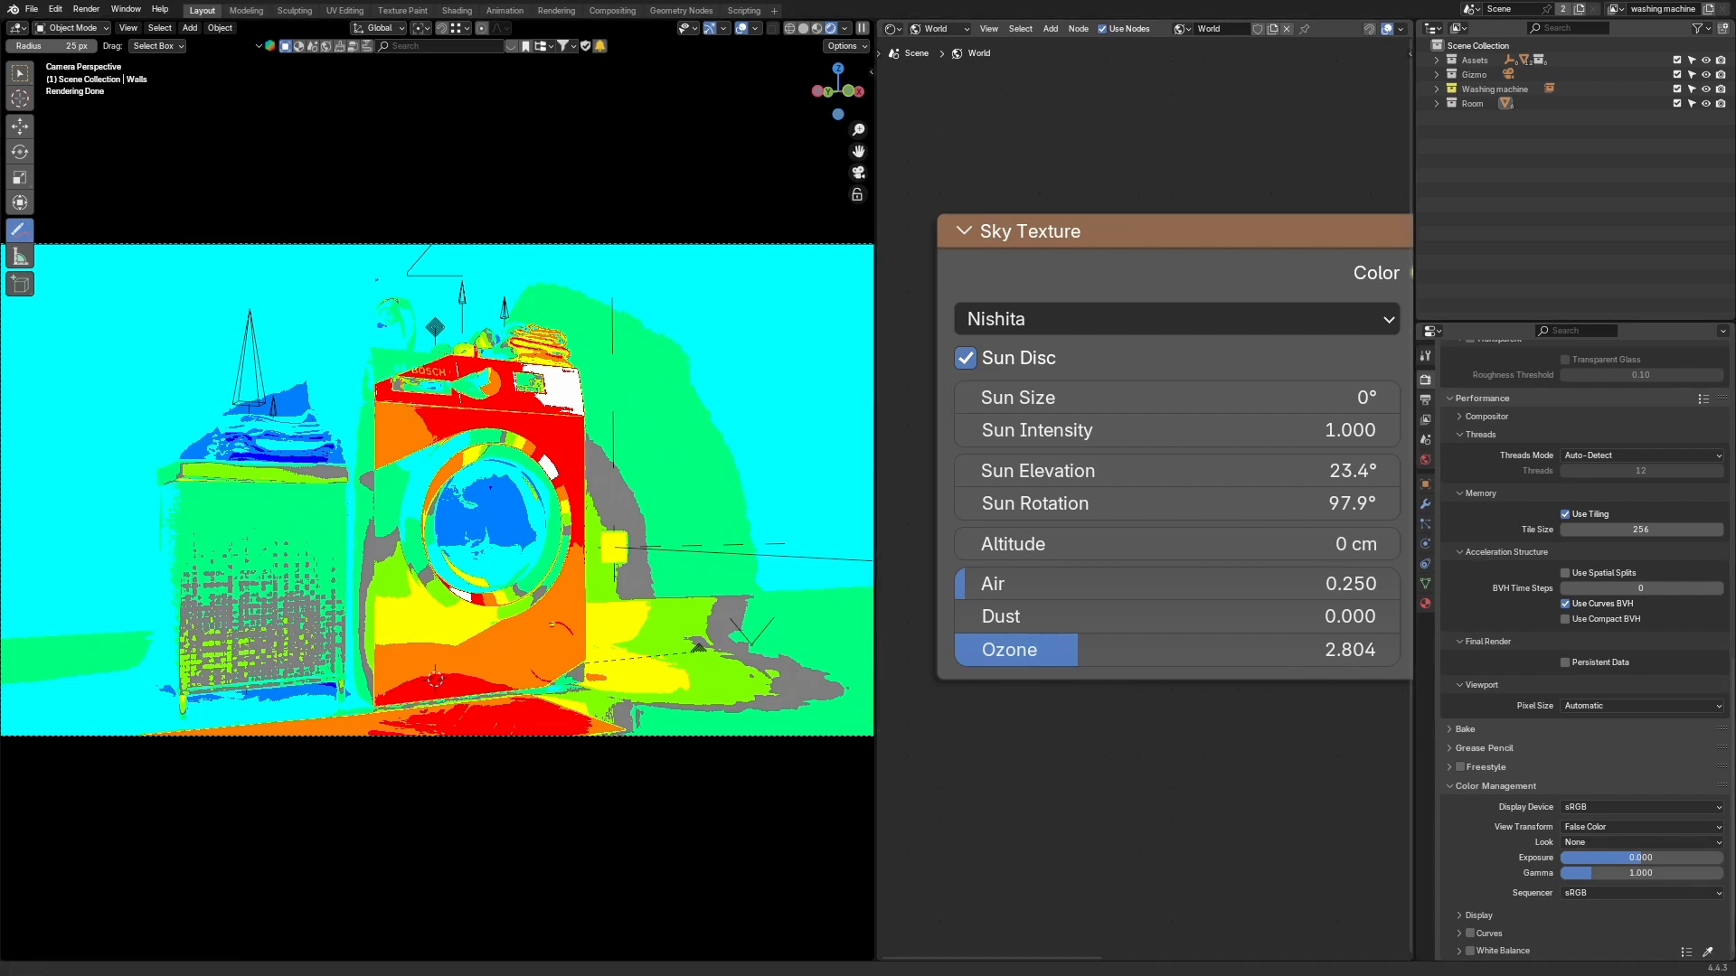
# Step: Switch the render View Transform back to AgX
pyautogui.click(1641, 826)
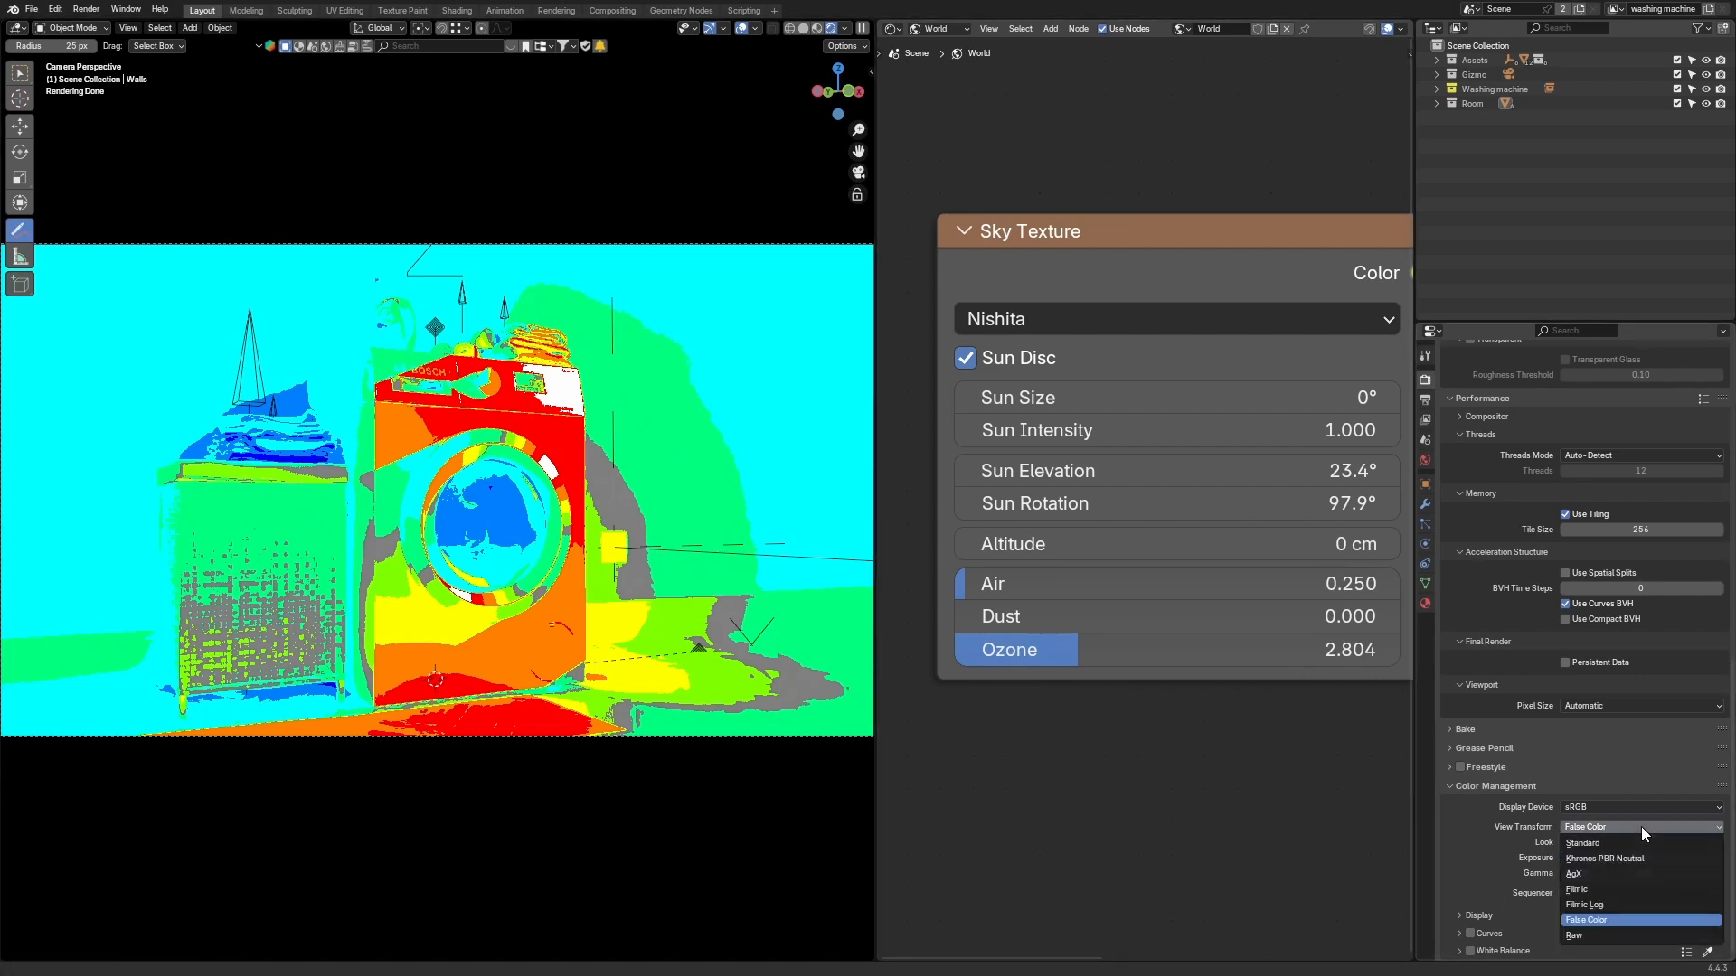
pyautogui.click(1604, 873)
# Step: Increase the Sky Texture's Sun Size to about 25.4°
pyautogui.scroll(-2, 1134, 752)
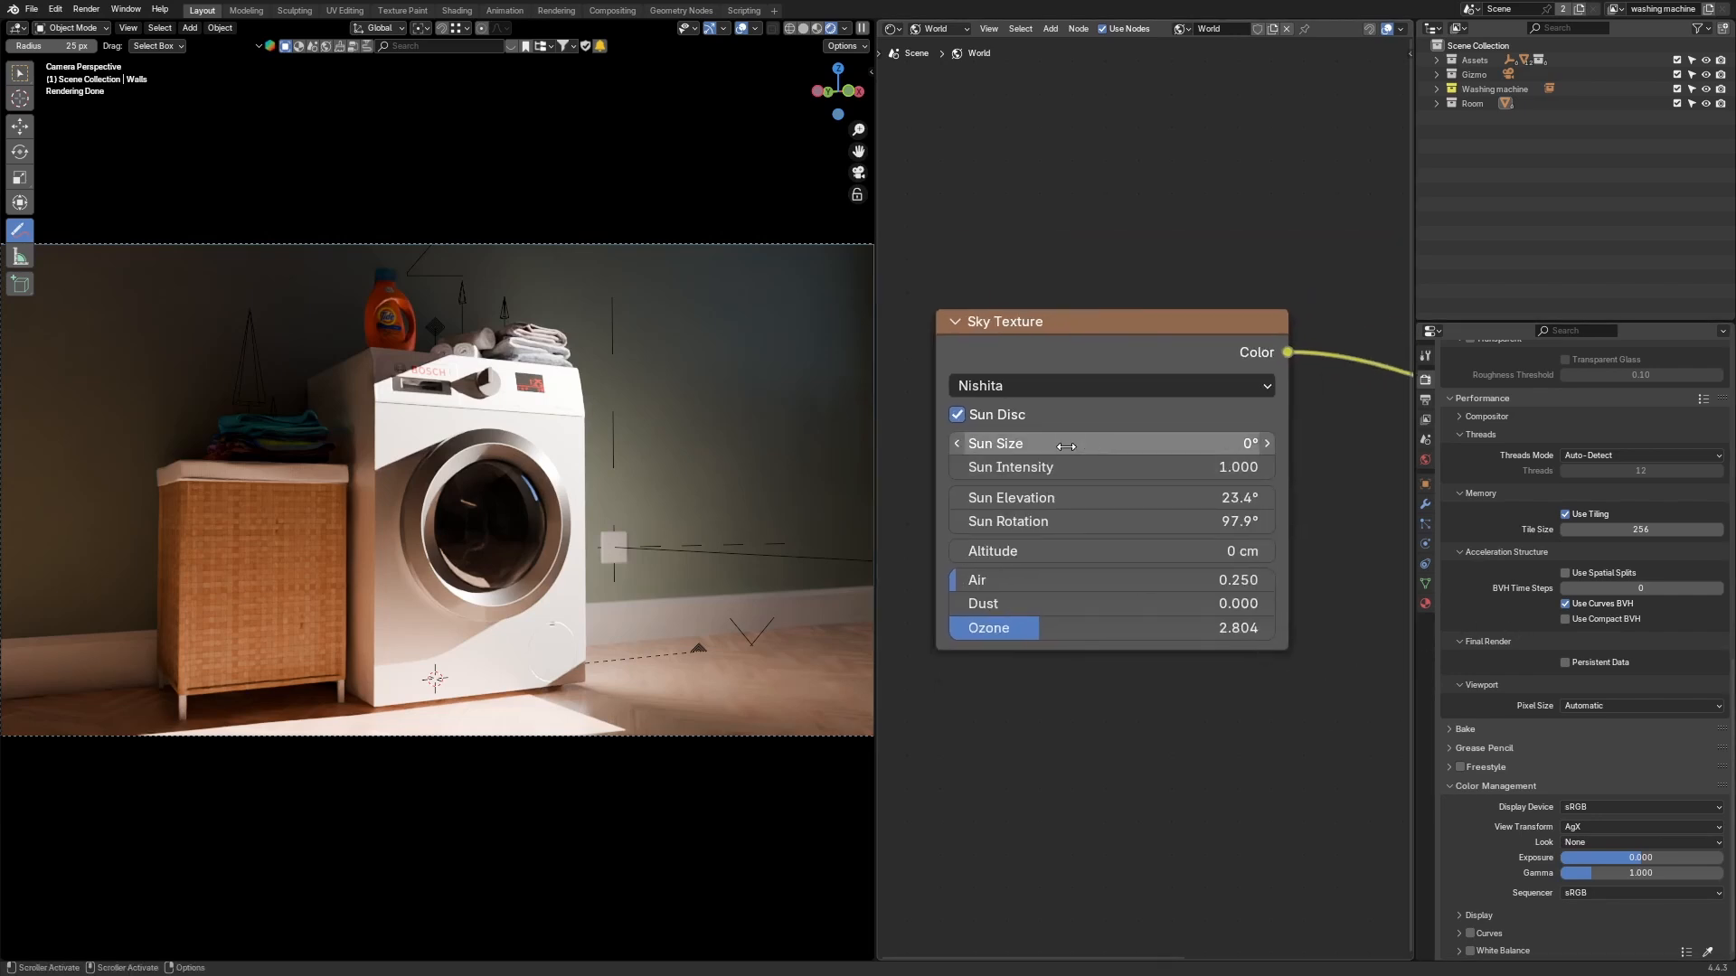
pyautogui.moveTo(1071, 444); pyautogui.dragTo(1074, 444)
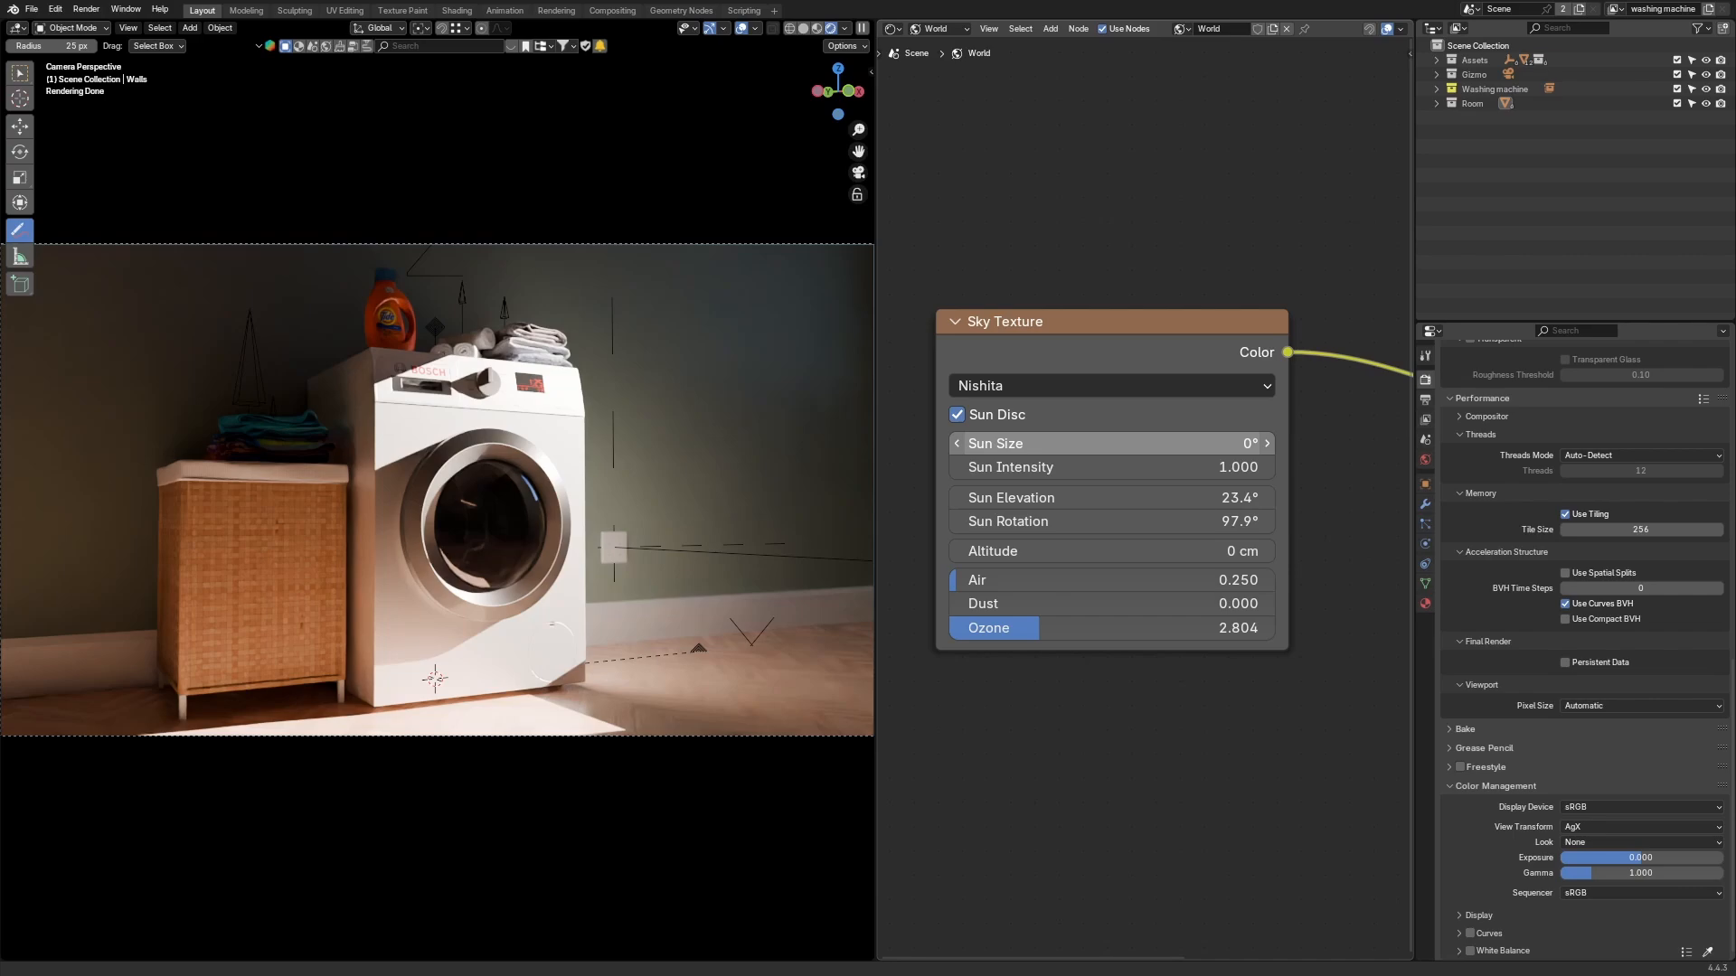
pyautogui.moveTo(1074, 444); pyautogui.dragTo(1230, 444)
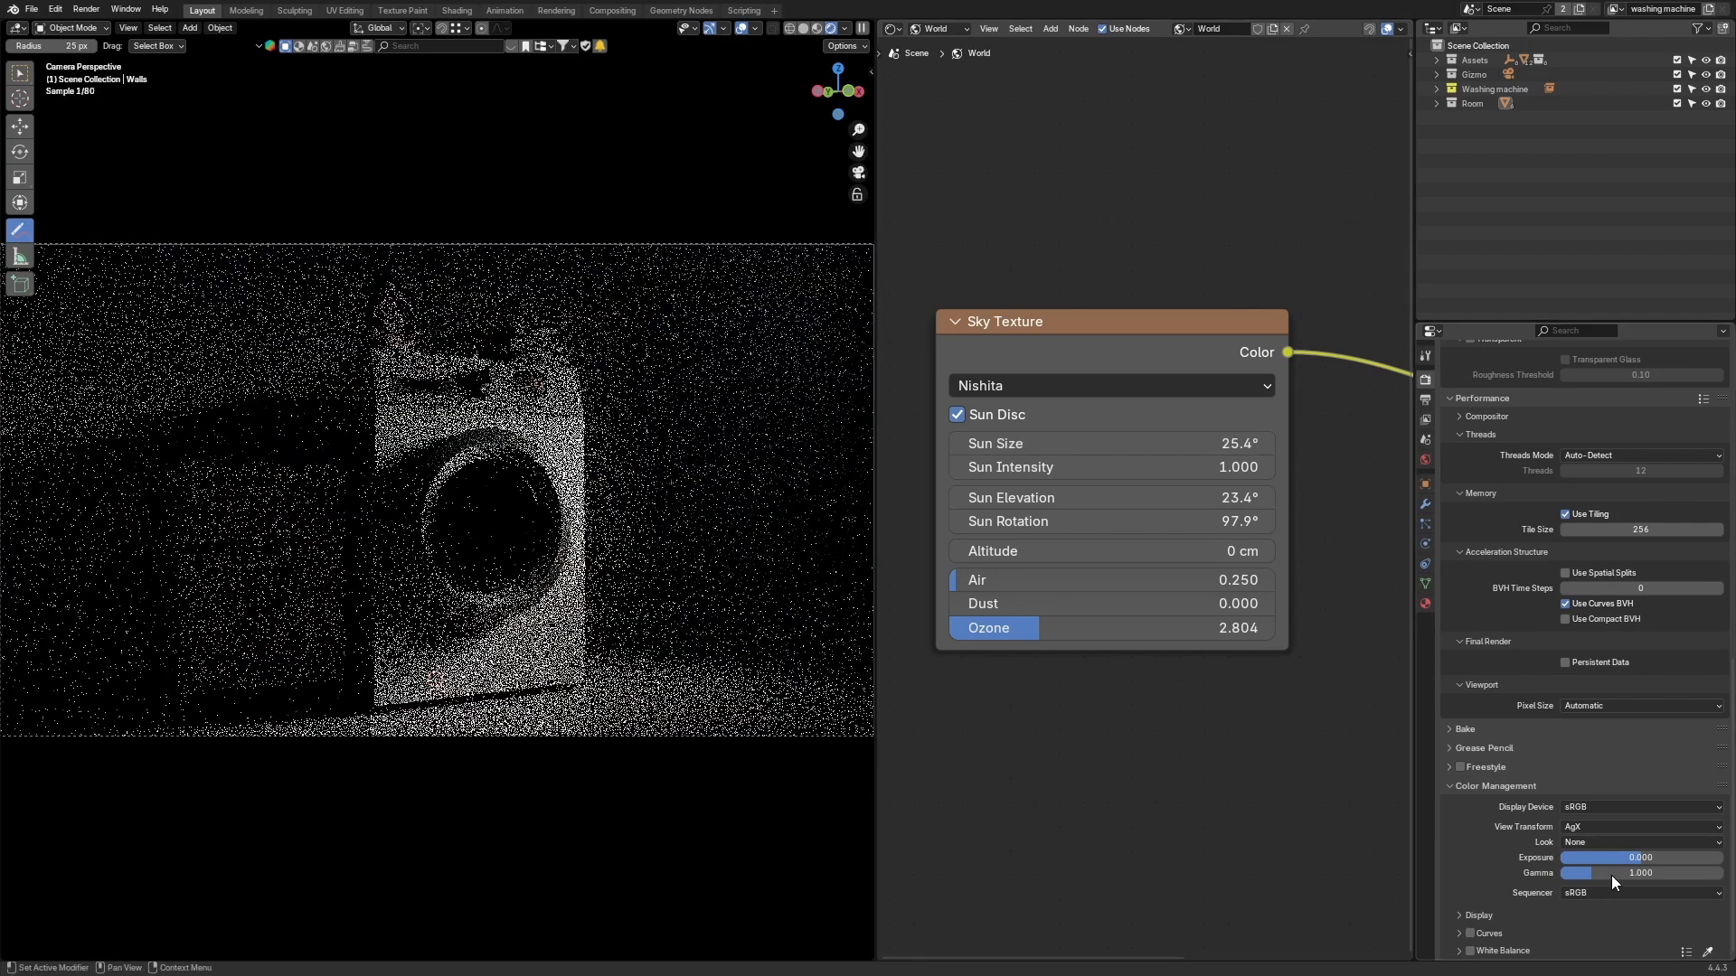
# Step: Preview the scene with the Raw view transform, then set the View Transform back to False Color
pyautogui.click(1650, 828)
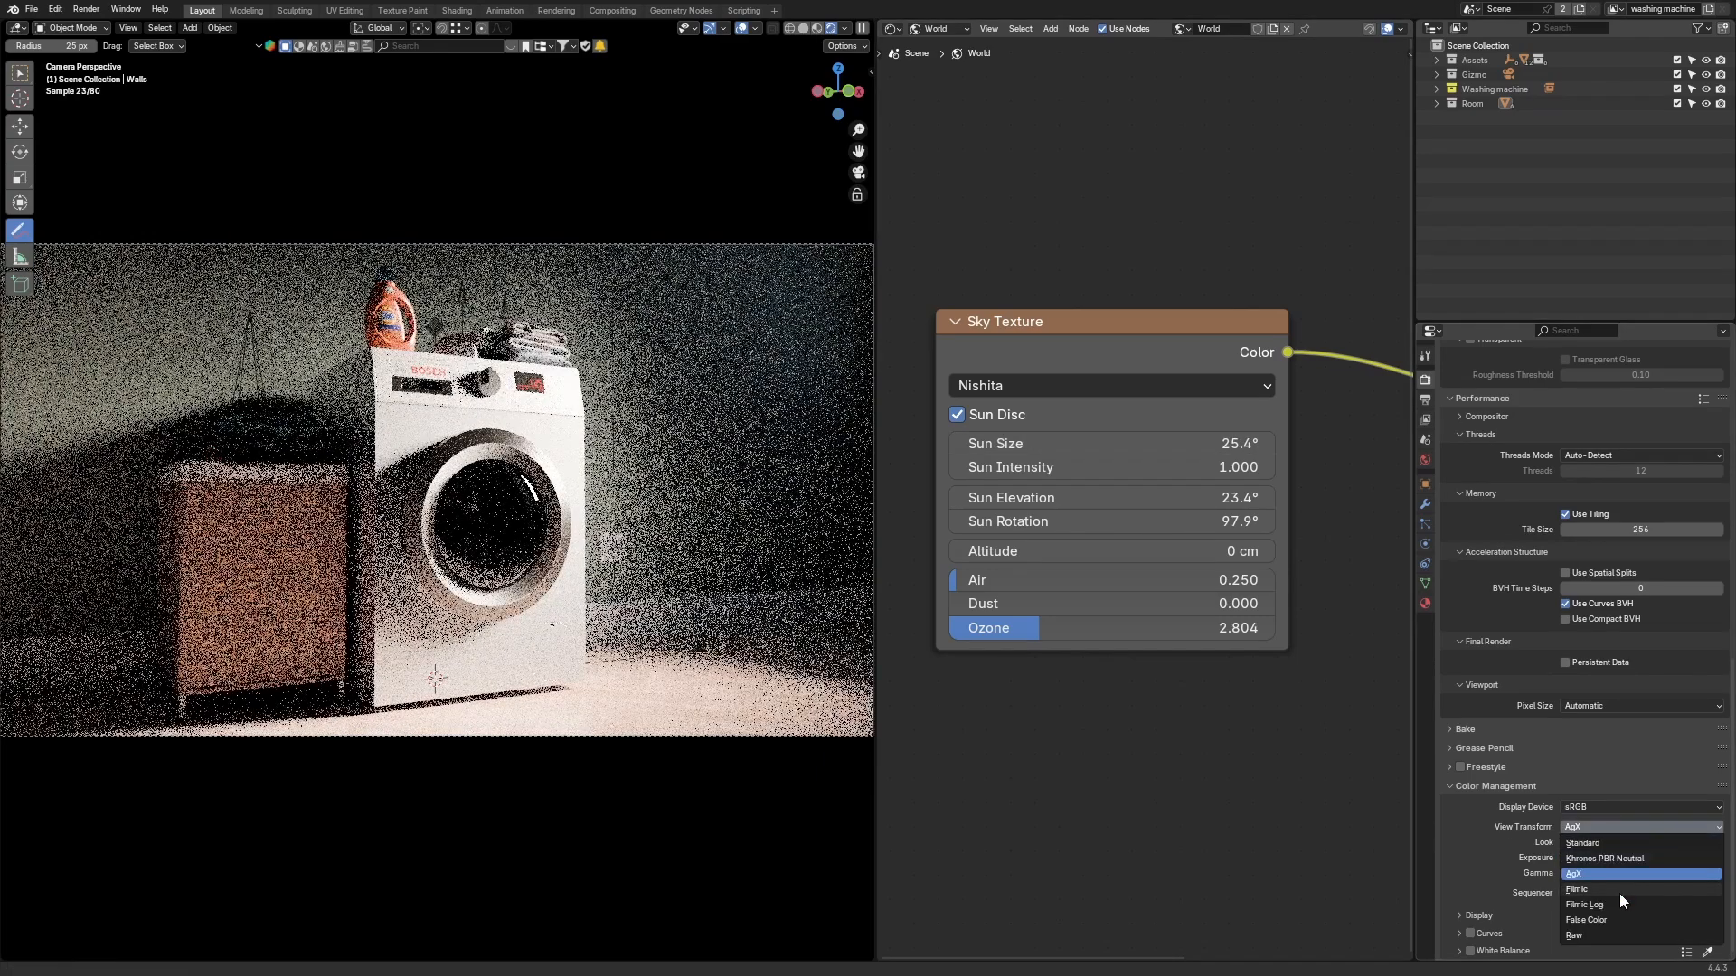
pyautogui.click(1609, 937)
pyautogui.click(1607, 828)
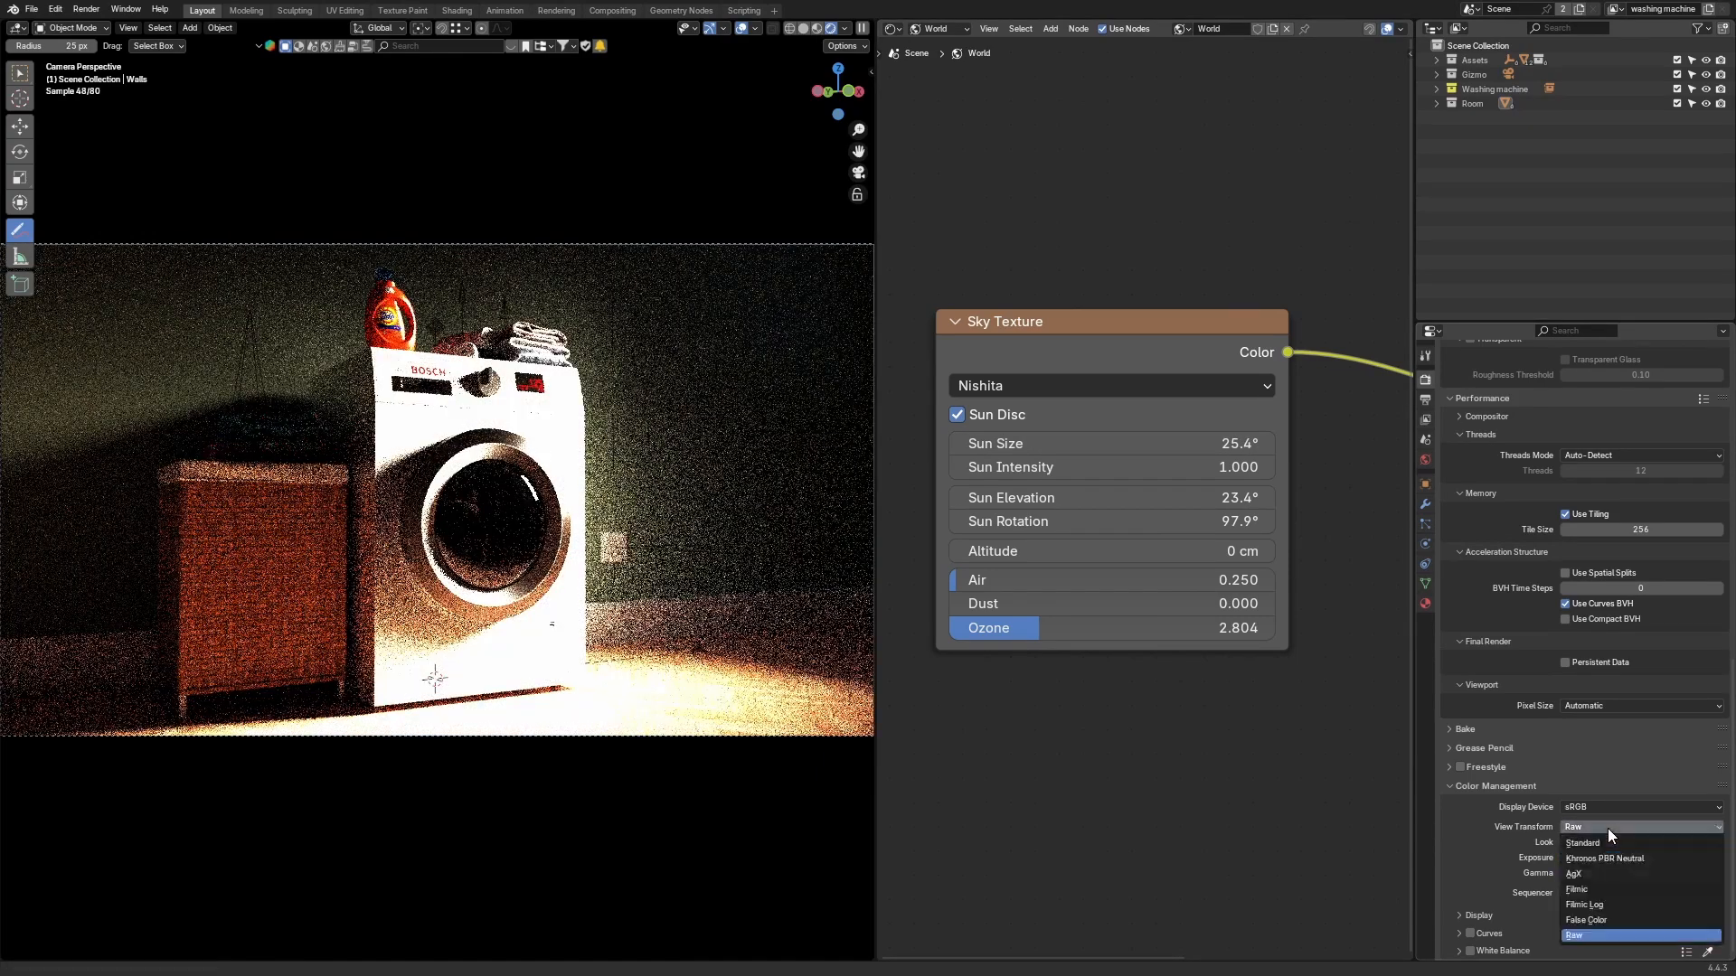
pyautogui.click(1604, 920)
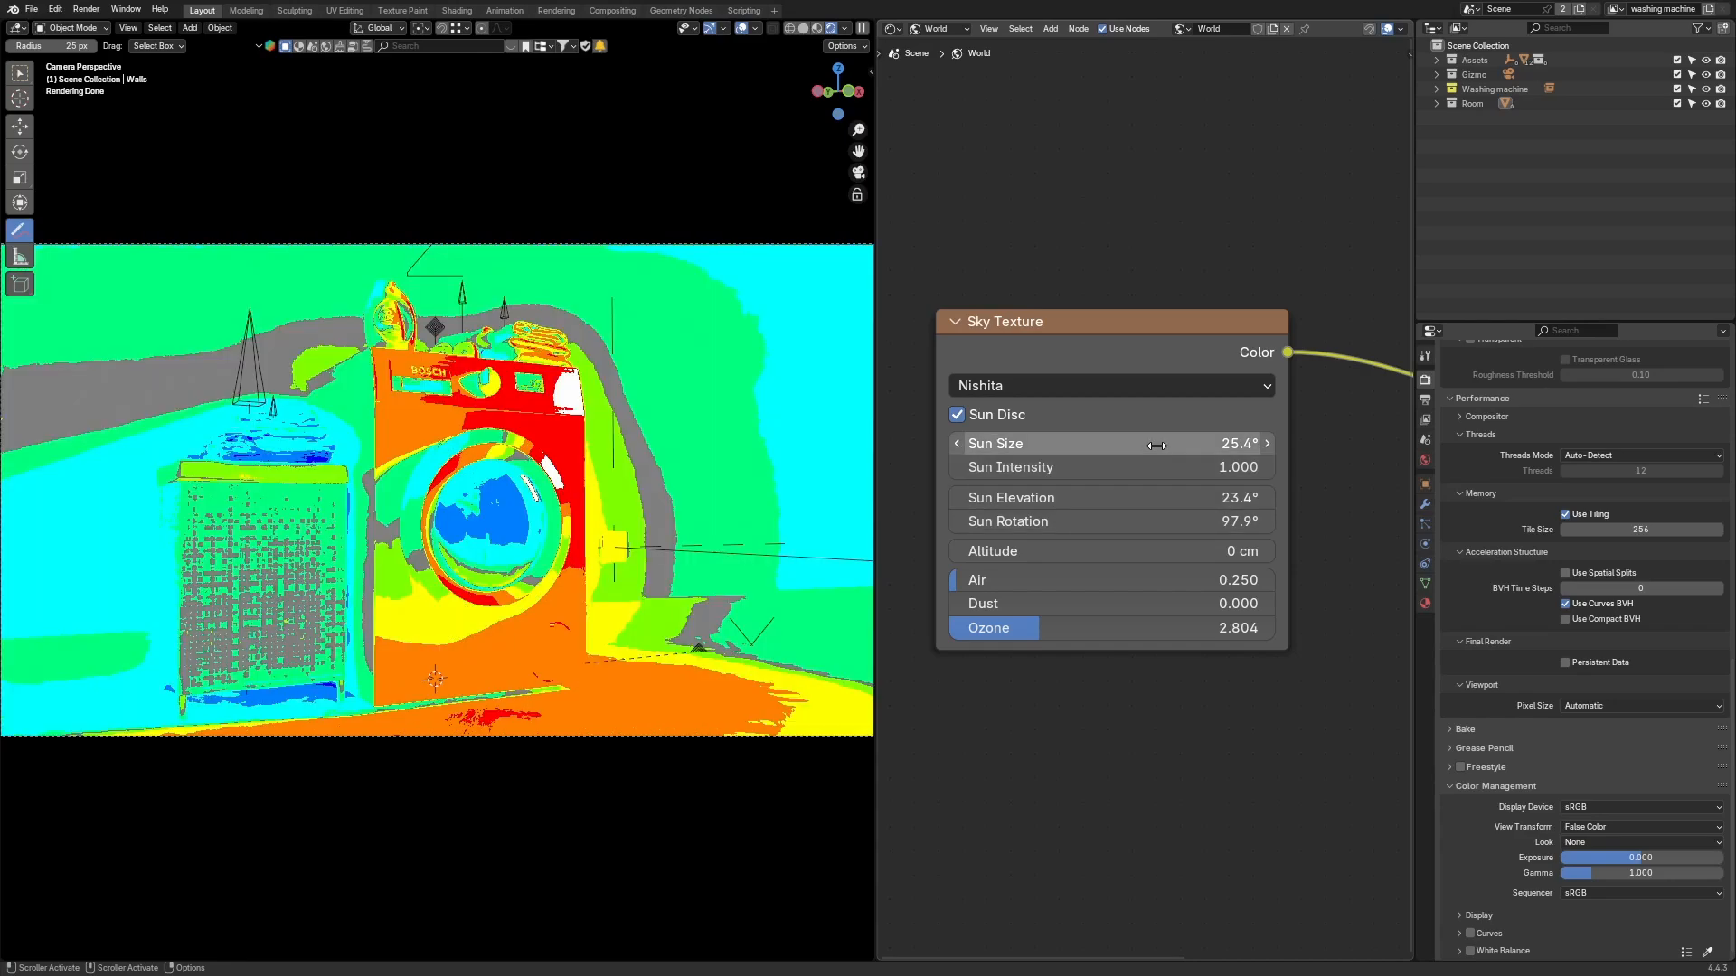
# Step: Set the Sun Size of the Sky Texture to 50°
pyautogui.moveTo(1156, 445); pyautogui.dragTo(1235, 446)
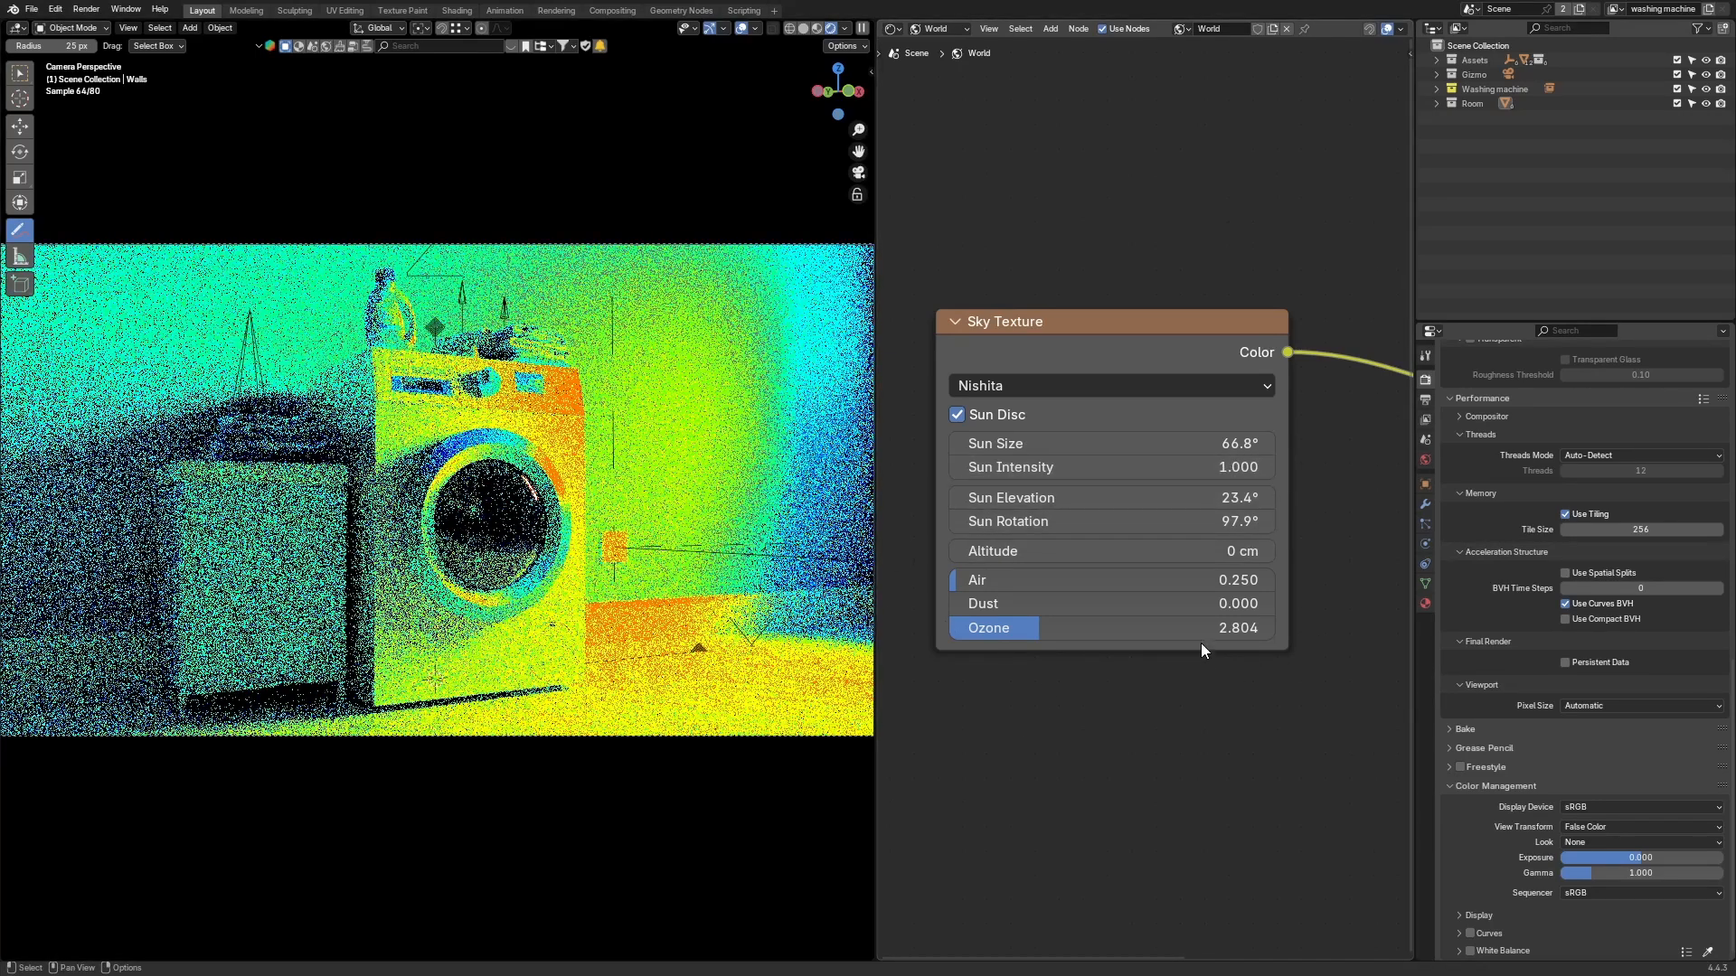
pyautogui.click(1160, 445)
pyautogui.write('50')
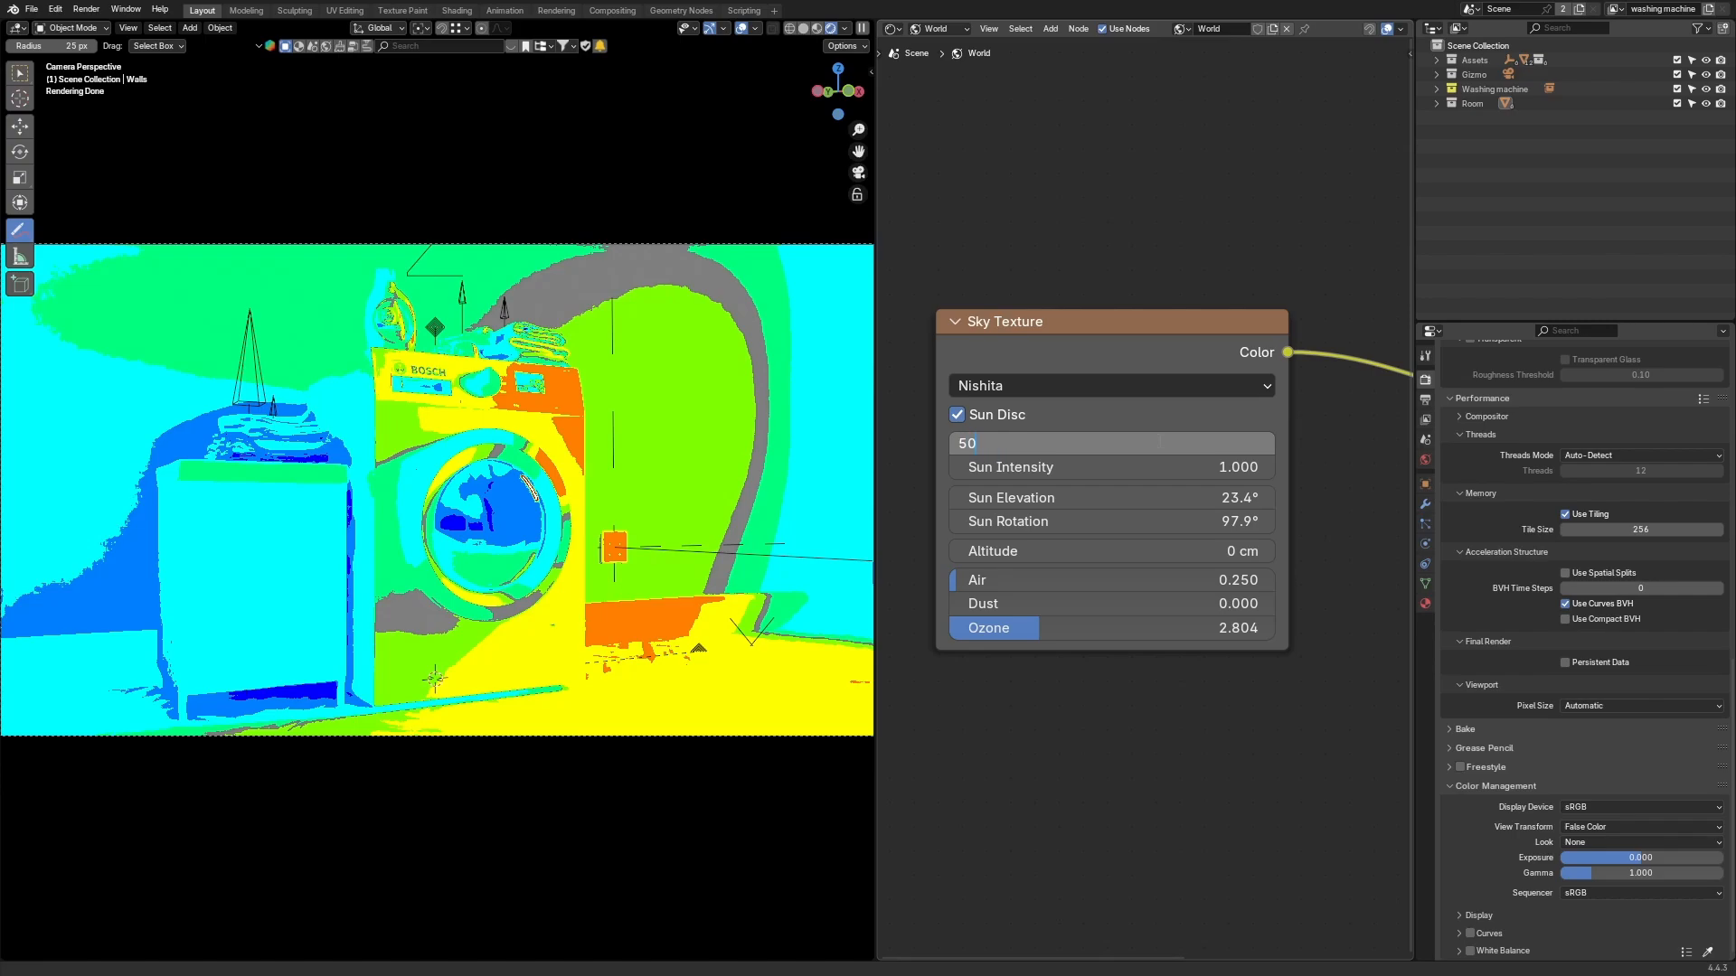
pyautogui.press('Return')
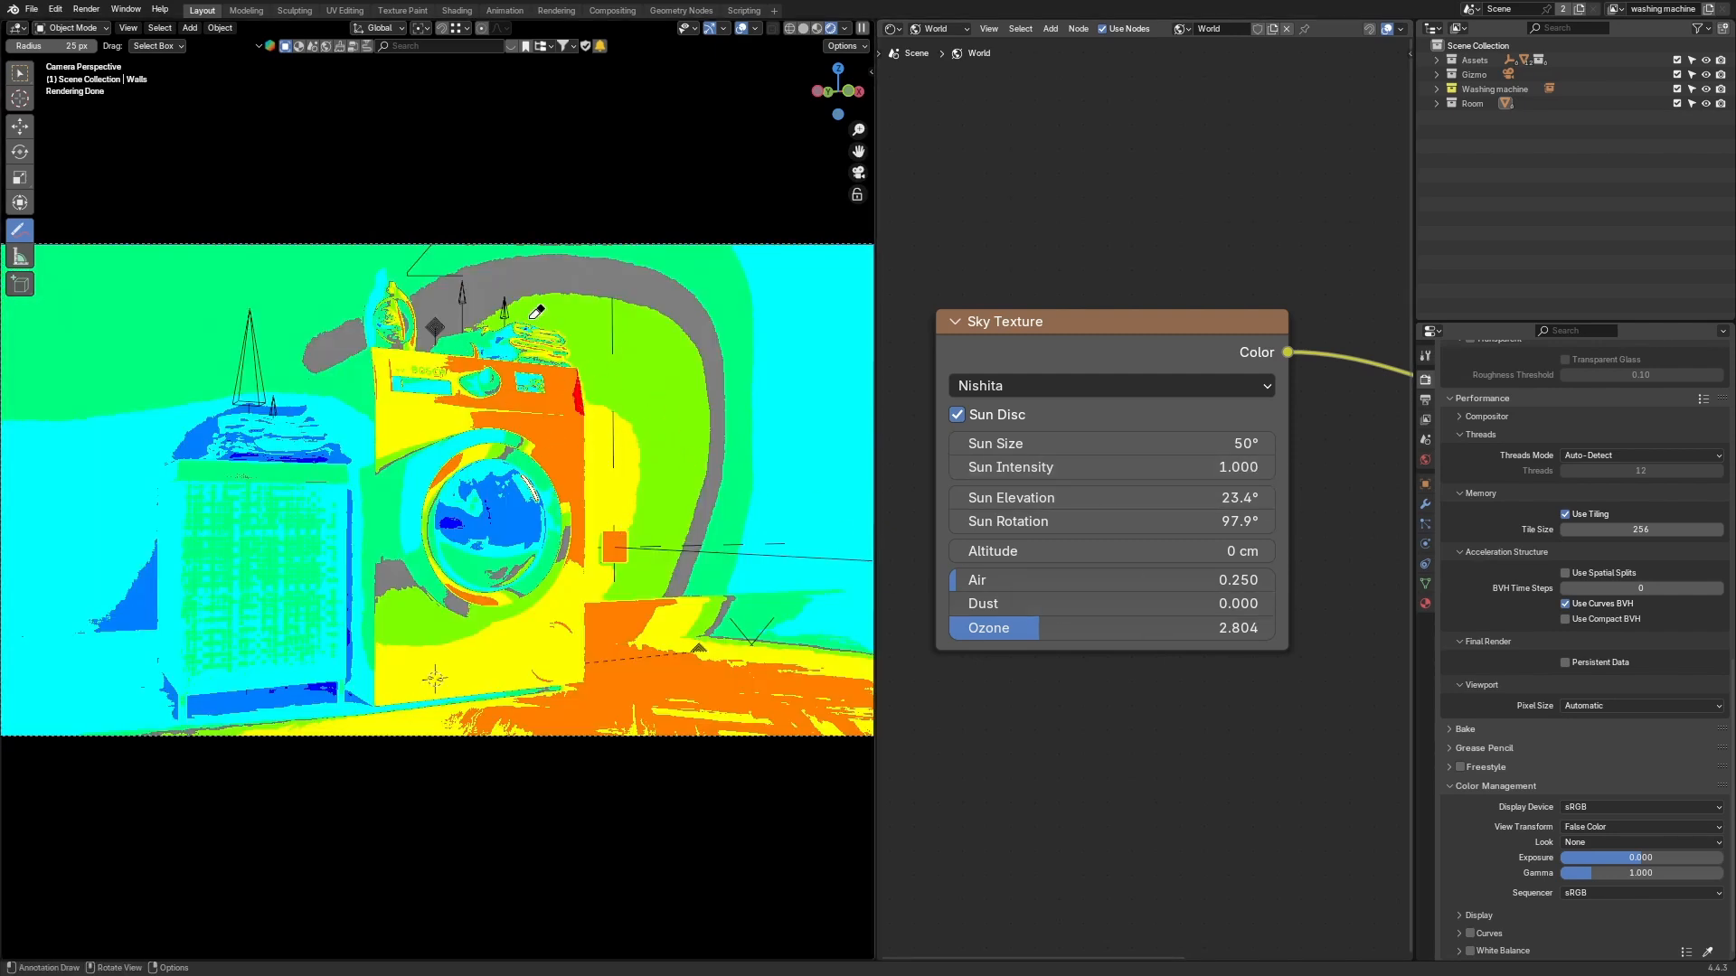
# Step: Set the Sun Size of the Sky Texture to 70°
pyautogui.moveTo(1175, 443); pyautogui.dragTo(1239, 443)
pyautogui.click(1239, 443)
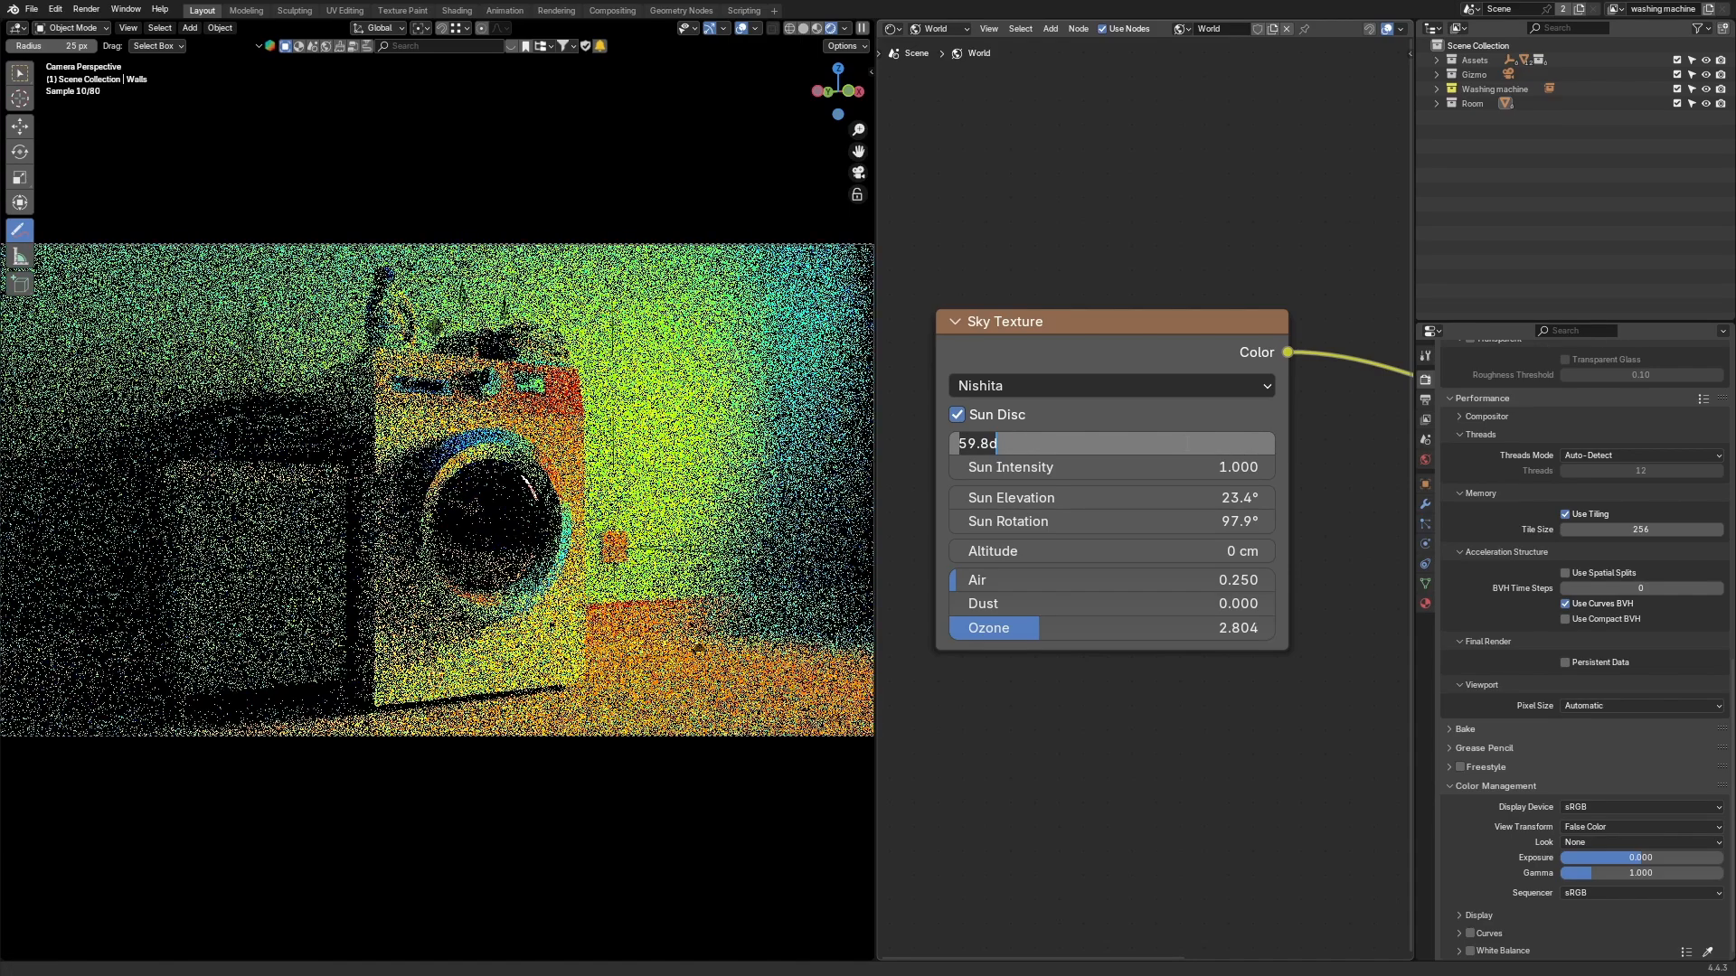
pyautogui.write('740')
pyautogui.press('BackSpace')
pyautogui.write('0')
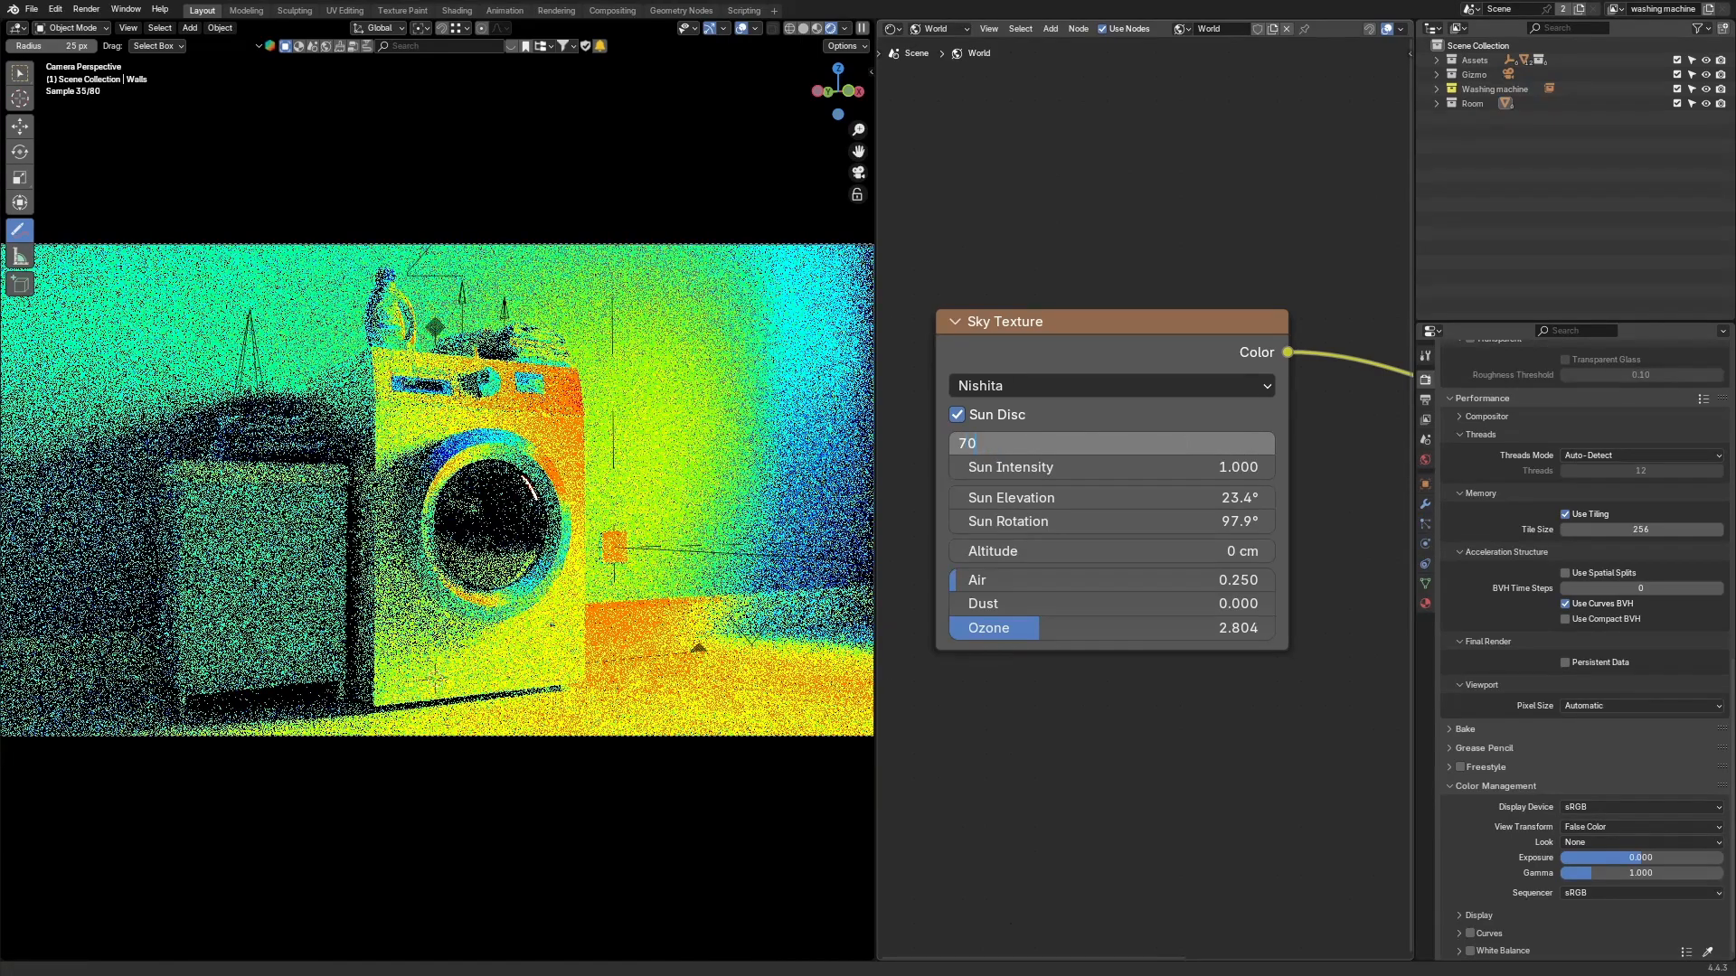
pyautogui.press('Return')
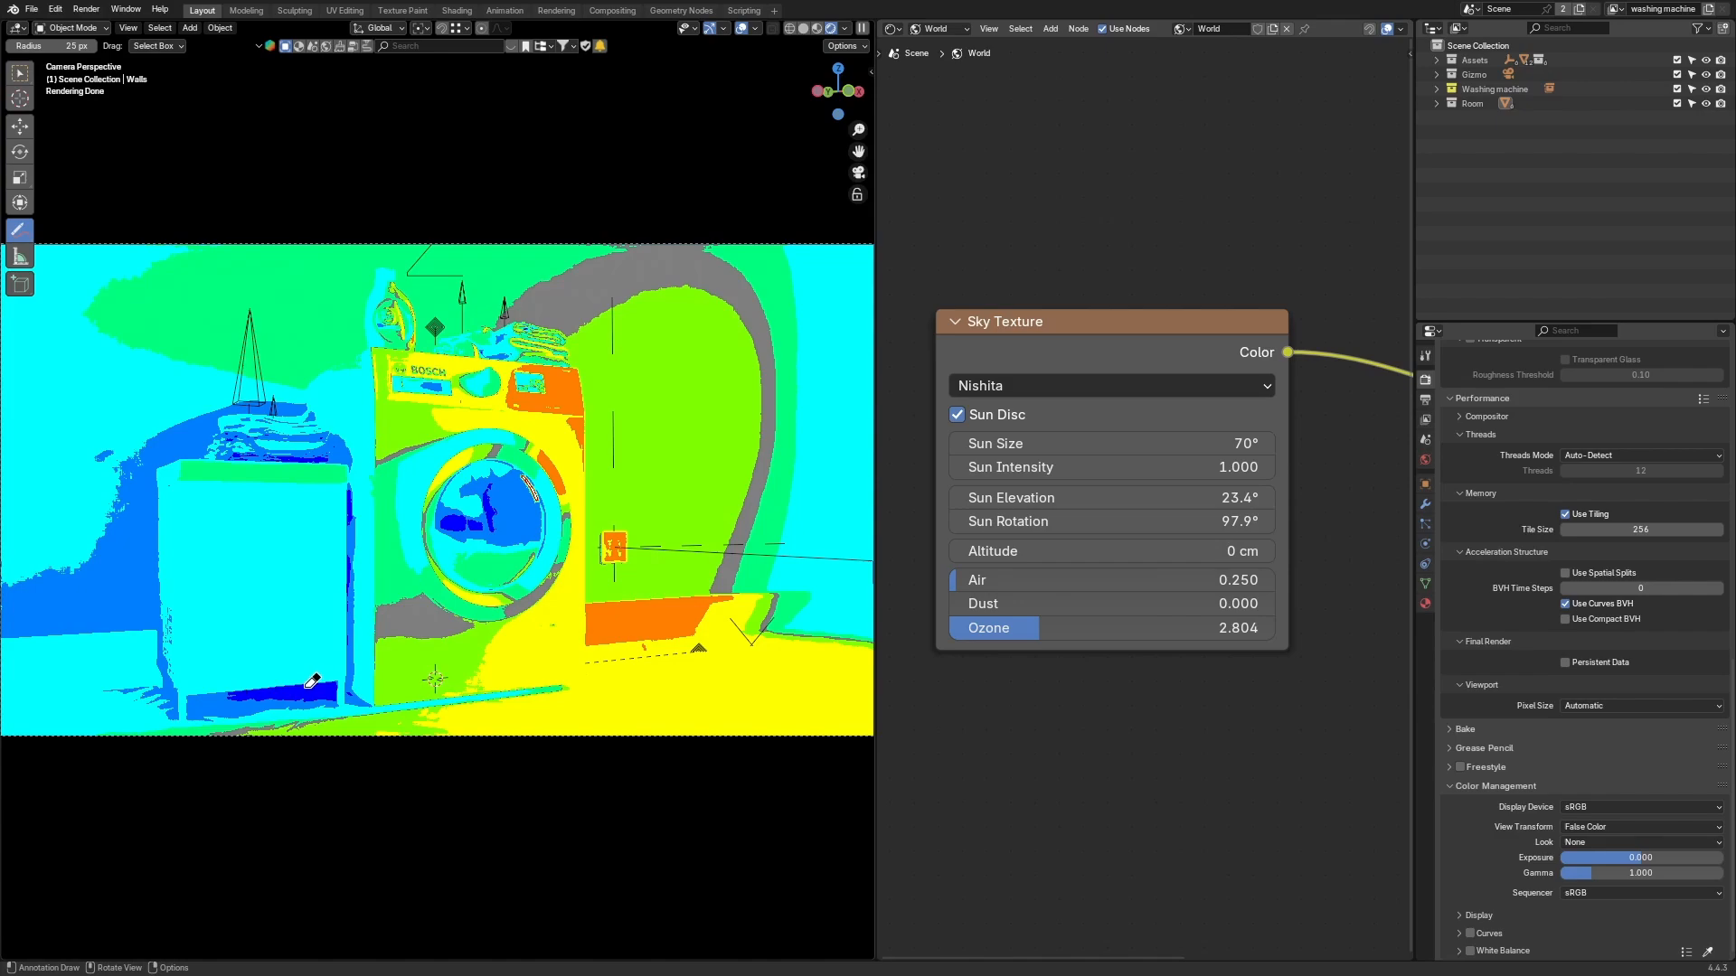
# Step: Maximize the 3D viewport and frame the camera view to inspect the render
pyautogui.hotkey('ctrl', 'alt', 'space')
pyautogui.press('Home')
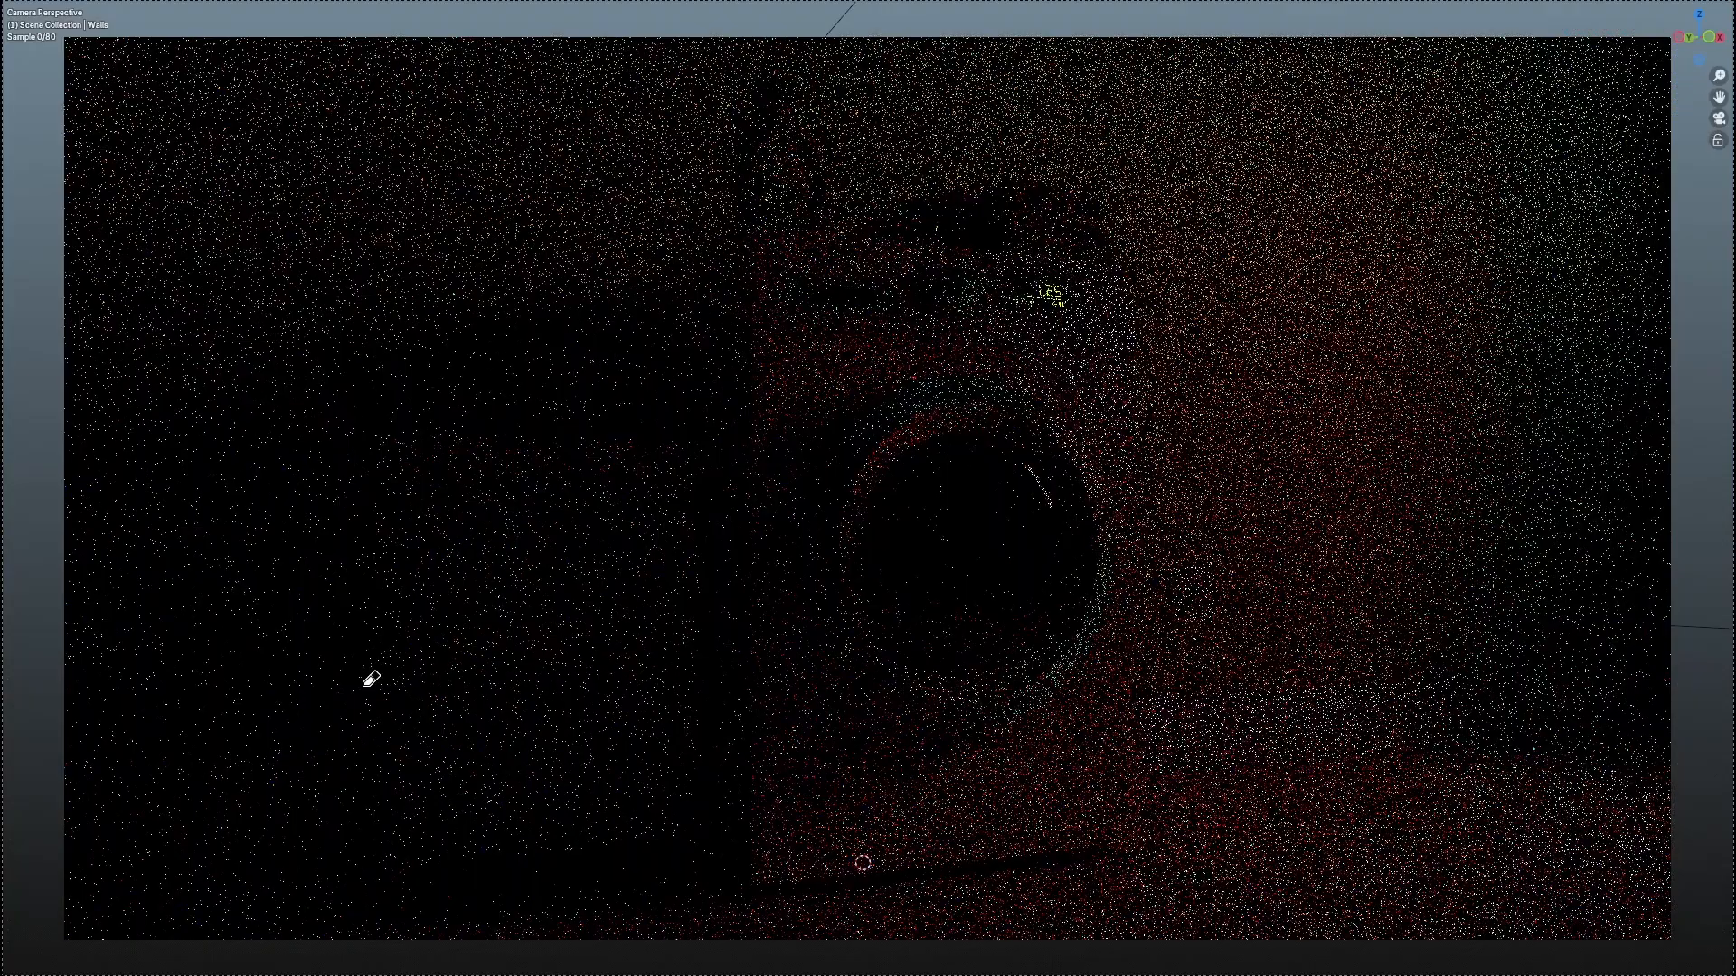
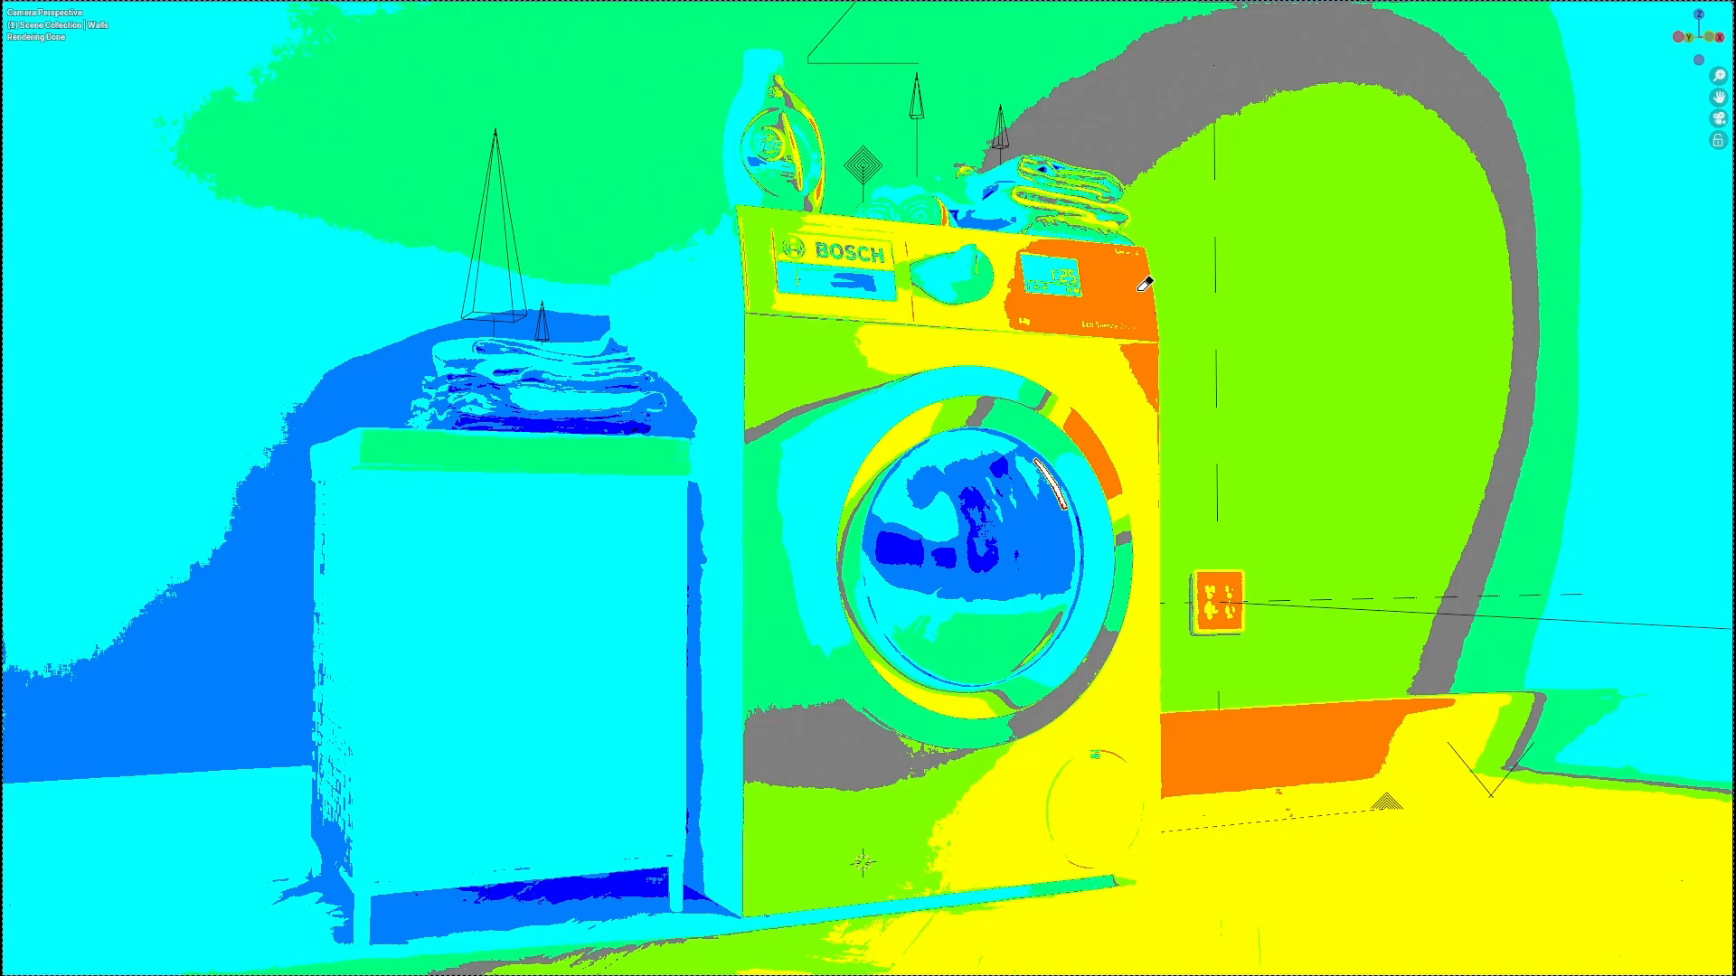
# Step: Switch the View Transform from False Color to AgX and maximize the 3D viewport
pyautogui.hotkey('ctrl', 'alt', 'space')
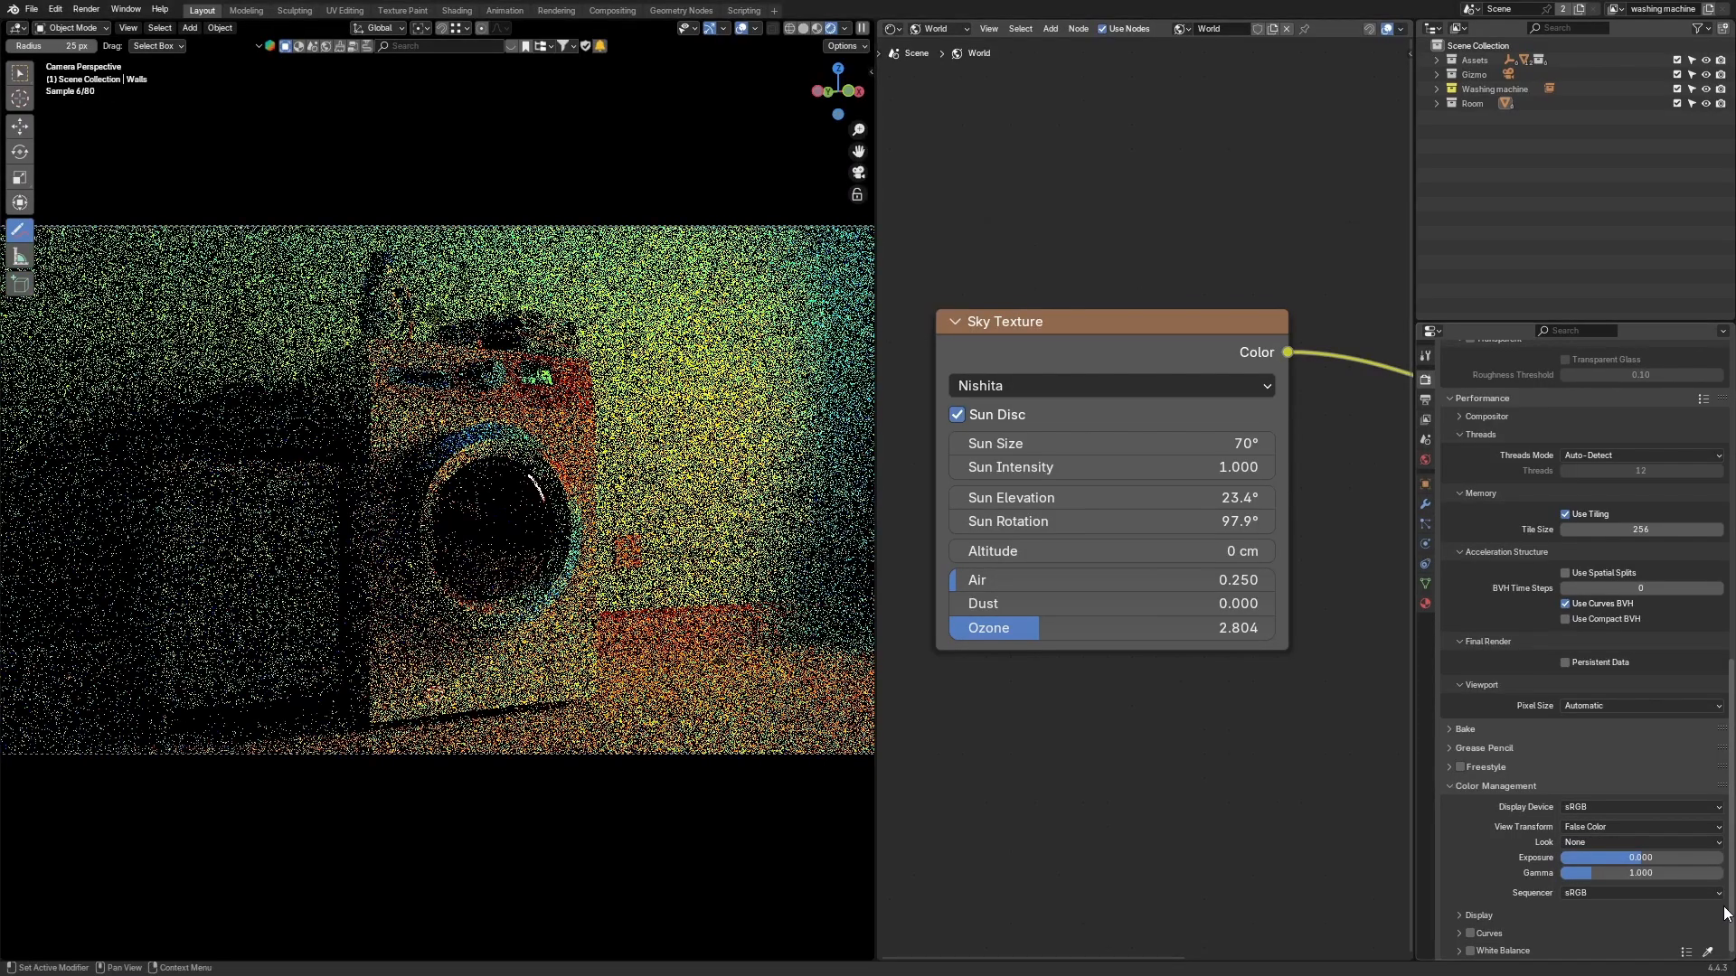
pyautogui.click(1603, 825)
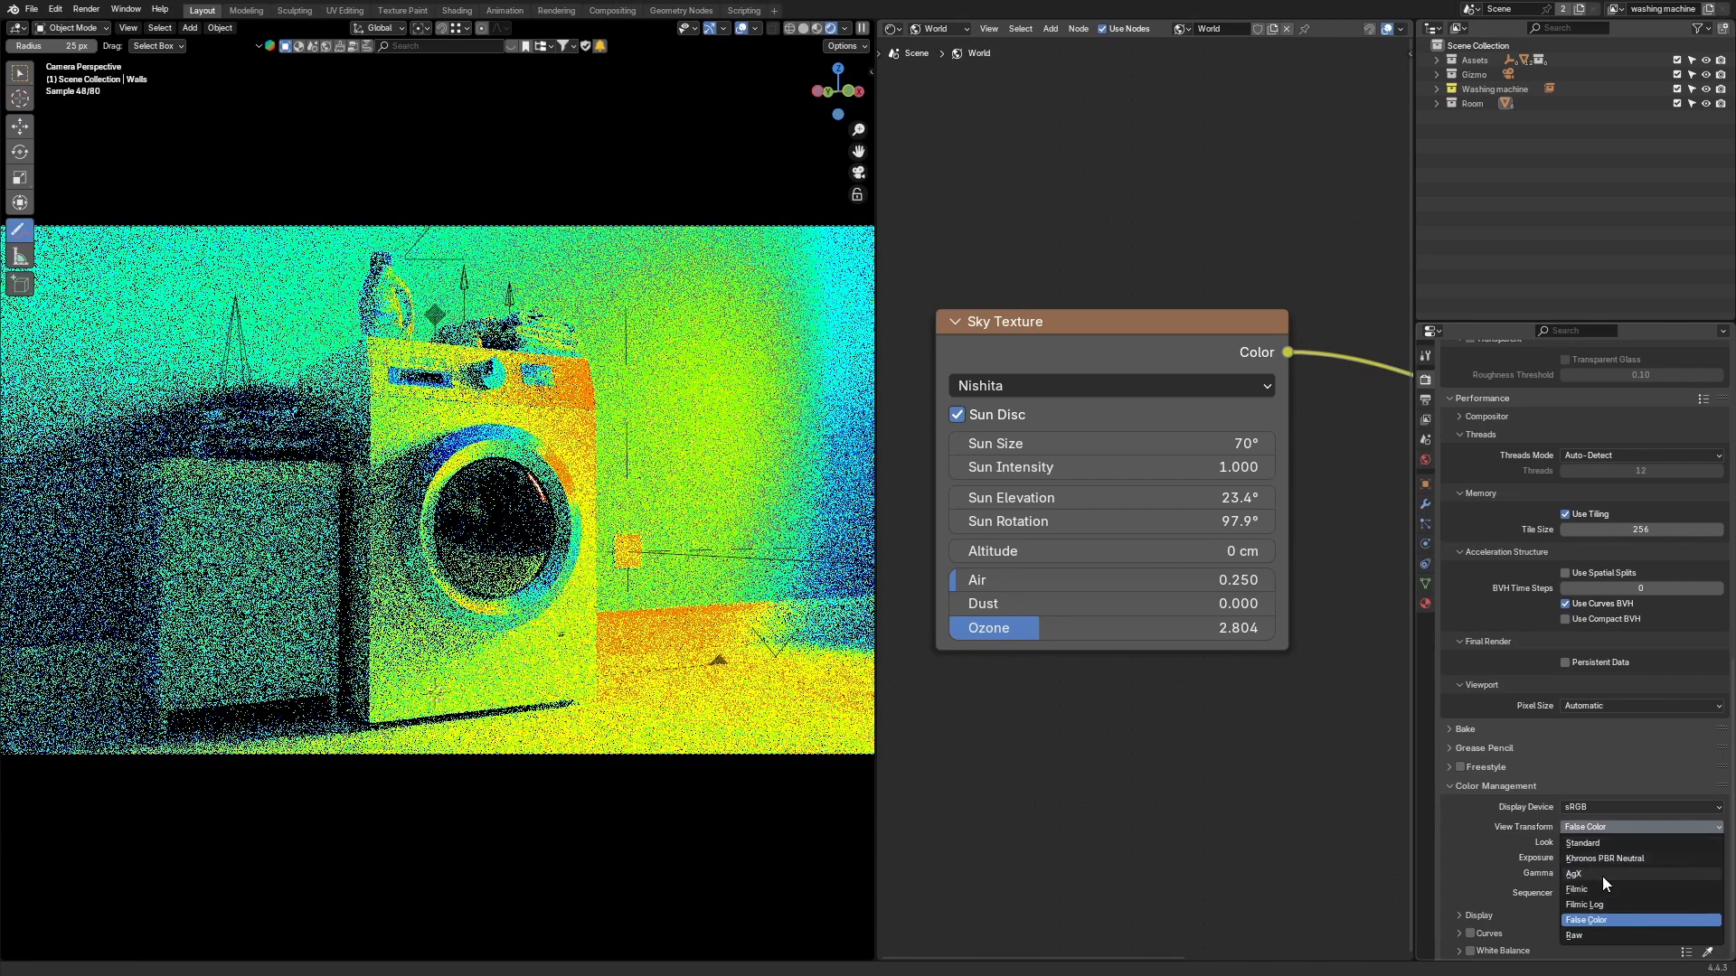
pyautogui.click(1602, 876)
pyautogui.hotkey('ctrl', 'alt', 'space')
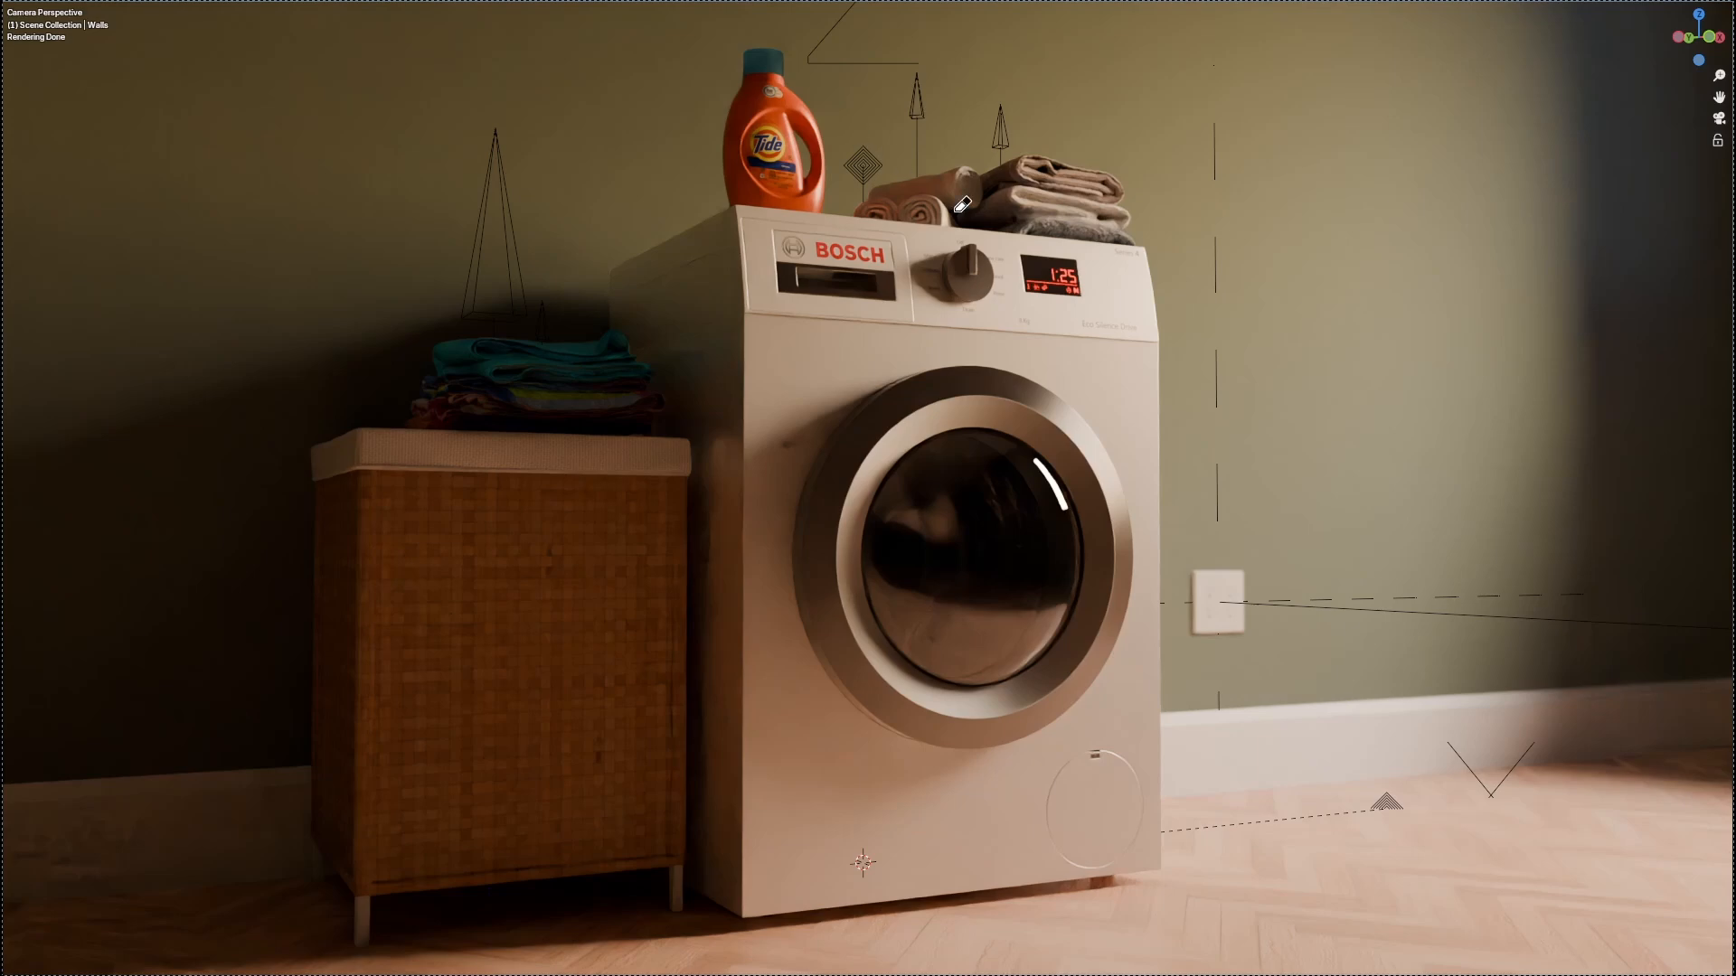
# Step: Set a render region around the detergent bottle and the top of the washing machine
pyautogui.keyDown('shift'); pyautogui.moveTo(934, 160); pyautogui.dragTo(954, 384, button='middle'); pyautogui.keyUp('shift')
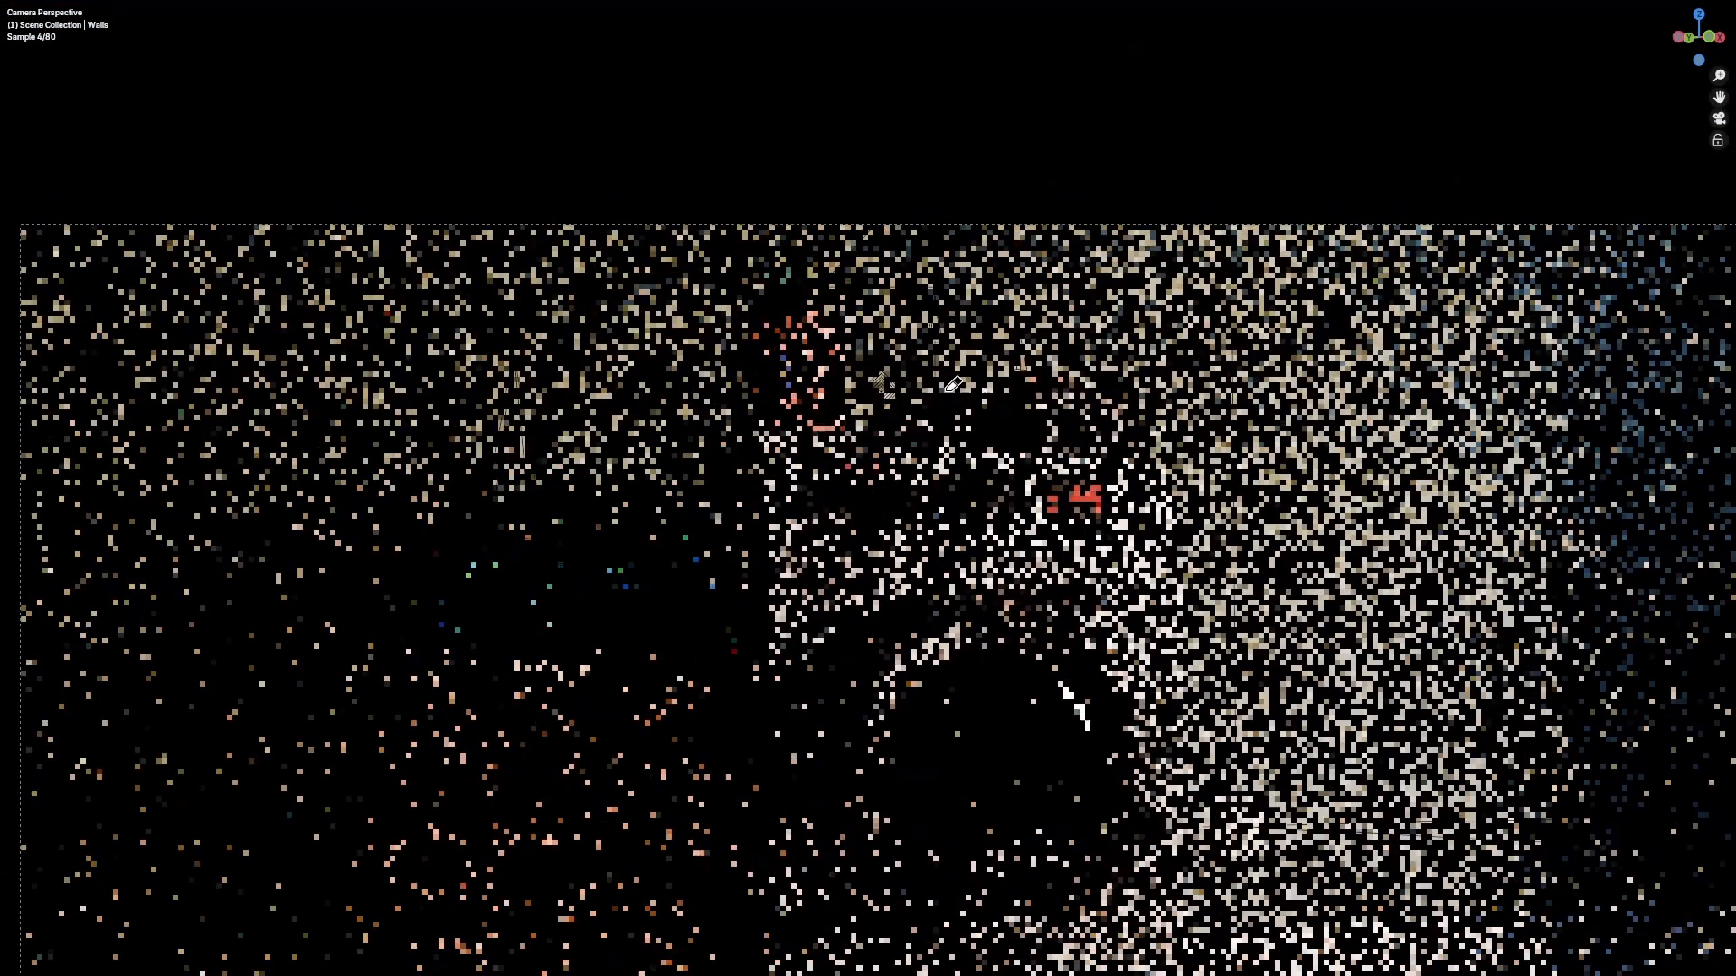
pyautogui.scroll(6, 953, 384)
pyautogui.scroll(3, 986, 364)
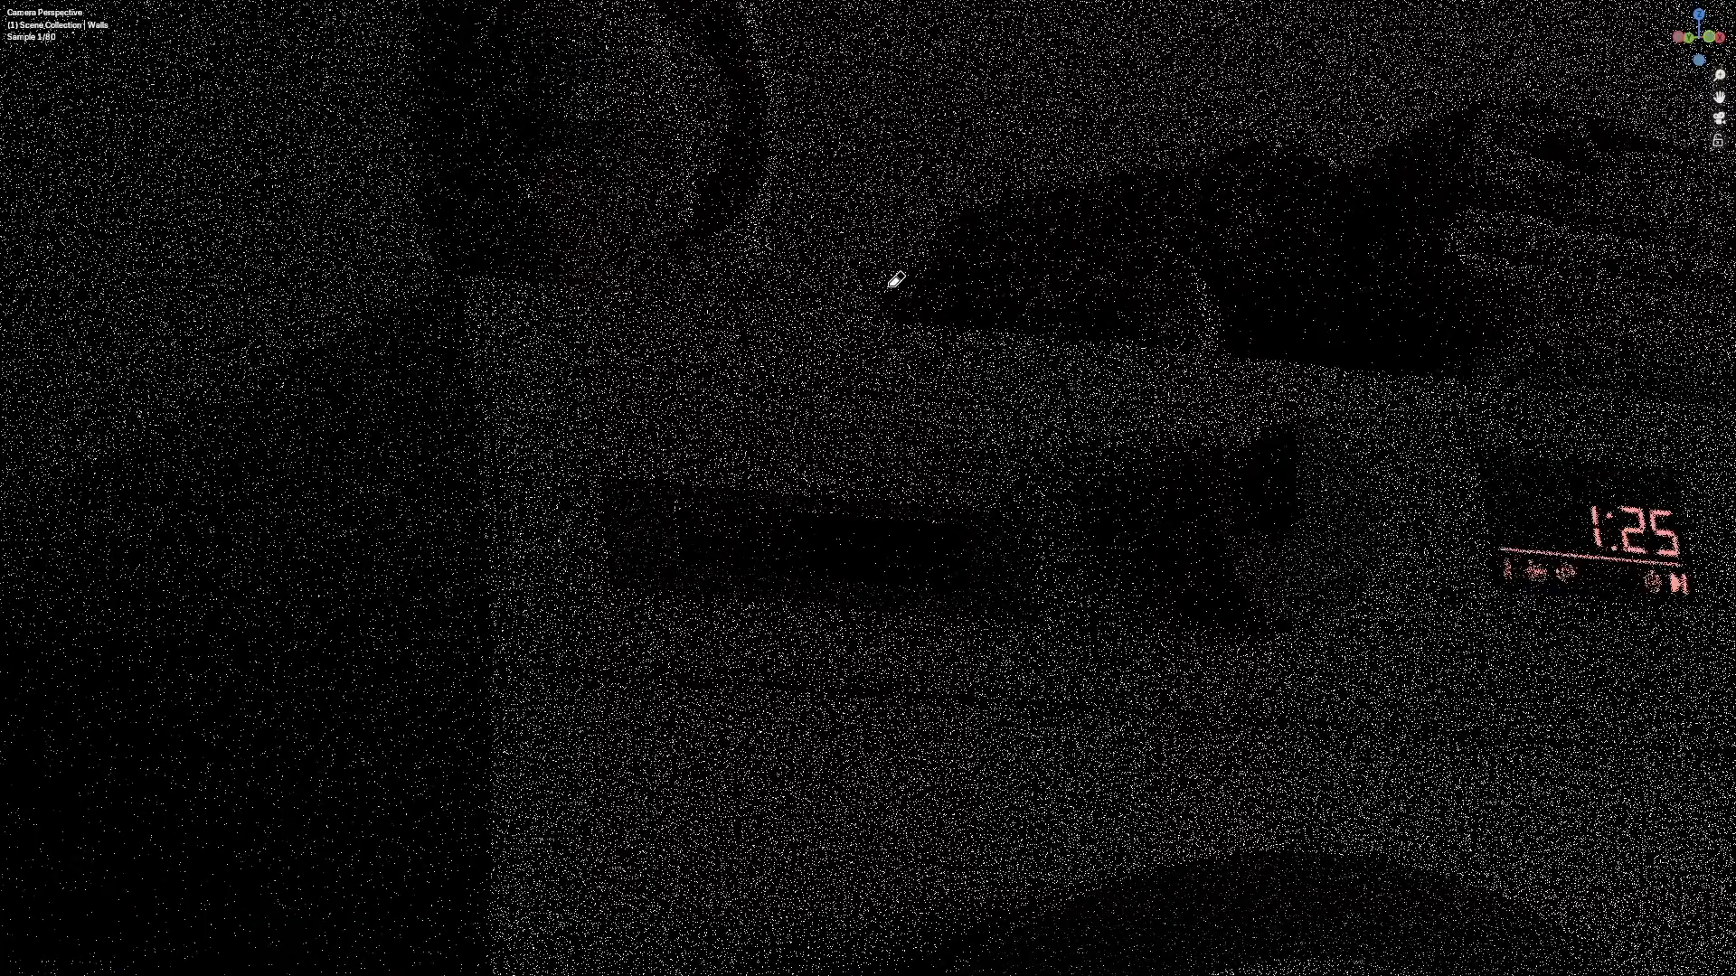
pyautogui.keyDown('shift'); pyautogui.moveTo(888, 287); pyautogui.dragTo(912, 443, button='middle'); pyautogui.keyUp('shift')
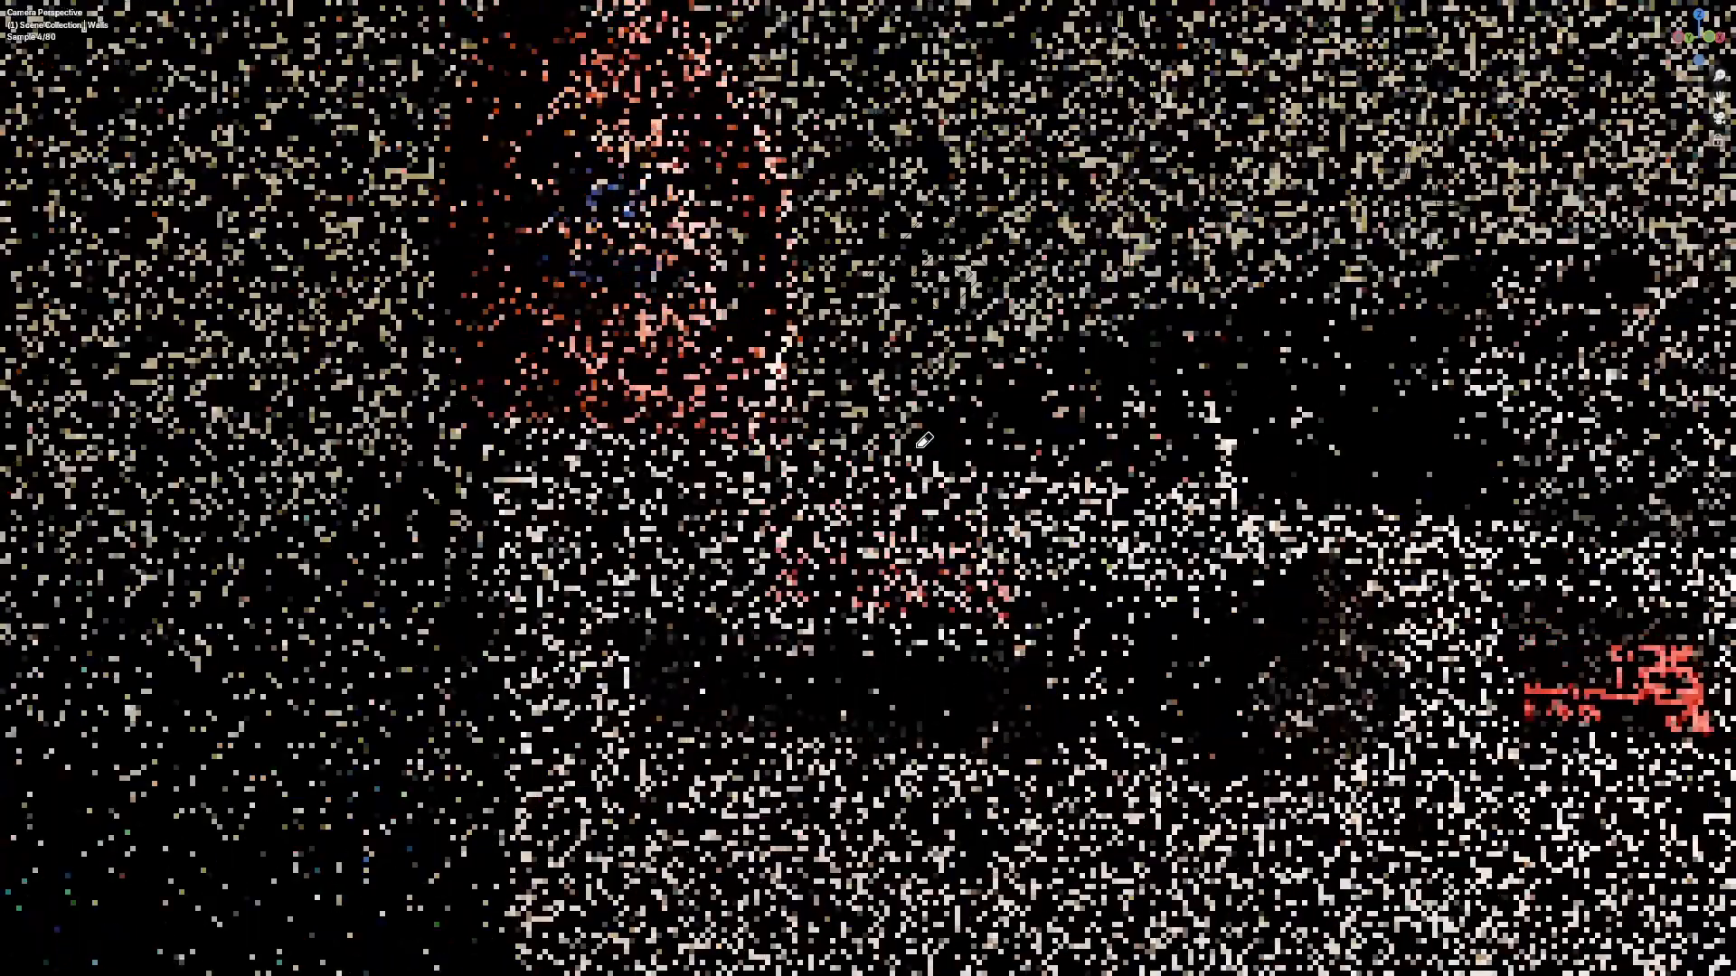
pyautogui.keyDown('shift'); pyautogui.moveTo(874, 383); pyautogui.dragTo(858, 443, button='middle'); pyautogui.keyUp('shift')
pyautogui.scroll(-1, 852, 469)
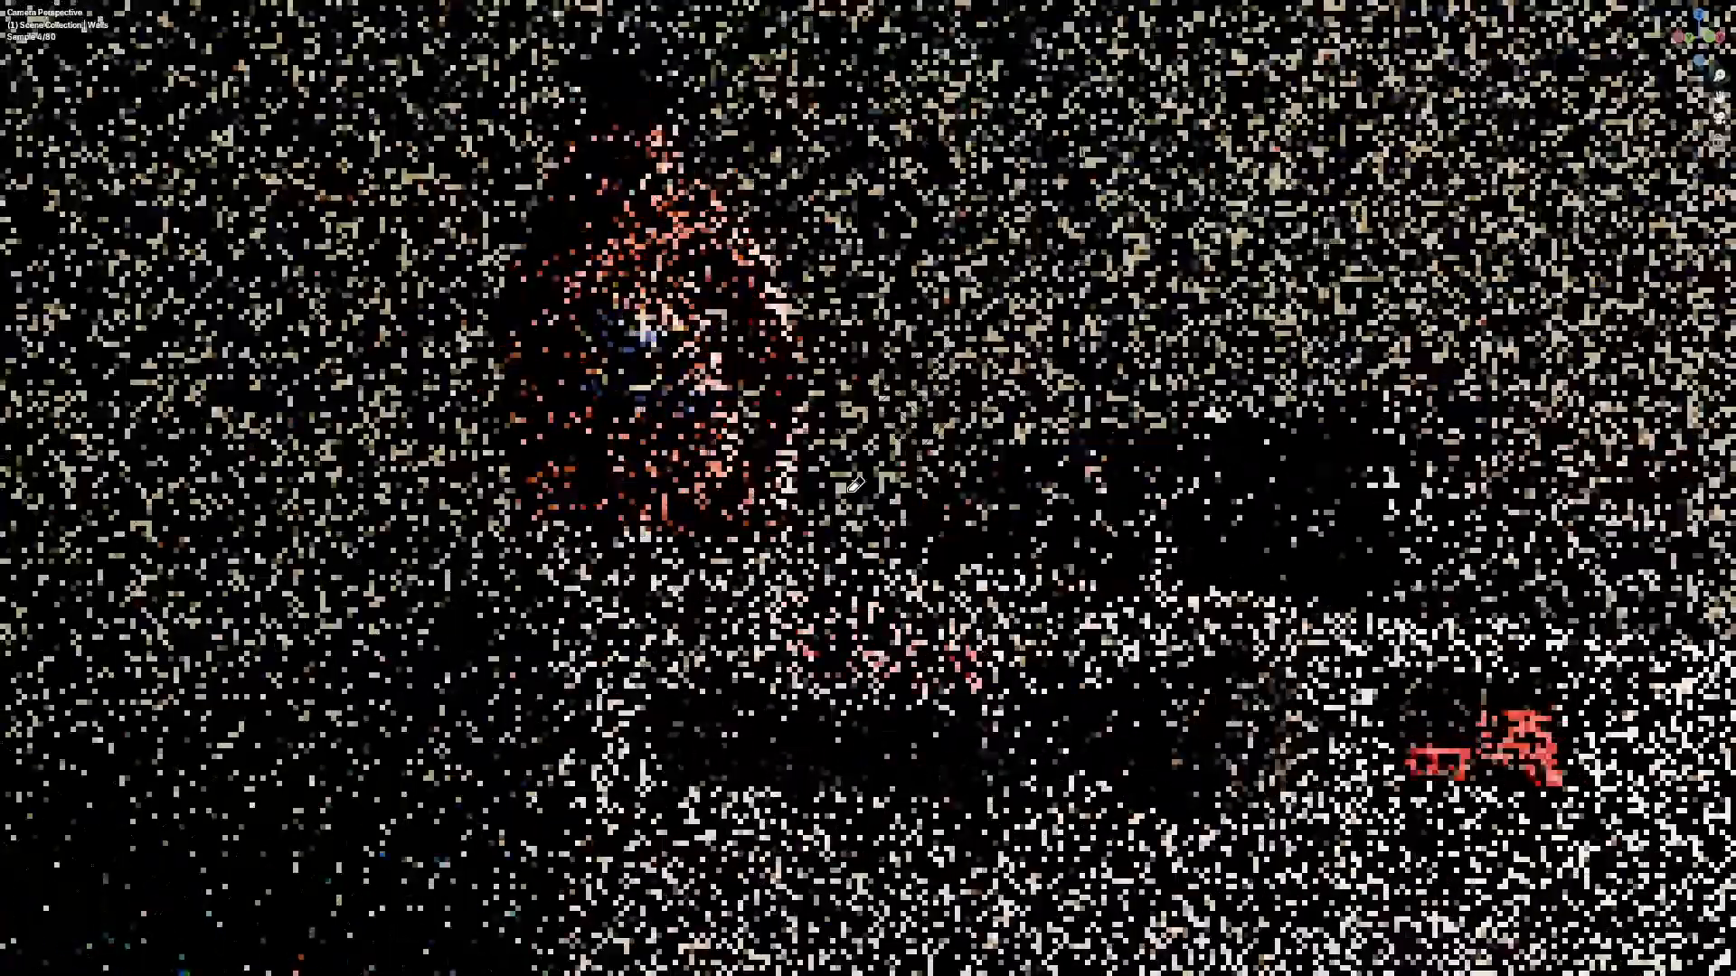
pyautogui.hotkey('ctrl', 'b')
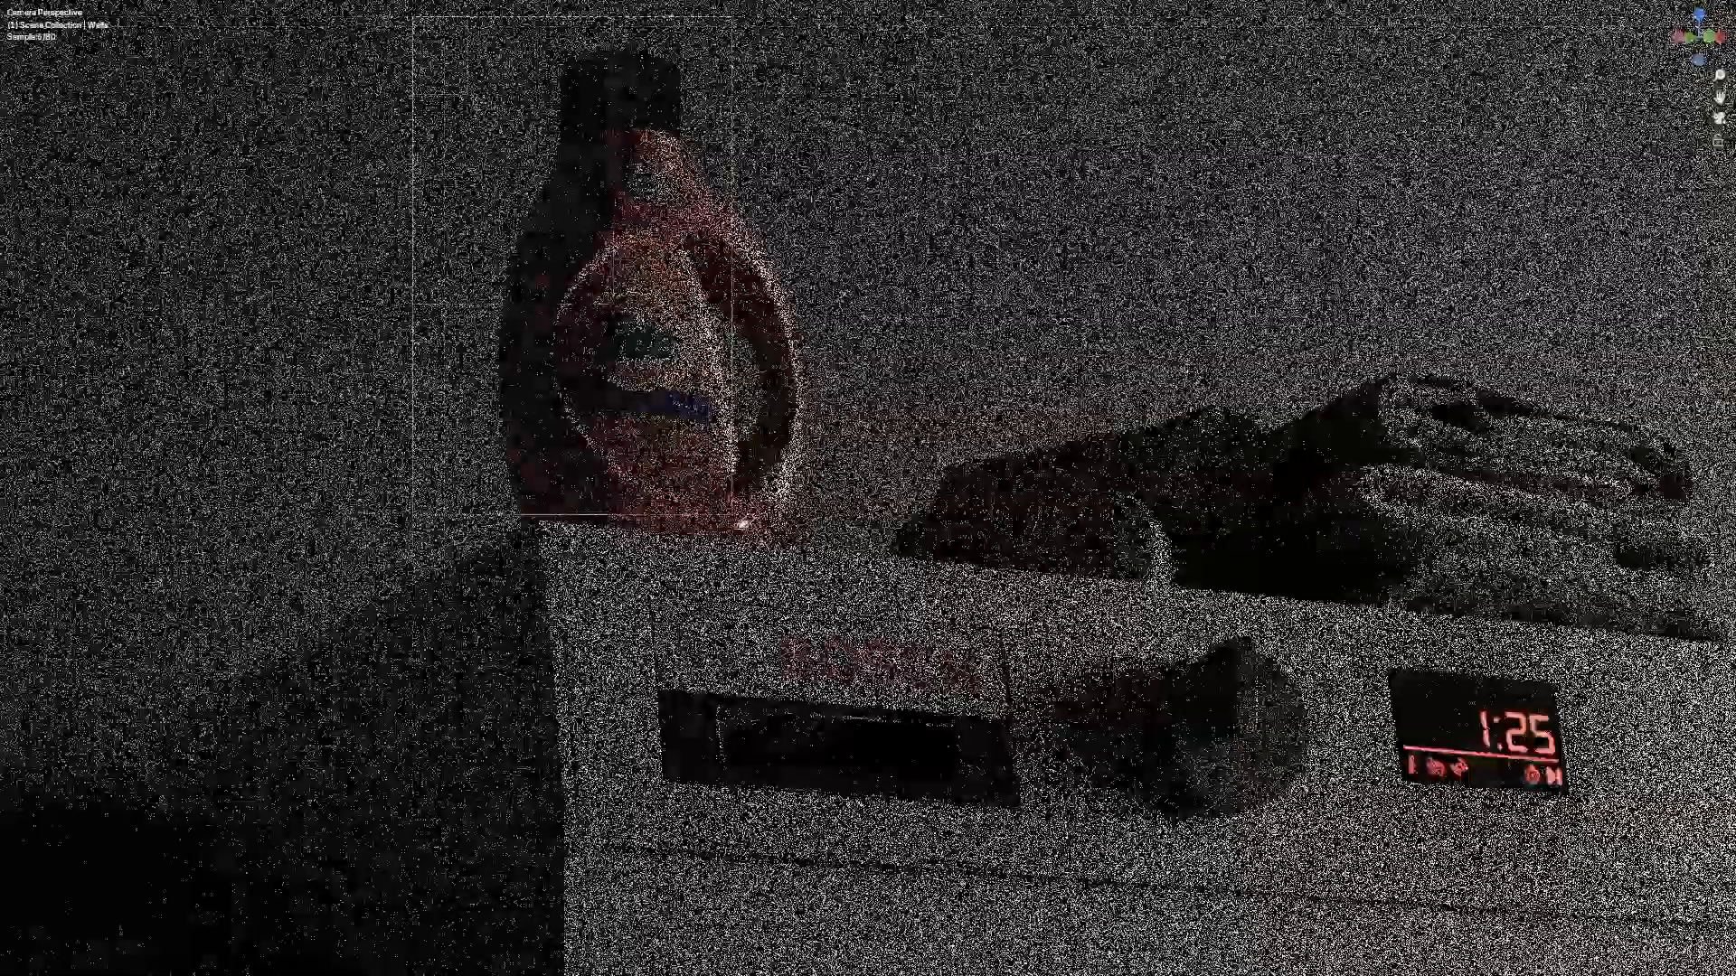
pyautogui.moveTo(412, 18); pyautogui.dragTo(975, 724)
pyautogui.hotkey('ctrl', 'b')
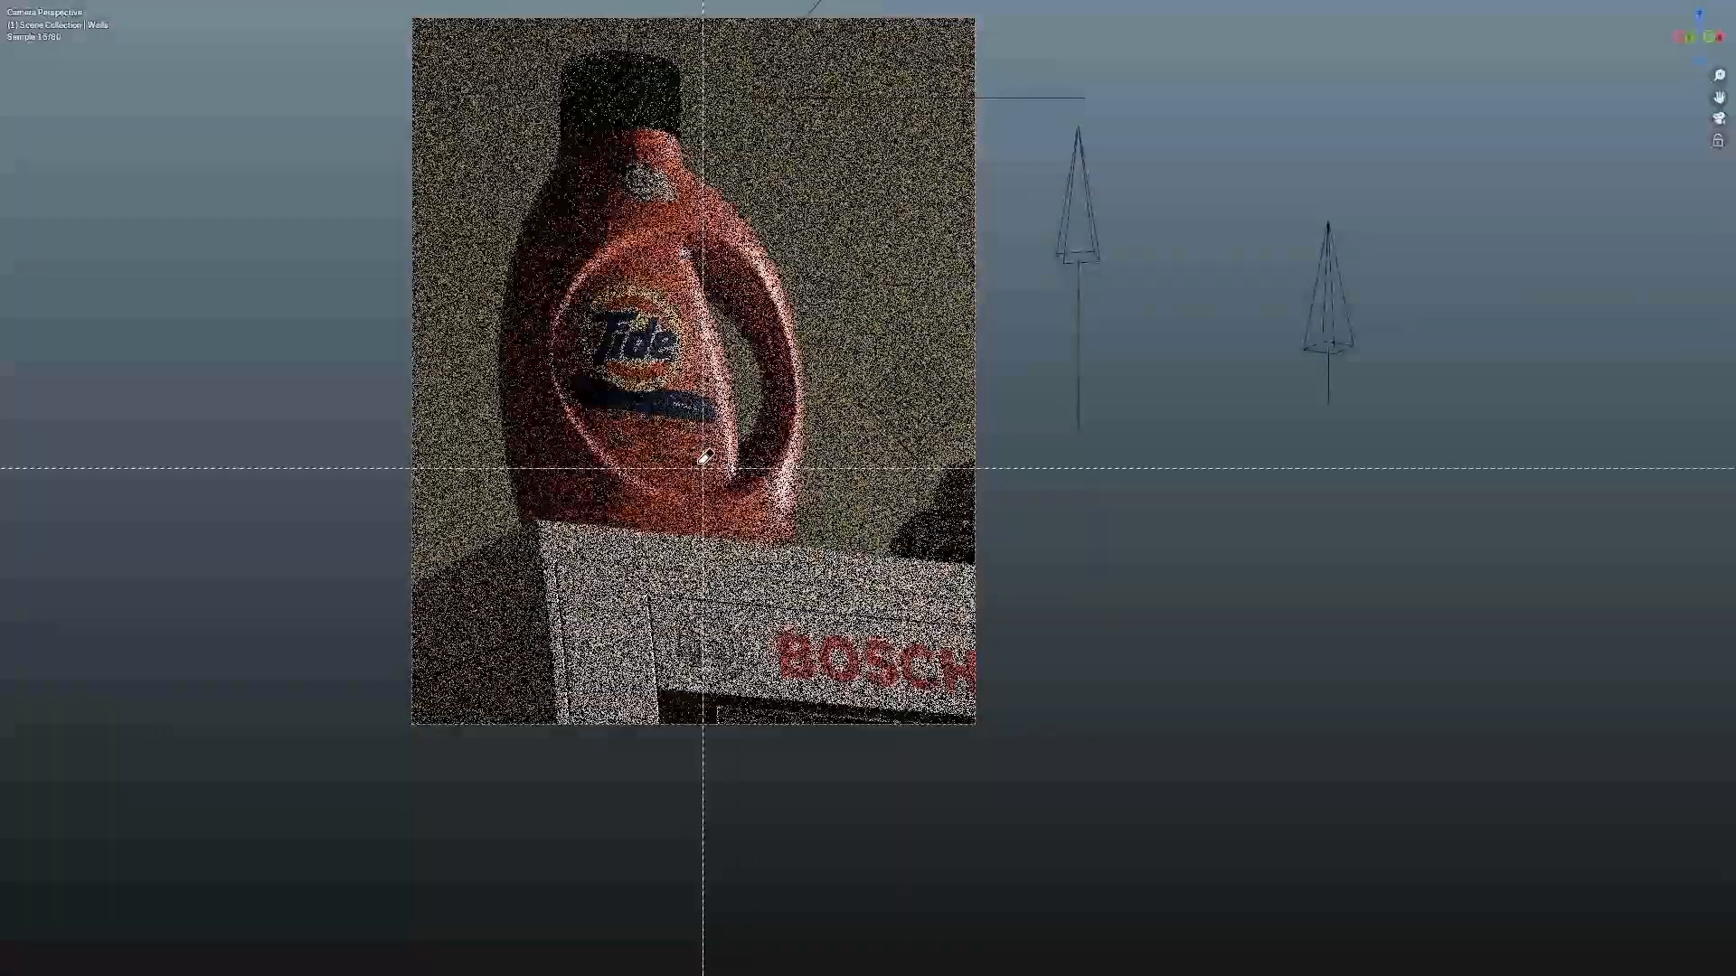
pyautogui.moveTo(409, 11); pyautogui.dragTo(1158, 905)
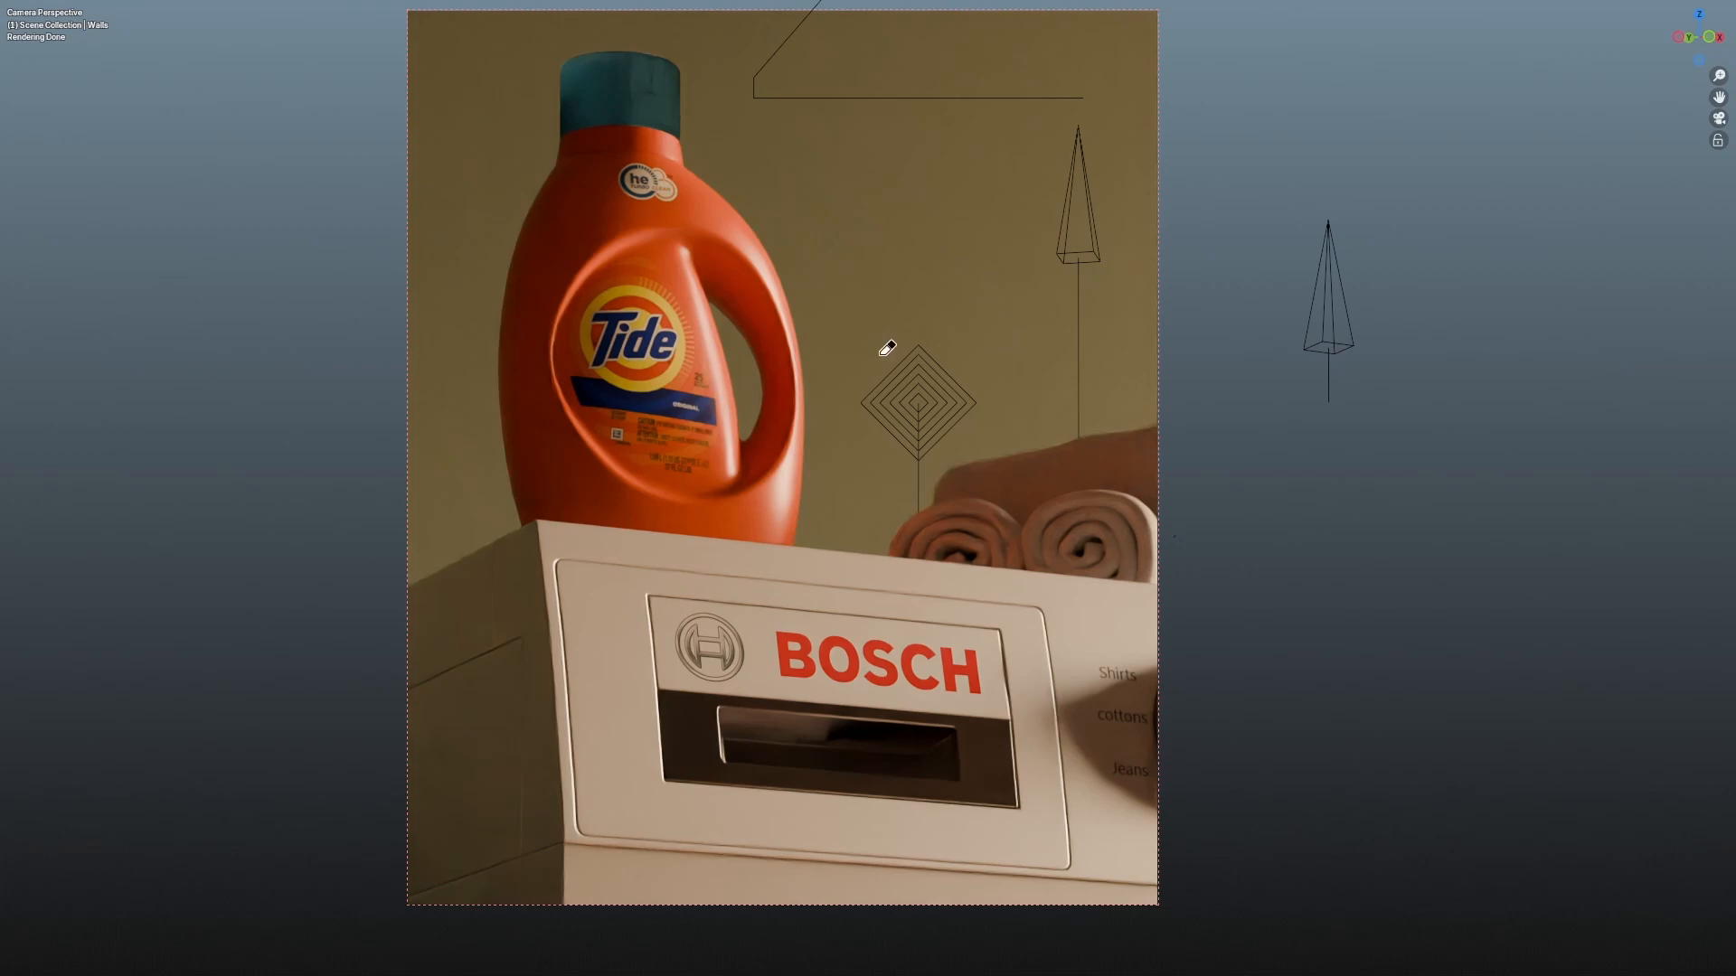
# Step: Switch the viewport to Solid shading, restore the layout and frame the camera view
pyautogui.press('z')
pyautogui.click(1360, 361)
pyautogui.hotkey('ctrl', 'space')
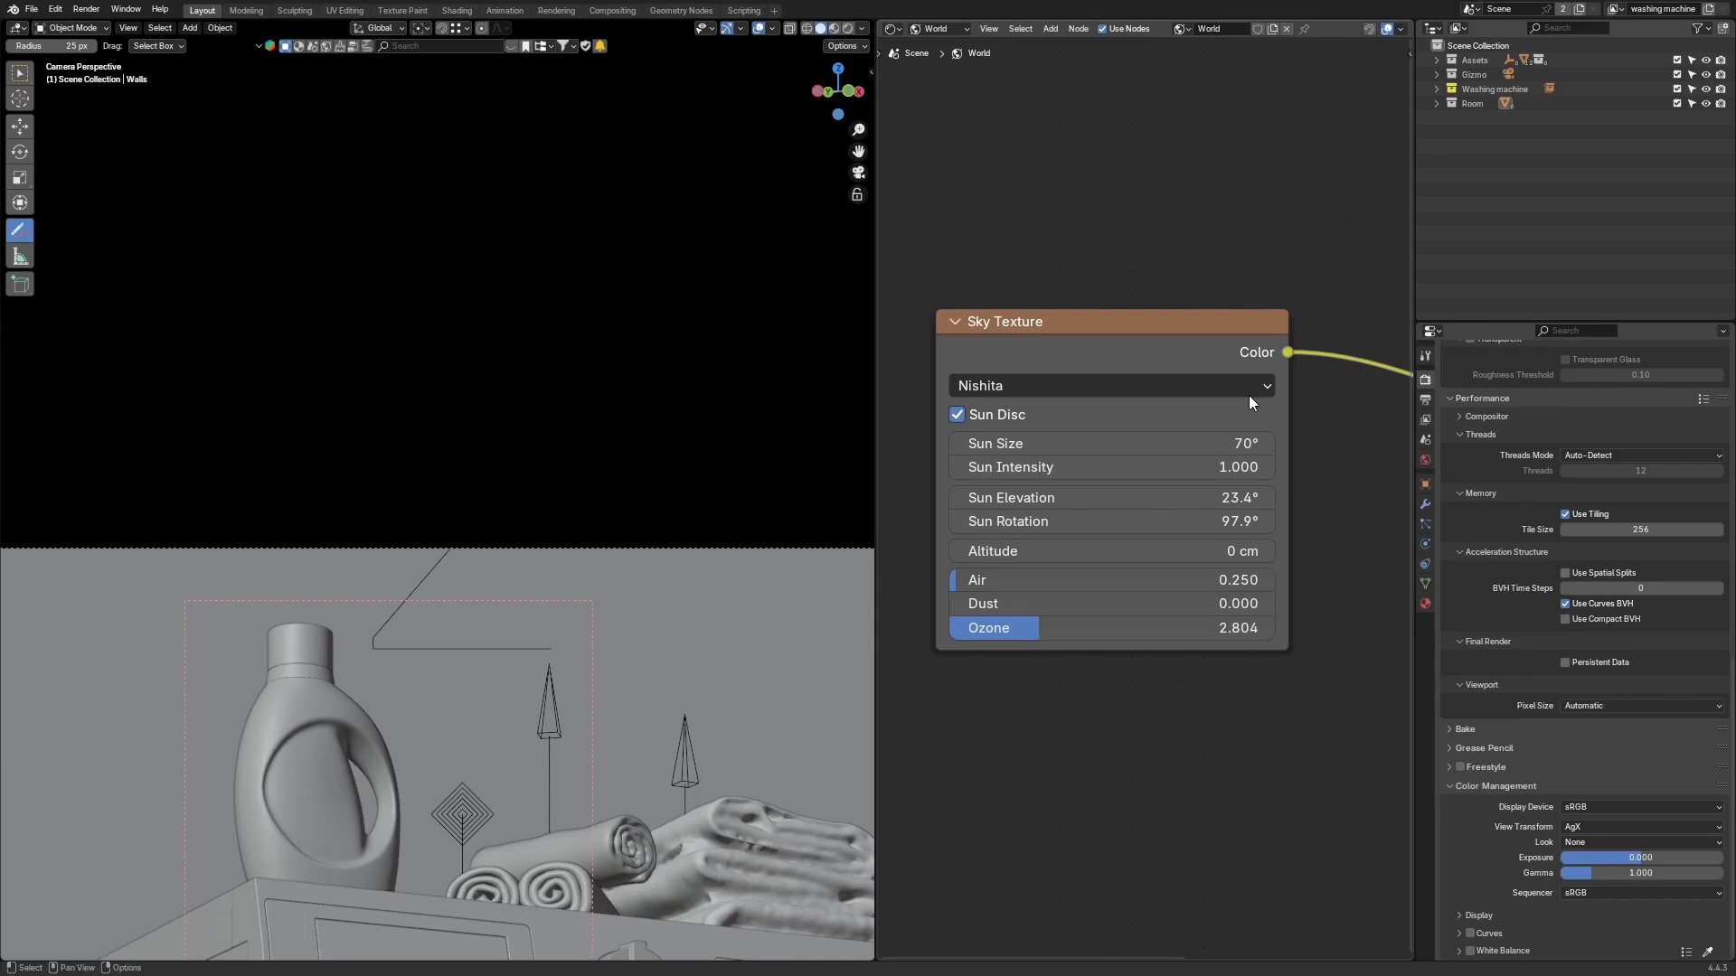
pyautogui.press('Home')
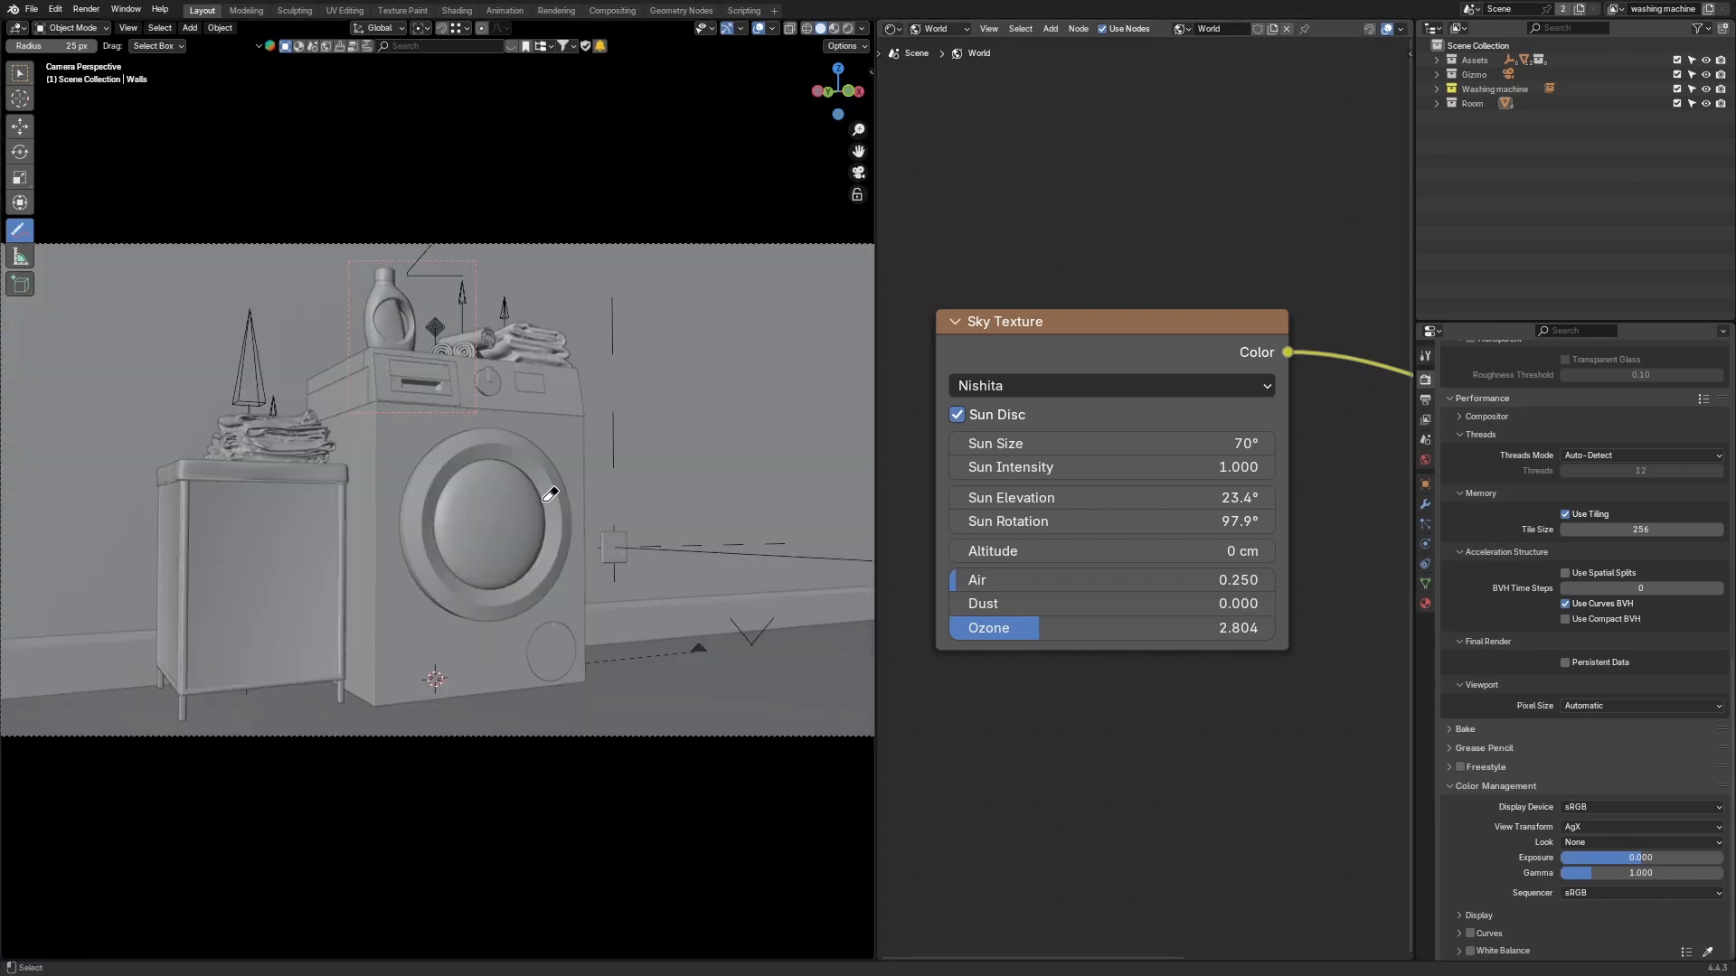
pyautogui.scroll(1, 527, 495)
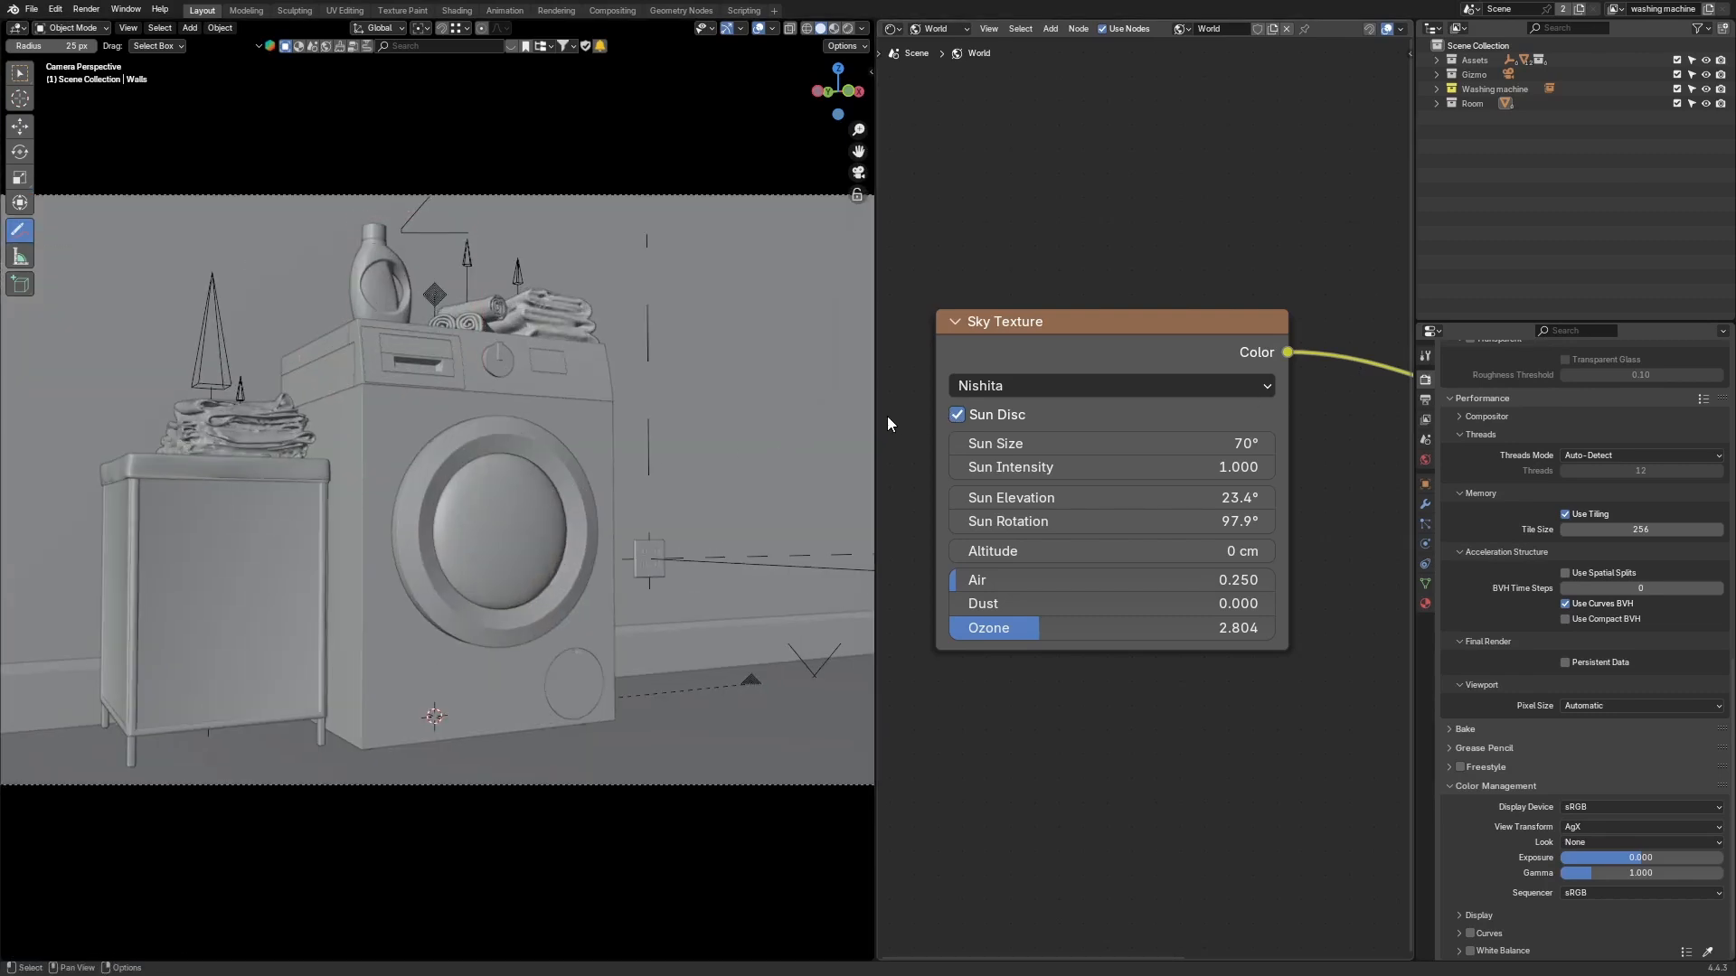
# Step: Widen the 3D viewport by moving its border into the node editor
pyautogui.moveTo(875, 421); pyautogui.dragTo(991, 421)
pyautogui.scroll(-1, 566, 573)
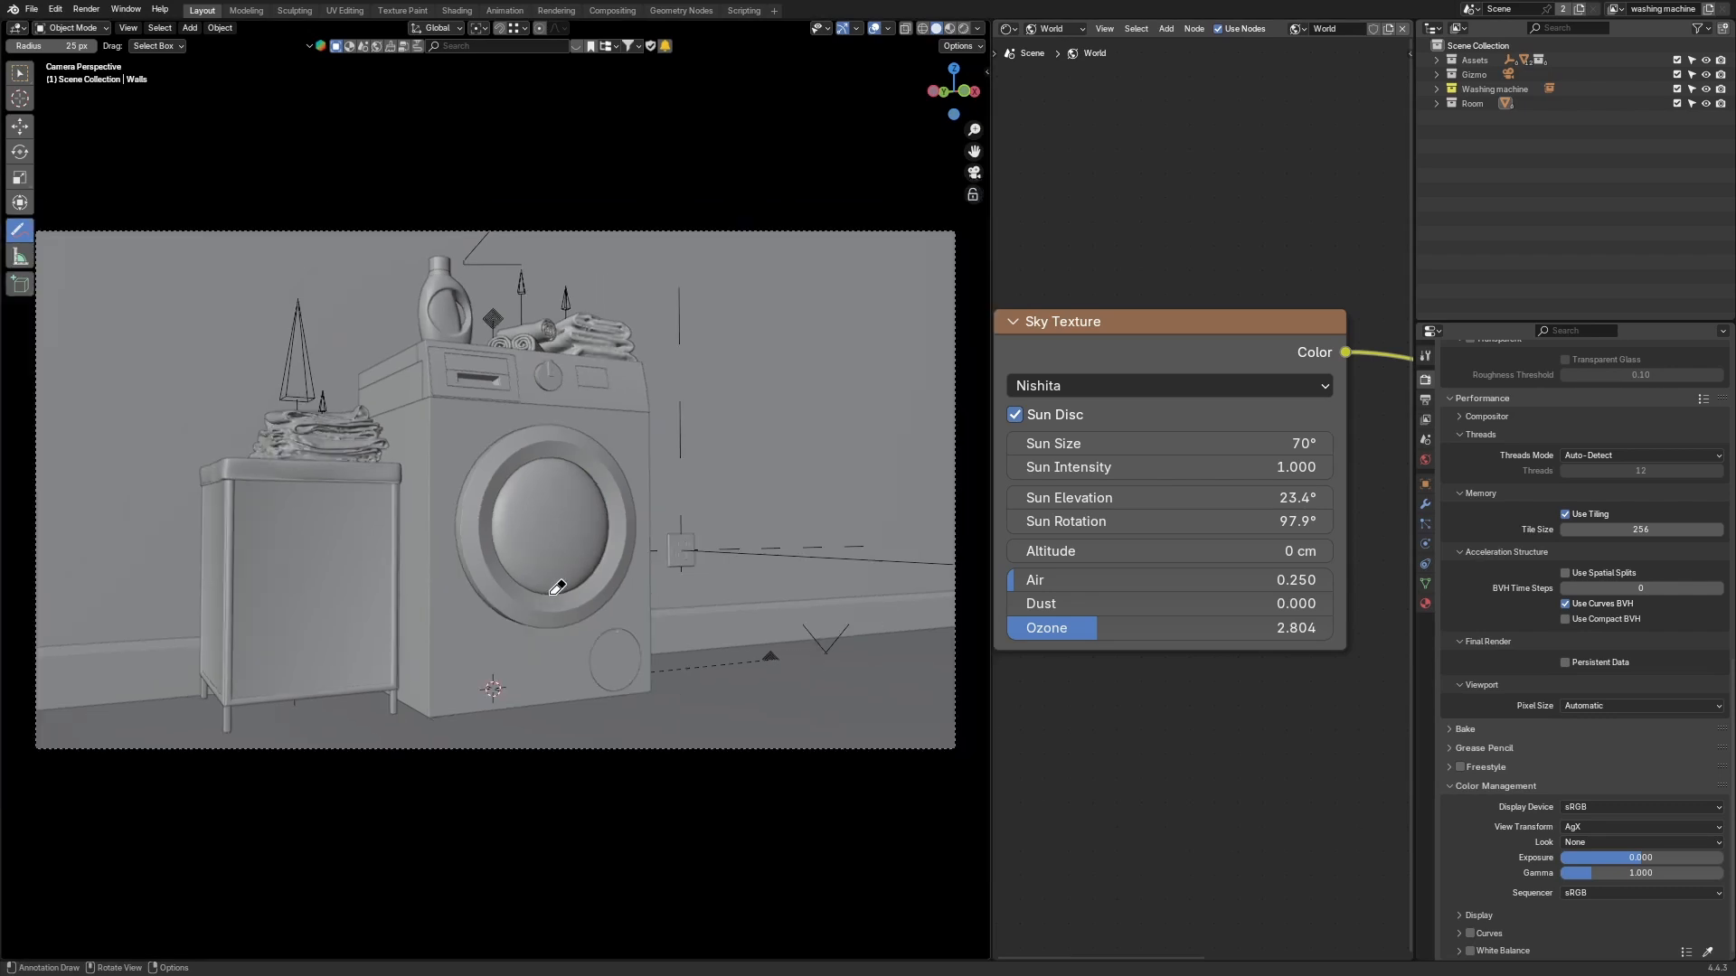
pyautogui.scroll(-1, 1131, 368)
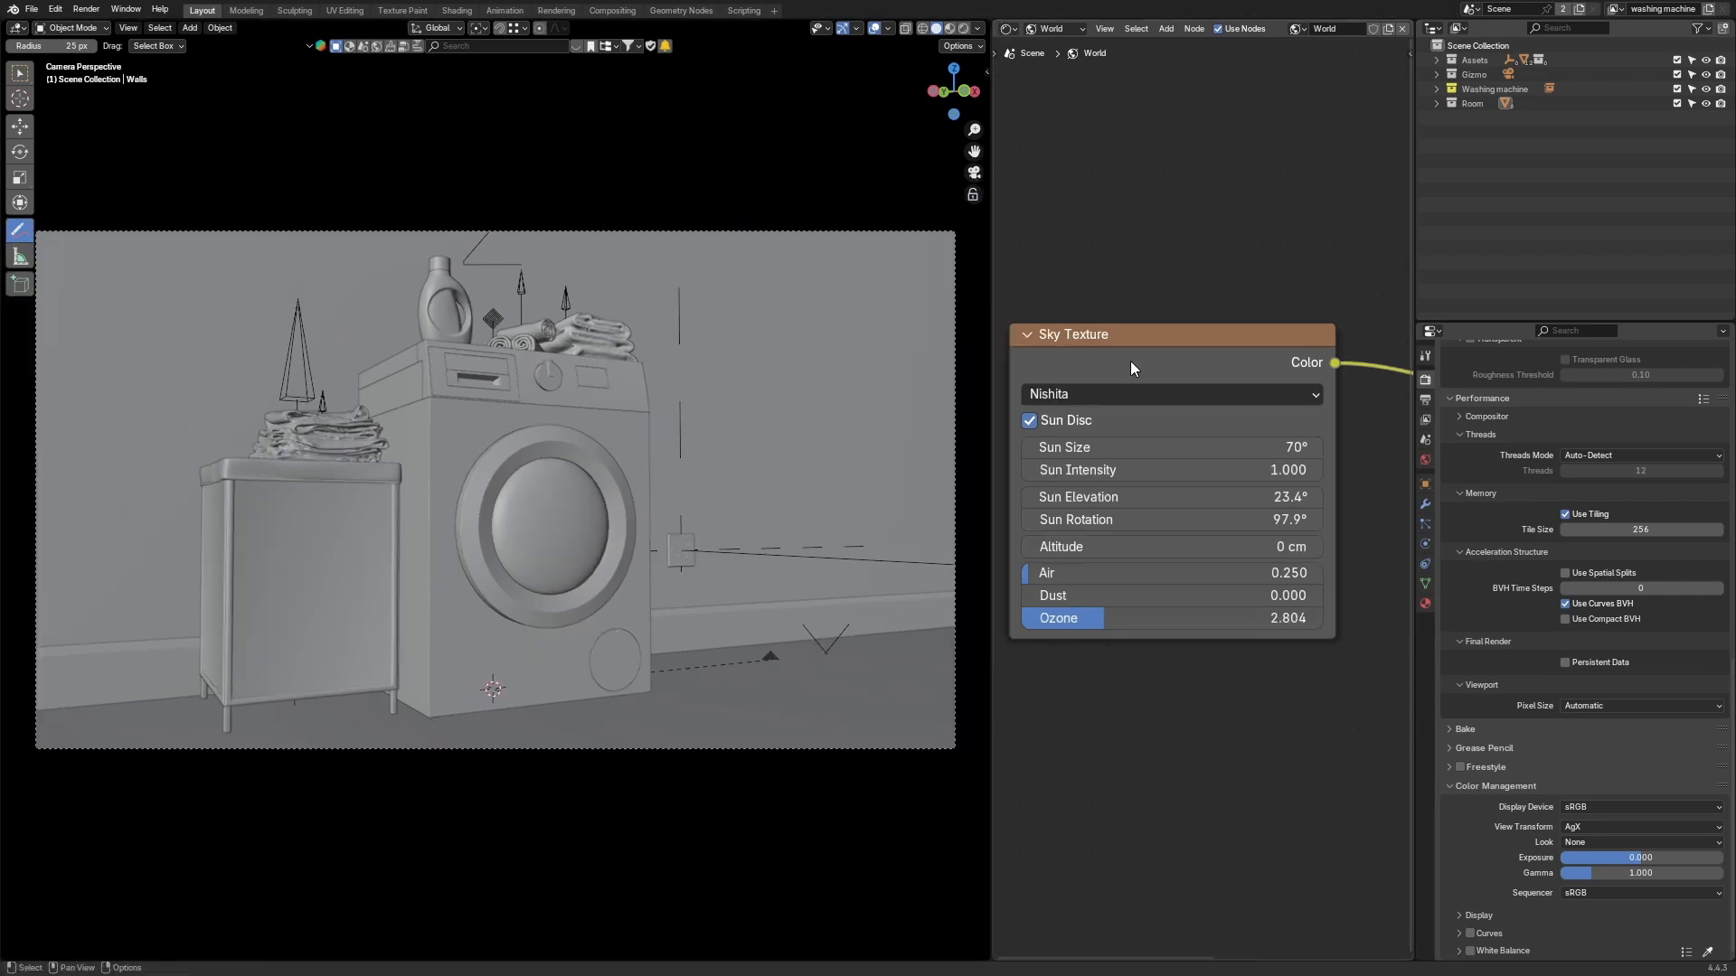
pyautogui.scroll(-1, 1131, 368)
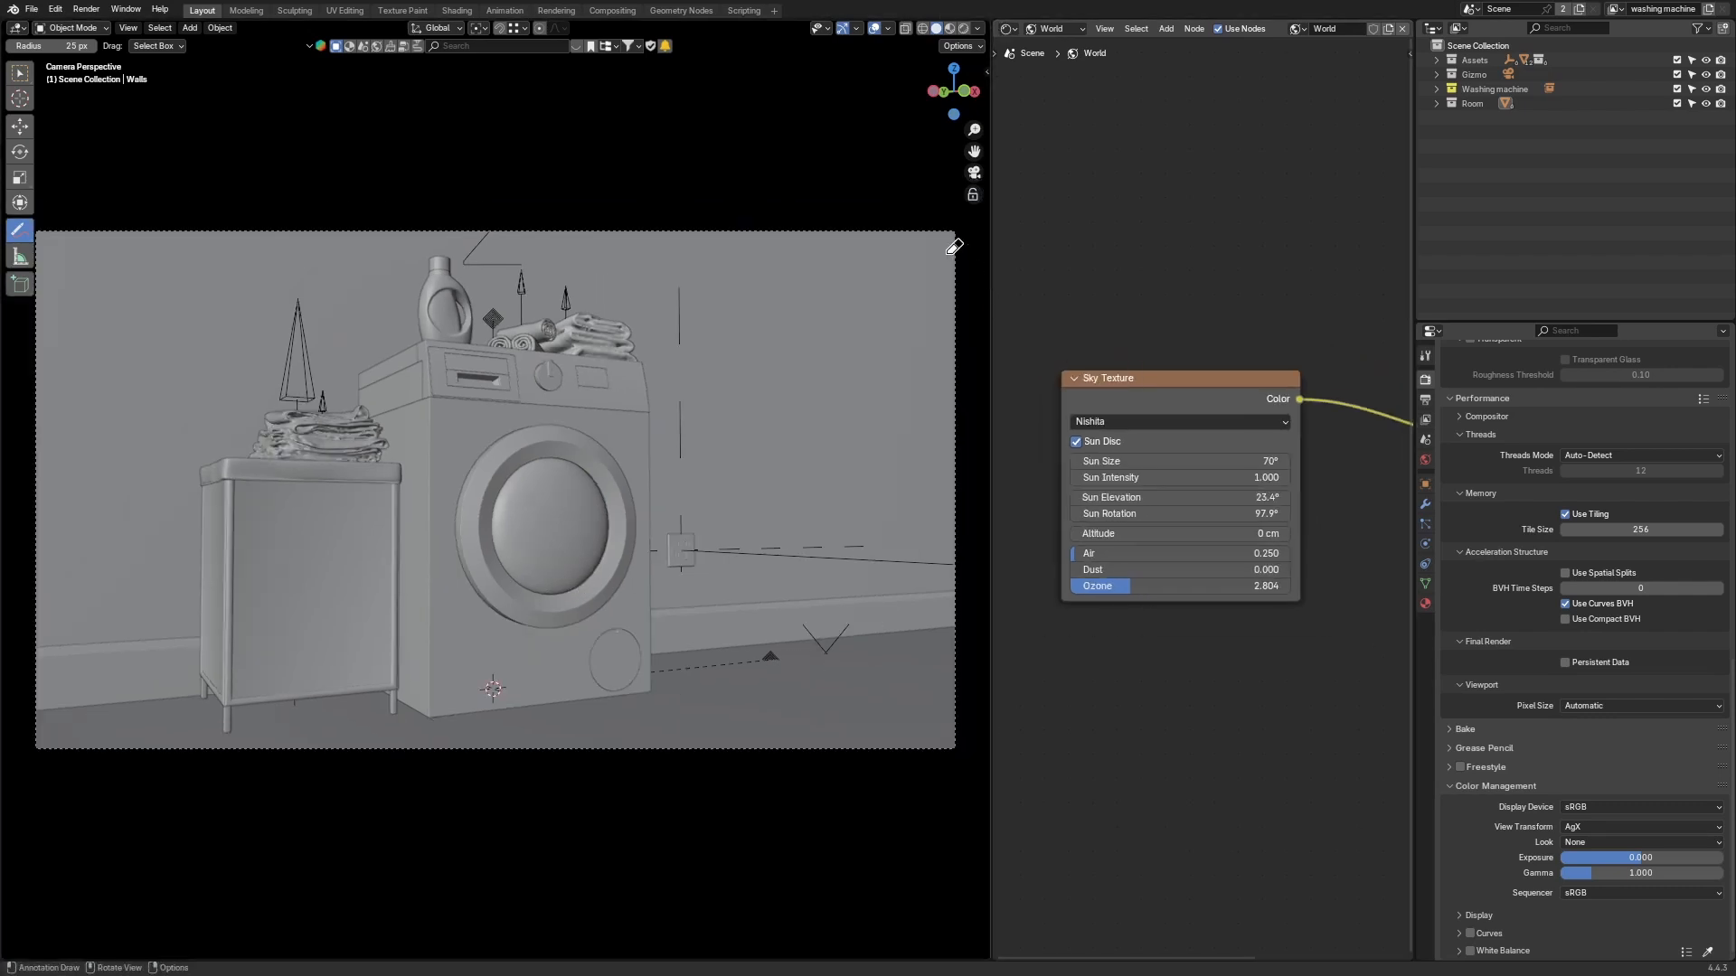
# Step: Maximize the node editor to examine the Sky Texture node settings
pyautogui.hotkey('ctrl', 'alt', 'space')
pyautogui.scroll(2, 1122, 569)
pyautogui.scroll(1, 1076, 619)
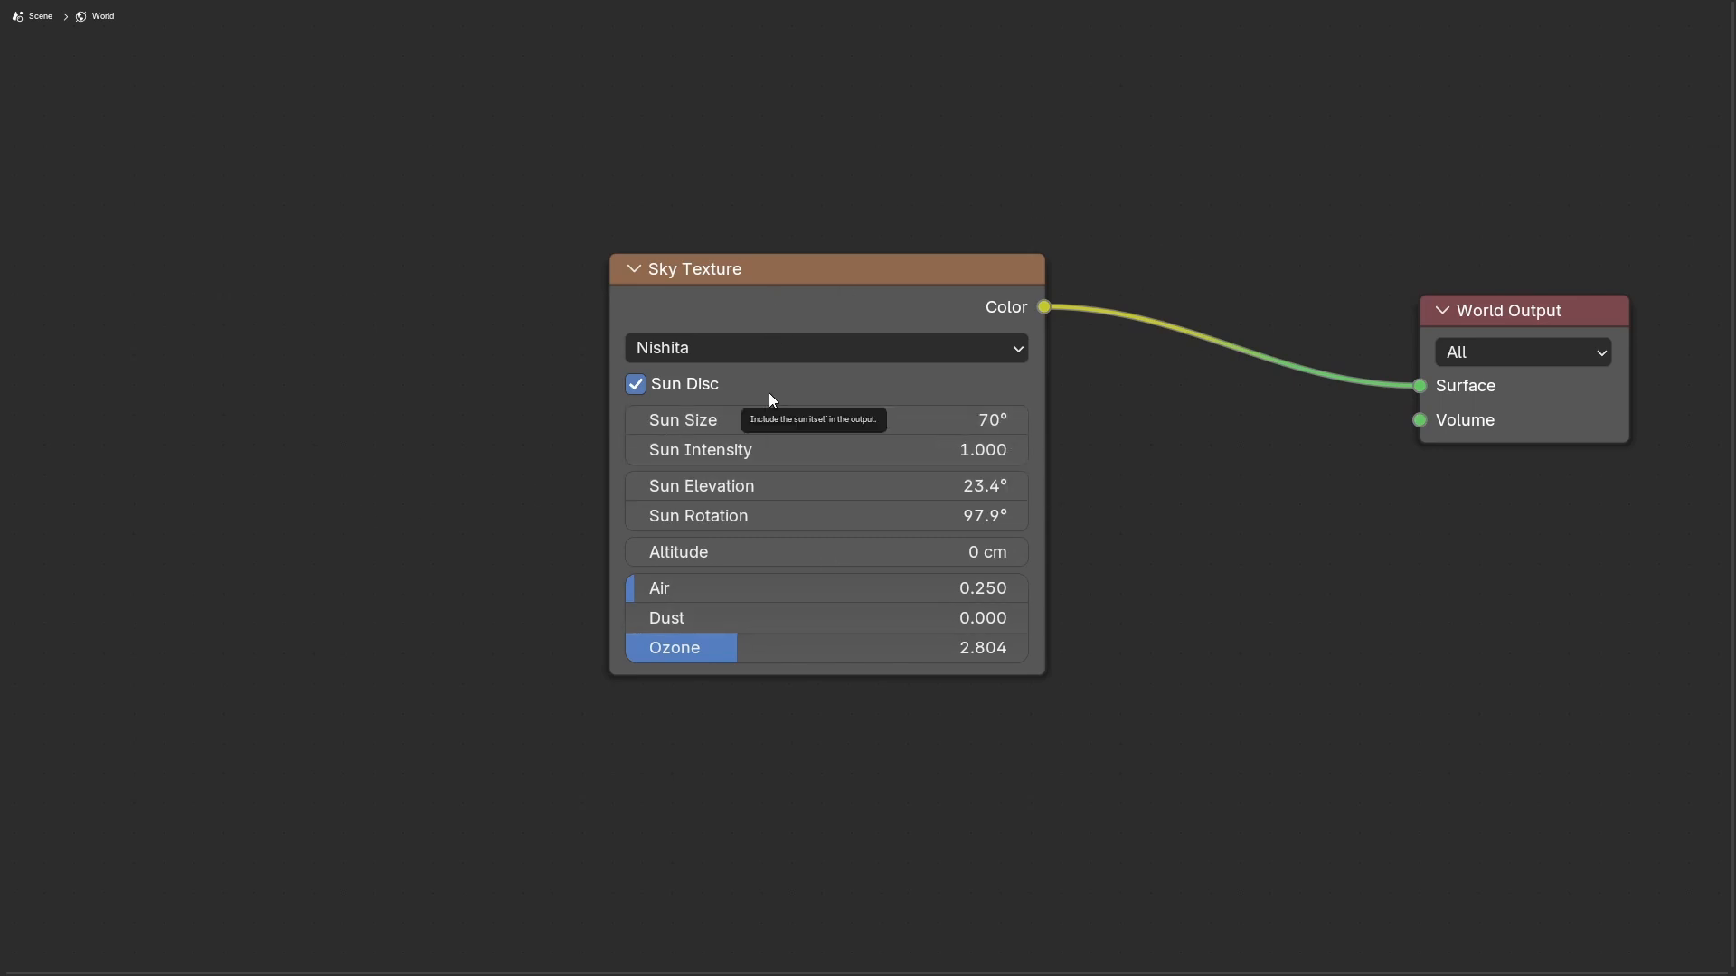
pyautogui.scroll(1, 1021, 561)
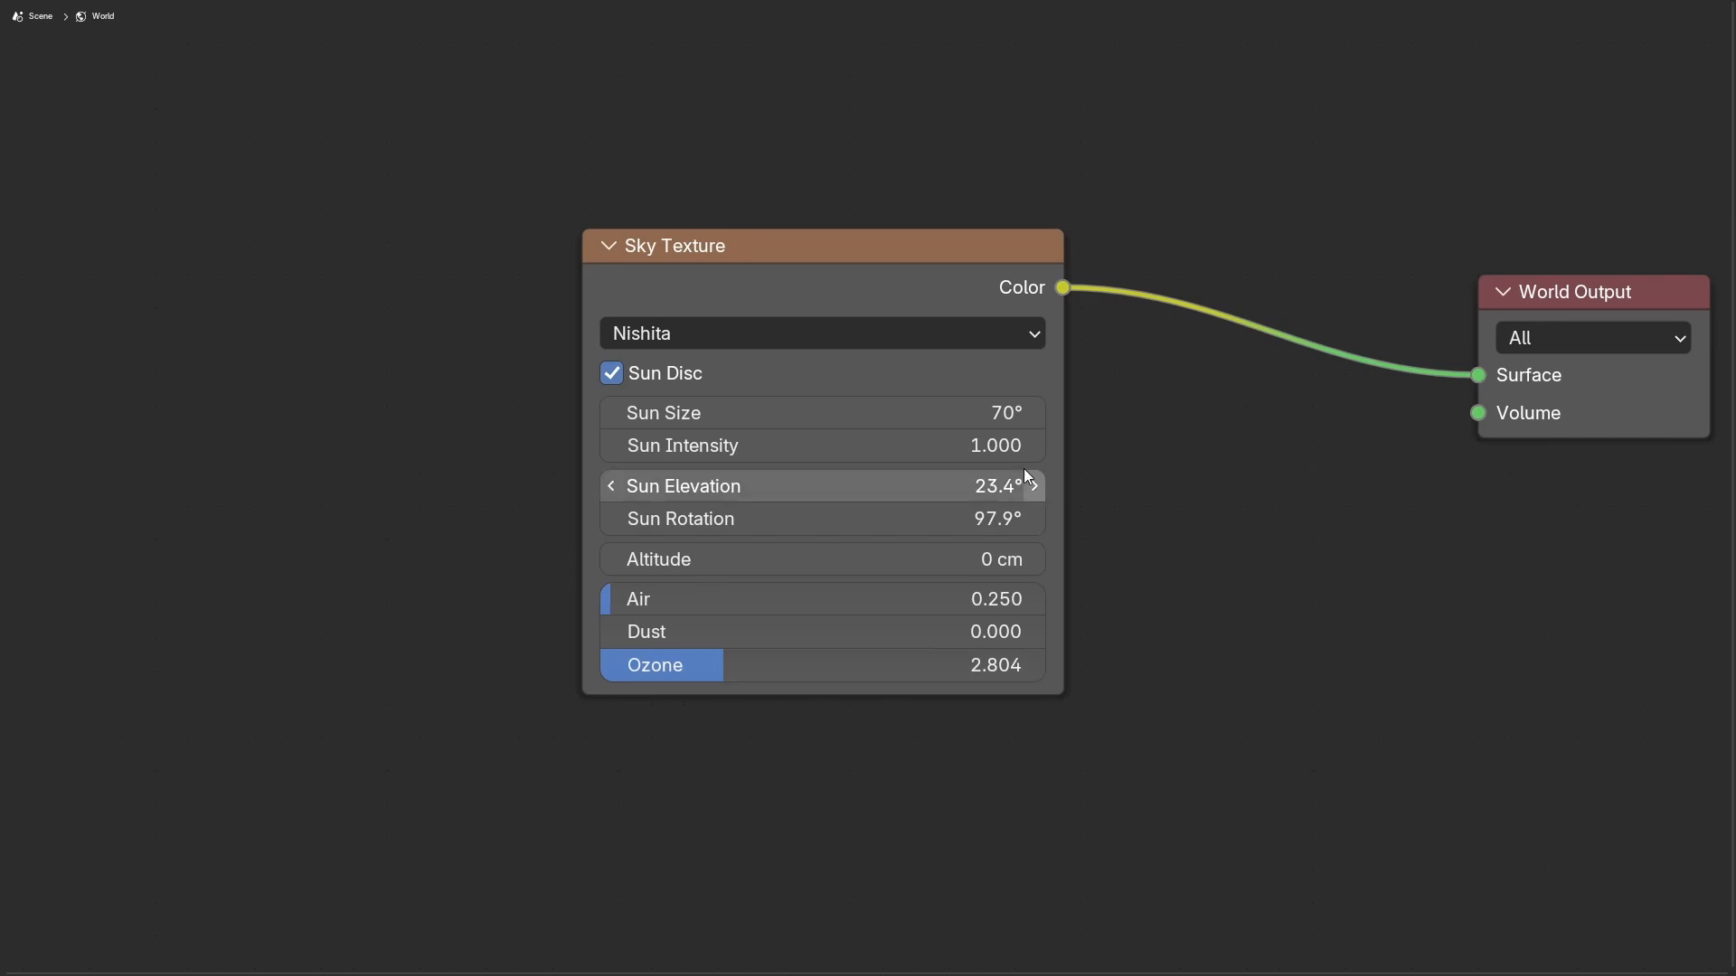
pyautogui.hotkey('ctrl', 'alt', 'space')
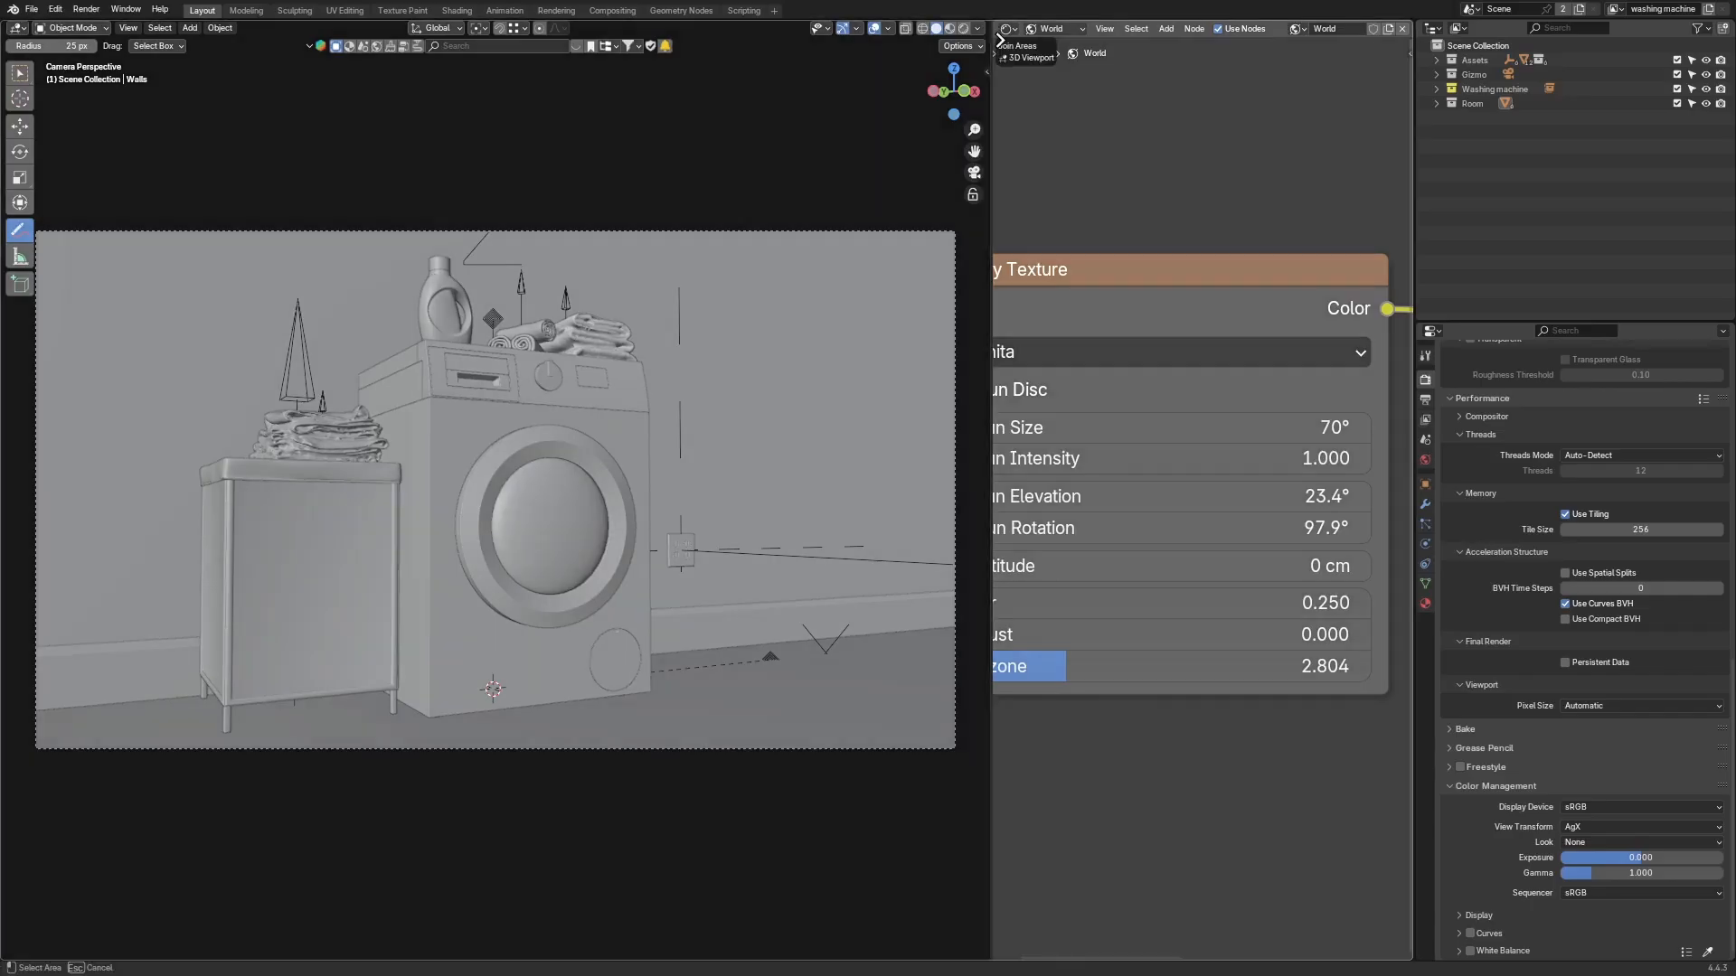
# Step: Join the node editor into the 3D viewport and switch to Rendered shading
pyautogui.moveTo(991, 25); pyautogui.dragTo(1111, 366)
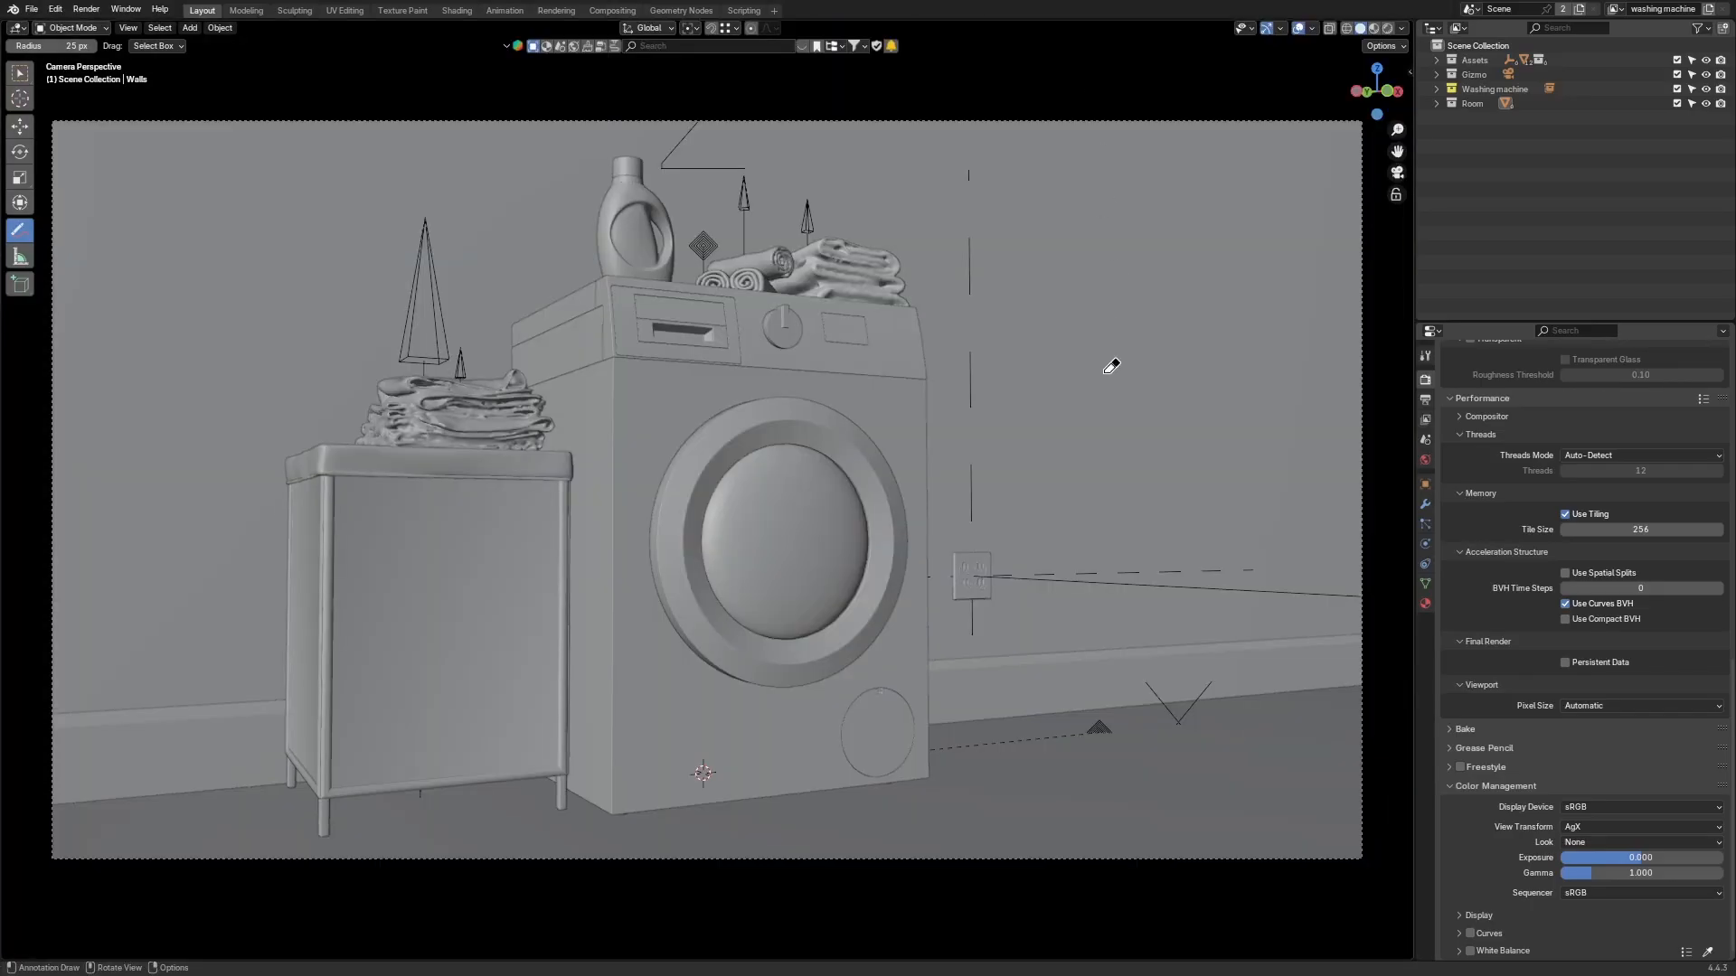
pyautogui.press('Home')
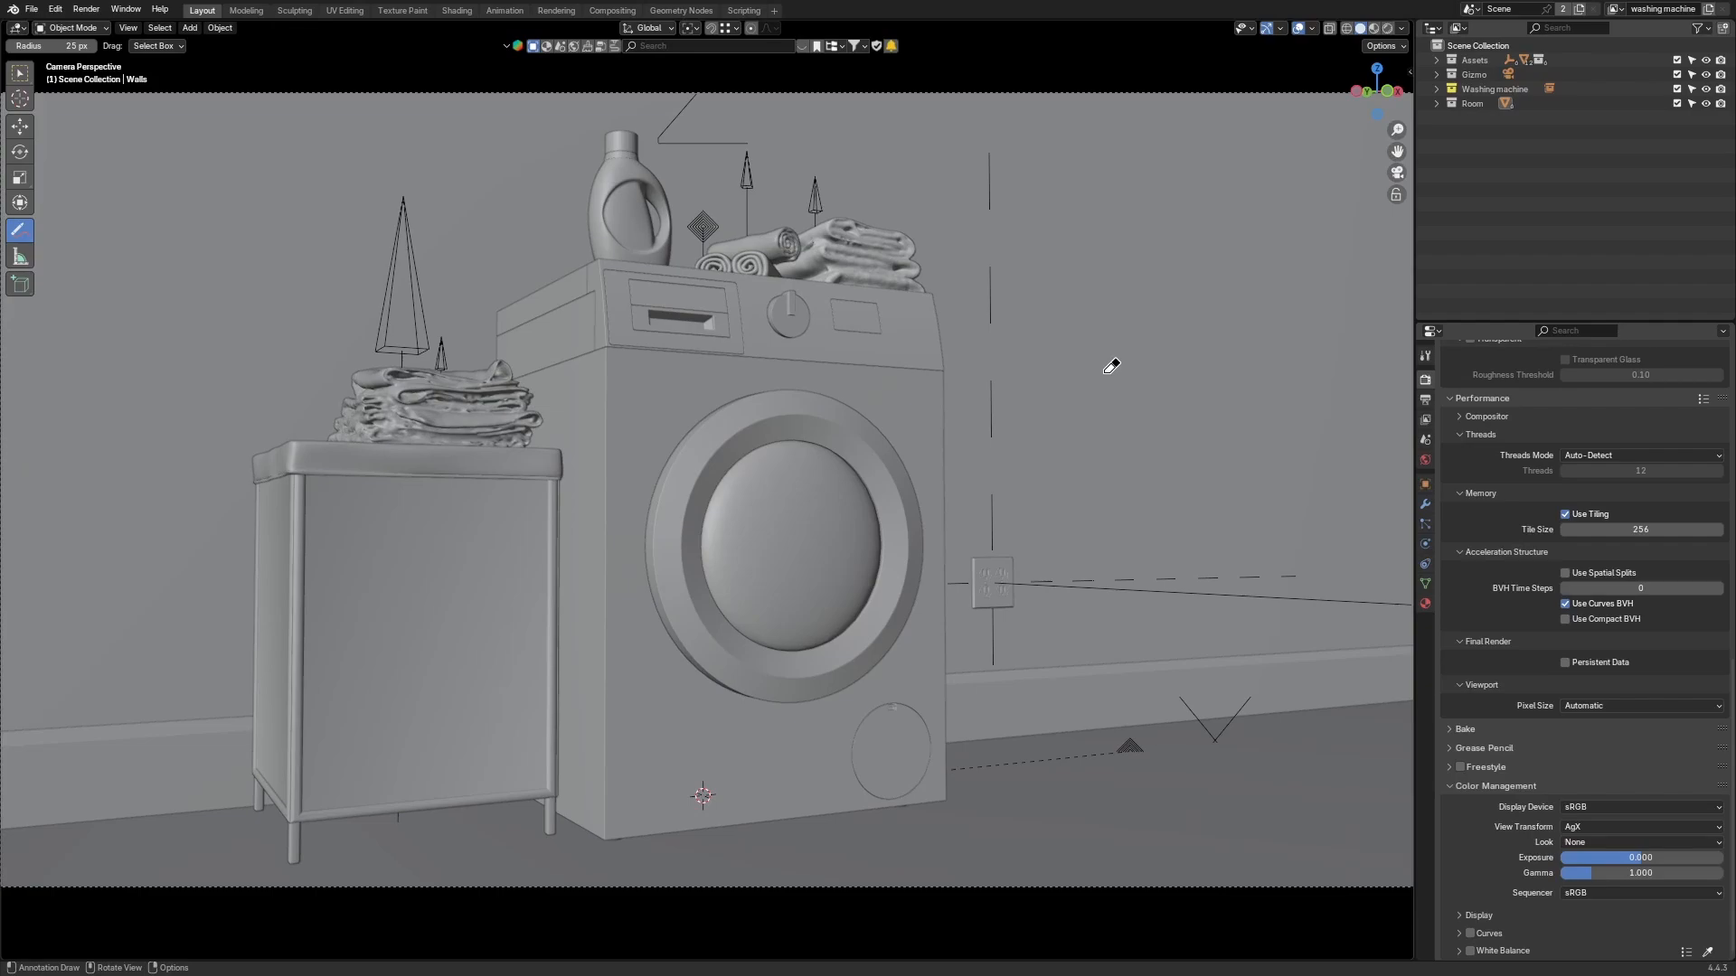
pyautogui.press('z')
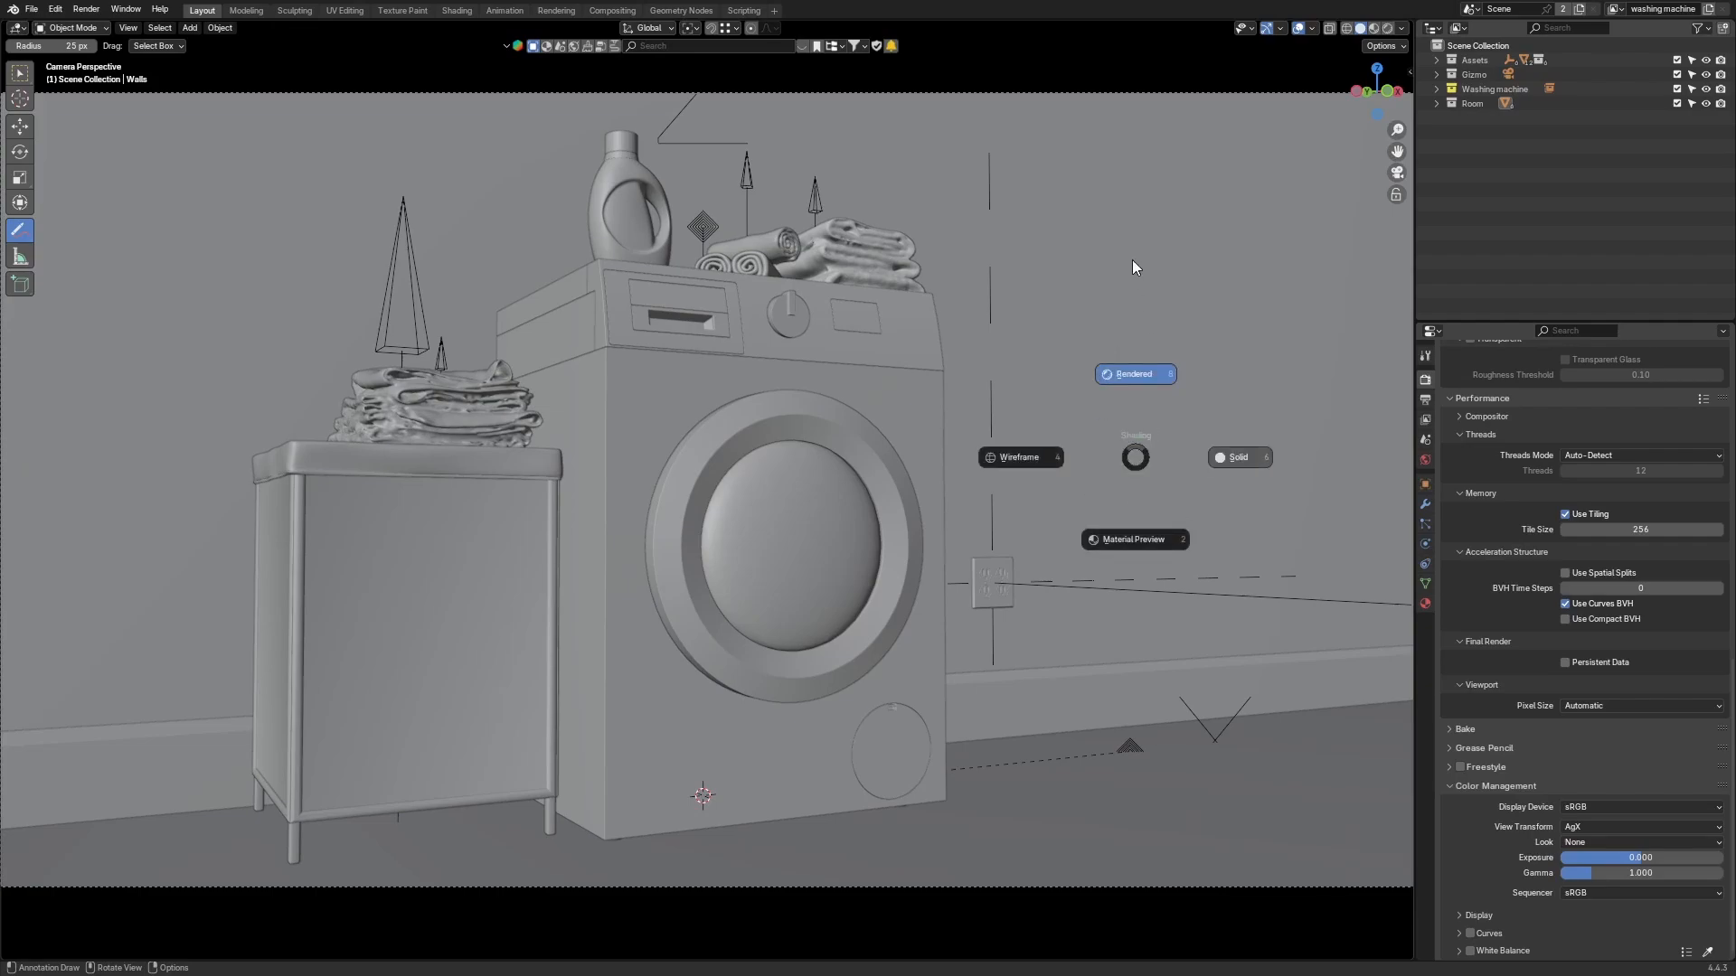
pyautogui.click(1132, 259)
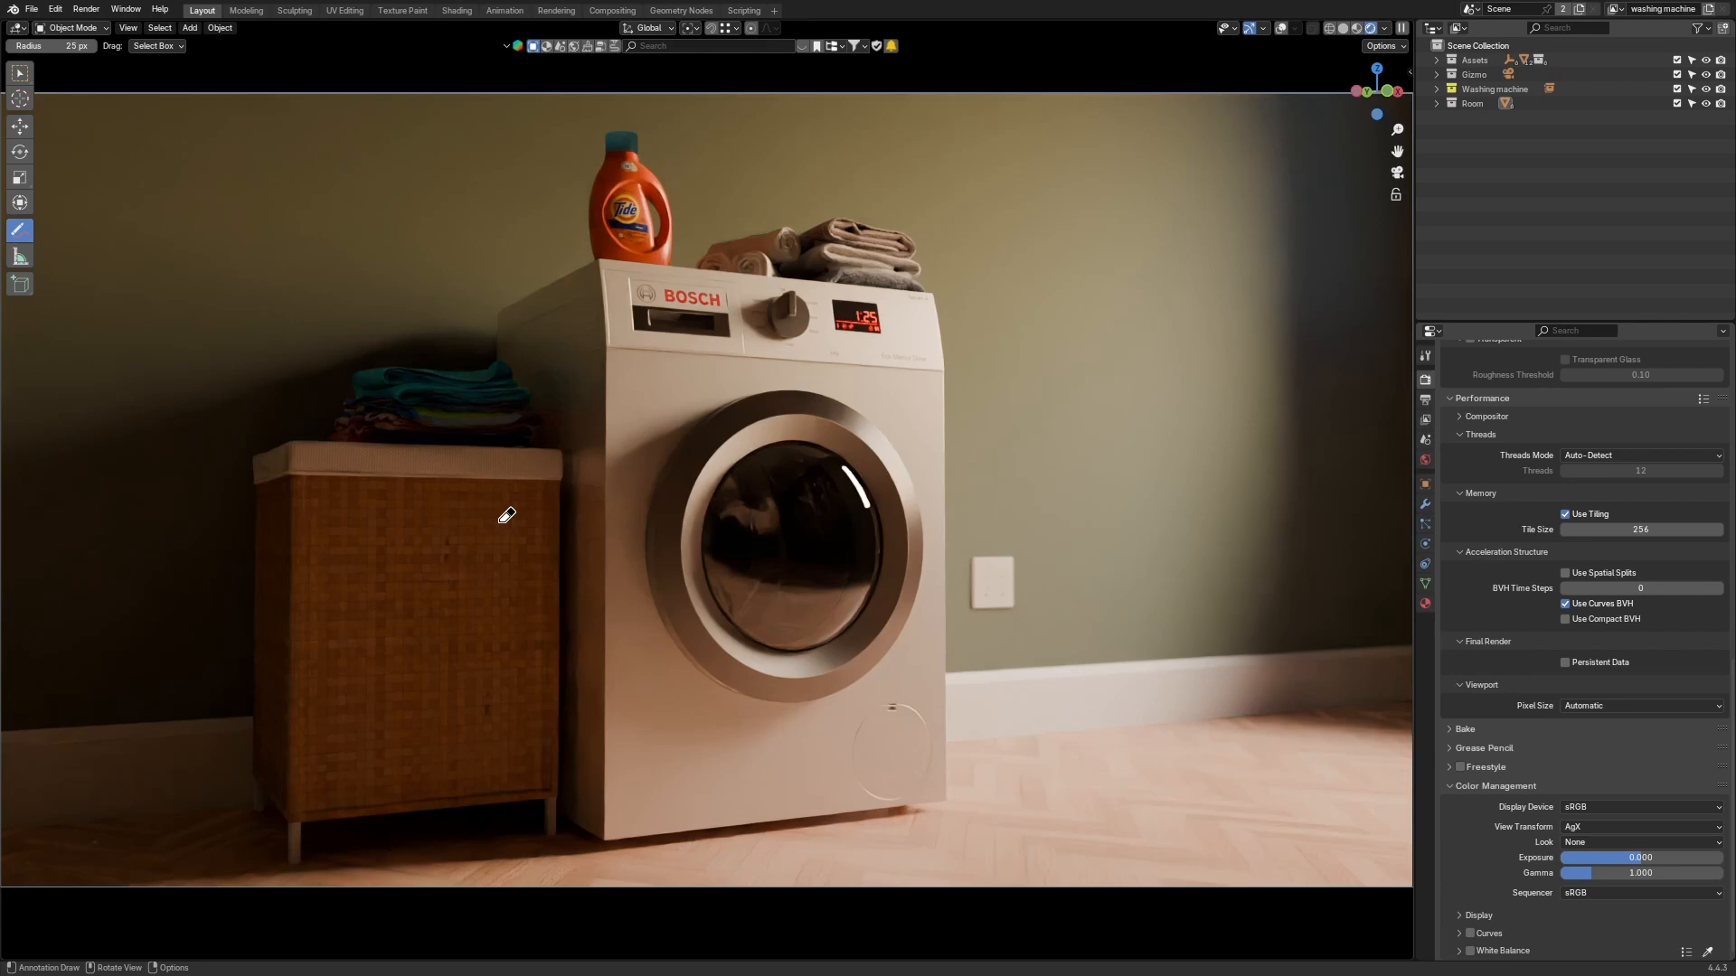
# Step: Annotate the render with freehand strokes around the washing machine, hamper and wall light
pyautogui.click(19, 231)
pyautogui.click(89, 244)
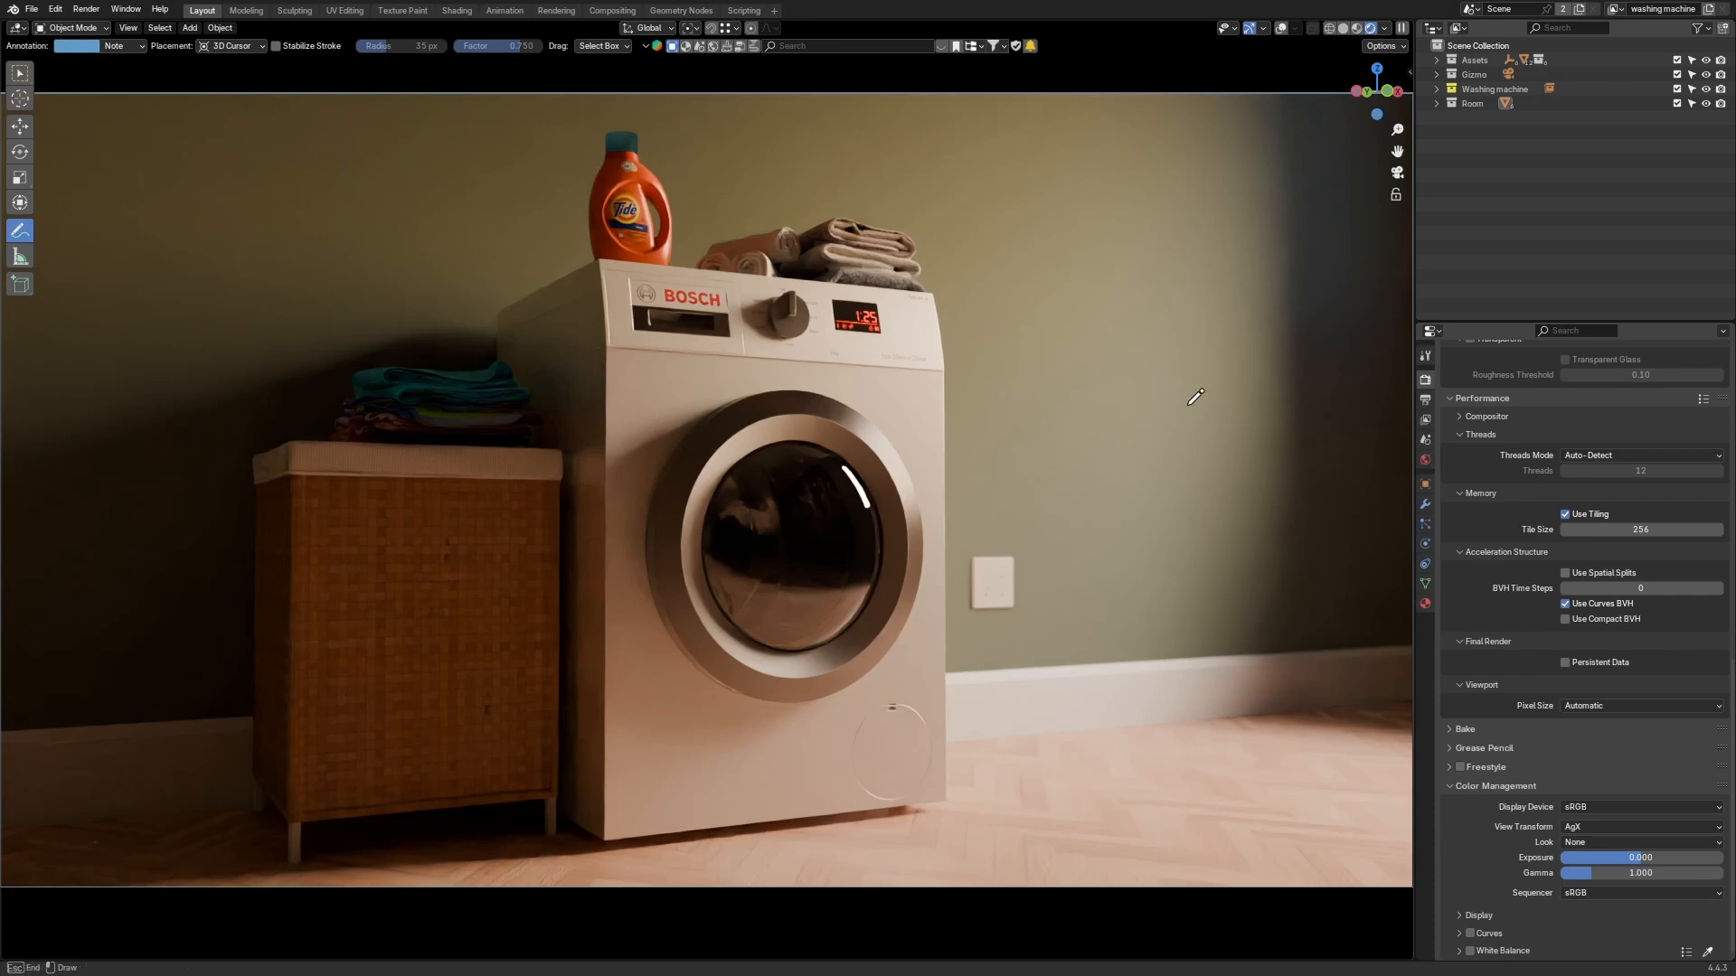
pyautogui.moveTo(1119, 351); pyautogui.dragTo(1242, 344)
pyautogui.hotkey('shift', 'alt', 'z')
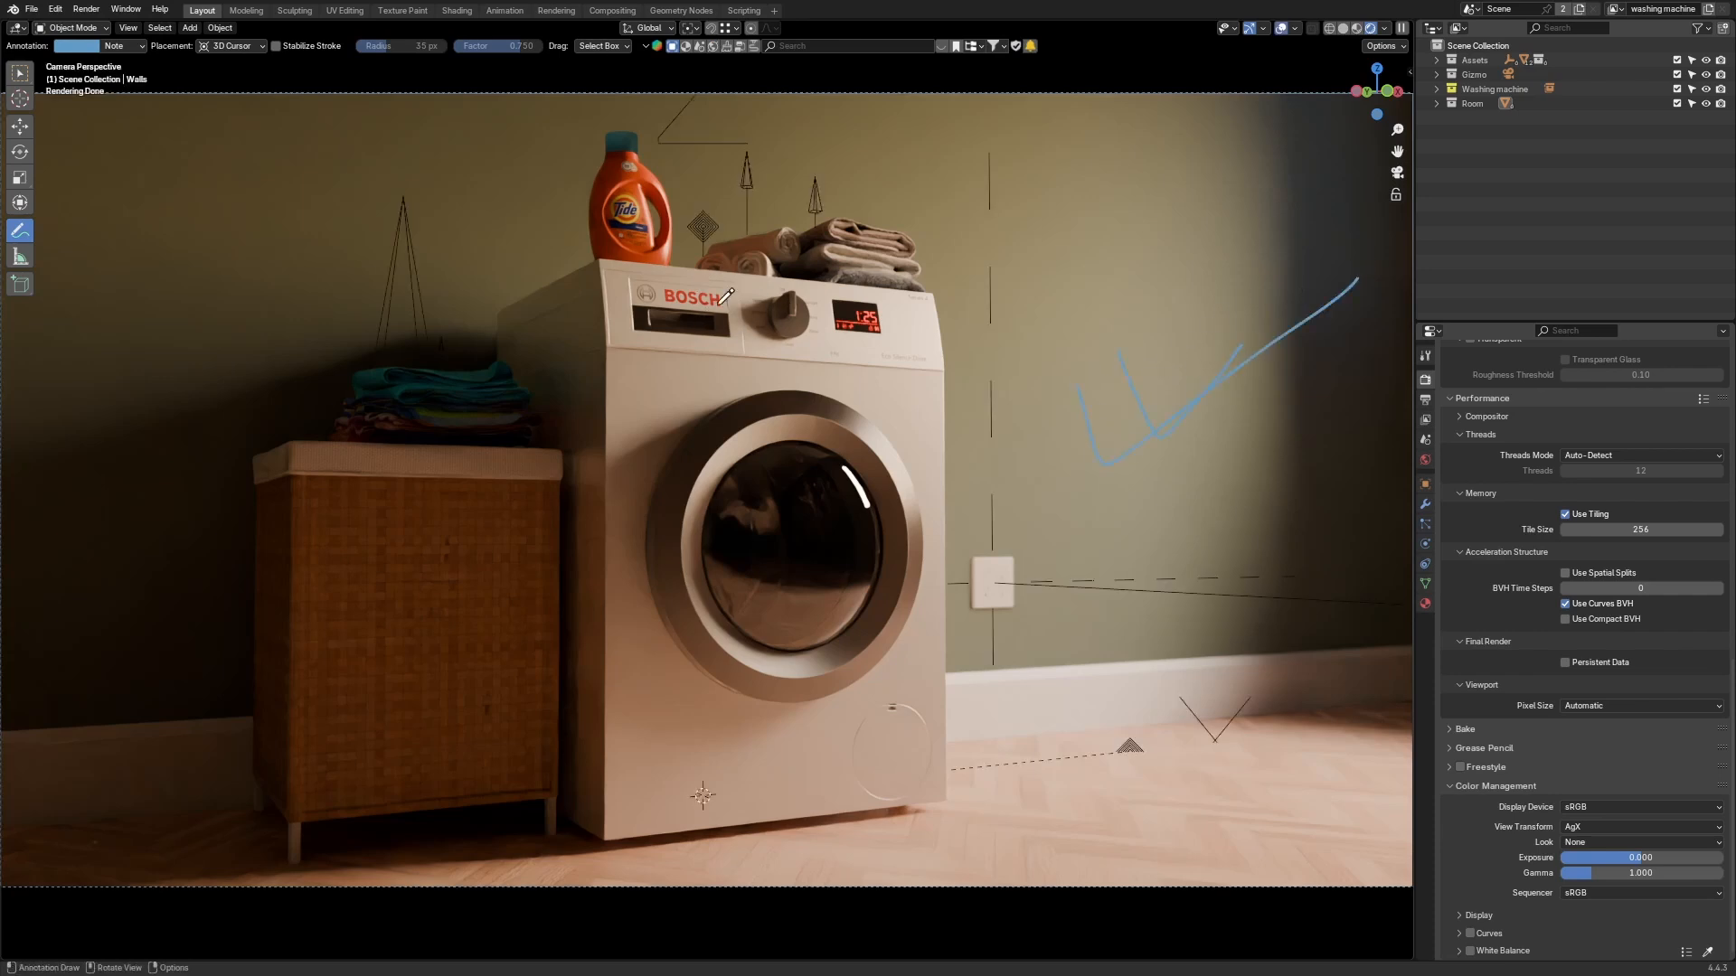
pyautogui.moveTo(720, 304); pyautogui.dragTo(822, 234)
pyautogui.moveTo(644, 197); pyautogui.dragTo(758, 139)
pyautogui.moveTo(484, 347)
pyautogui.mouseDown()
pyautogui.moveTo(271, 361)
pyautogui.moveTo(2, 500)
pyautogui.mouseUp()
pyautogui.moveTo(527, 372)
pyautogui.mouseDown()
pyautogui.moveTo(589, 425)
pyautogui.moveTo(601, 764)
pyautogui.moveTo(280, 880)
pyautogui.moveTo(222, 883)
pyautogui.mouseUp()
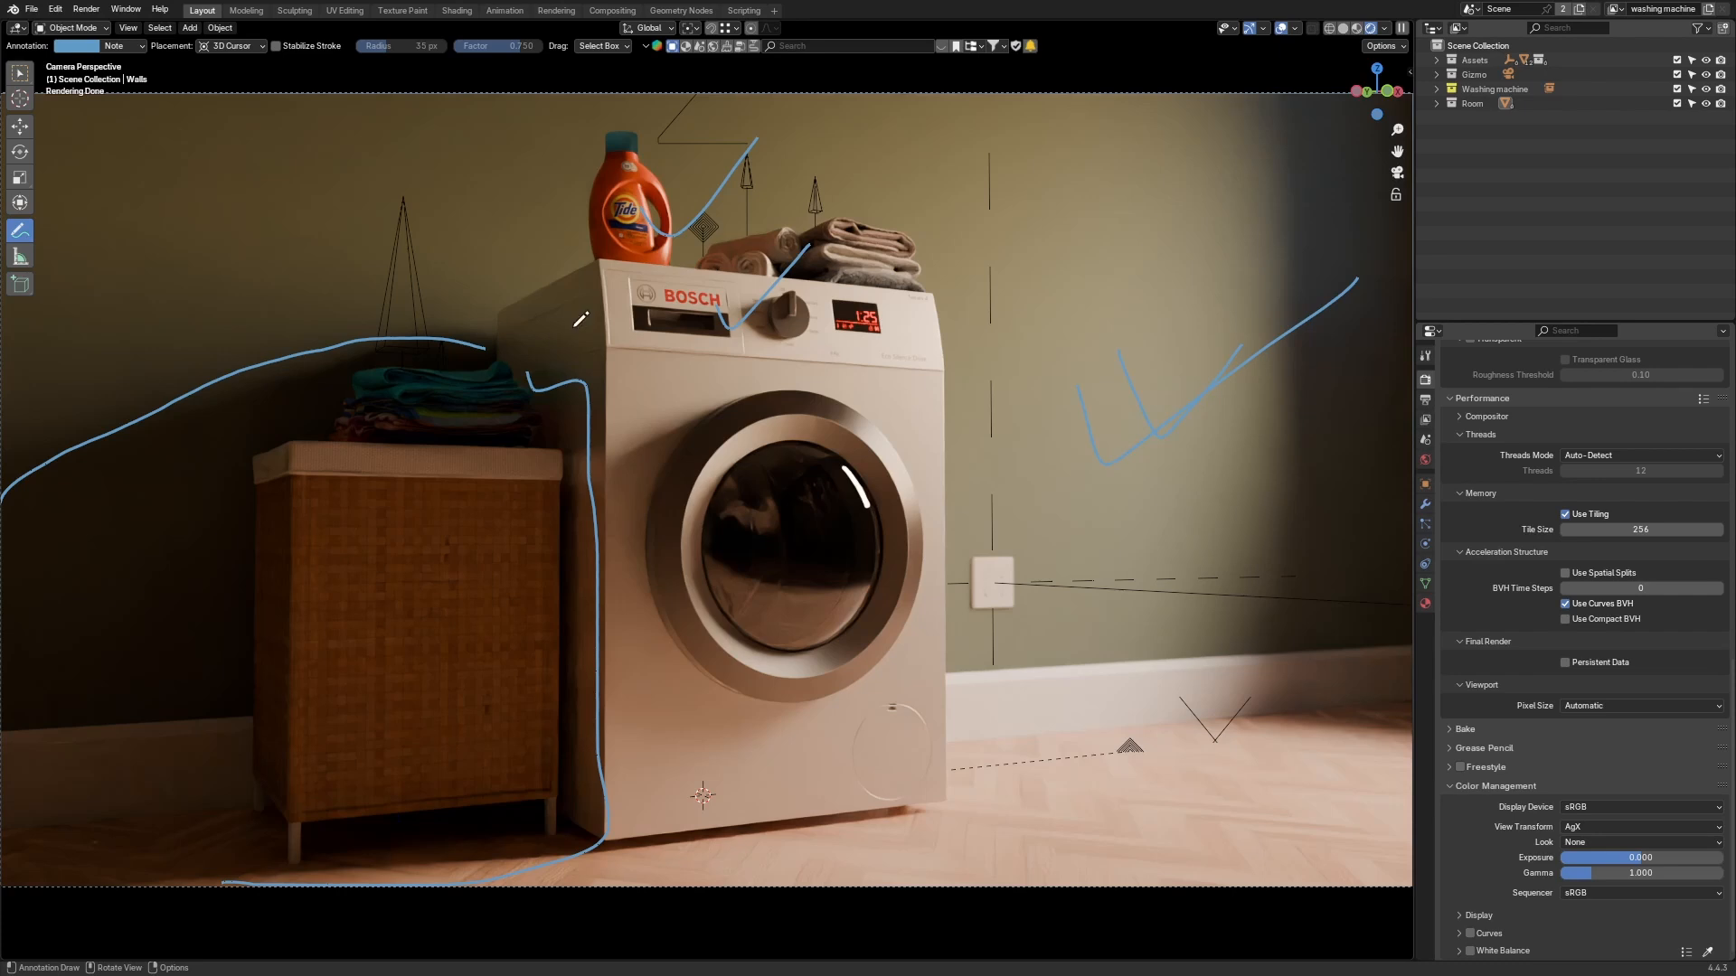
# Step: Erase the annotation strokes with the Annotate Eraser
pyautogui.moveTo(17, 235)
pyautogui.mouseDown()
pyautogui.moveTo(59, 269)
pyautogui.moveTo(51, 251)
pyautogui.moveTo(72, 322)
pyautogui.mouseUp()
pyautogui.moveTo(65, 438)
pyautogui.mouseDown()
pyautogui.moveTo(19, 479)
pyautogui.moveTo(144, 414)
pyautogui.moveTo(384, 345)
pyautogui.moveTo(536, 388)
pyautogui.moveTo(603, 542)
pyautogui.moveTo(574, 841)
pyautogui.moveTo(437, 863)
pyautogui.moveTo(192, 868)
pyautogui.moveTo(737, 561)
pyautogui.moveTo(750, 153)
pyautogui.moveTo(687, 212)
pyautogui.moveTo(860, 178)
pyautogui.moveTo(773, 268)
pyautogui.moveTo(1186, 442)
pyautogui.moveTo(1095, 415)
pyautogui.moveTo(1213, 384)
pyautogui.moveTo(1381, 267)
pyautogui.mouseUp()
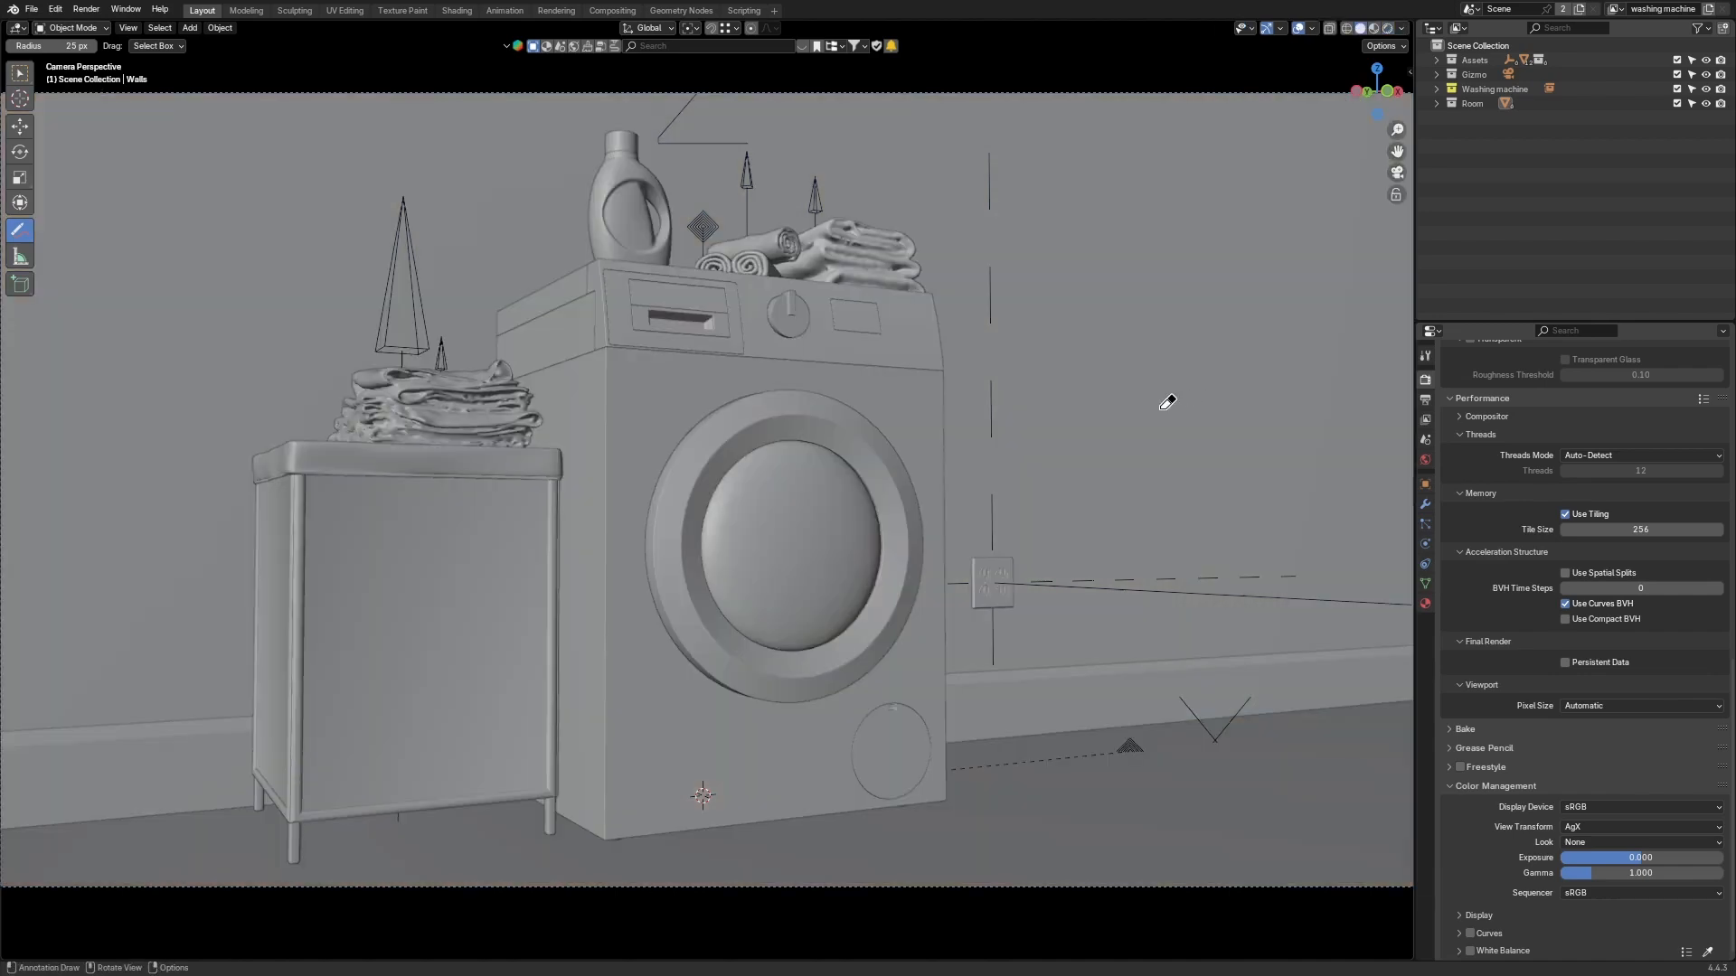
# Step: Select the reflector plane with the Move tool and move it into the room in top view
pyautogui.scroll(-5, 1144, 443)
pyautogui.moveTo(990, 435); pyautogui.dragTo(989, 499, button='middle')
pyautogui.scroll(-8, 991, 501)
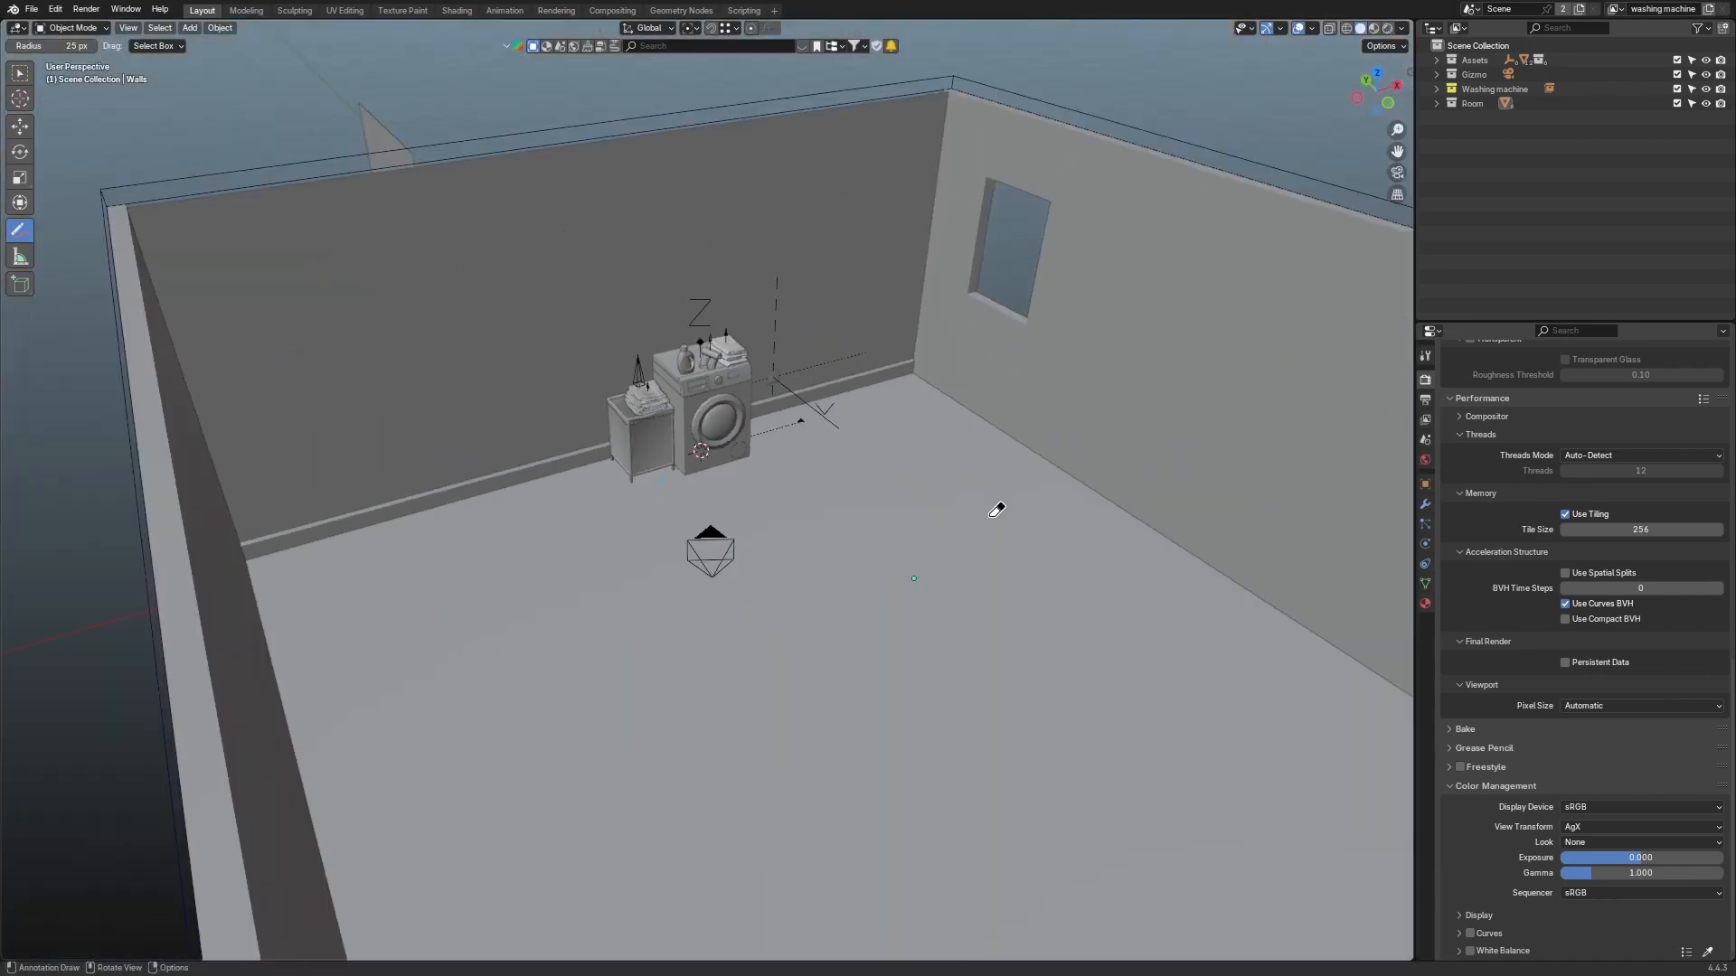
pyautogui.hotkey('shift', 'space')
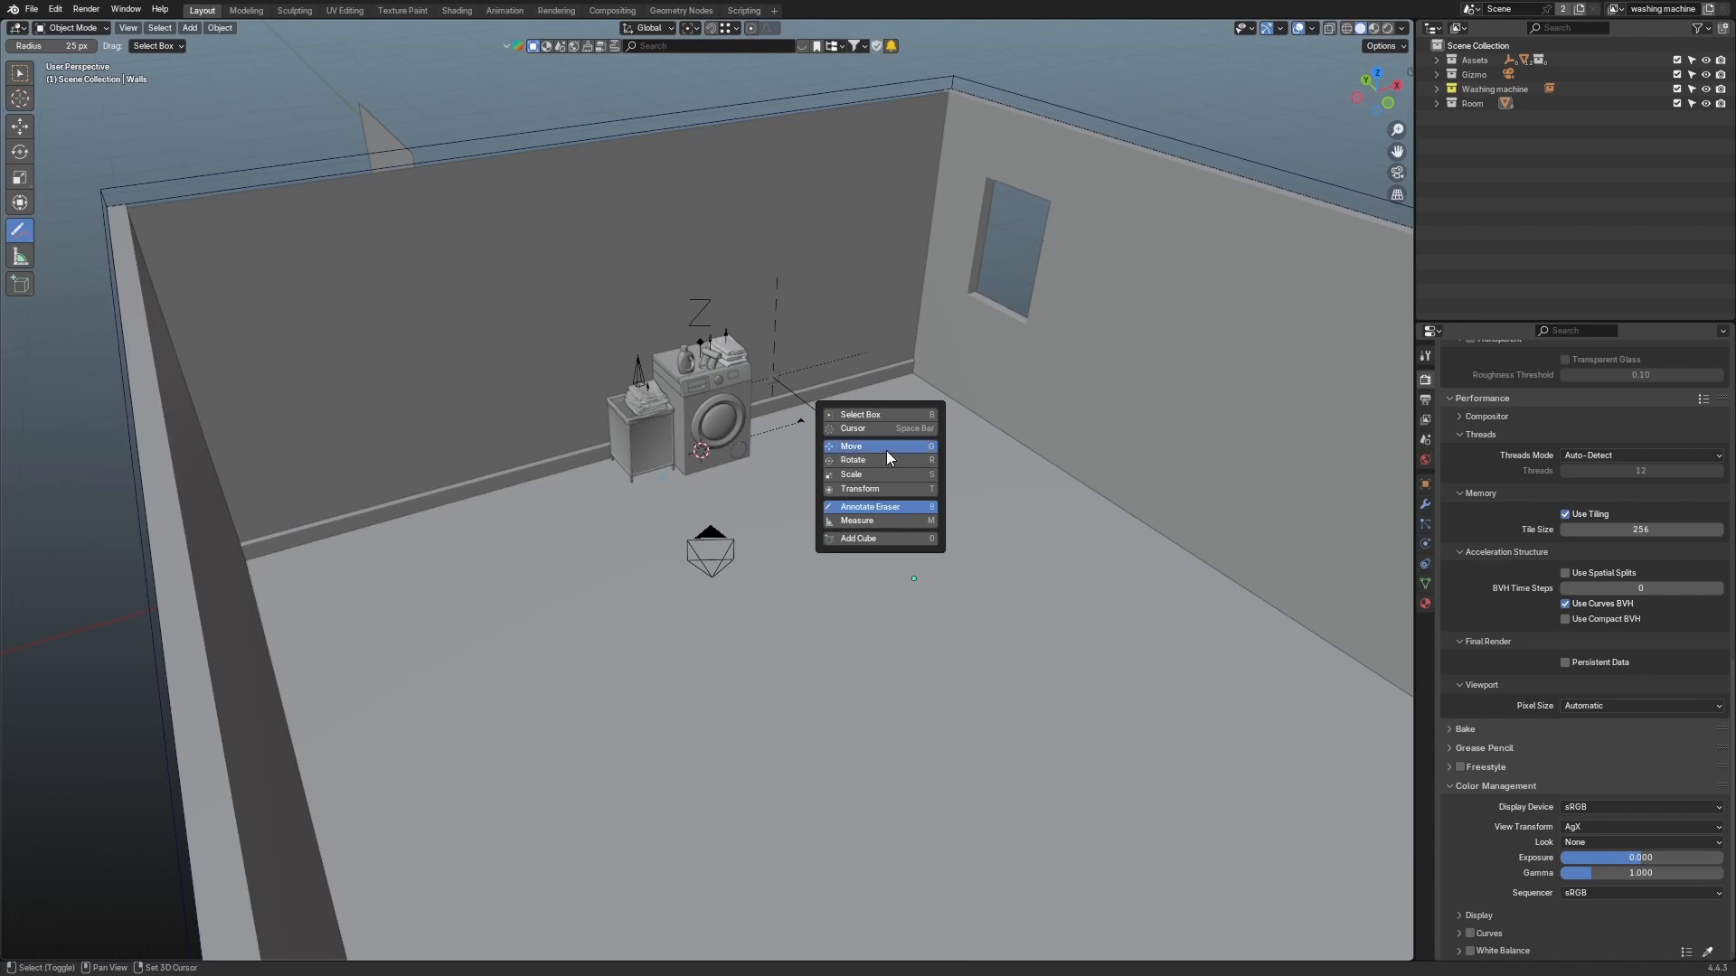
pyautogui.click(886, 448)
pyautogui.scroll(-5, 226, 458)
pyautogui.moveTo(220, 458); pyautogui.dragTo(329, 441, button='middle')
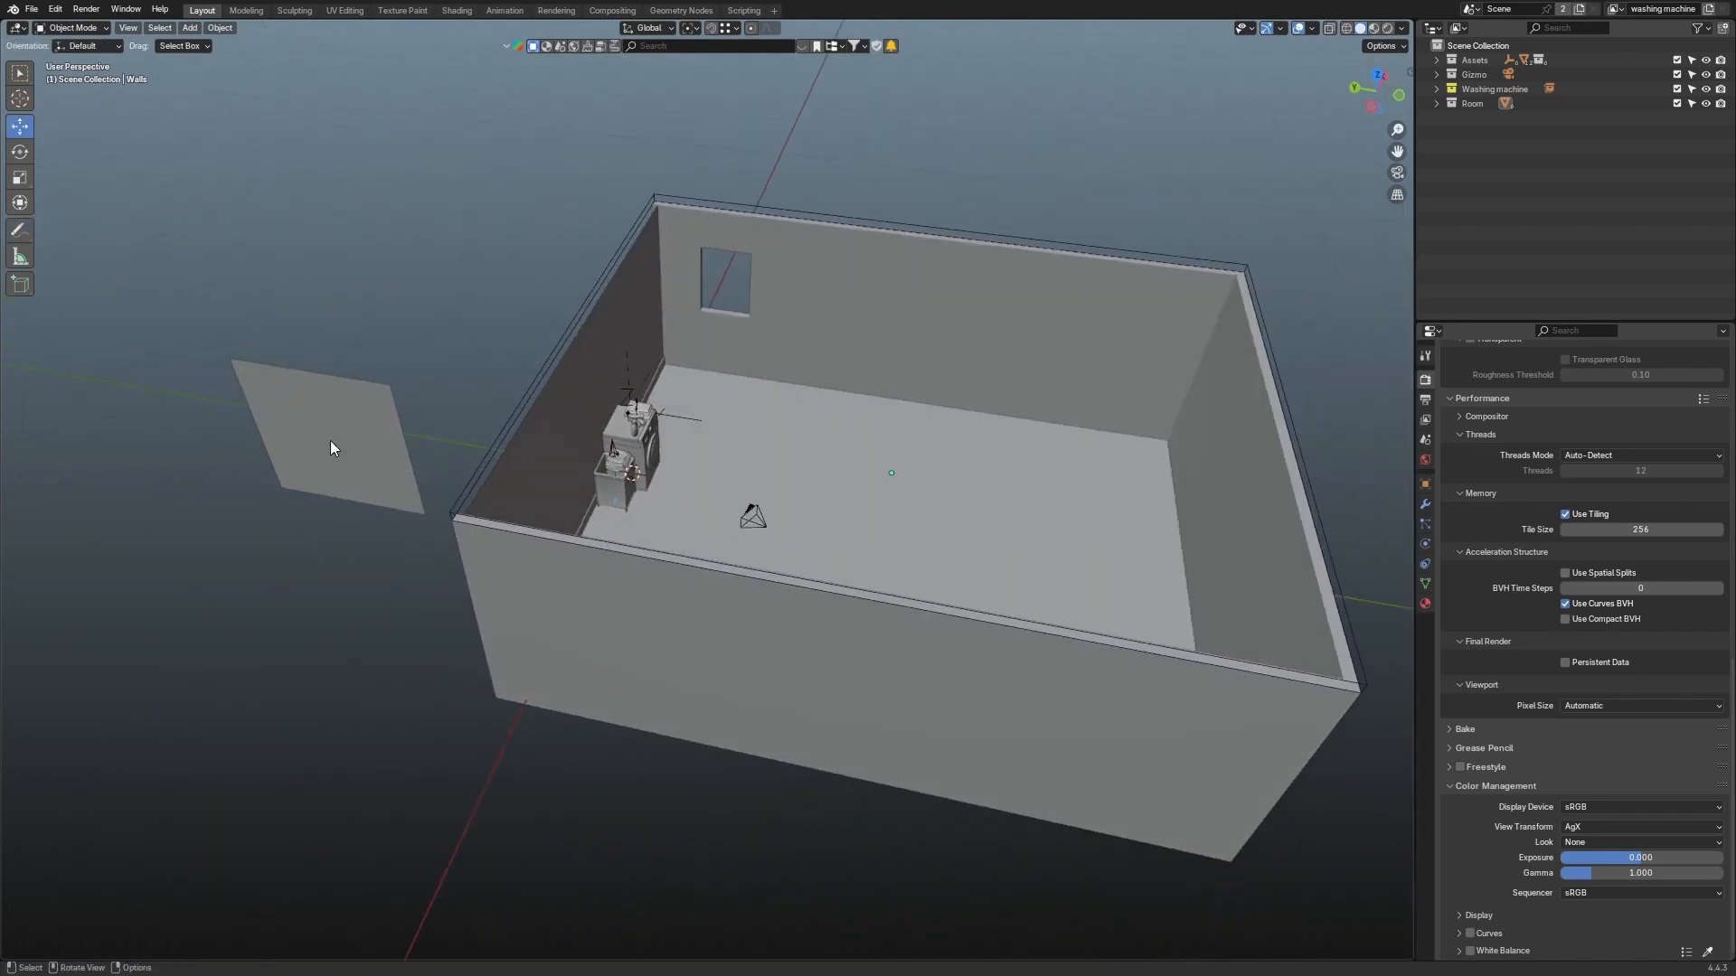
pyautogui.click(316, 431)
pyautogui.press('KP_7')
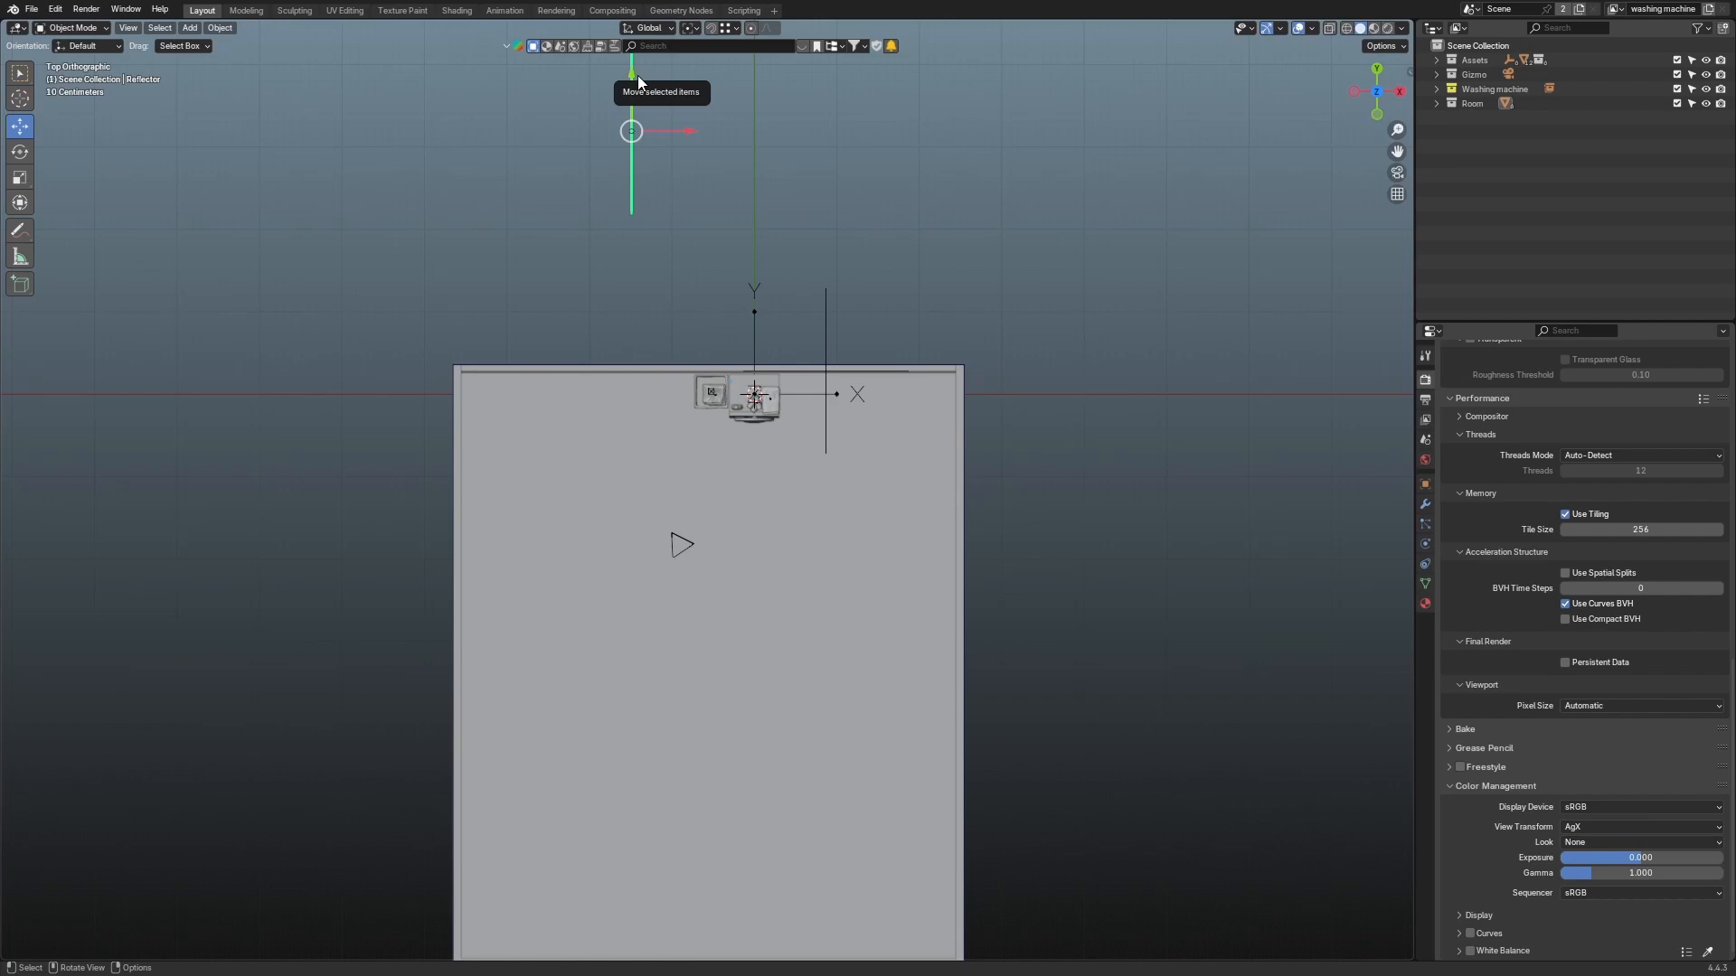
pyautogui.moveTo(487, 154); pyautogui.dragTo(544, 127, button='middle')
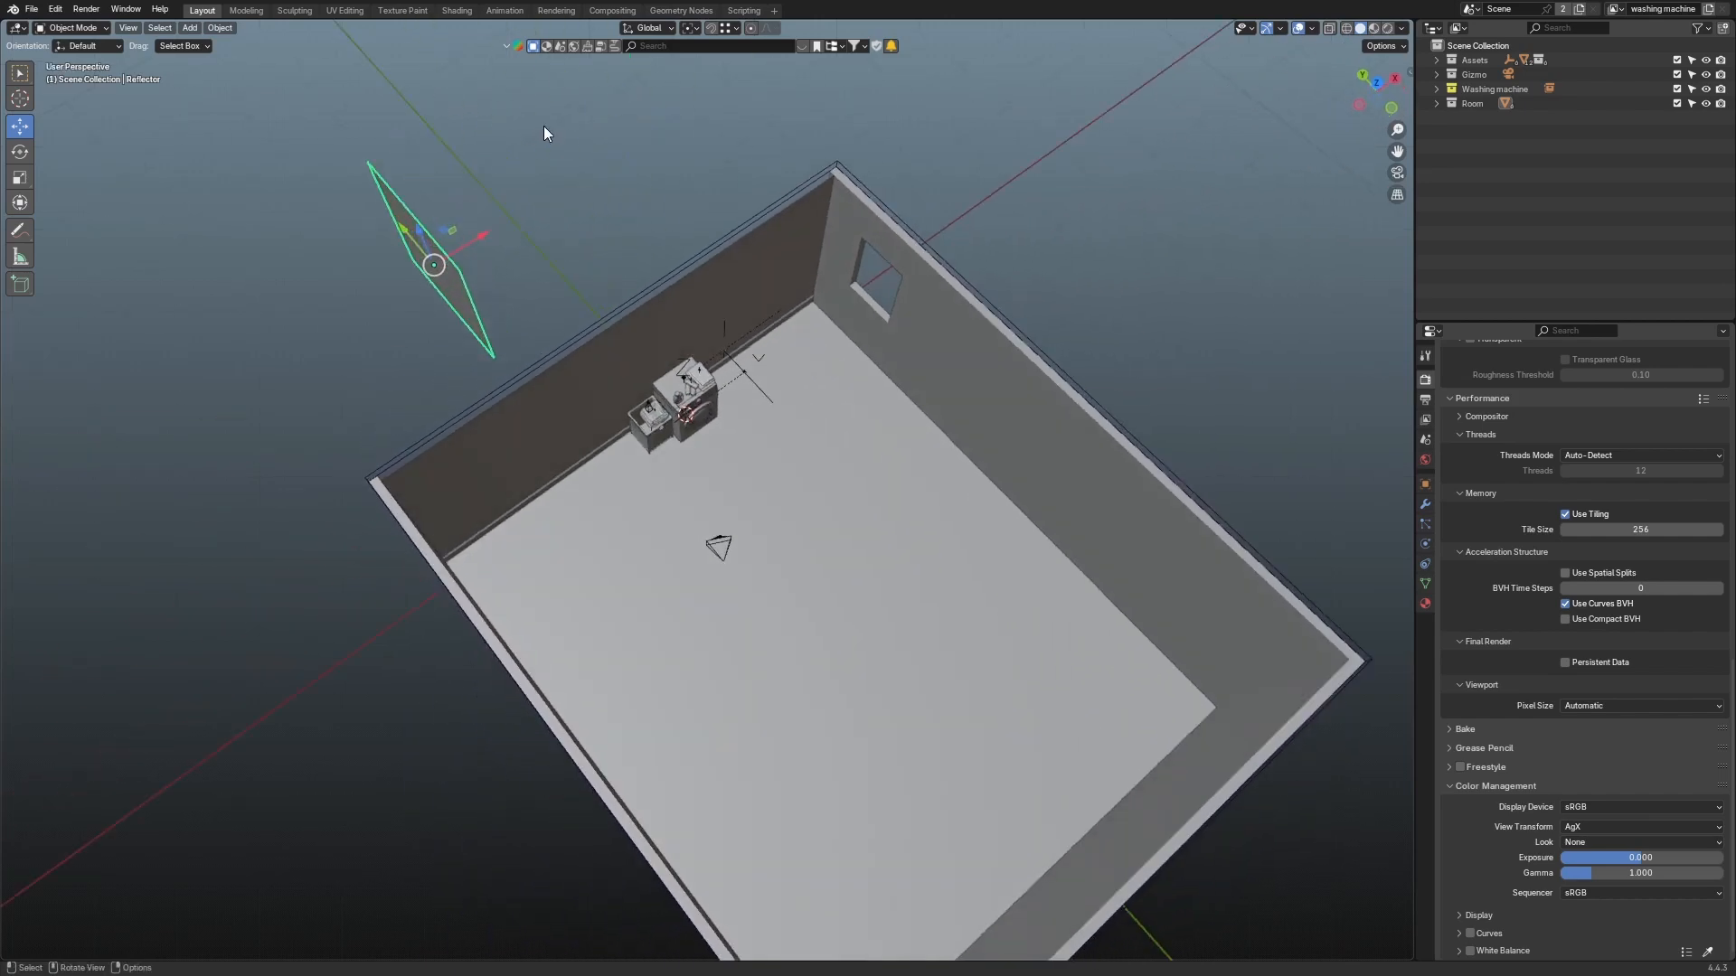
pyautogui.press('KP_7')
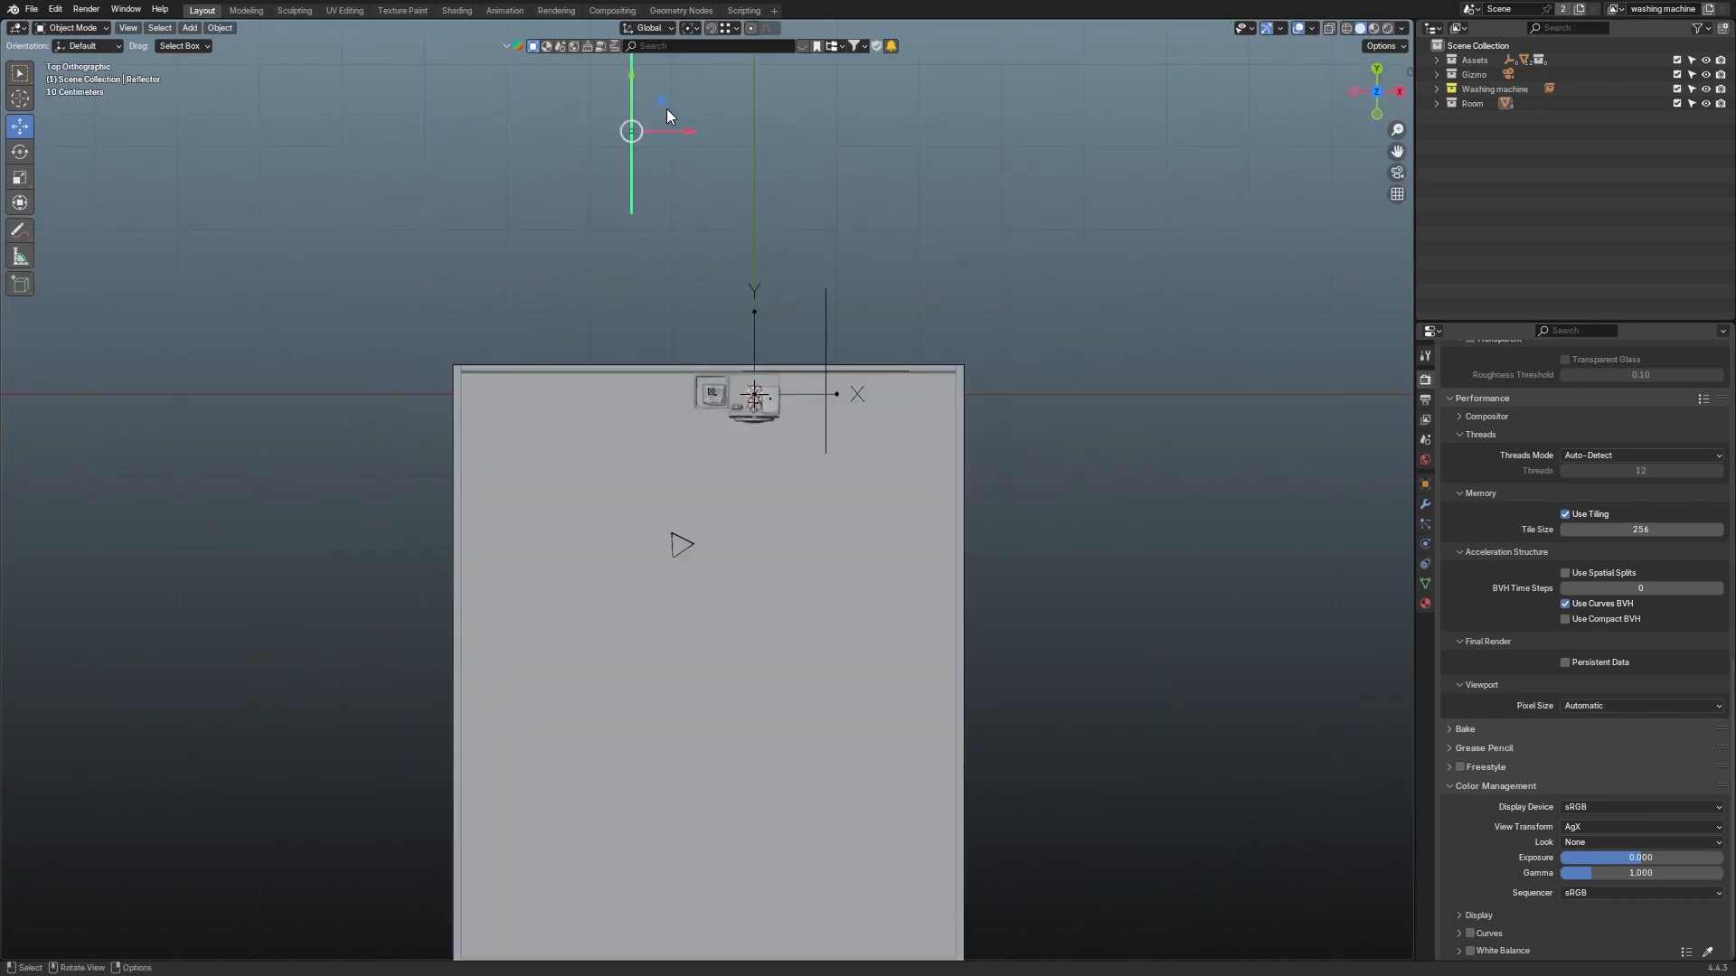
pyautogui.moveTo(631, 79); pyautogui.dragTo(1114, 448, button='middle')
# Step: Position the reflector plane upright beside the camera, left of the washing machine
pyautogui.moveTo(1130, 445); pyautogui.dragTo(764, 432)
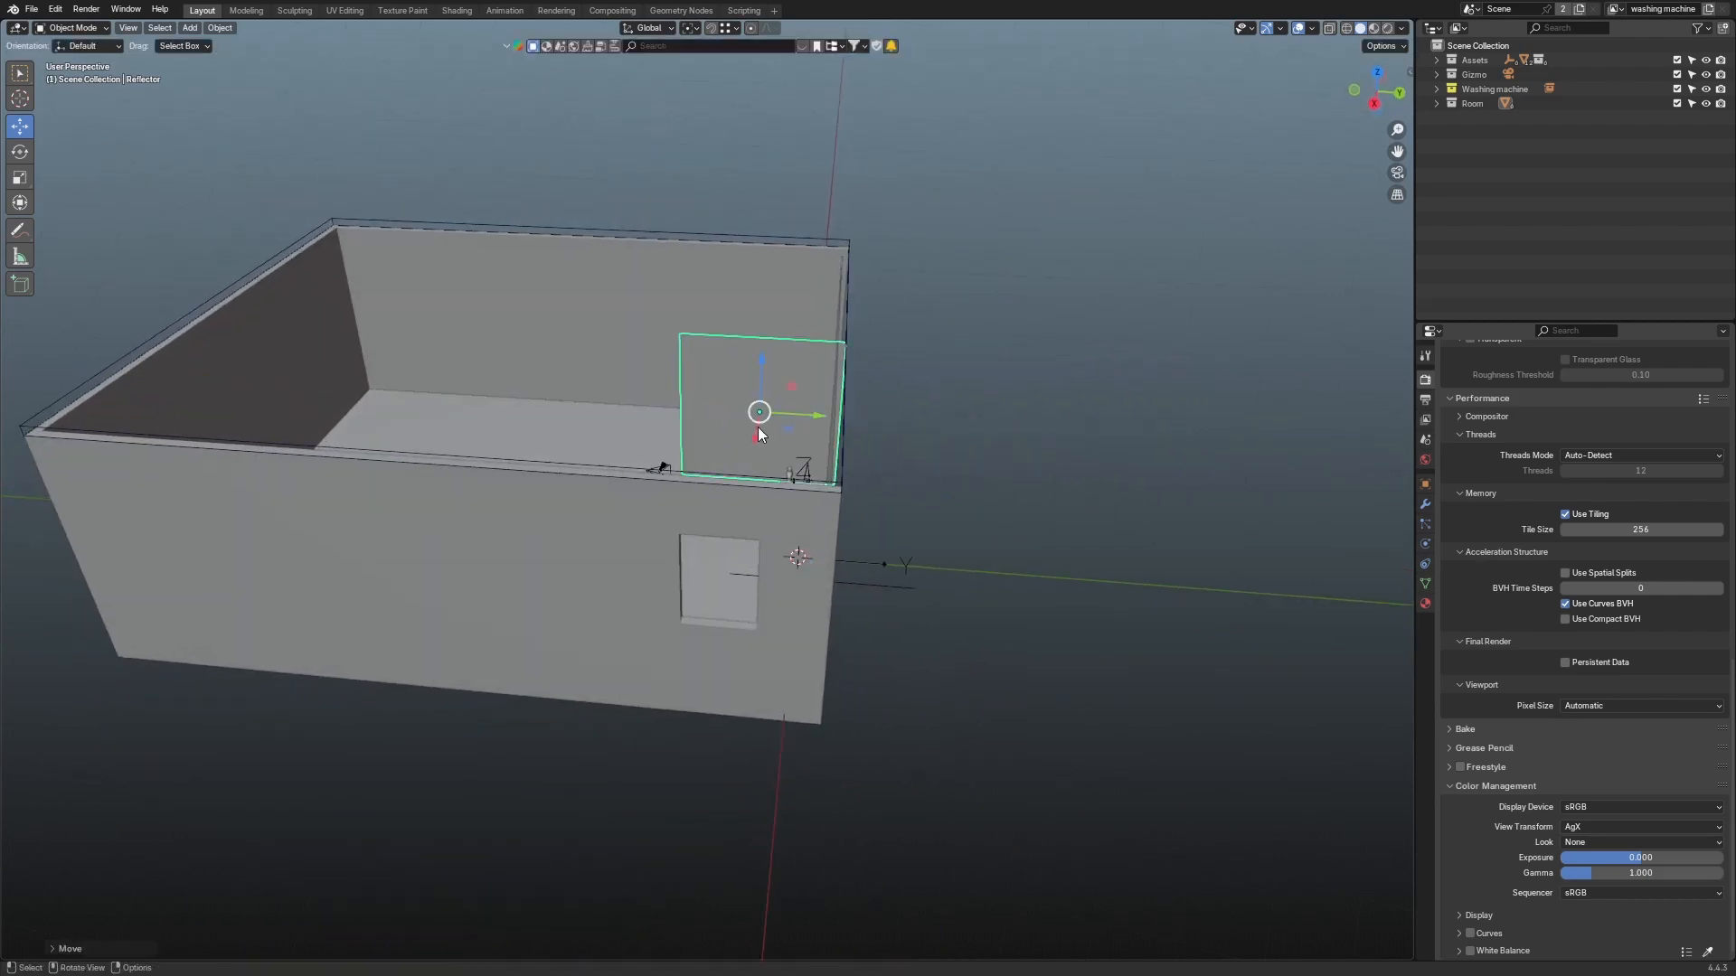
pyautogui.moveTo(762, 433); pyautogui.dragTo(563, 579, button='middle')
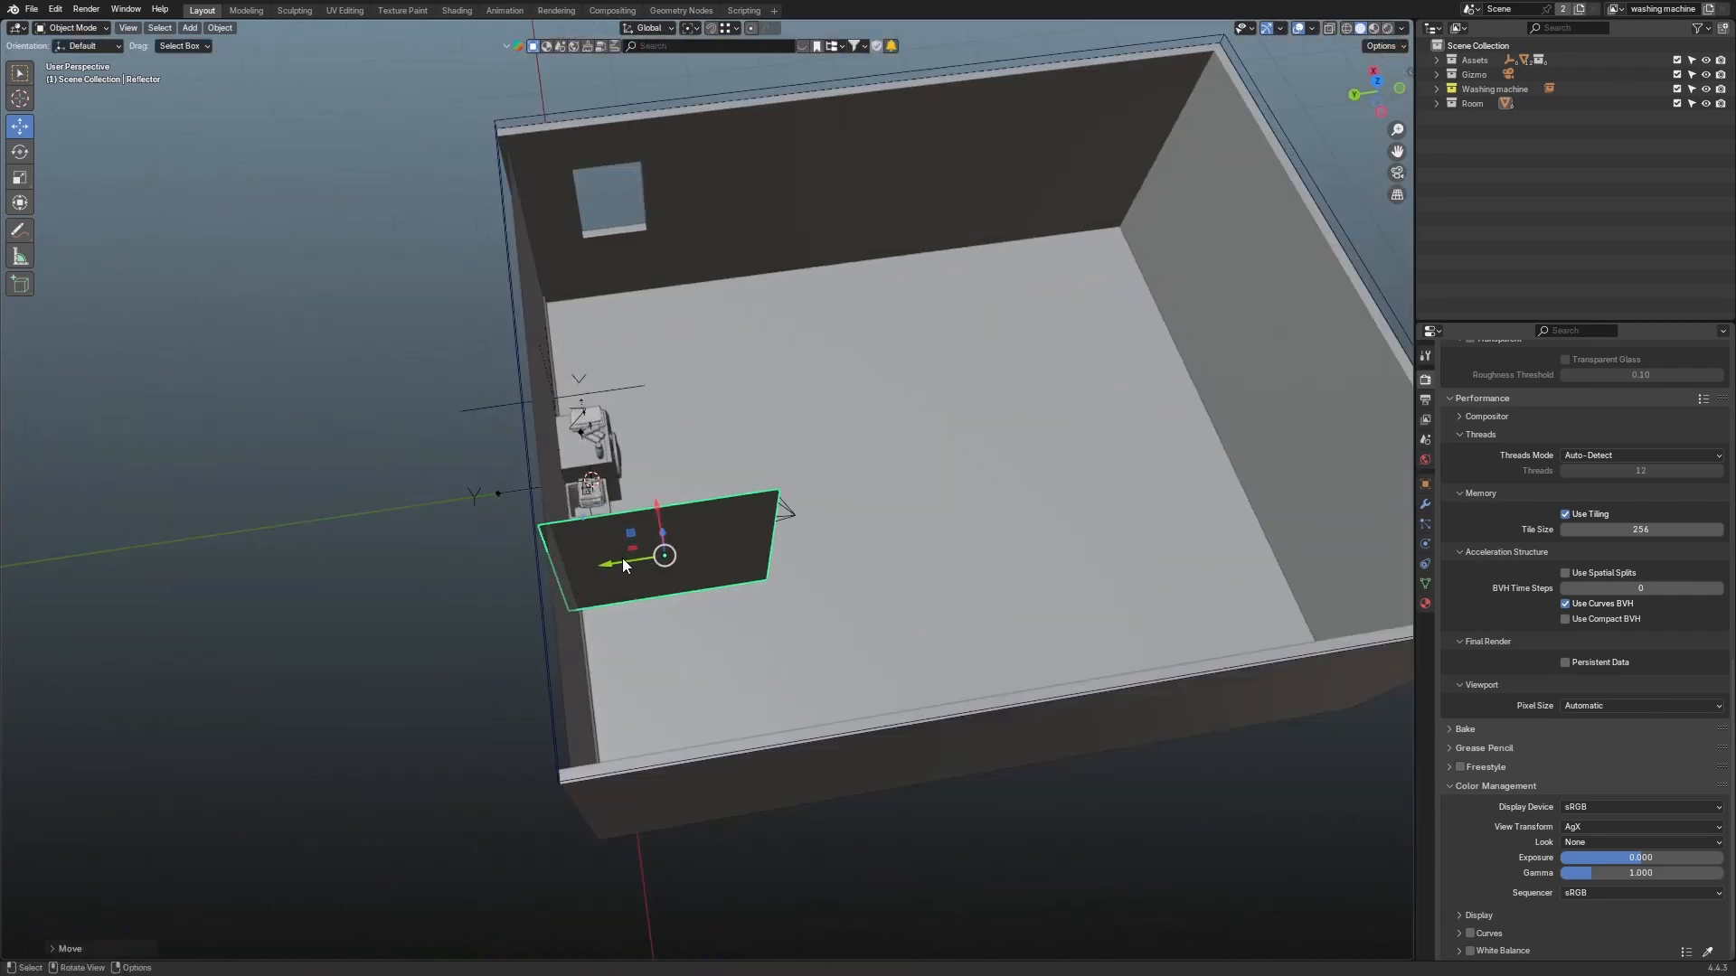
pyautogui.moveTo(622, 560); pyautogui.dragTo(658, 558)
pyautogui.moveTo(1032, 453); pyautogui.dragTo(834, 434, button='middle')
pyautogui.scroll(3, 814, 394)
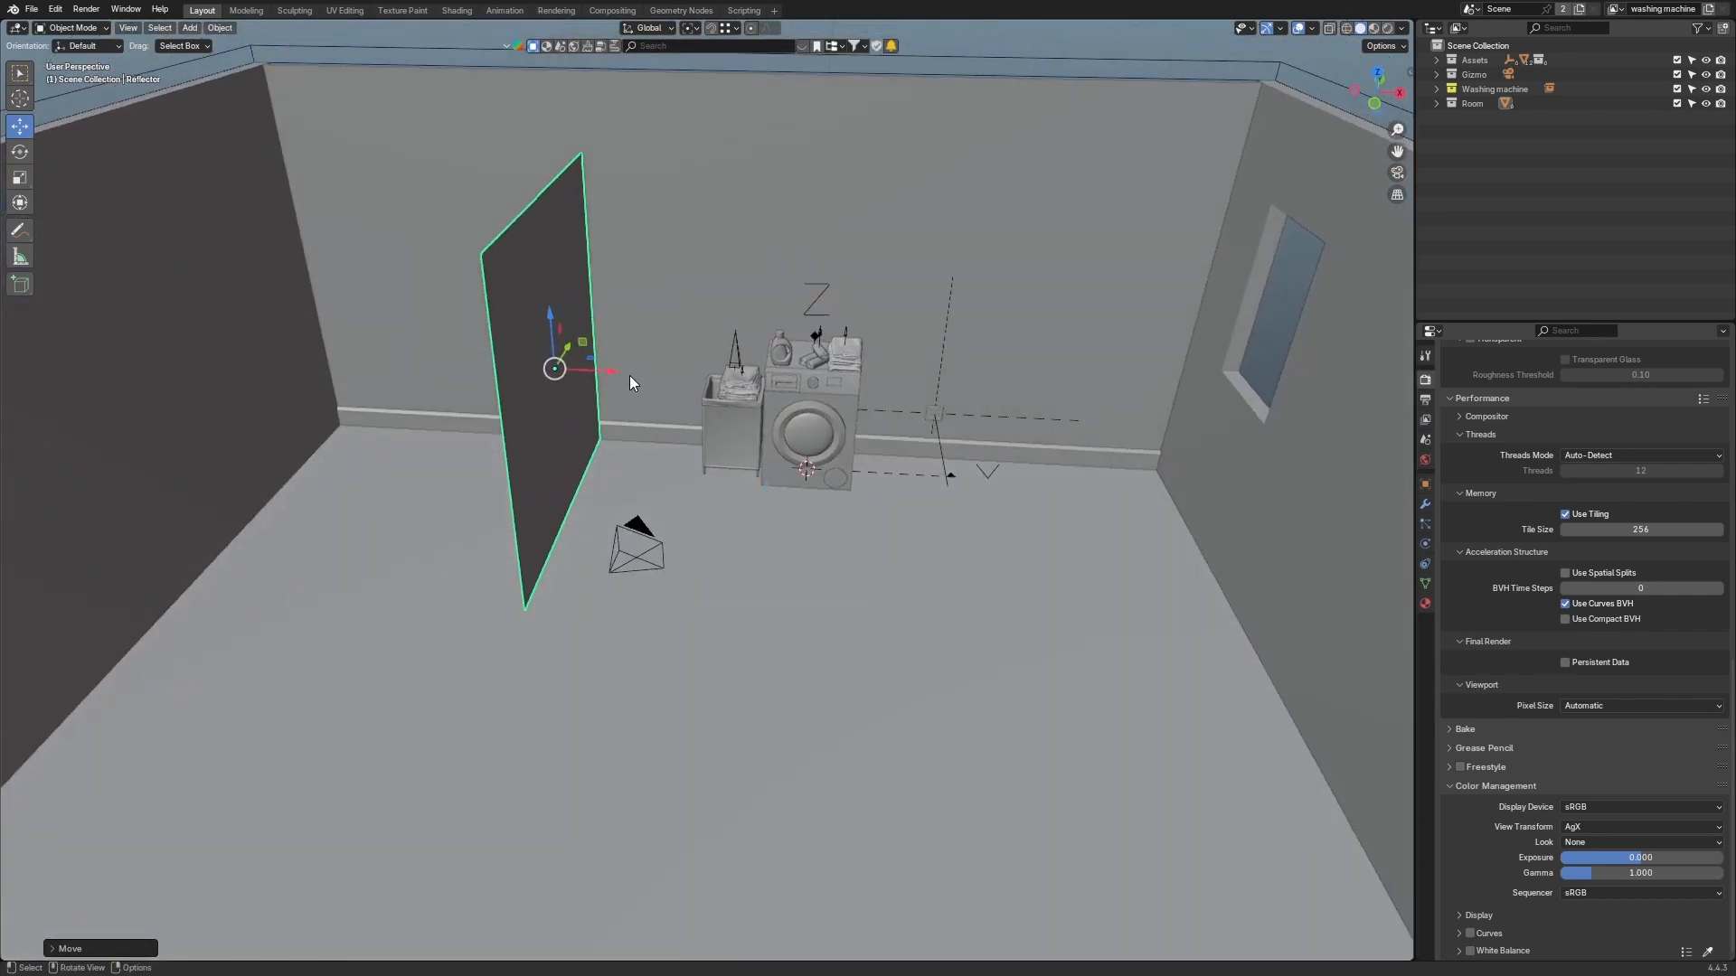
pyautogui.moveTo(630, 379); pyautogui.dragTo(576, 391, button='middle')
pyautogui.moveTo(644, 308); pyautogui.dragTo(644, 304)
pyautogui.moveTo(665, 354); pyautogui.dragTo(811, 316, button='middle')
pyautogui.moveTo(1076, 417); pyautogui.dragTo(1060, 427, button='middle')
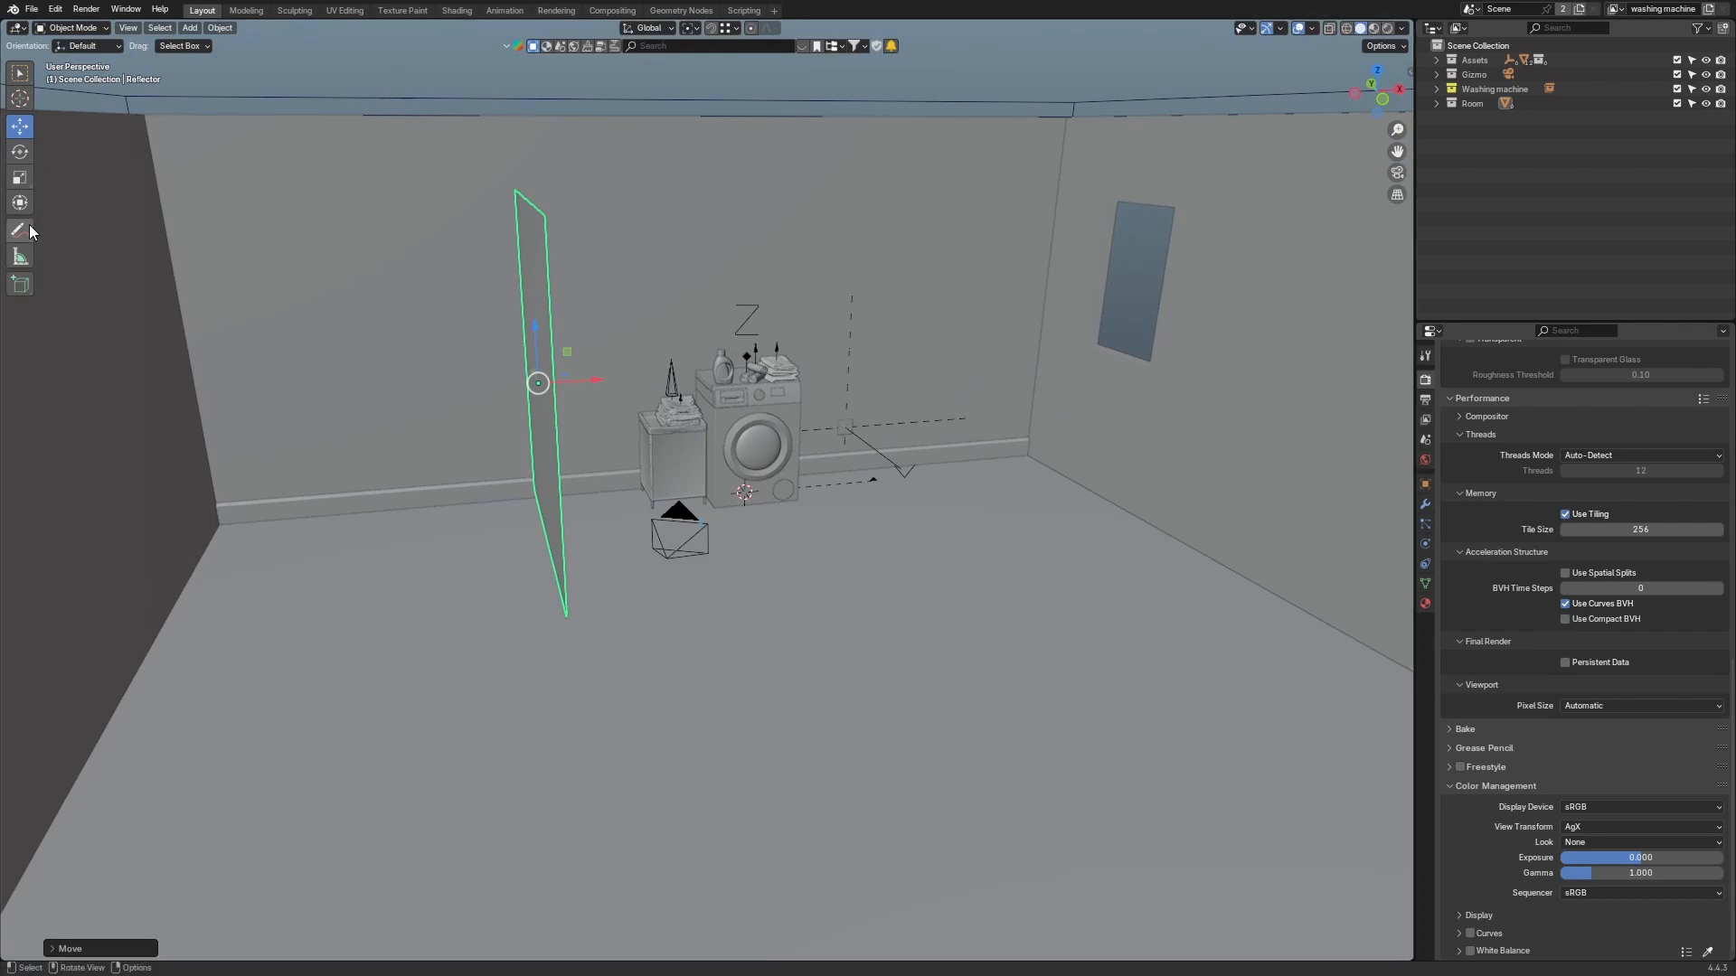
# Step: Sketch freehand annotation strokes around the room with the Annotate tool and switch to the camera view
pyautogui.moveTo(29, 225); pyautogui.dragTo(54, 233)
pyautogui.moveTo(1173, 233); pyautogui.dragTo(888, 520)
pyautogui.moveTo(1124, 278); pyautogui.dragTo(744, 225)
pyautogui.moveTo(1005, 261); pyautogui.dragTo(981, 258, button='middle')
pyautogui.moveTo(794, 220); pyautogui.dragTo(536, 298)
pyautogui.moveTo(924, 529)
pyautogui.mouseDown()
pyautogui.moveTo(793, 504)
pyautogui.moveTo(621, 405)
pyautogui.moveTo(545, 389)
pyautogui.moveTo(714, 431)
pyautogui.mouseUp()
pyautogui.moveTo(535, 303); pyautogui.dragTo(739, 432)
pyautogui.moveTo(714, 372)
pyautogui.mouseDown()
pyautogui.moveTo(674, 412)
pyautogui.moveTo(727, 500)
pyautogui.moveTo(769, 392)
pyautogui.moveTo(668, 362)
pyautogui.moveTo(669, 491)
pyautogui.moveTo(778, 378)
pyautogui.mouseUp()
pyautogui.press('KP_0')
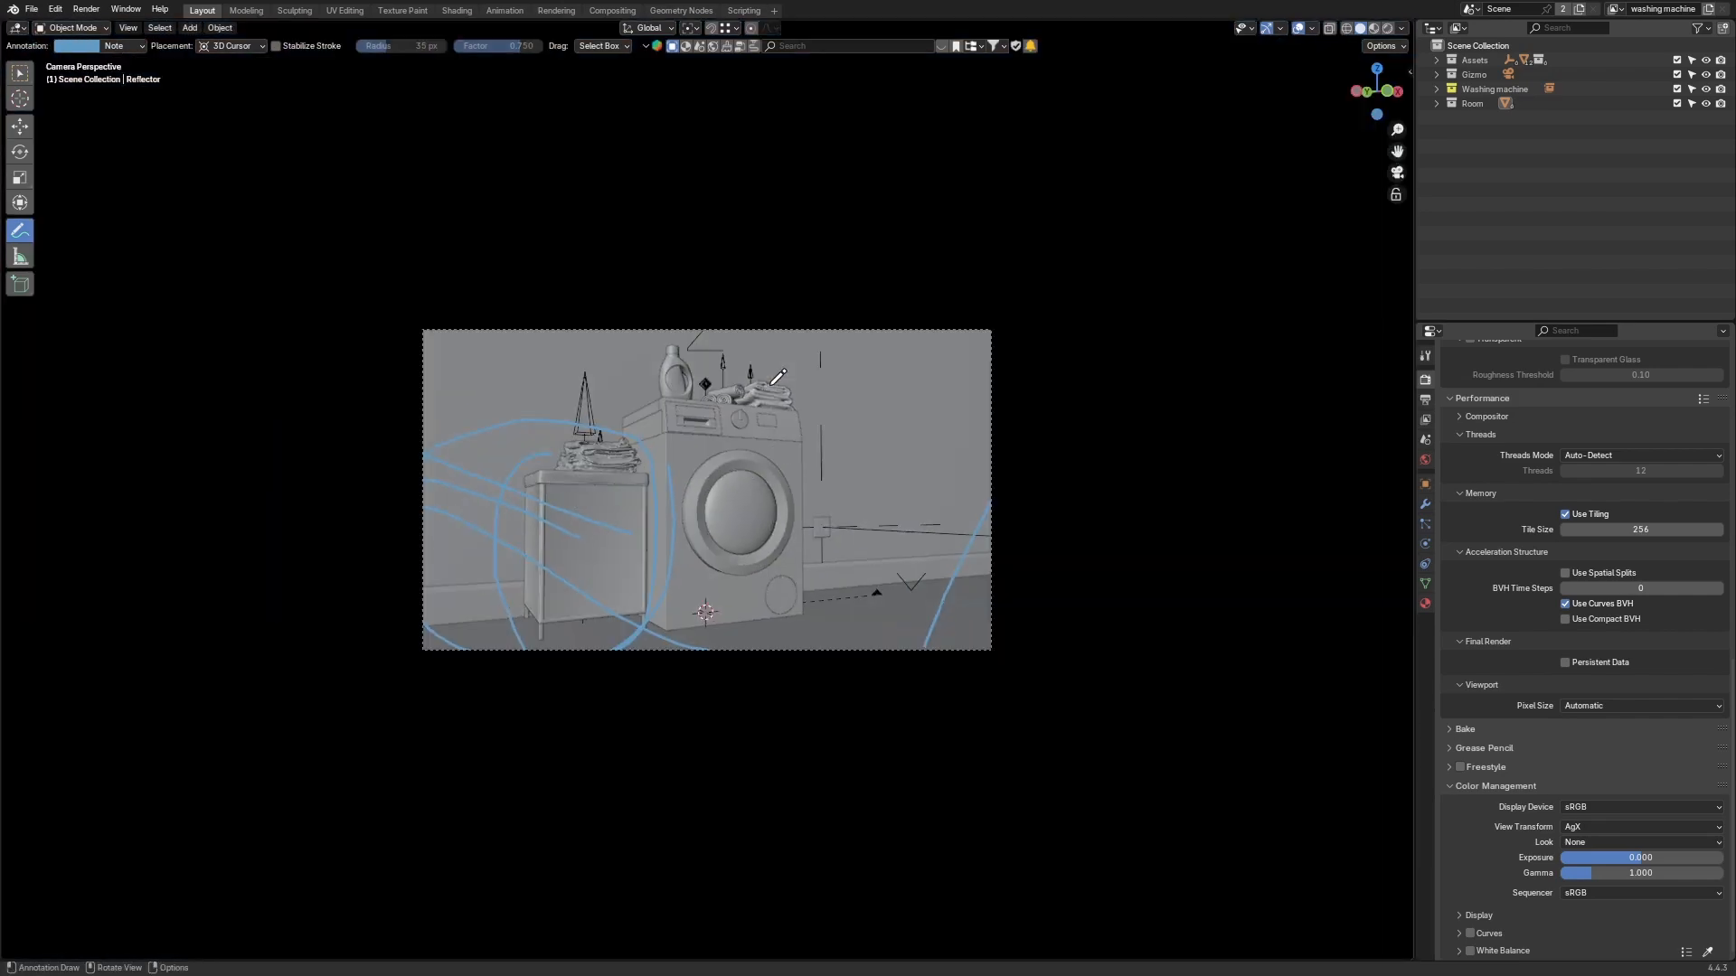
# Step: Erase the annotation strokes in the camera view with the Annotate Eraser
pyautogui.moveTo(21, 233); pyautogui.dragTo(95, 323)
pyautogui.moveTo(399, 480)
pyautogui.mouseDown()
pyautogui.moveTo(317, 573)
pyautogui.moveTo(474, 529)
pyautogui.moveTo(310, 600)
pyautogui.moveTo(593, 588)
pyautogui.moveTo(775, 624)
pyautogui.moveTo(619, 621)
pyautogui.moveTo(828, 592)
pyautogui.moveTo(899, 601)
pyautogui.mouseUp()
pyautogui.scroll(3, 1113, 577)
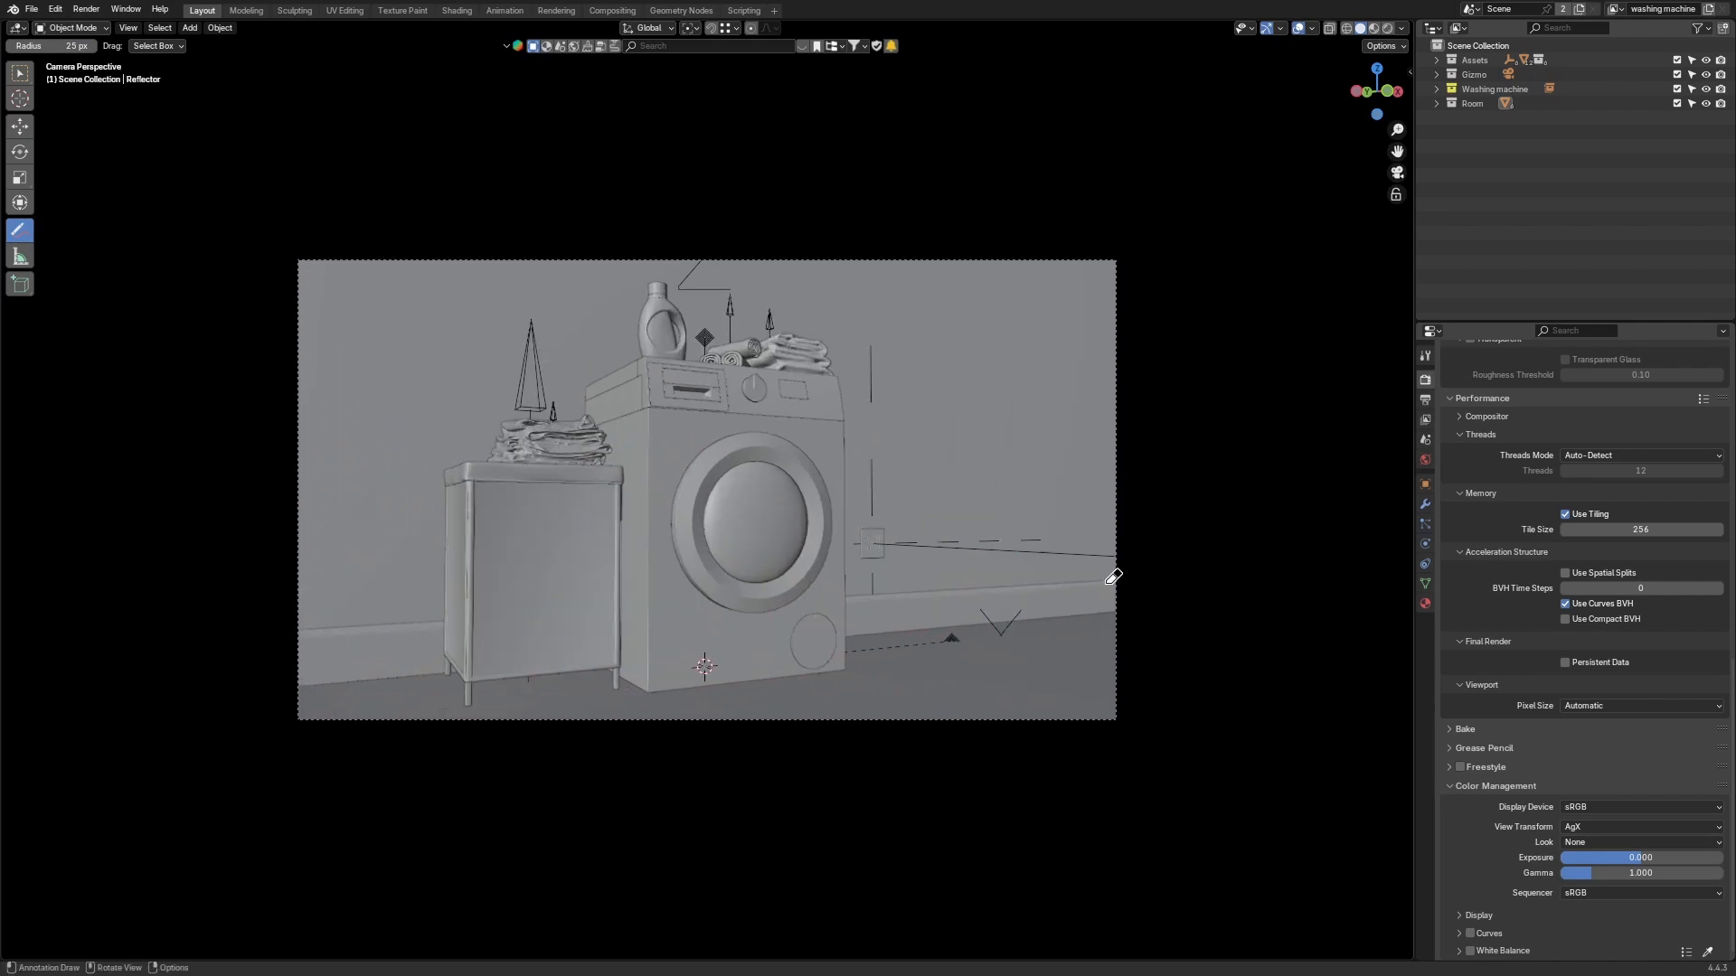
# Step: Switch the viewport to Rendered shading and preview the render maximized full-screen
pyautogui.click(20, 73)
pyautogui.press('z')
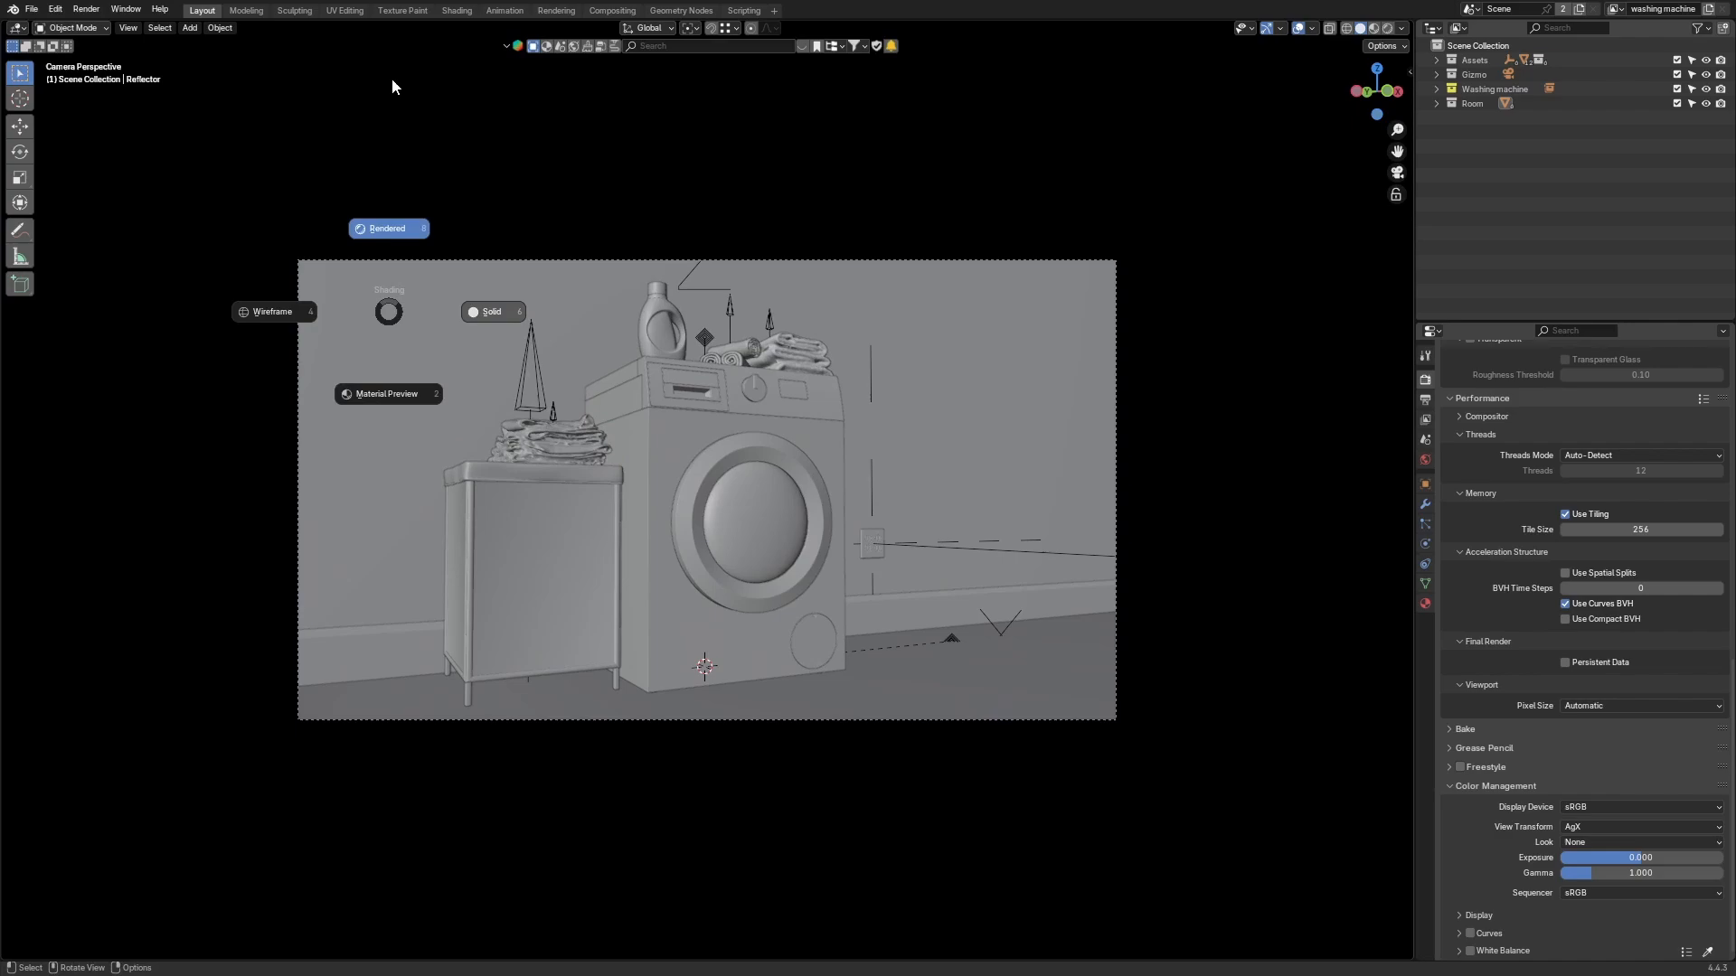
pyautogui.click(479, 166)
pyautogui.hotkey('ctrl', 'alt', 'space')
pyautogui.press('Home')
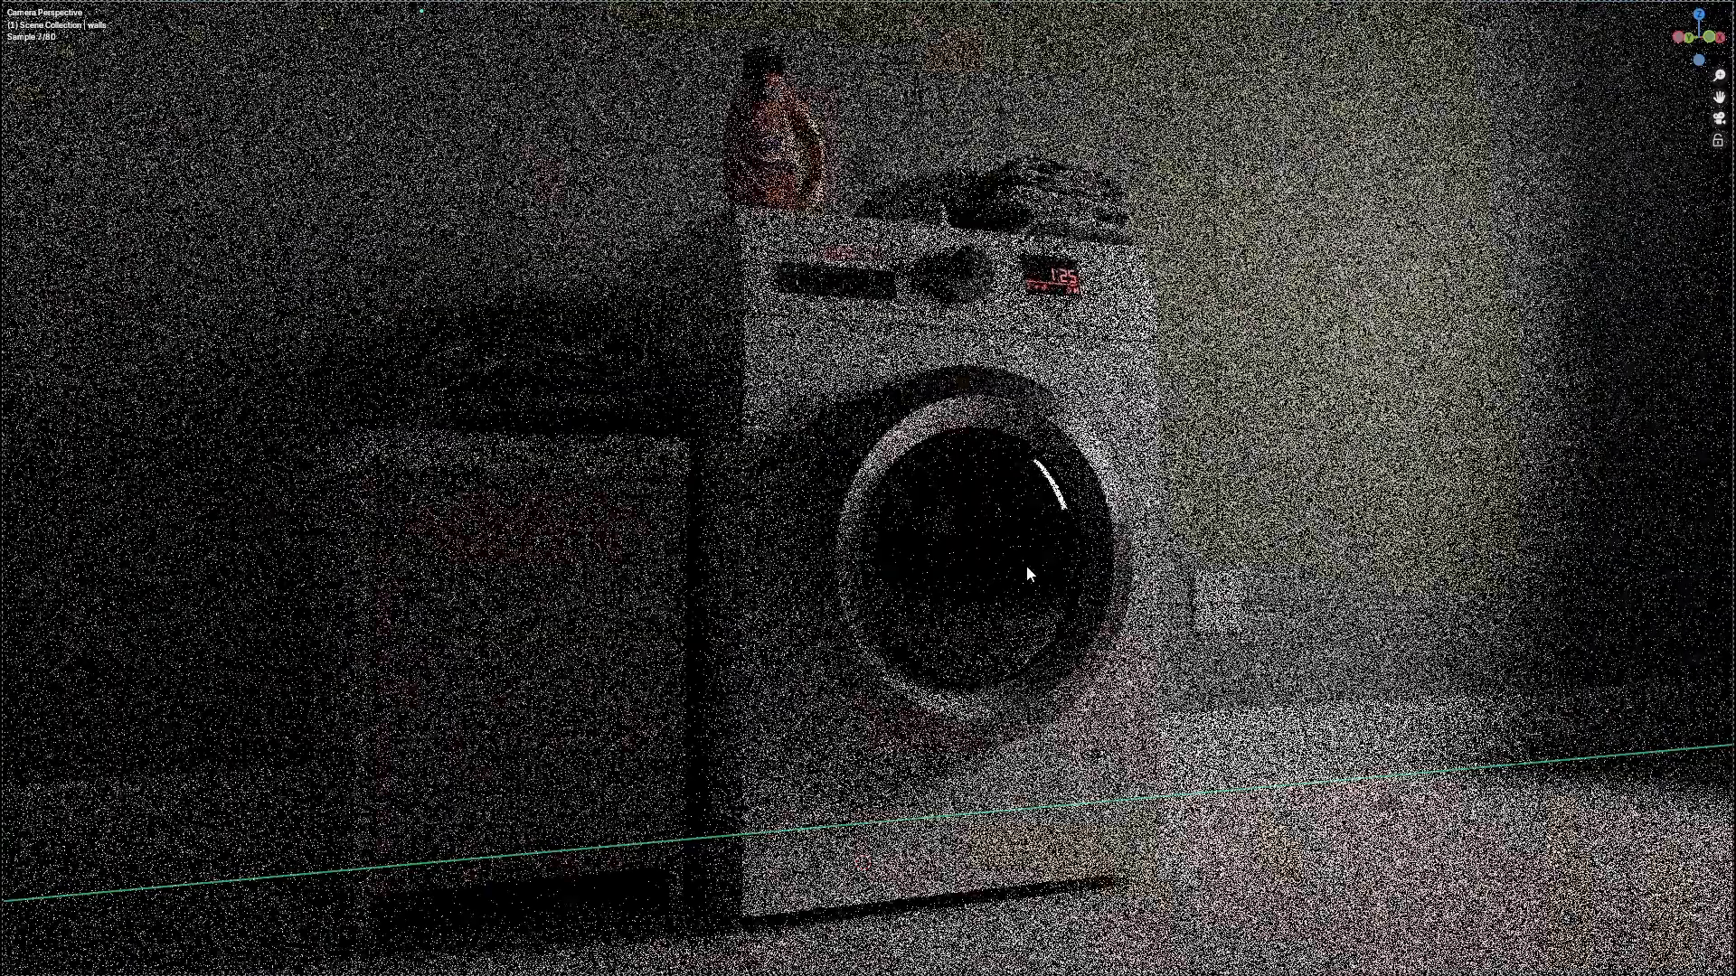
pyautogui.scroll(-5, 1027, 566)
pyautogui.hotkey('ctrl', 'alt', 'space')
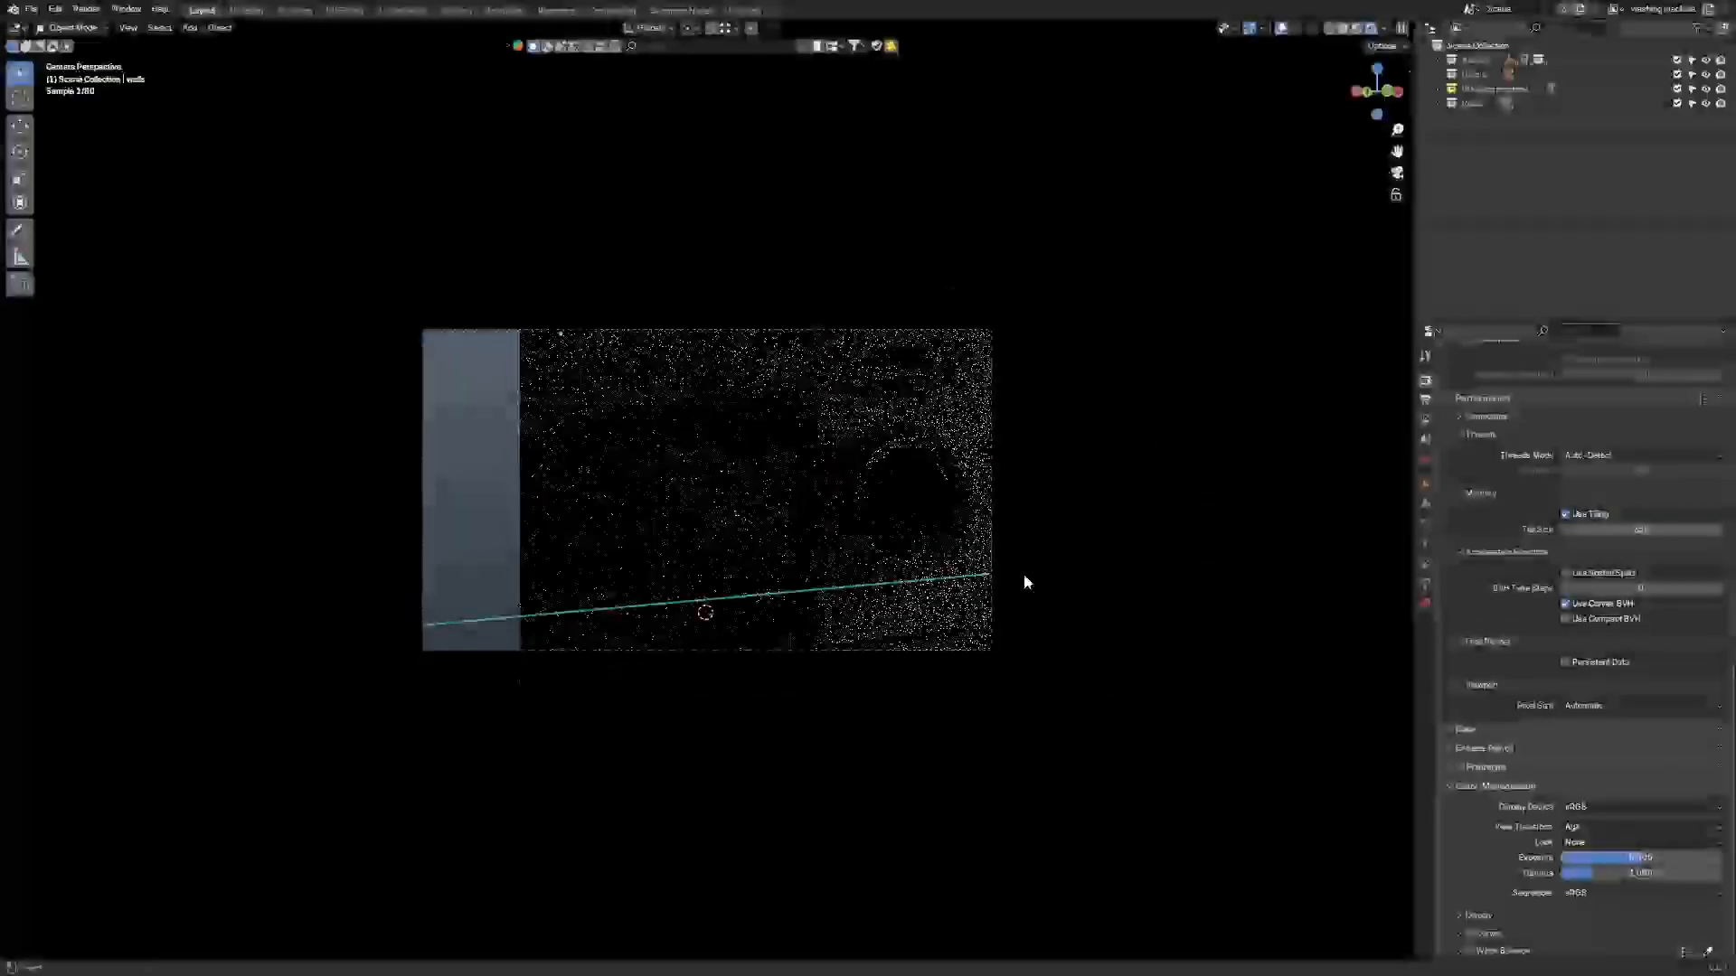
pyautogui.scroll(3, 1011, 554)
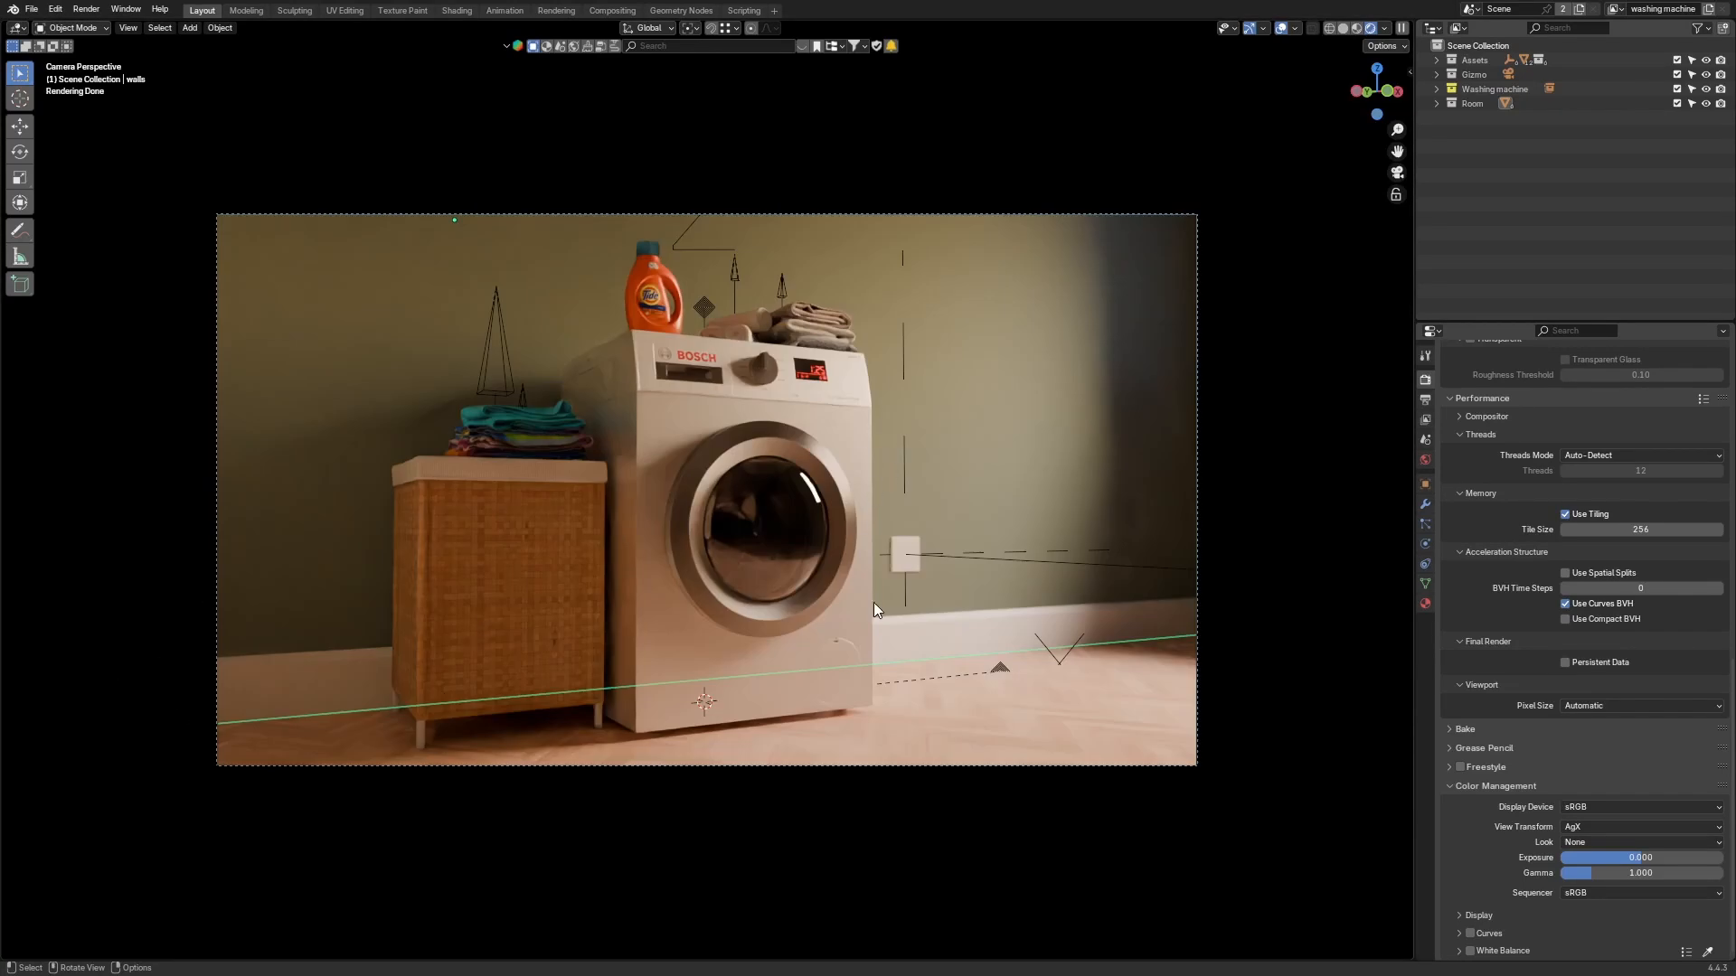
# Step: Select the wall and toggle the viewport visibility of the wall objects in the Room collection to compare the render
pyautogui.click(873, 602)
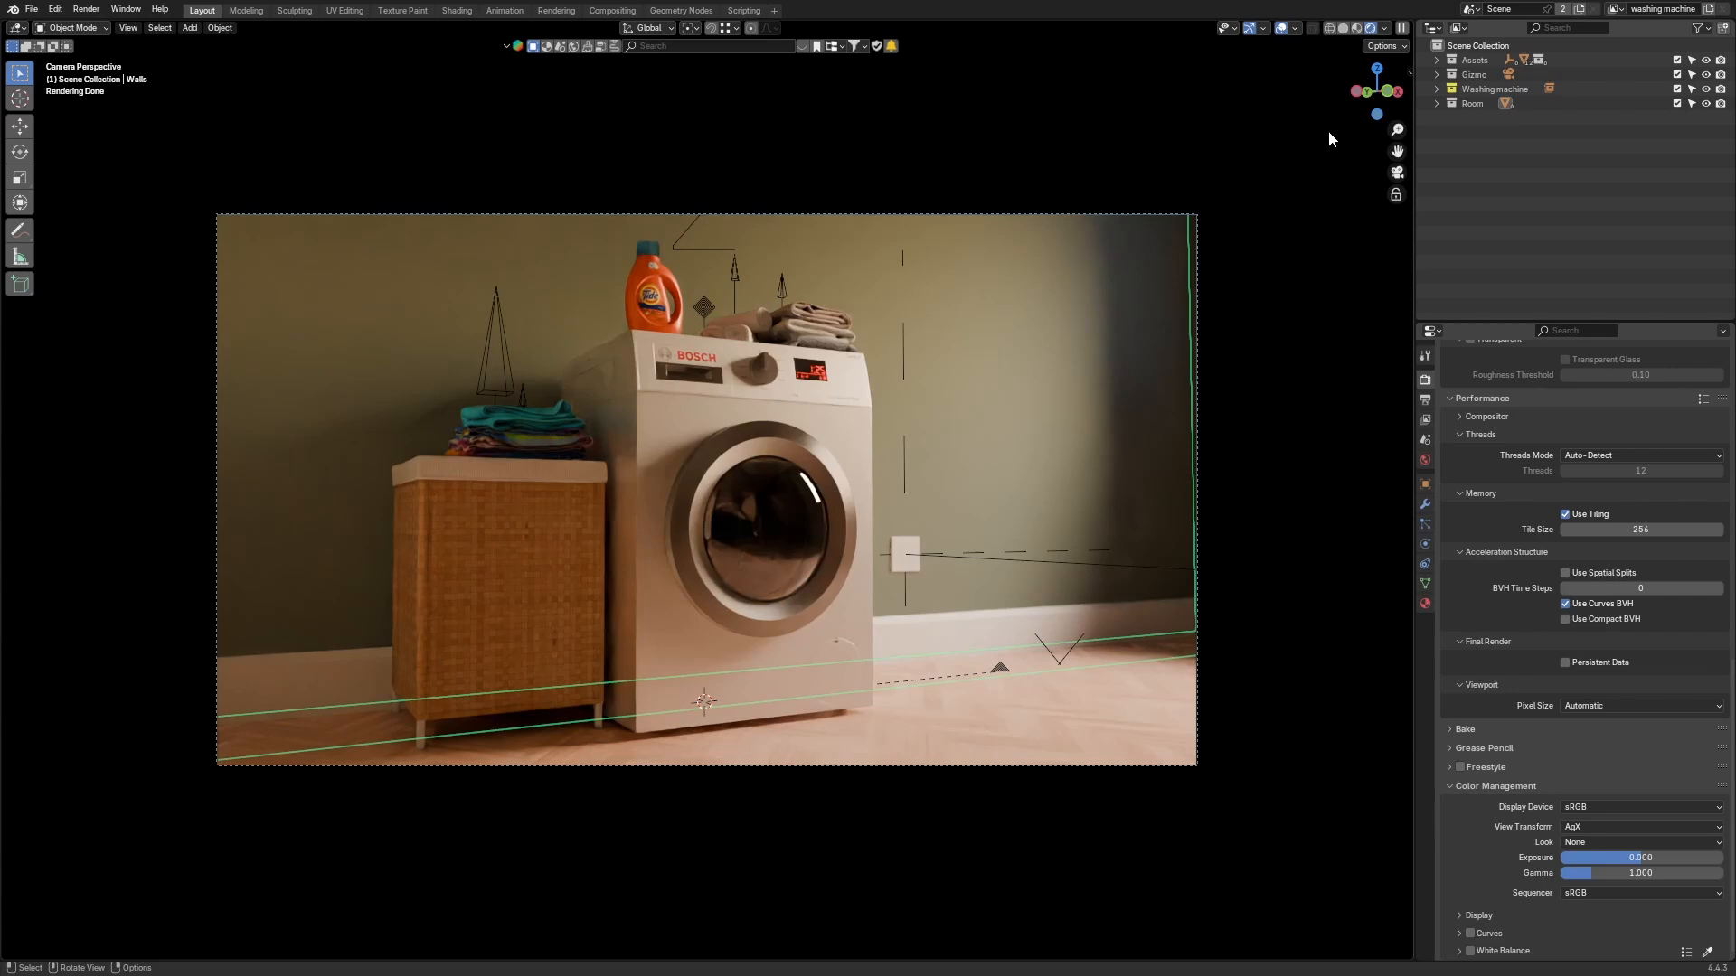
pyautogui.click(1438, 104)
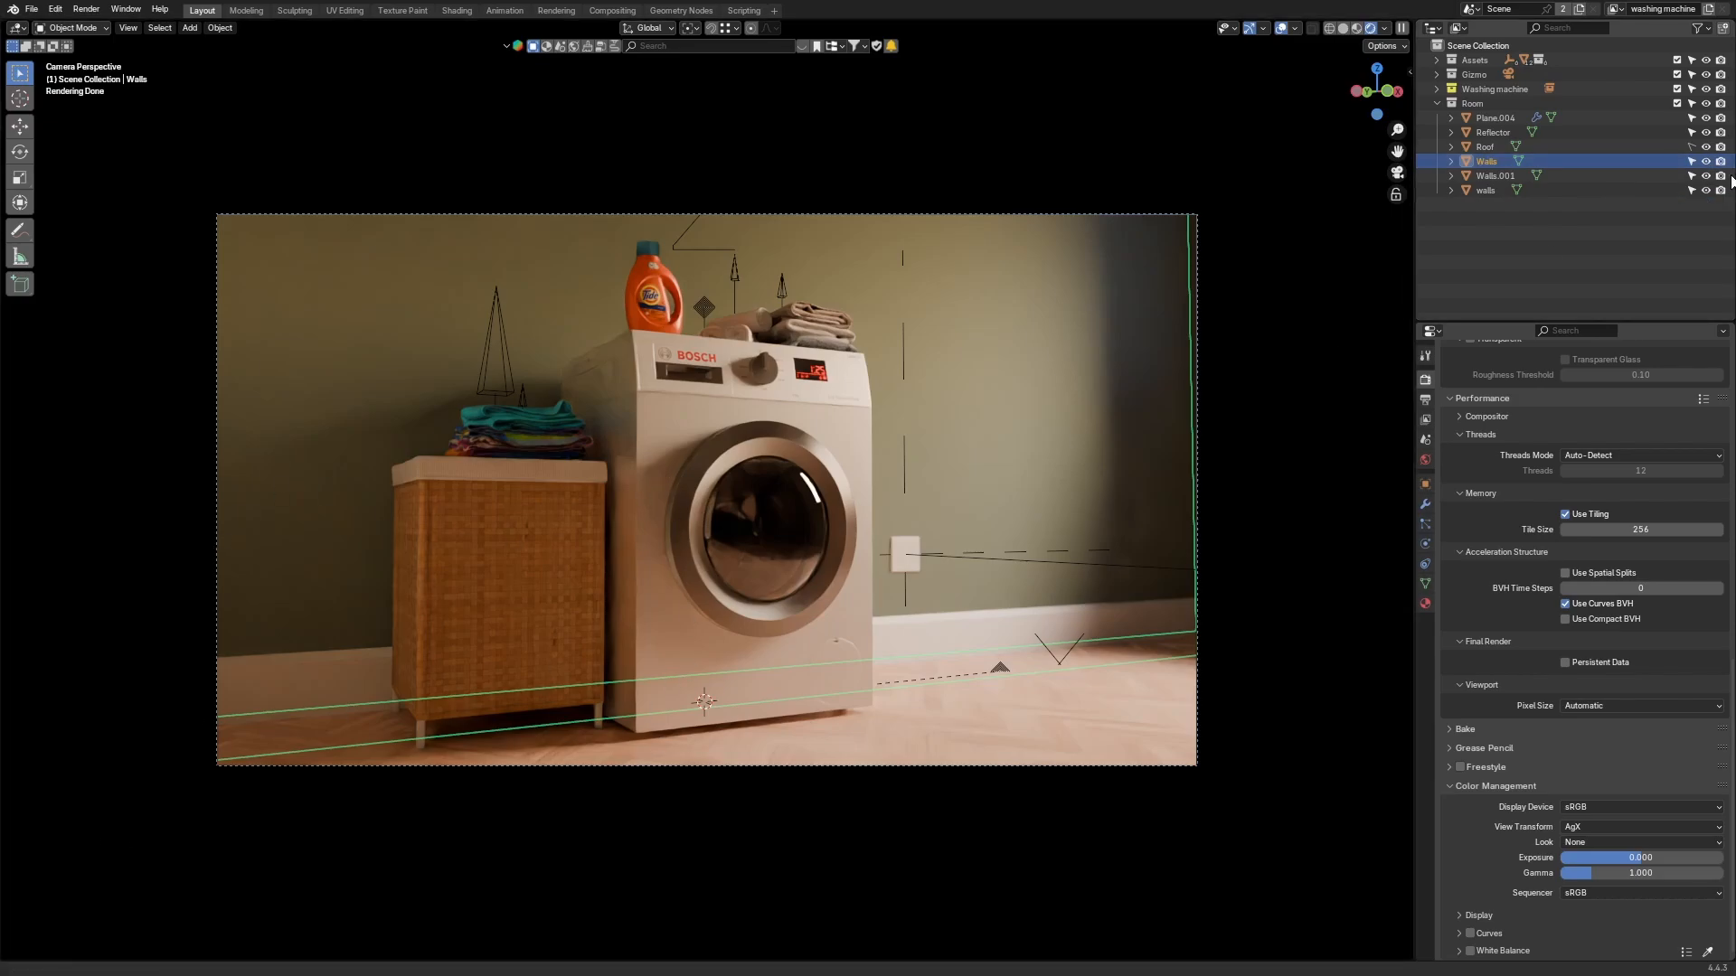
pyautogui.click(1705, 163)
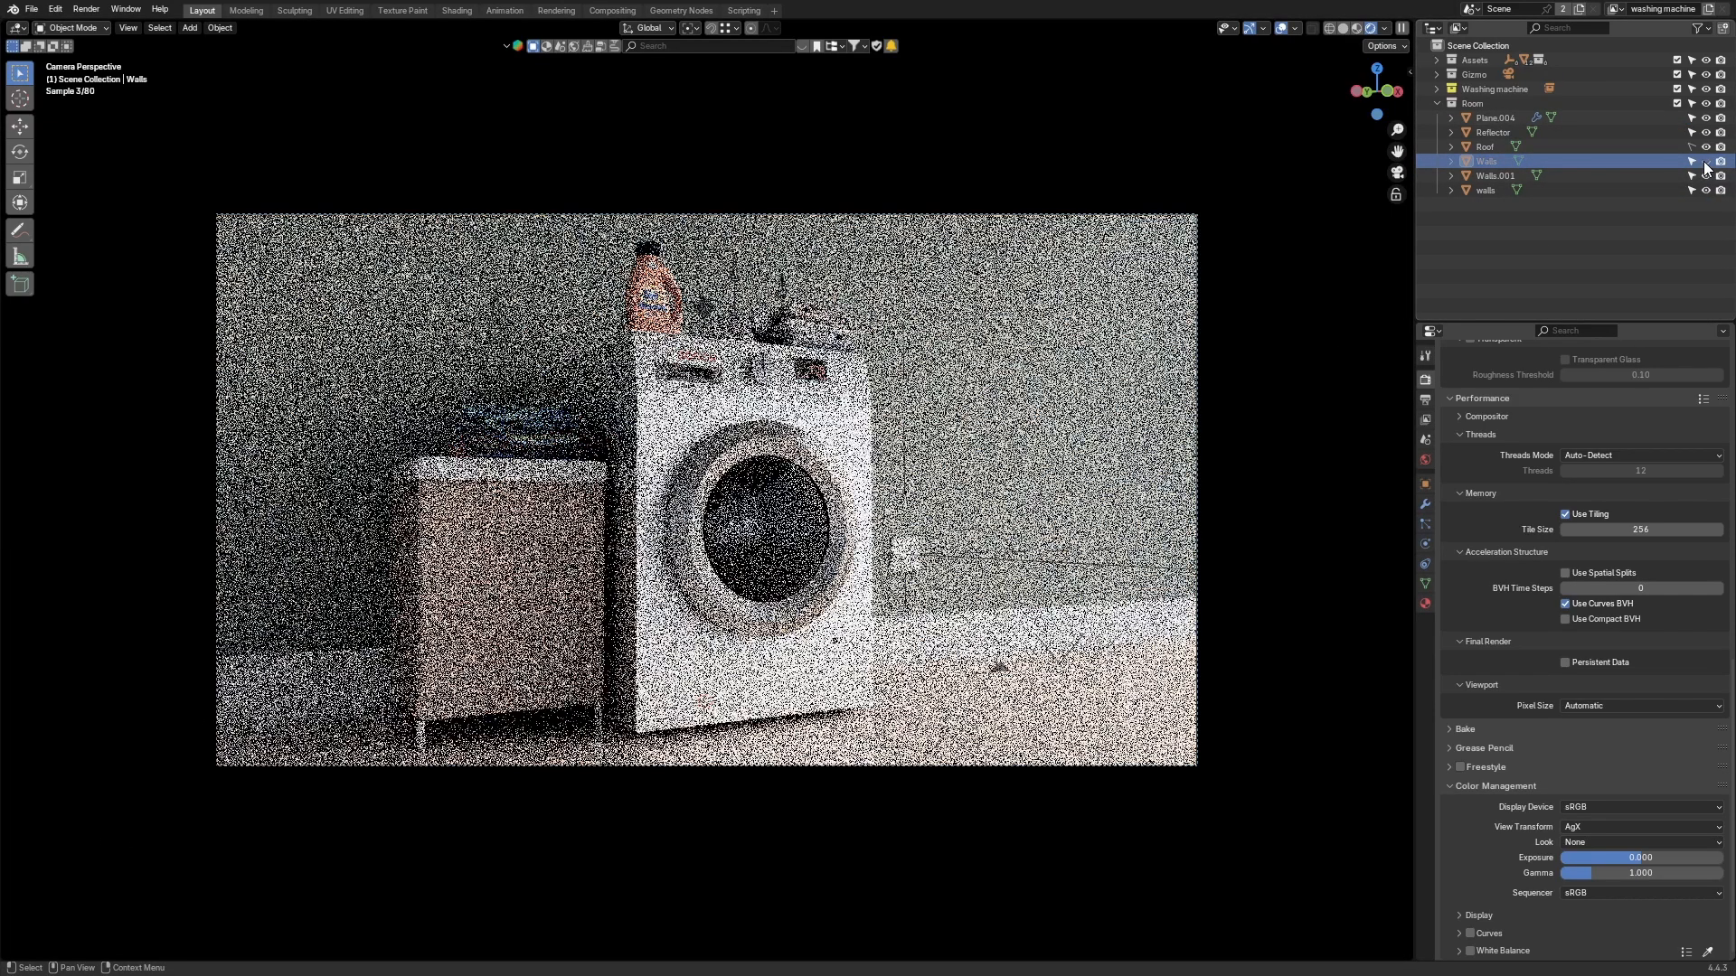
pyautogui.click(1705, 162)
pyautogui.click(1706, 175)
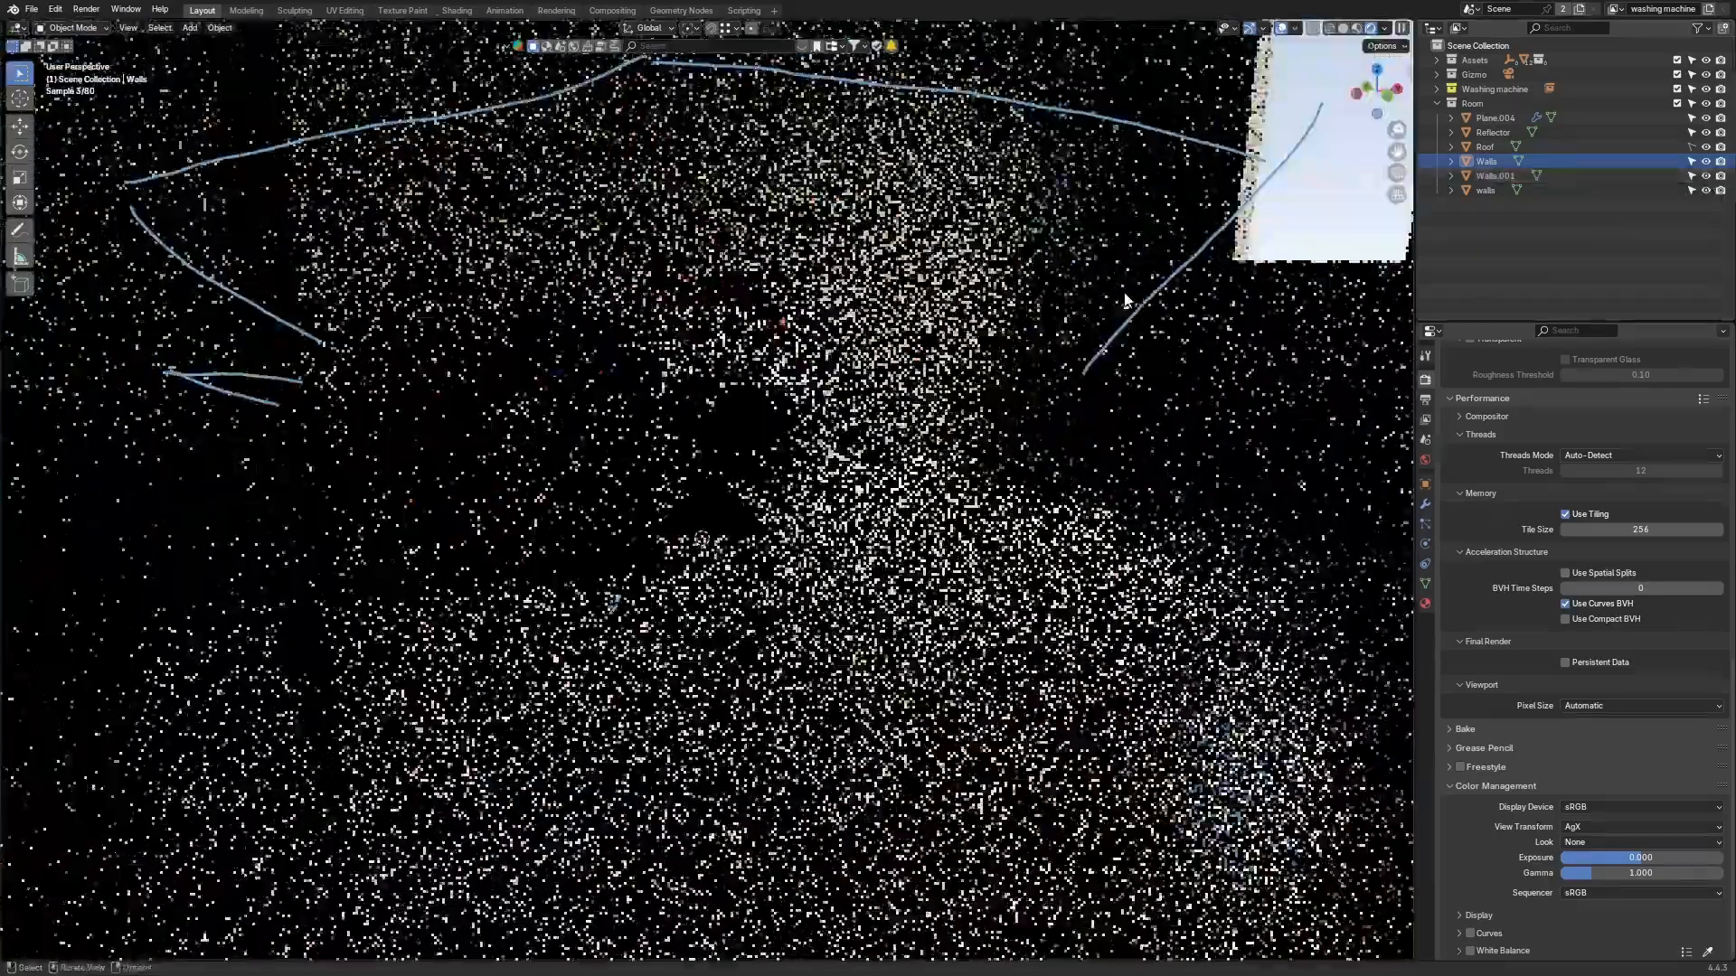
# Step: Select the reflector plane and return to the camera view
pyautogui.moveTo(1124, 302); pyautogui.dragTo(667, 519, button='middle')
pyautogui.scroll(3, 810, 364)
pyautogui.scroll(5, 809, 365)
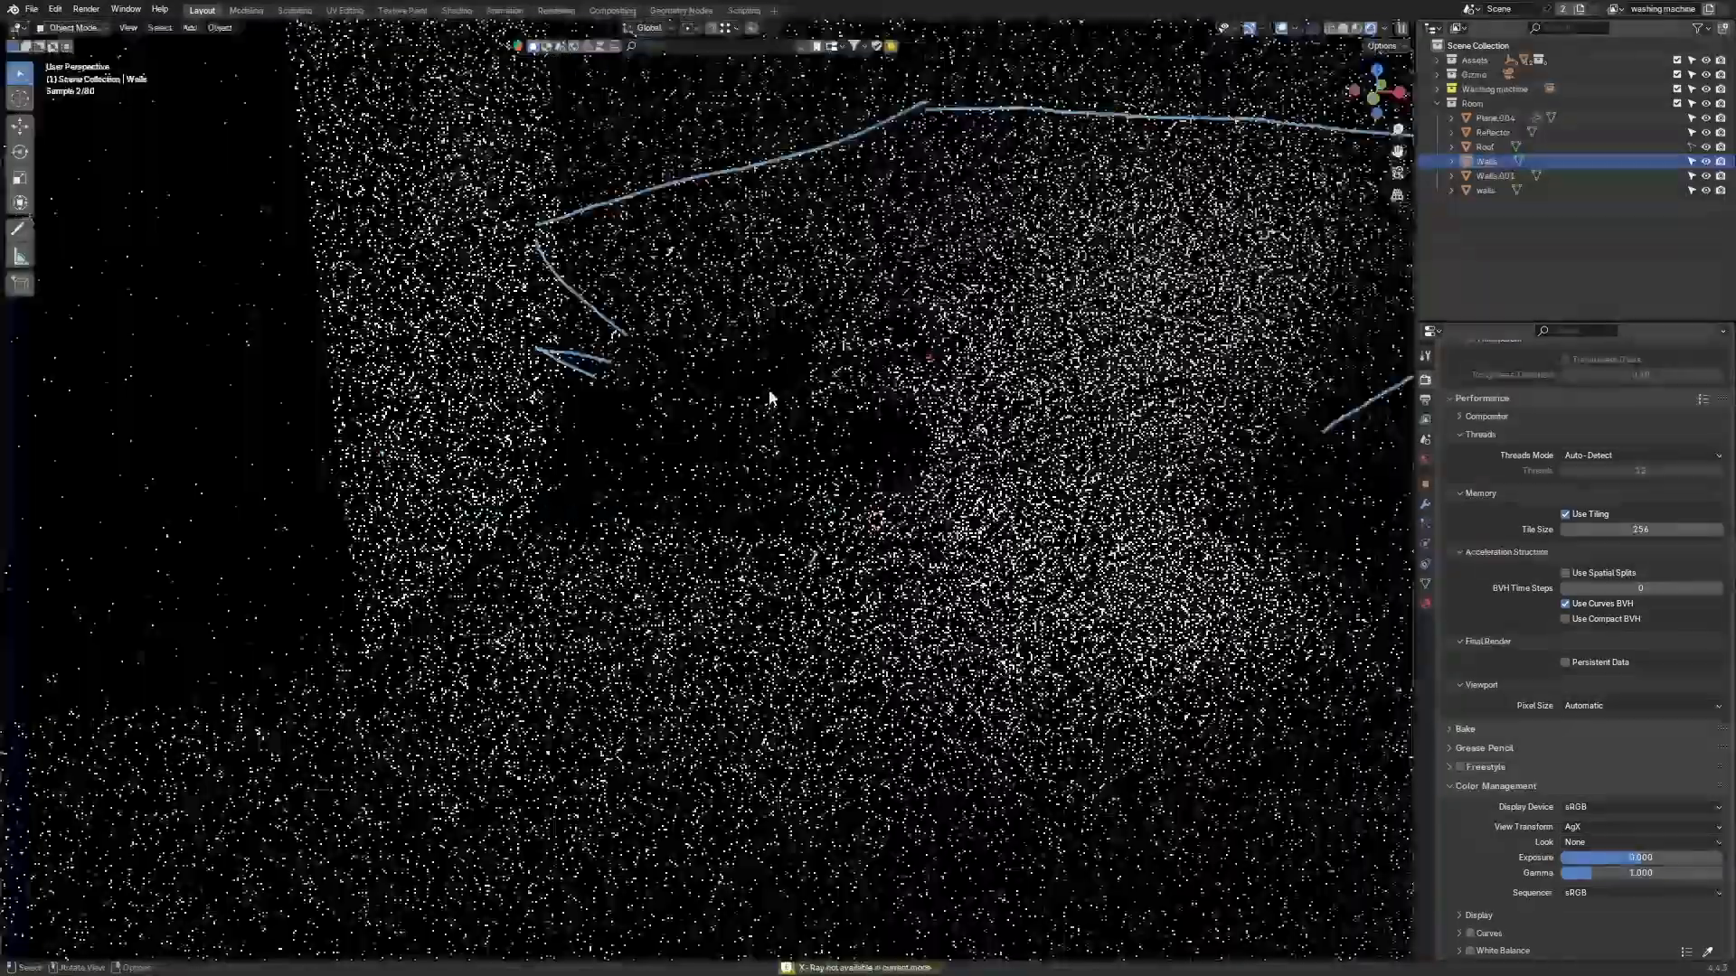
pyautogui.moveTo(810, 364); pyautogui.dragTo(600, 395, button='middle')
pyautogui.click(325, 360)
pyautogui.moveTo(326, 360); pyautogui.dragTo(911, 331, button='middle')
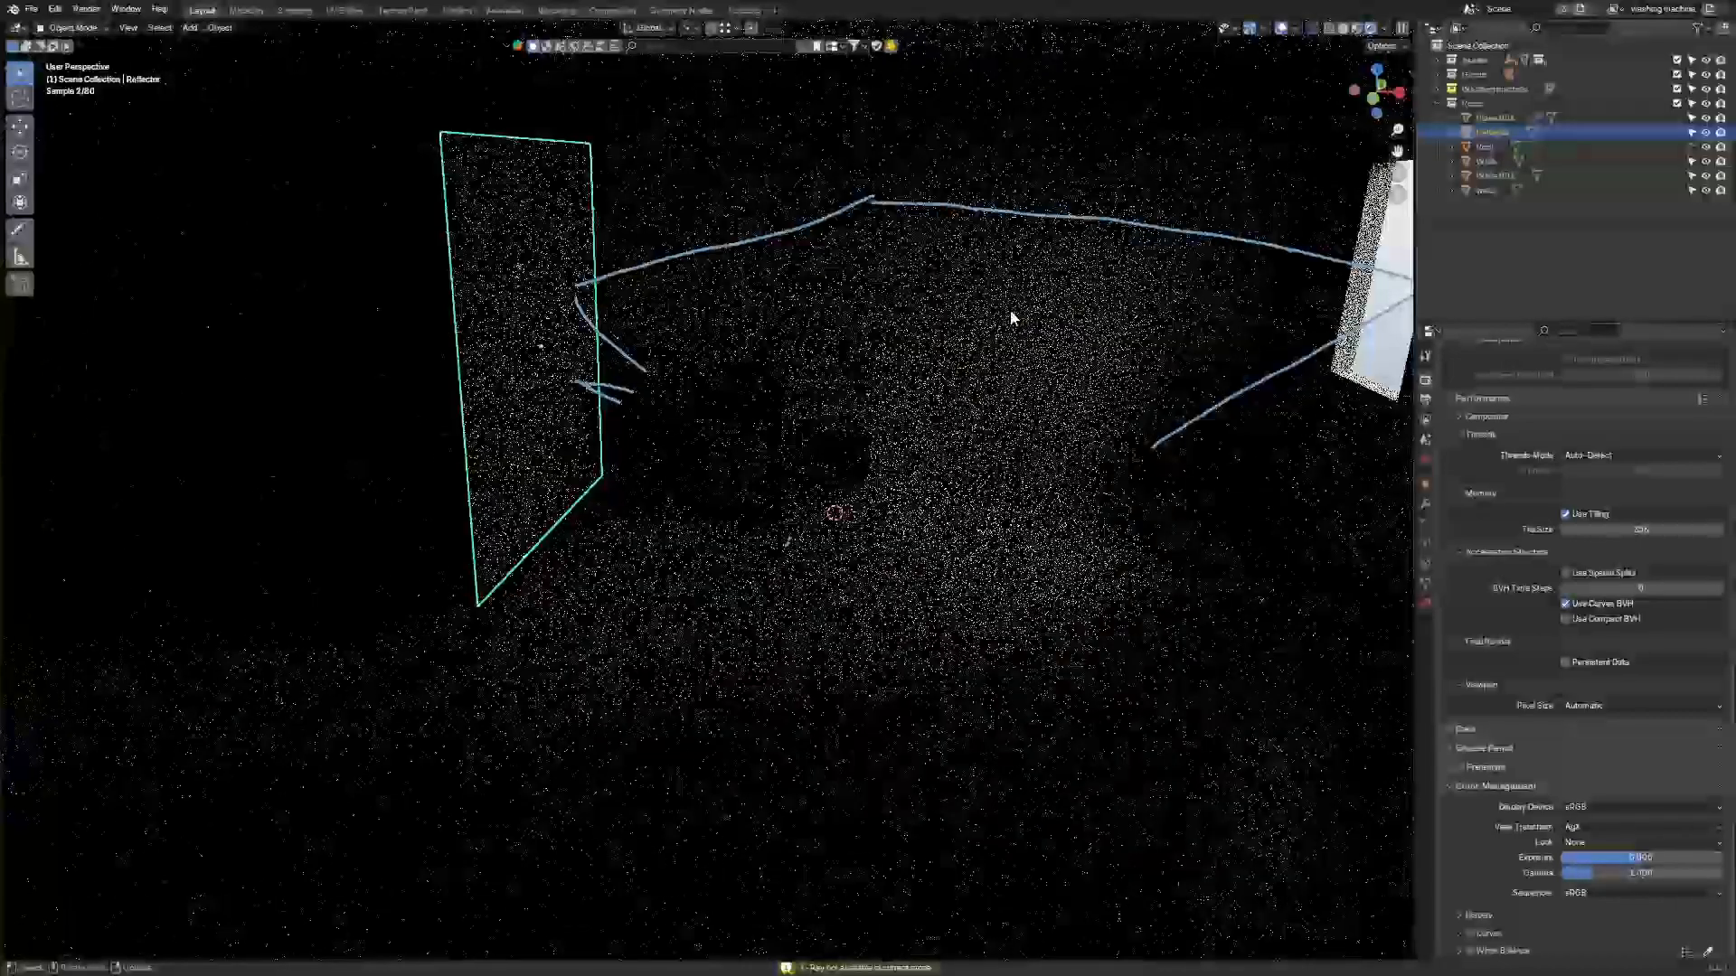
pyautogui.press('KP_0')
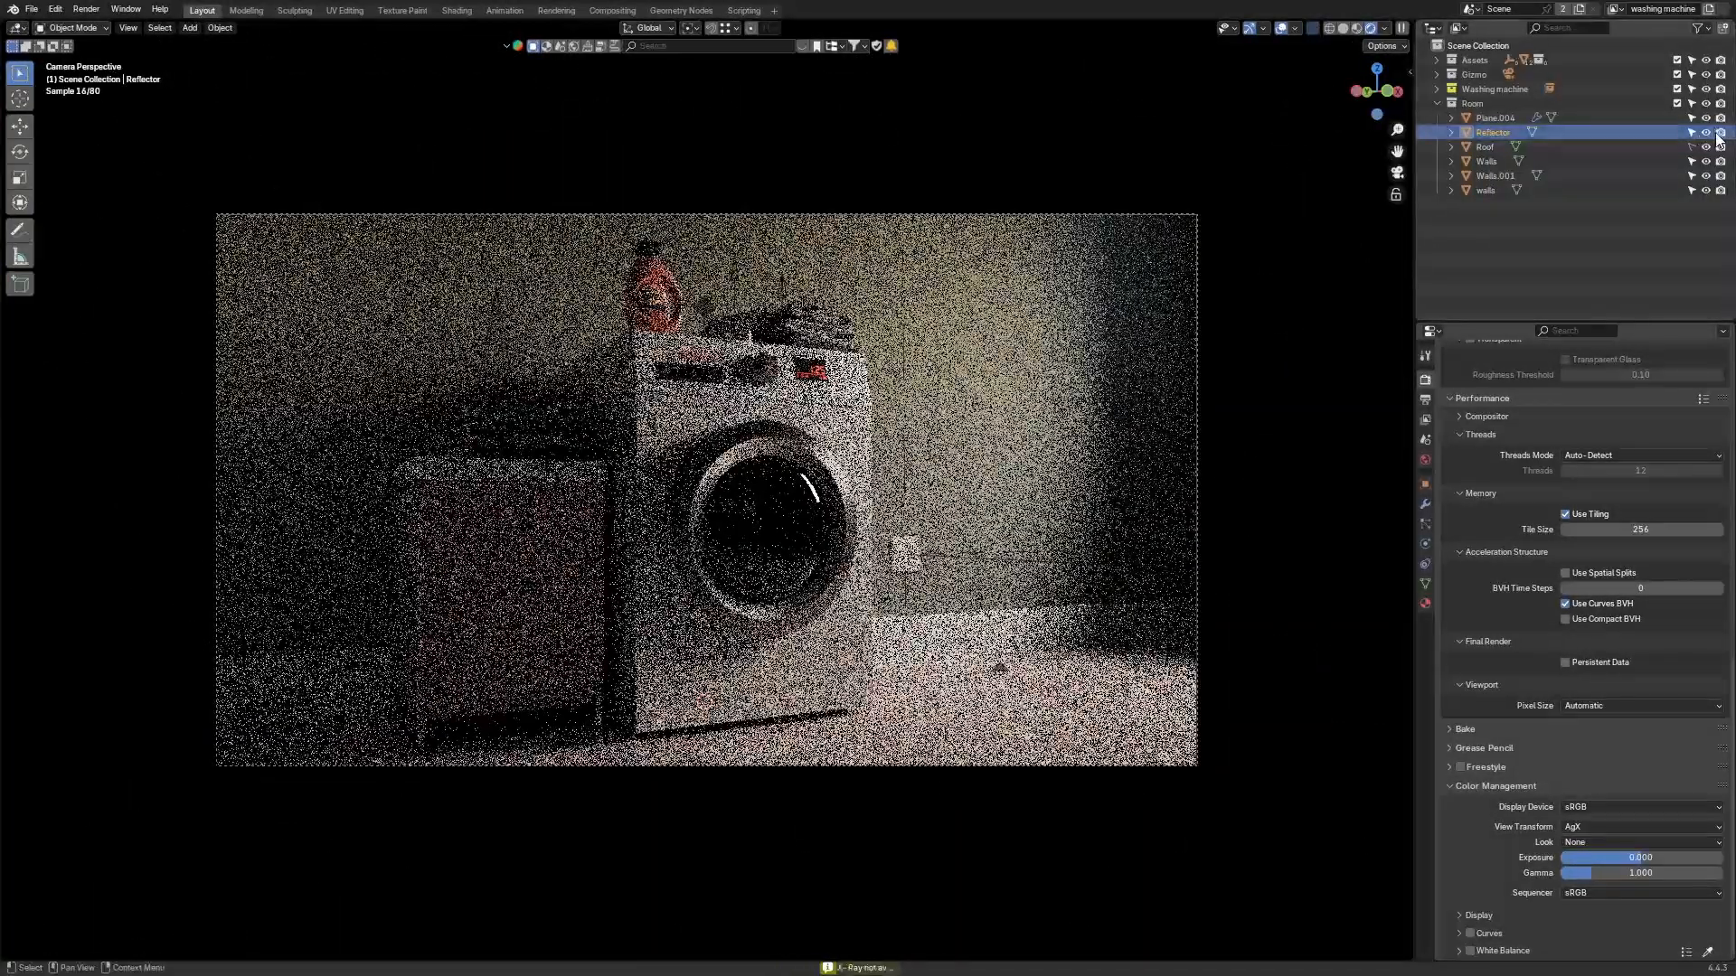
# Step: Toggle the reflector's viewport visibility inside a render region around the hamper to compare its bounce light
pyautogui.click(1706, 133)
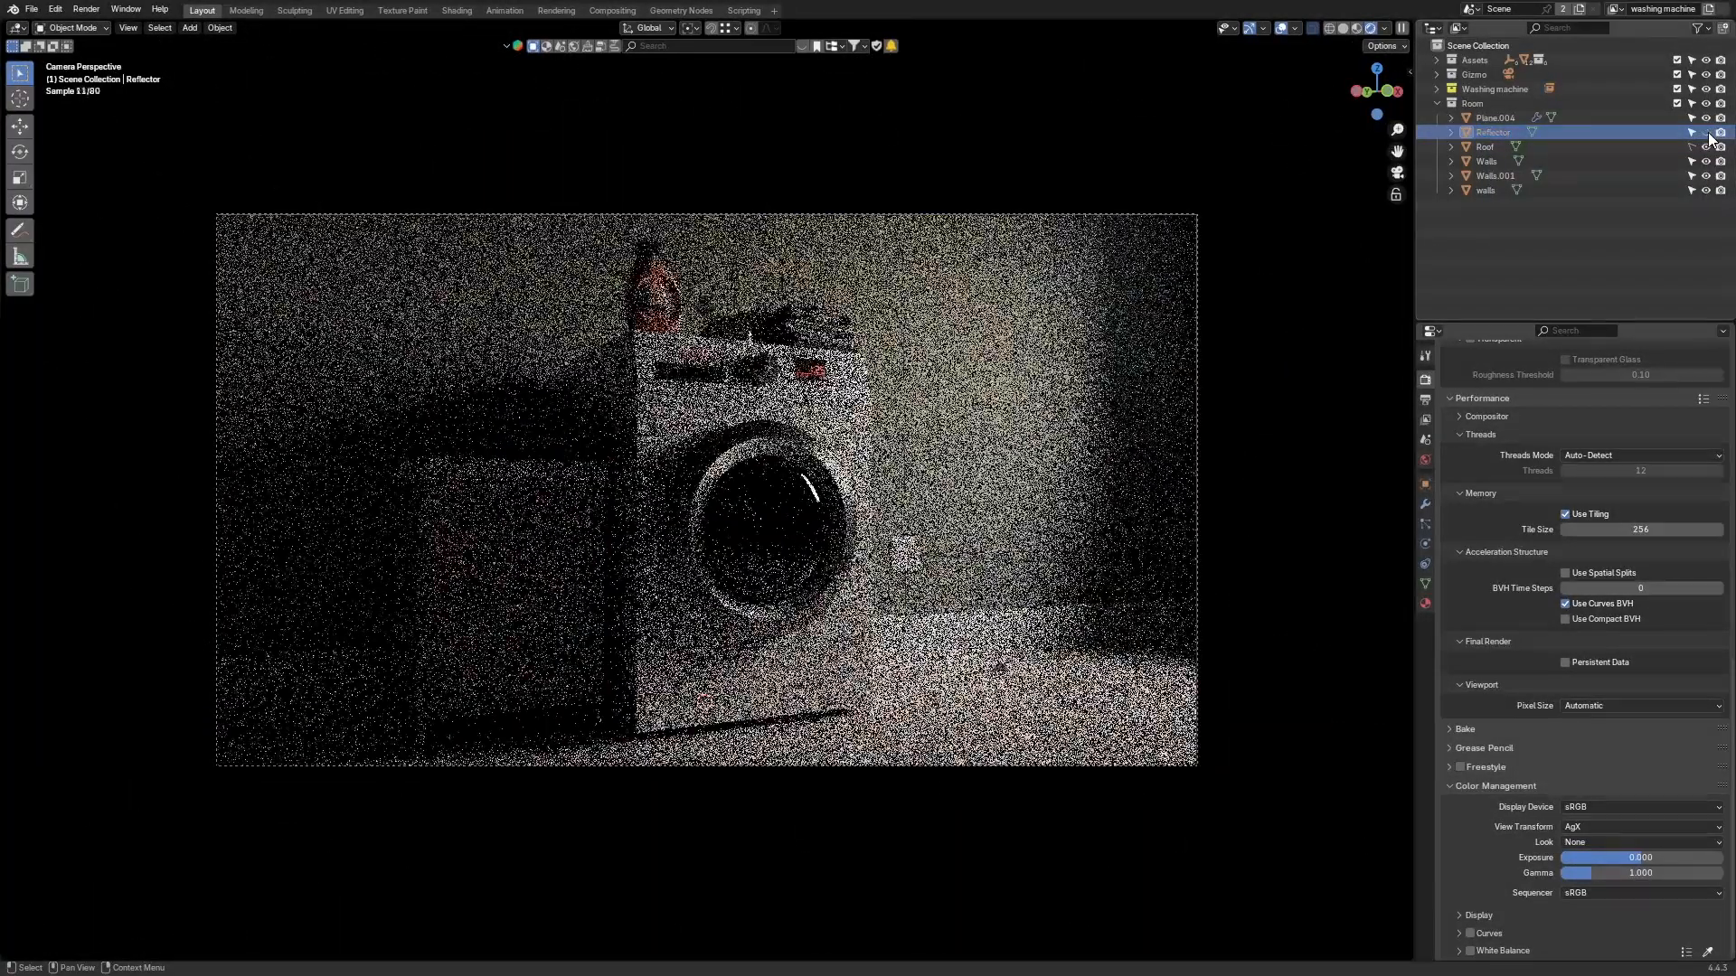
pyautogui.hotkey('ctrl', 'b')
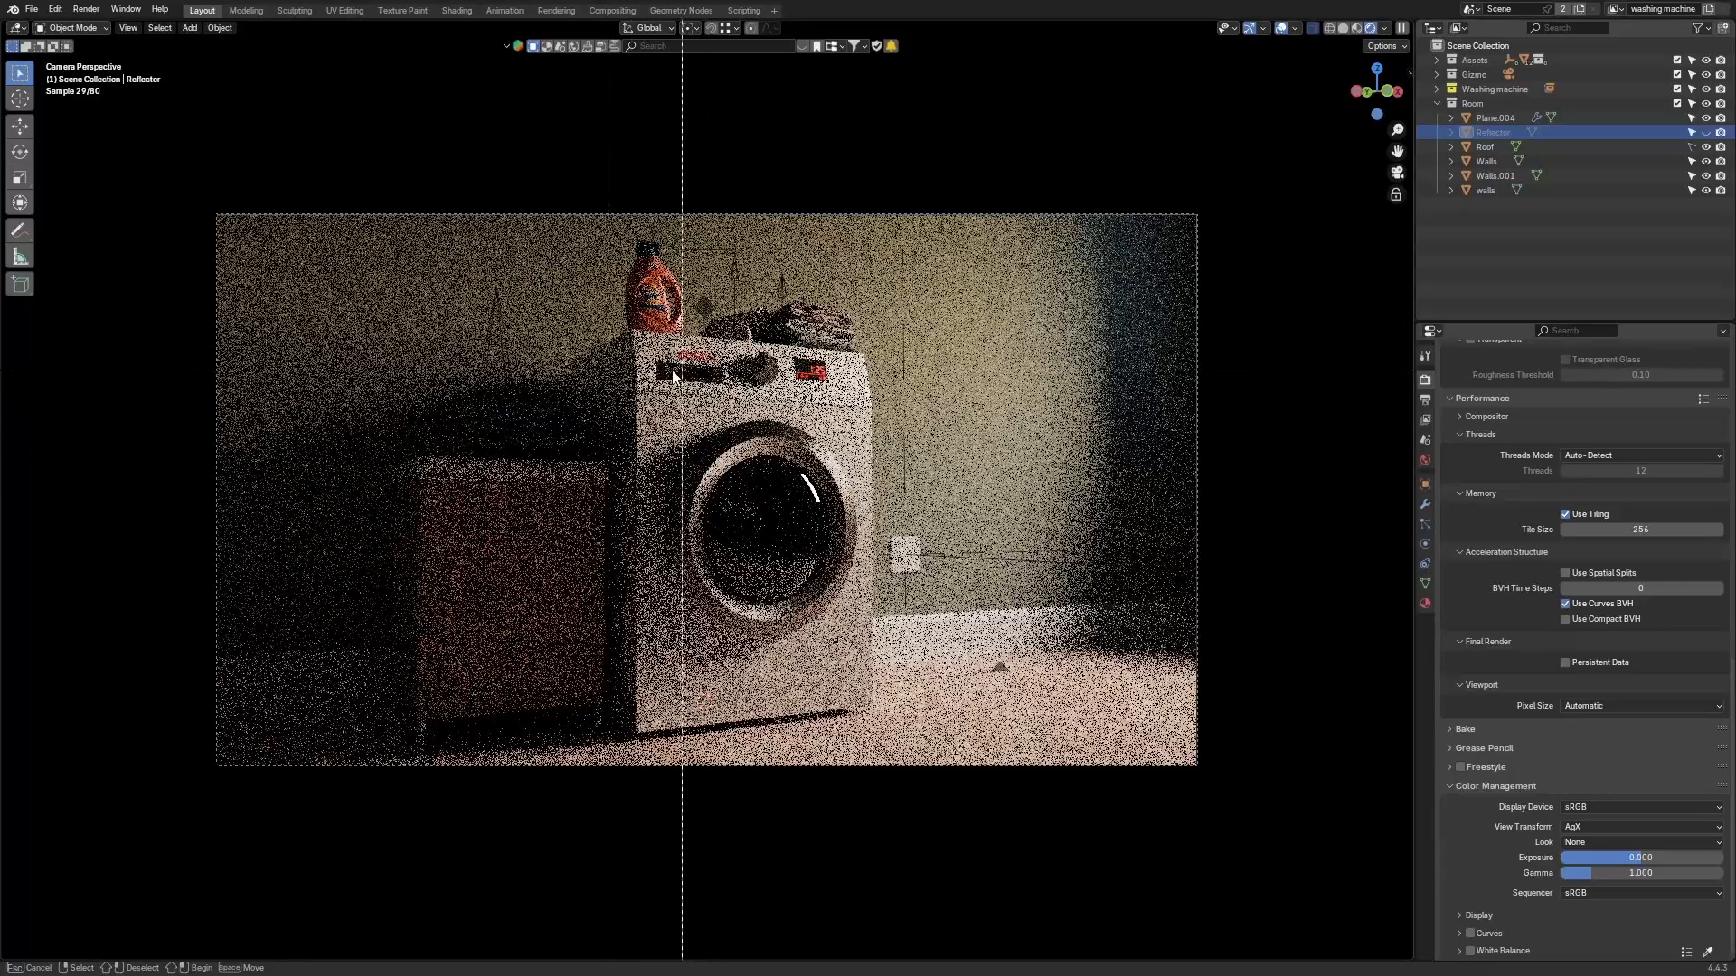
pyautogui.moveTo(658, 369); pyautogui.dragTo(109, 822)
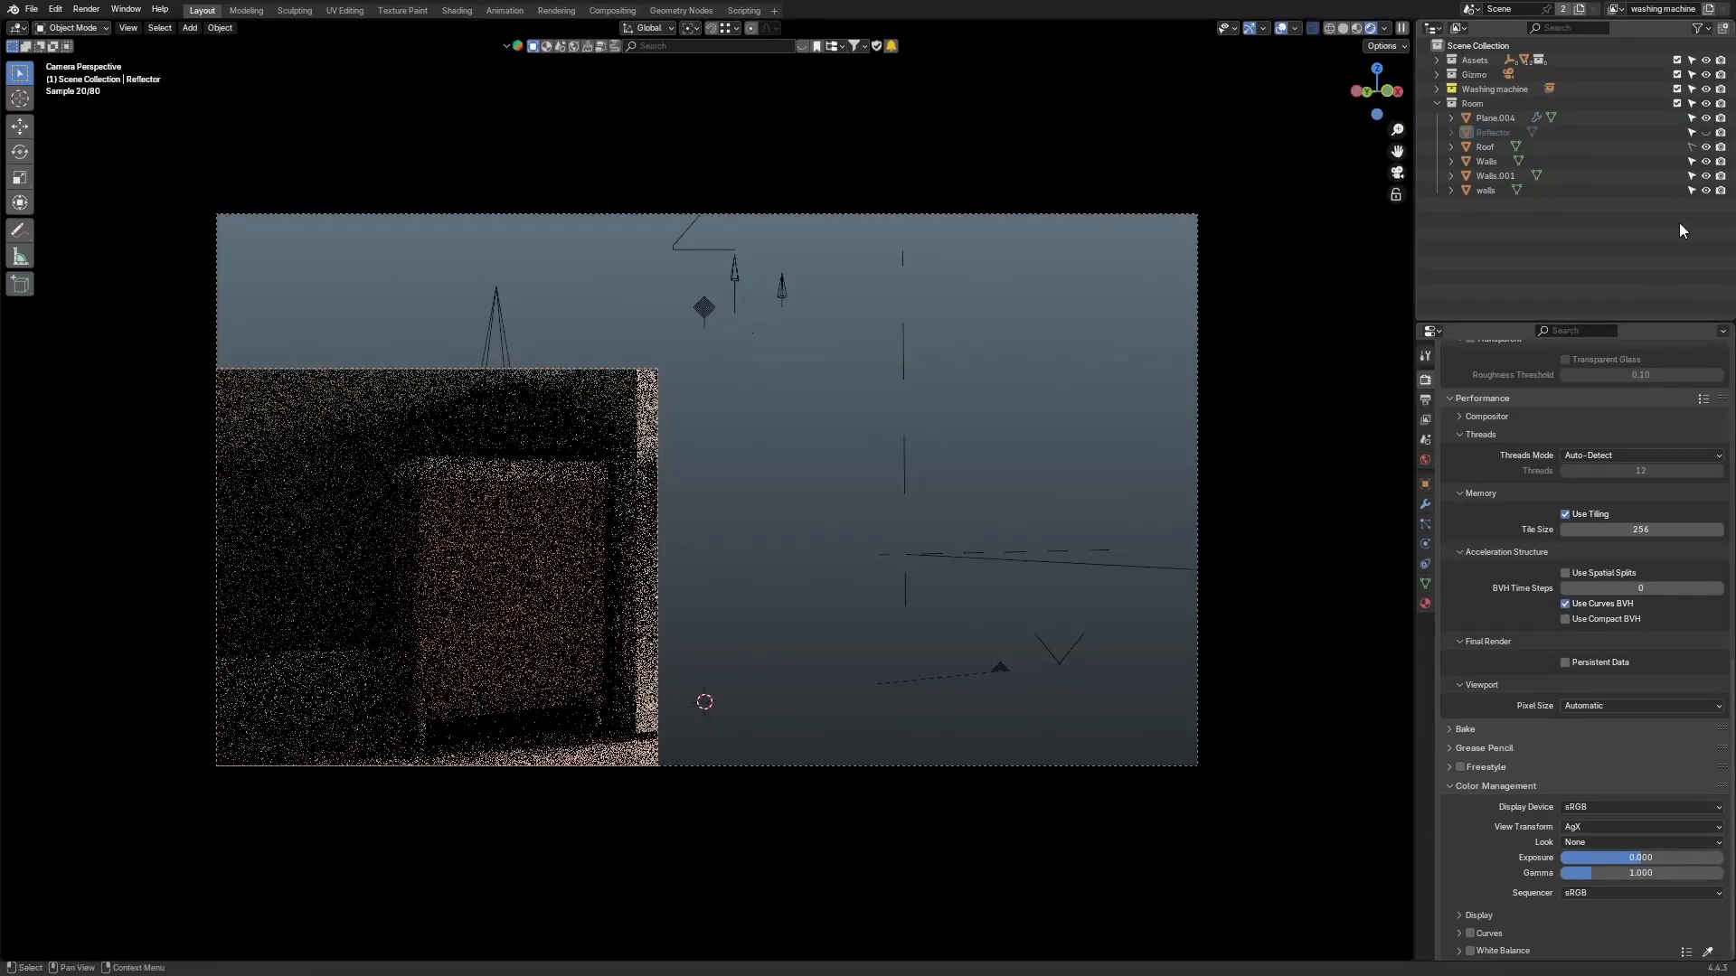
pyautogui.click(1707, 136)
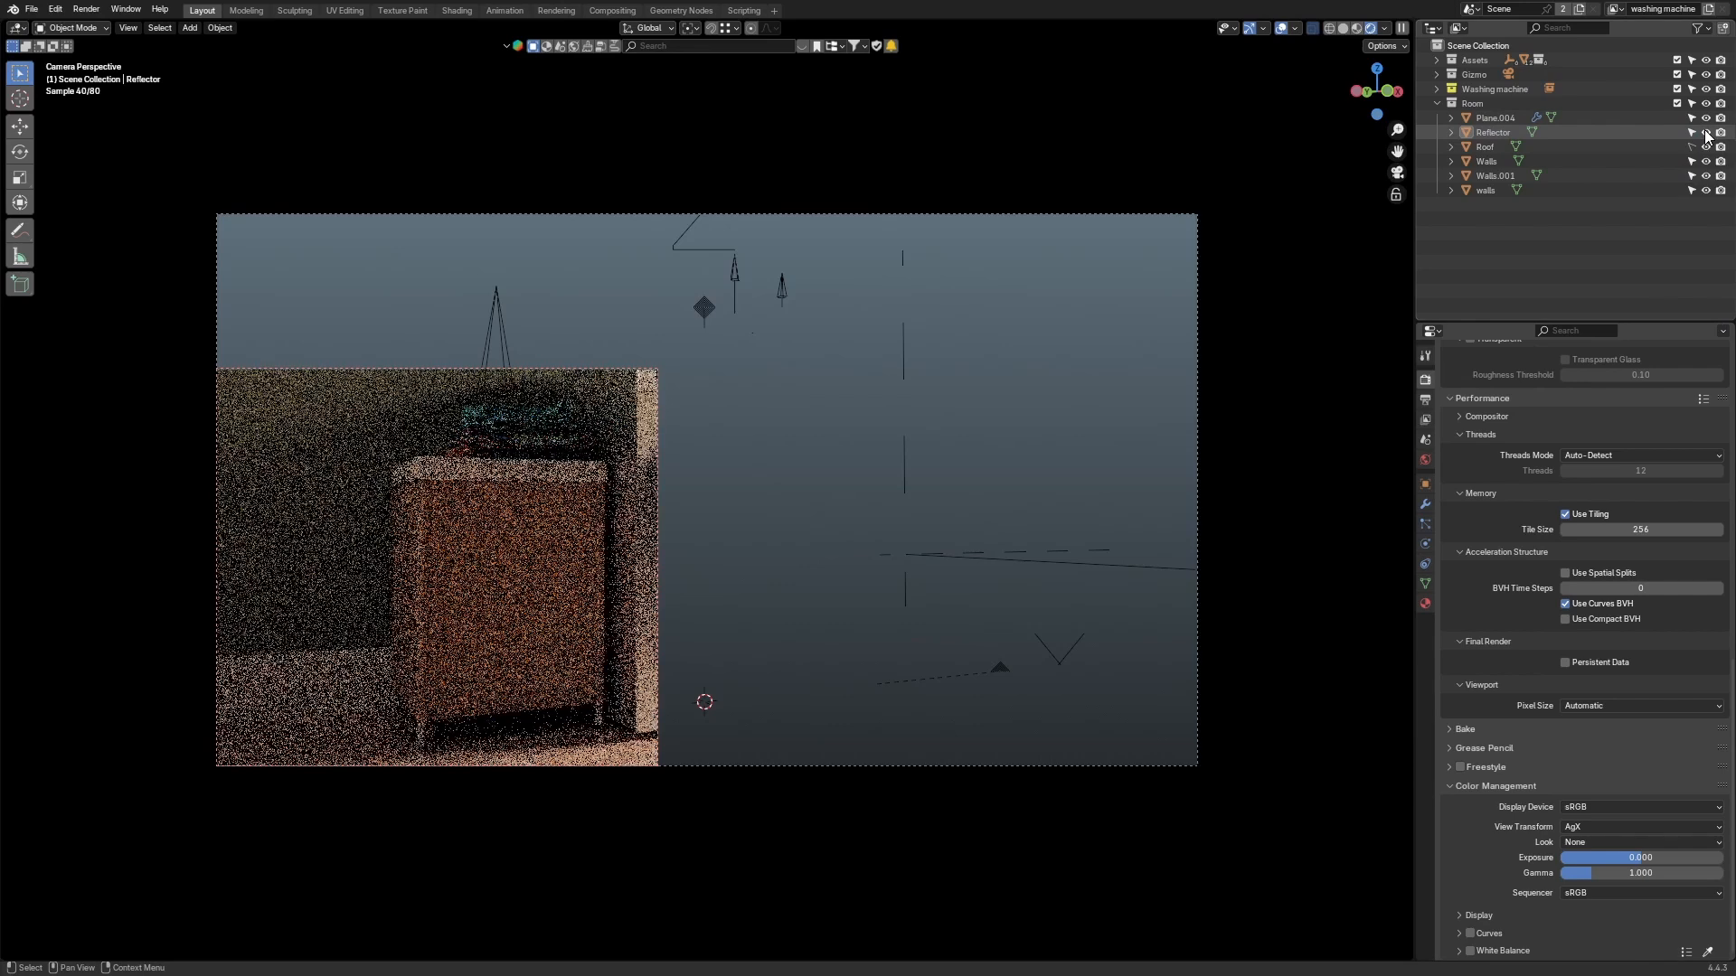
pyautogui.click(1707, 136)
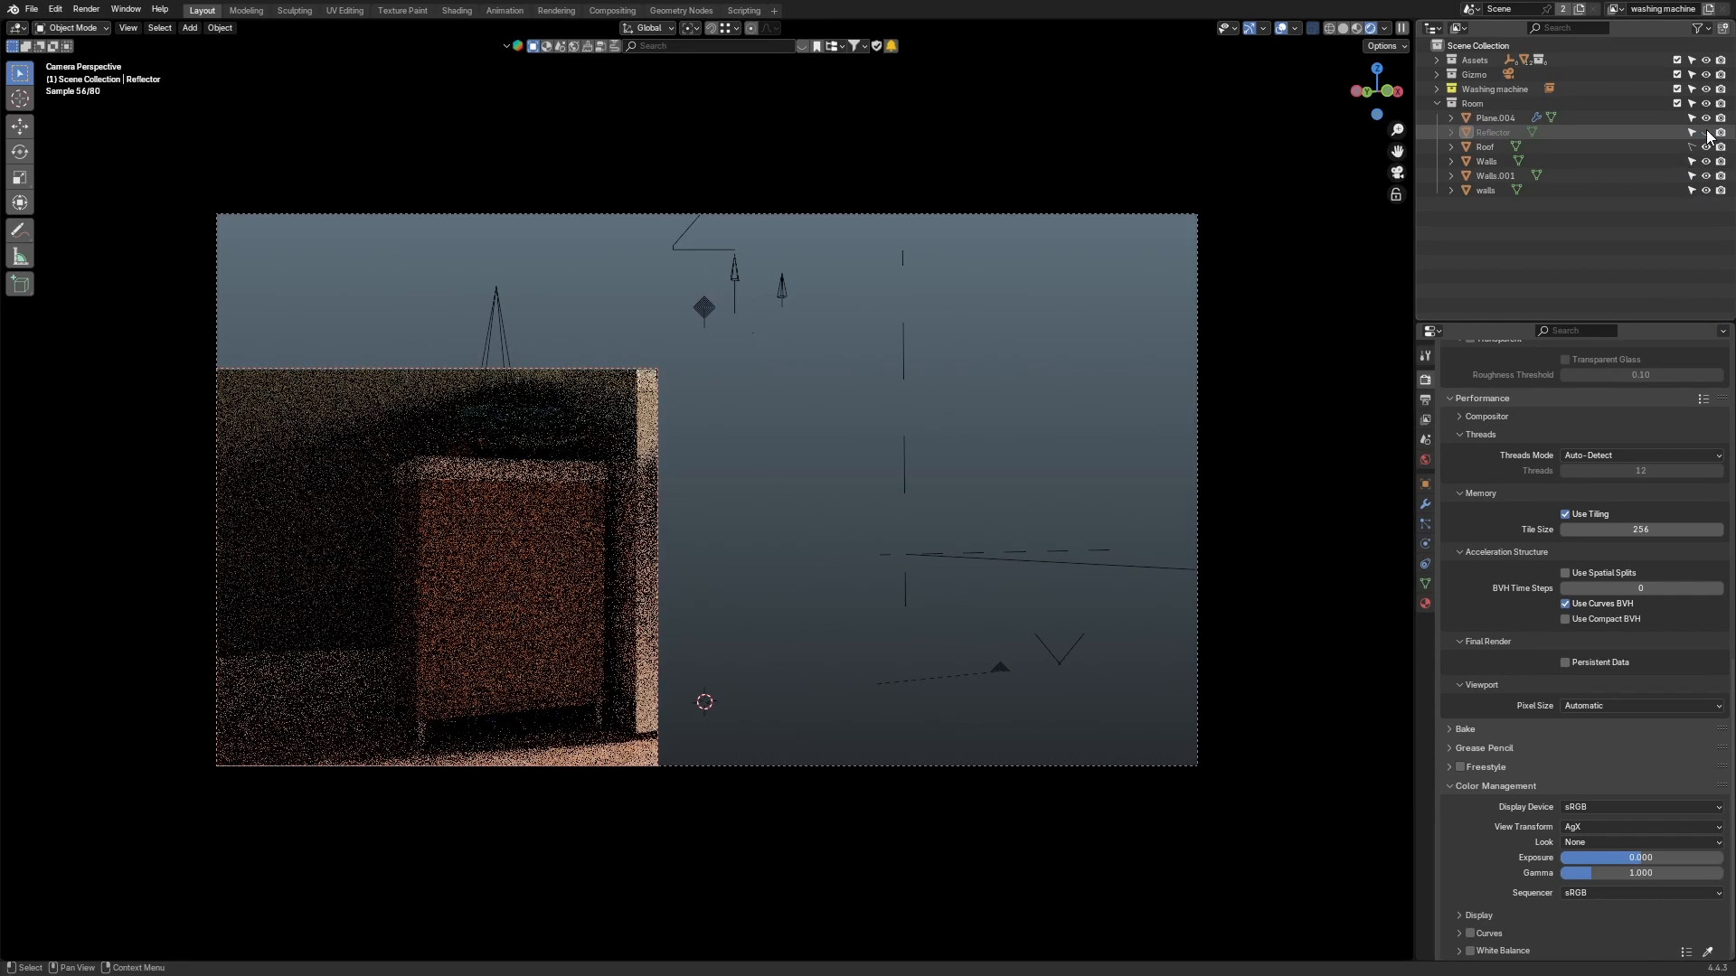
pyautogui.click(1707, 136)
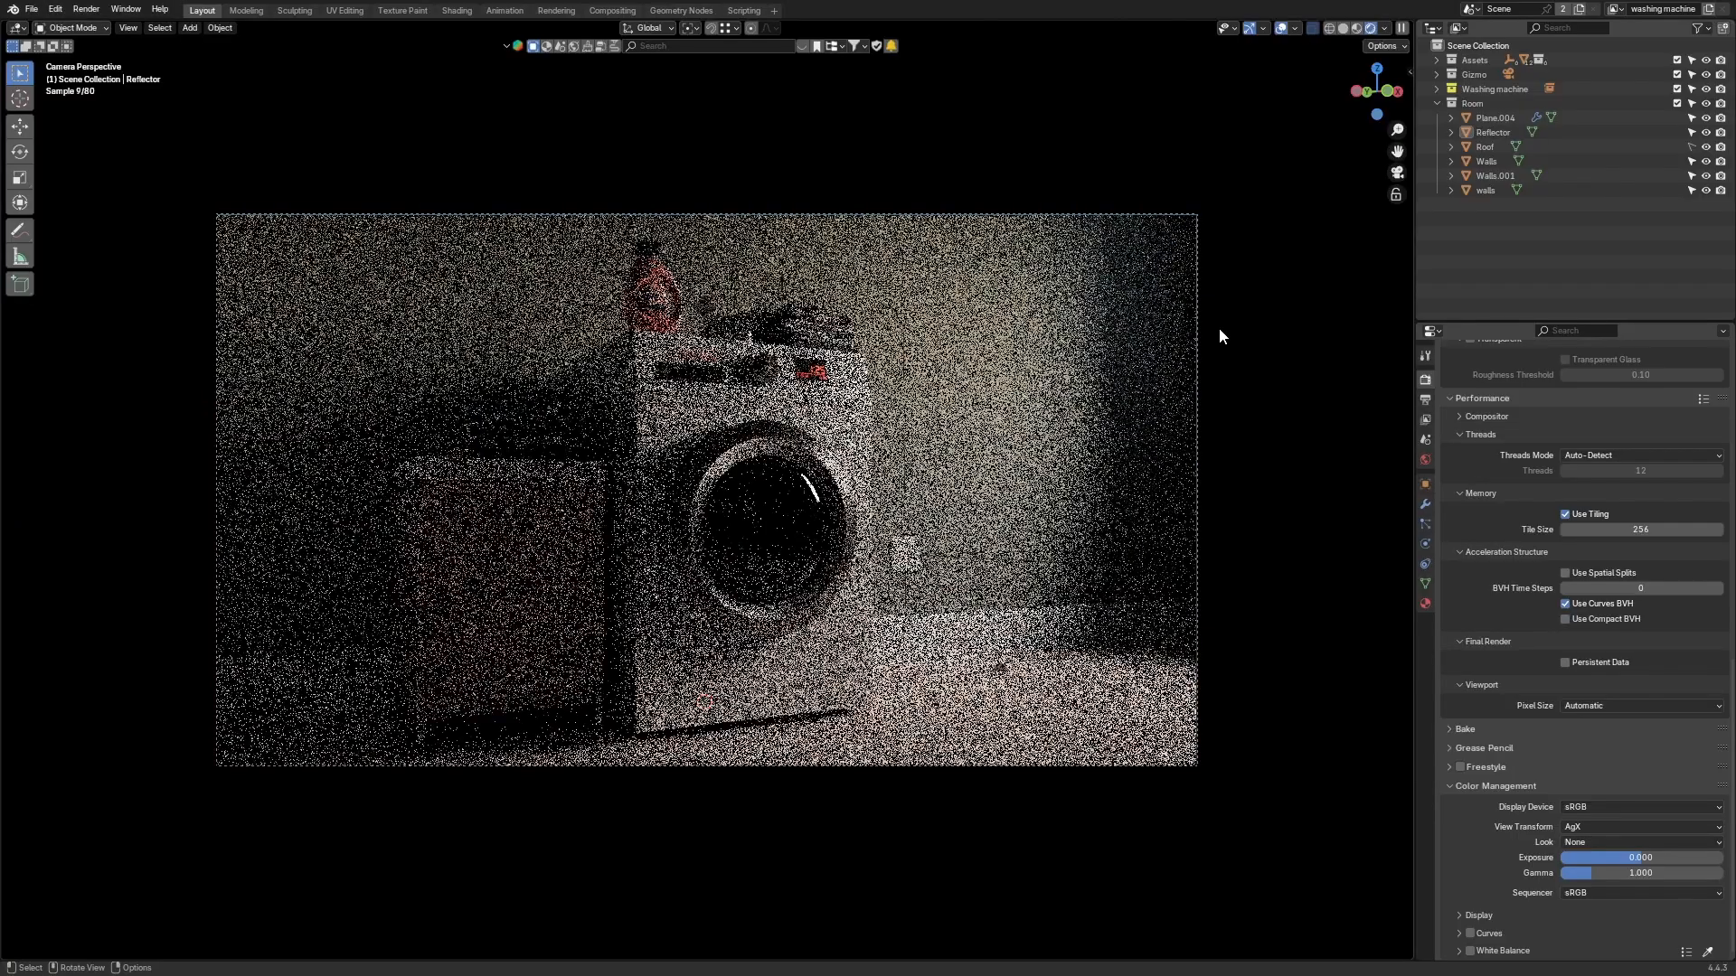
# Step: Hide the viewport overlays
pyautogui.scroll(2, 1219, 337)
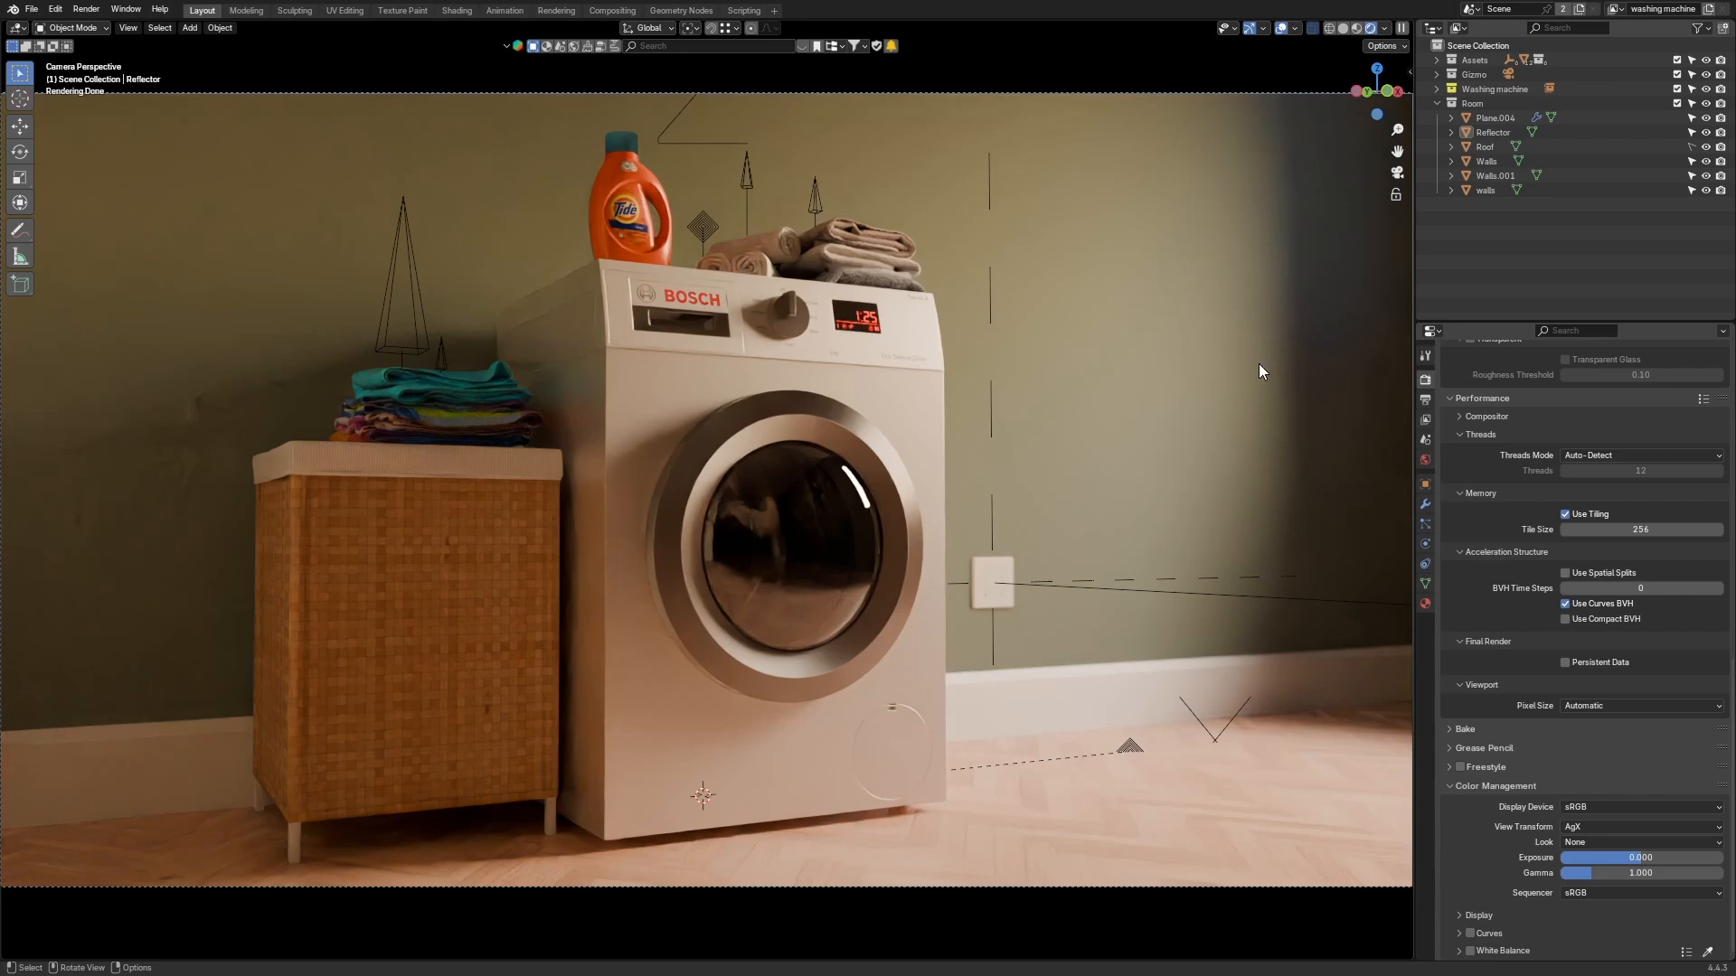
pyautogui.hotkey('shift', 'alt', 'z')
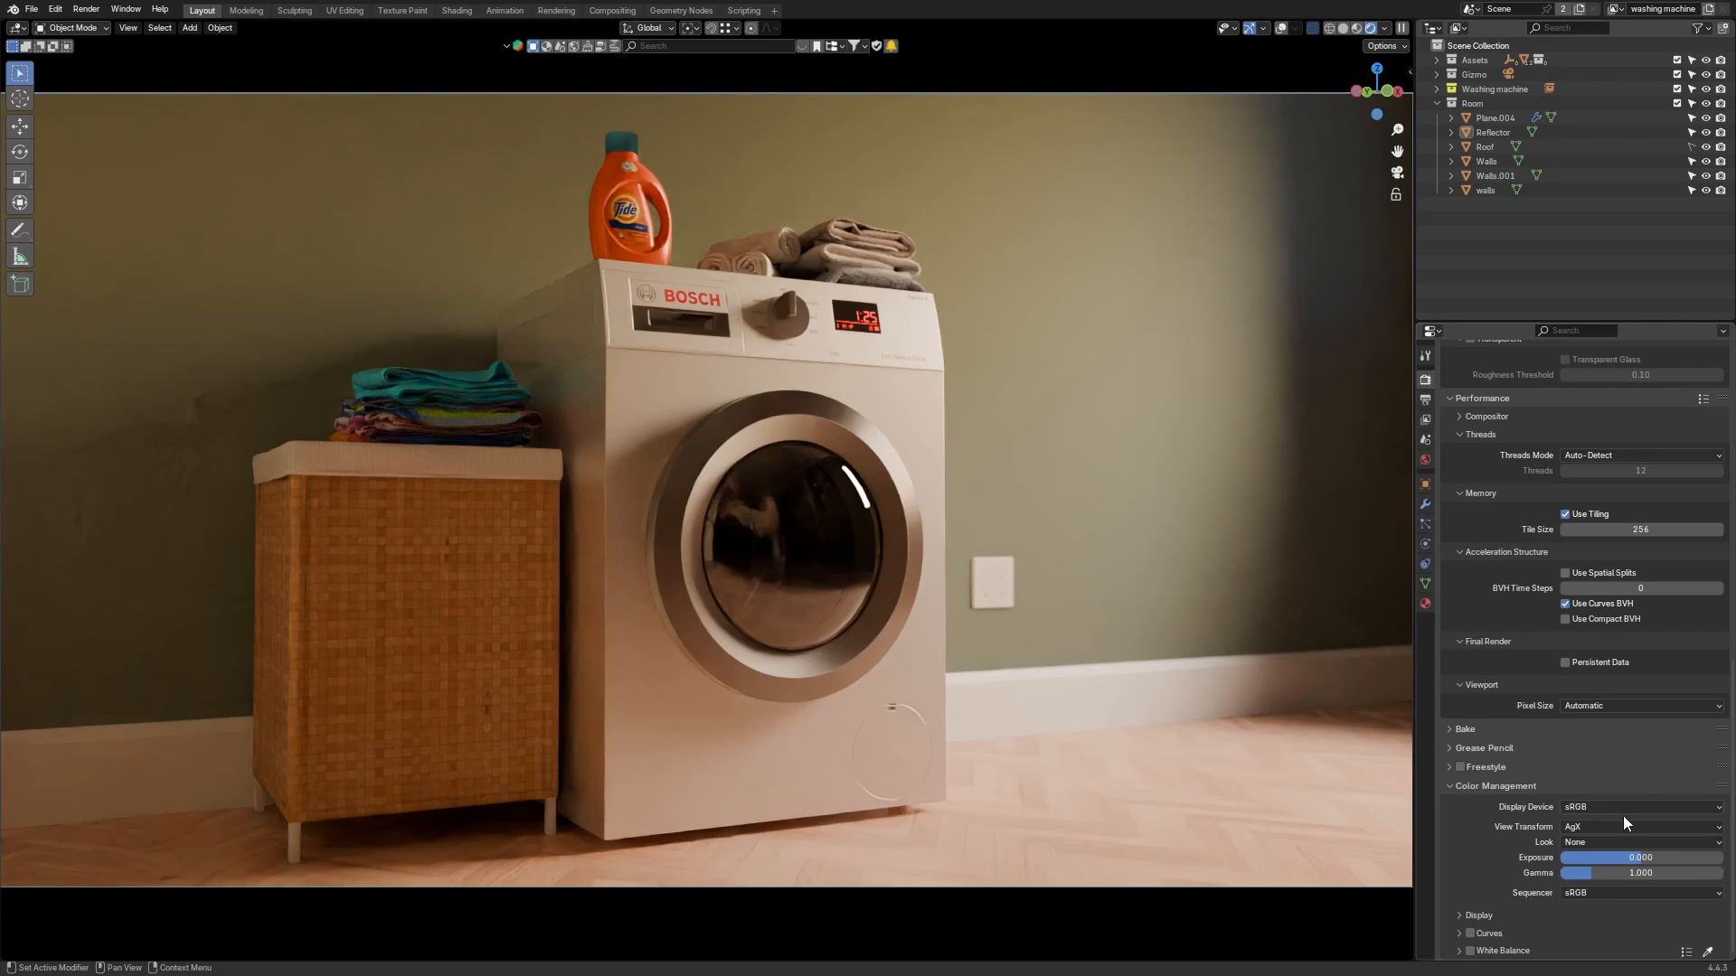
# Step: Compare the Raw and False Color view transforms, then set the view transform back to AgX
pyautogui.click(1609, 840)
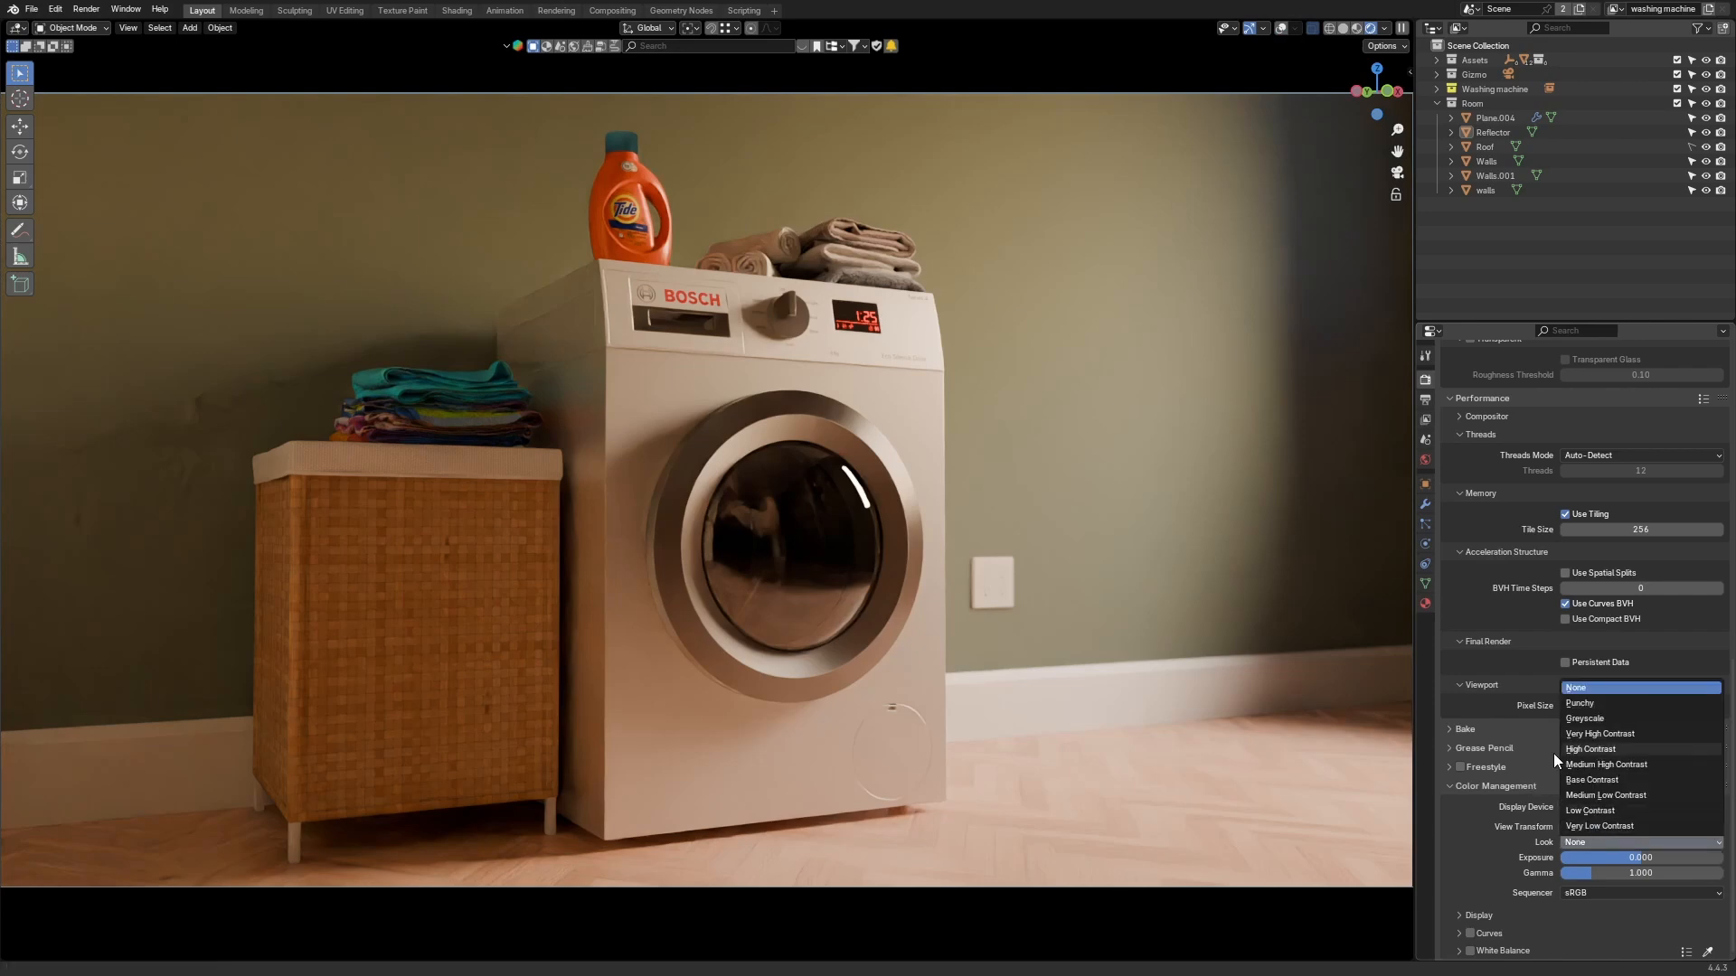
pyautogui.click(1629, 827)
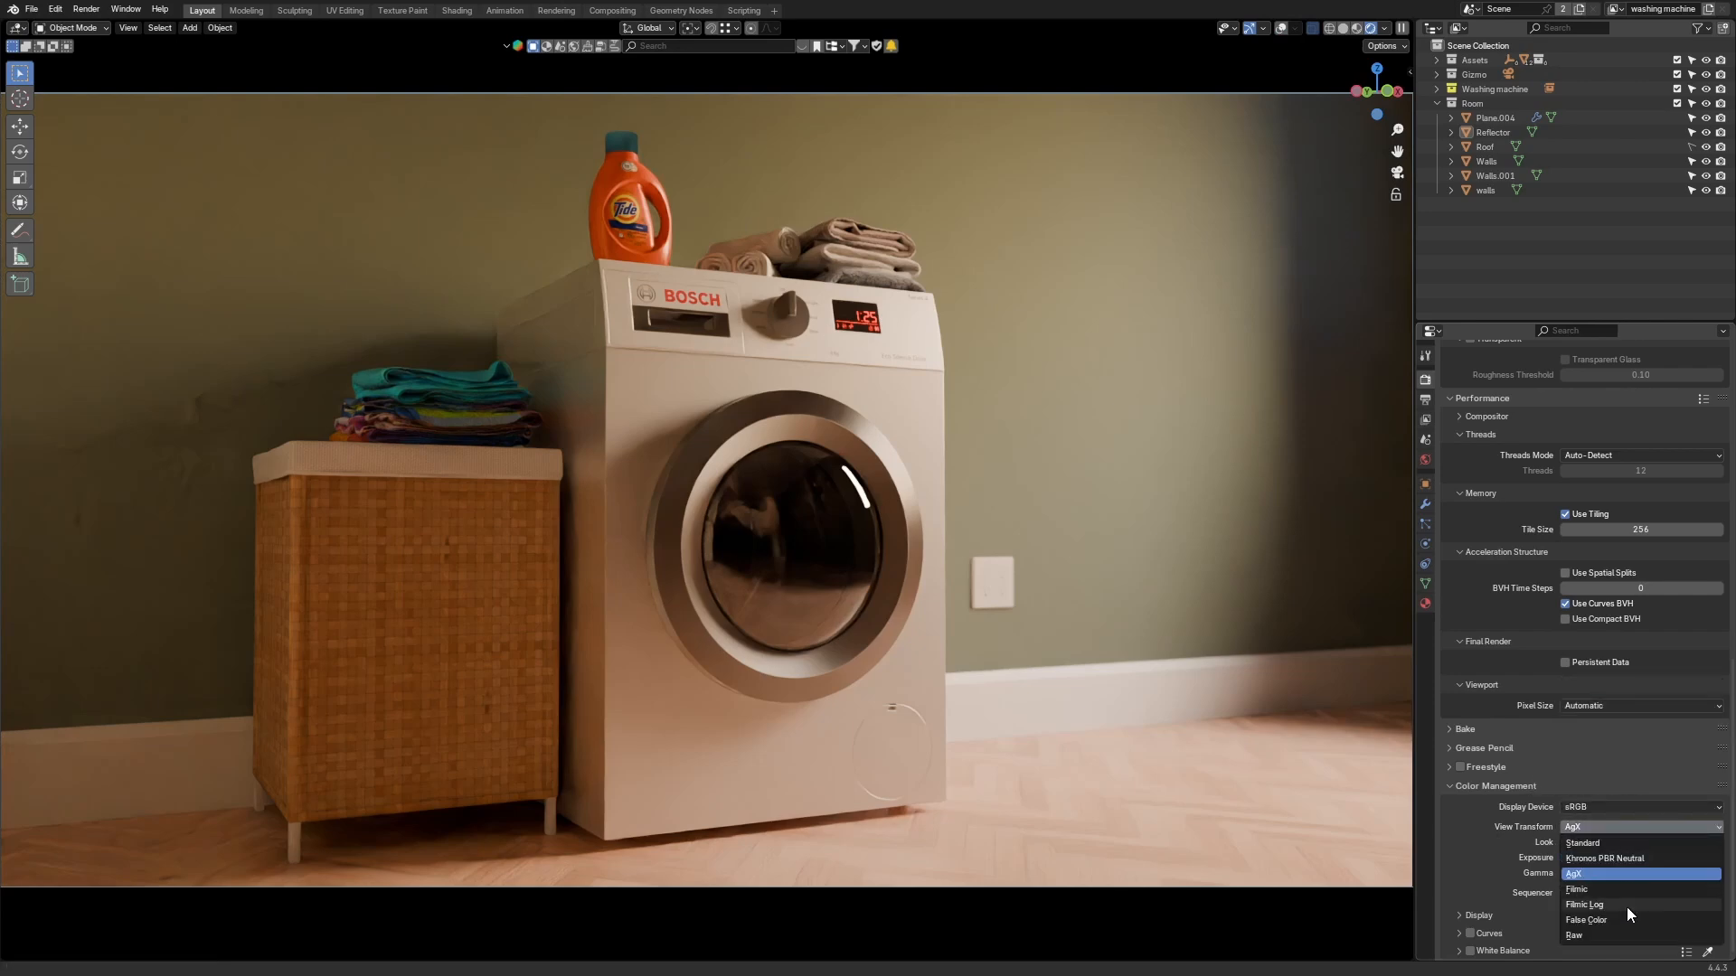
pyautogui.click(1618, 935)
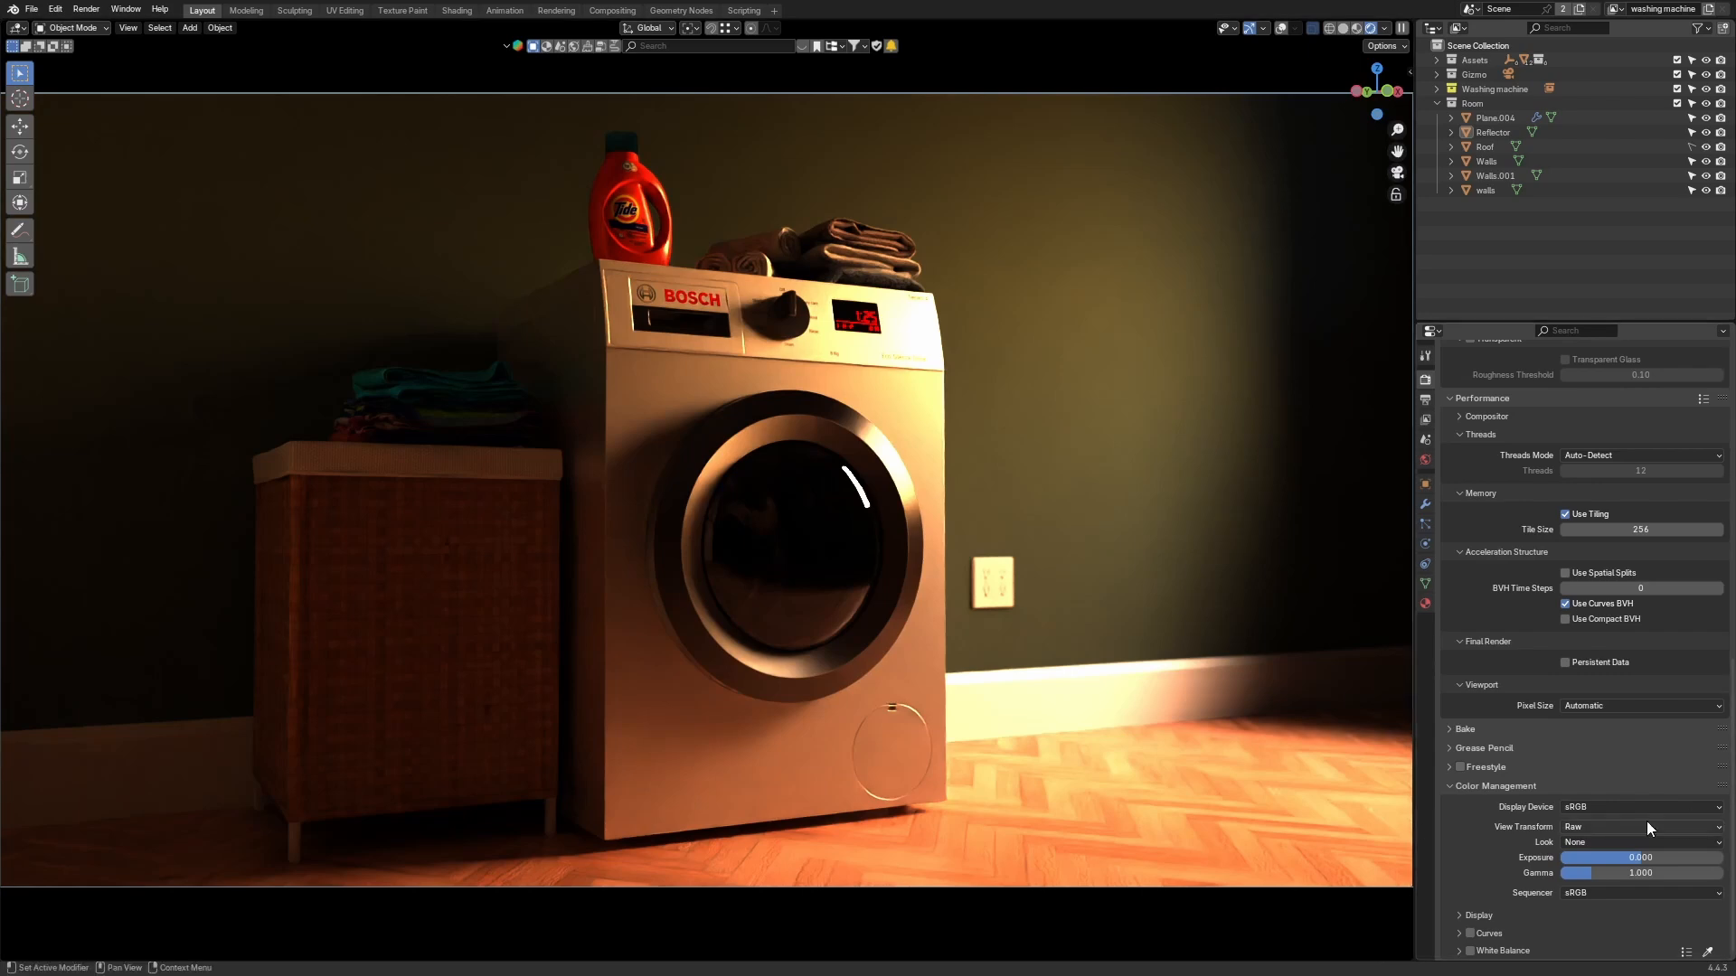
pyautogui.click(1624, 826)
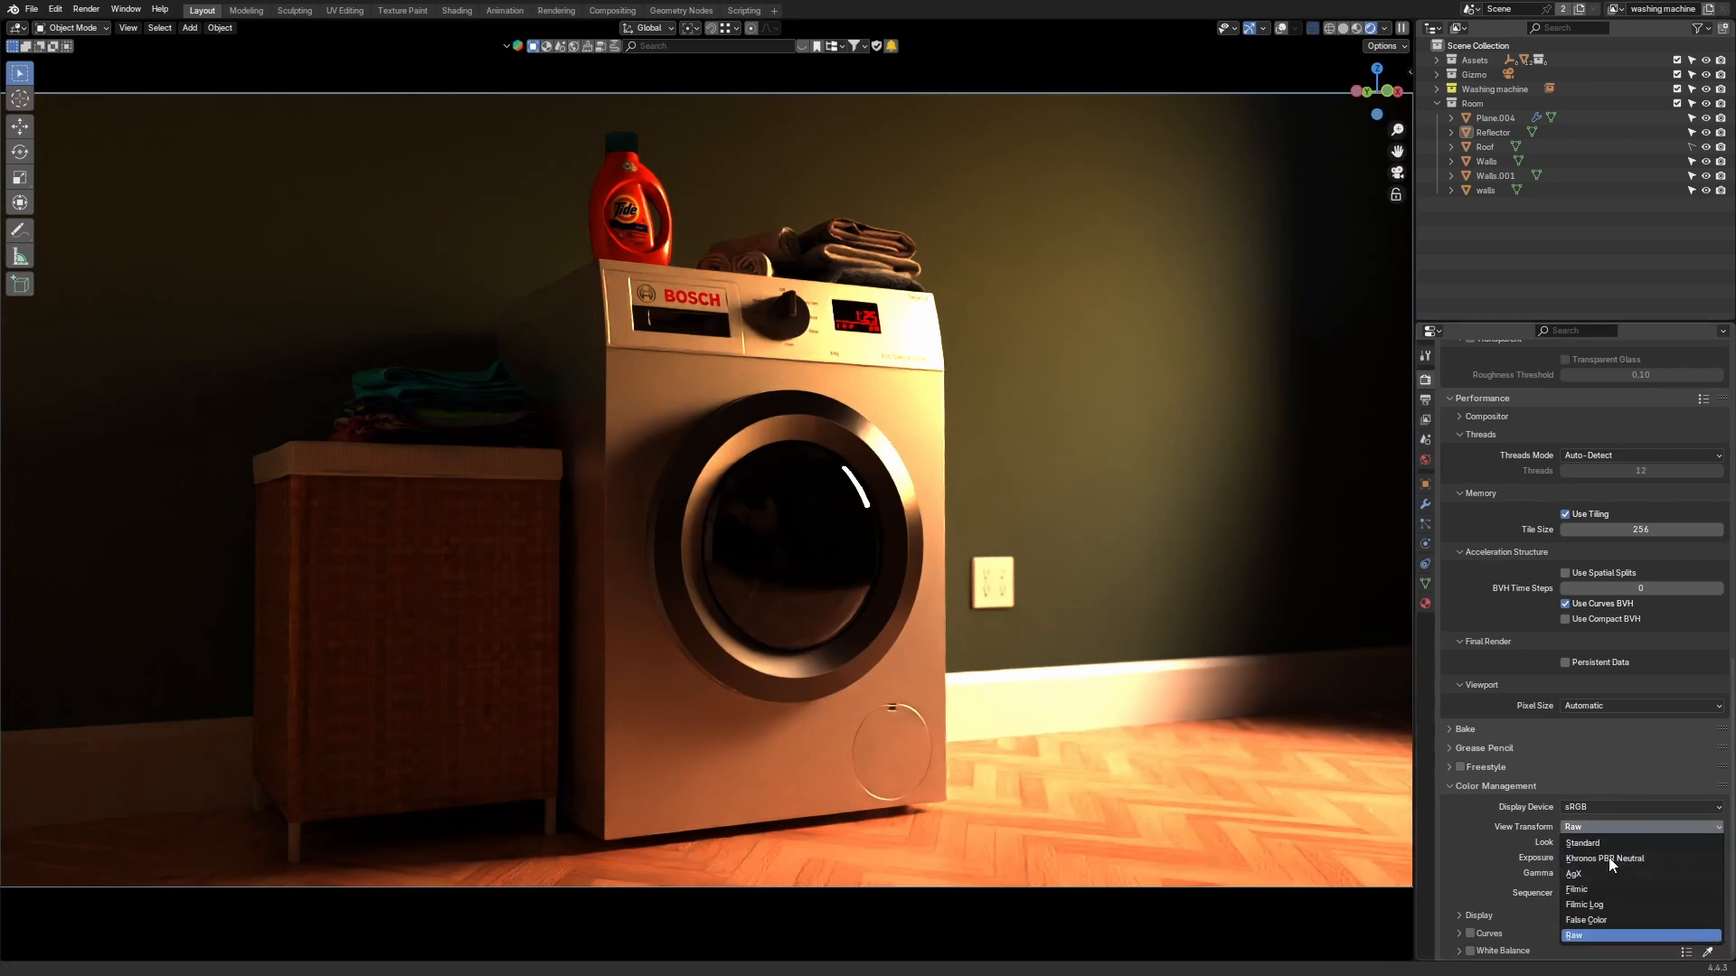
pyautogui.click(1602, 919)
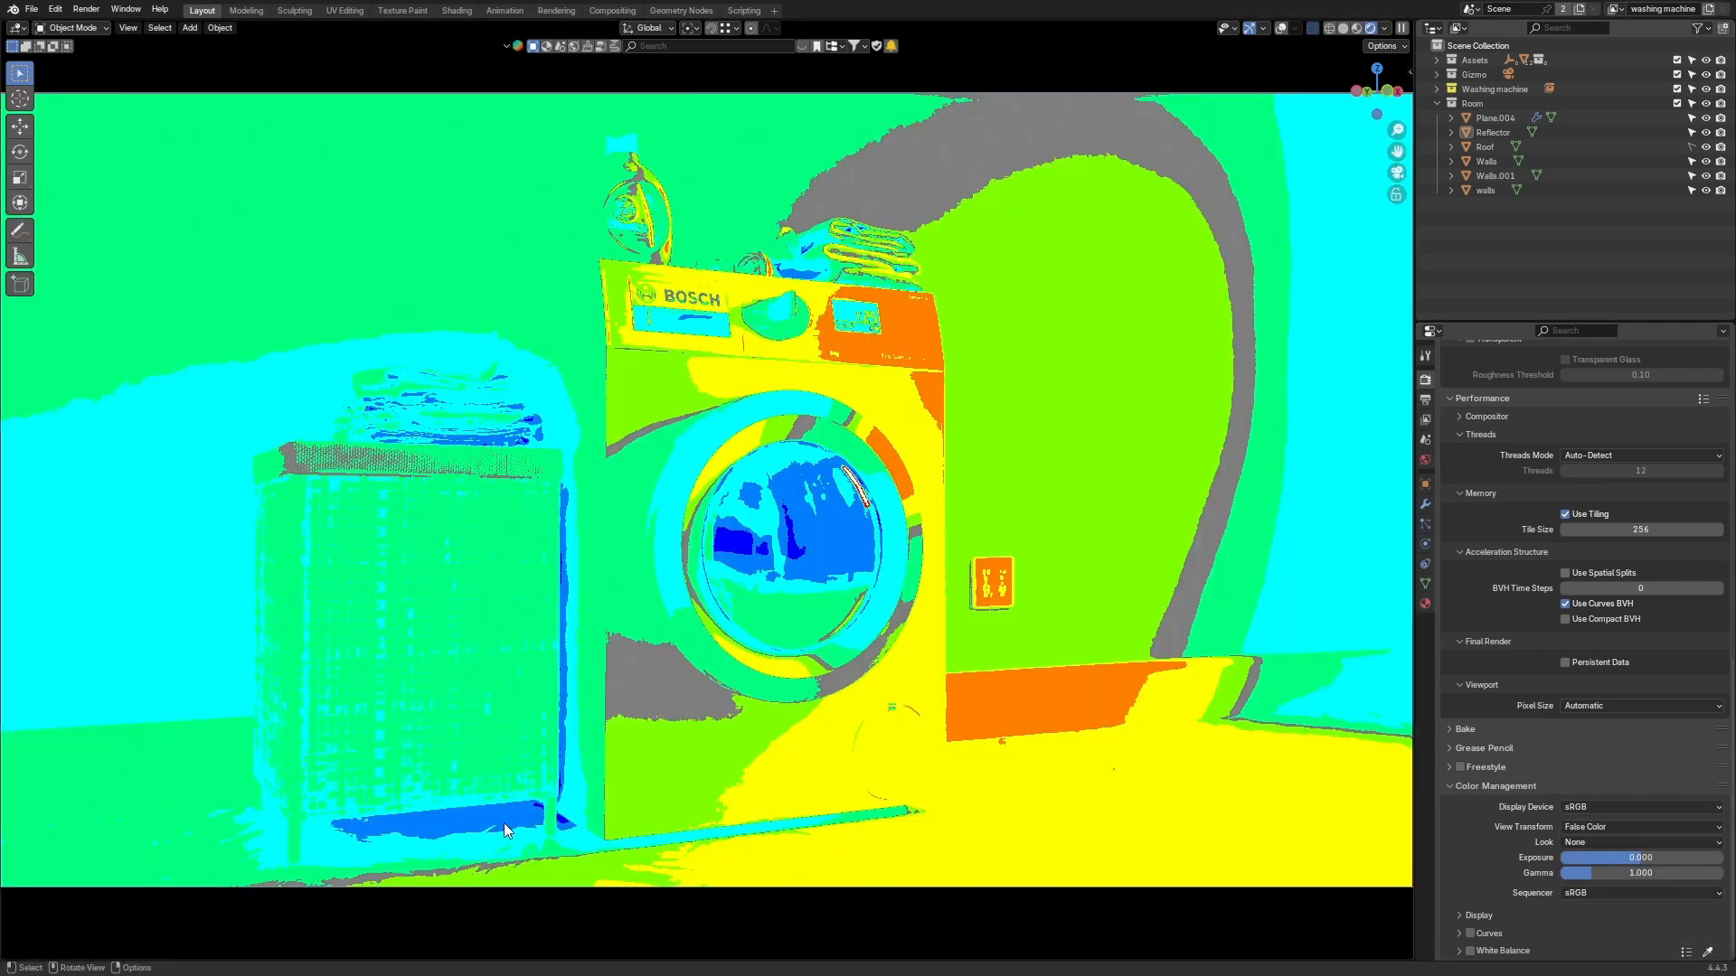
pyautogui.click(1618, 828)
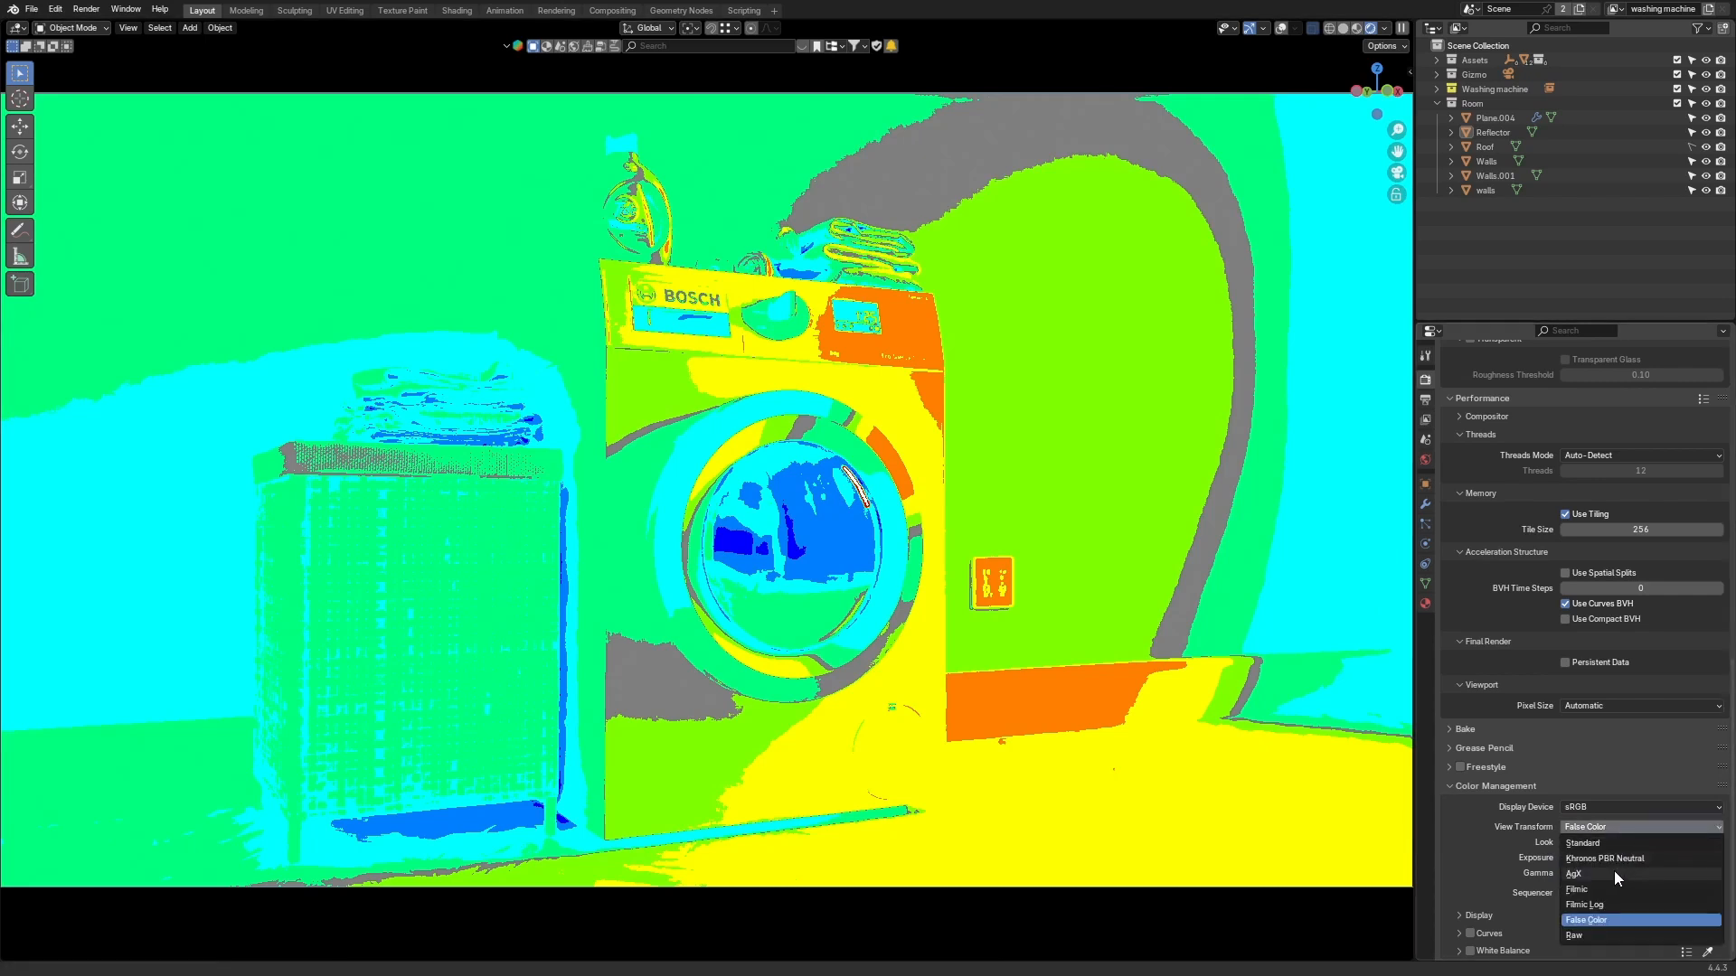
pyautogui.click(1614, 871)
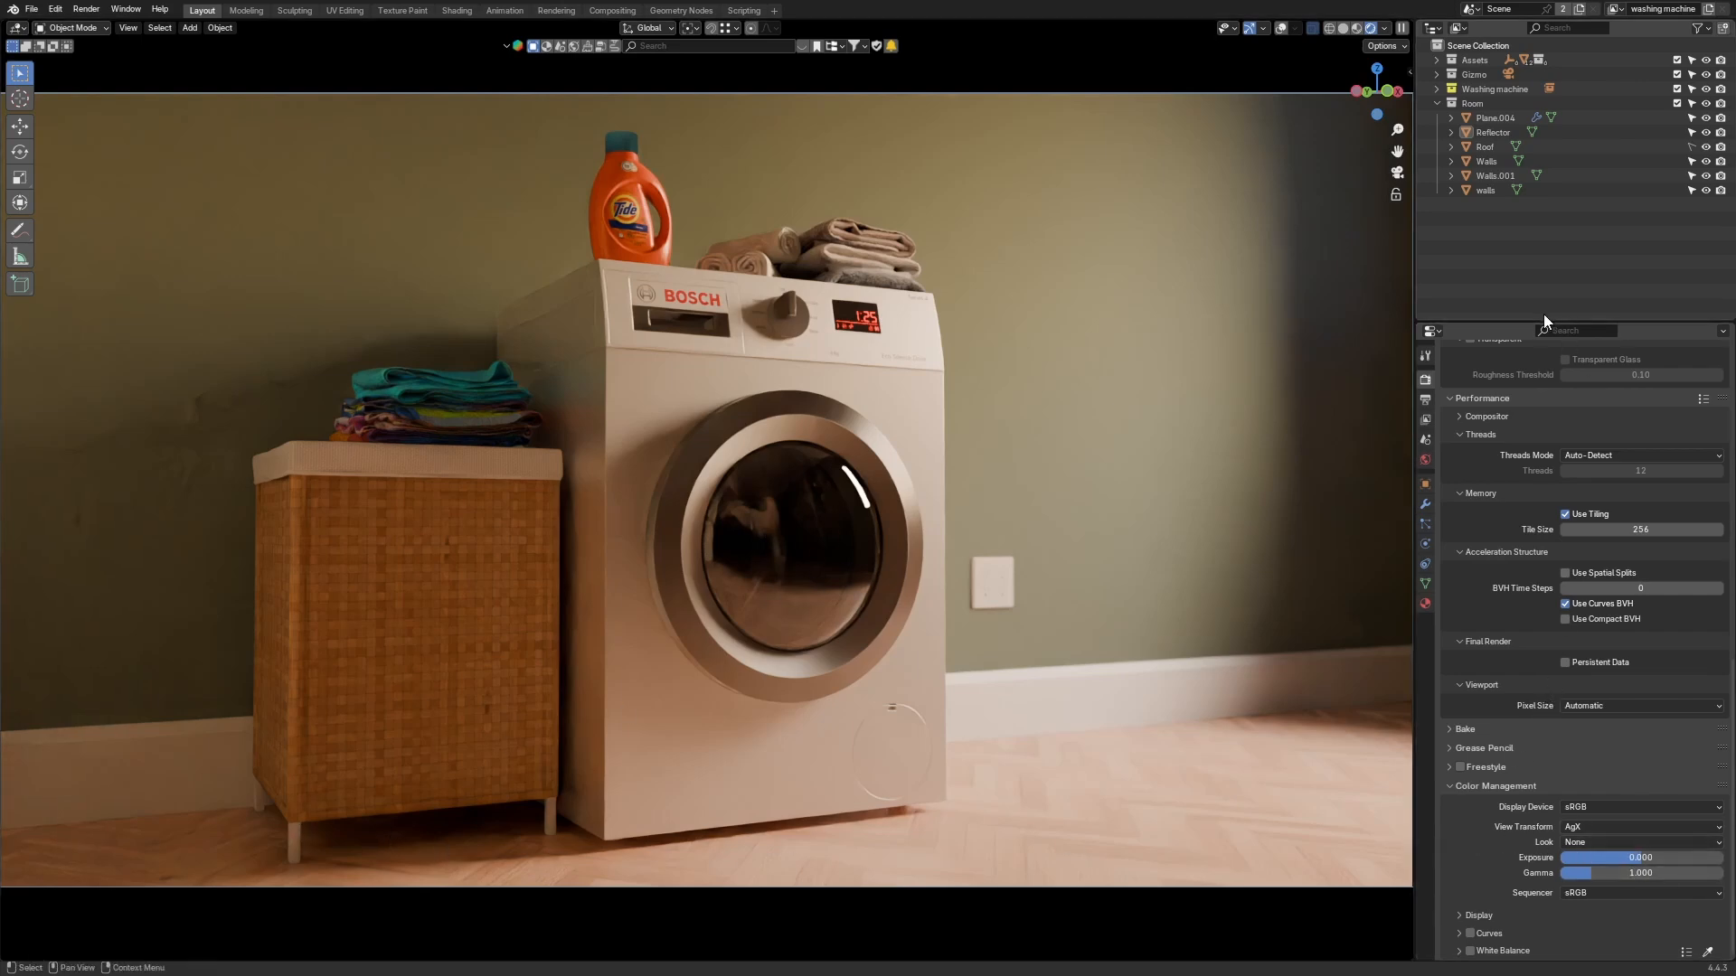
# Step: Split the Properties editor into two stacked panels
pyautogui.moveTo(1537, 322); pyautogui.dragTo(1537, 231)
pyautogui.moveTo(1420, 958); pyautogui.dragTo(1464, 637)
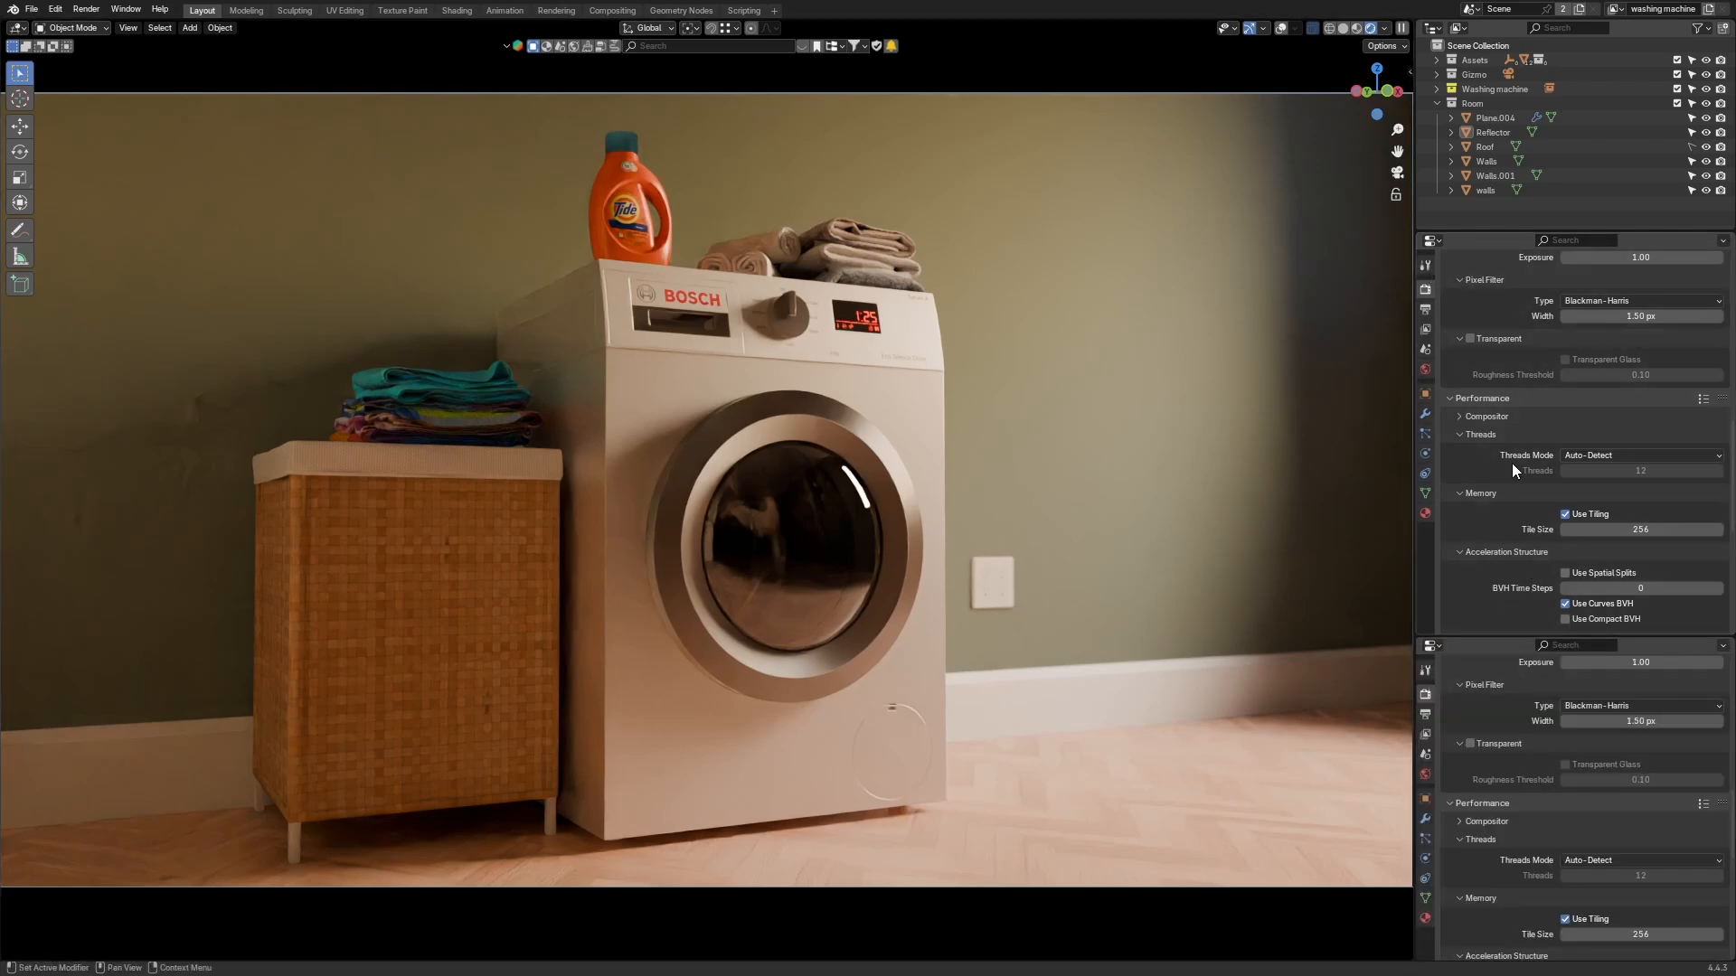
pyautogui.scroll(-8, 1525, 473)
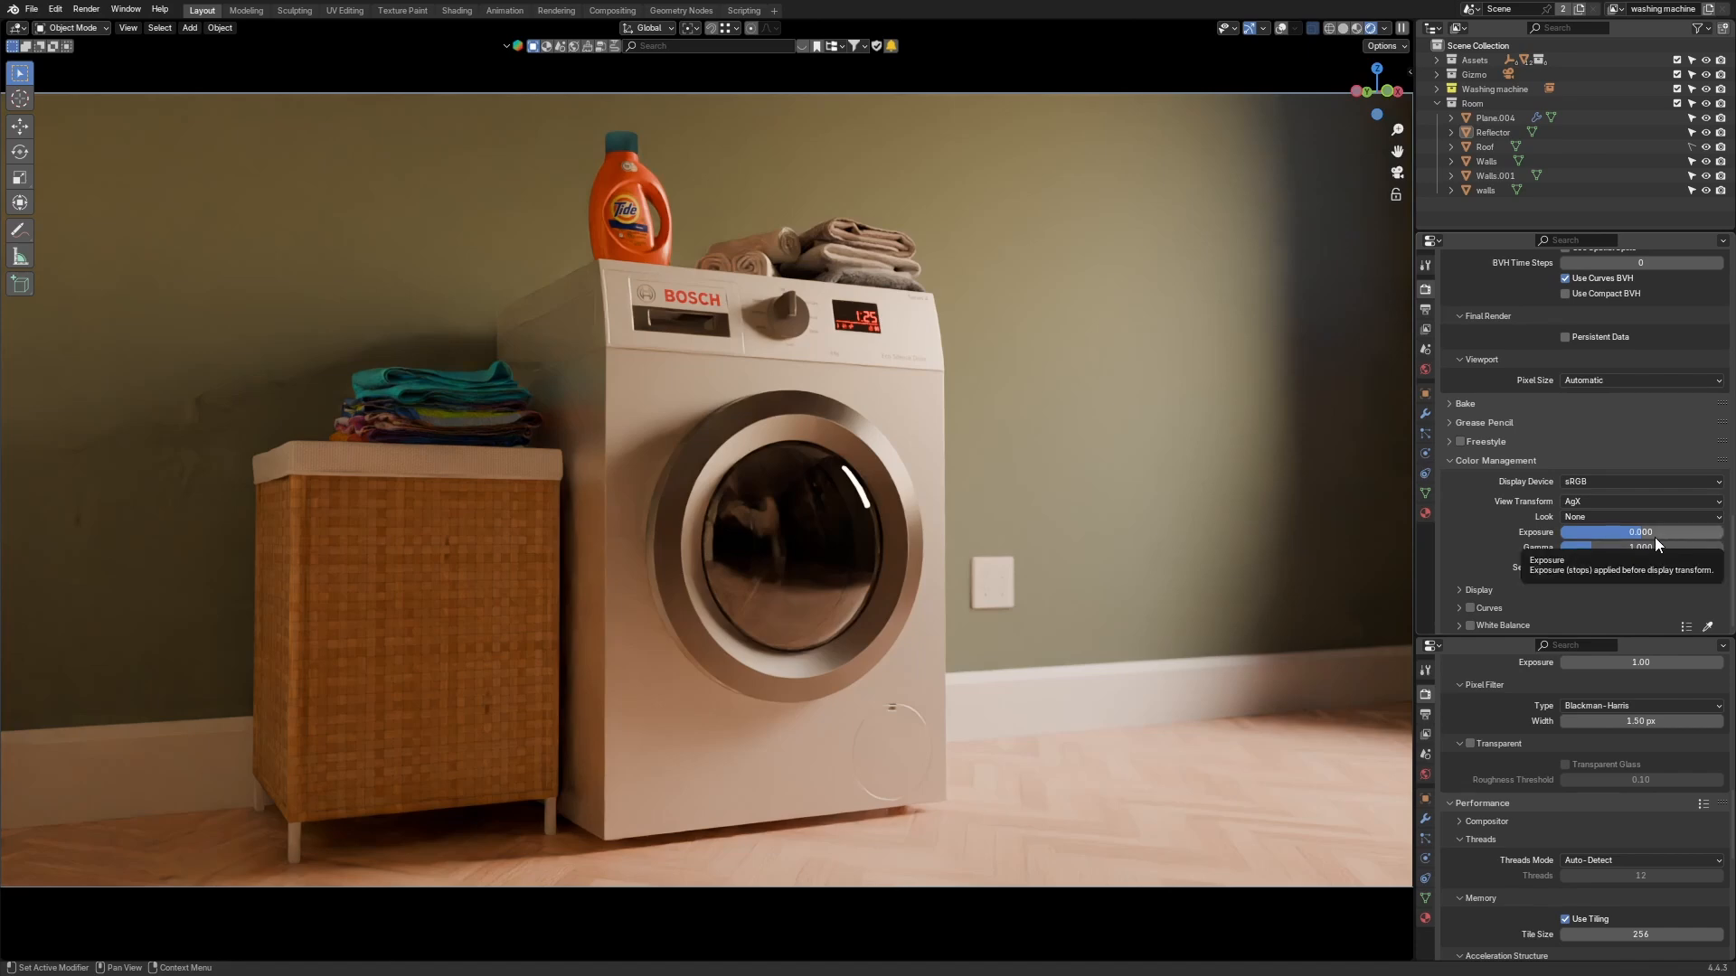
# Step: Experiment with Exposure and Gamma in Color Management, resetting Exposure and setting Gamma to about 1.121
pyautogui.moveTo(1654, 535)
pyautogui.mouseDown()
pyautogui.moveTo(1704, 535)
pyautogui.moveTo(1647, 536)
pyautogui.mouseUp()
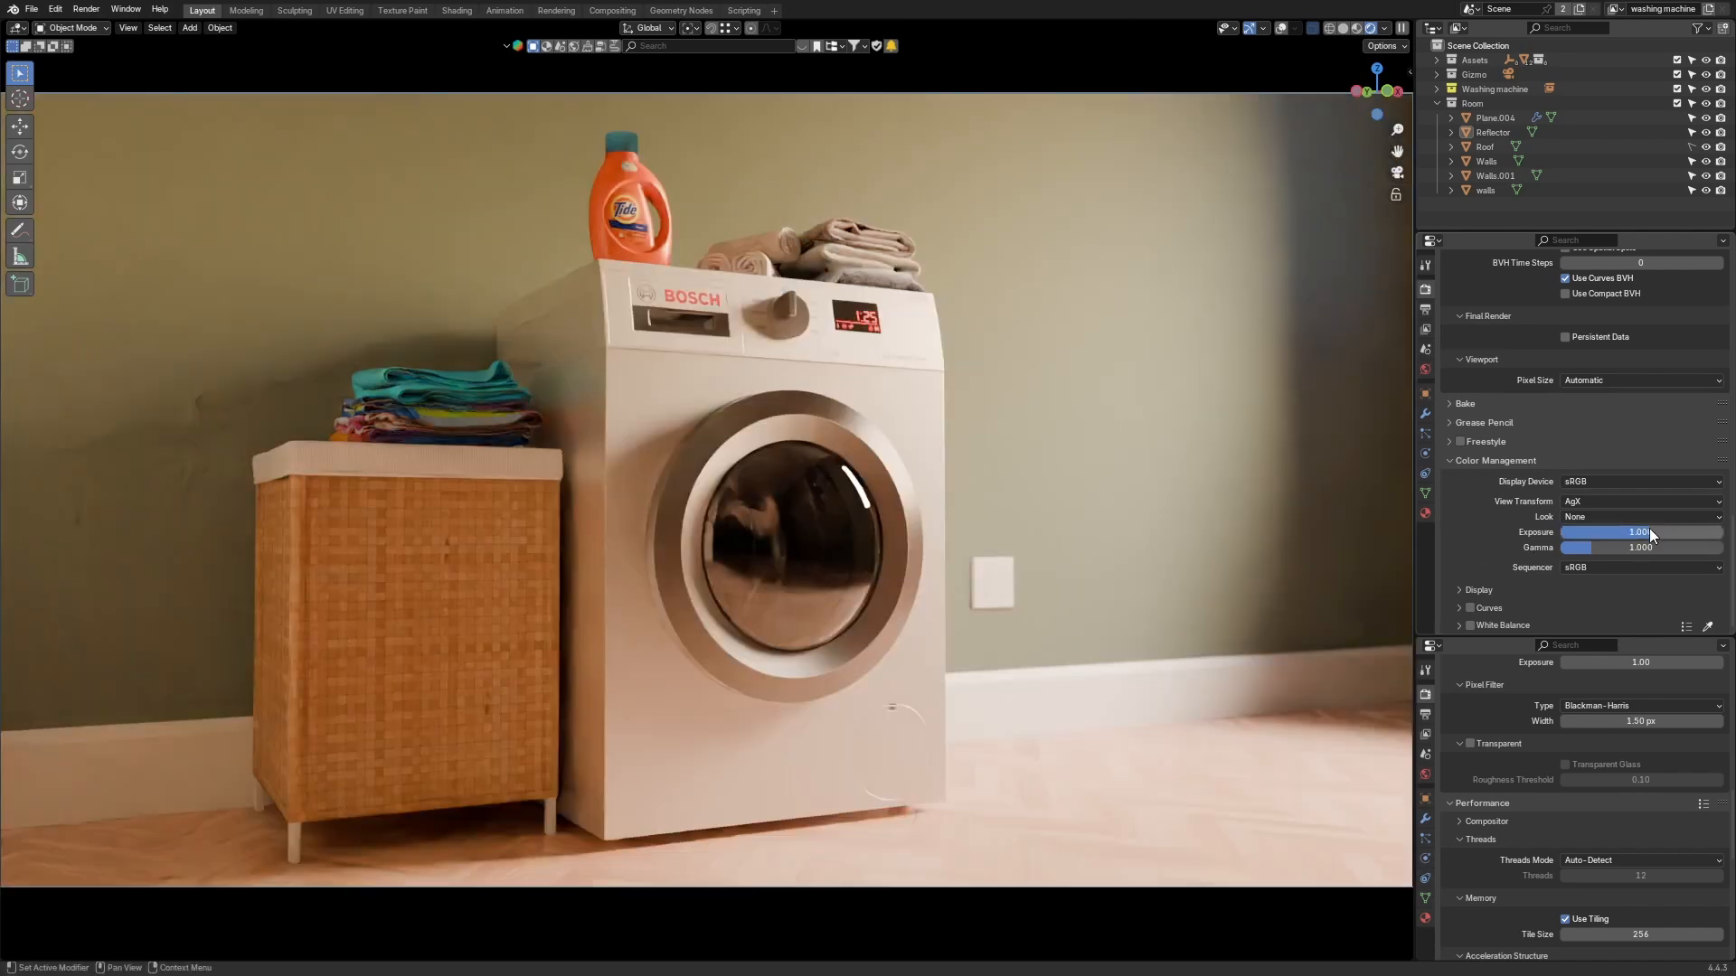
pyautogui.press('BackSpace')
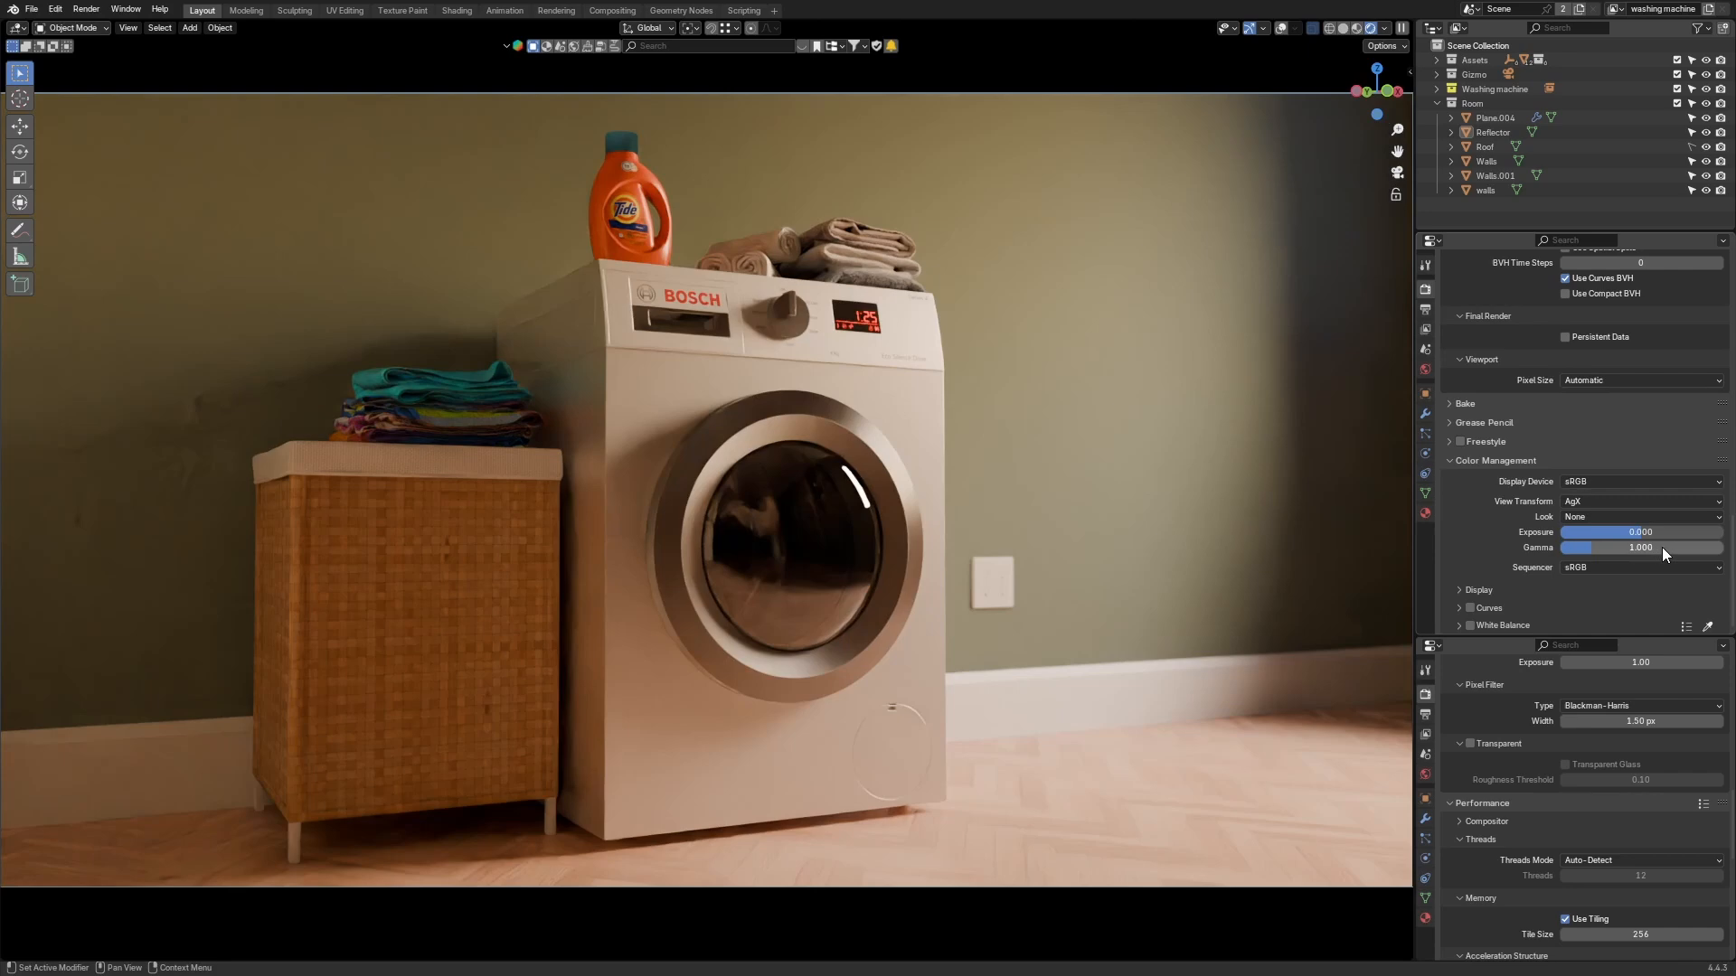
pyautogui.moveTo(1662, 546); pyautogui.dragTo(1592, 546)
pyautogui.click(1538, 567)
pyautogui.moveTo(1658, 550); pyautogui.dragTo(1723, 546)
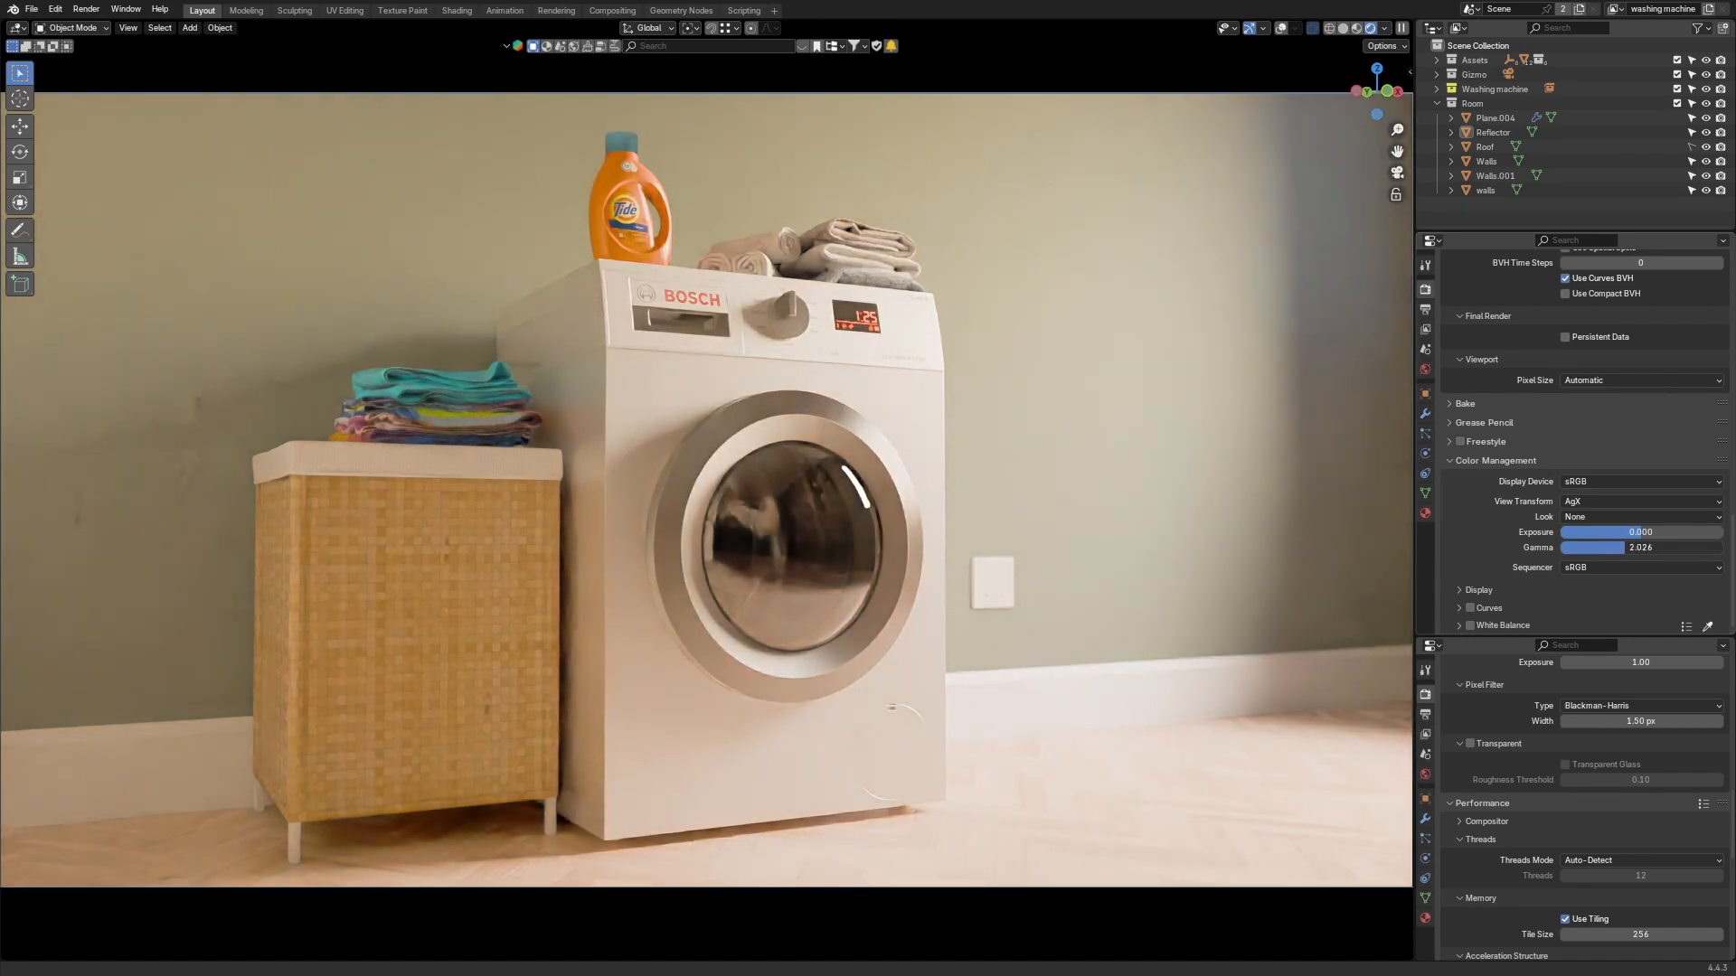
pyautogui.click(1626, 548)
pyautogui.press('BackSpace')
pyautogui.click(1597, 597)
pyautogui.press('BackSpace')
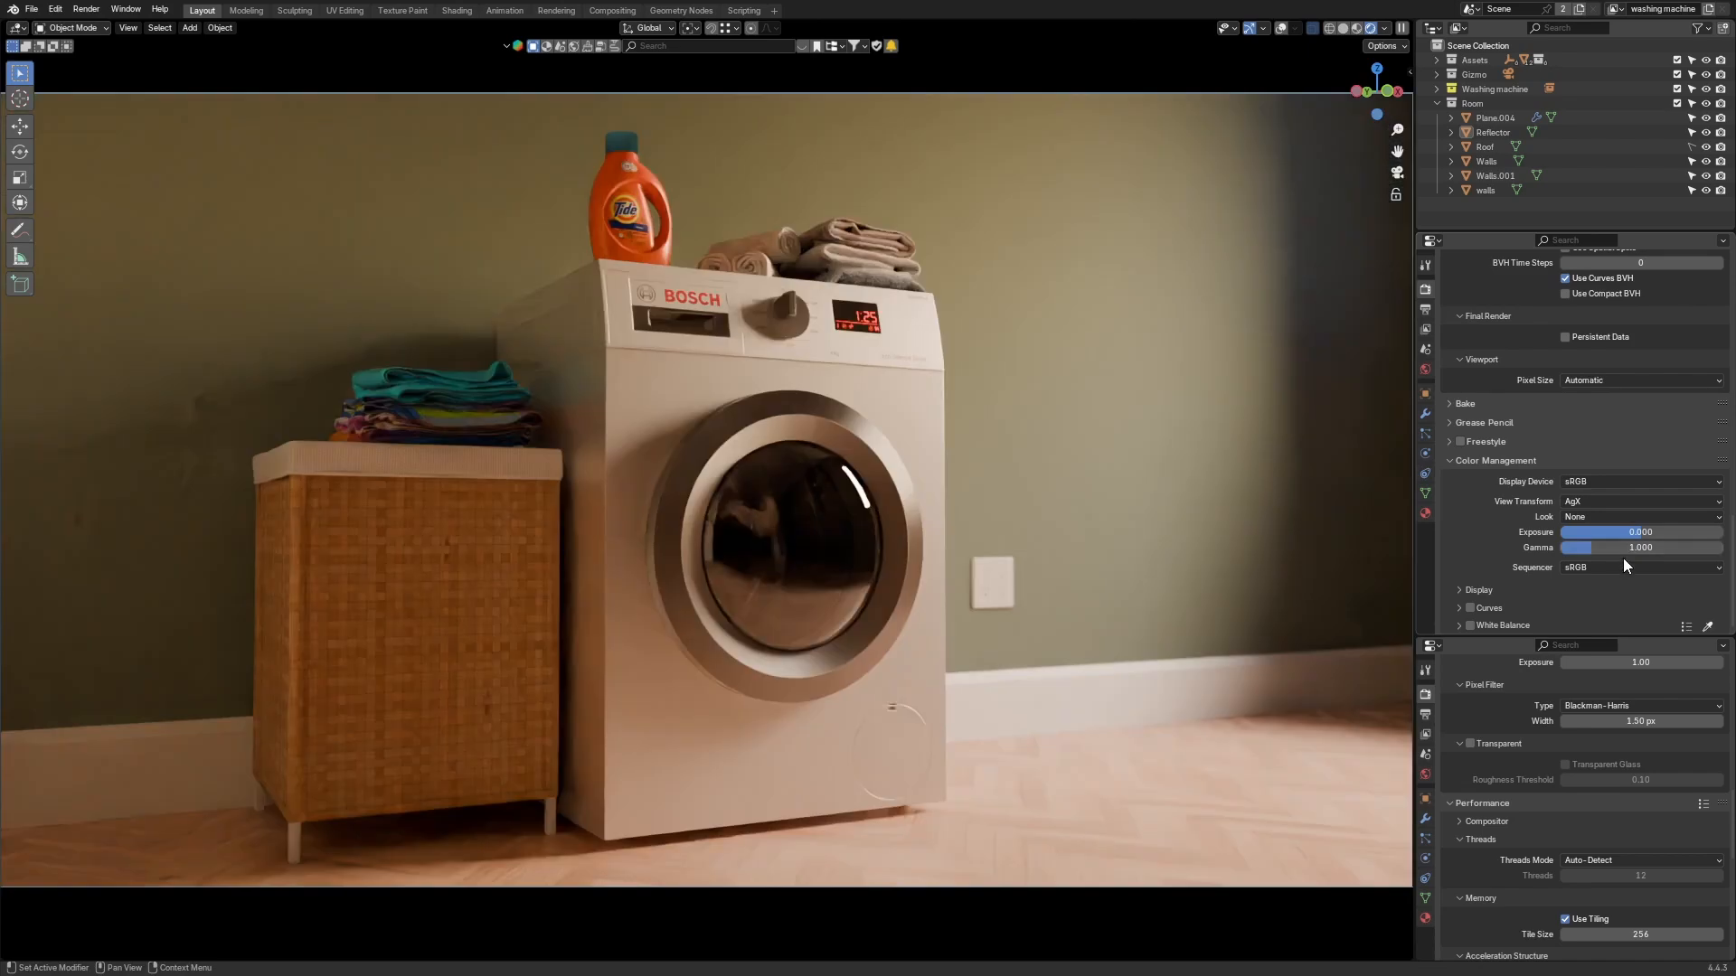
pyautogui.moveTo(1623, 553)
pyautogui.mouseDown()
pyautogui.moveTo(1652, 553)
pyautogui.moveTo(1621, 546)
pyautogui.mouseUp()
pyautogui.press('BackSpace')
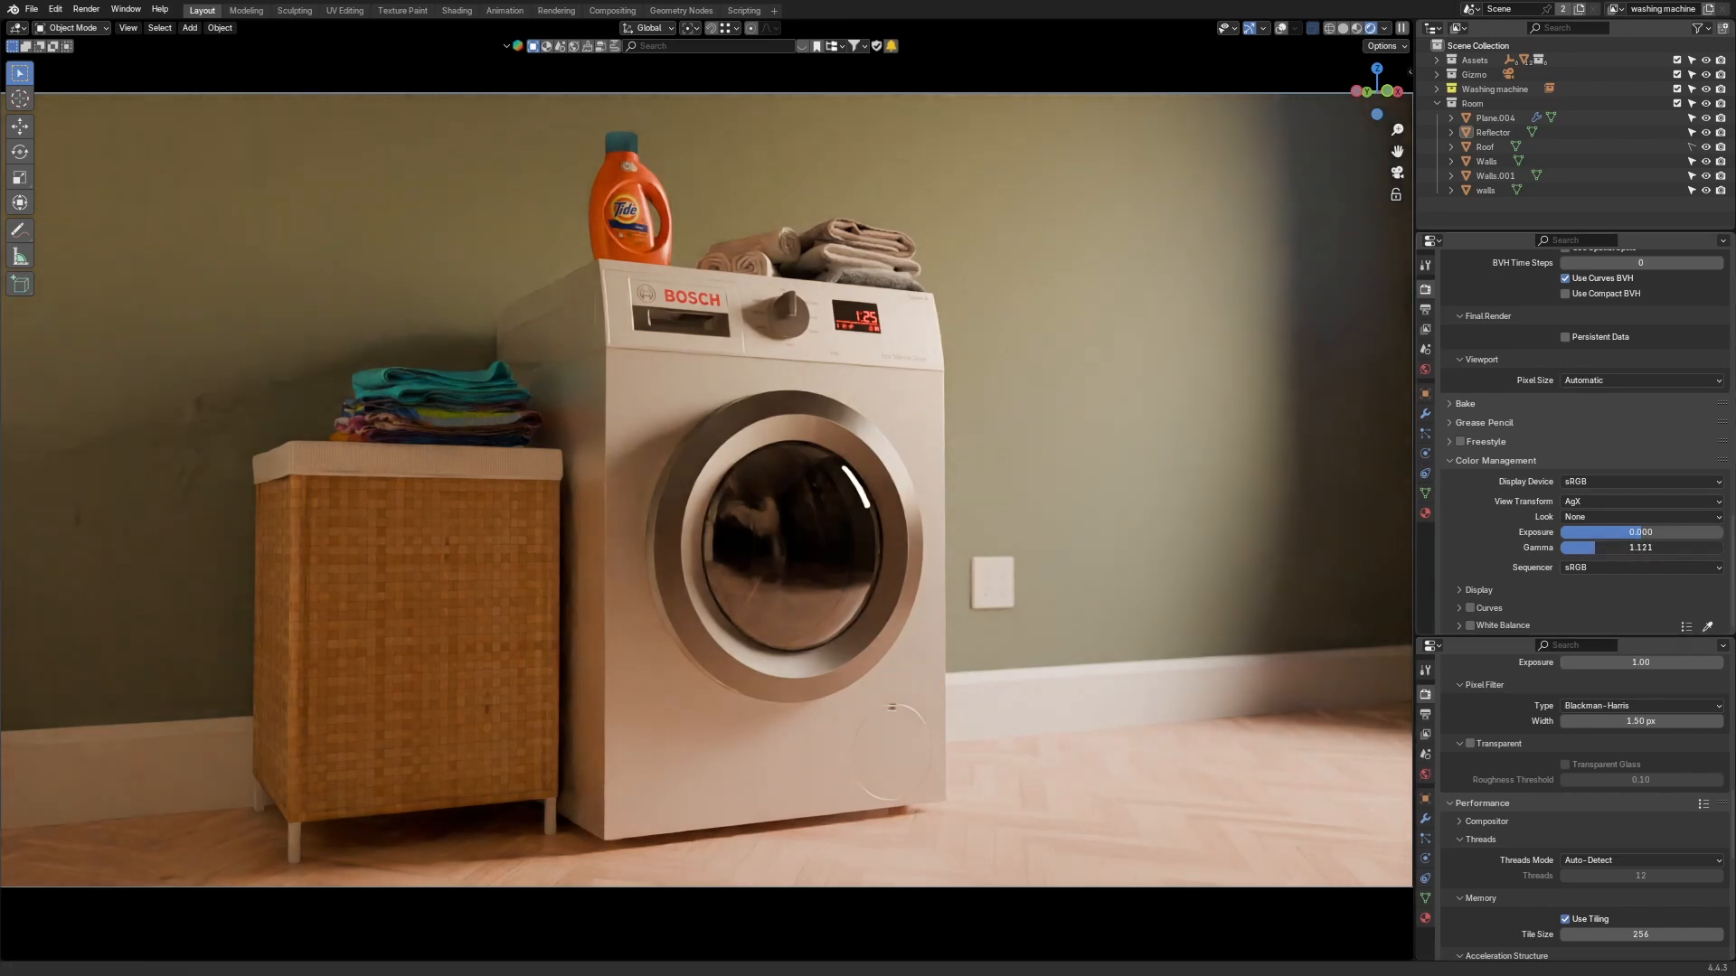
# Step: Raise the Color Management Gamma to about 1.532
pyautogui.moveTo(1641, 547)
pyautogui.mouseDown()
pyautogui.moveTo(1668, 547)
pyautogui.moveTo(1610, 548)
pyautogui.moveTo(1675, 532)
pyautogui.moveTo(1636, 537)
pyautogui.mouseUp()
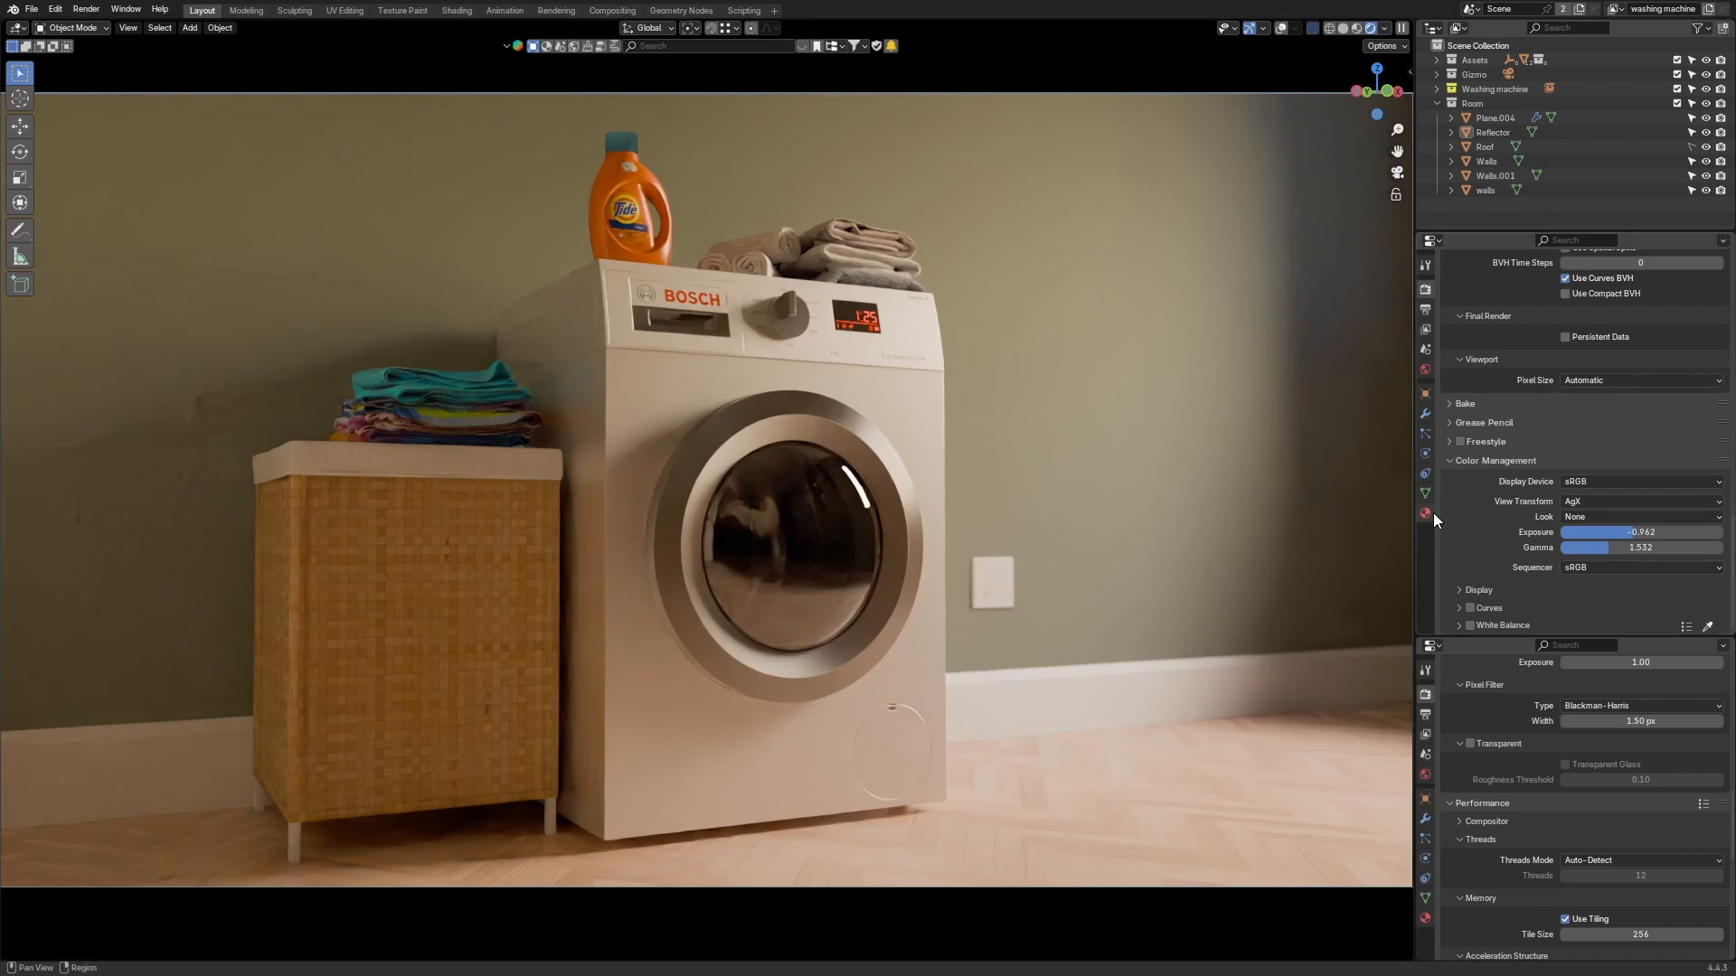
# Step: Open the World properties and set the Nishita Sky Texture's Ozone to 1
pyautogui.click(1425, 369)
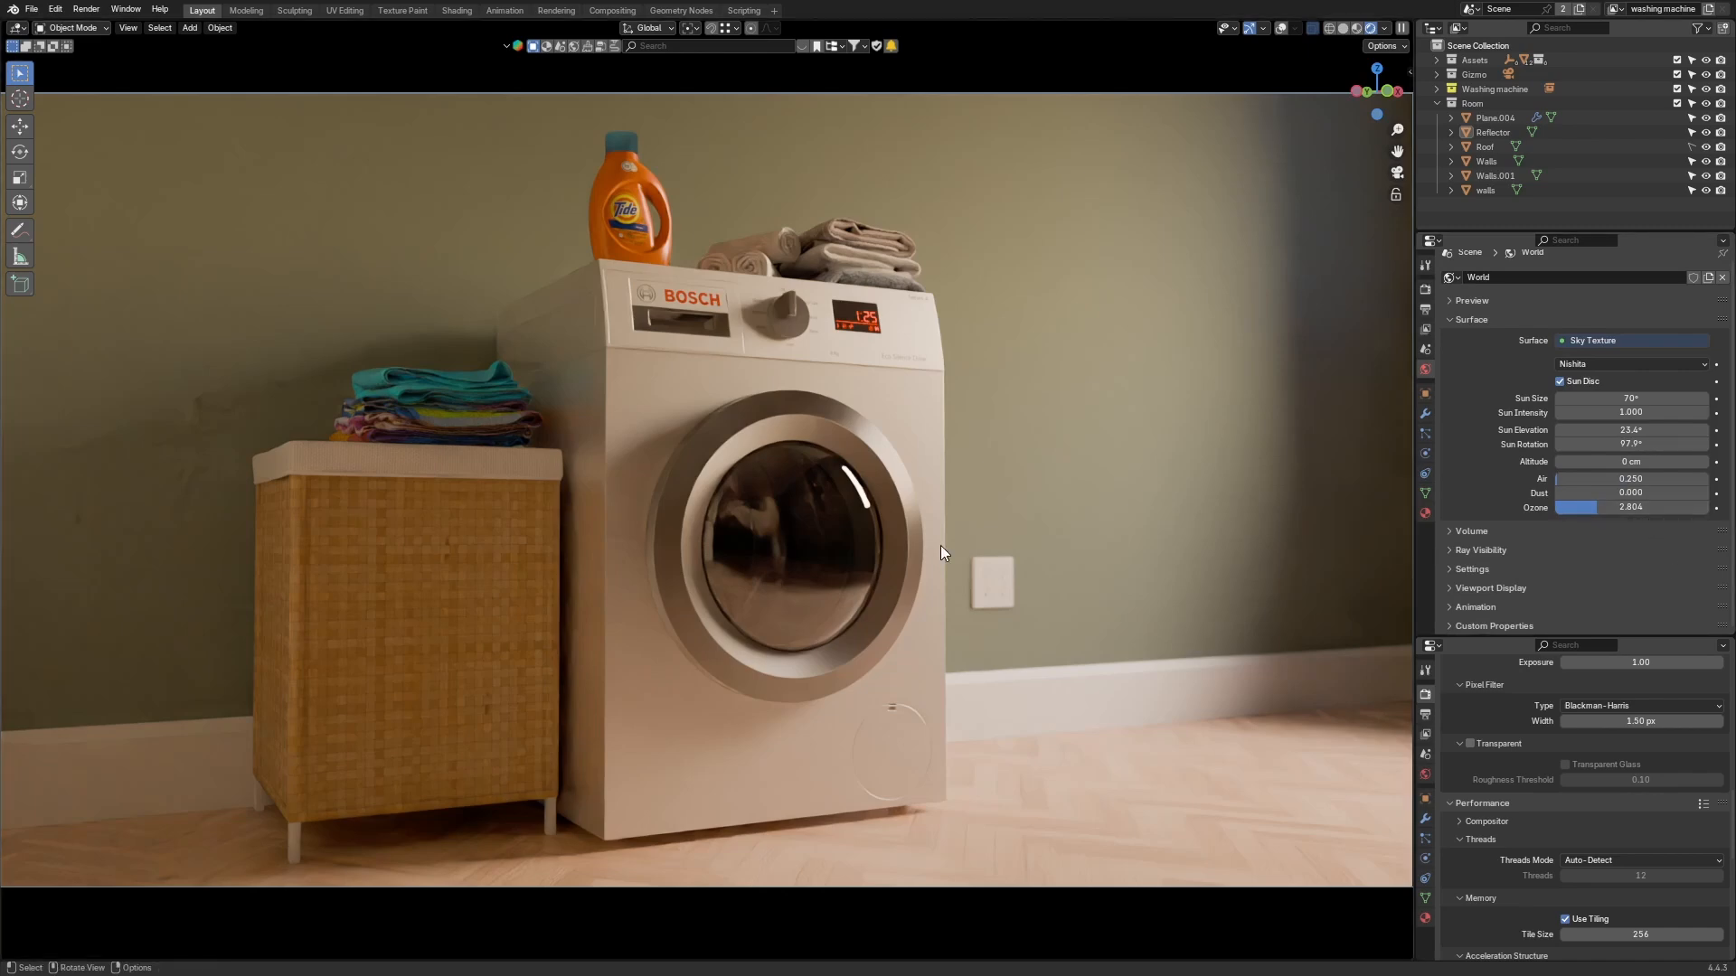
pyautogui.doubleClick(1631, 507)
pyautogui.write('1')
pyautogui.press('Return')
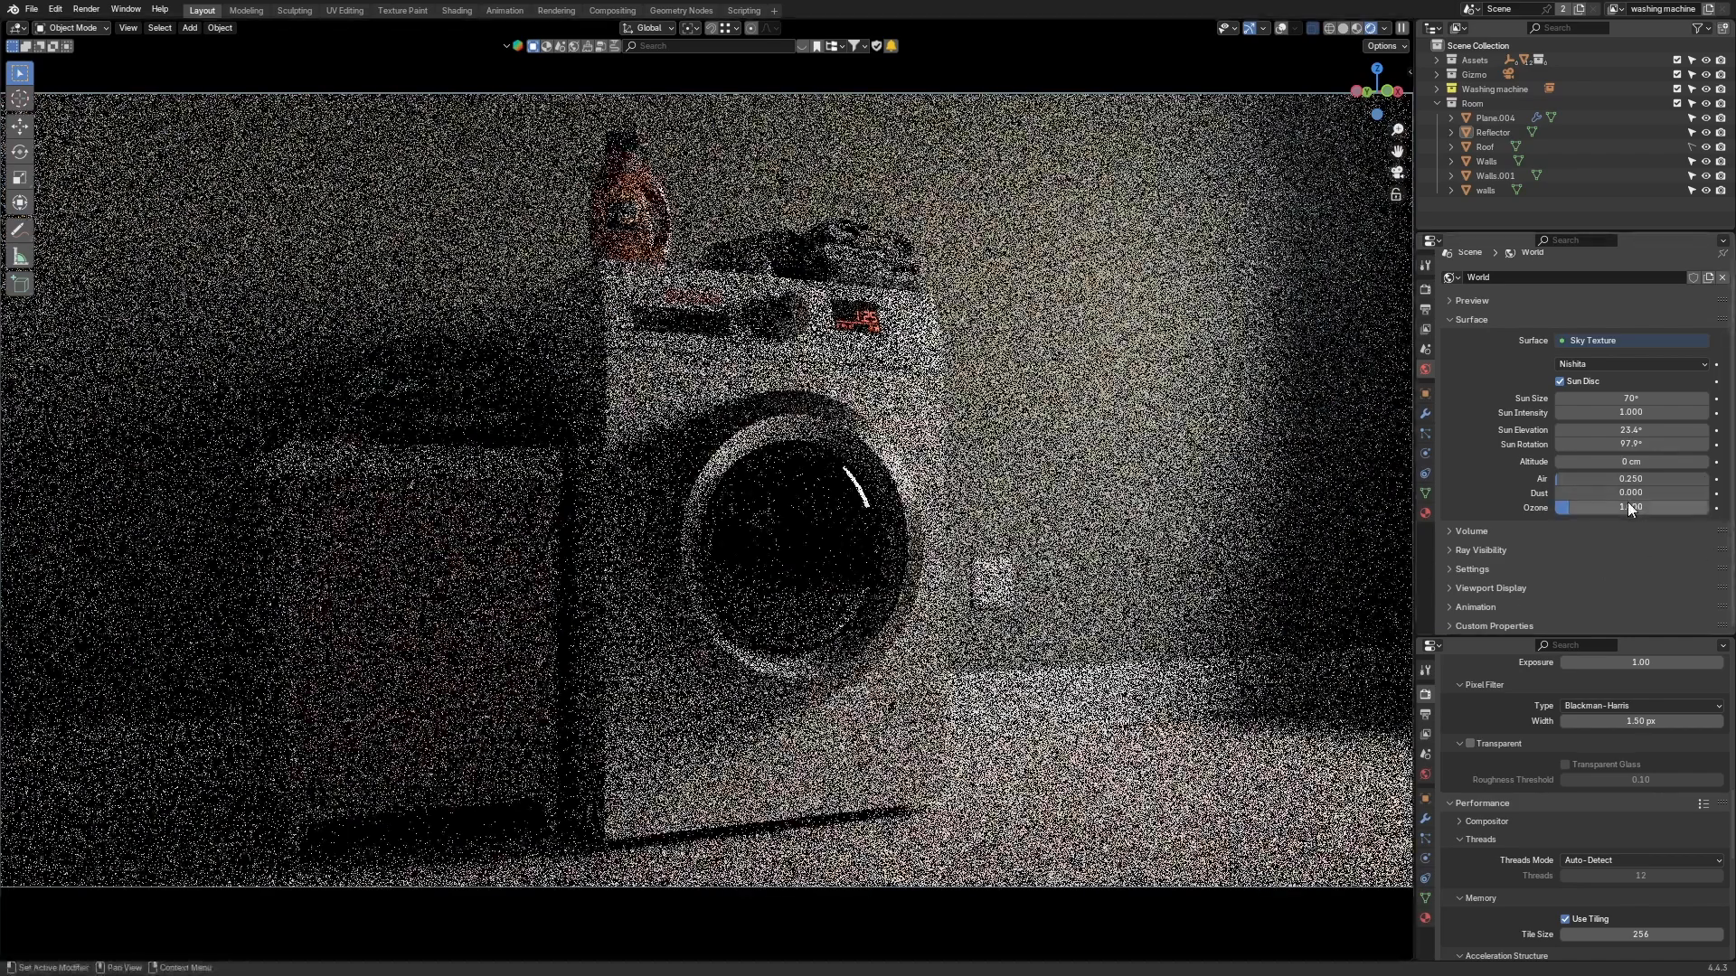
# Step: Set the sky texture's Ozone to 0
pyautogui.doubleClick(1629, 506)
pyautogui.write('0')
pyautogui.press('Return')
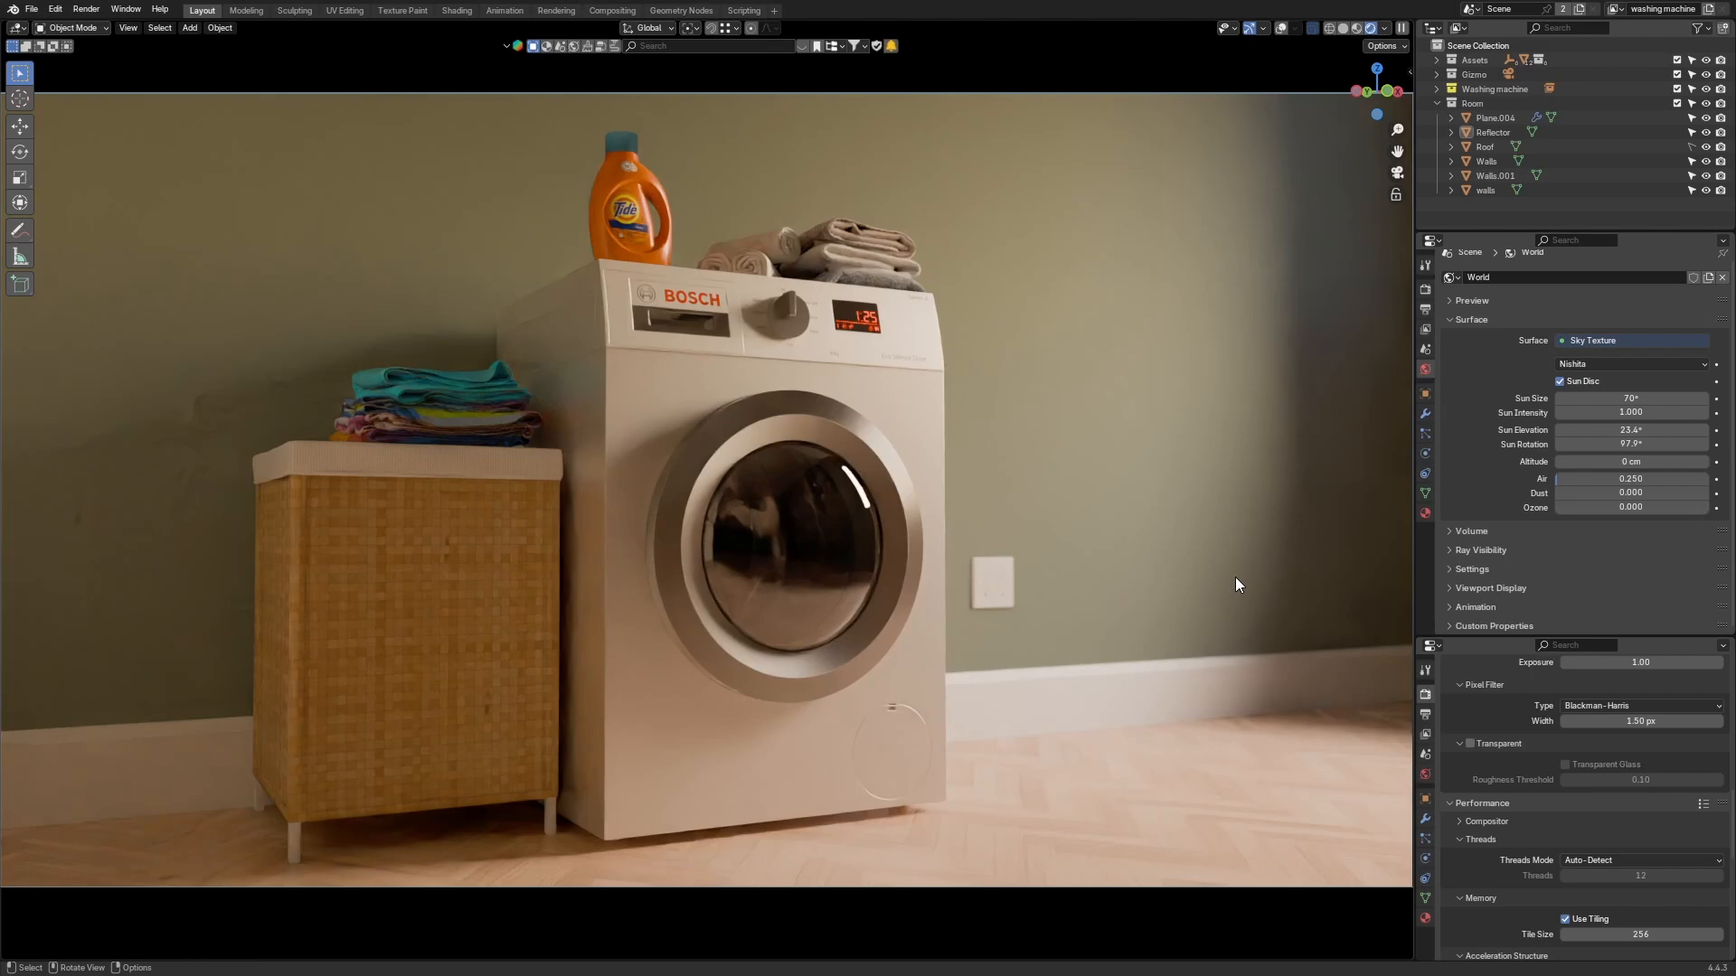
# Step: Halve the sky's Sun Intensity by entering /2 after its value
pyautogui.click(1682, 412)
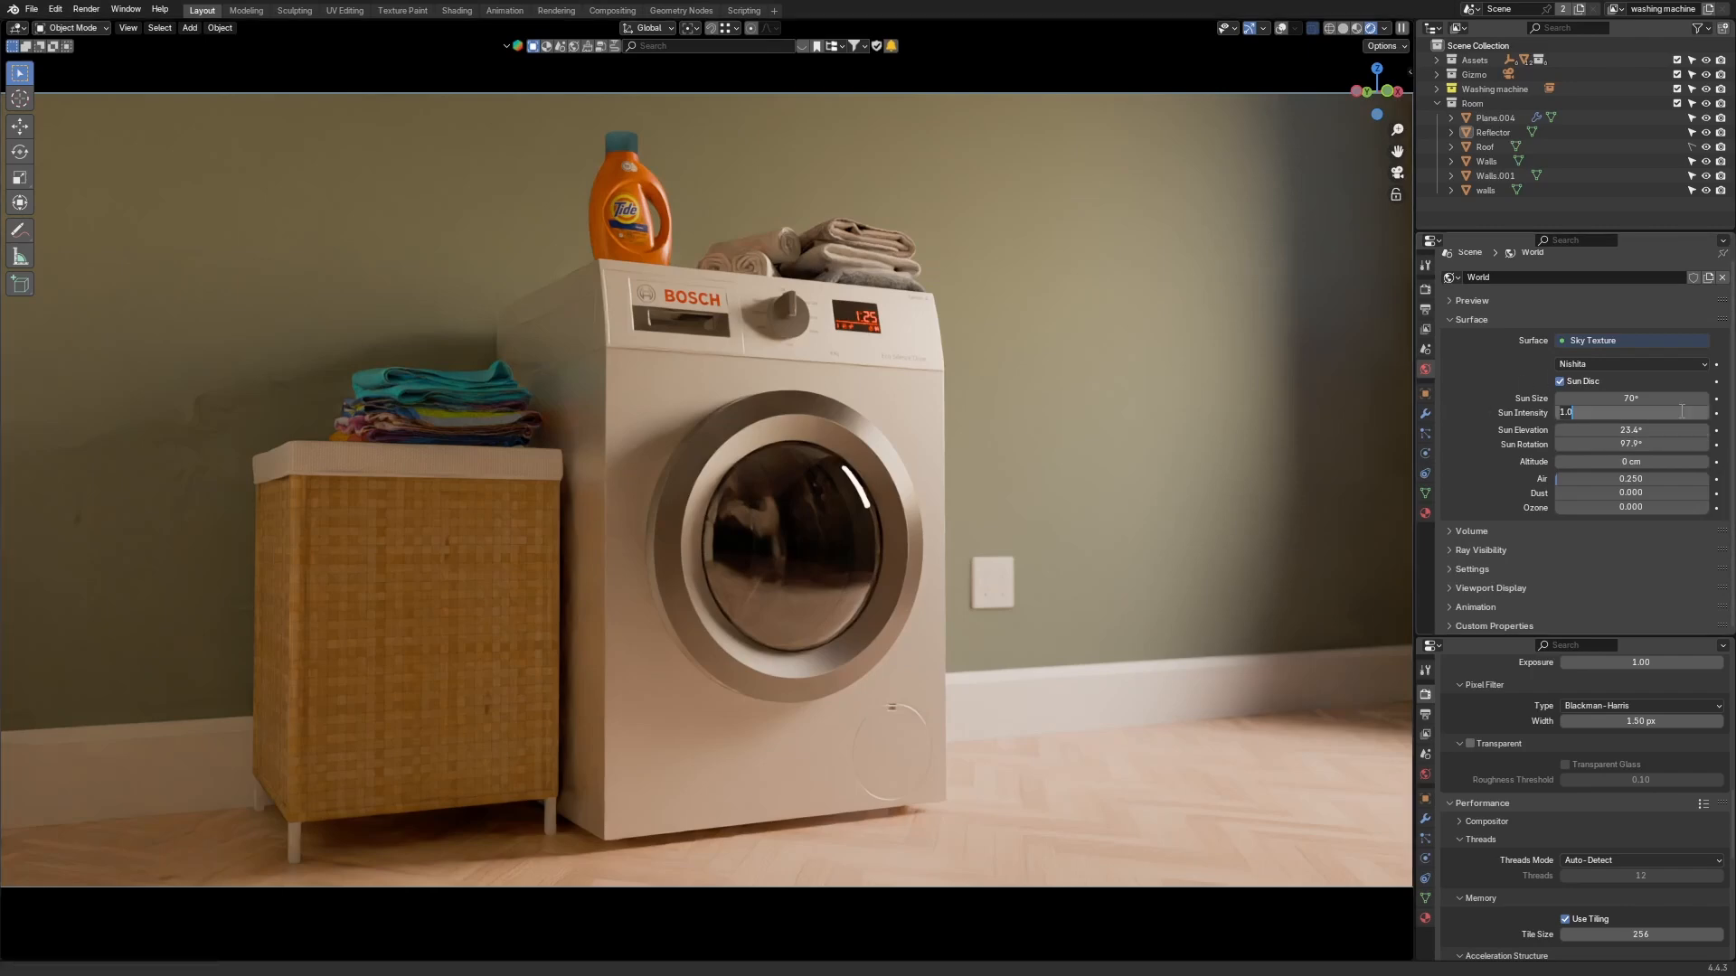
pyautogui.click(1682, 412)
pyautogui.write('/2')
pyautogui.press('Return')
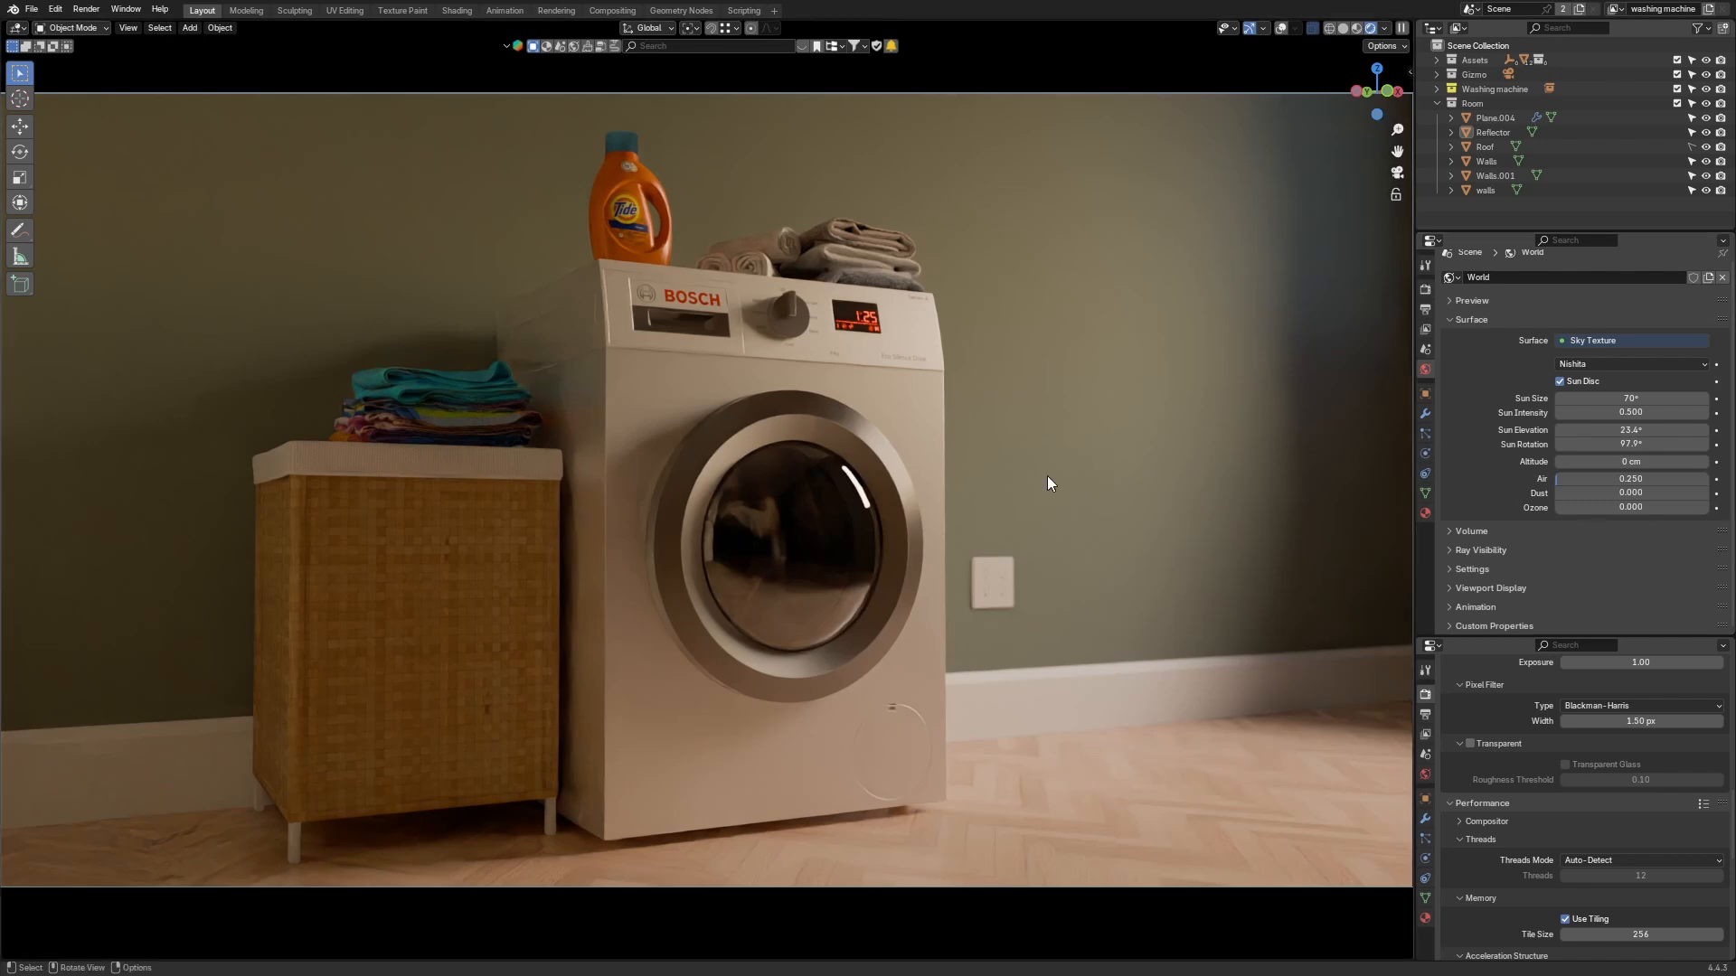
pyautogui.click(1190, 439)
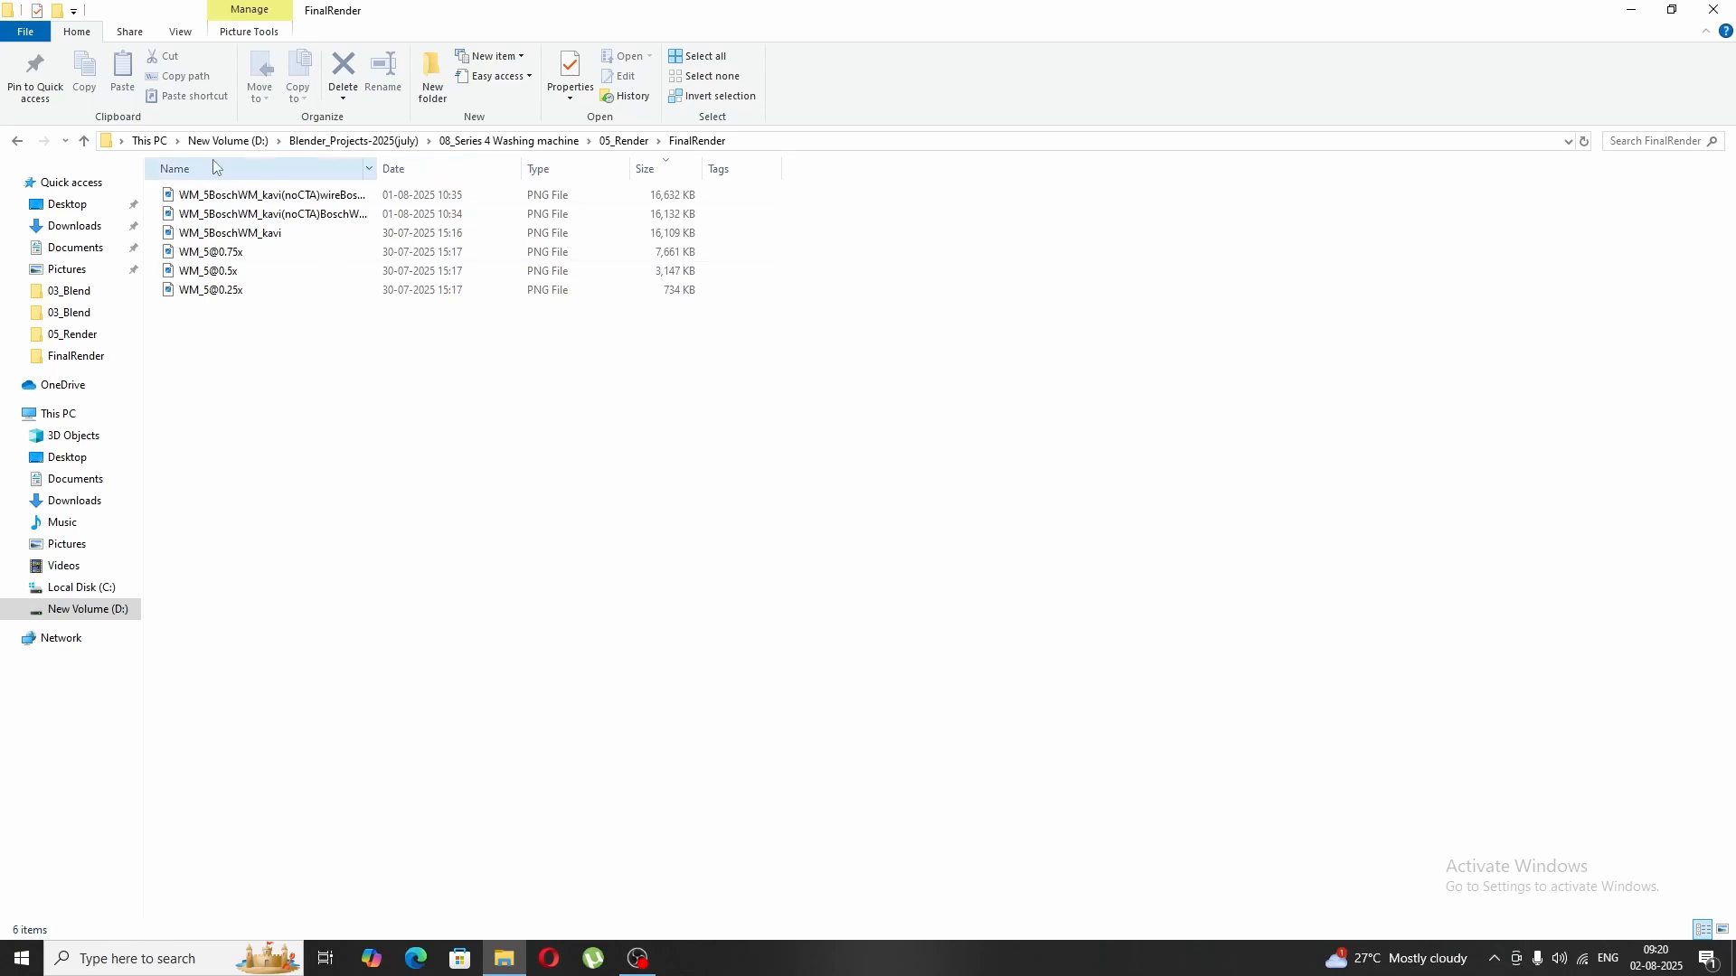
# Step: Switch to File Explorer, open the WM_5 render in the 05_Render folder and zoom in to inspect it
pyautogui.click(624, 141)
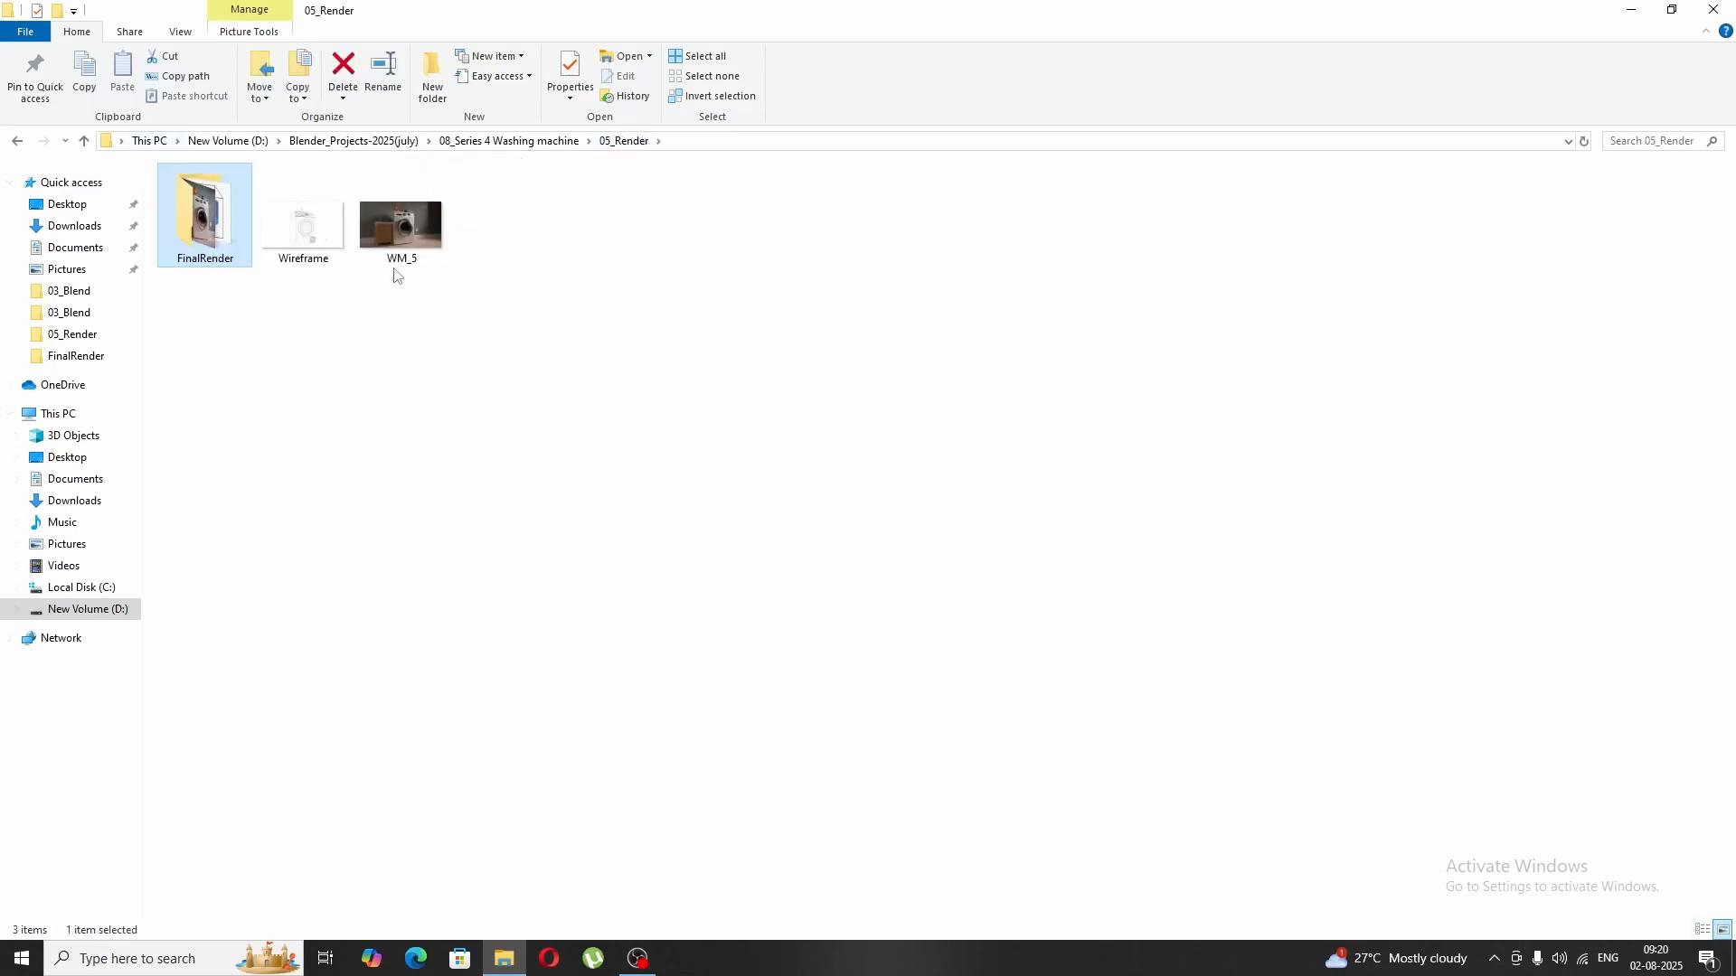
pyautogui.click(417, 255)
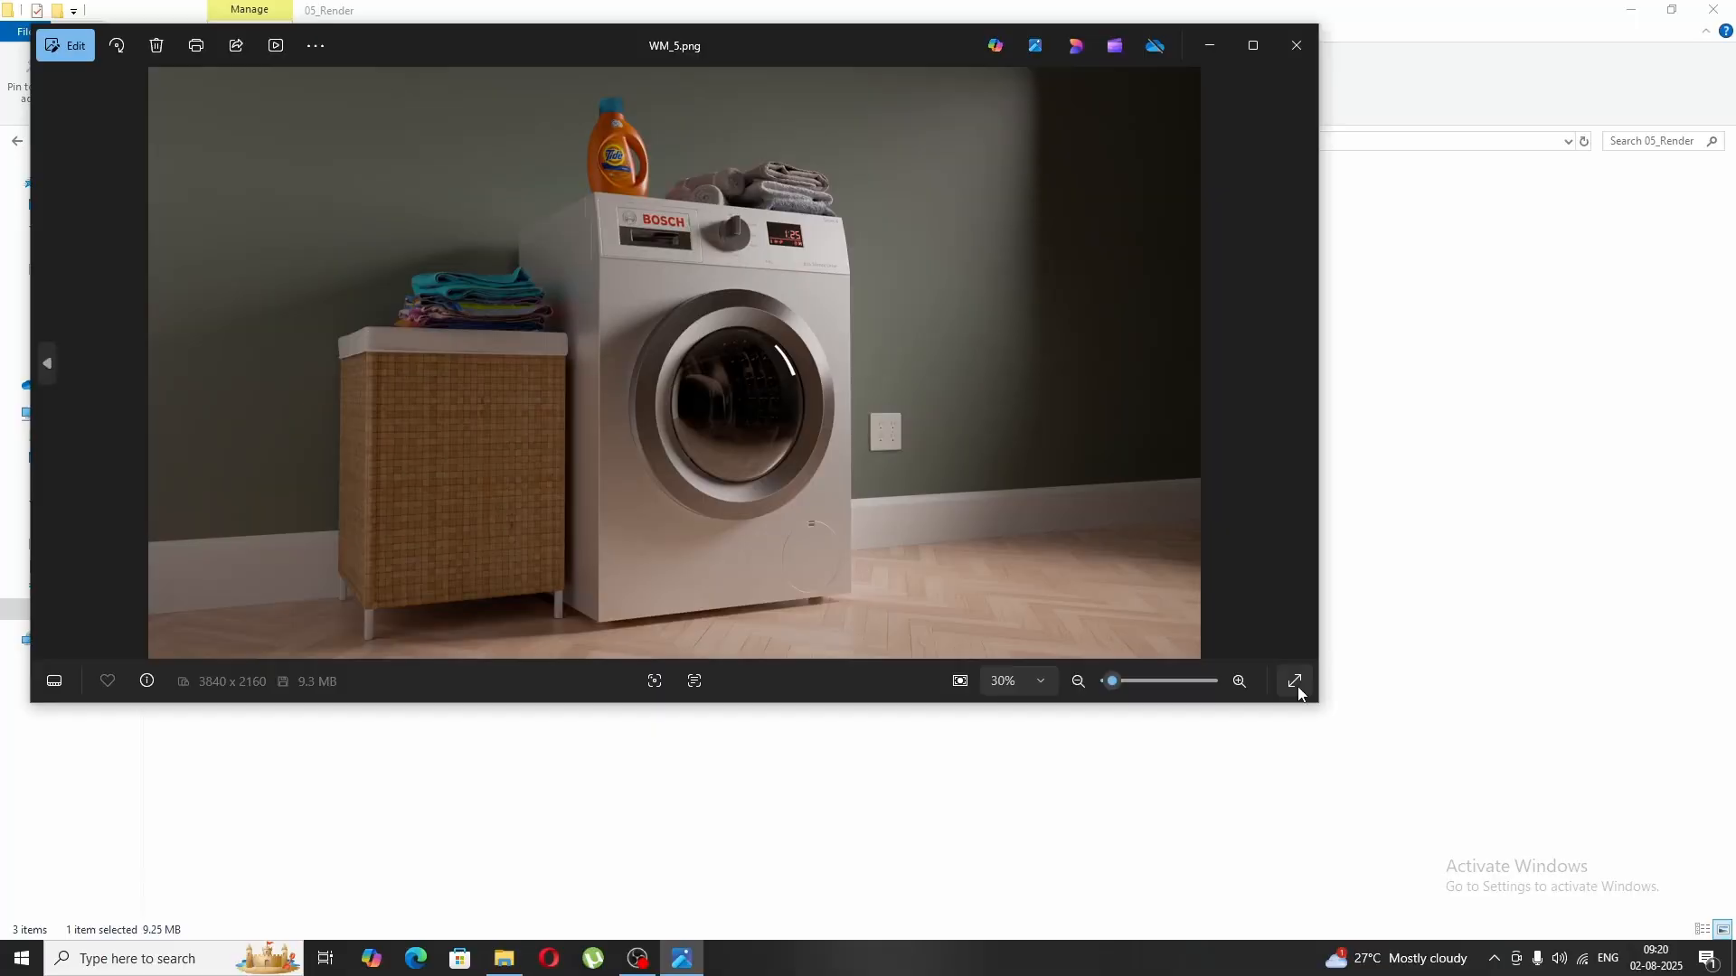
pyautogui.click(1294, 683)
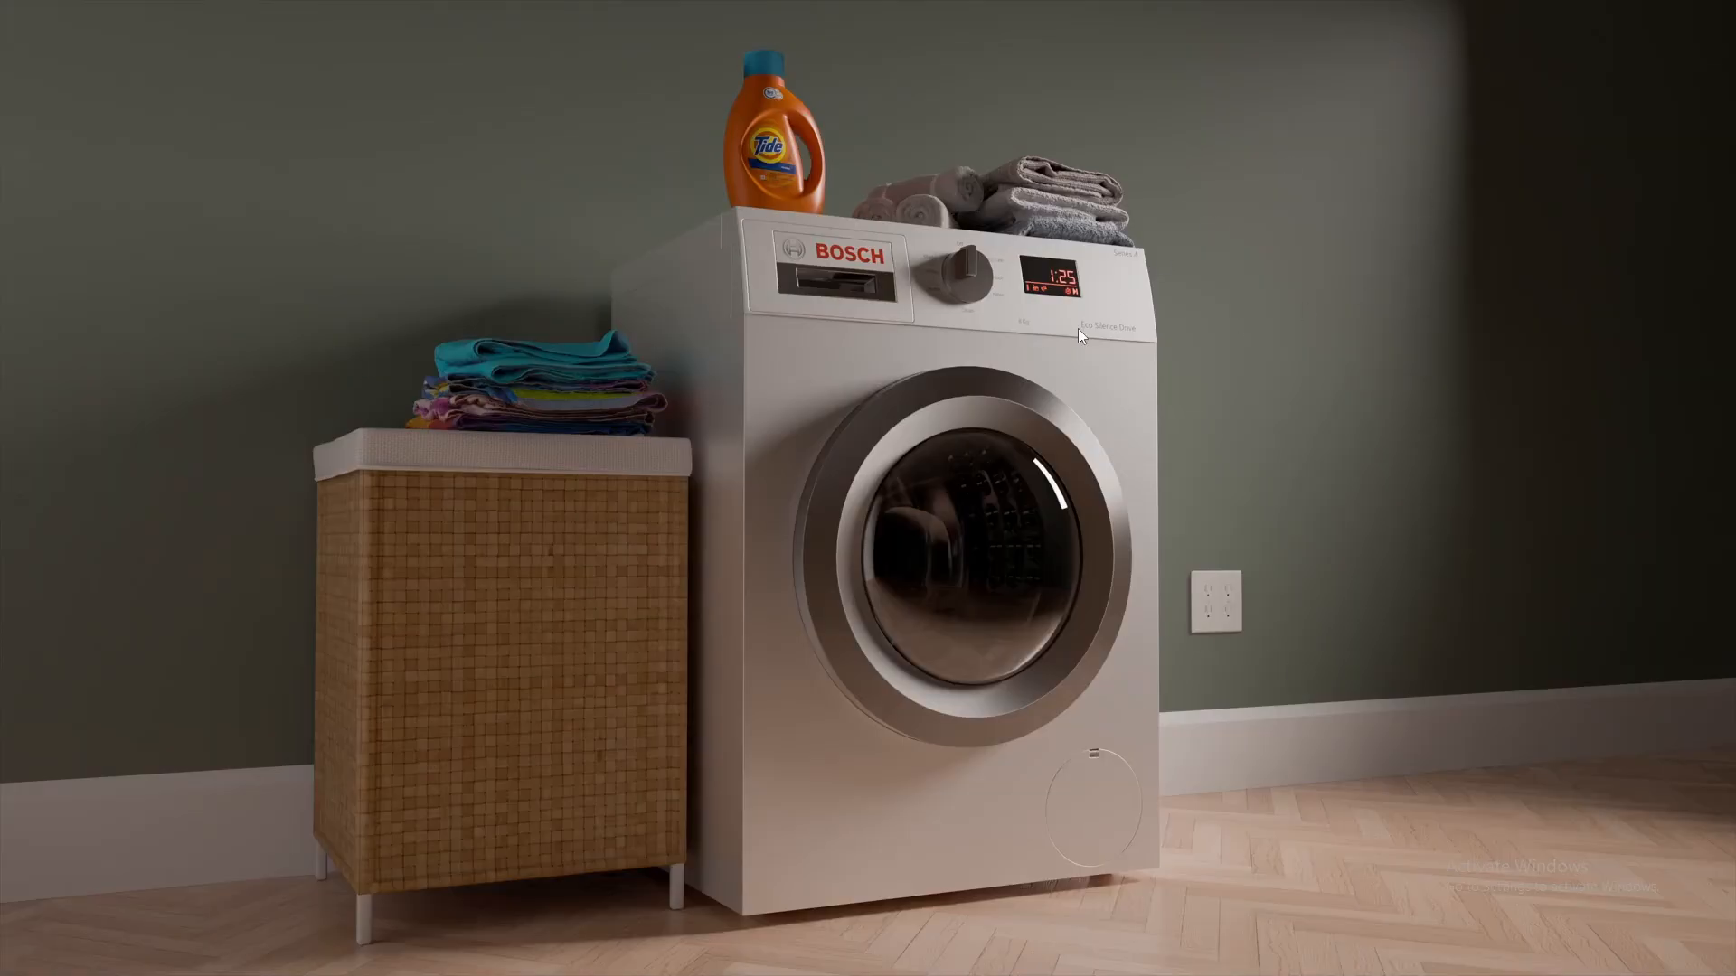
pyautogui.scroll(5, 1090, 323)
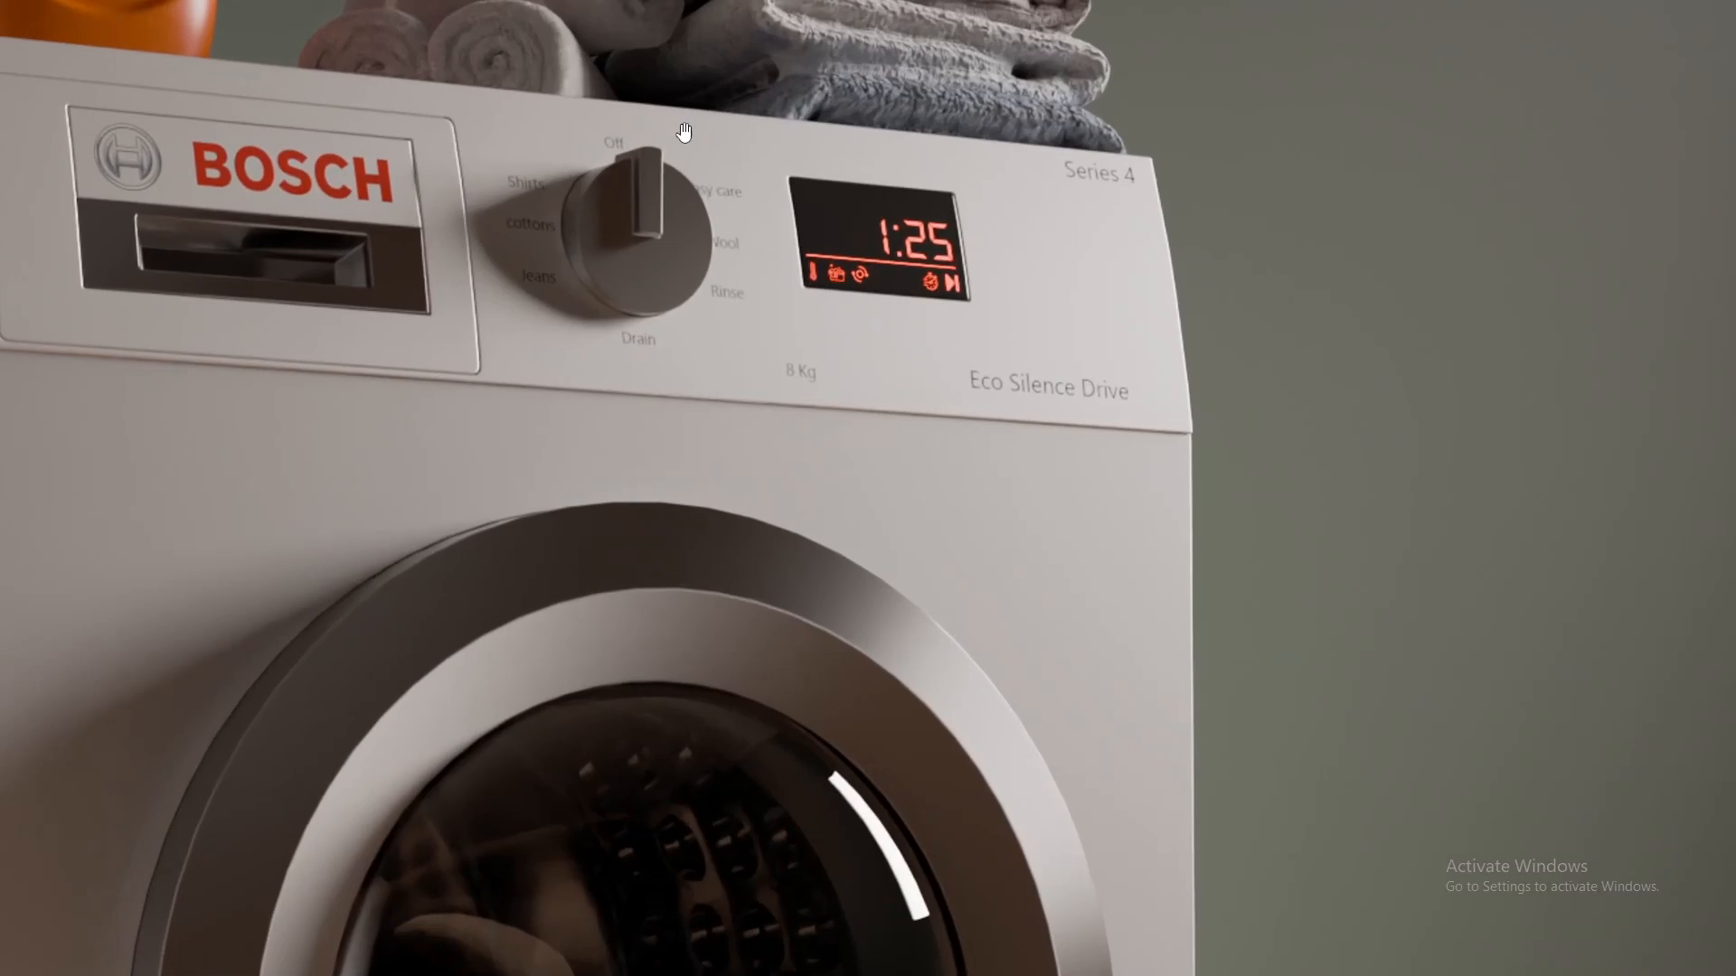